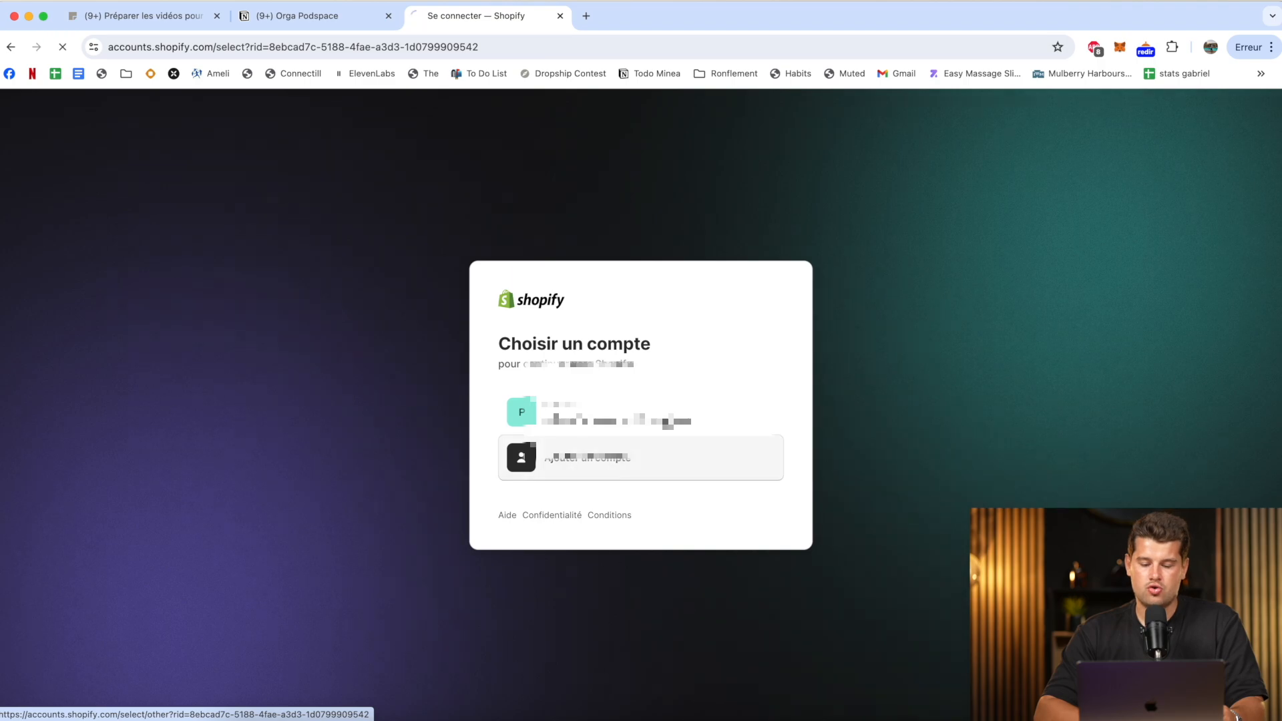
Choose to add another account for signing in and postpone the security settings review.
left_click(578, 472)
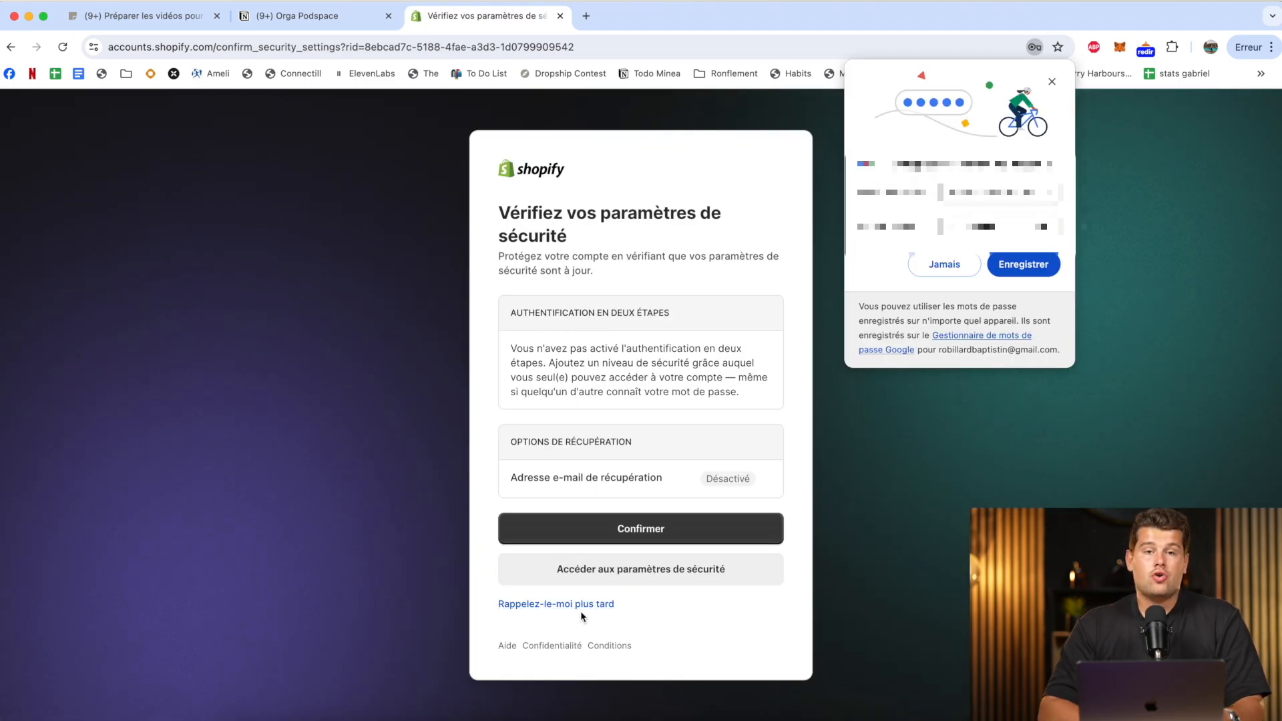
left_click(580, 606)
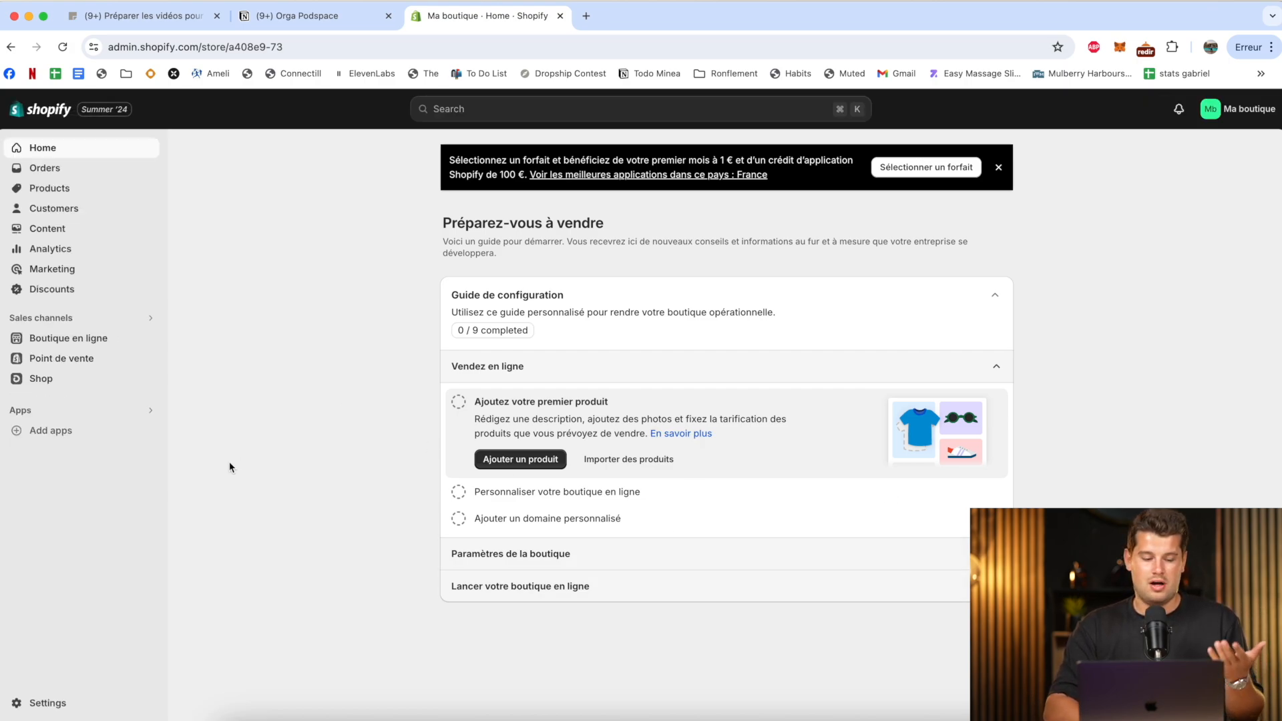
Preview the online store's home page down to its footer, close it and return to the admin home.
left_click(69, 338)
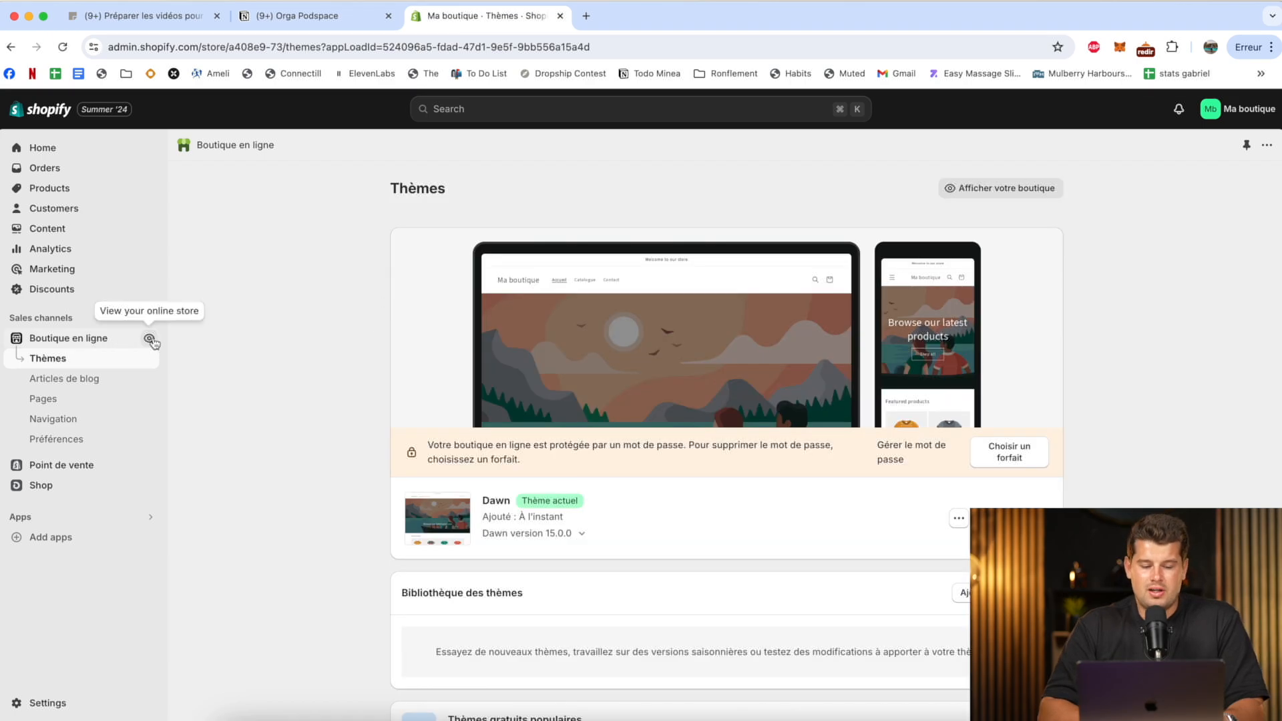
left_click(150, 339)
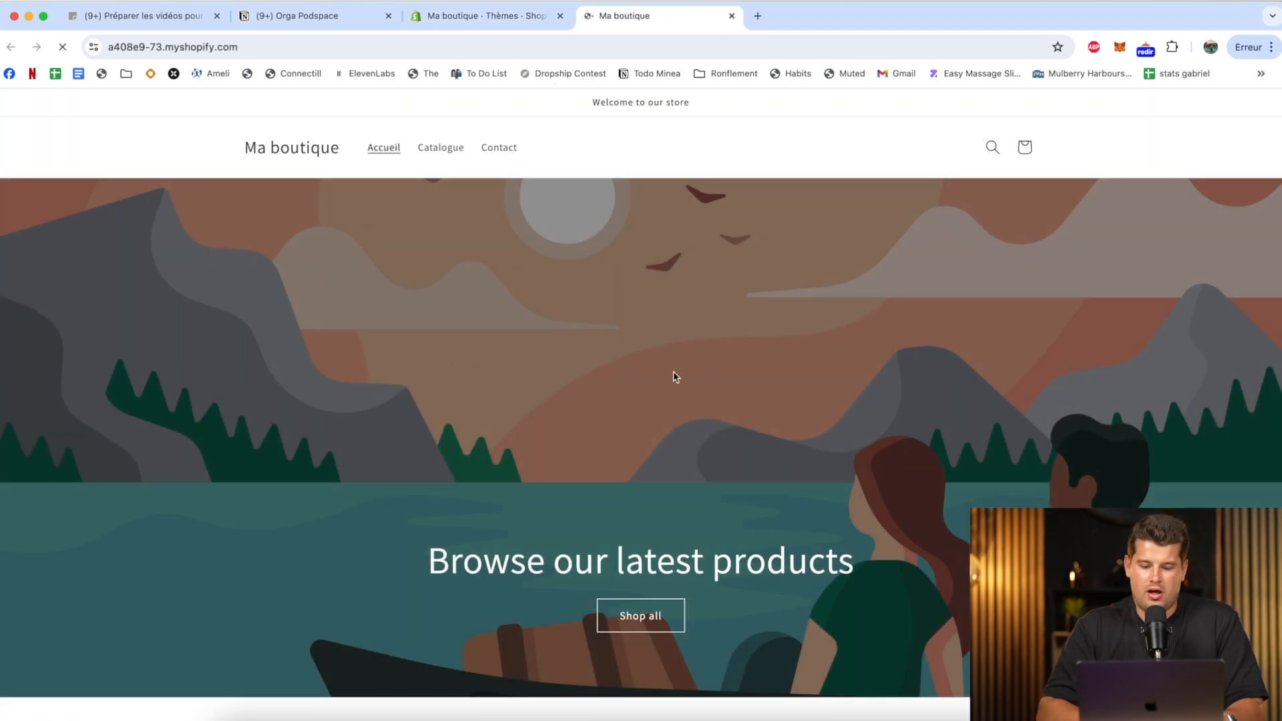
scroll(673, 376, "down", 8)
scroll(673, 376, "up", 3)
scroll(673, 376, "down", 3)
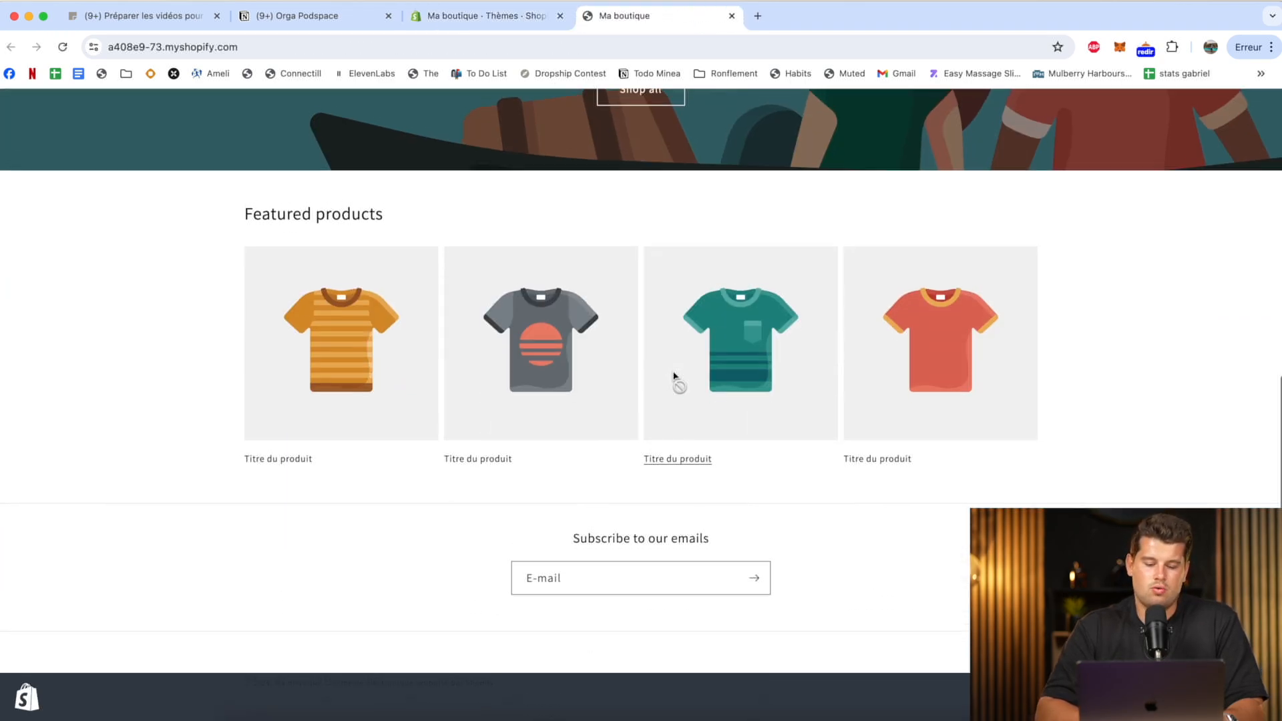
scroll(673, 376, "up", 8)
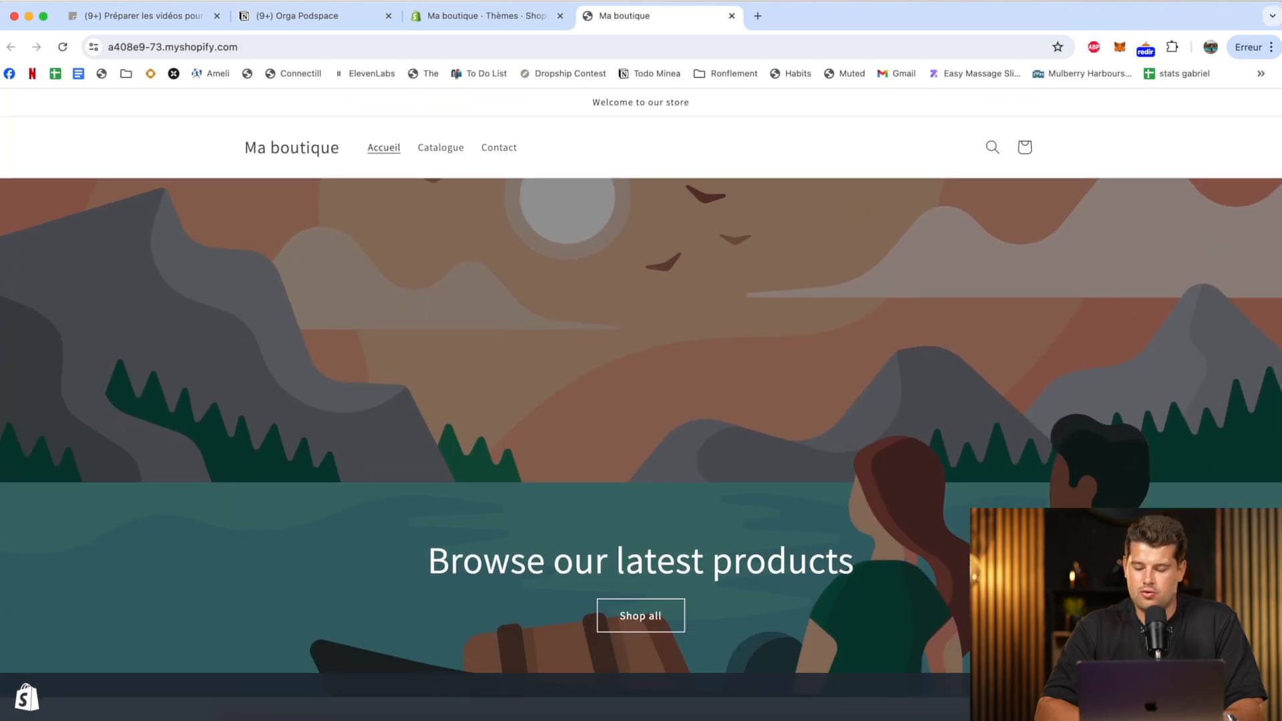
scroll(666, 343, "down", 8)
scroll(666, 343, "up", 8)
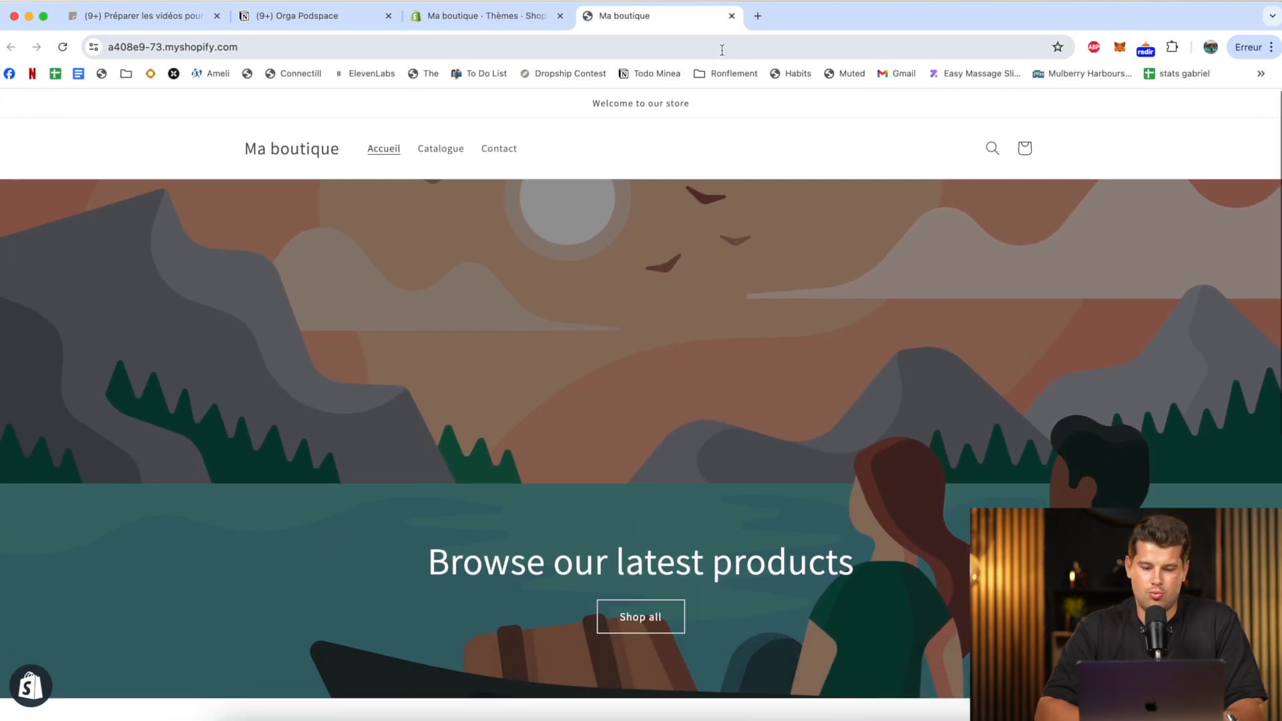
left_click(731, 16)
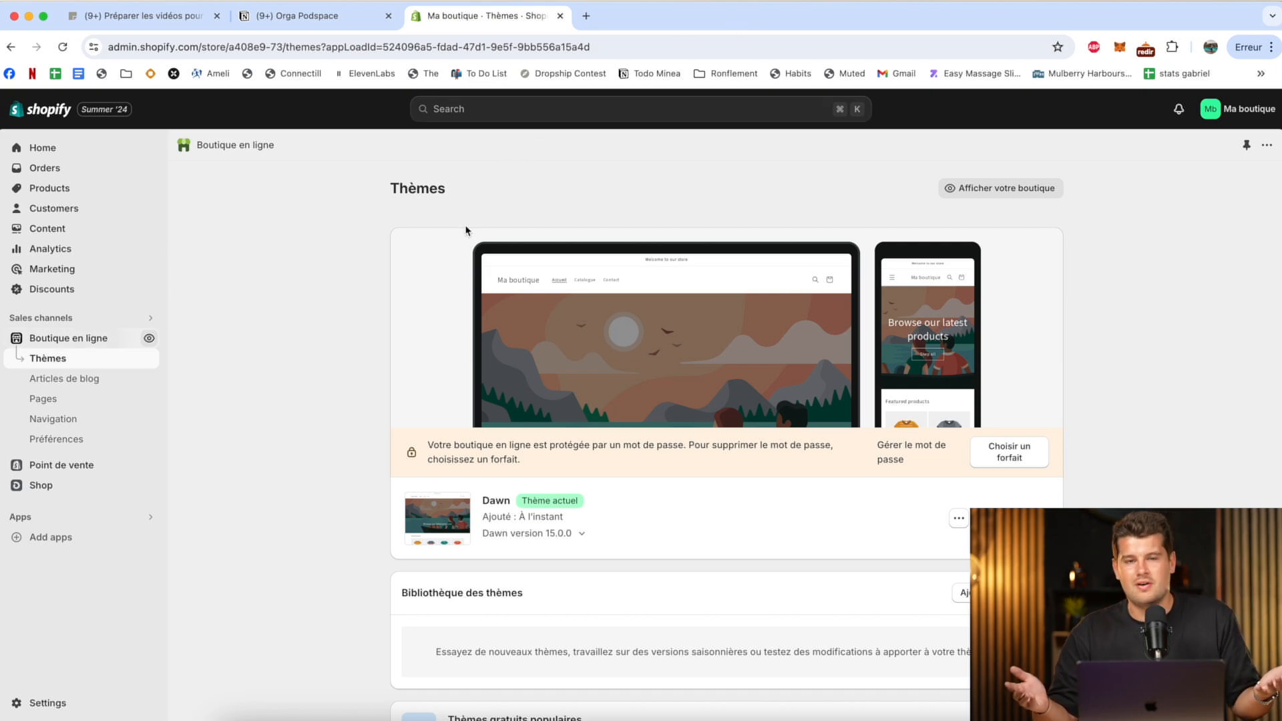
left_click(44, 146)
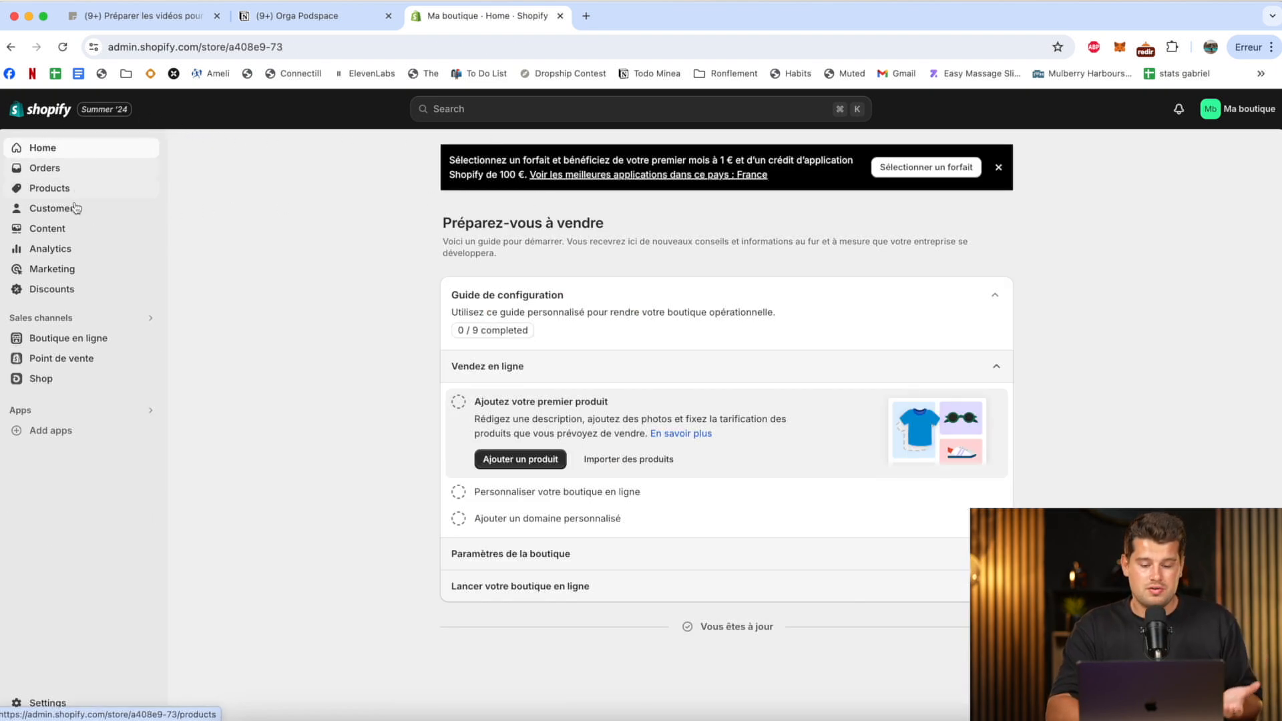
Set the account's preferred language to Français and save the profile.
left_click(1232, 111)
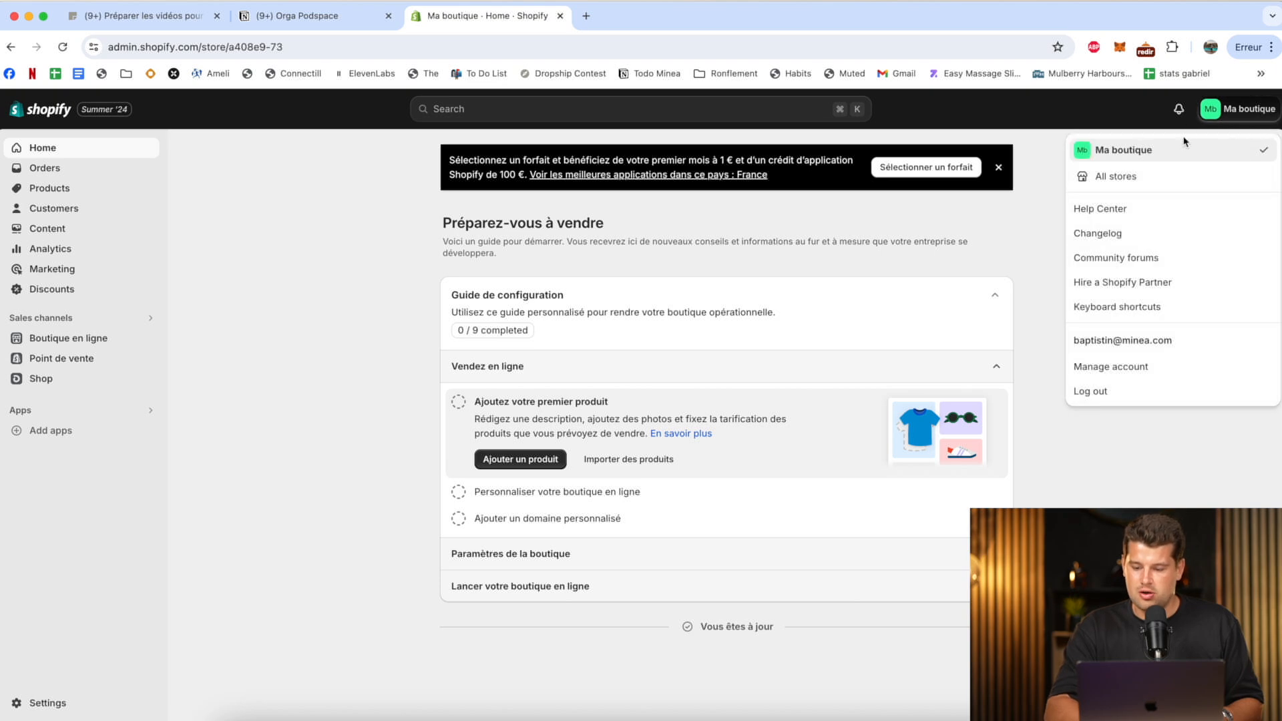
left_click(1126, 367)
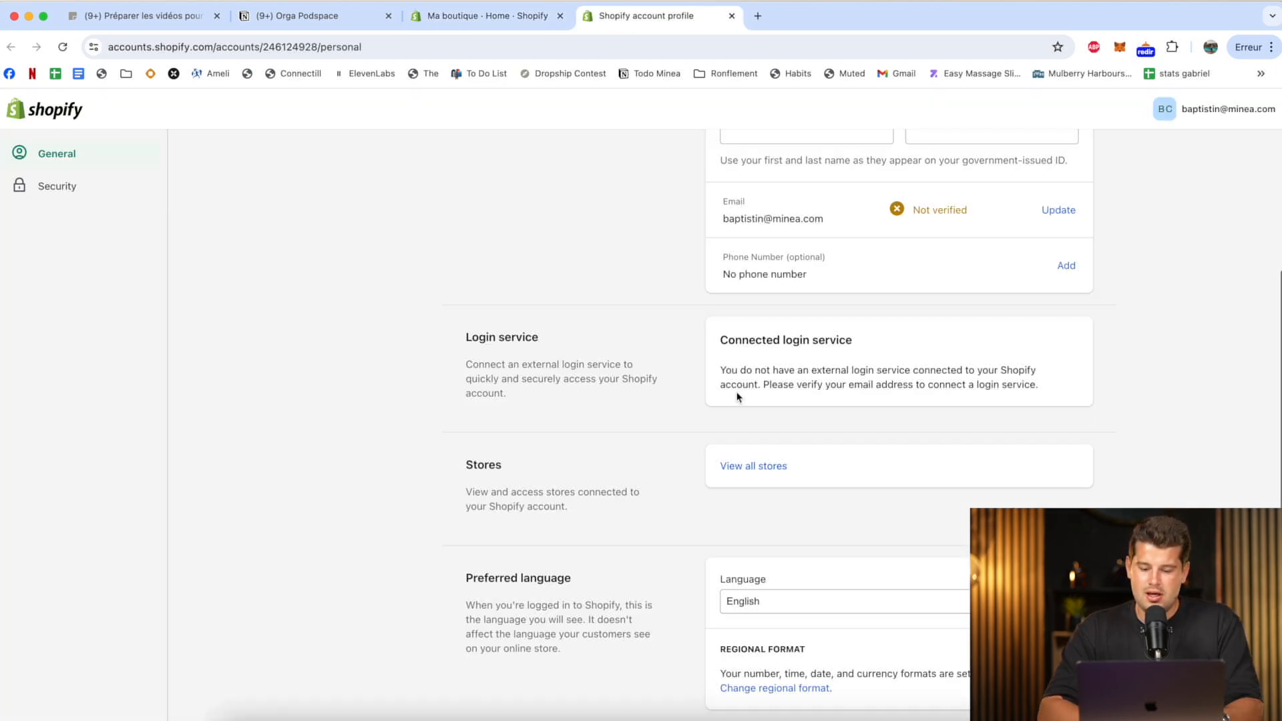
scroll(735, 395, "down", 3)
left_click(780, 476)
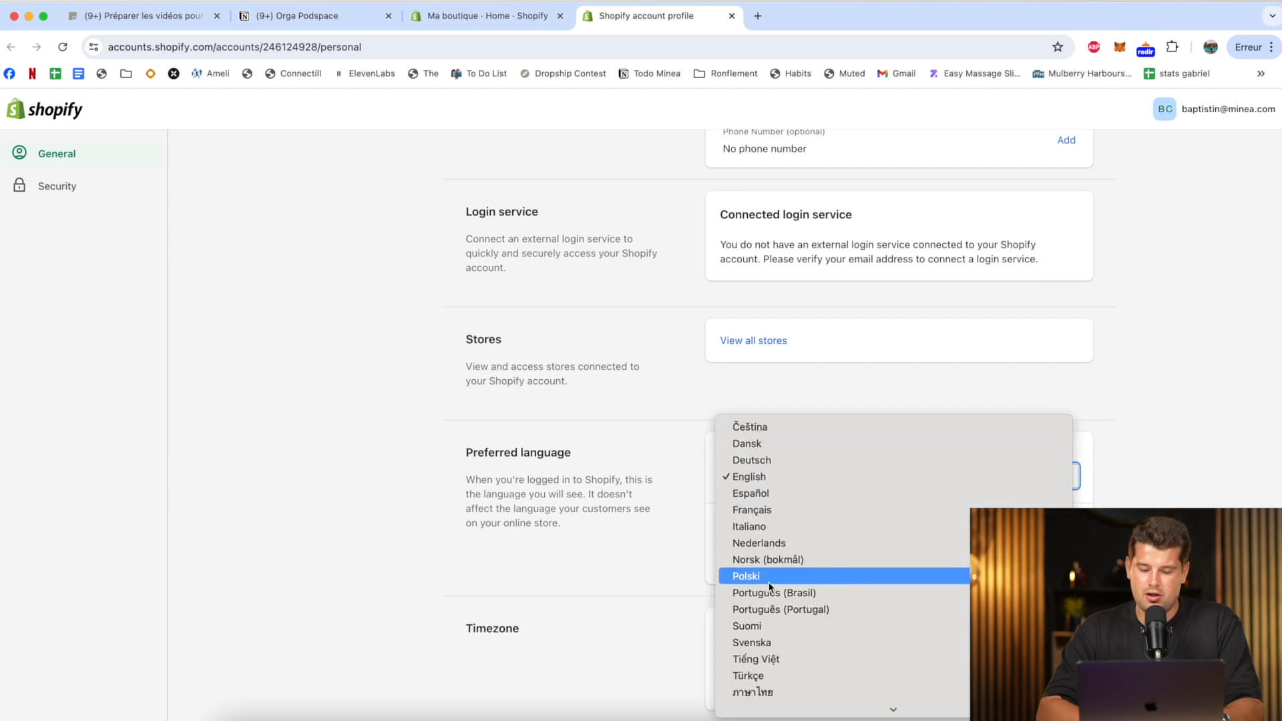
left_click(775, 456)
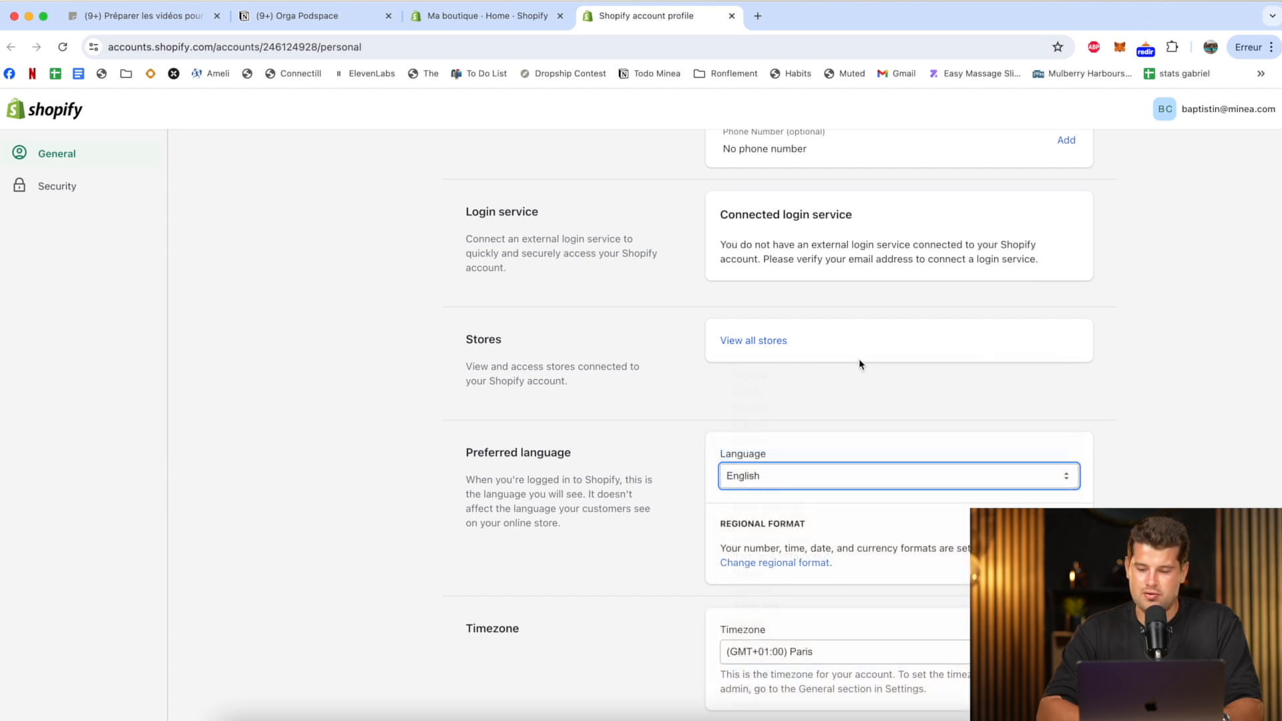
left_click(1041, 109)
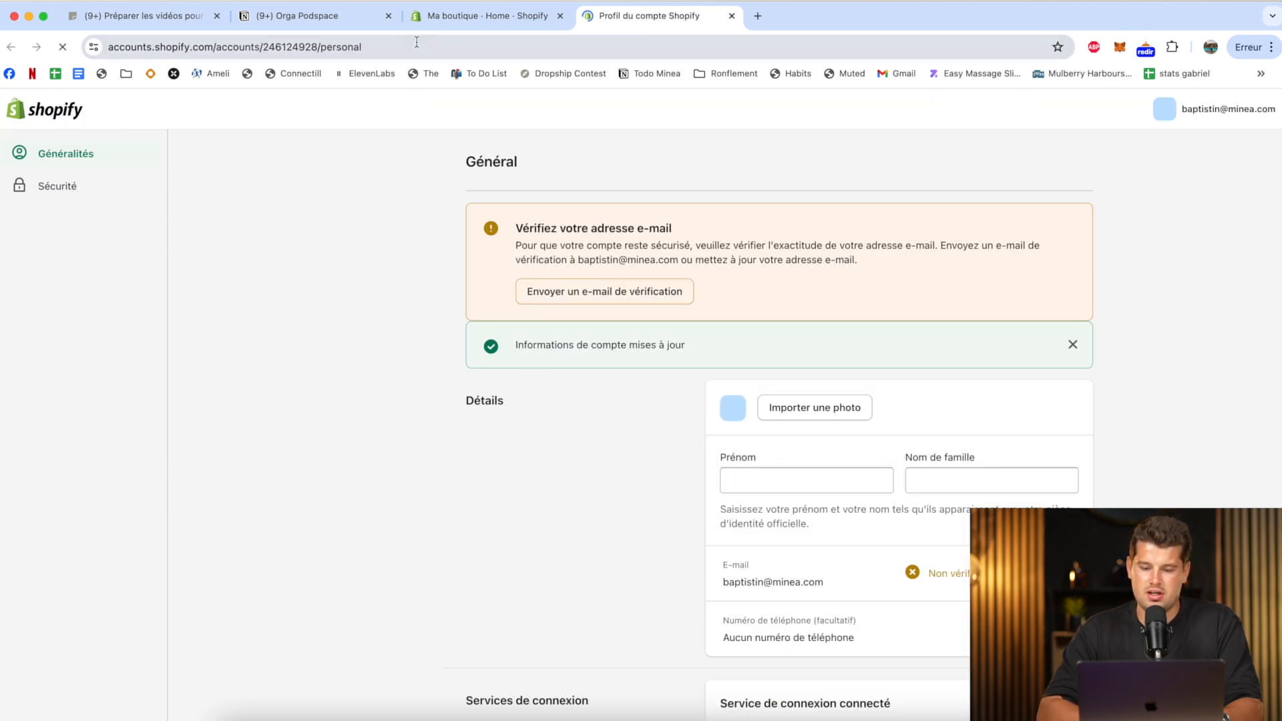
Reload the store admin to apply the new language and dismiss the plan offer banner.
left_click(480, 20)
key("super+r")
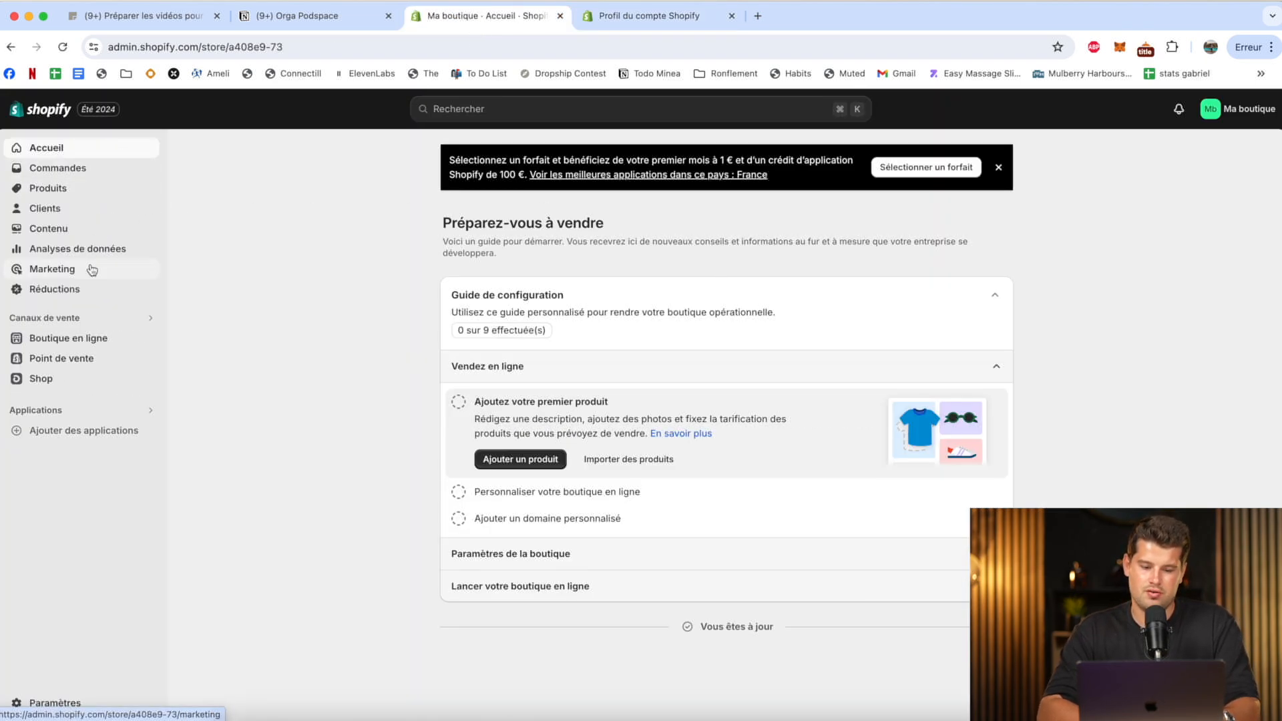
left_click(999, 167)
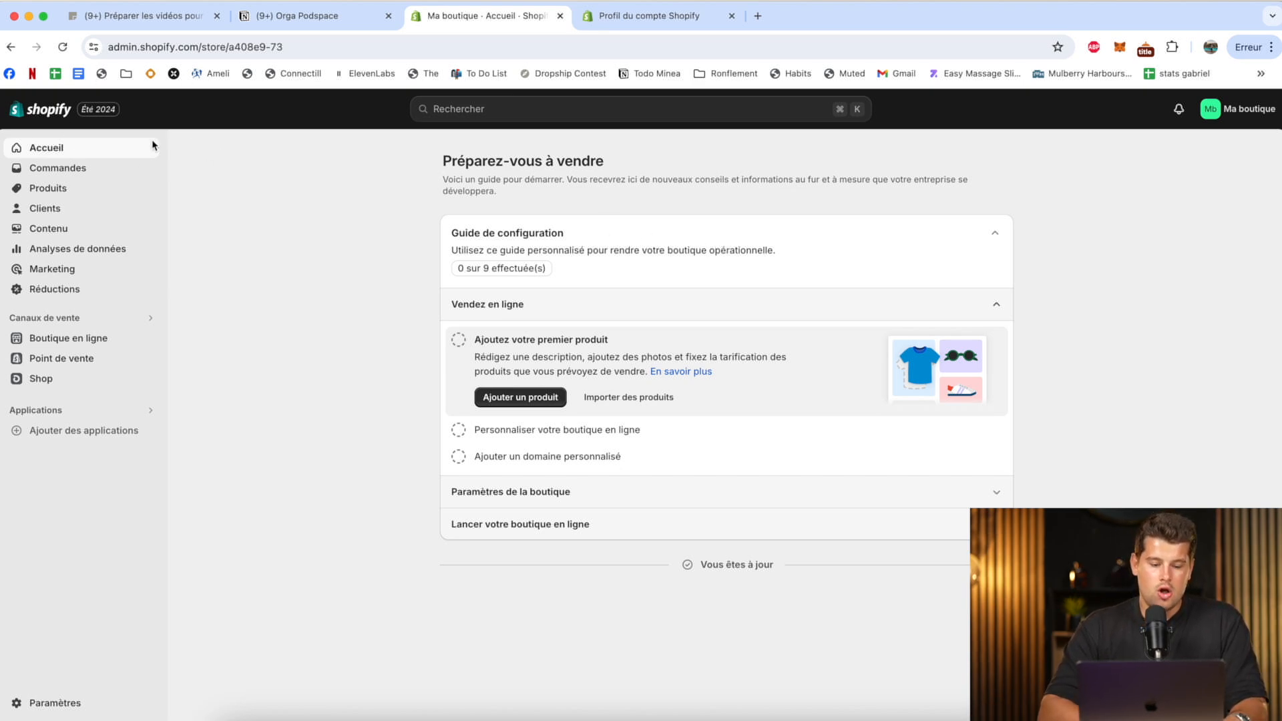
Look through the orders section, including draft orders, shipping labels and abandoned checkouts.
left_click(71, 175)
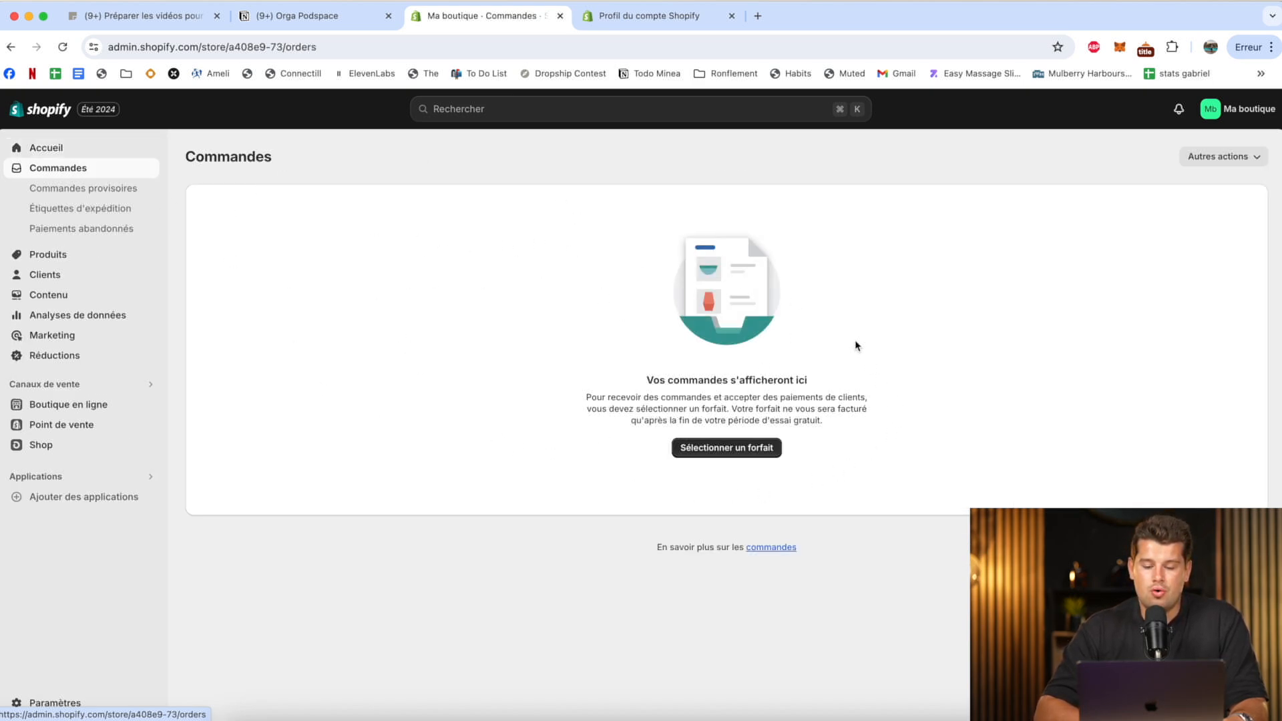
left_click(83, 190)
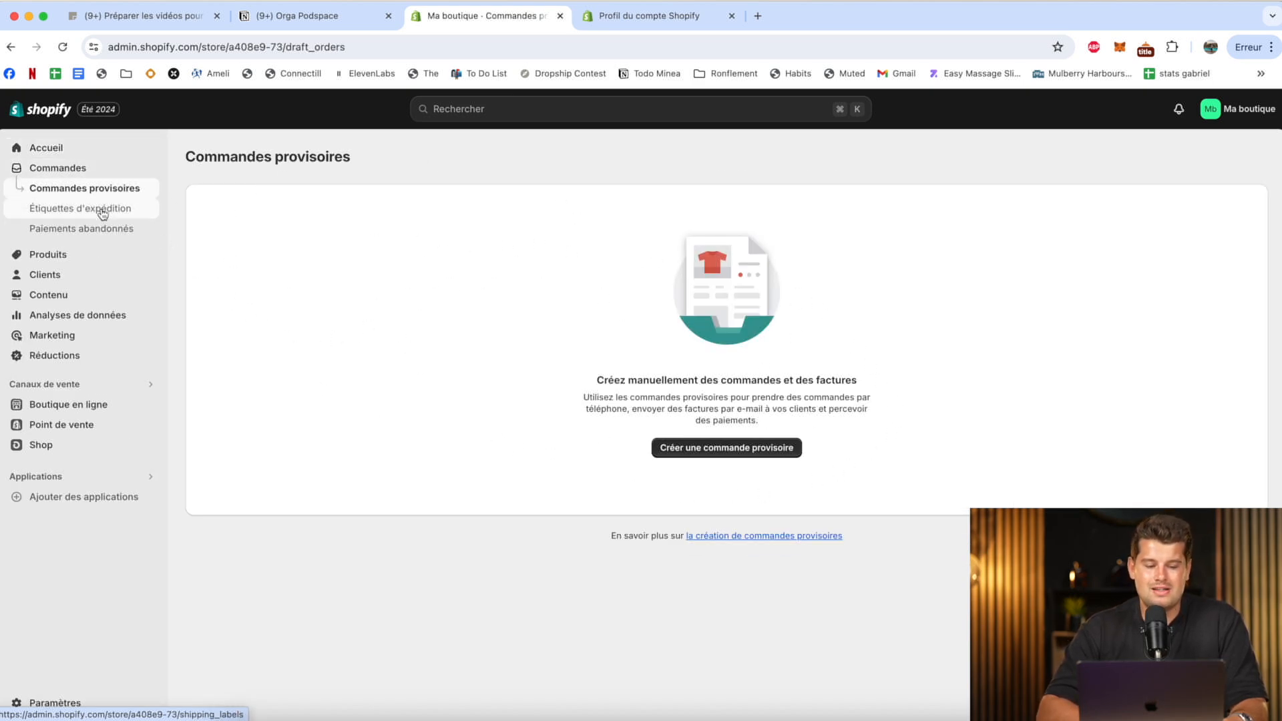
left_click(124, 211)
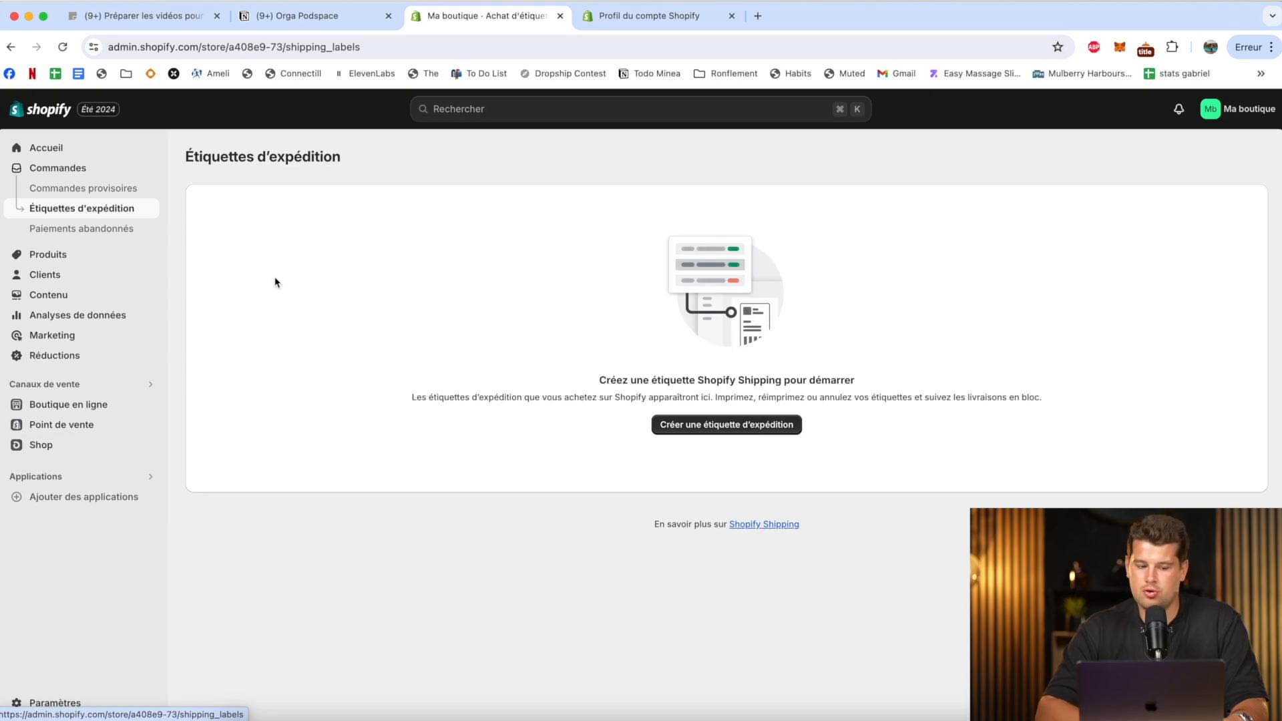
left_click(67, 230)
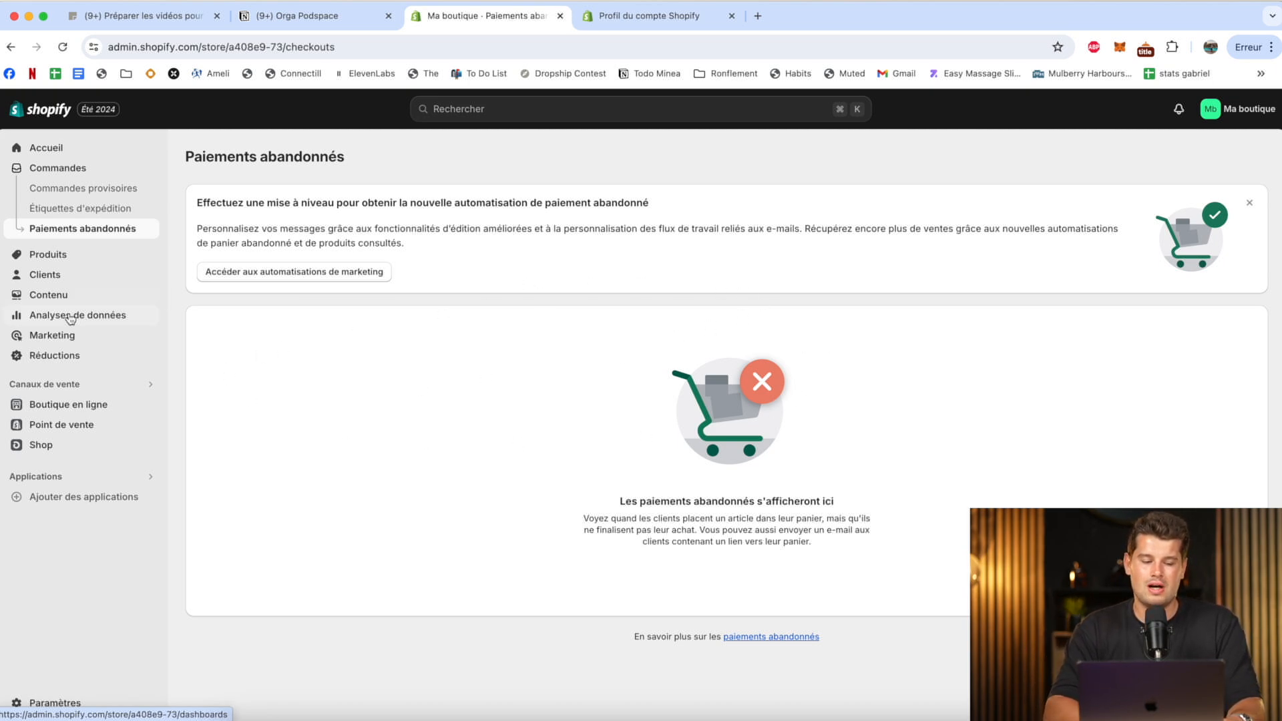
Look at the store's products, customers and content metaobjects pages.
left_click(88, 254)
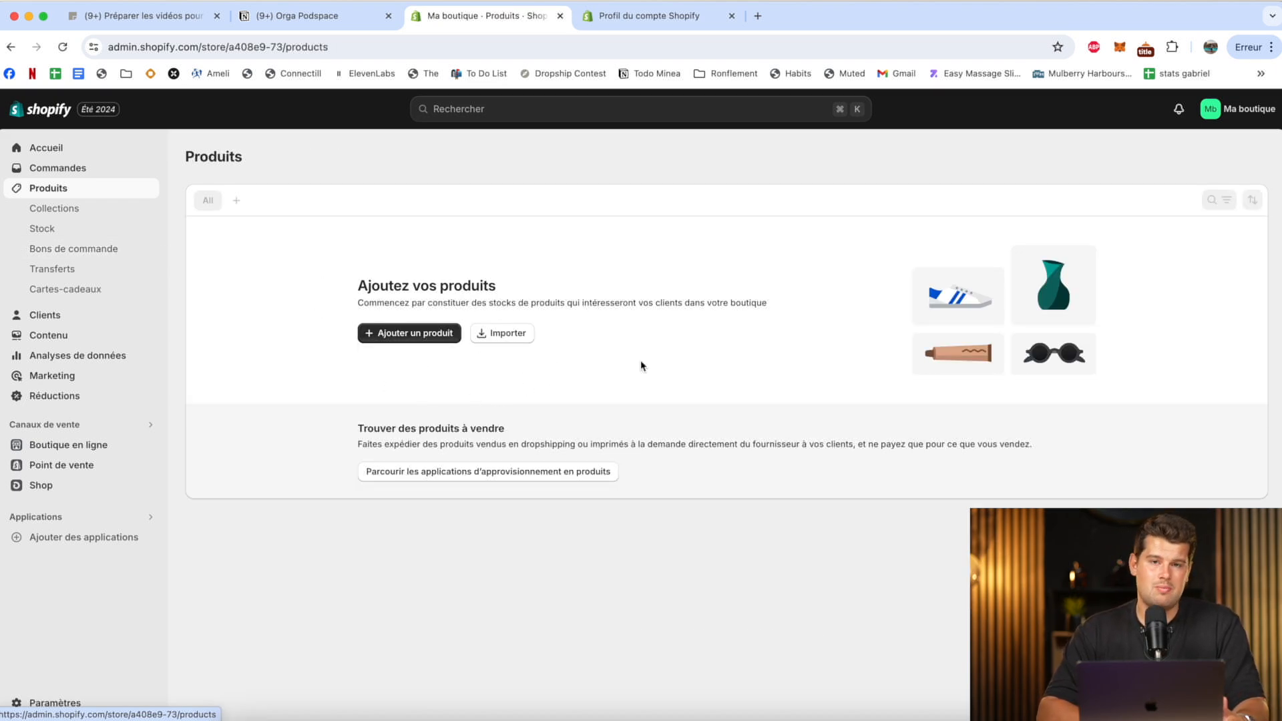
left_click(63, 322)
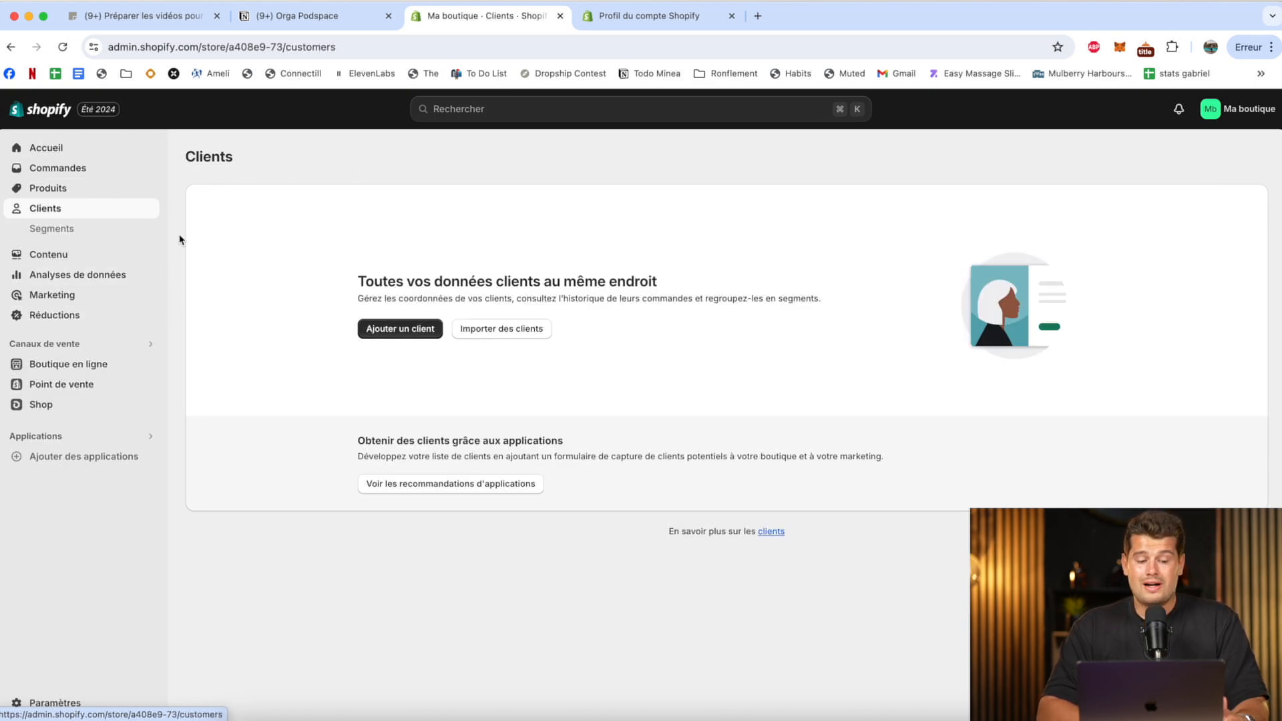
left_click(103, 254)
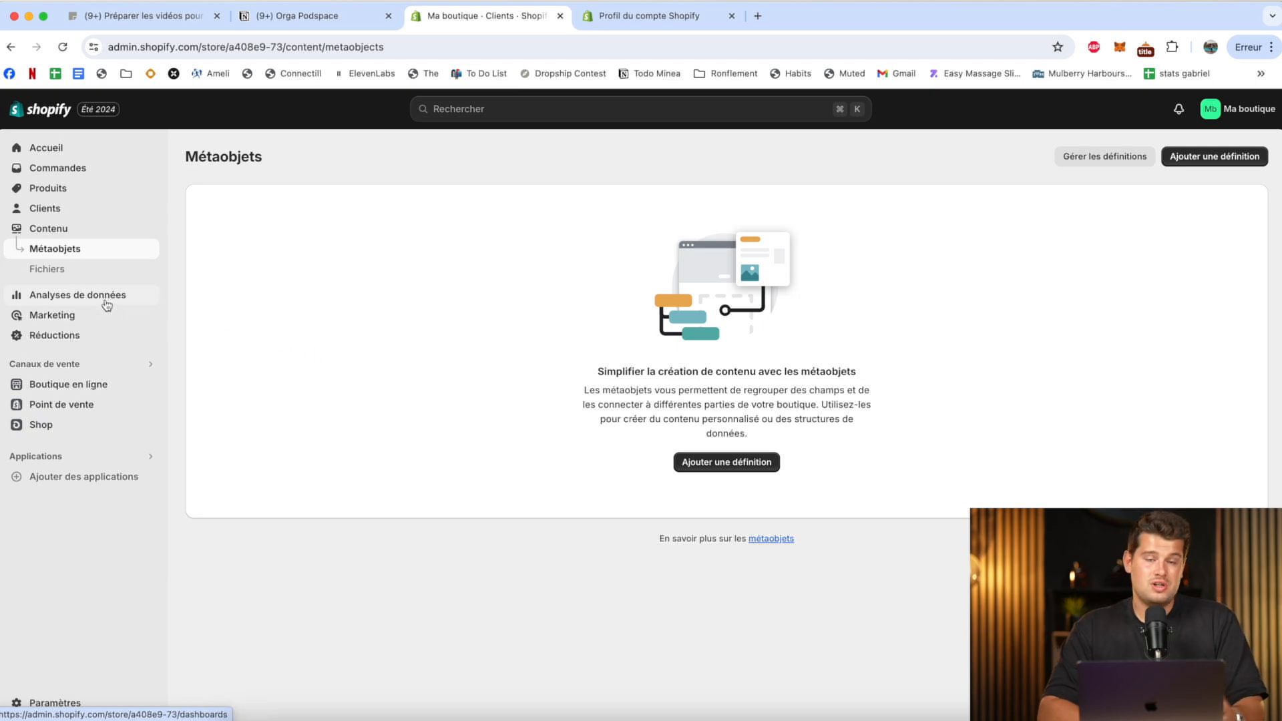
Review the analytics dashboard's sales and traffic reports, and the marketing overview.
left_click(107, 305)
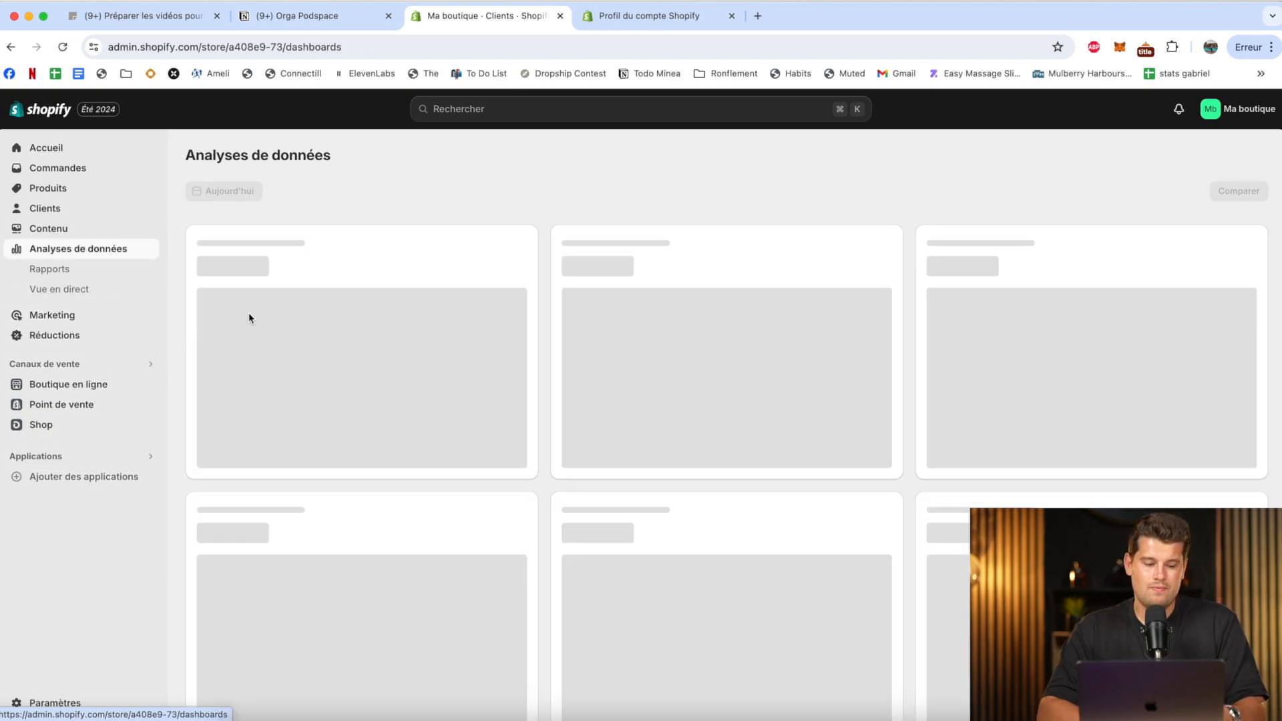
scroll(437, 333, "down", 3)
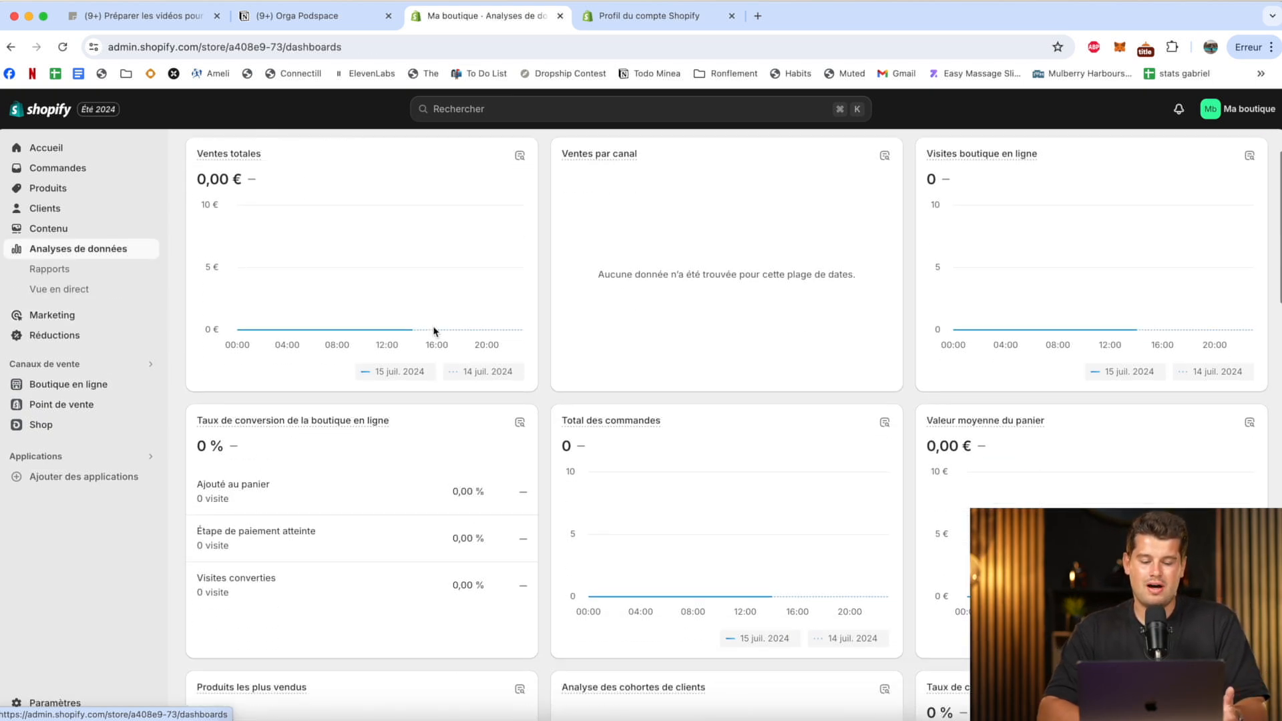
scroll(443, 355, "up", 3)
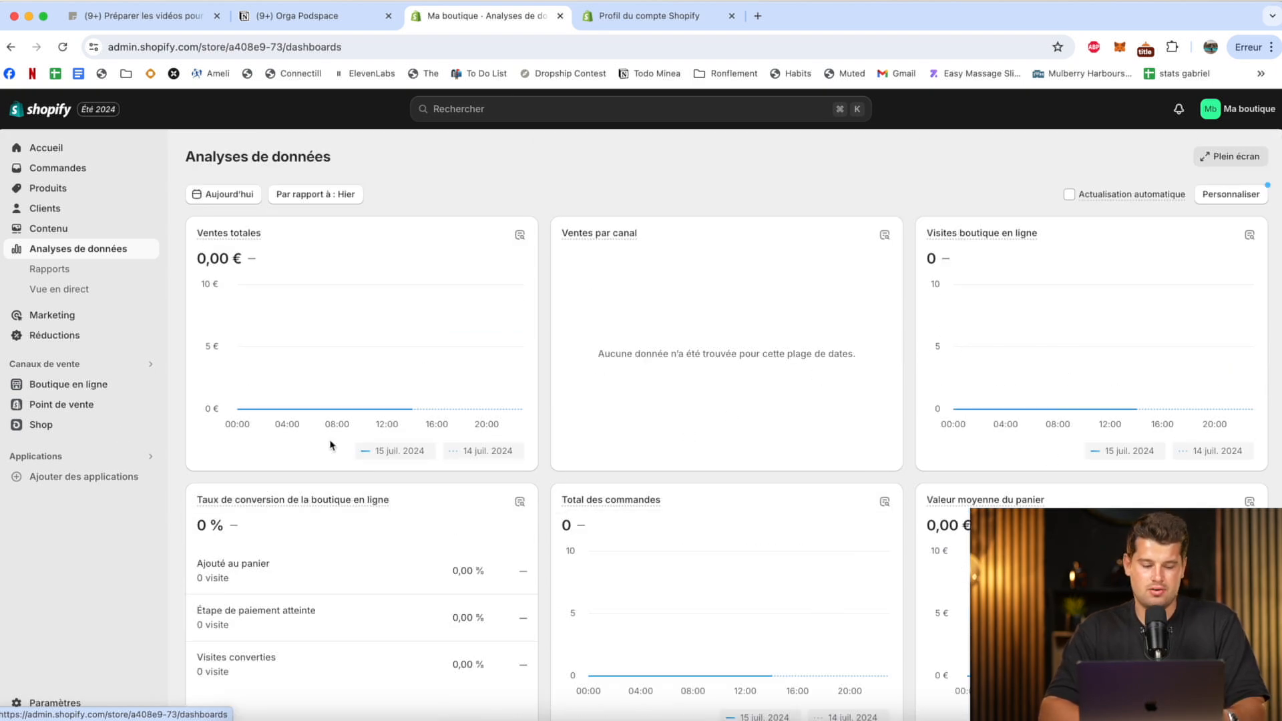
left_click(30, 315)
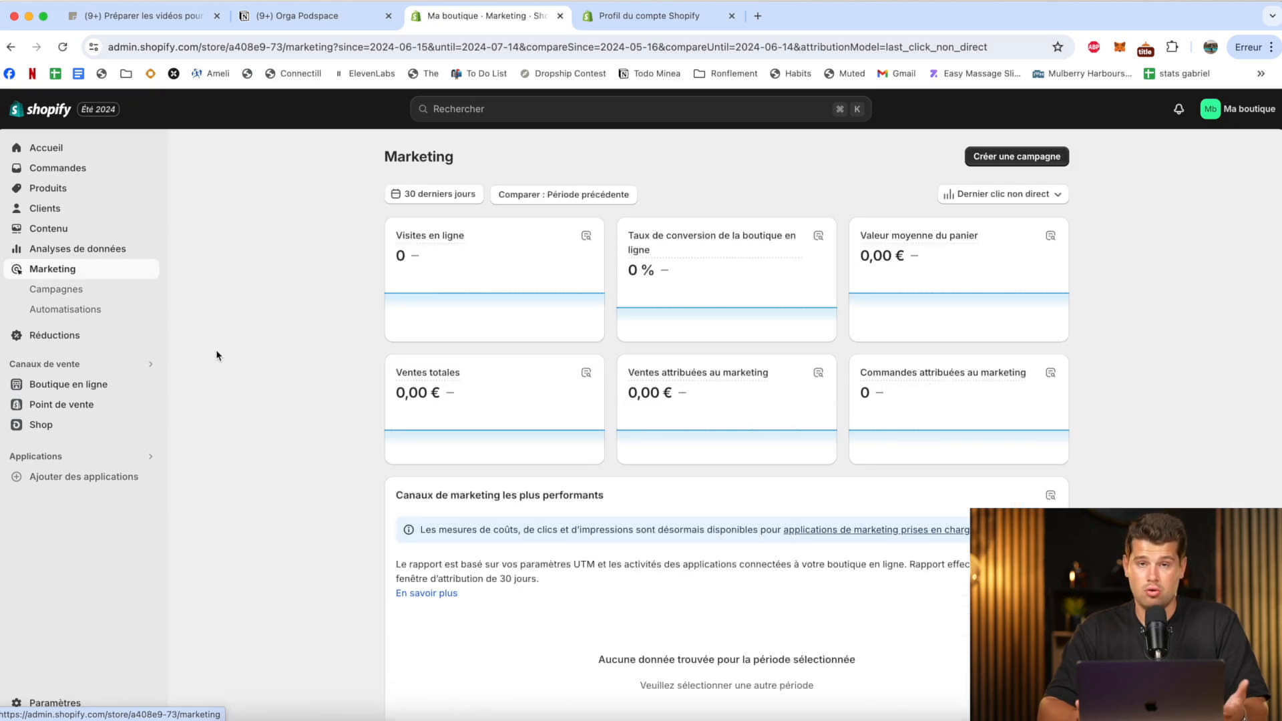
Create an amount-off-products discount with the discount code BIENVENUE10.
left_click(50, 341)
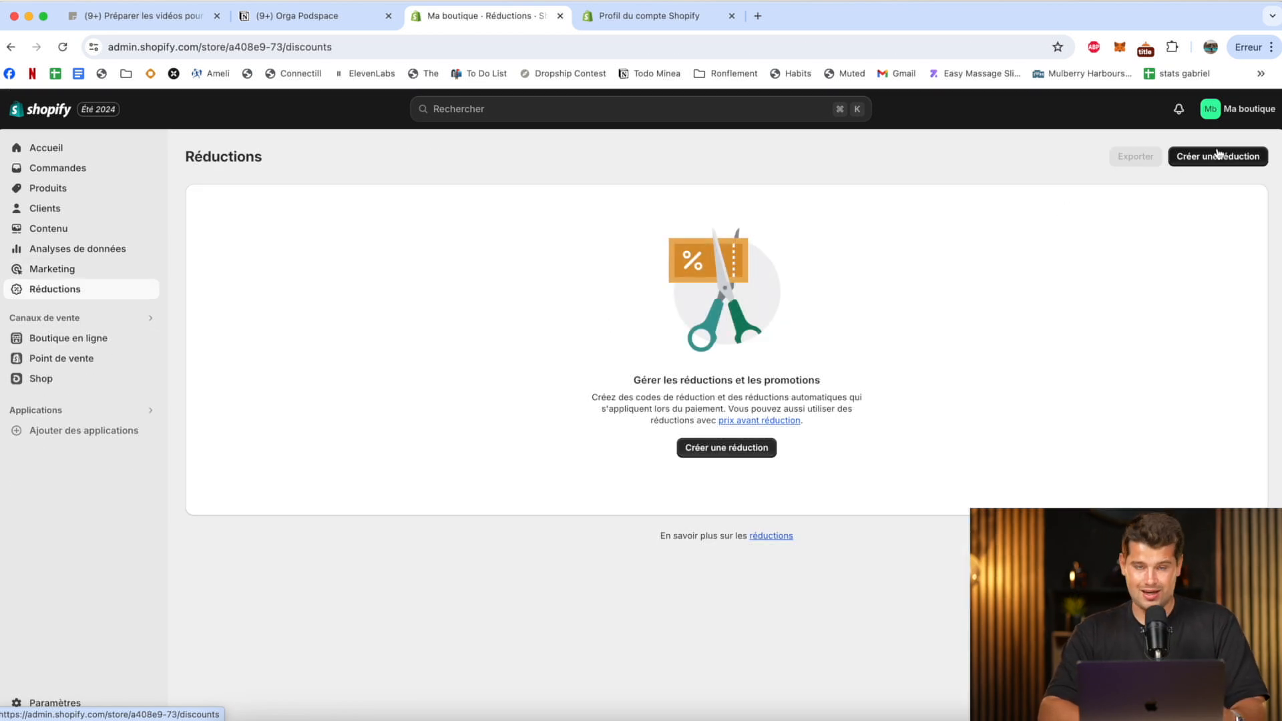
left_click(1216, 154)
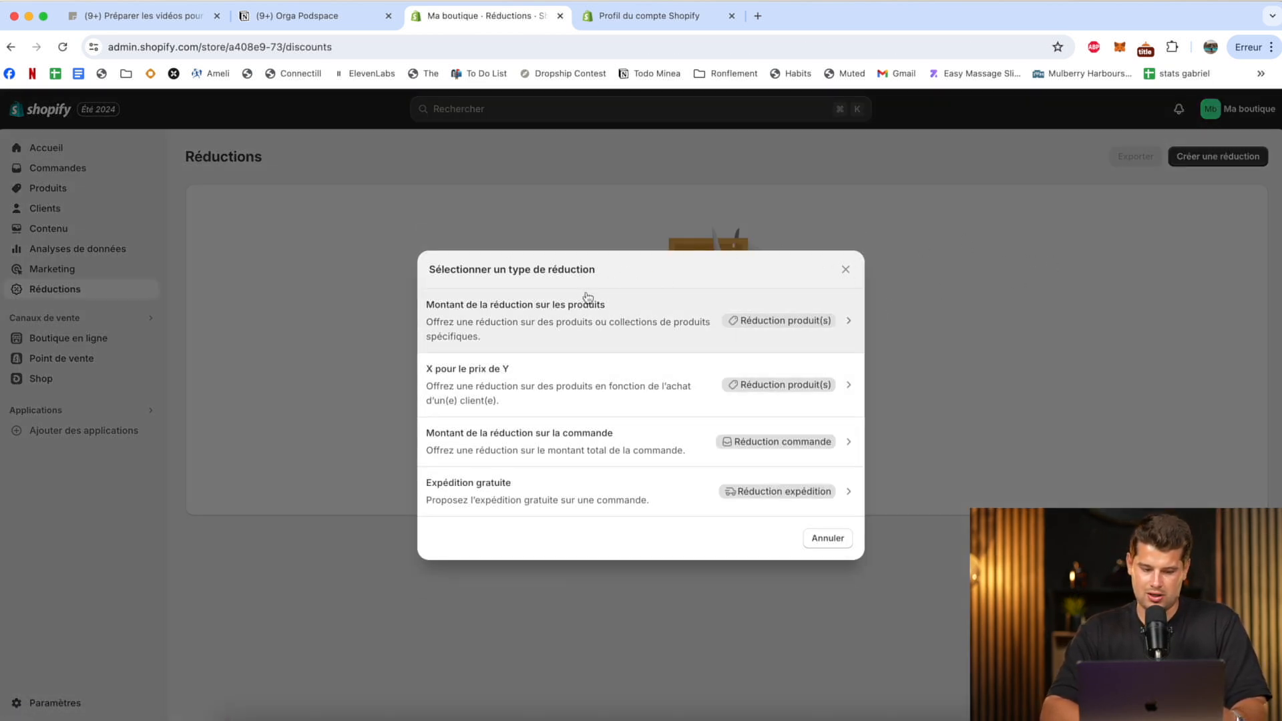
left_click(539, 334)
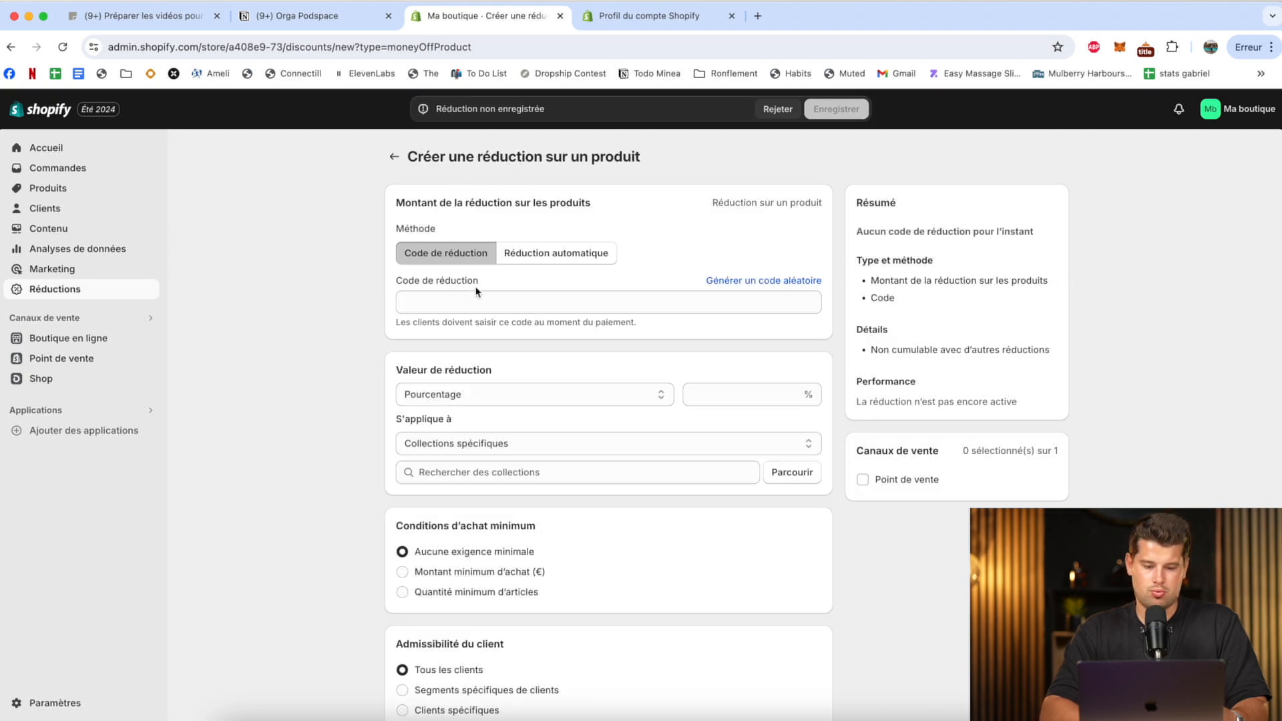
left_click(465, 303)
type("BIENCVN")
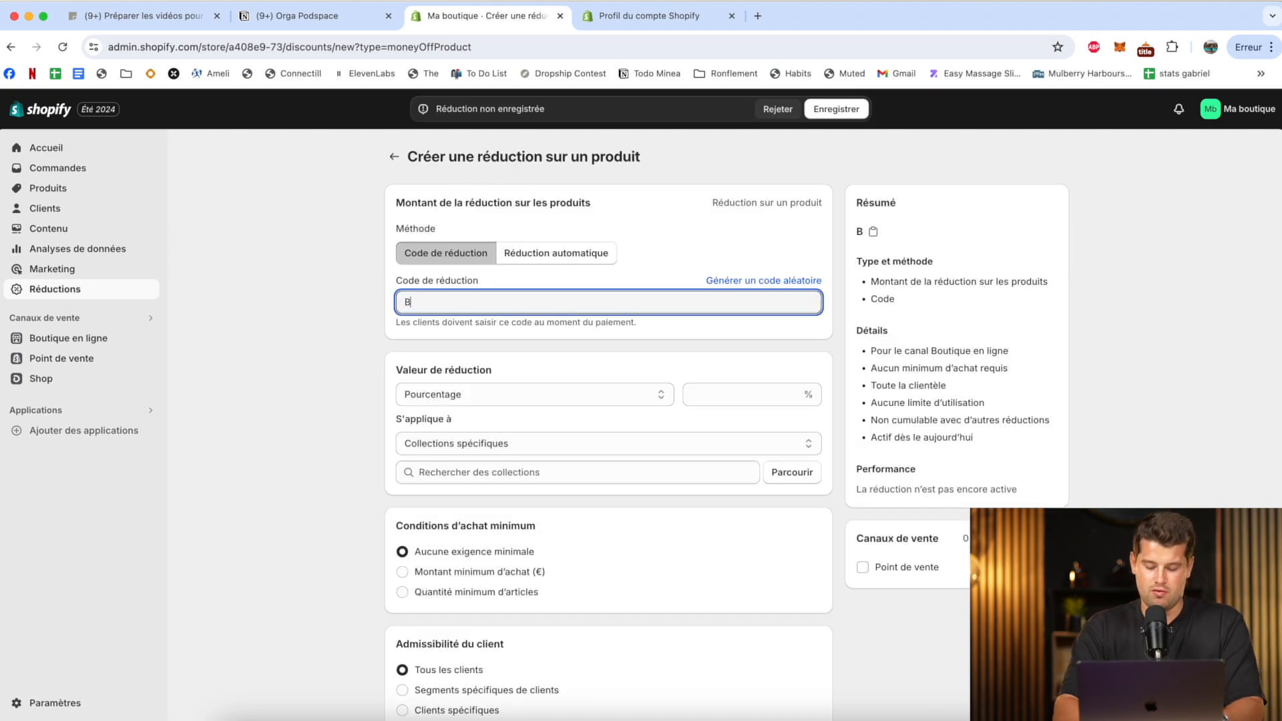
key("BackSpace")
key("BackSpace")
key("BackSpace")
type("VENUE10")
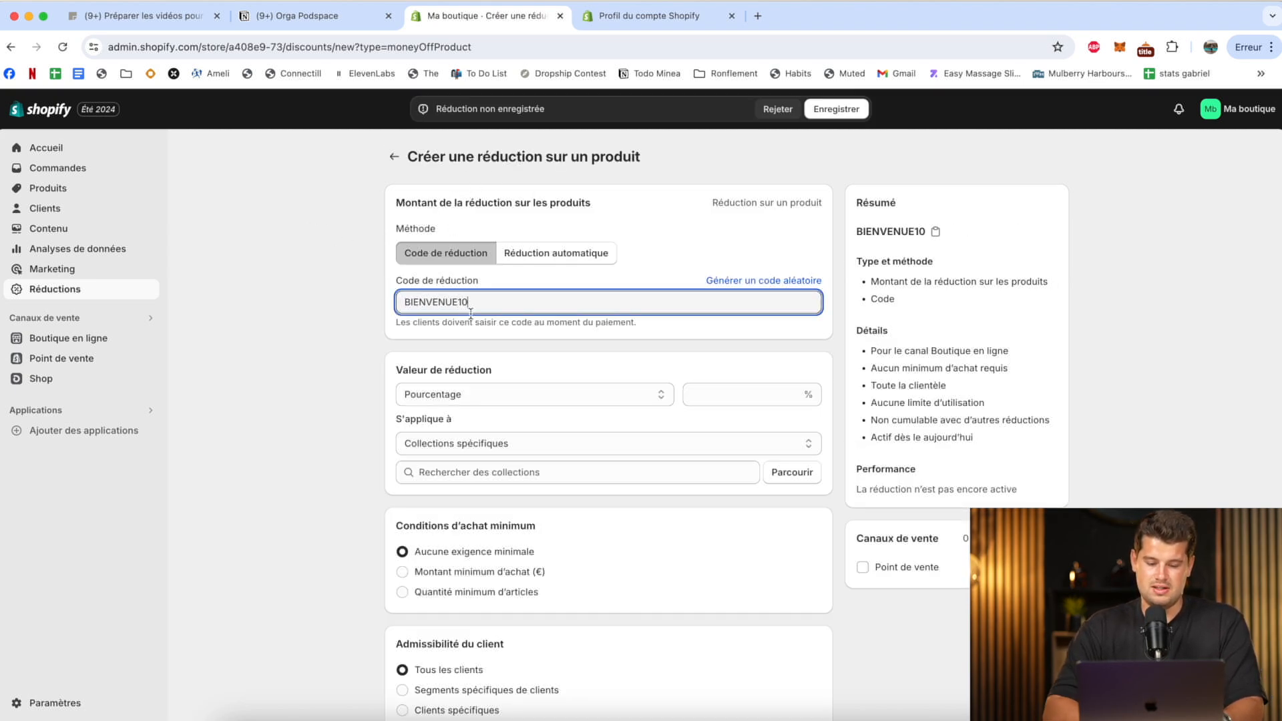
Set the discount value to 10 percent.
left_click(738, 394)
type("10")
left_click(290, 409)
Apply the discount to specific products and browse the store's product list for it.
left_click(485, 442)
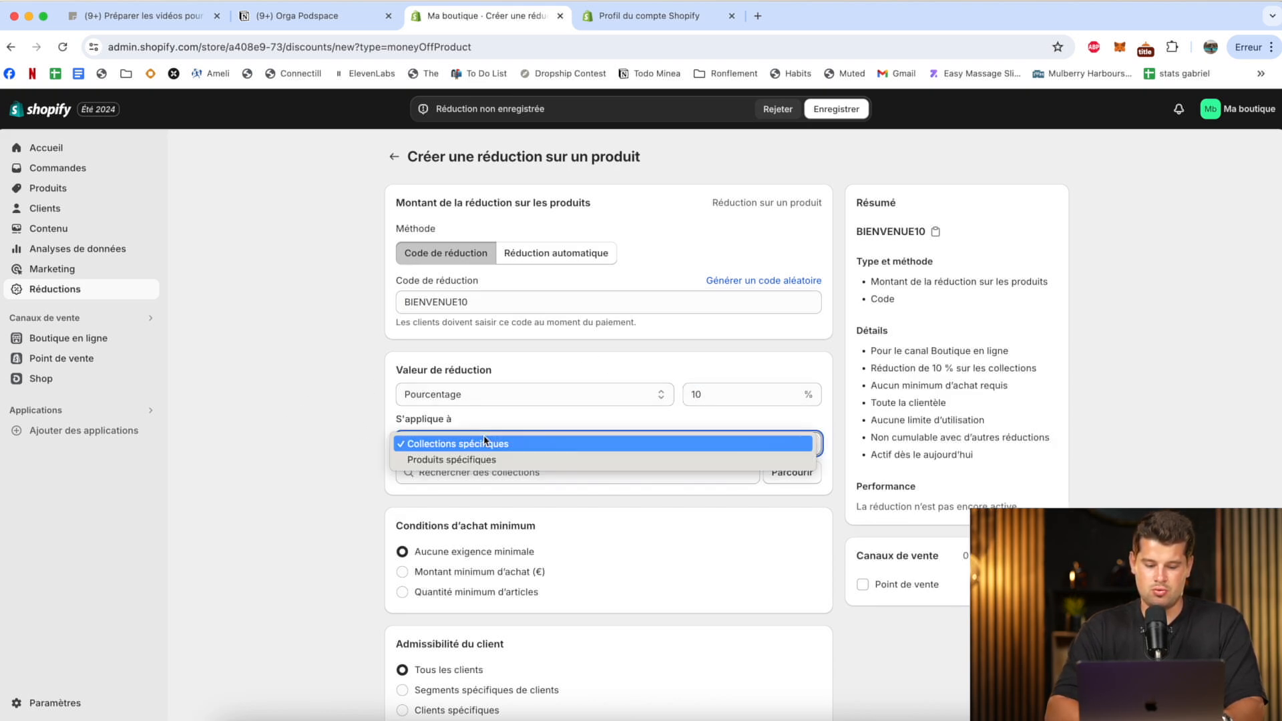
left_click(480, 460)
left_click(569, 478)
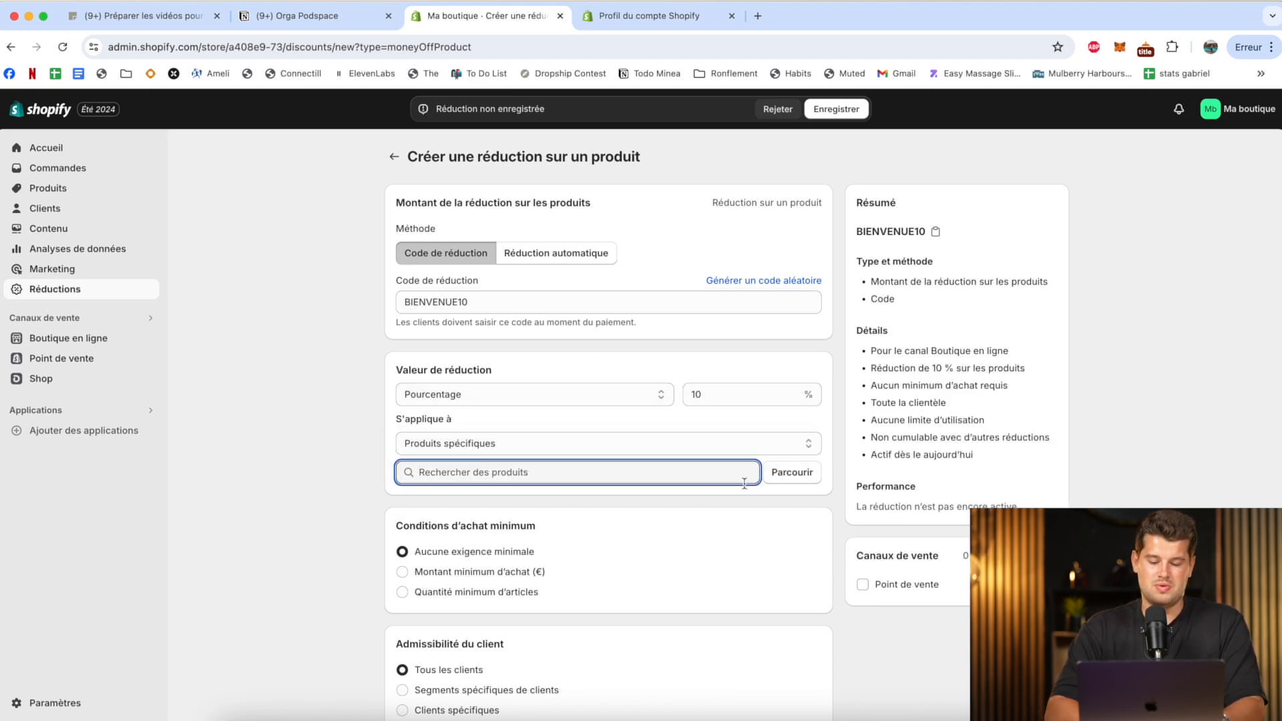
left_click(793, 474)
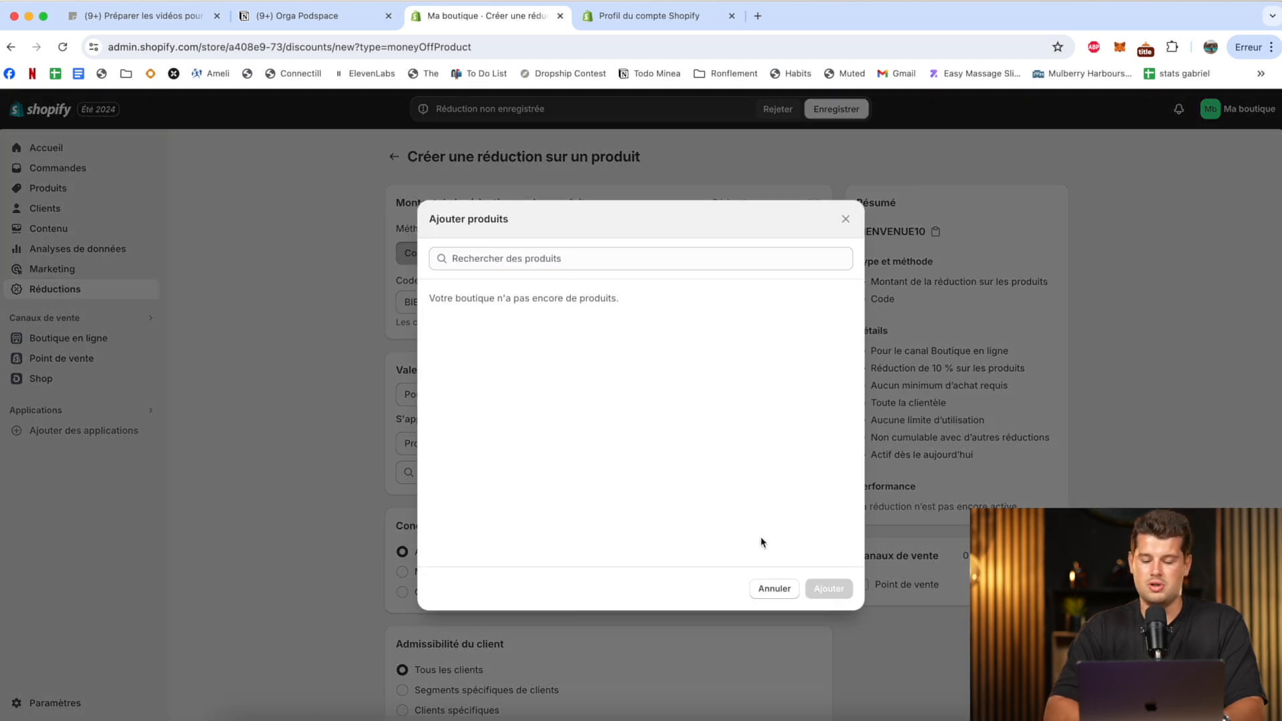
left_click(773, 587)
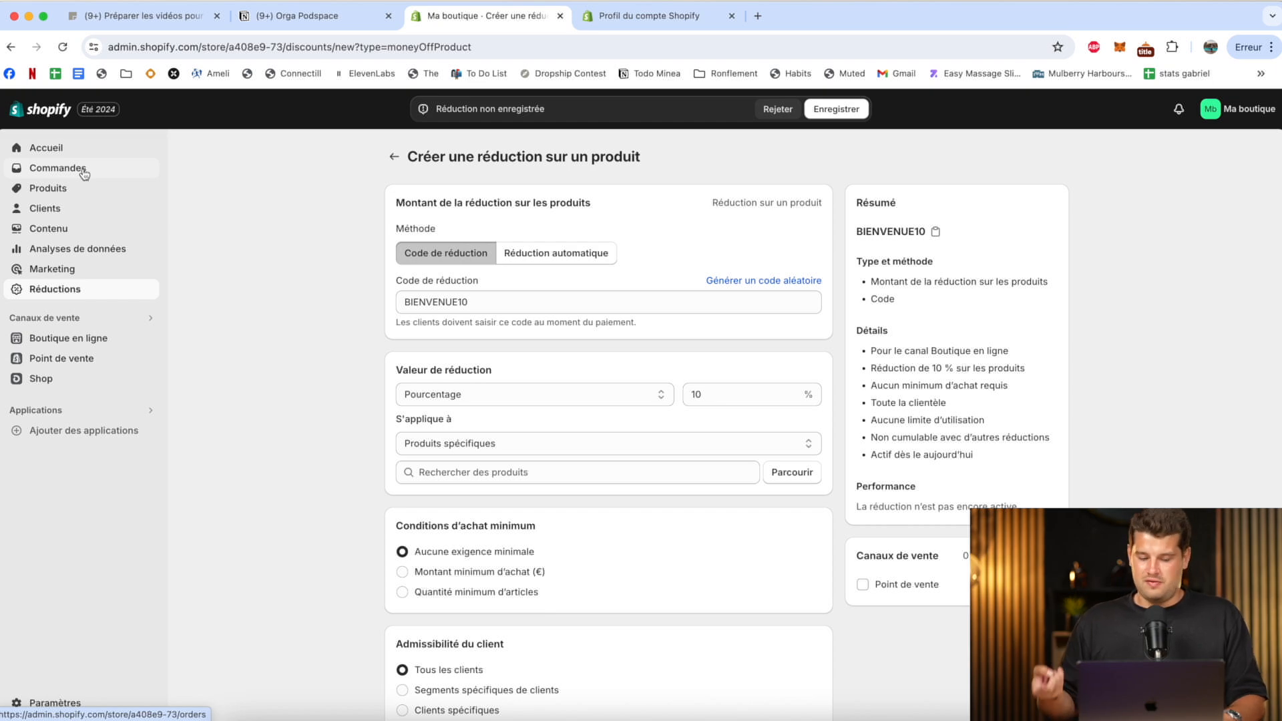
Discard the unsaved discount and open the online store's Dawn theme for customization.
left_click(47, 345)
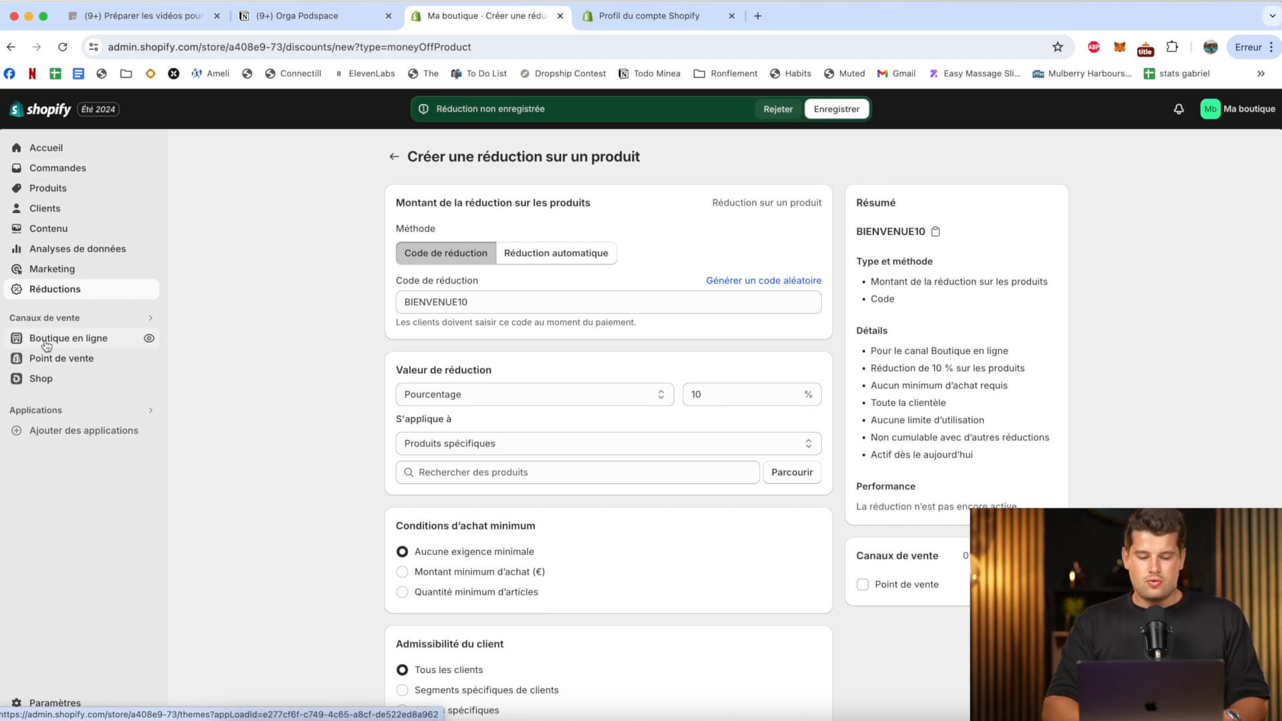
left_click(774, 109)
left_click(49, 342)
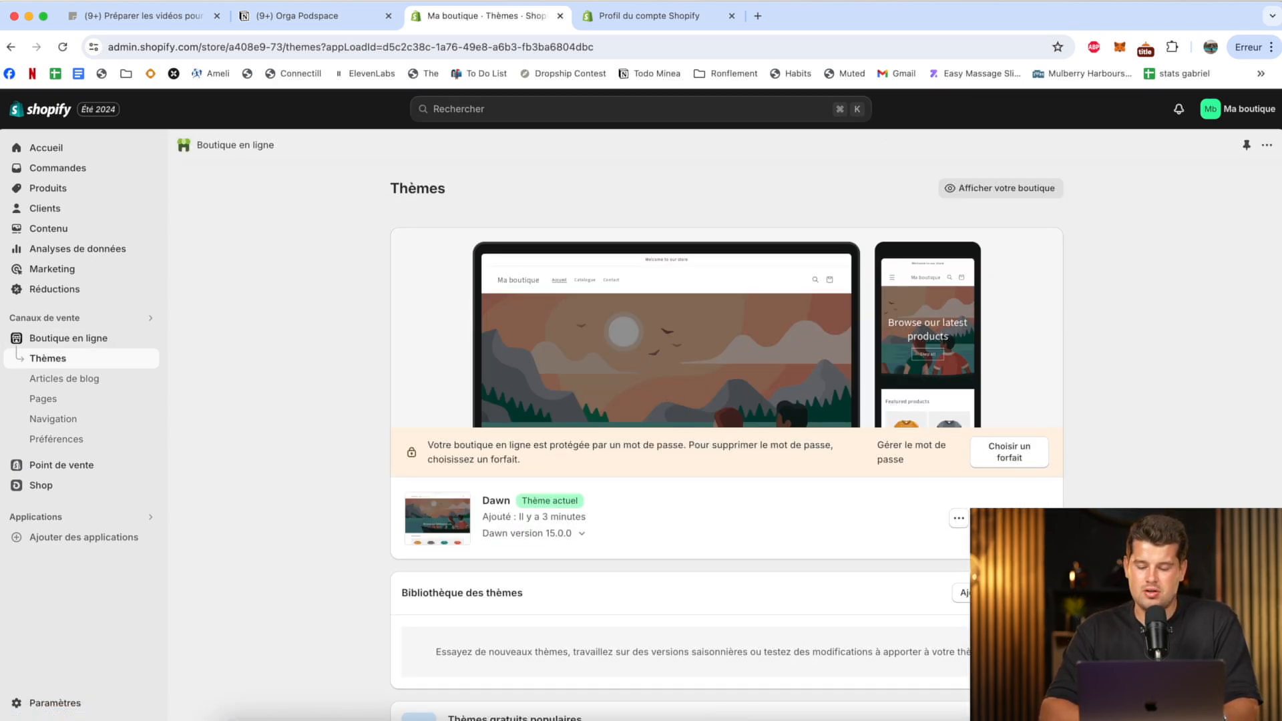
left_click(1011, 518)
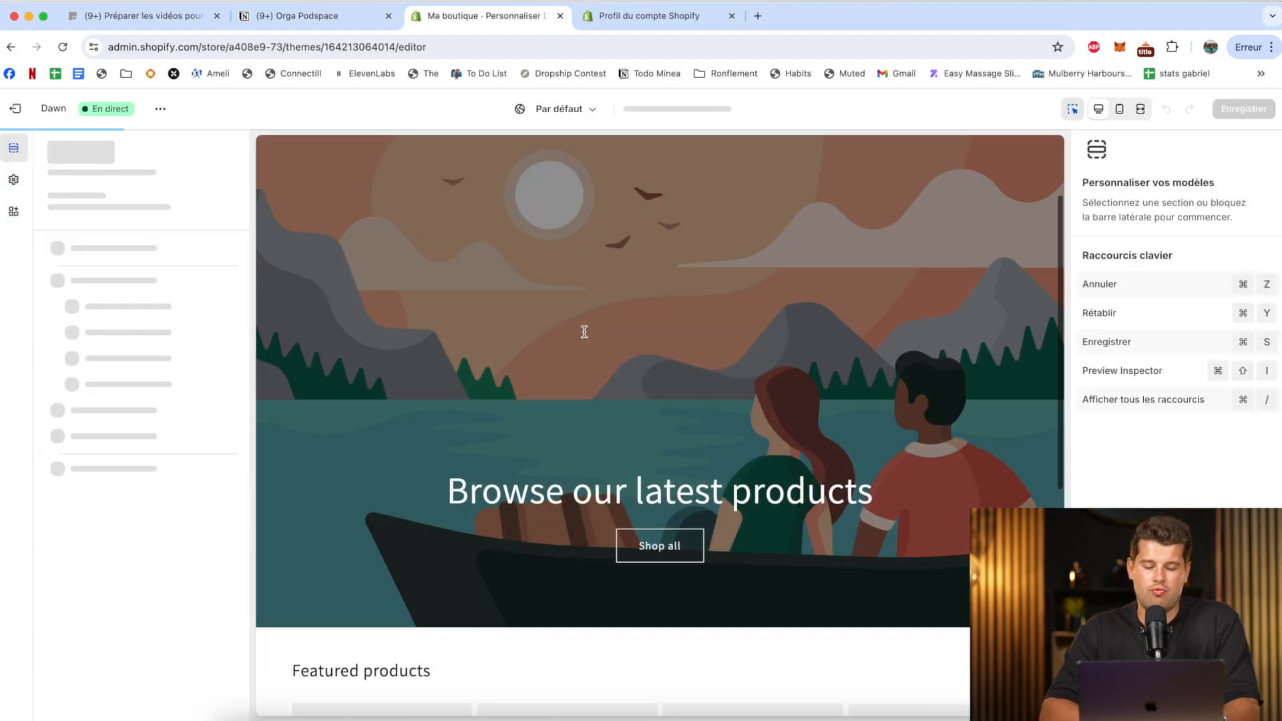
Examine the home page's image banner settings and the product templates in the theme editor.
scroll(585, 387, "down", 3)
left_click(601, 300)
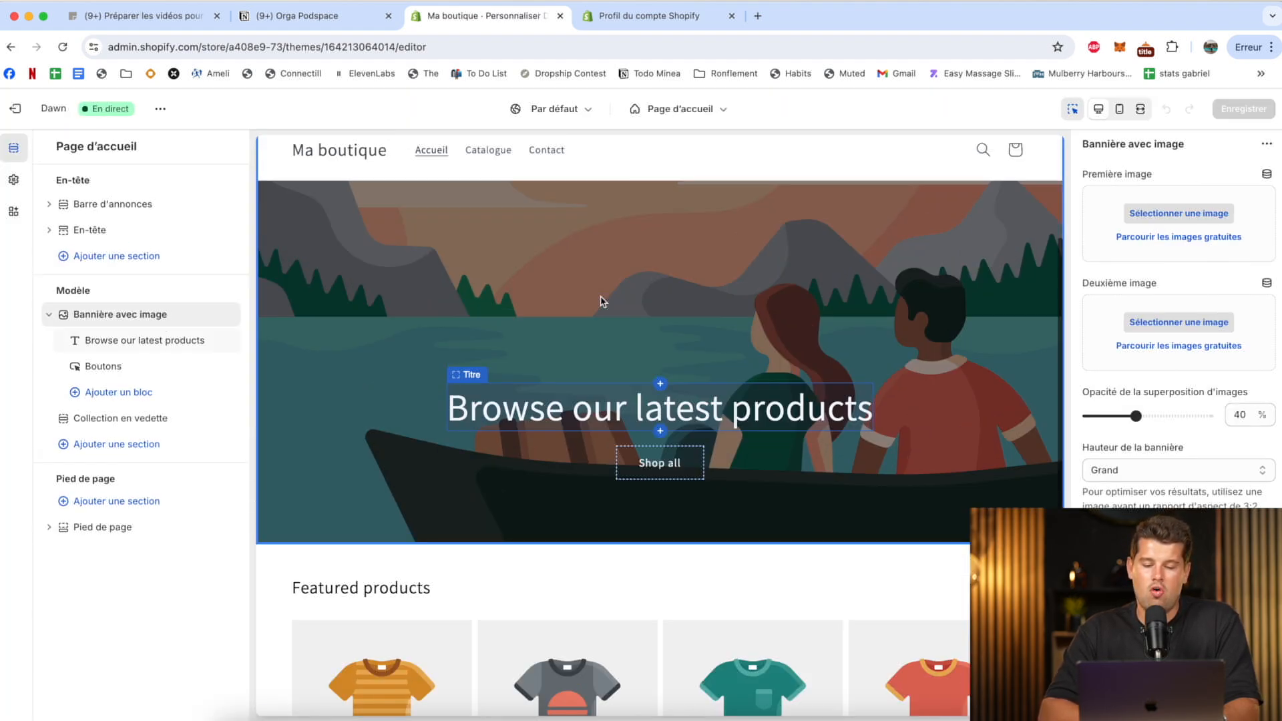
left_click(678, 109)
left_click(641, 193)
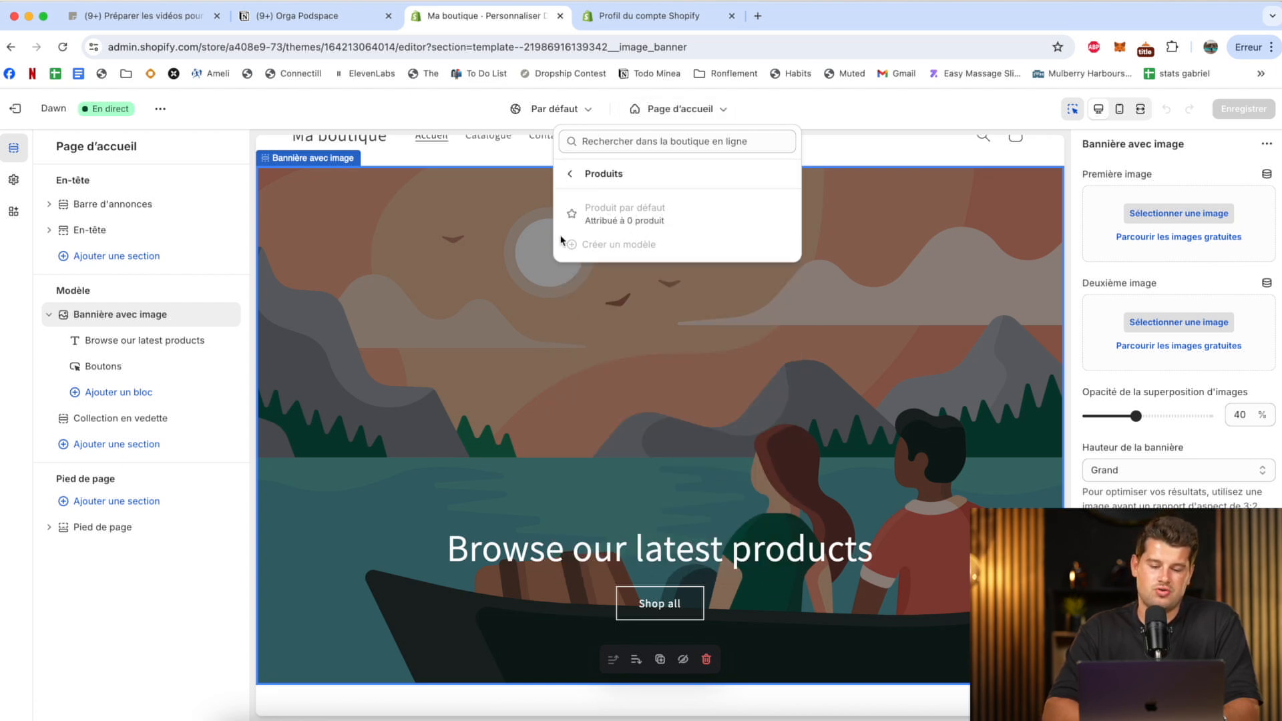
left_click(622, 317)
Review the home page's featured collection section and the global theme settings, and exit the theme editor.
scroll(622, 317, "down", 3)
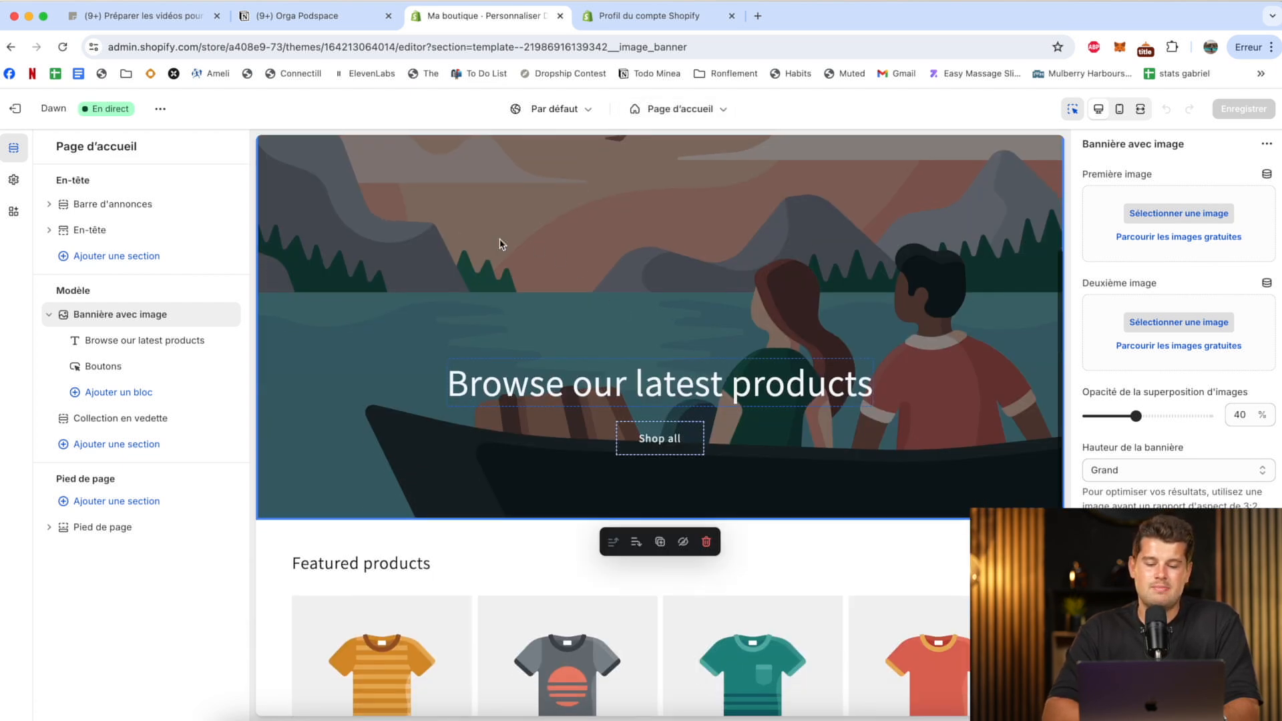
scroll(501, 243, "up", 4)
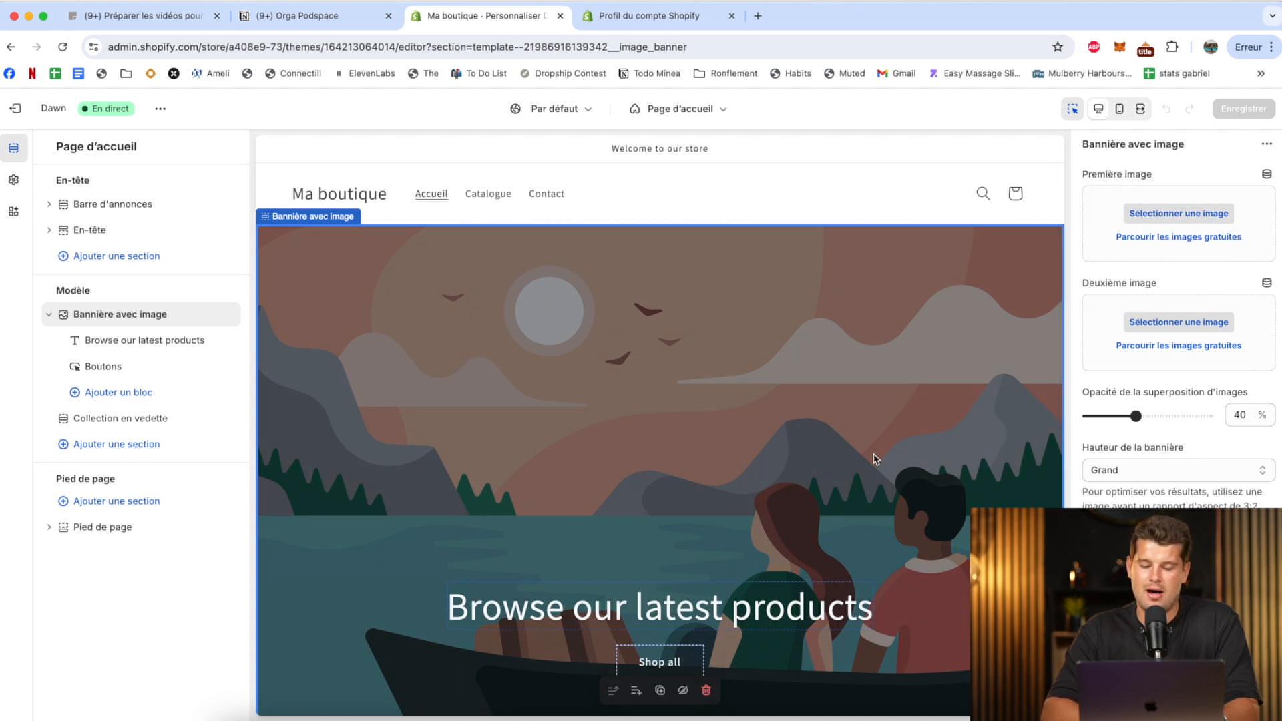
scroll(875, 460, "down", 5)
left_click(381, 325)
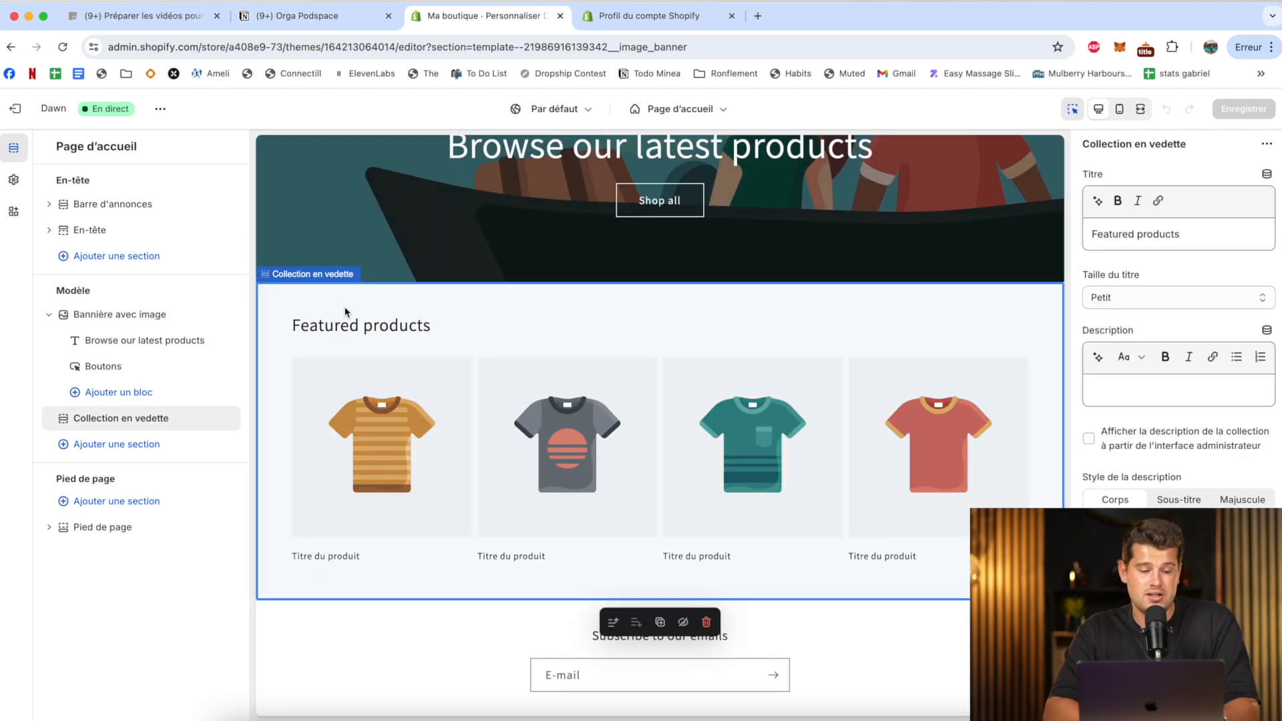
left_click(12, 180)
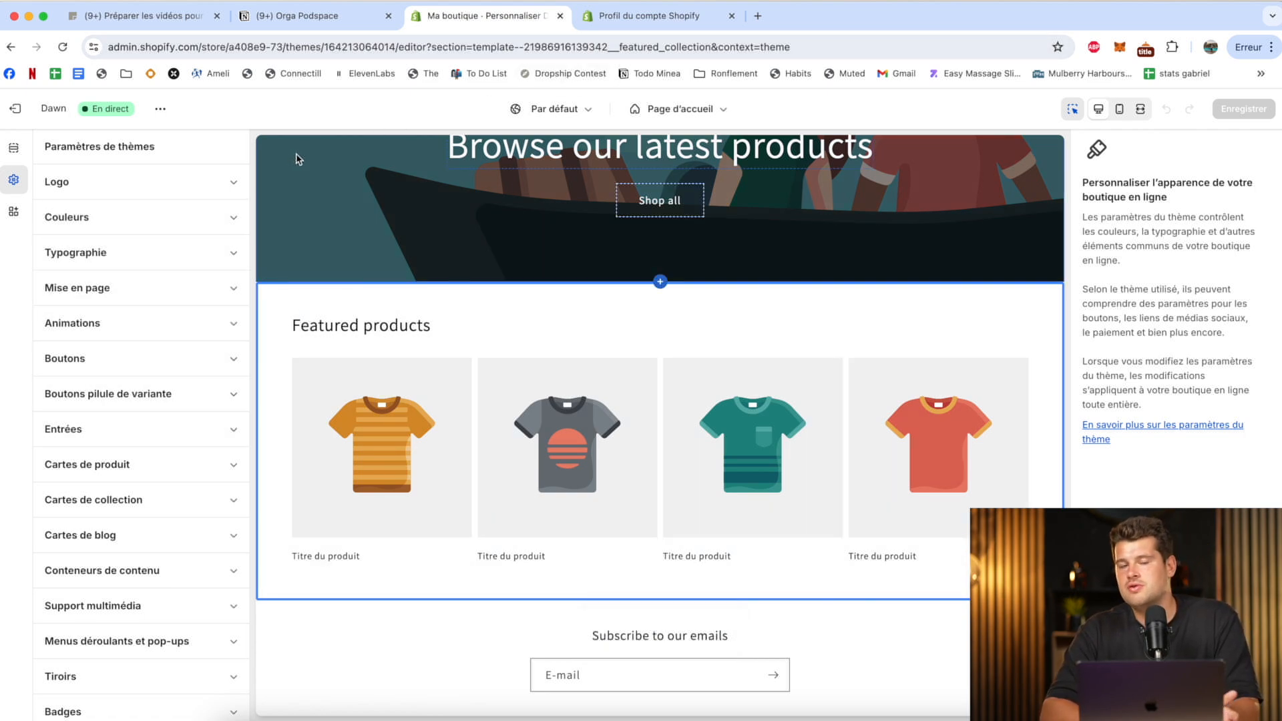
left_click(15, 108)
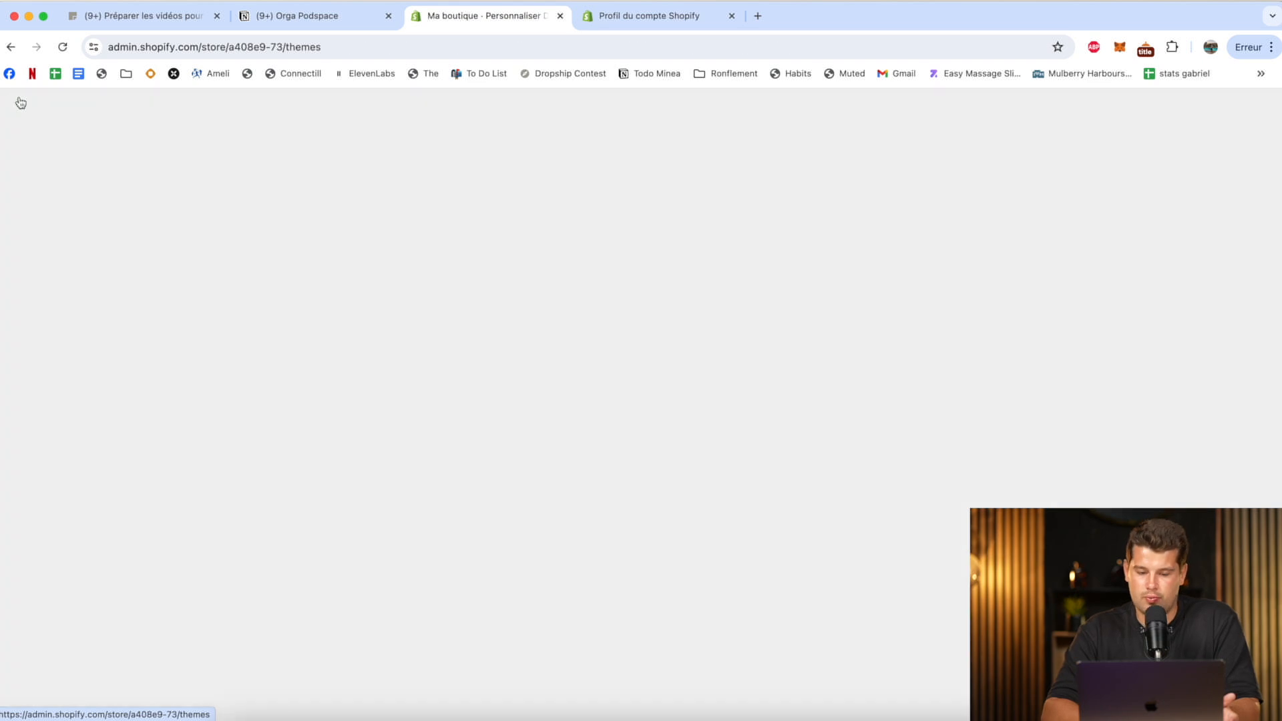
Look at the online store's blog posts and the settings of its Contact page.
left_click(85, 379)
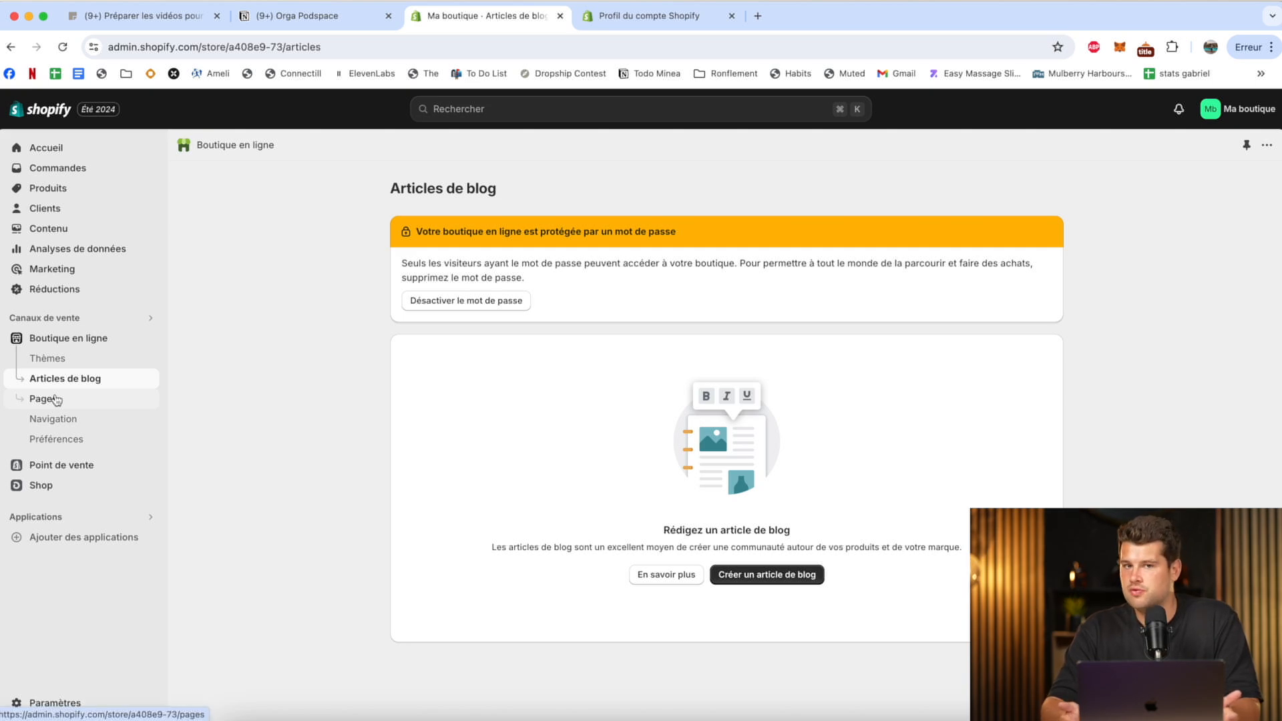
left_click(57, 399)
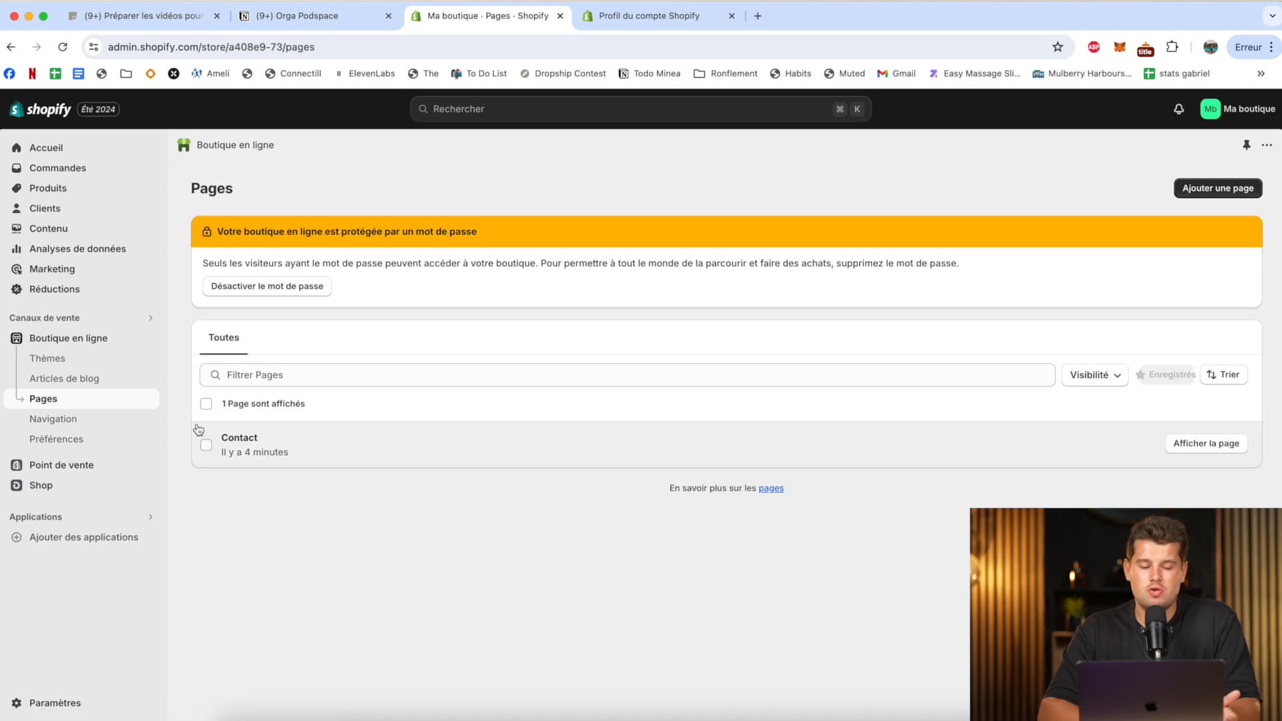
left_click(237, 442)
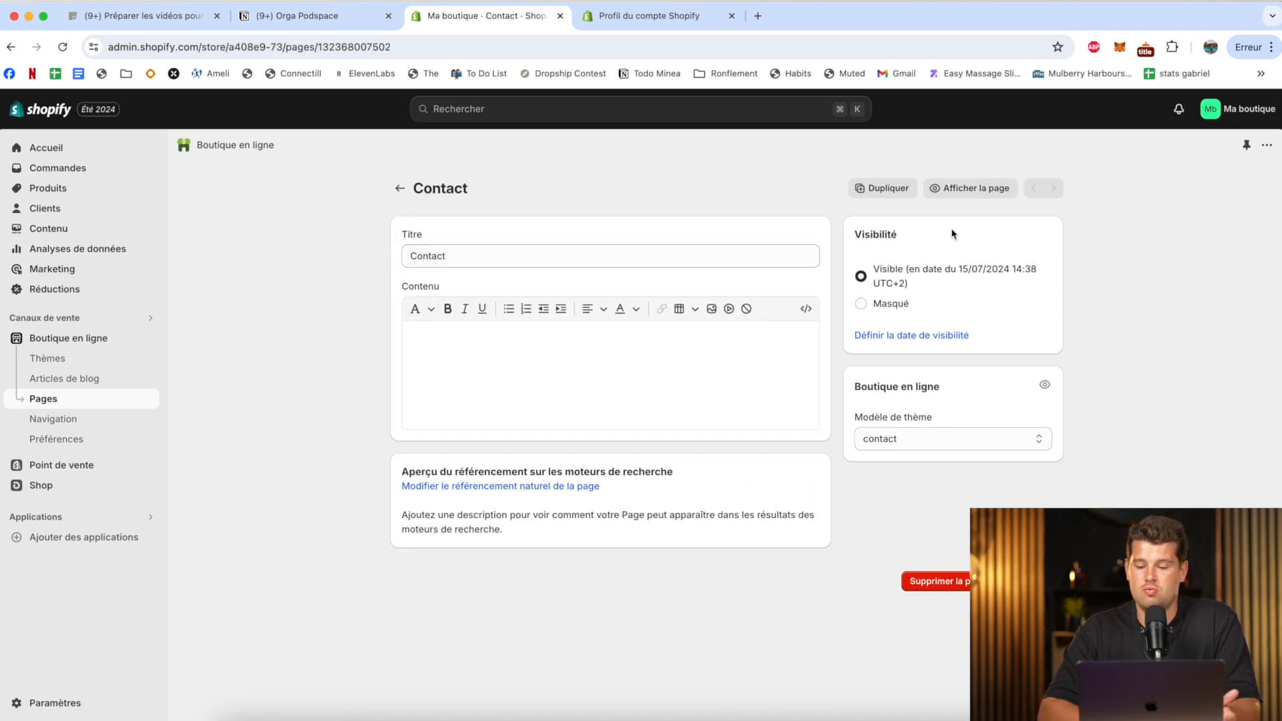
View the live Contact page, check its name and e-mail fields, and return to the admin.
left_click(976, 189)
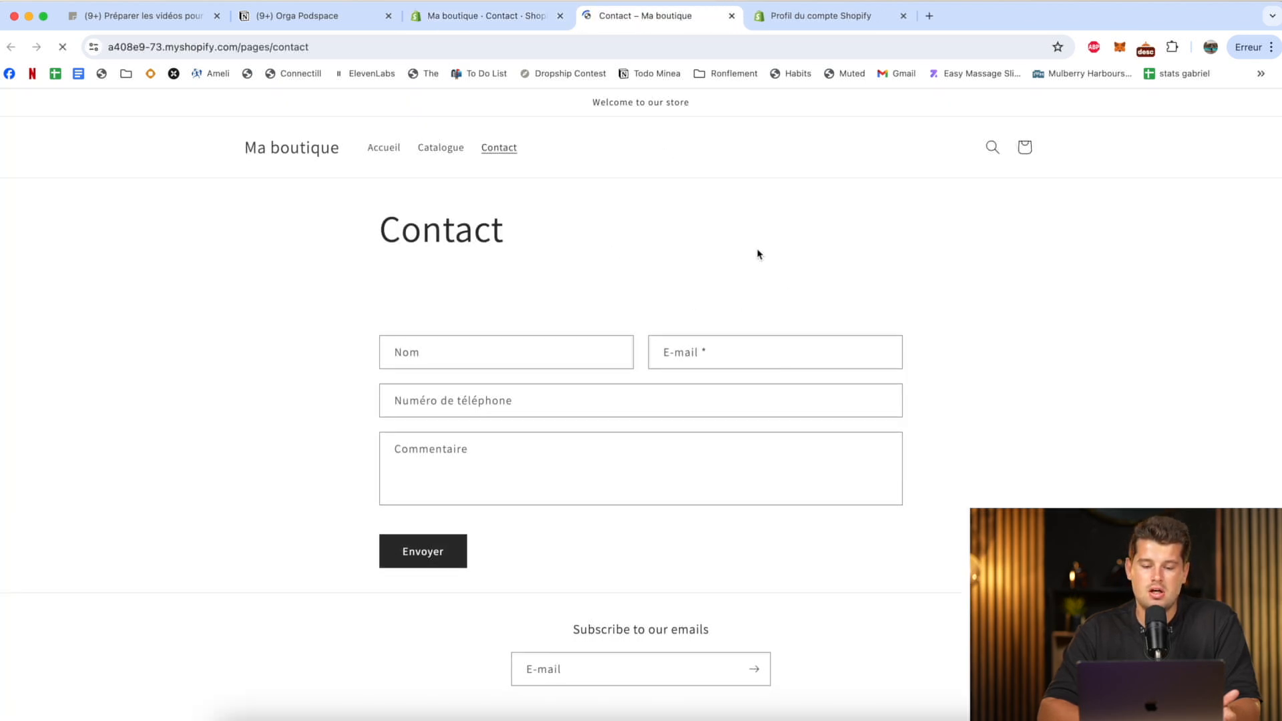
left_click(432, 349)
left_click(691, 346)
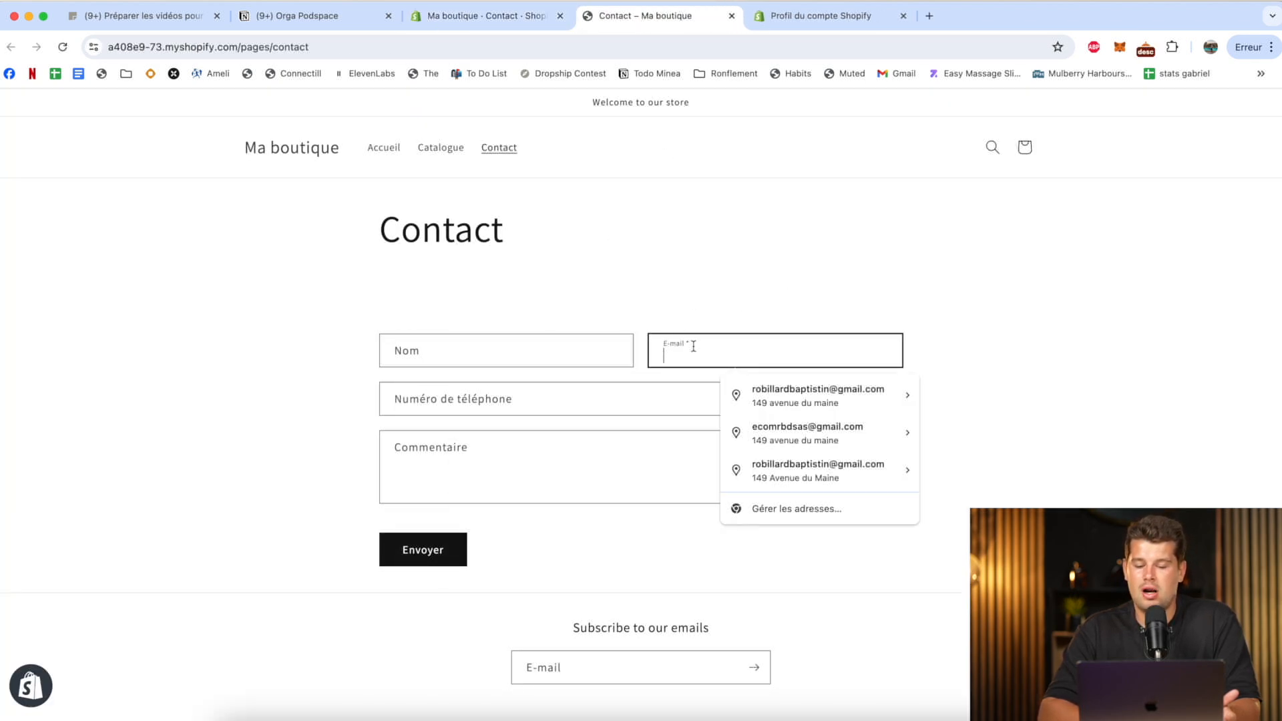
left_click(620, 328)
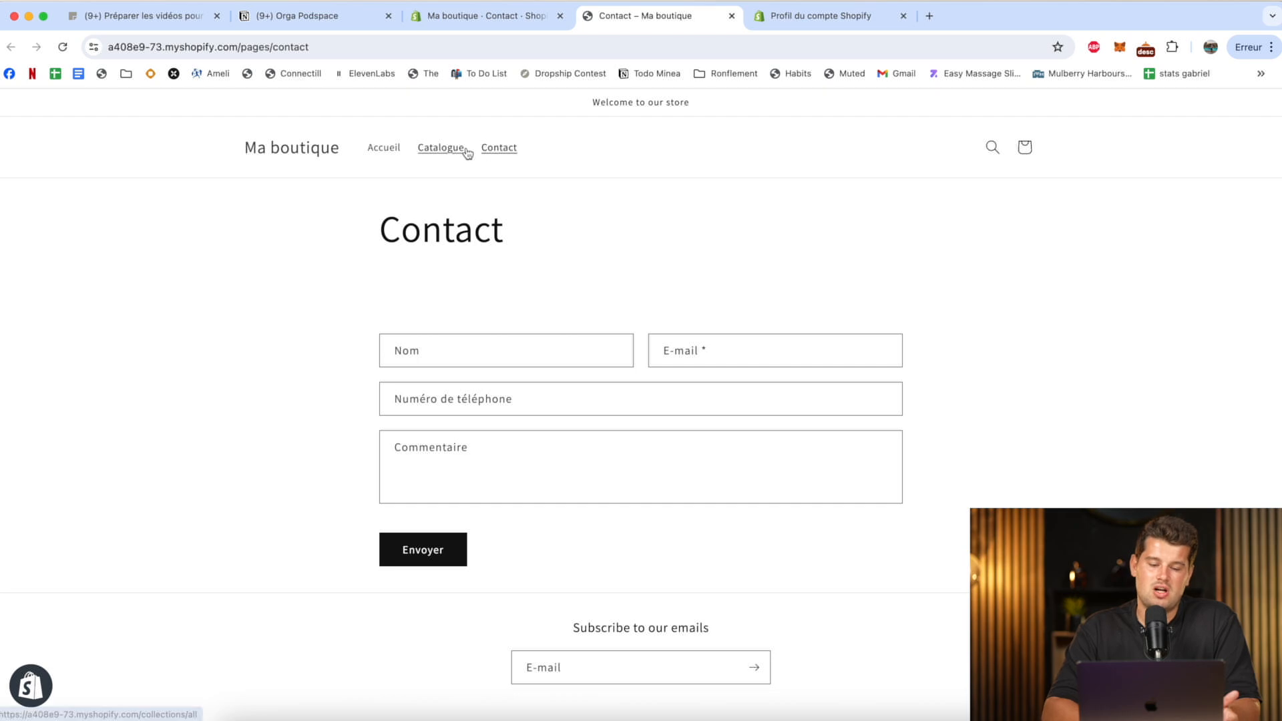
left_click(524, 14)
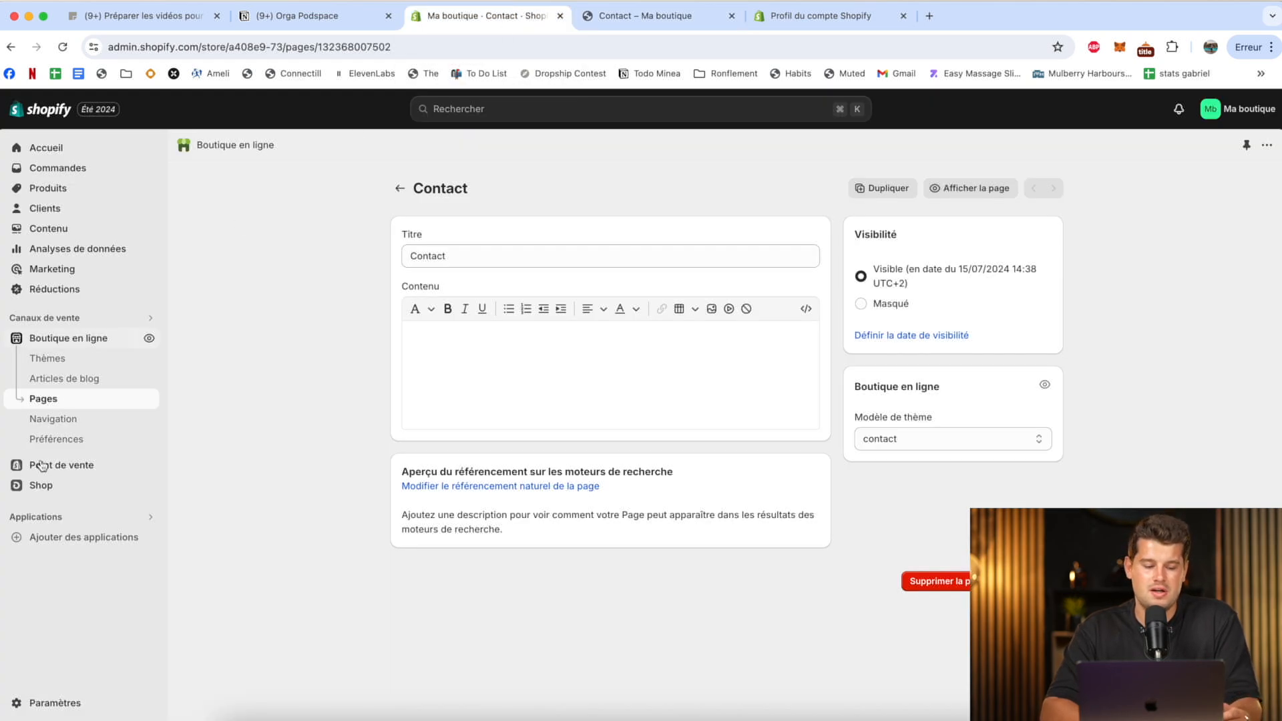
Inspect the store's main navigation menu and the link destinations offered for a new menu item.
left_click(77, 418)
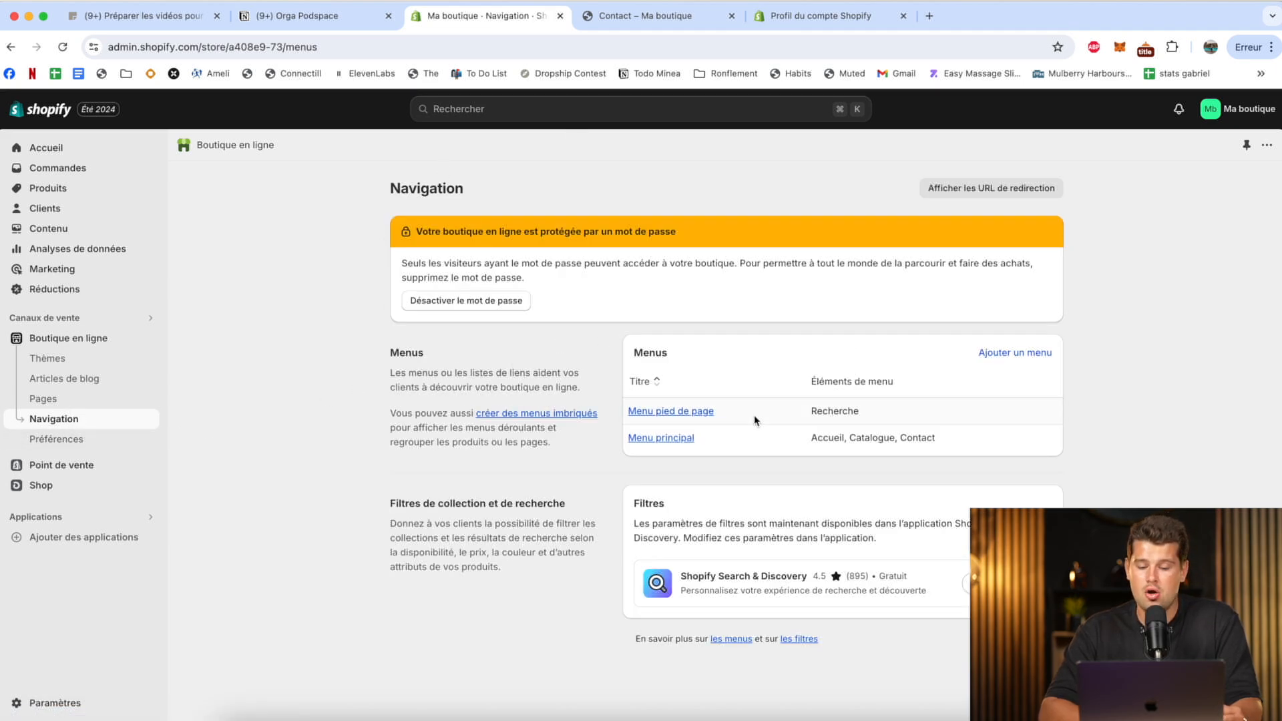
left_click(676, 437)
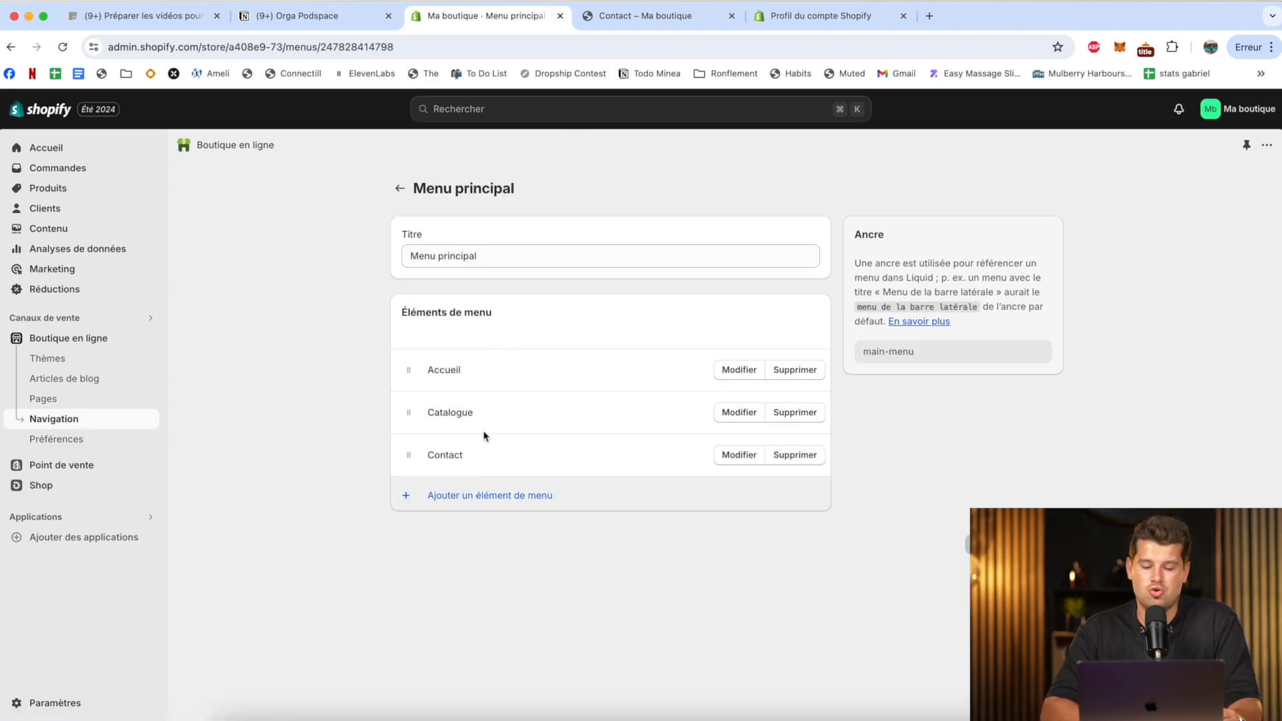
left_click(475, 498)
left_click(1127, 242)
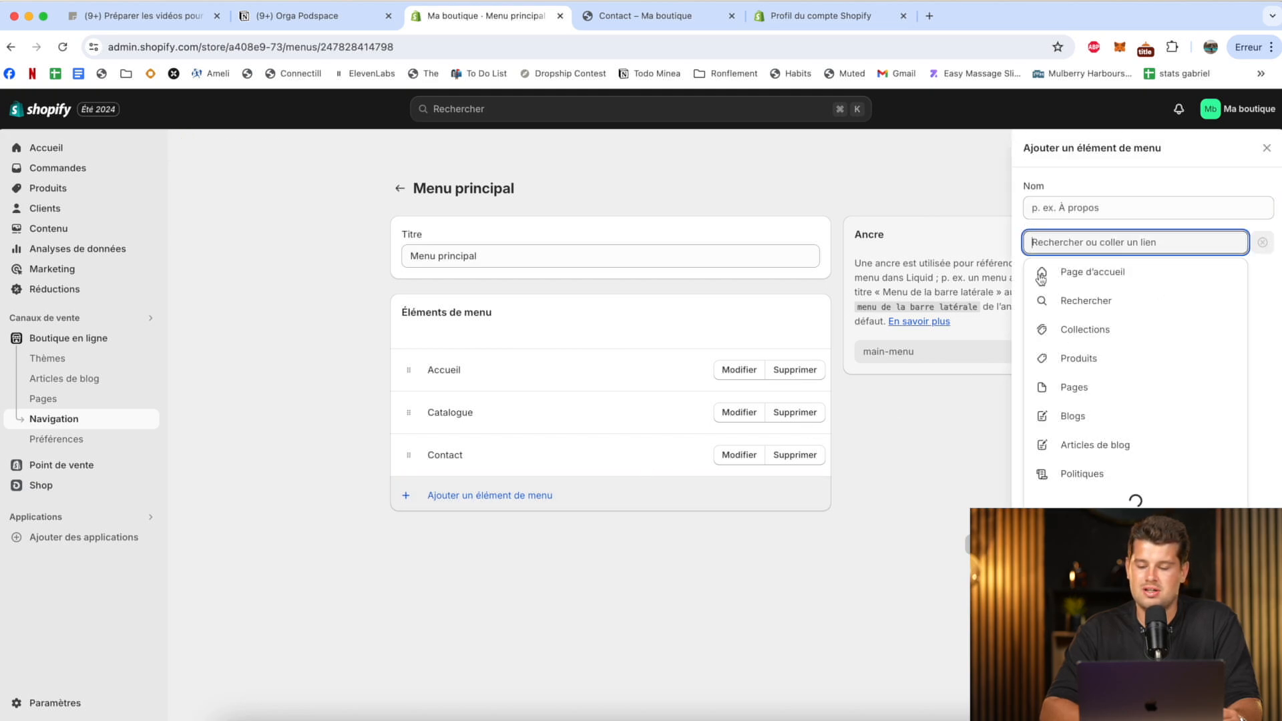
left_click(895, 423)
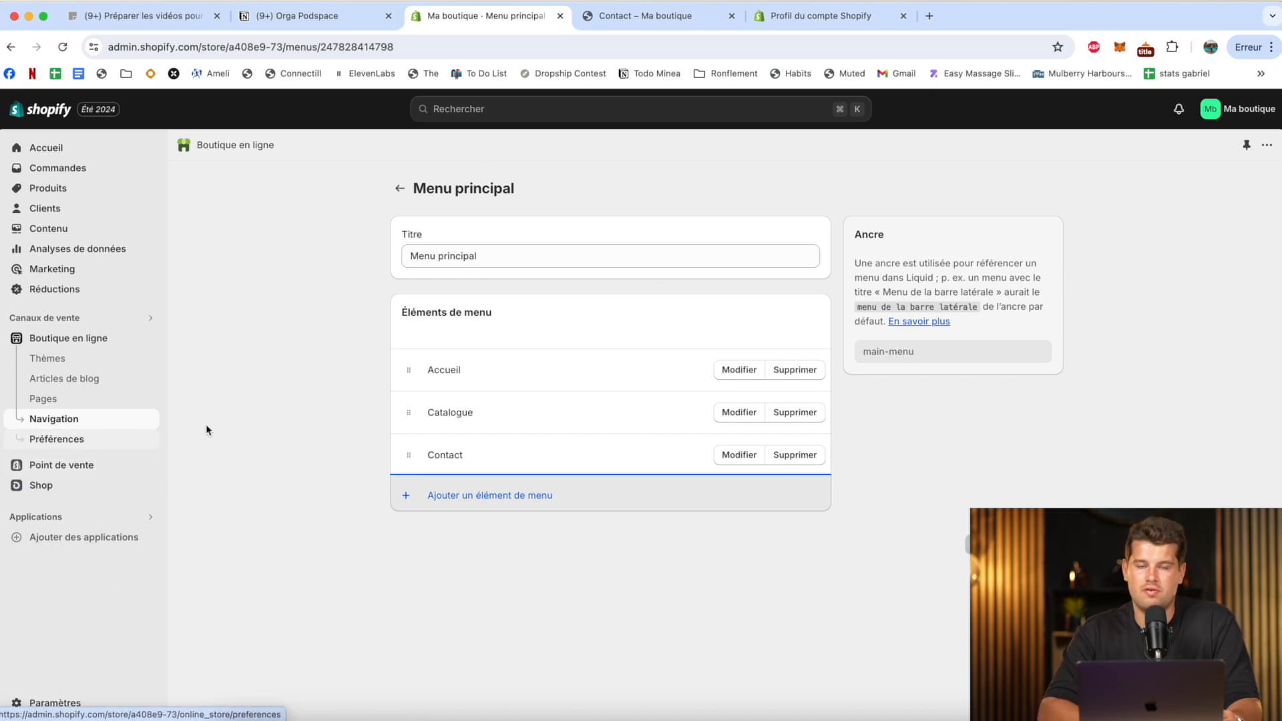
Review the store's general settings, including its defaults, order reference and order processing options.
left_click(50, 703)
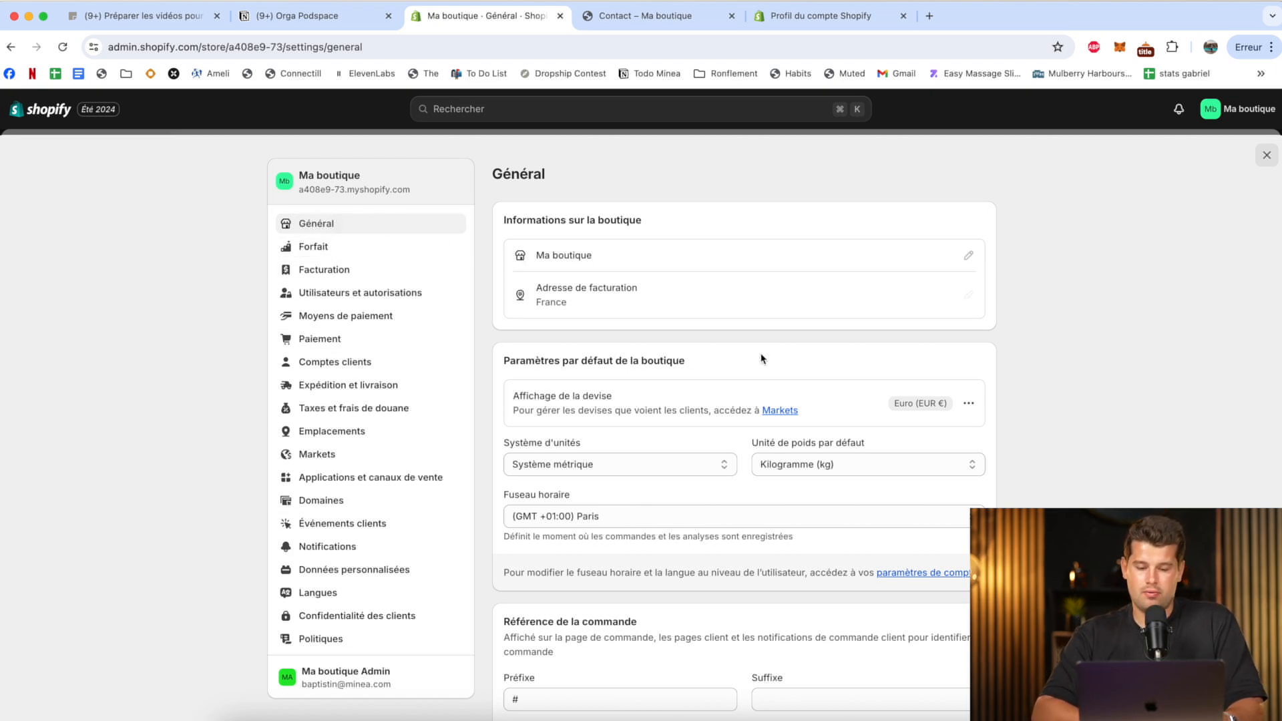
scroll(761, 359, "down", 5)
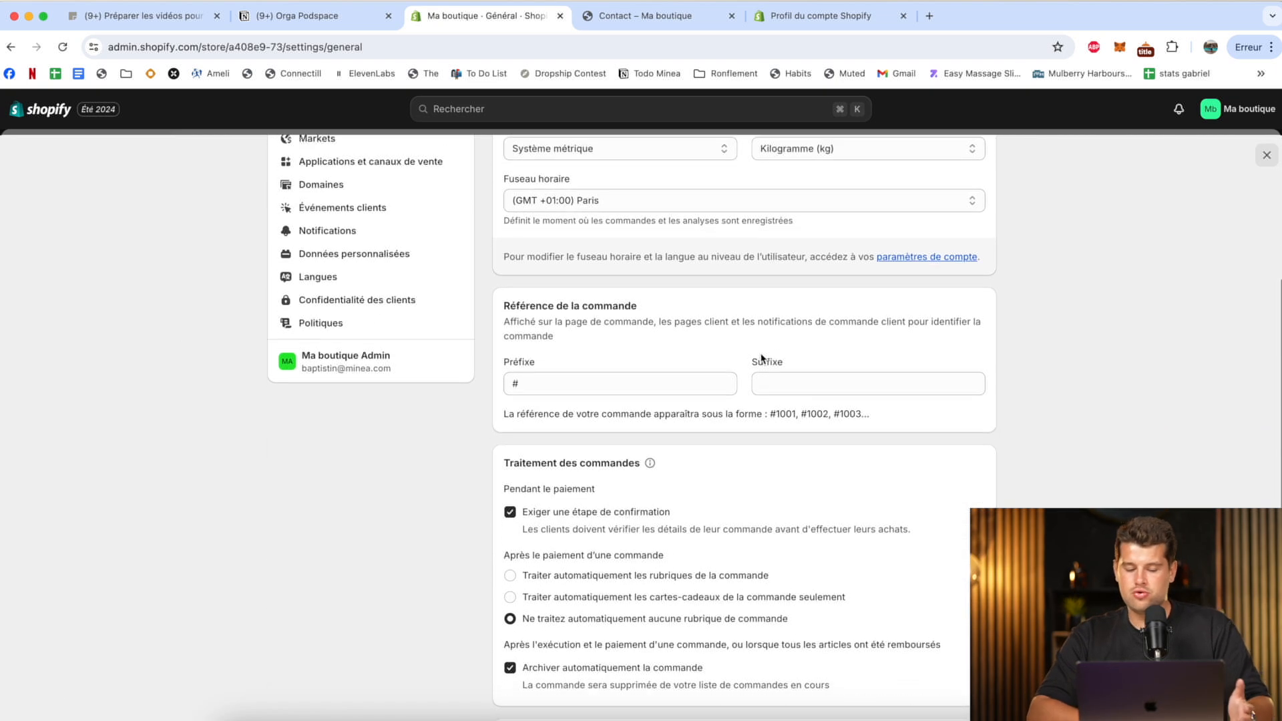
scroll(761, 358, "down", 6)
scroll(761, 353, "up", 12)
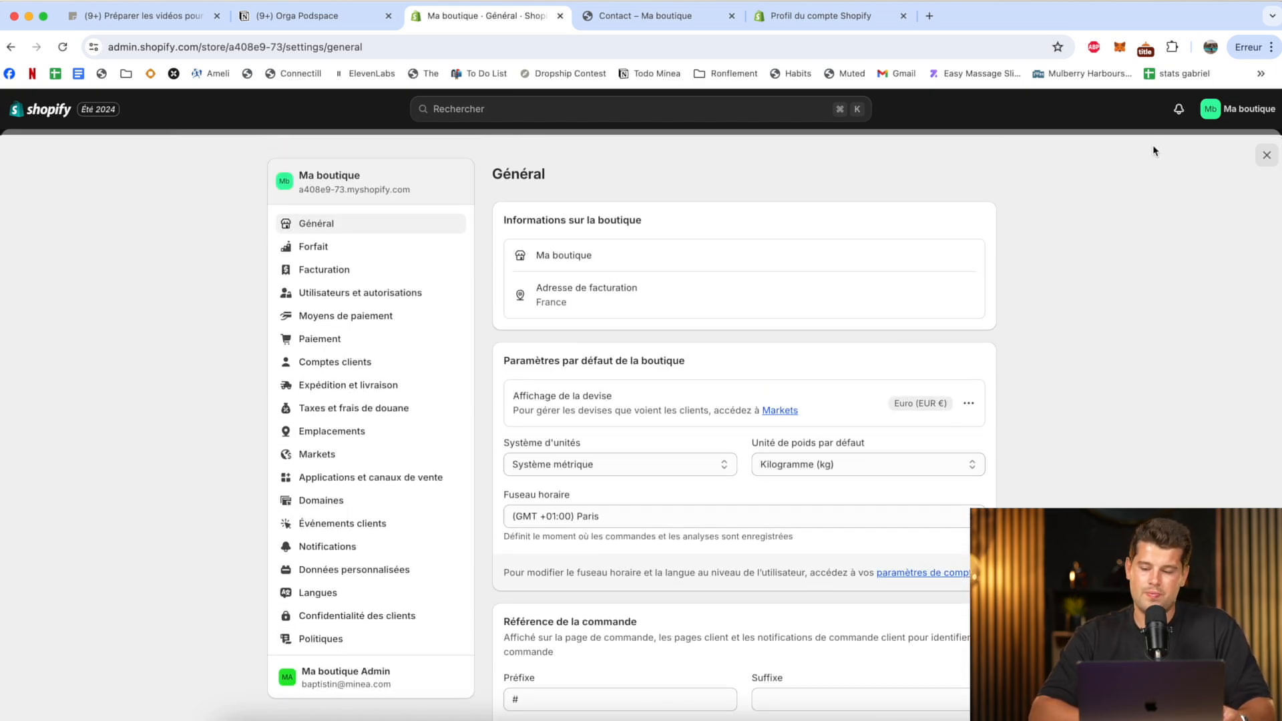
Open the store's myshopify.com address in a new browser tab beside the admin and look through the storefront home page.
triple_click(367, 189)
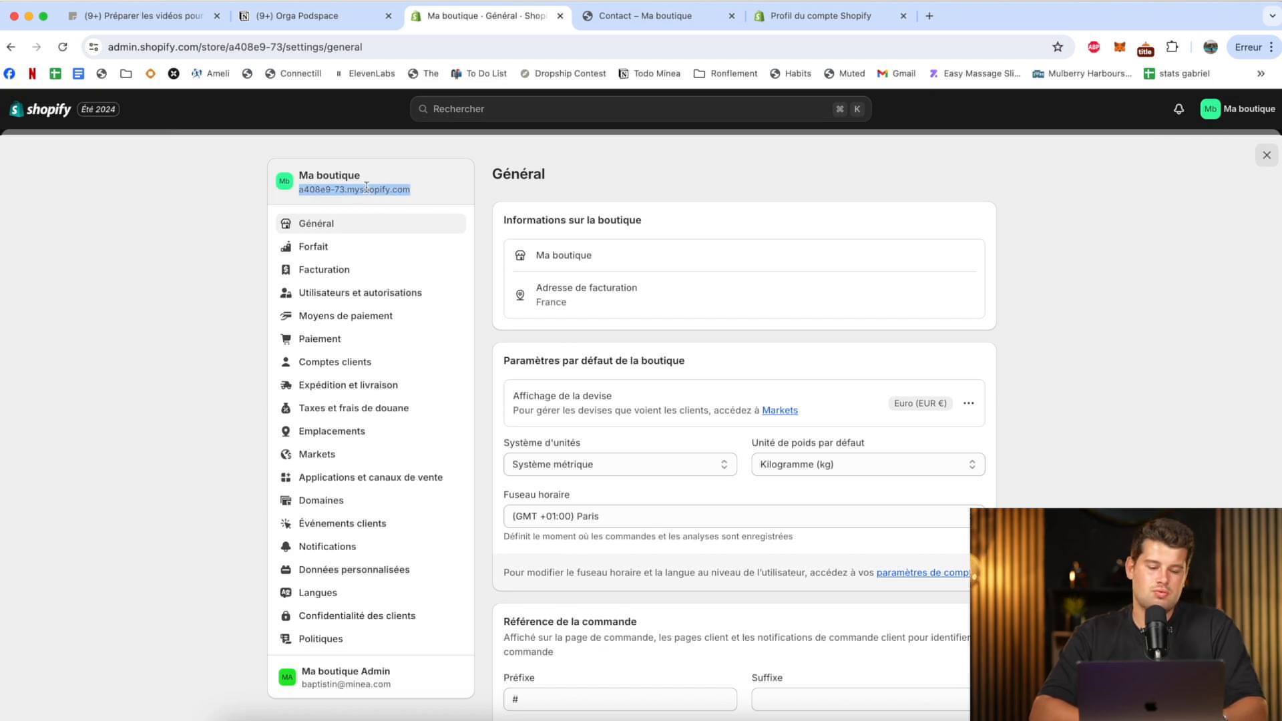
key("ctrl+c")
key("ctrl+t")
key("ctrl+v")
left_click(644, 15)
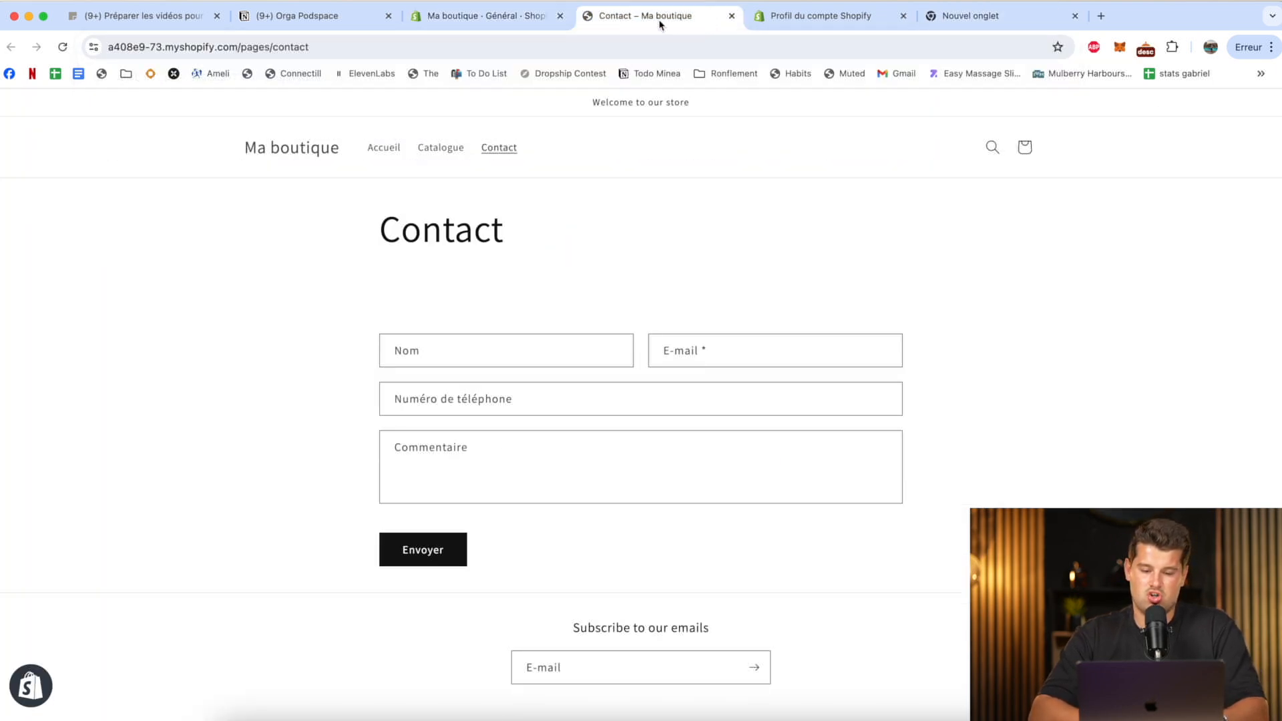
left_click(953, 12)
key("Return")
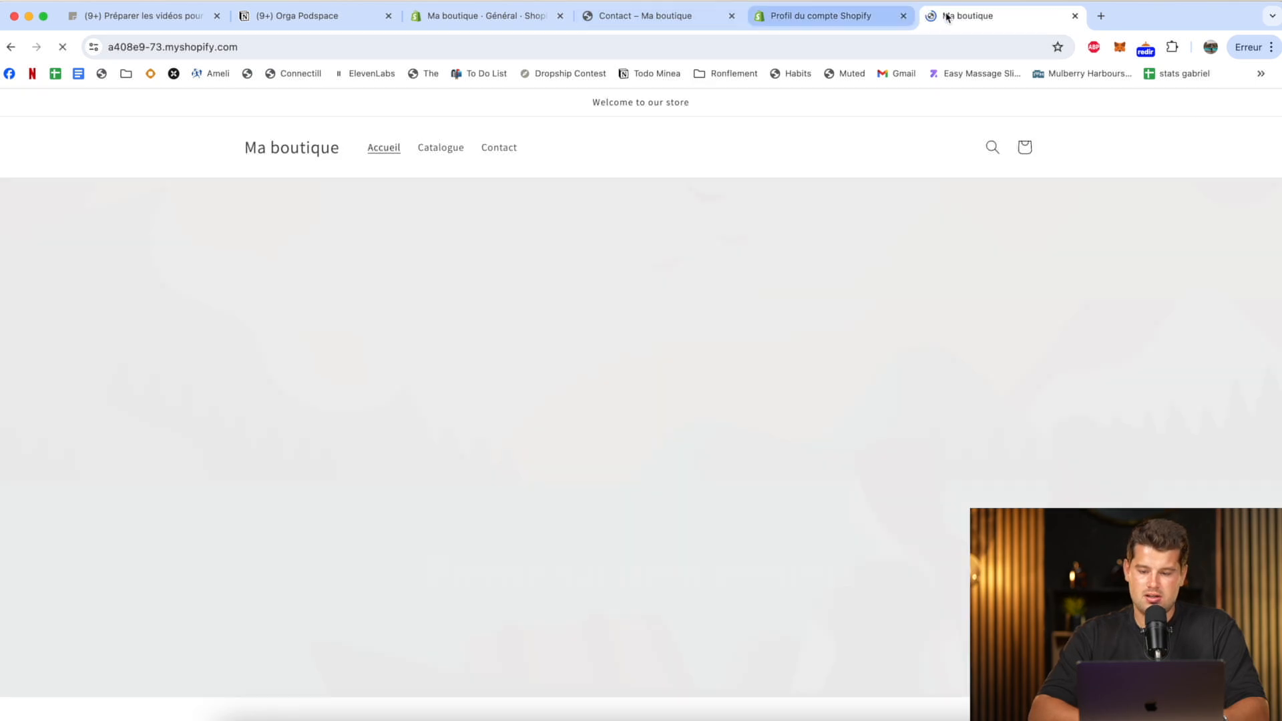
left_click_drag(948, 13, 646, 17)
scroll(647, 400, "down", 8)
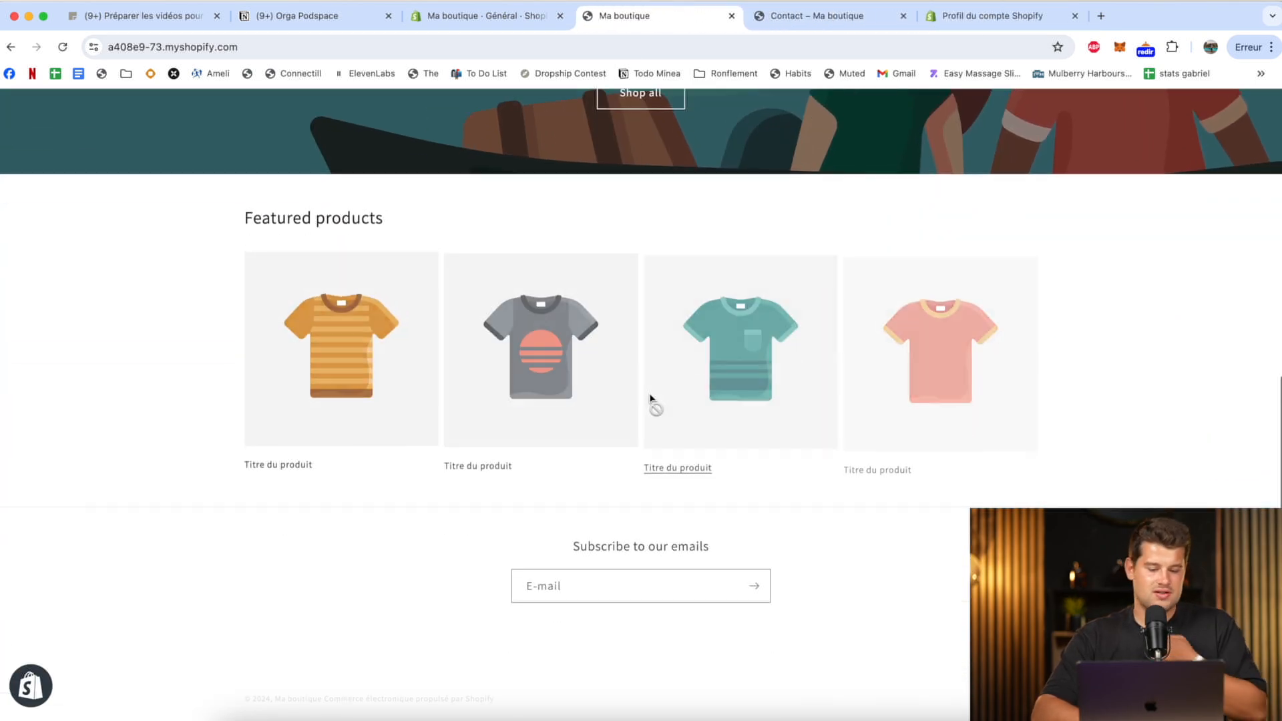
Return from the storefront to the admin, leave the settings, and start a new product titled "produit test".
left_click(500, 18)
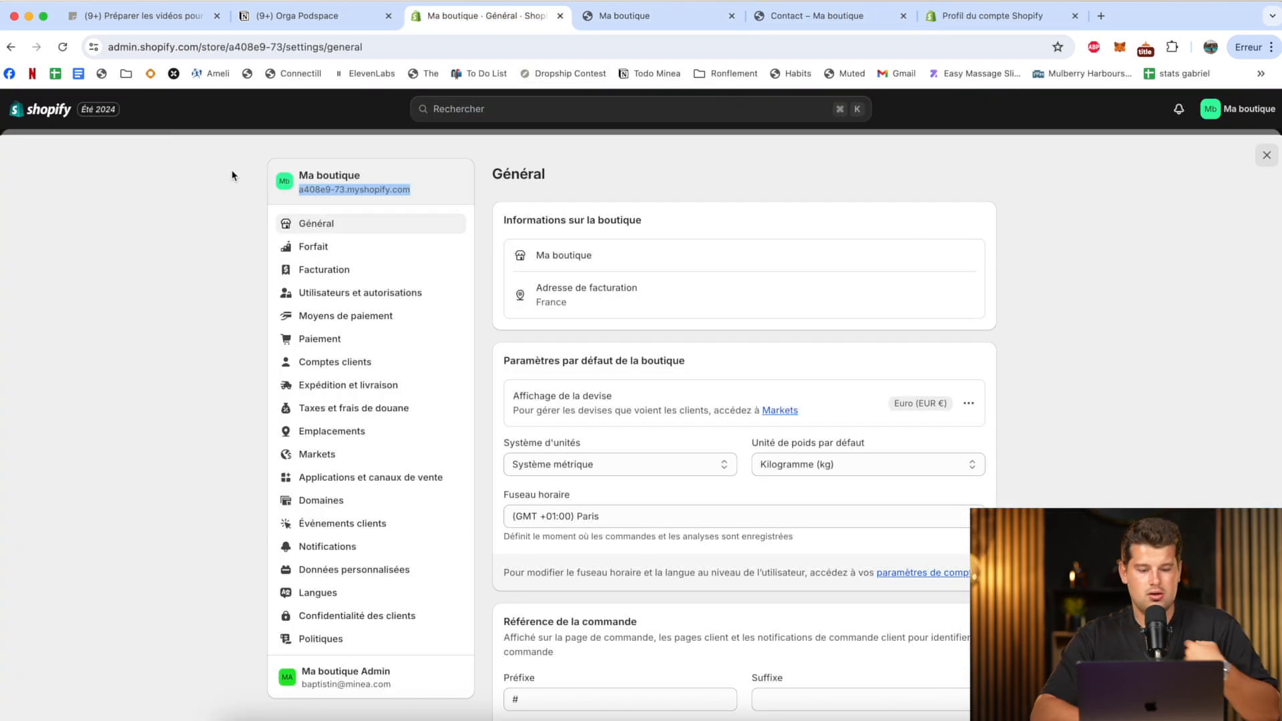
left_click(1267, 155)
left_click(87, 189)
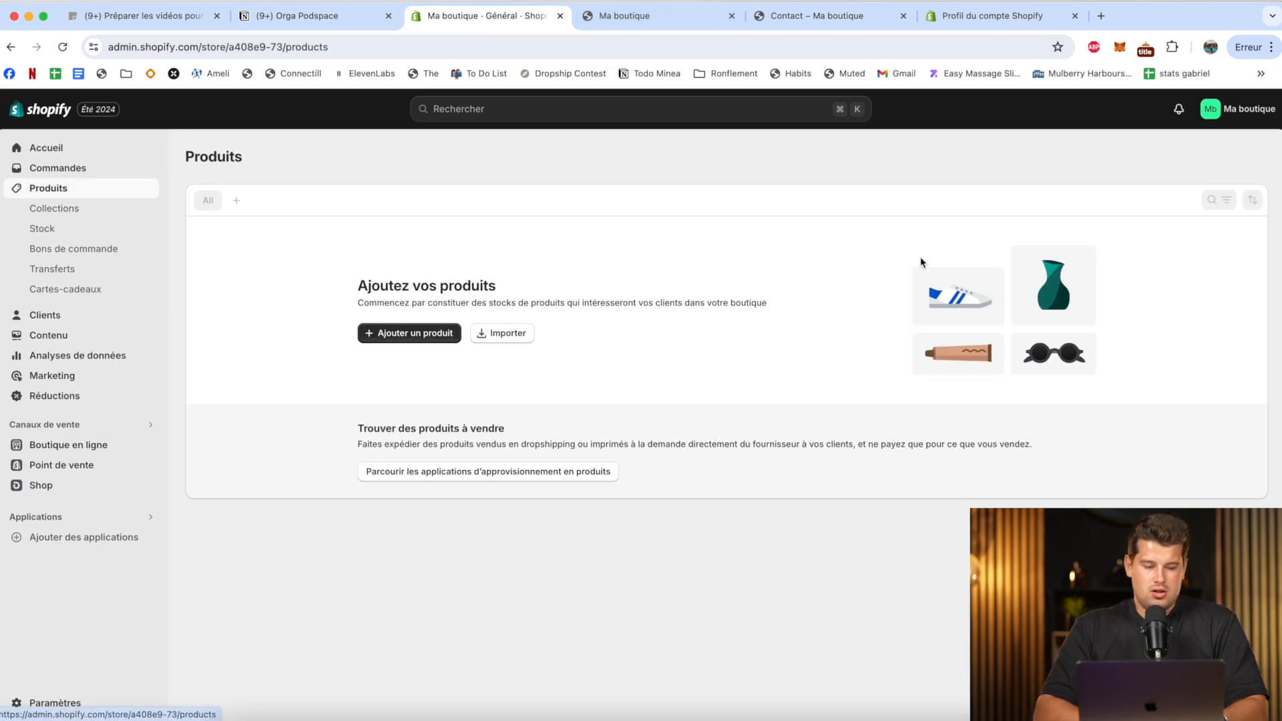
left_click(394, 332)
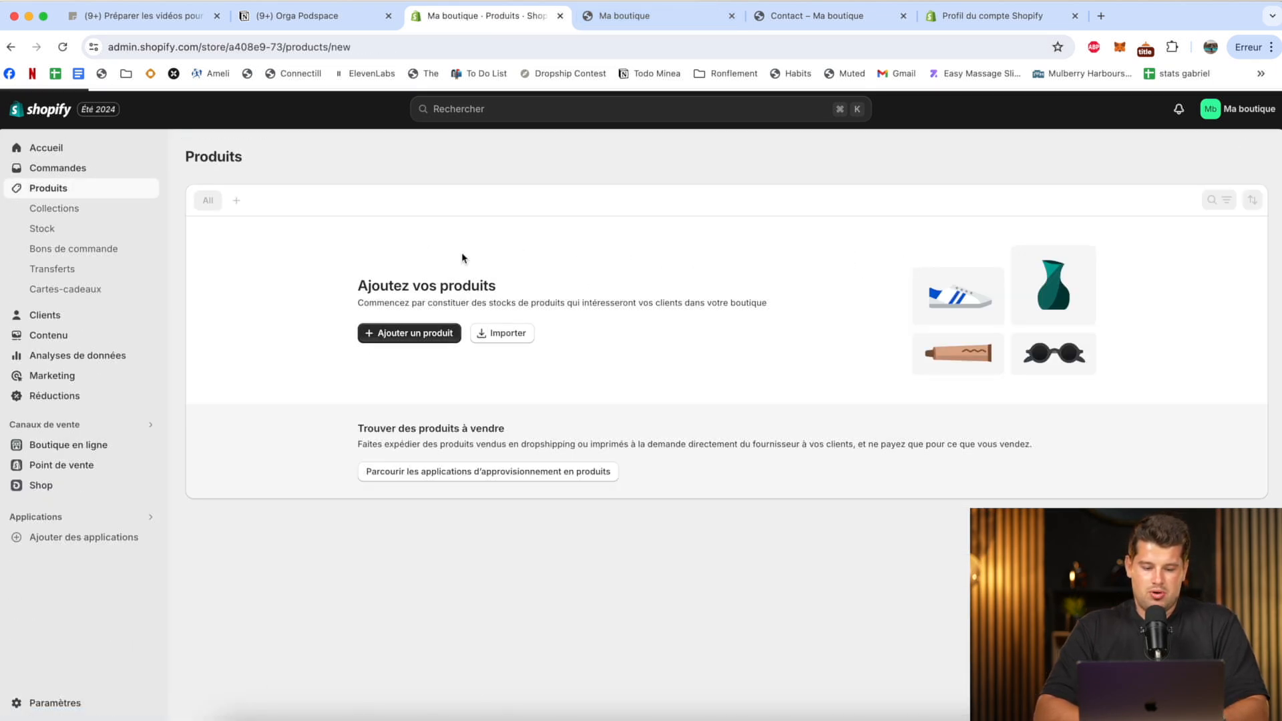
type("produit ")
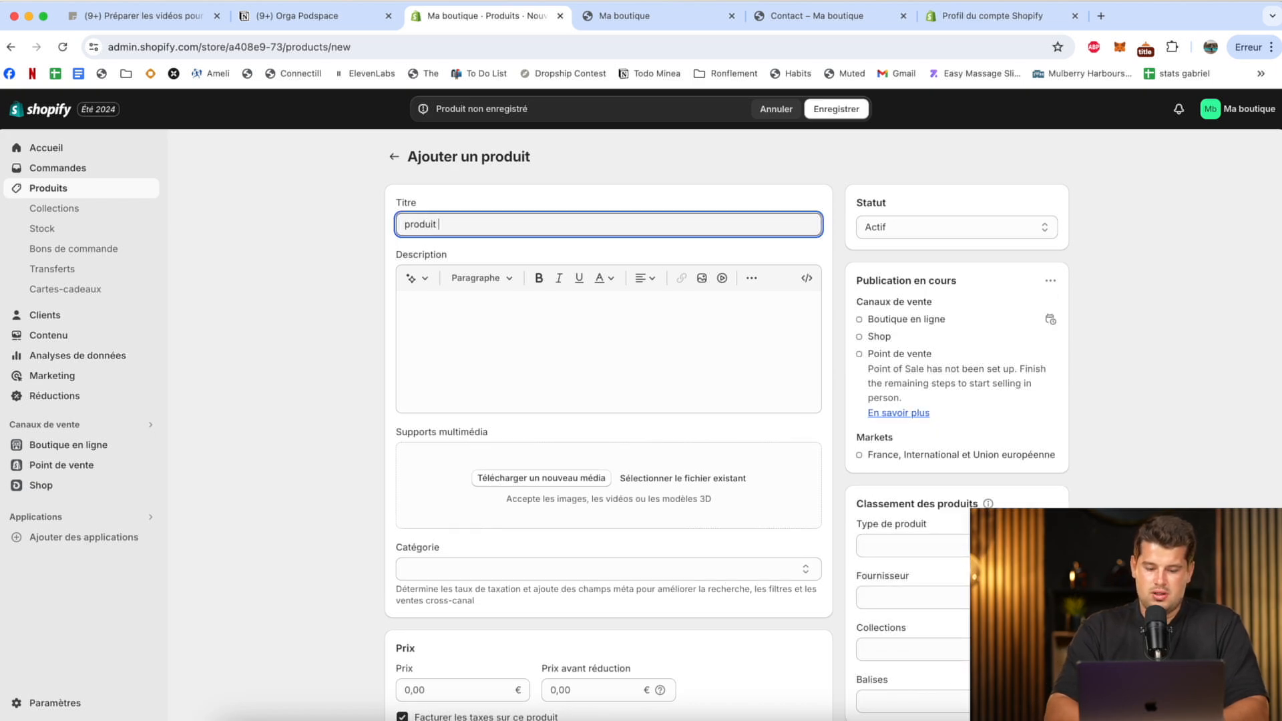
type("test")
Set the product's price to 10,00 €, turn off quantity tracking for its stock, and save the product.
left_click(406, 691)
type("10")
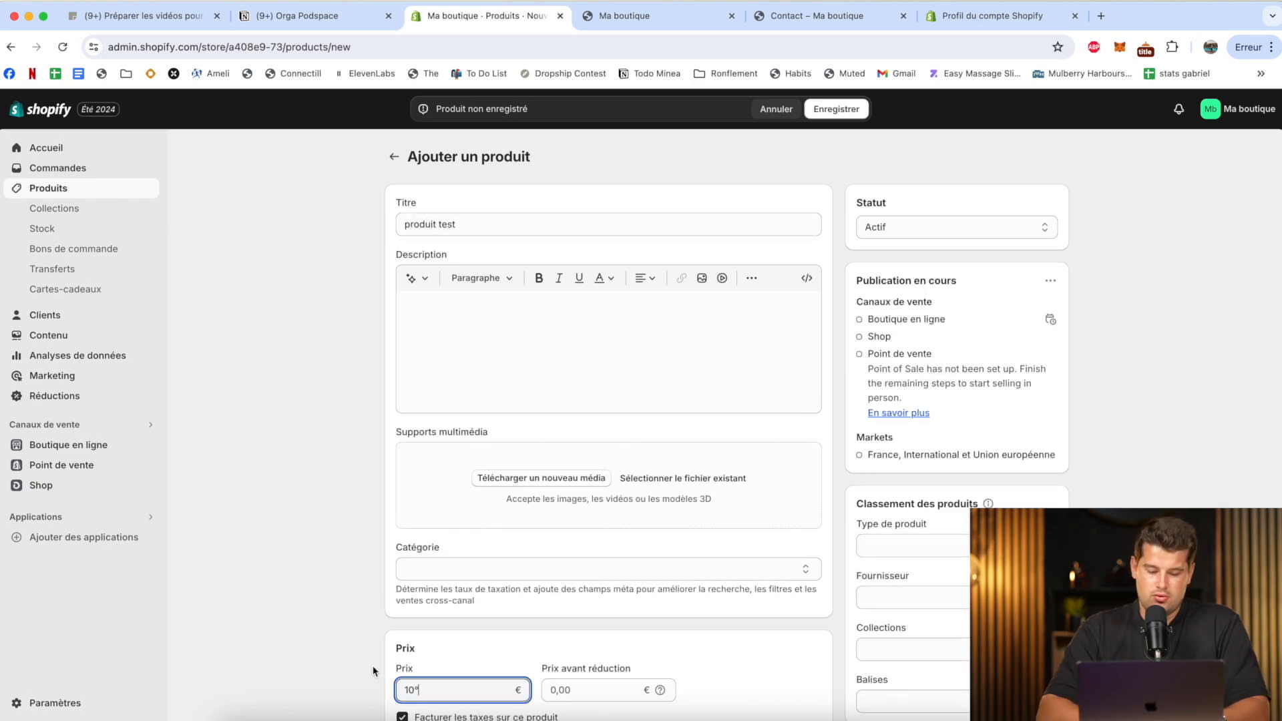
left_click(373, 671)
scroll(364, 638, "down", 7)
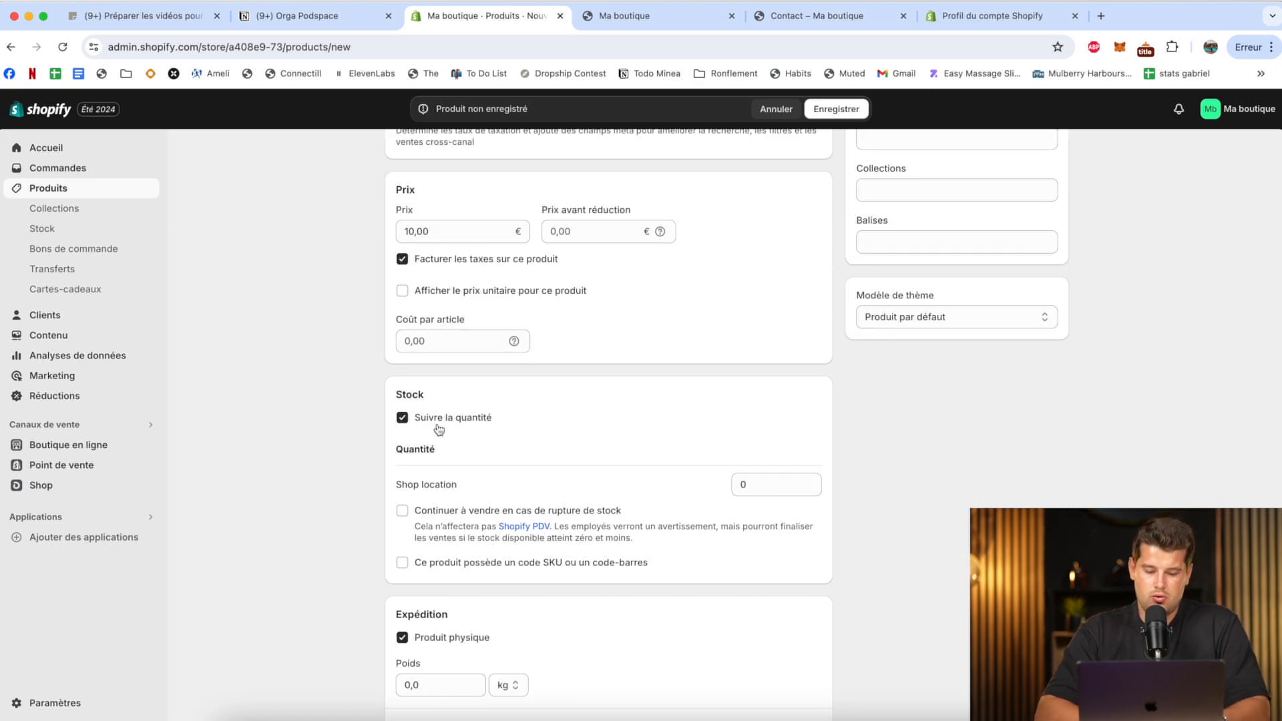
left_click(439, 430)
left_click(843, 109)
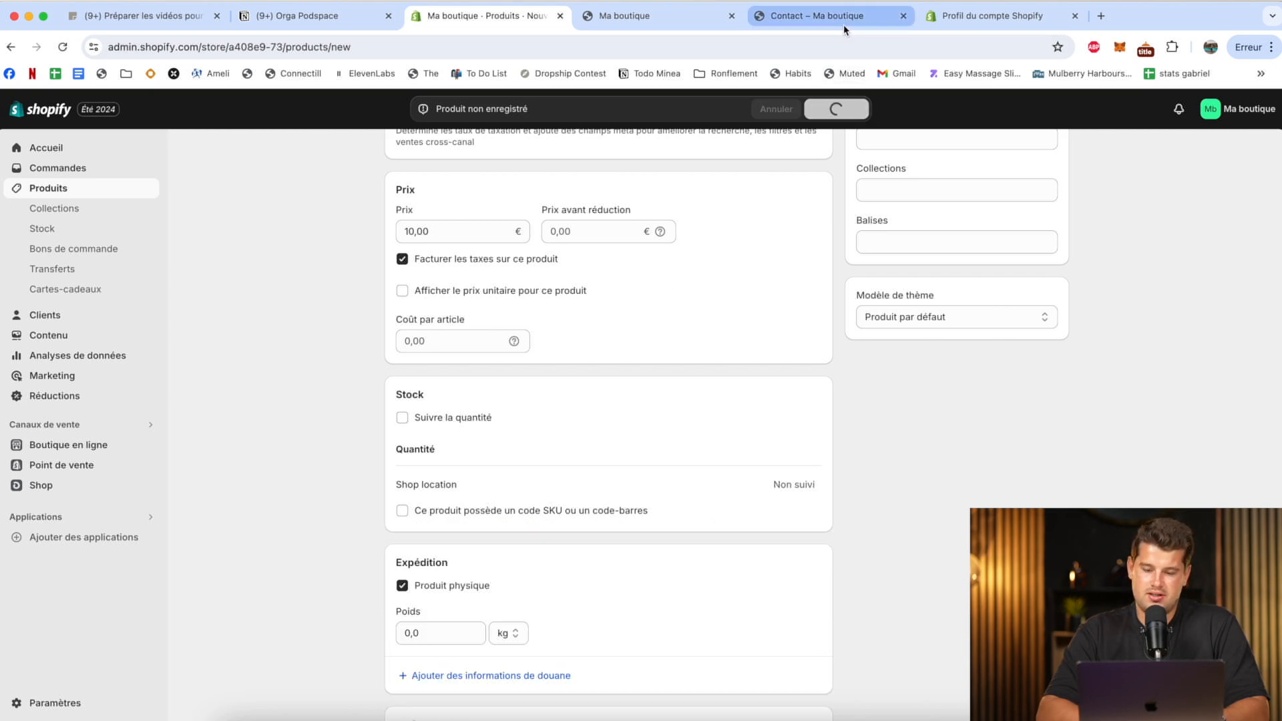
Open the live page of "produit test" from the storefront's full product list.
left_click(661, 17)
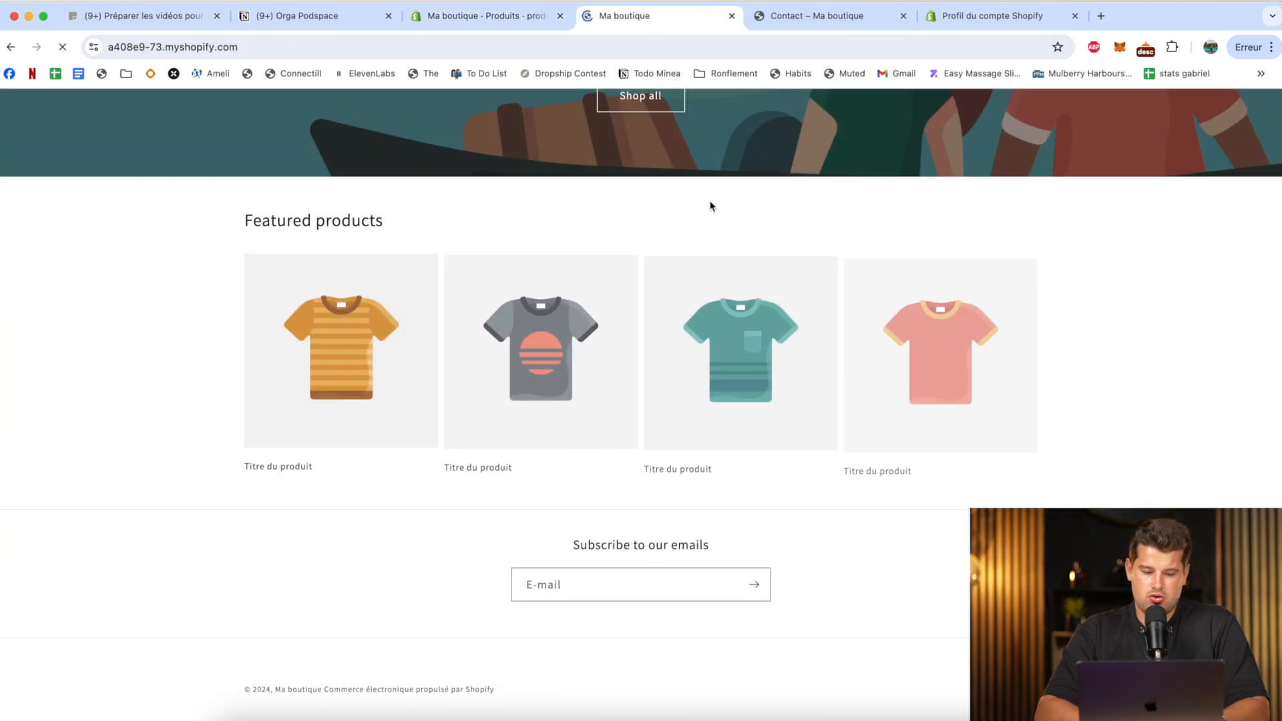
left_click(642, 100)
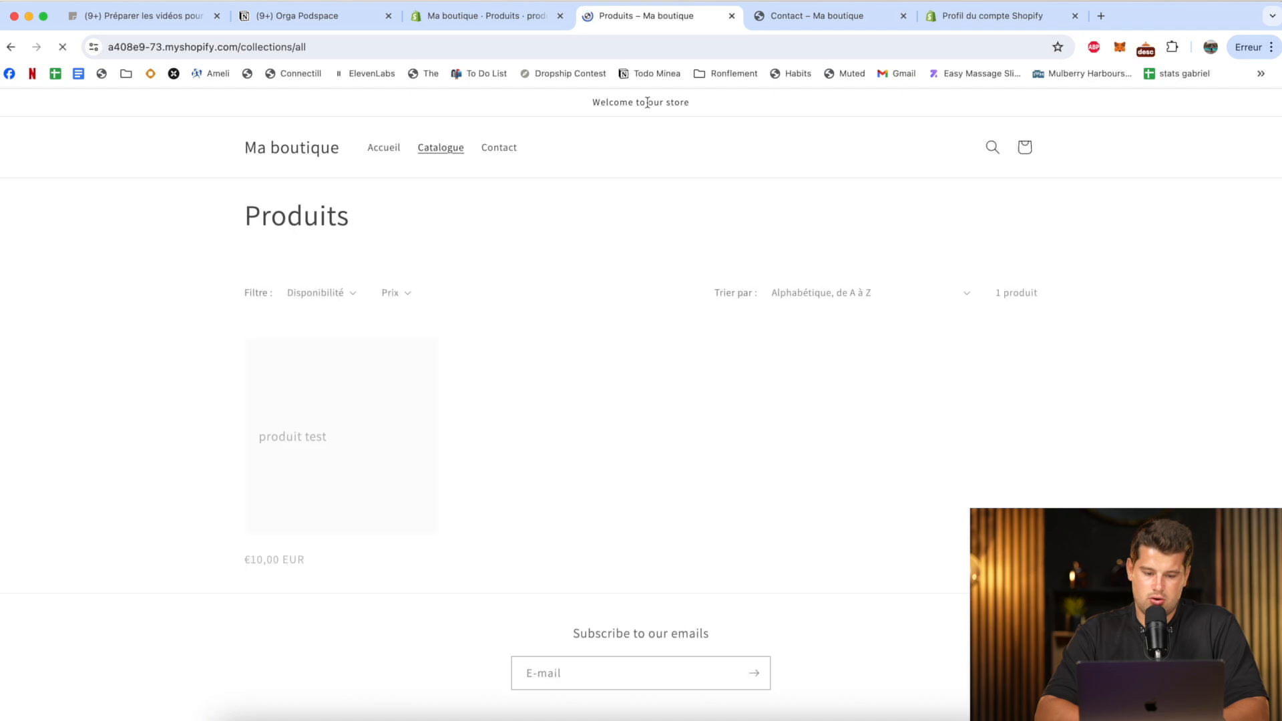
left_click(304, 478)
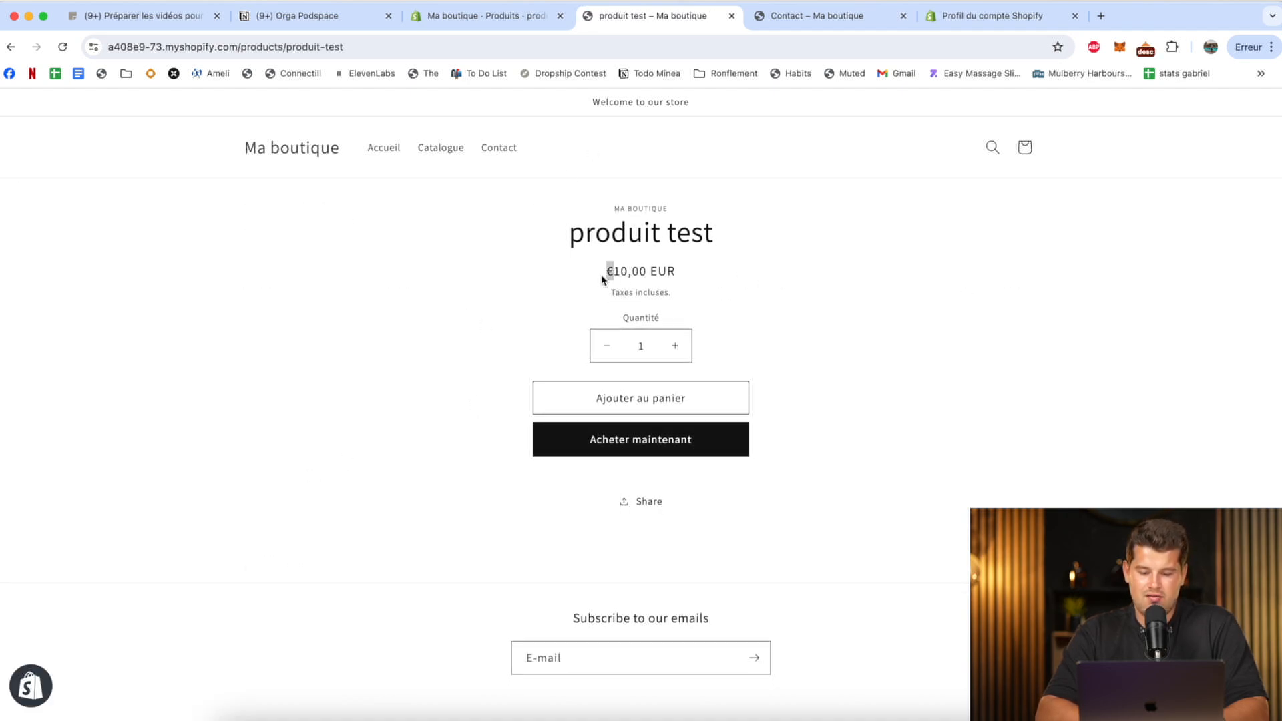
Examine how the euro symbol and the currency code are placed around the price on the live product page.
triple_click(674, 270)
double_click(664, 270)
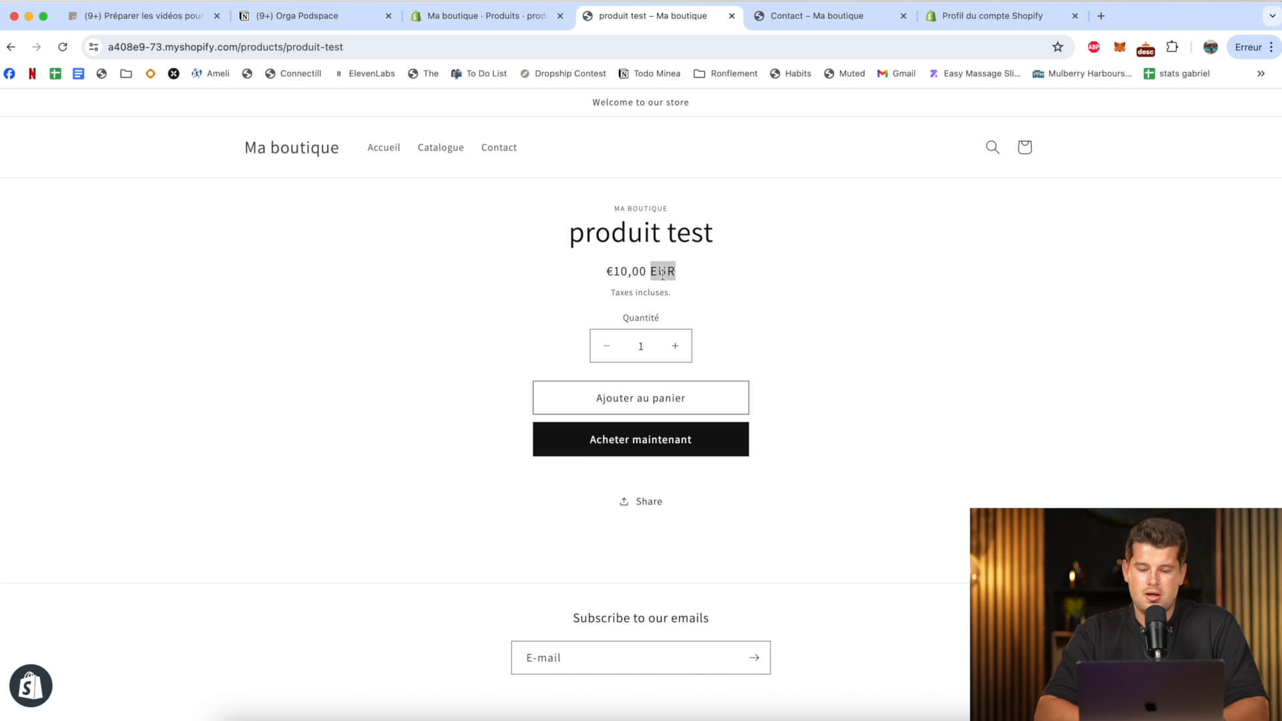
left_click_drag(613, 265, 606, 269)
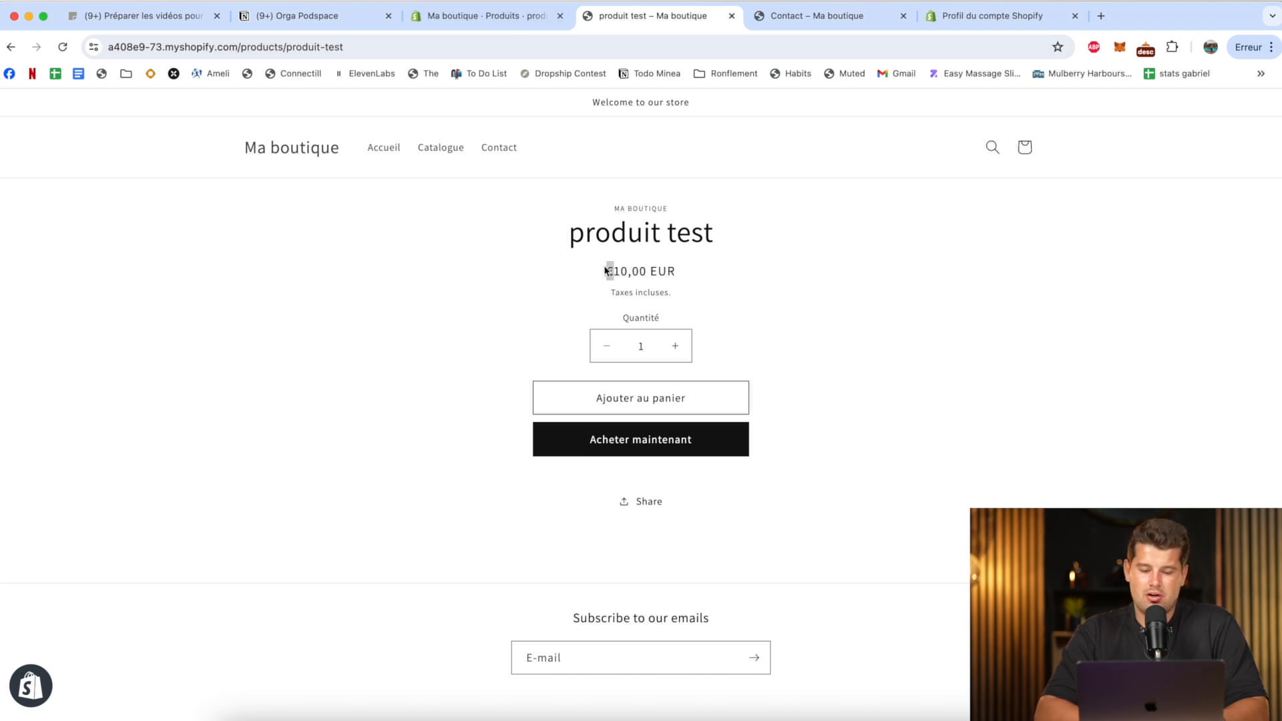
triple_click(664, 272)
left_click(663, 271)
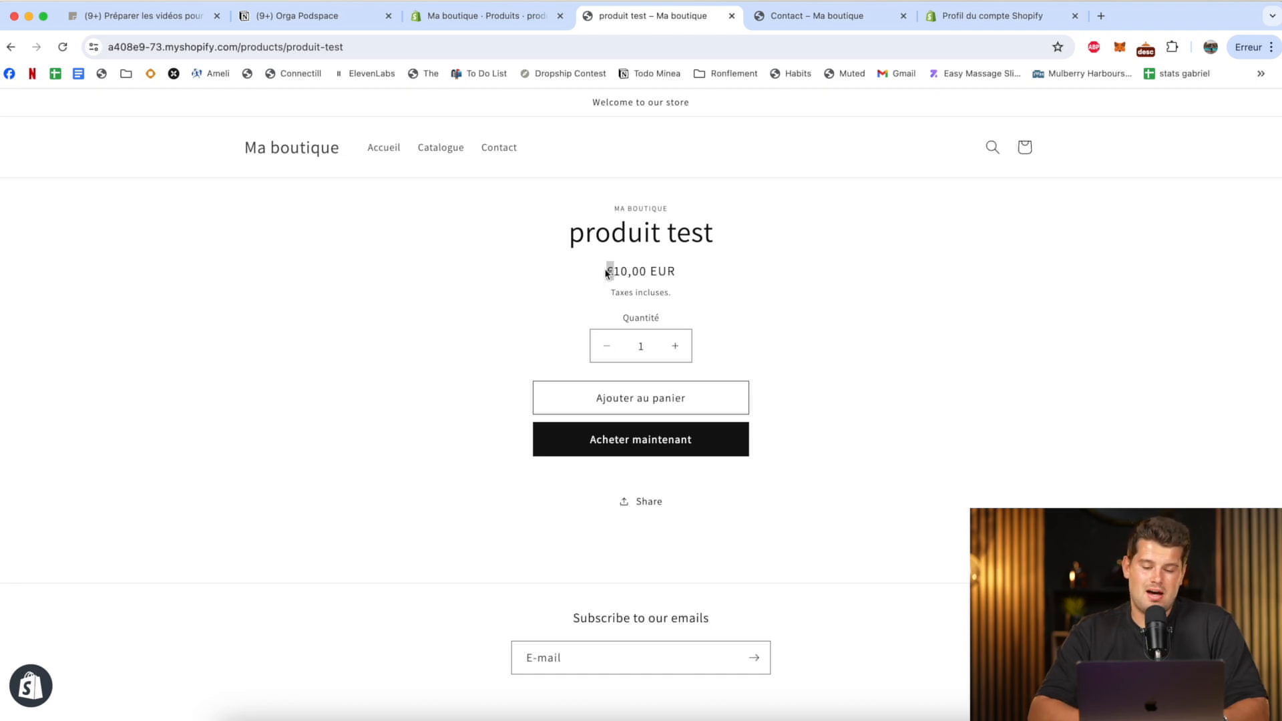
left_click_drag(668, 272, 611, 270)
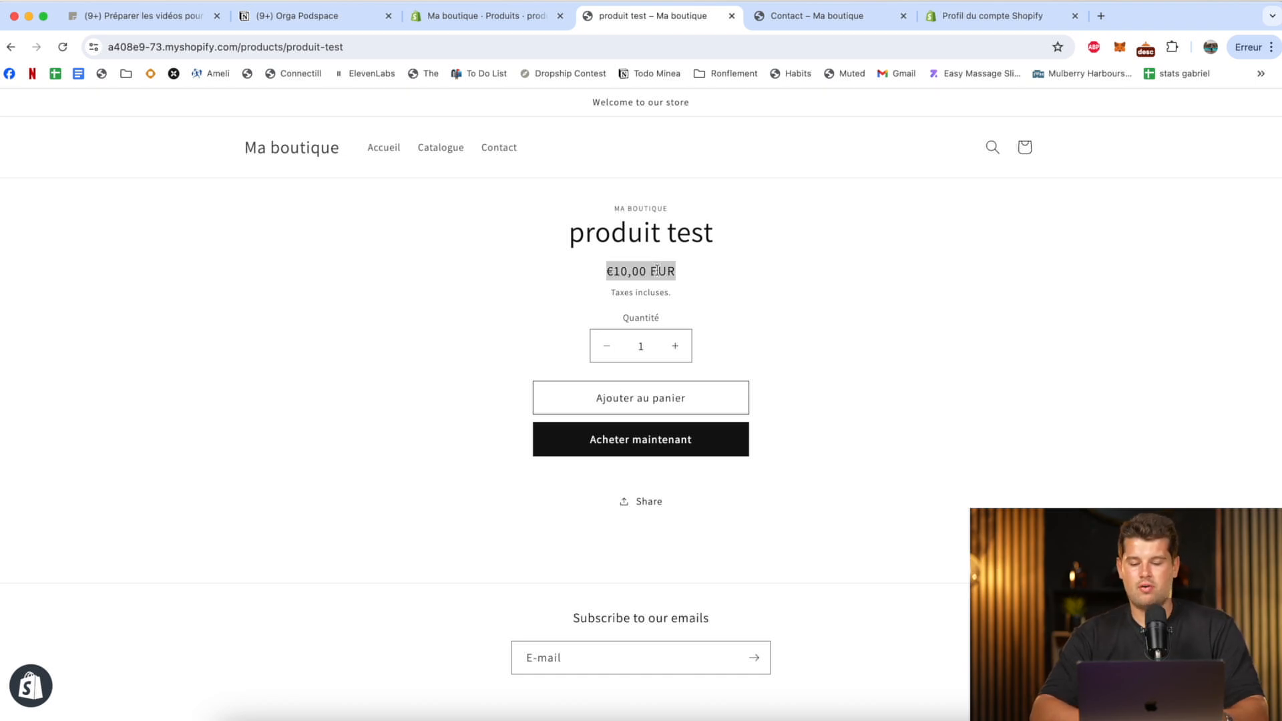
left_click(612, 270)
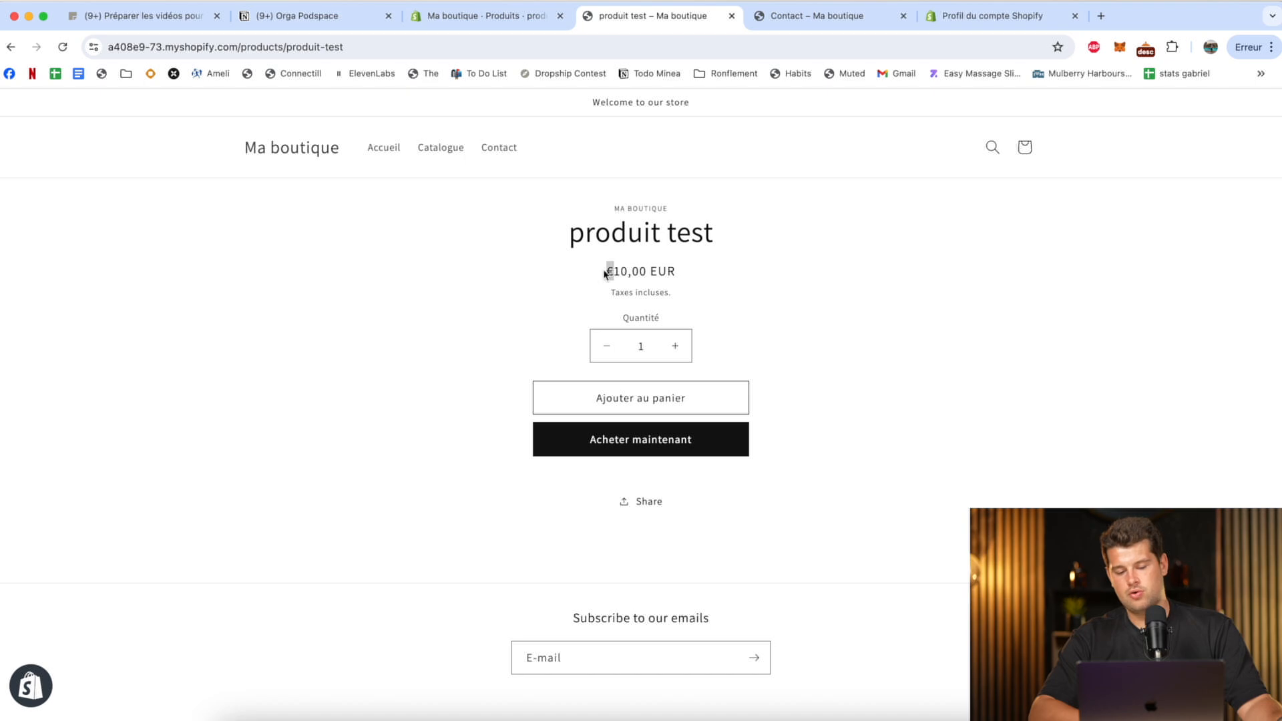
Open the store's currency format for editing in the general settings and set the HTML format with currency to {{amount_with_comma_separator}}€.
left_click(508, 16)
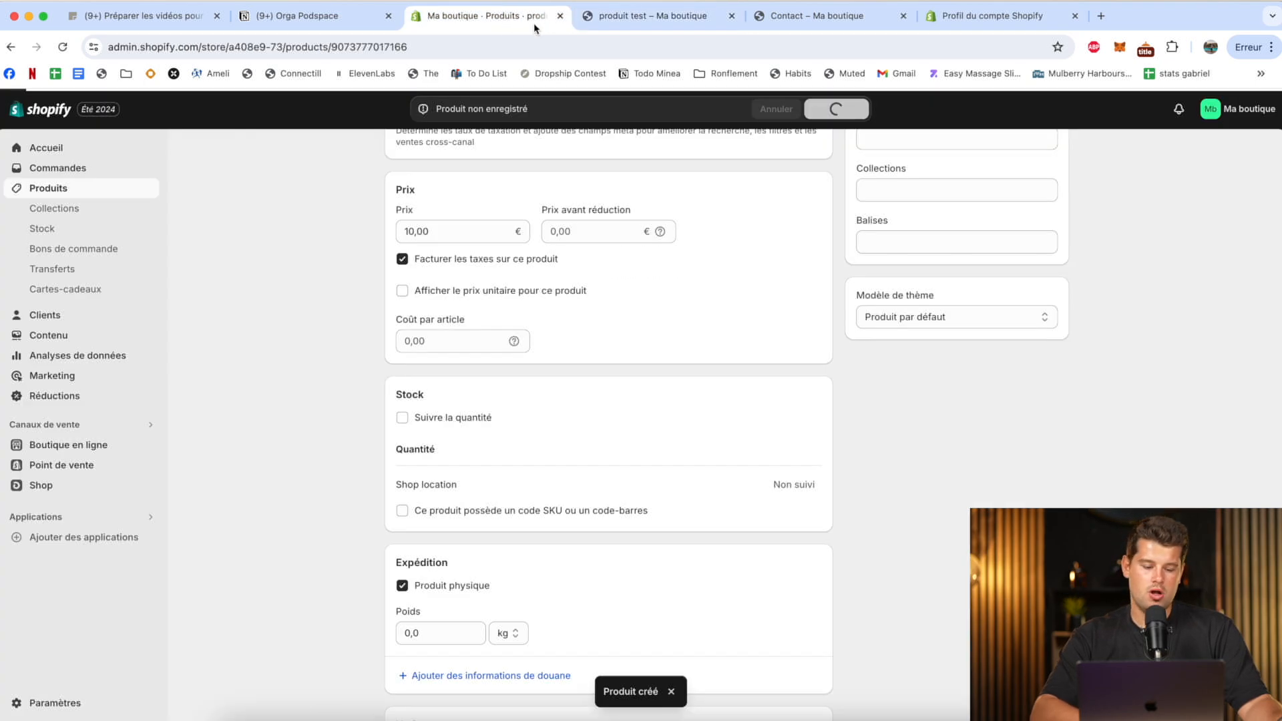
left_click(56, 704)
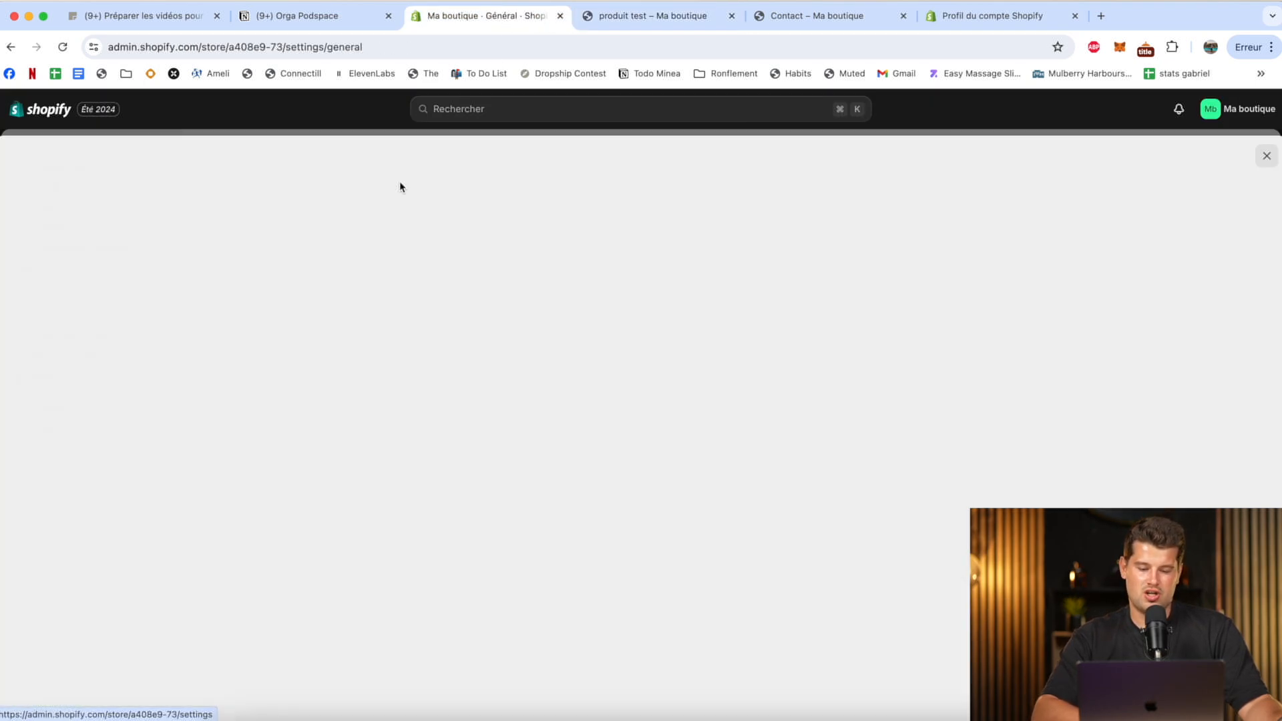
scroll(820, 466, "down", 3)
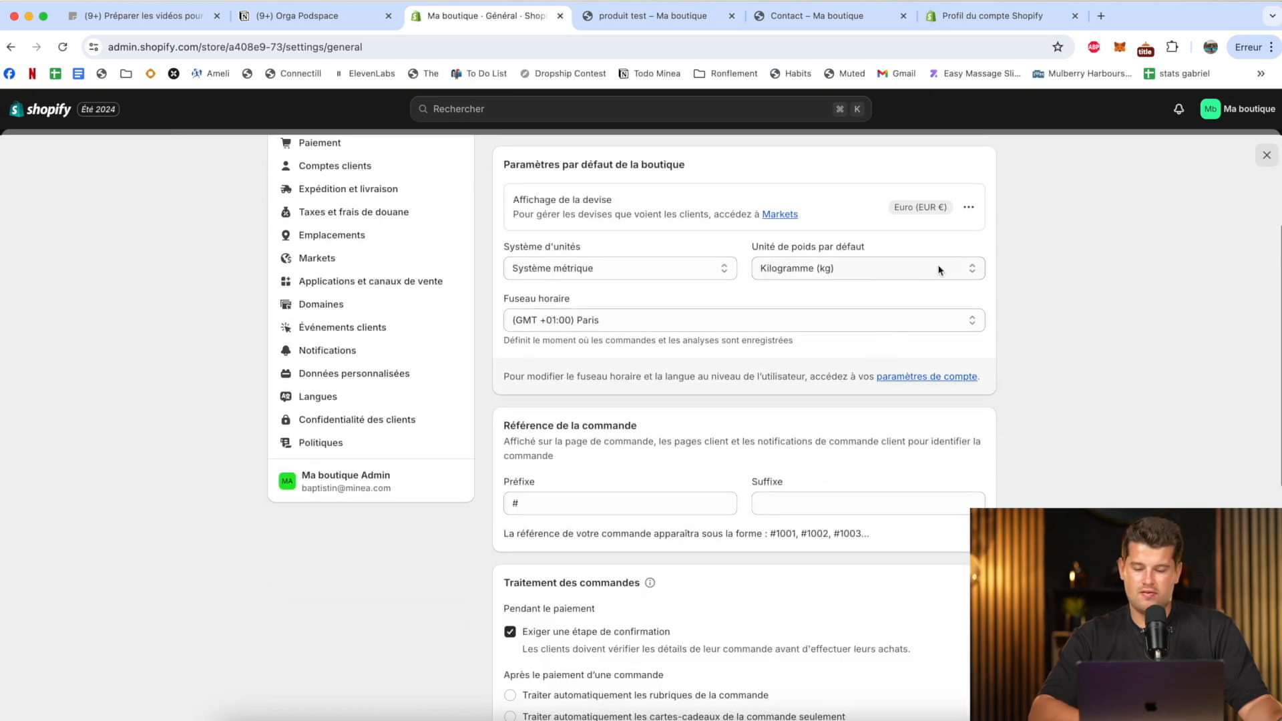
left_click(975, 206)
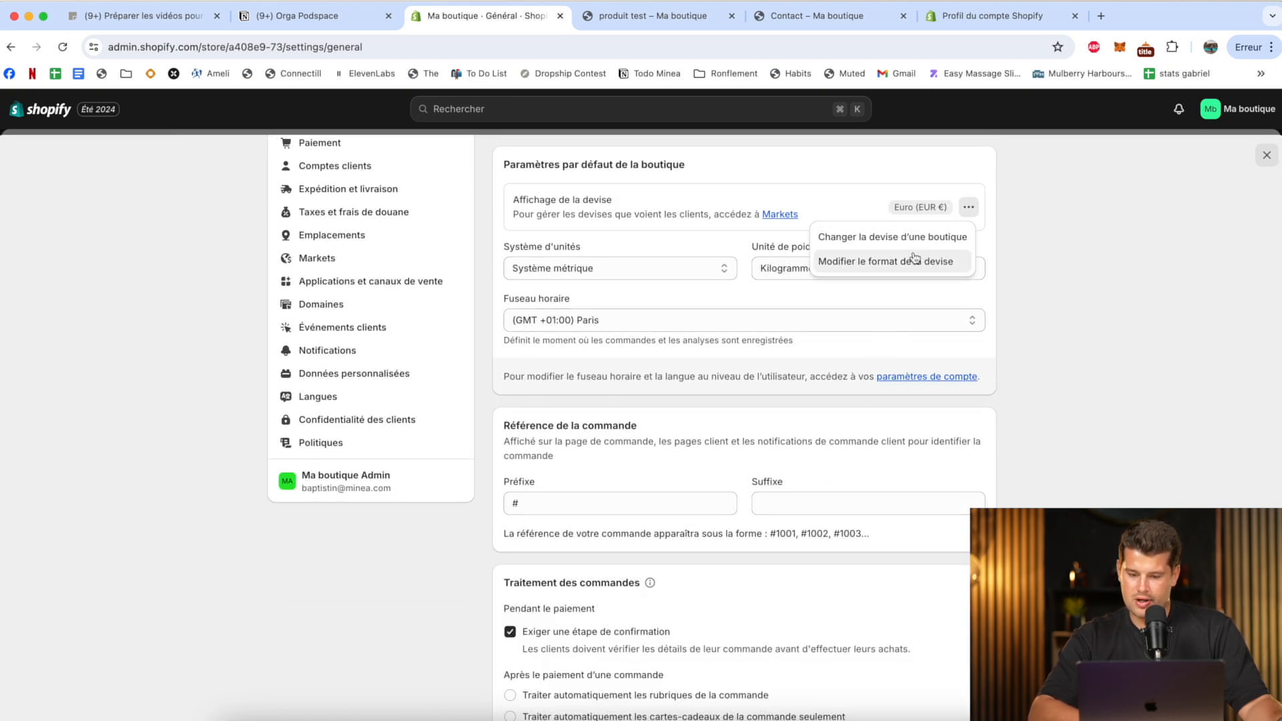
left_click(874, 262)
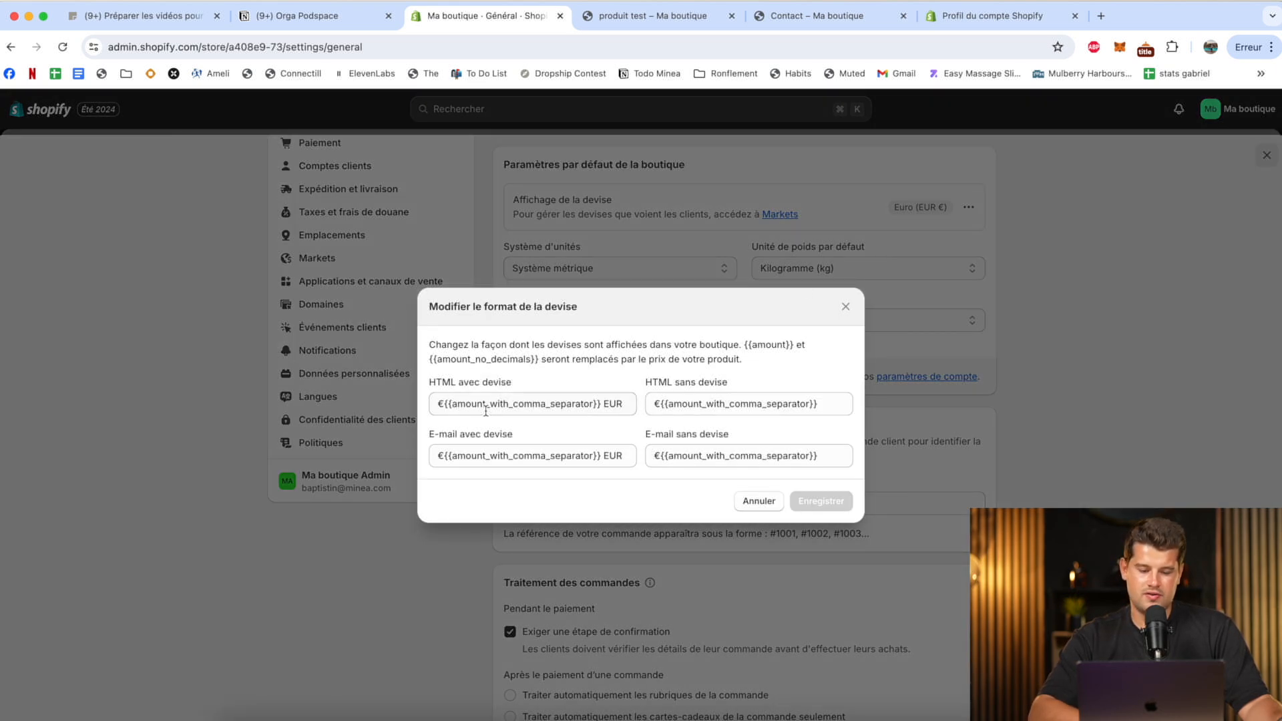
left_click(440, 405)
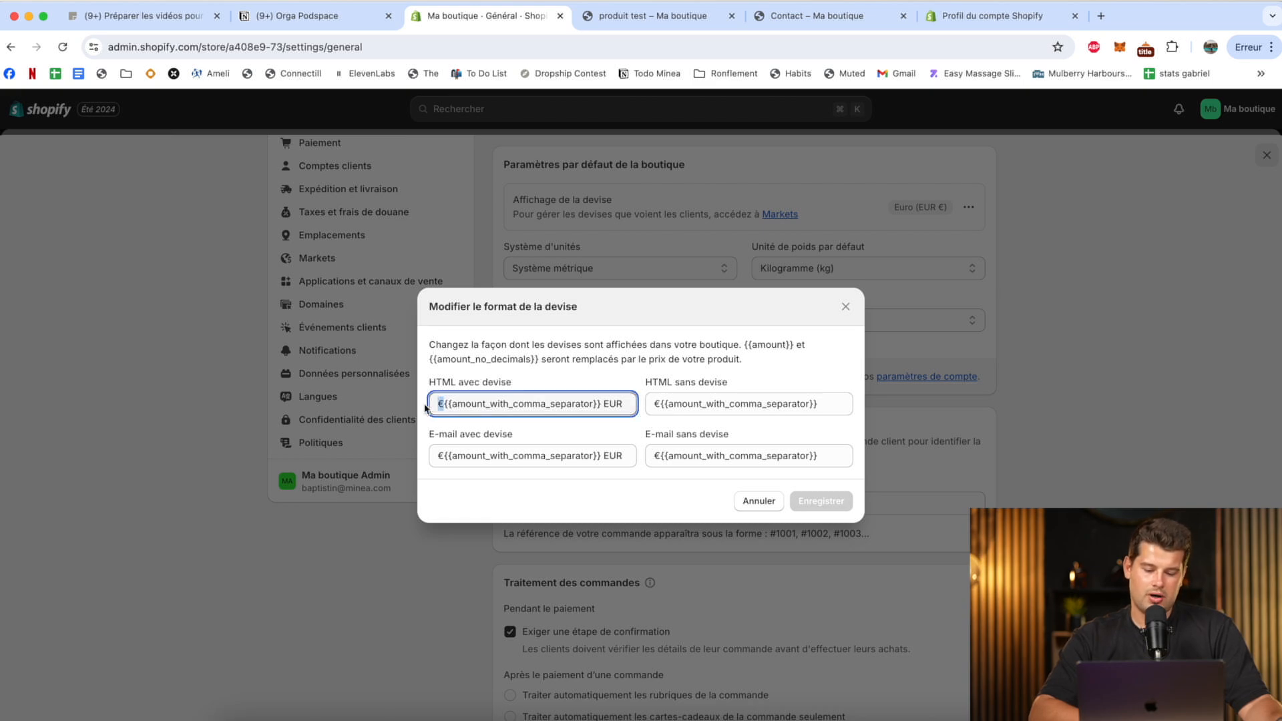
key("BackSpace")
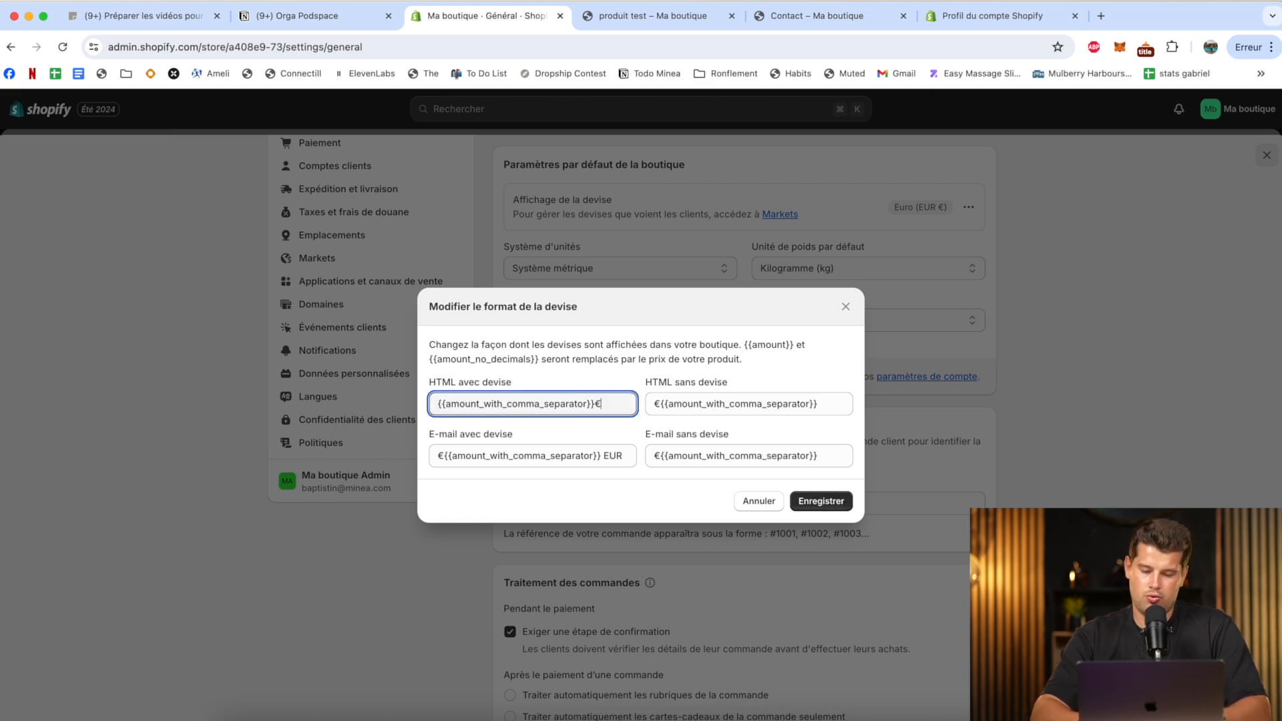
Set the three remaining currency formats to {{amount_with_comma_separator}}€, save them, and check the price on the live product page.
double_click(613, 454)
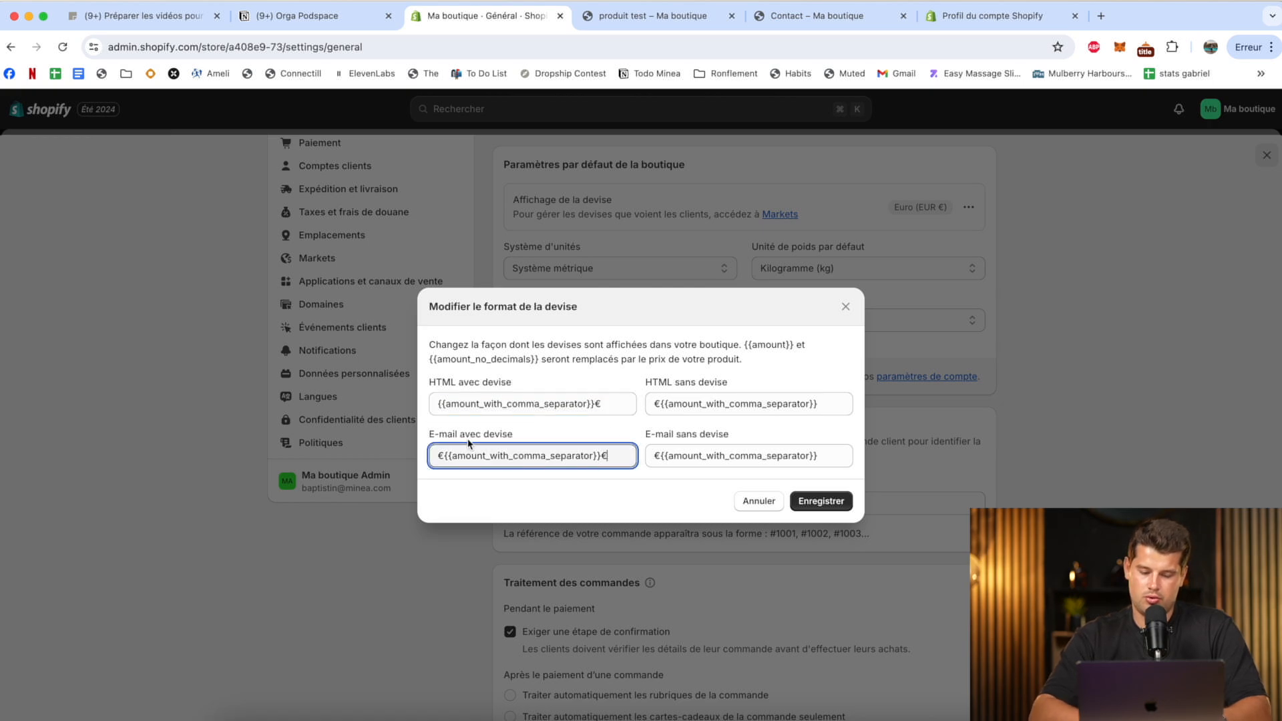
key("BackSpace")
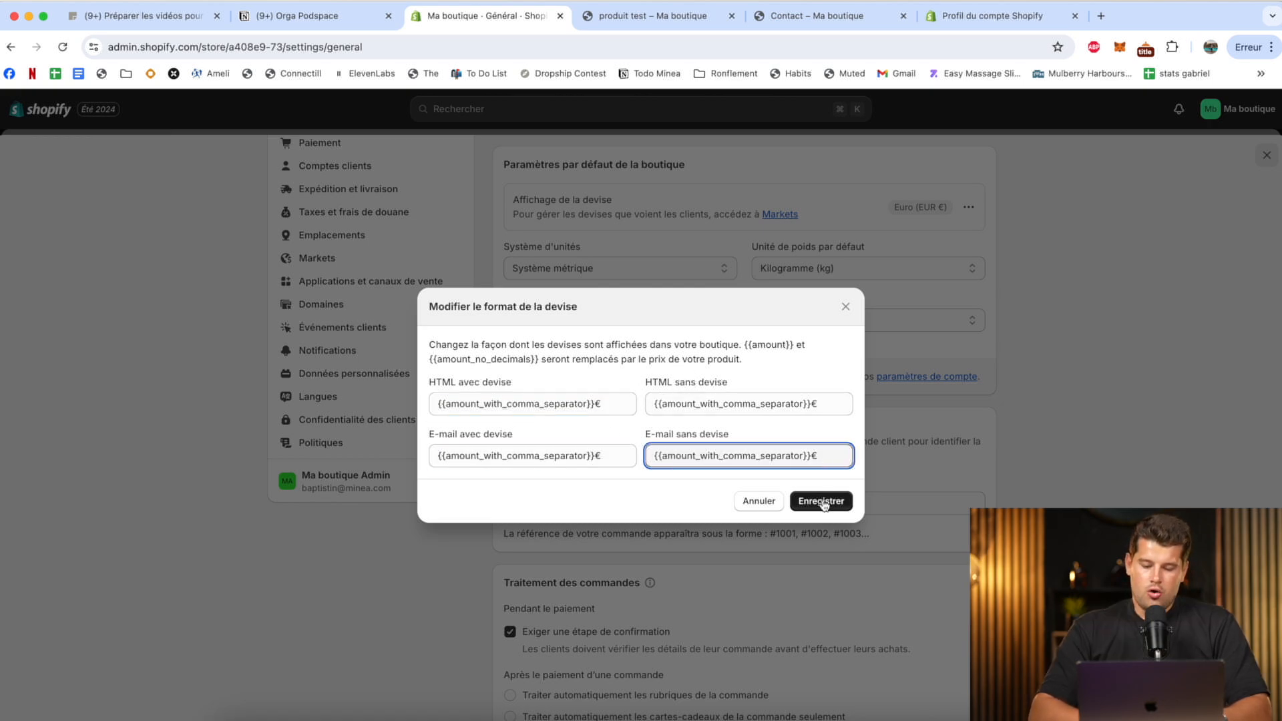
left_click(822, 503)
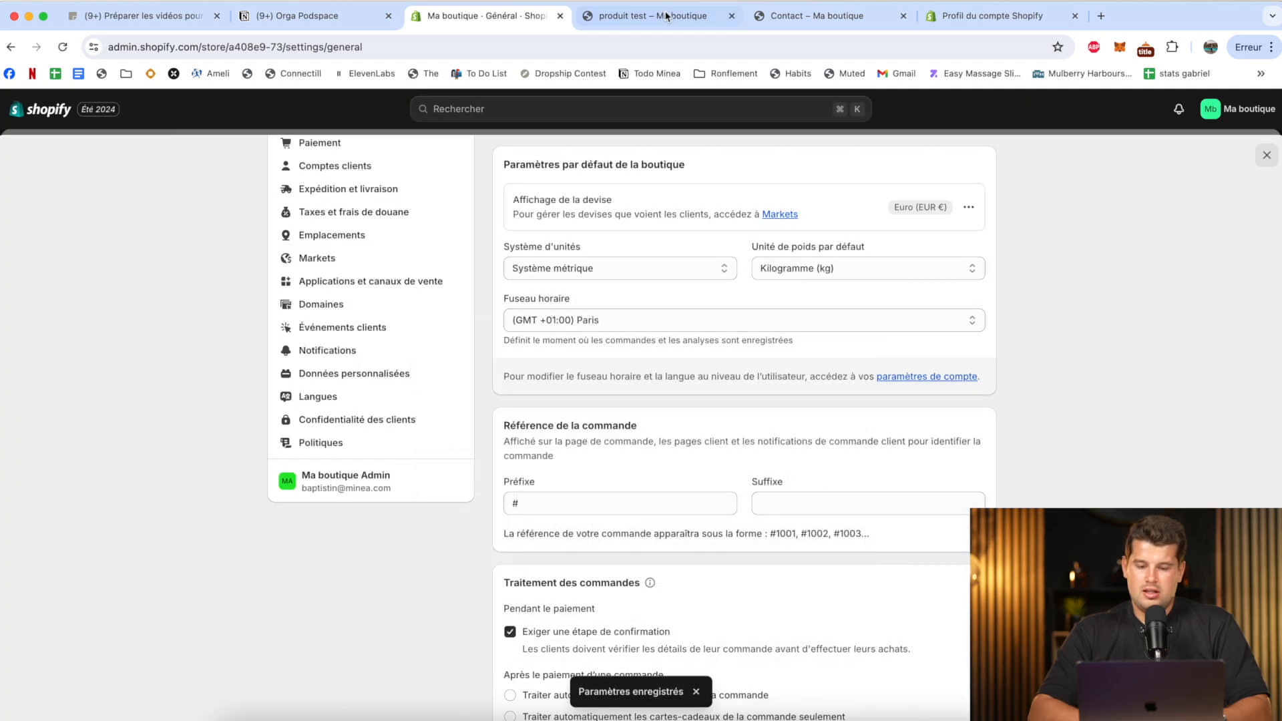
left_click(666, 14)
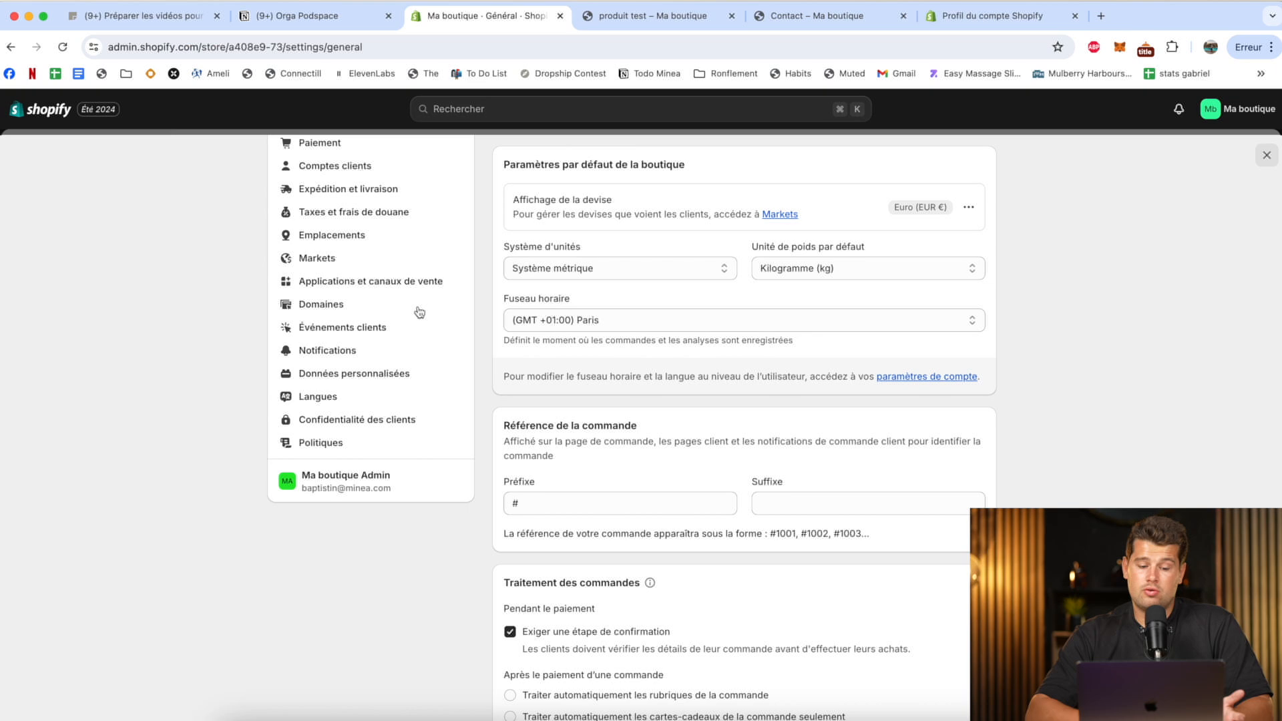
Review the available subscription plans and the Basic plan's checkout page, and leave without subscribing.
scroll(421, 314, "up", 5)
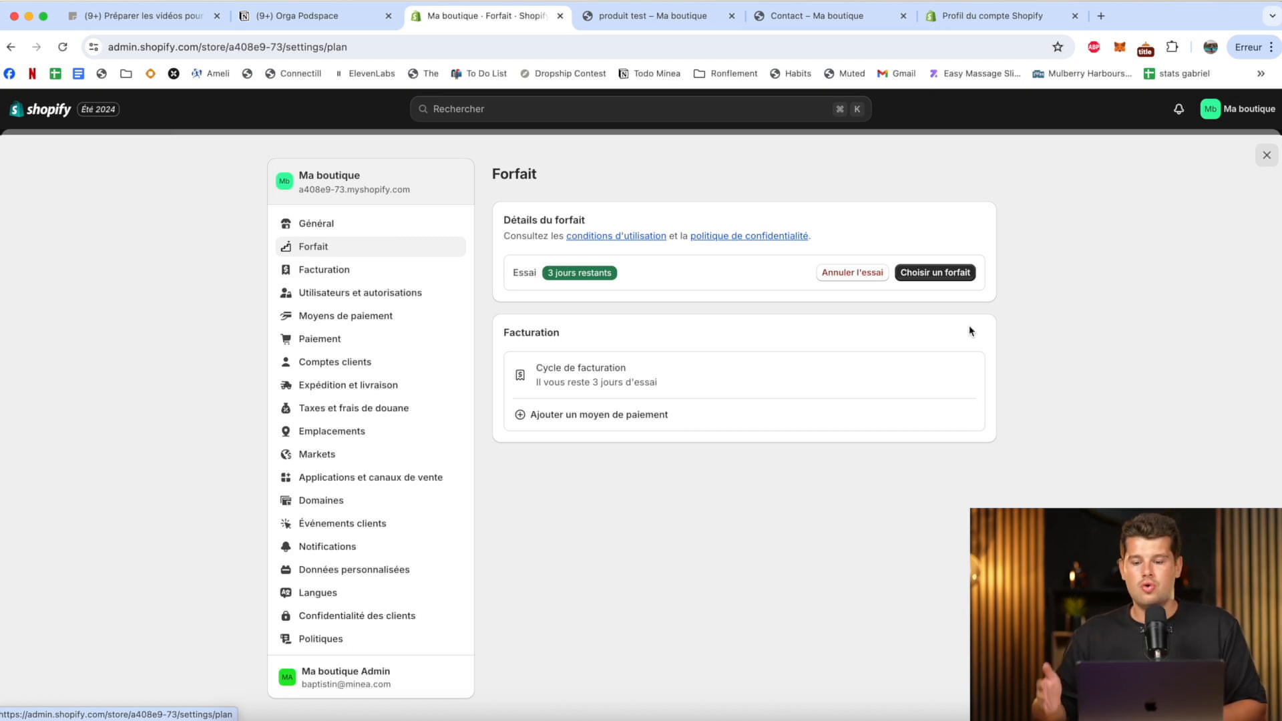
left_click(942, 275)
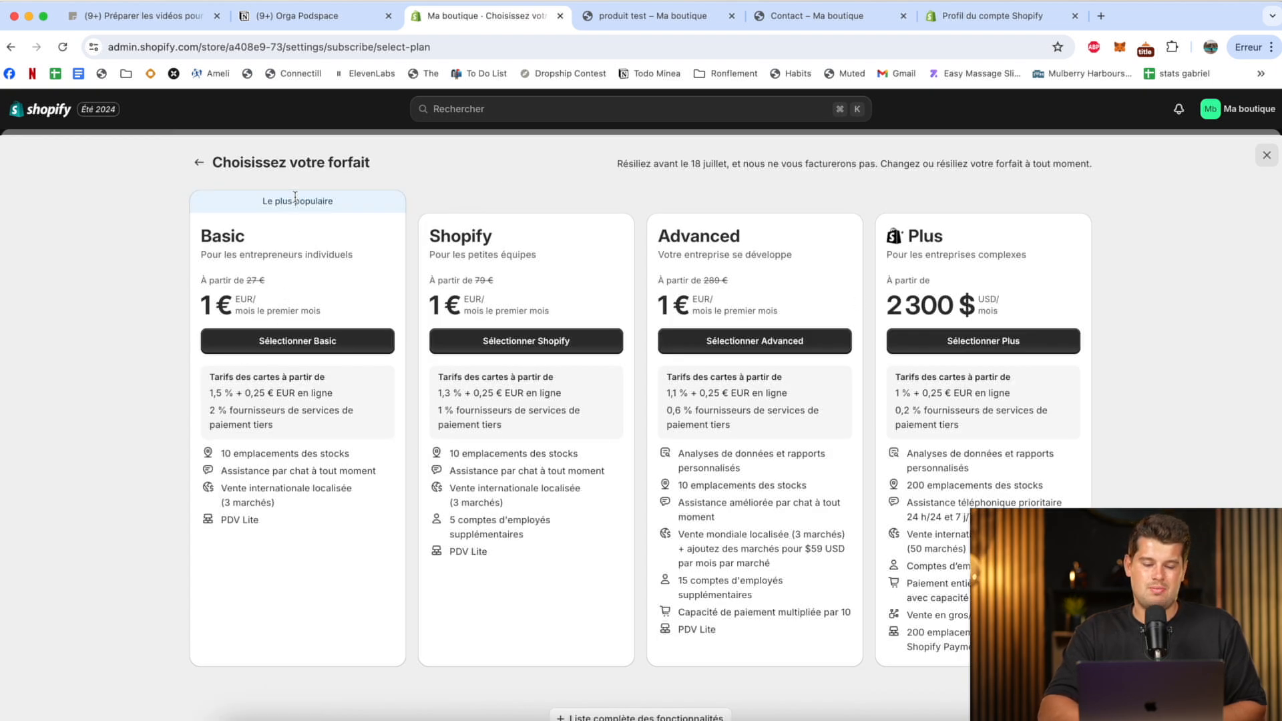
left_click_drag(206, 305, 210, 302)
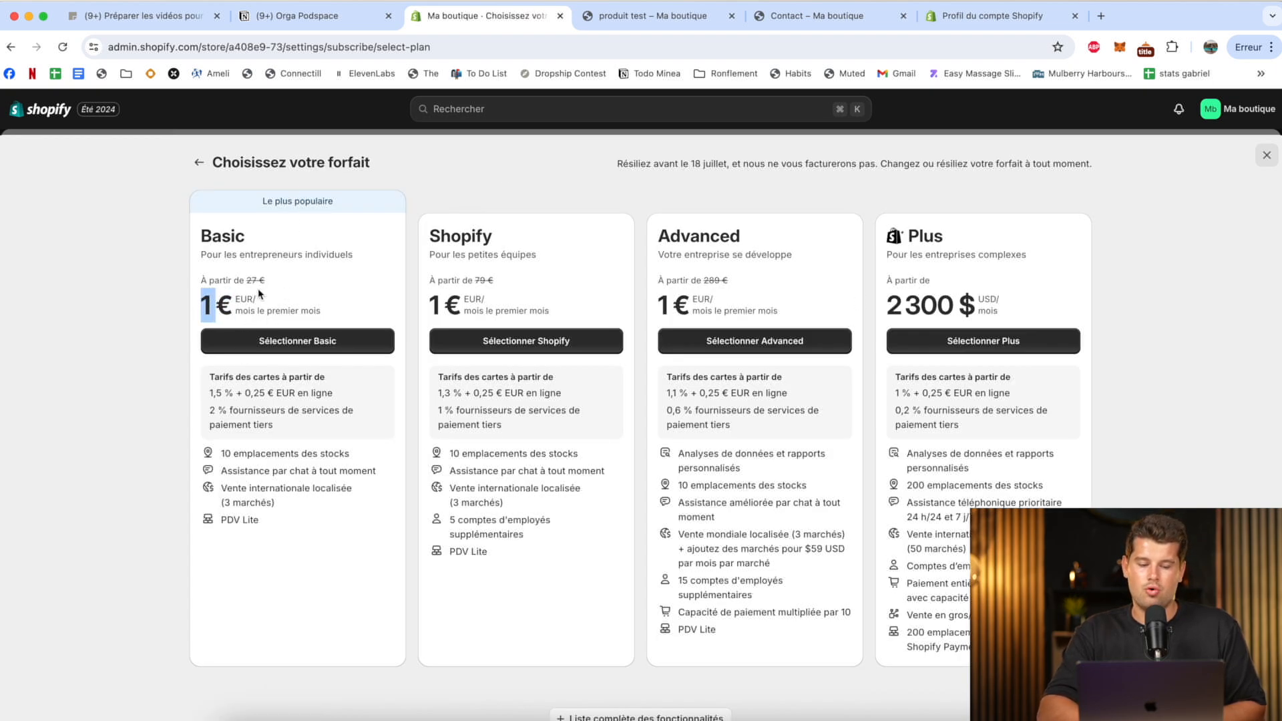
double_click(220, 236)
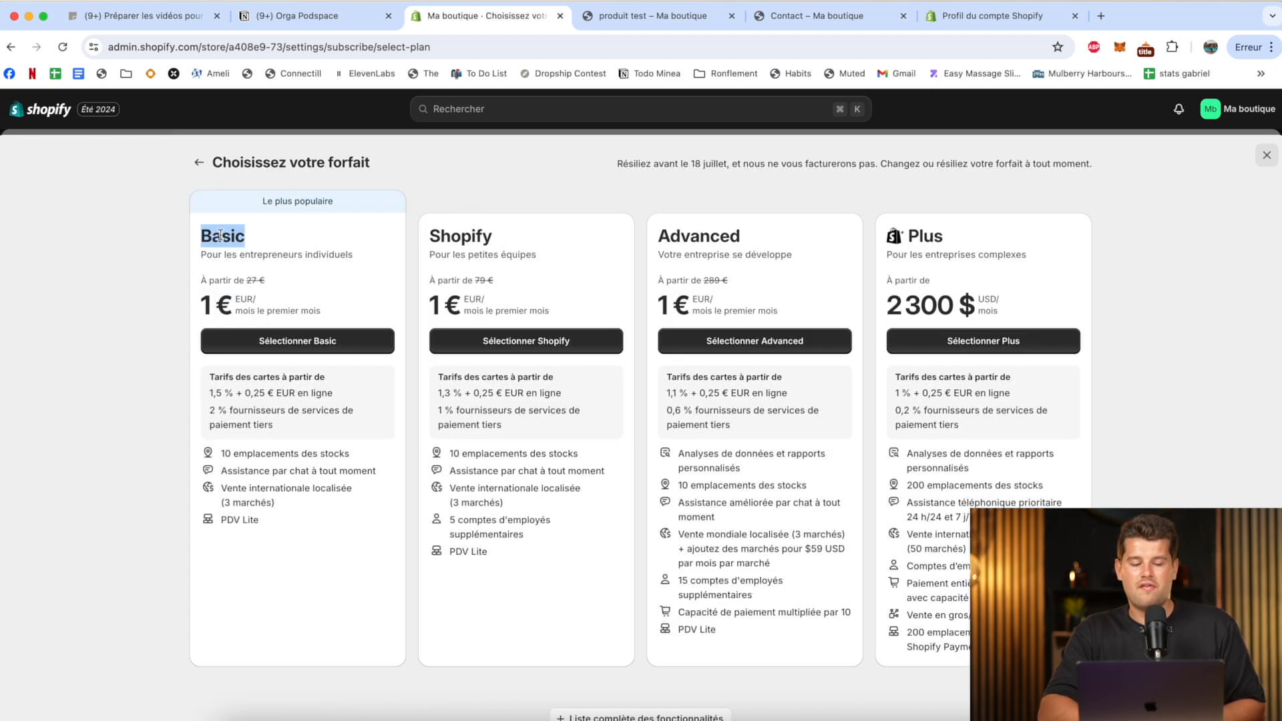
left_click(304, 343)
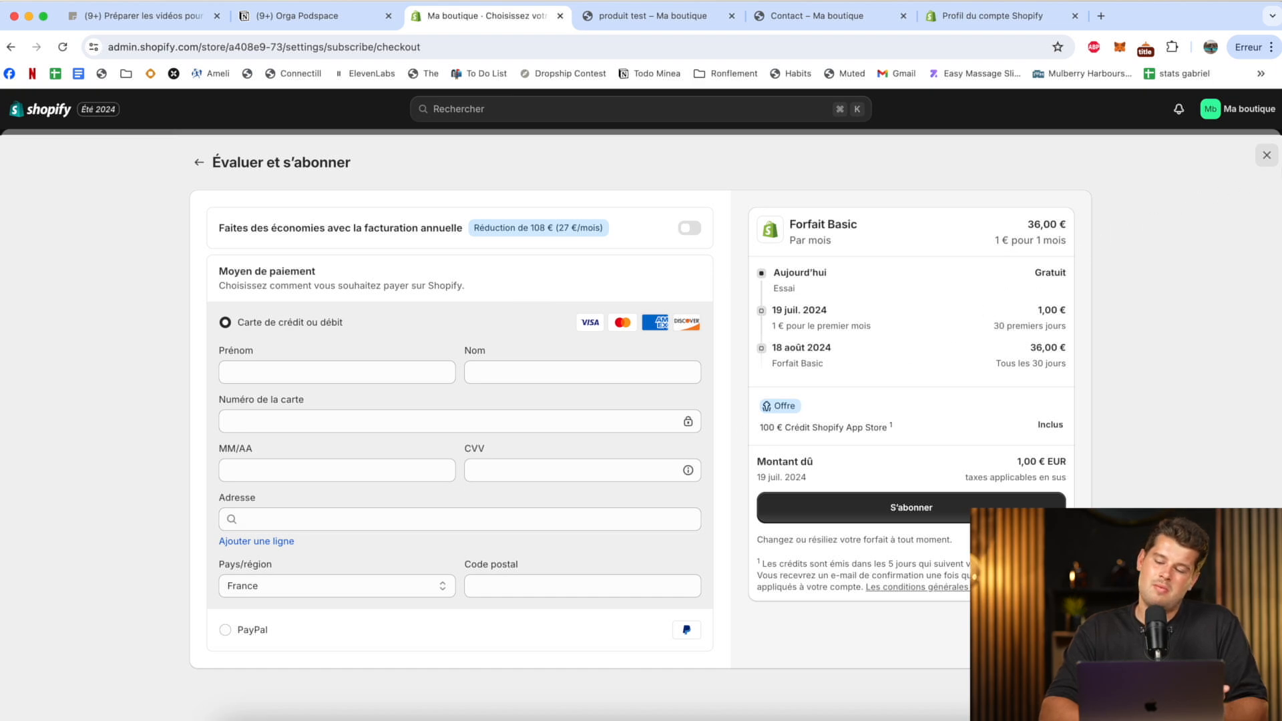
left_click(1267, 158)
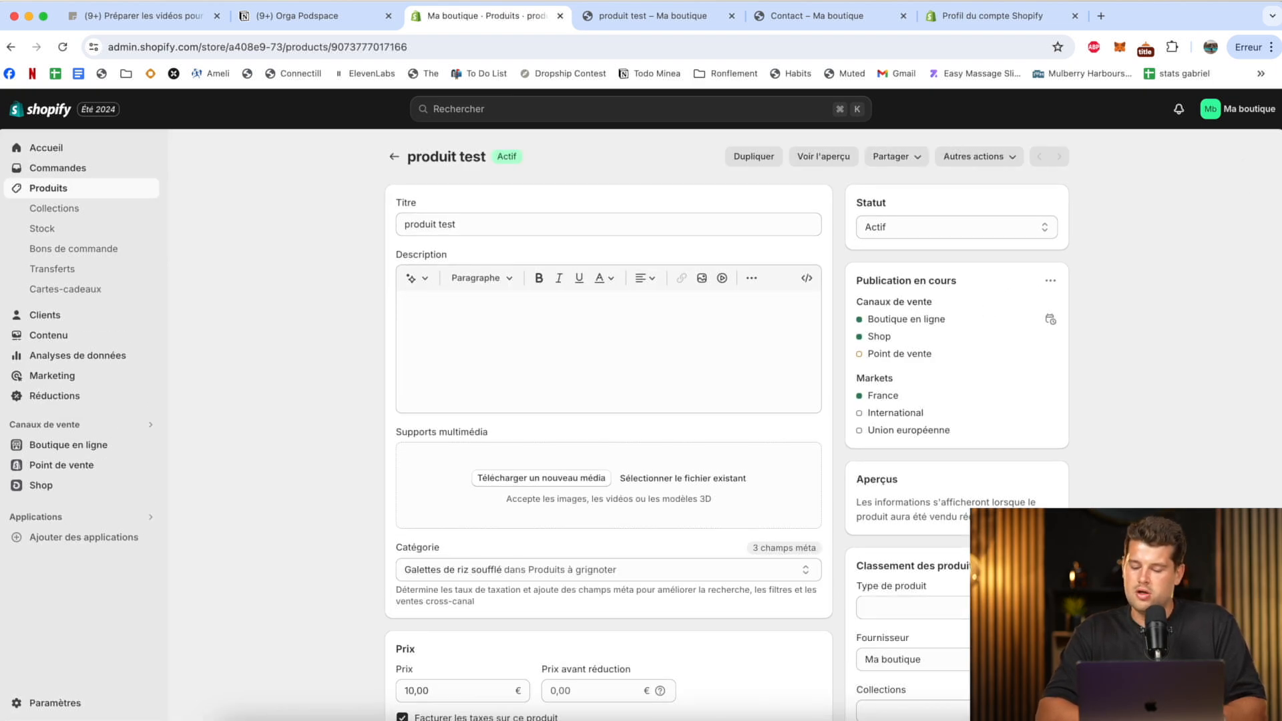
Open the plan selection from the trial banner, close it, and return to the store's general settings.
left_click(677, 719)
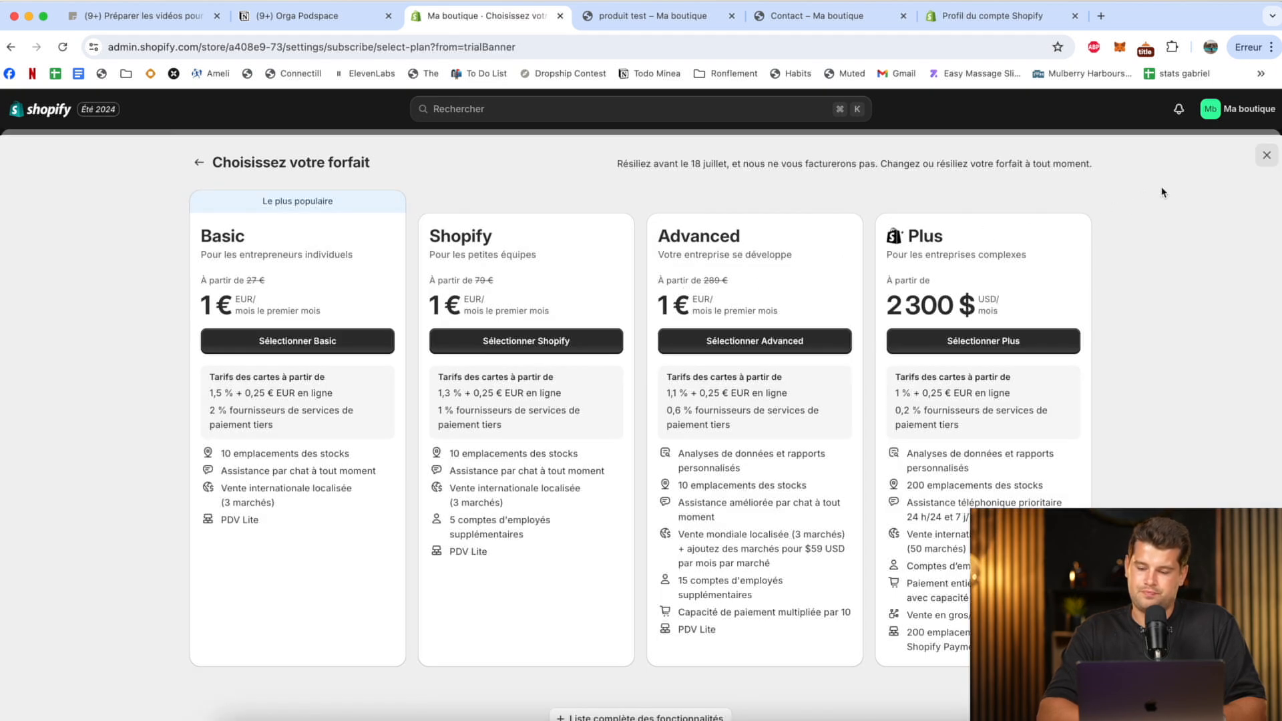
left_click(1266, 155)
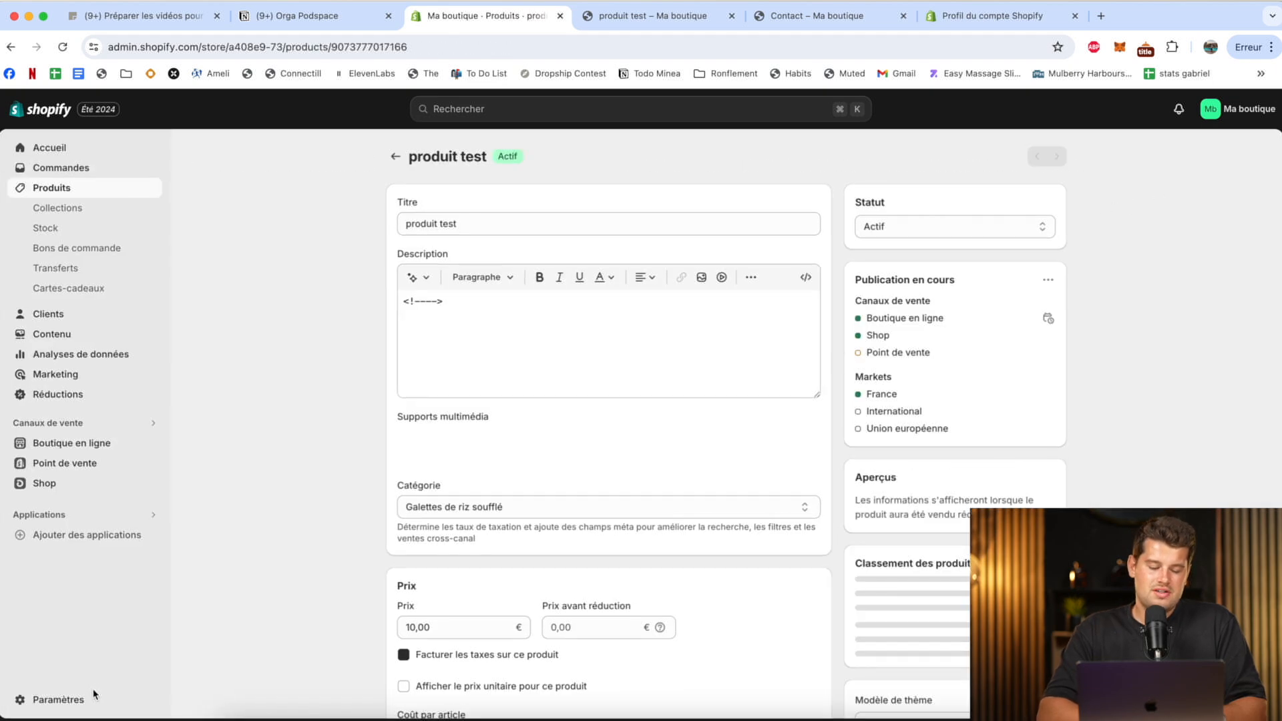
left_click(74, 700)
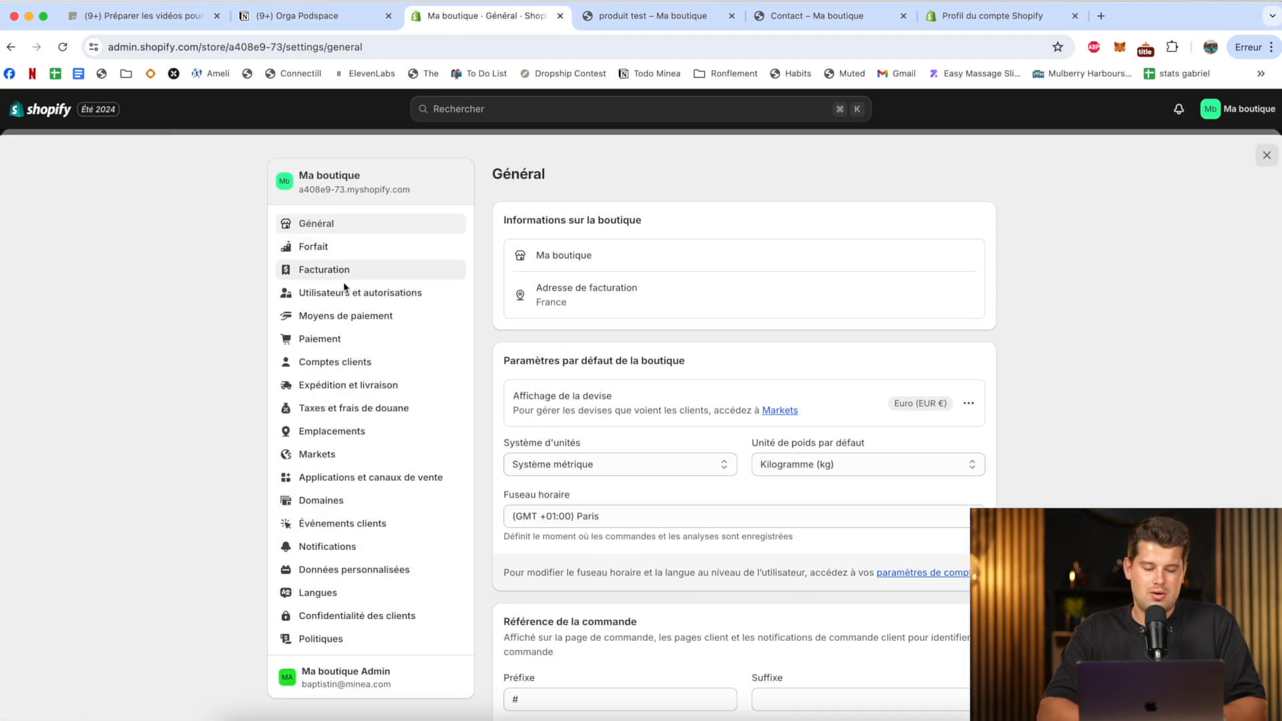
Review the billing, users and permissions, and payment method settings, including the list of third-party payment providers.
left_click(362, 277)
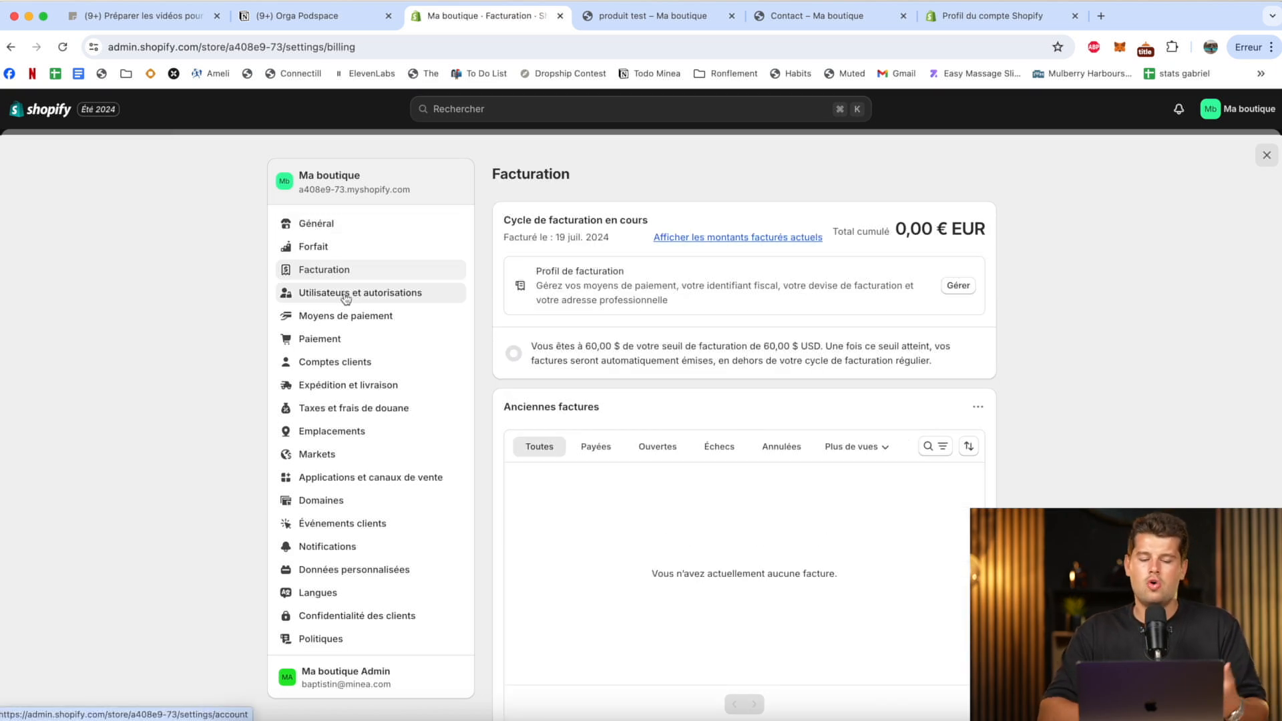
left_click(346, 297)
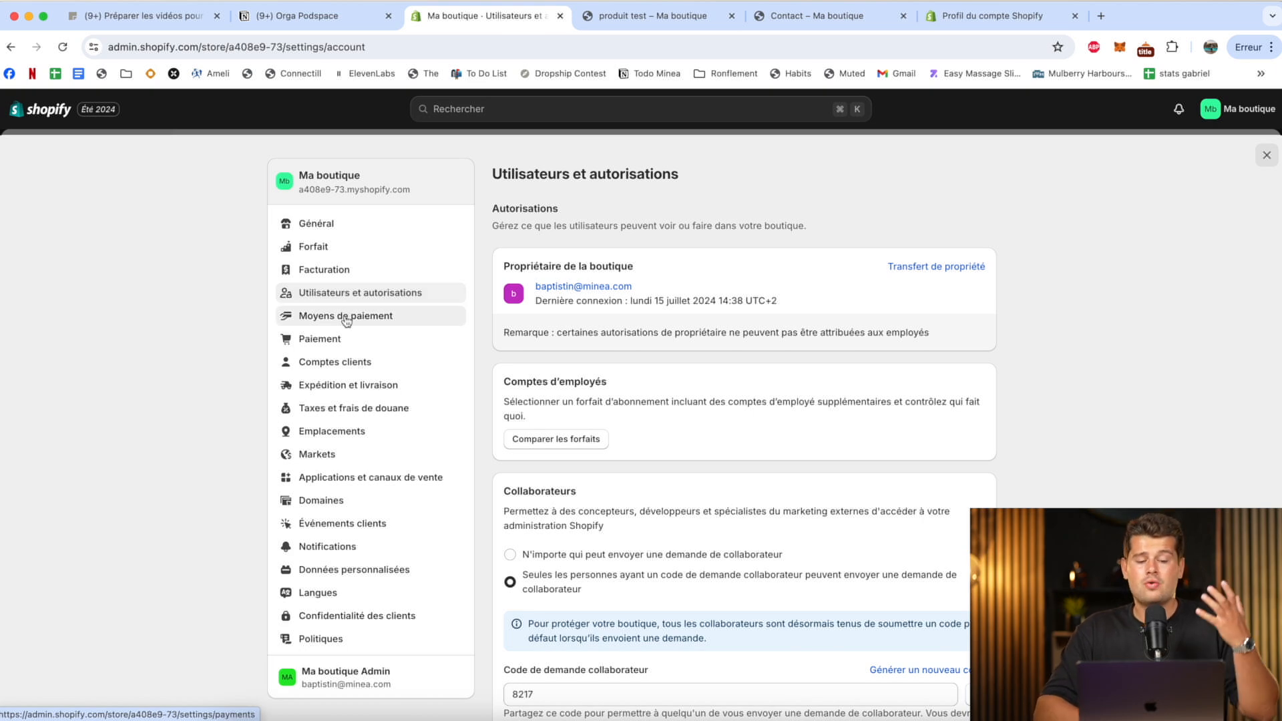
left_click(346, 318)
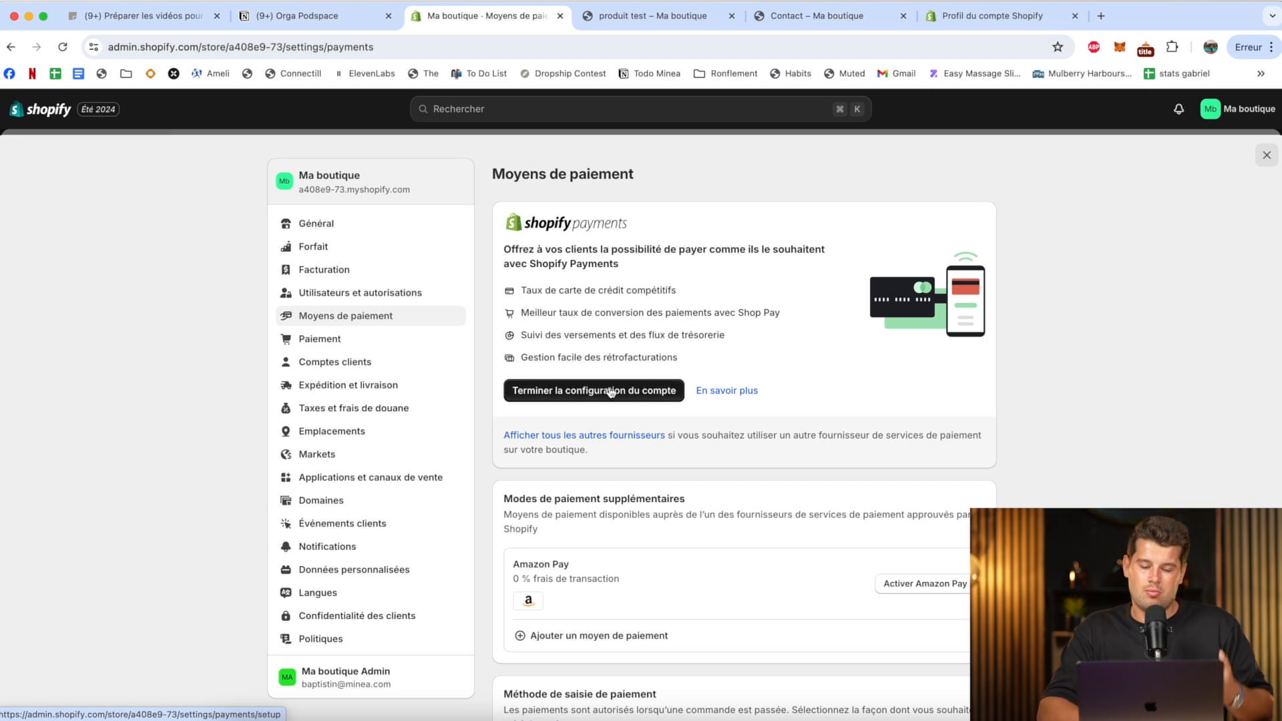
left_click(541, 444)
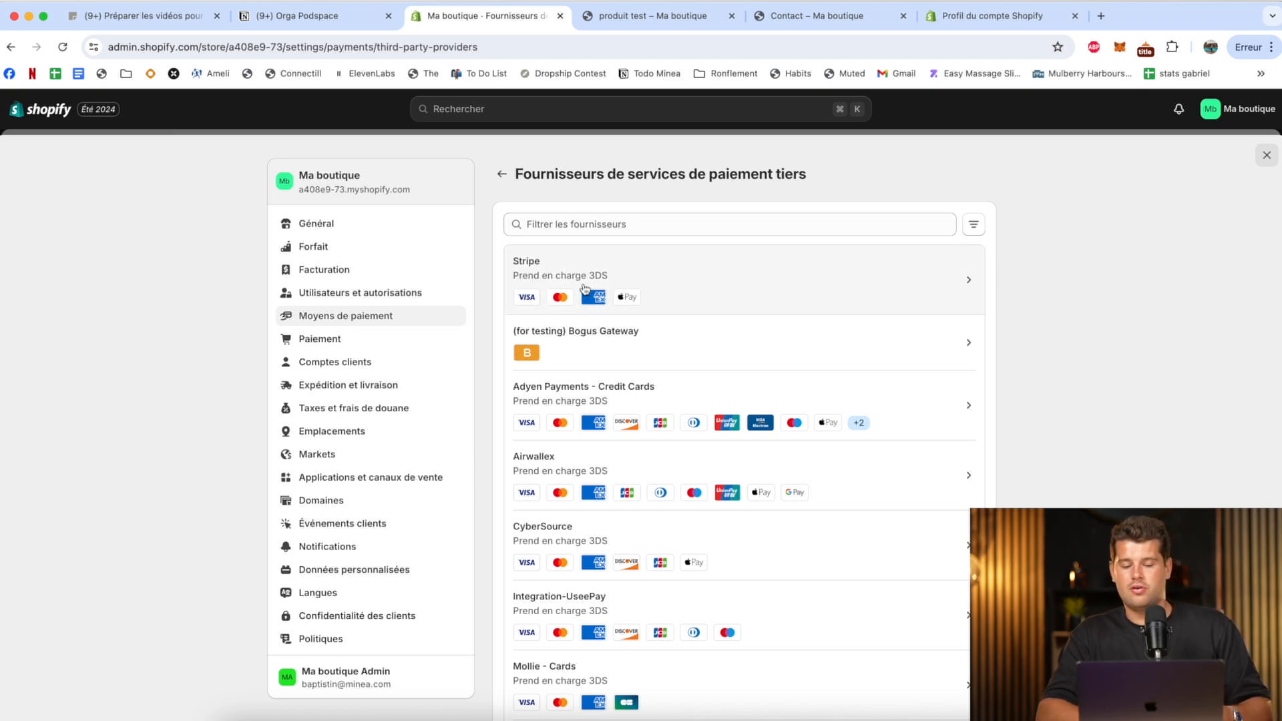
left_click(503, 175)
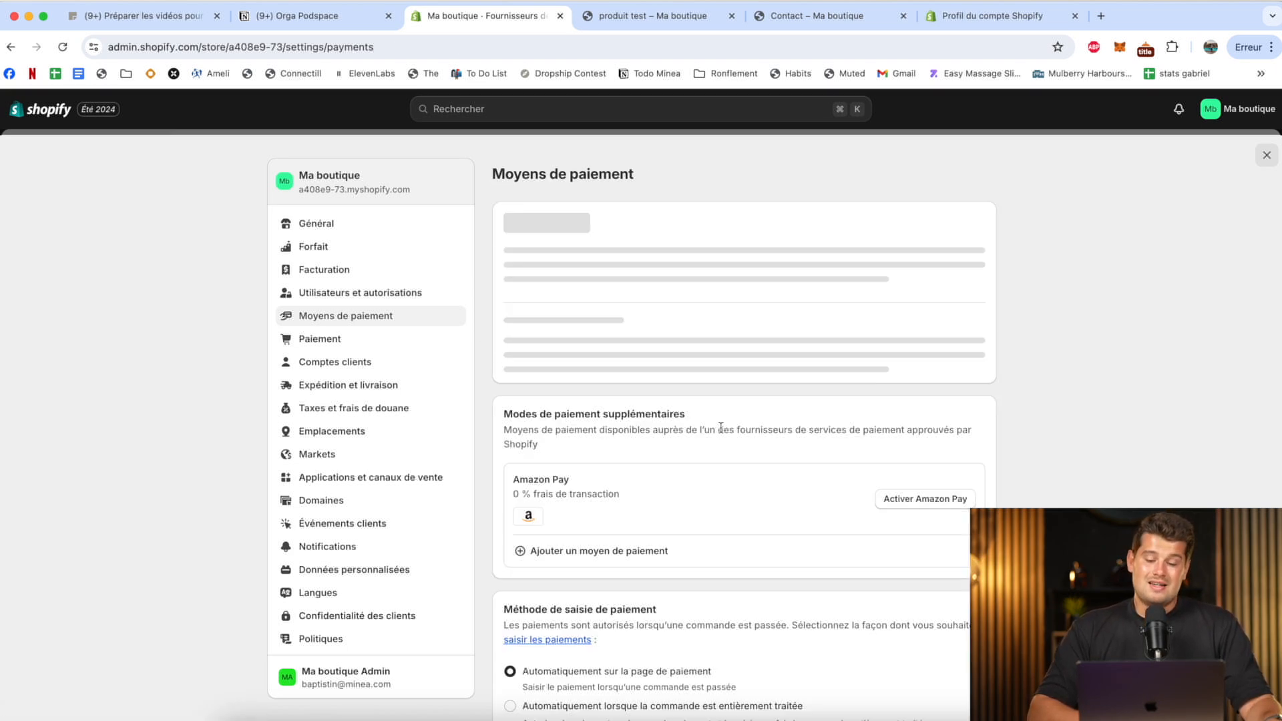
scroll(748, 418, "down", 3)
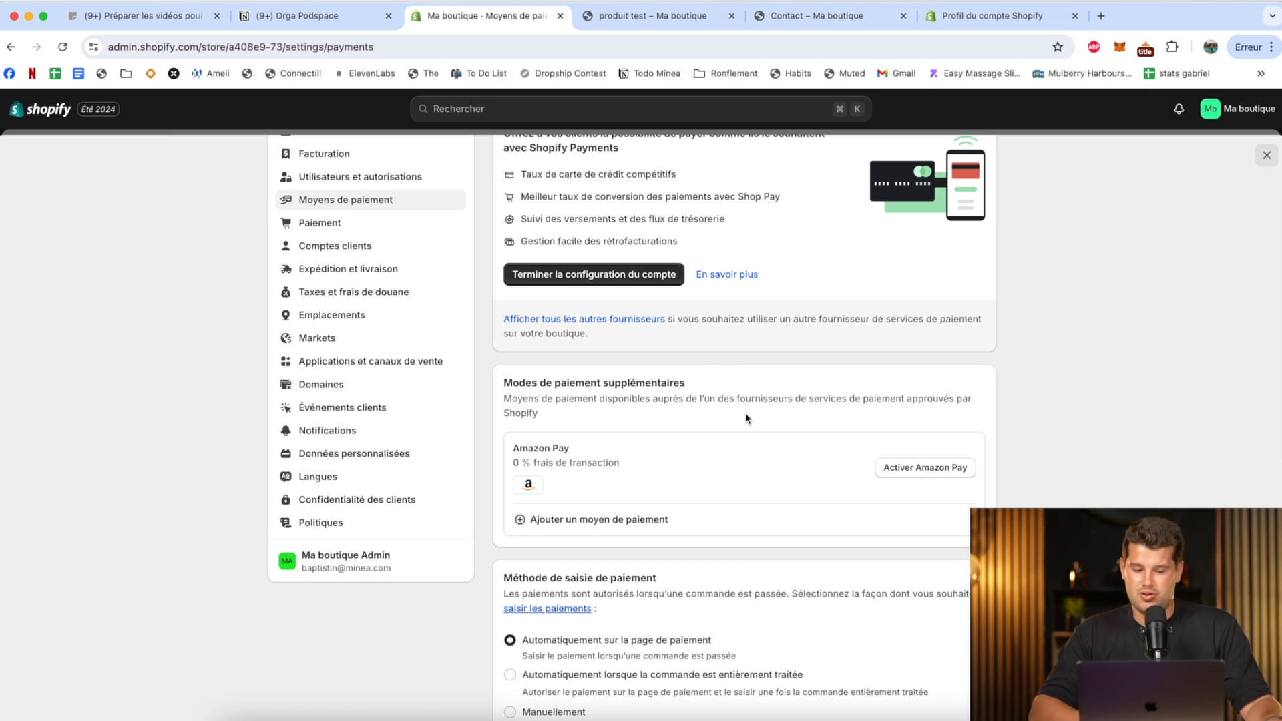
In the checkout settings, set the customer contact method to E-mail and require both first and last name.
left_click(397, 223)
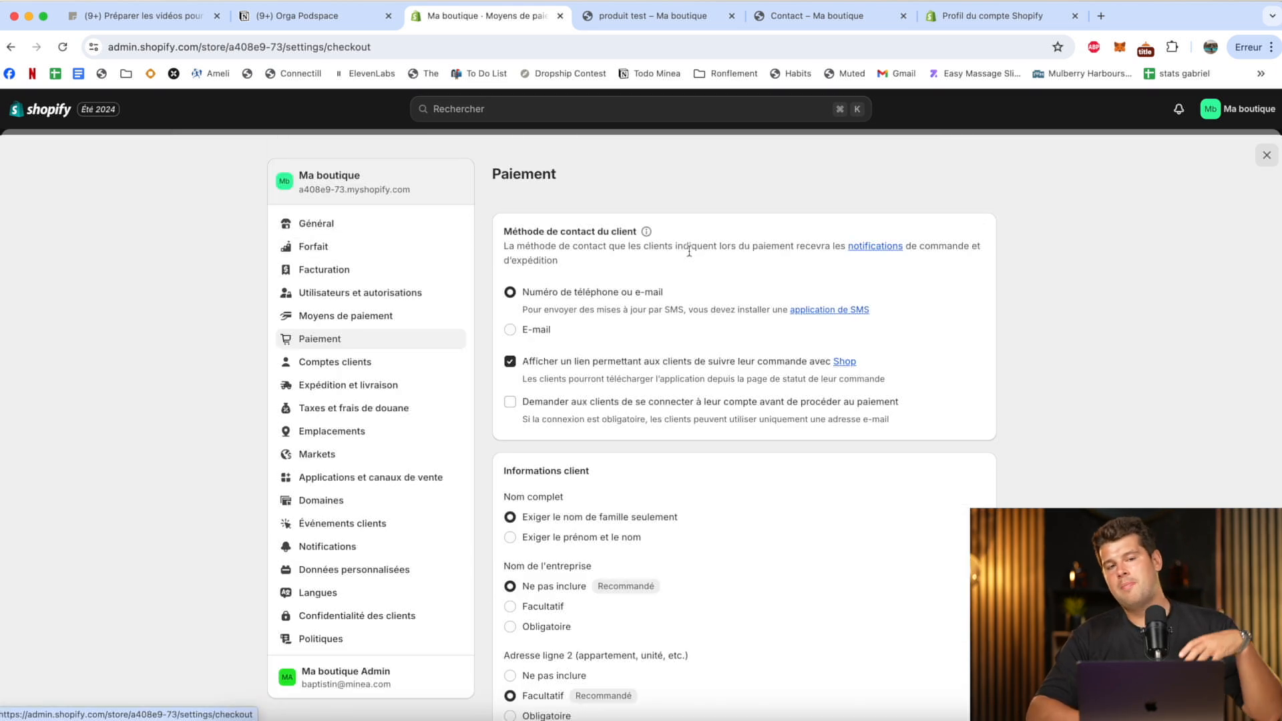
scroll(689, 252, "down", 2)
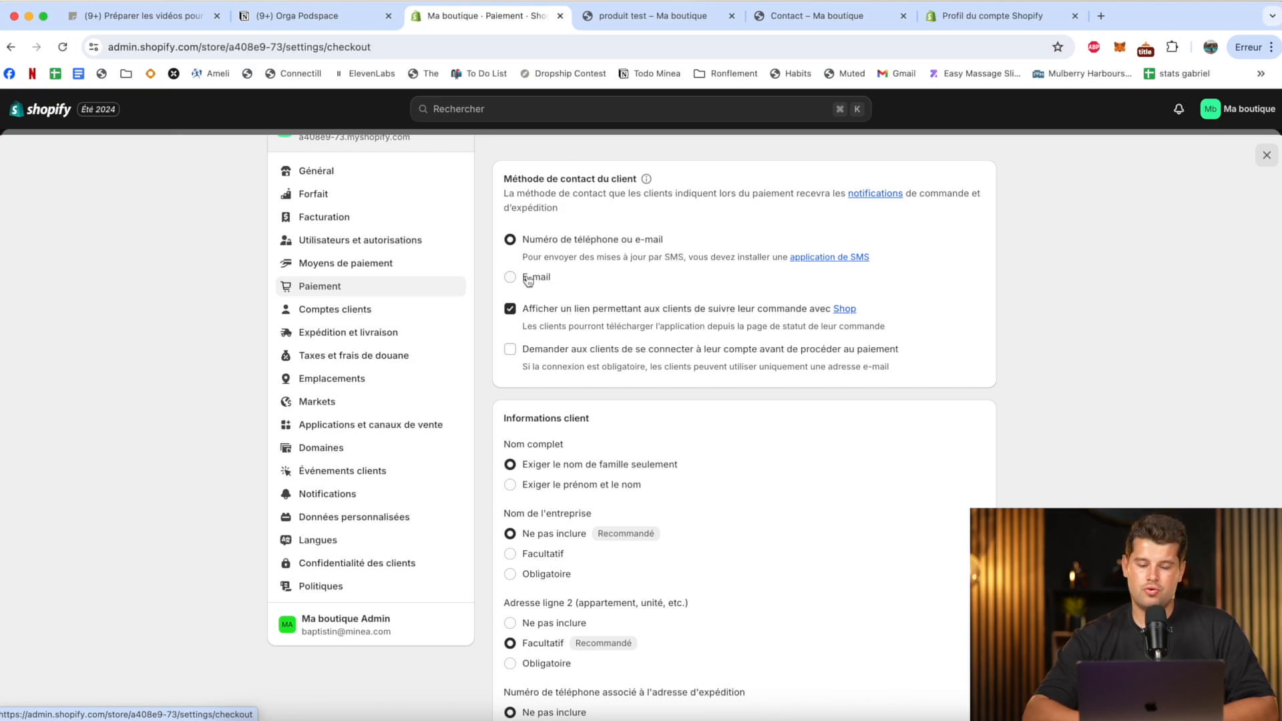
left_click(528, 279)
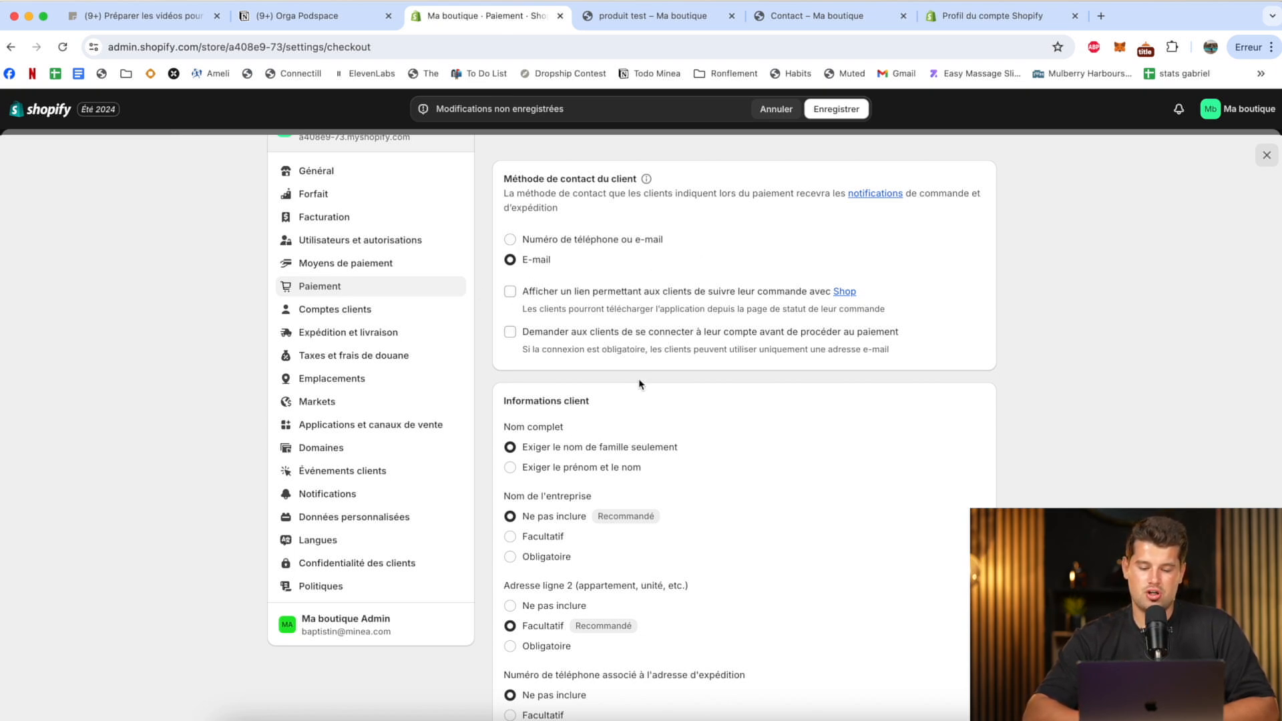
scroll(678, 401, "down", 3)
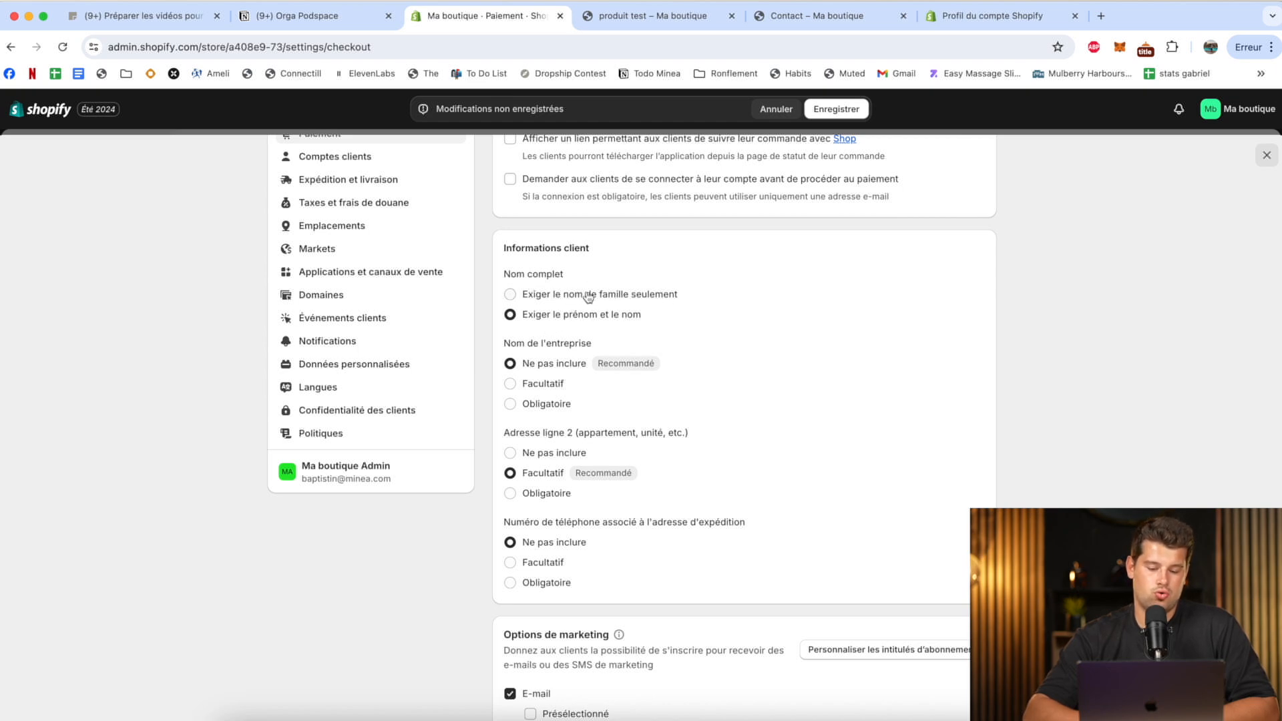
Make the company name optional and the shipping address phone number required at checkout.
left_click(537, 386)
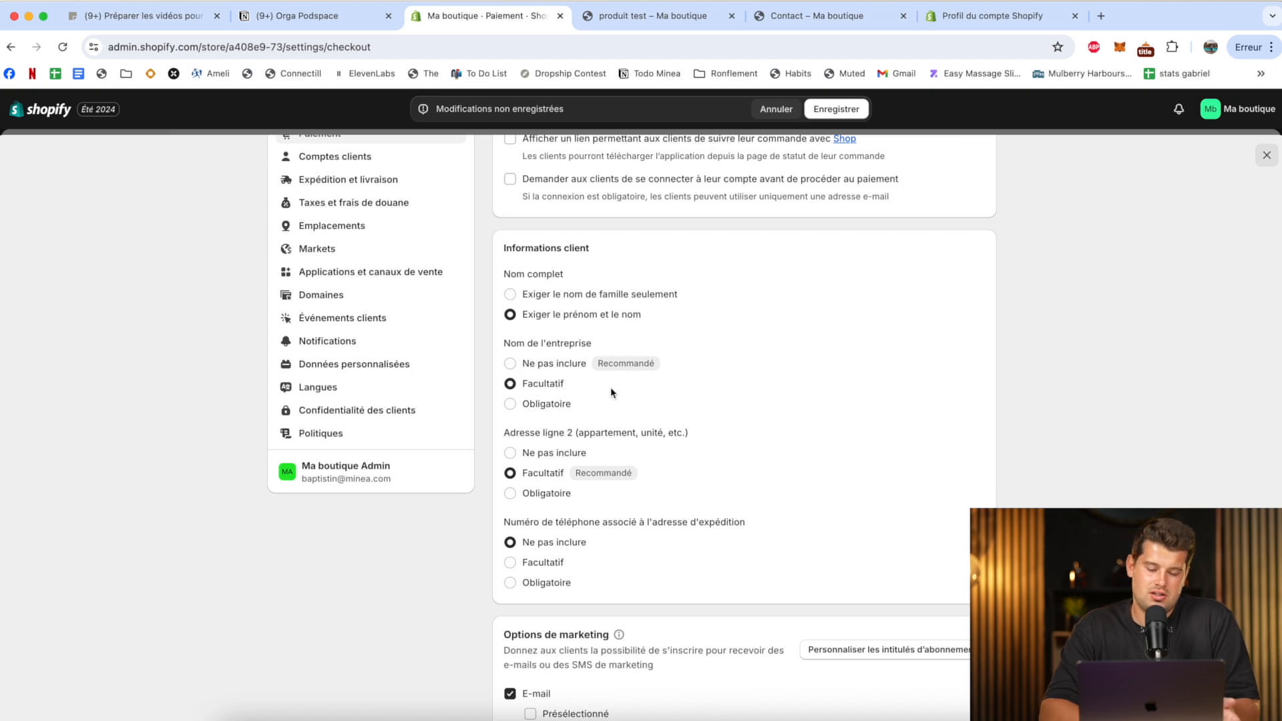
scroll(611, 392, "down", 2)
scroll(611, 393, "down", 1)
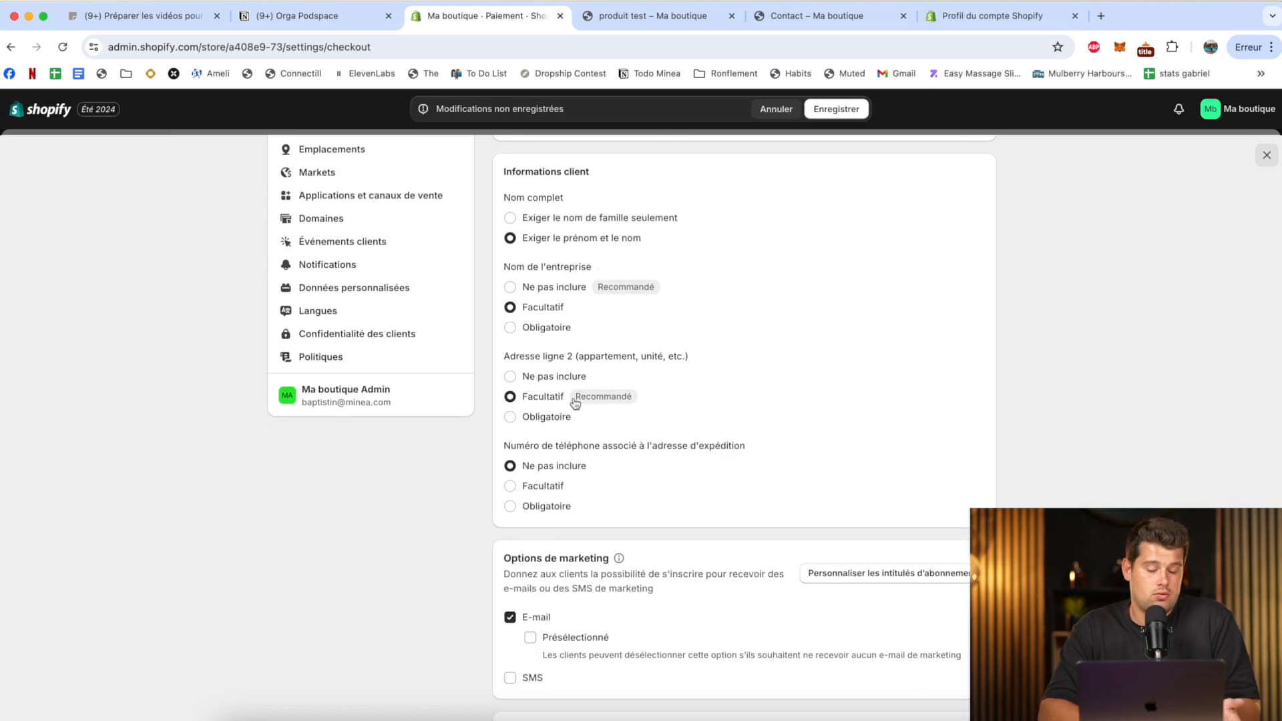
scroll(565, 404, "down", 2)
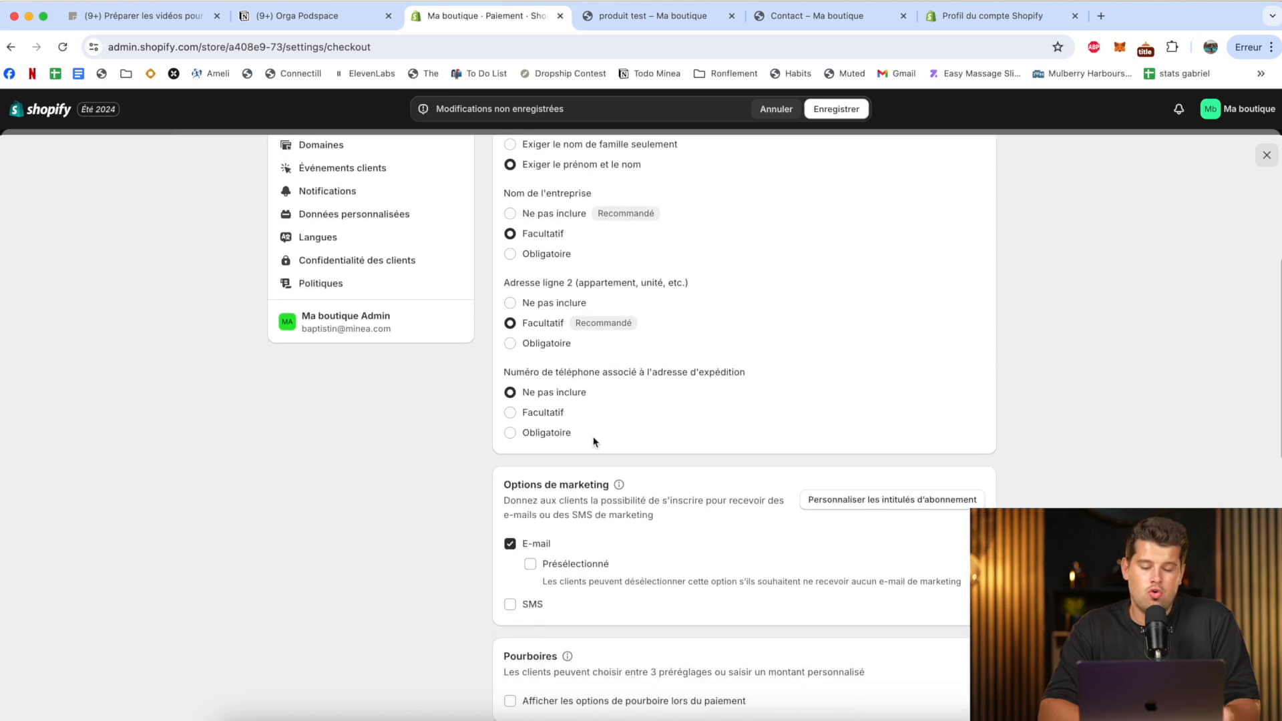
left_click(557, 436)
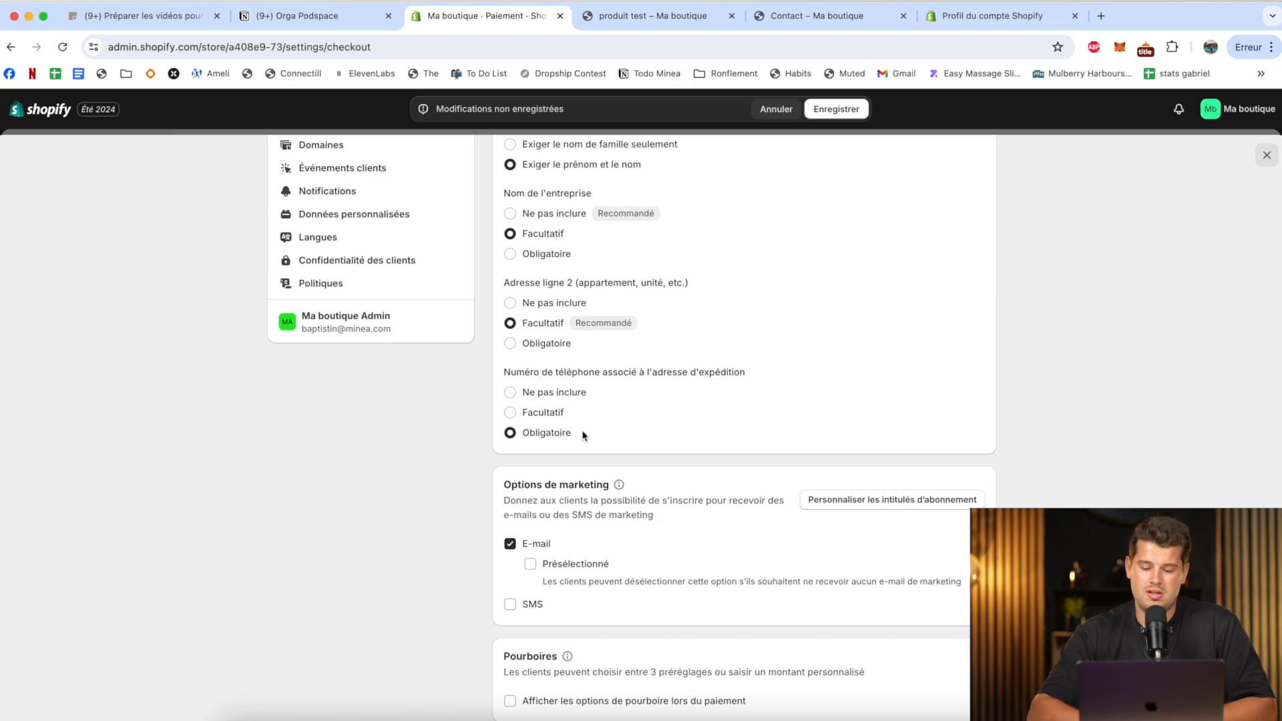
Preselect the e-mail marketing option, enable the SMS marketing option, and save the checkout settings.
scroll(534, 434, "down", 5)
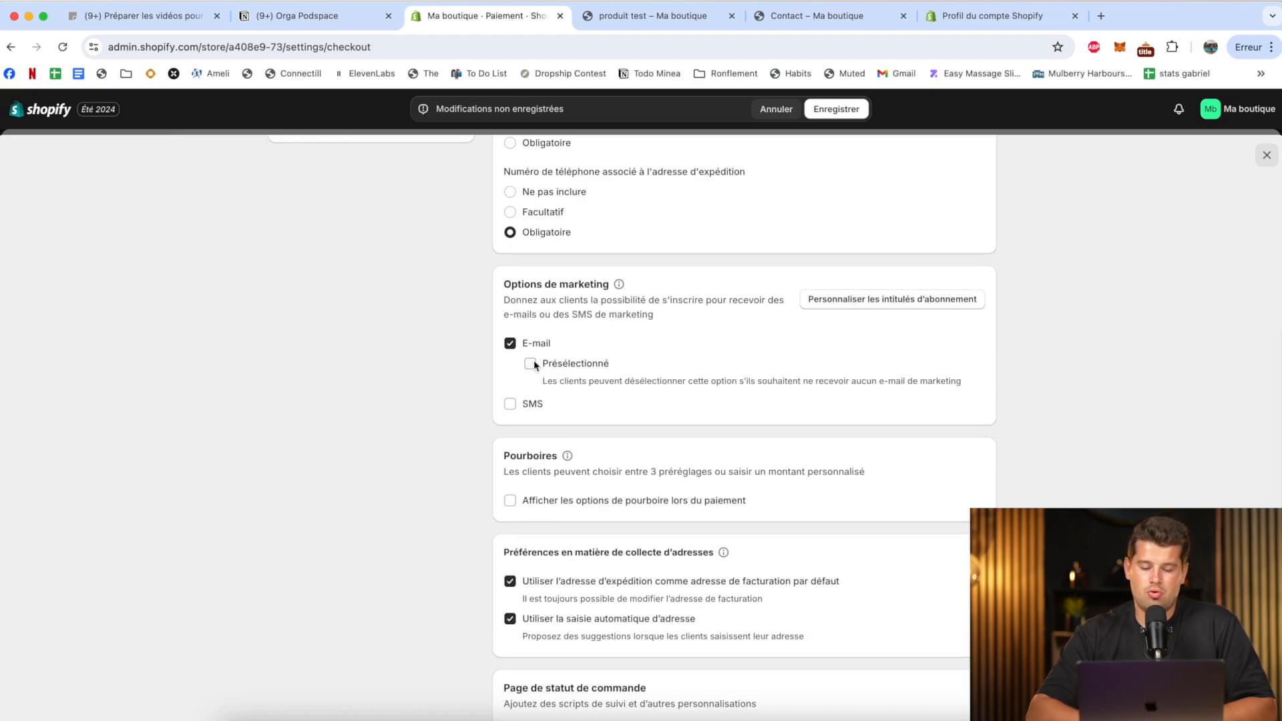
left_click(530, 363)
left_click(509, 403)
scroll(506, 412, "down", 3)
scroll(506, 412, "down", 1)
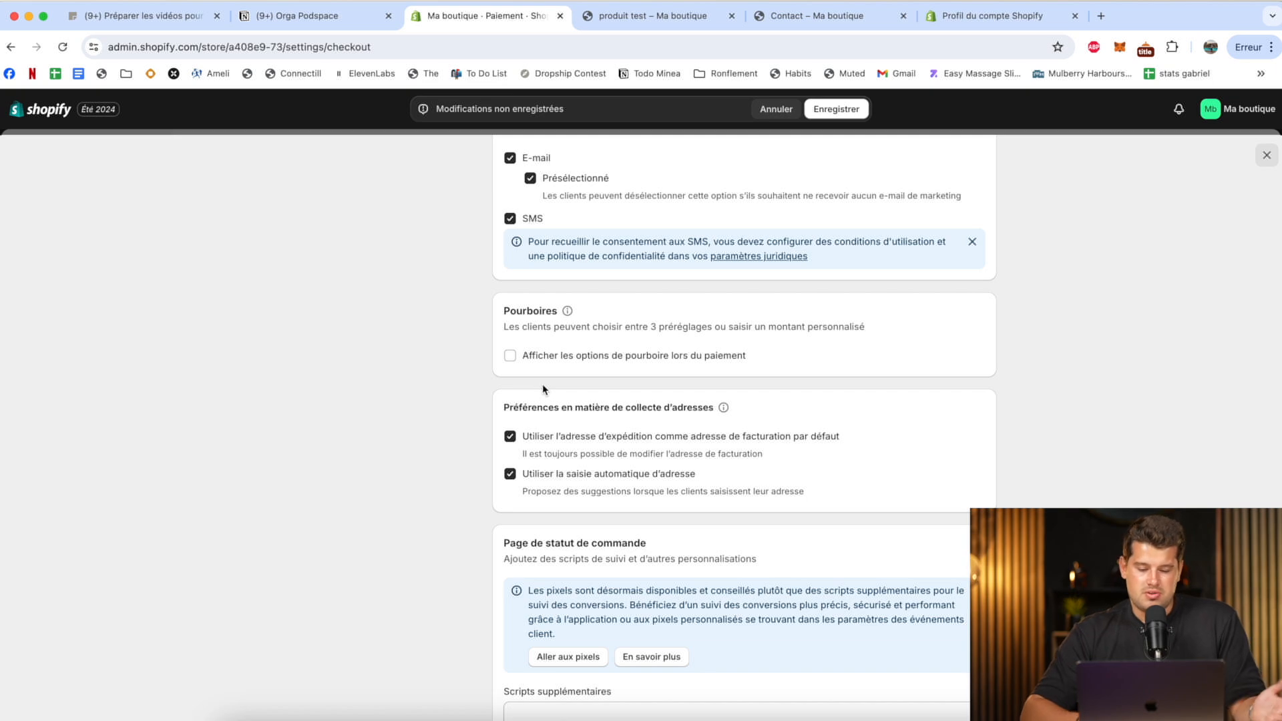
scroll(550, 402, "down", 1)
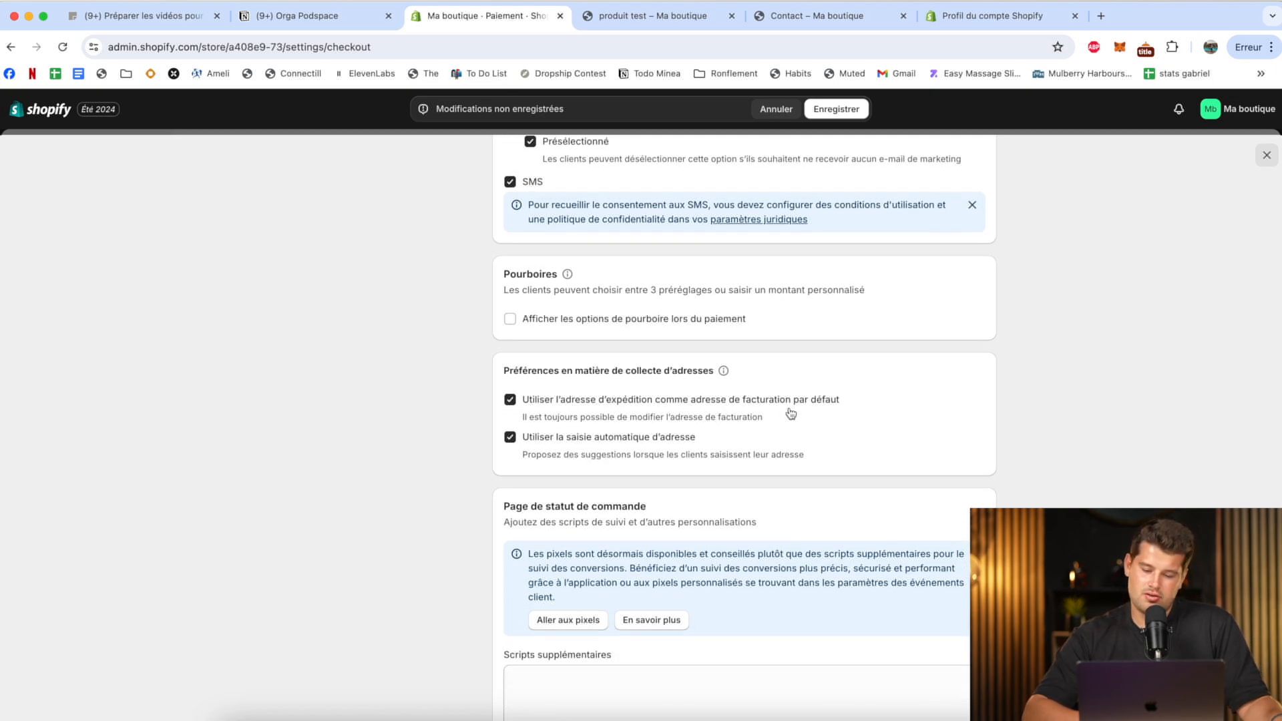
scroll(764, 404, "down", 2)
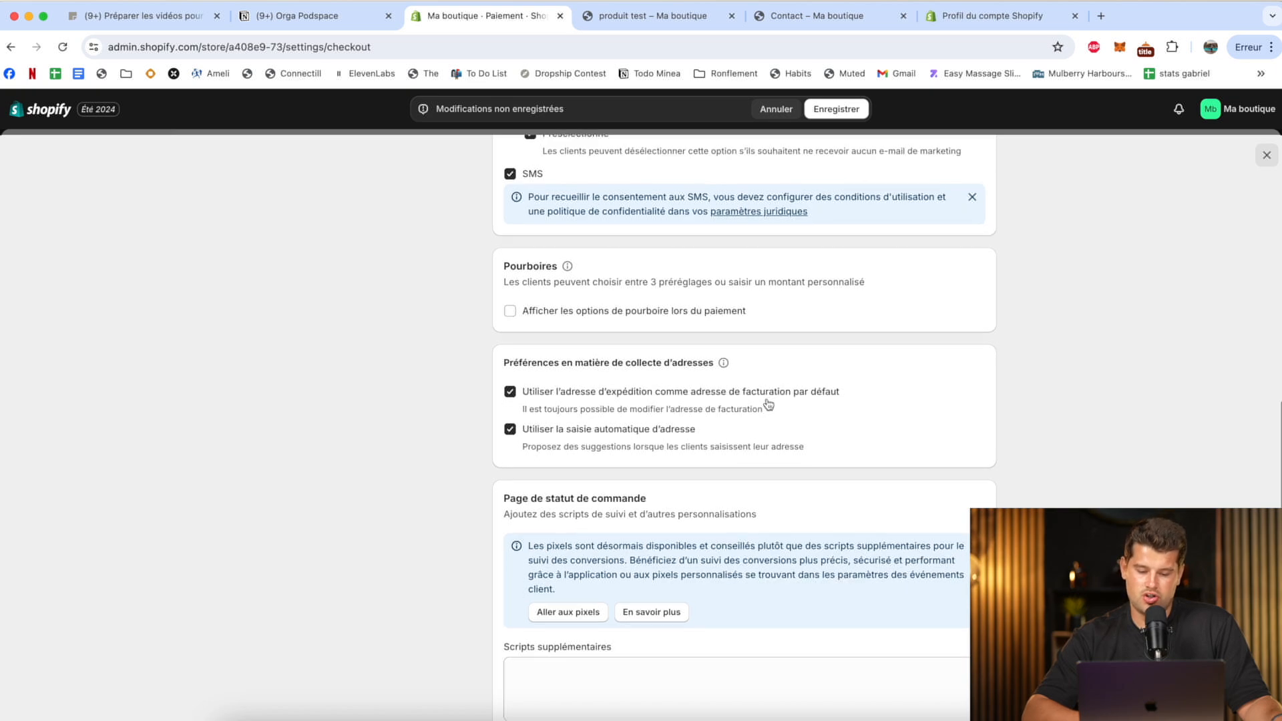
scroll(689, 386, "down", 8)
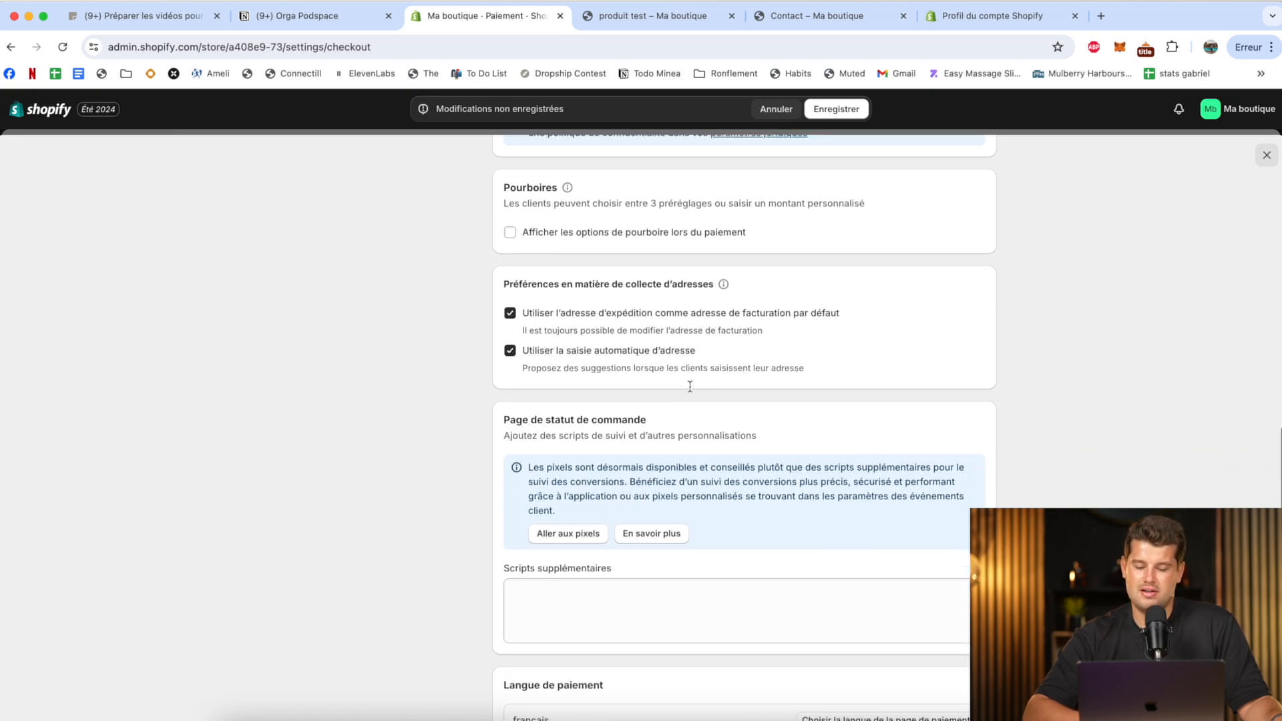
left_click(826, 114)
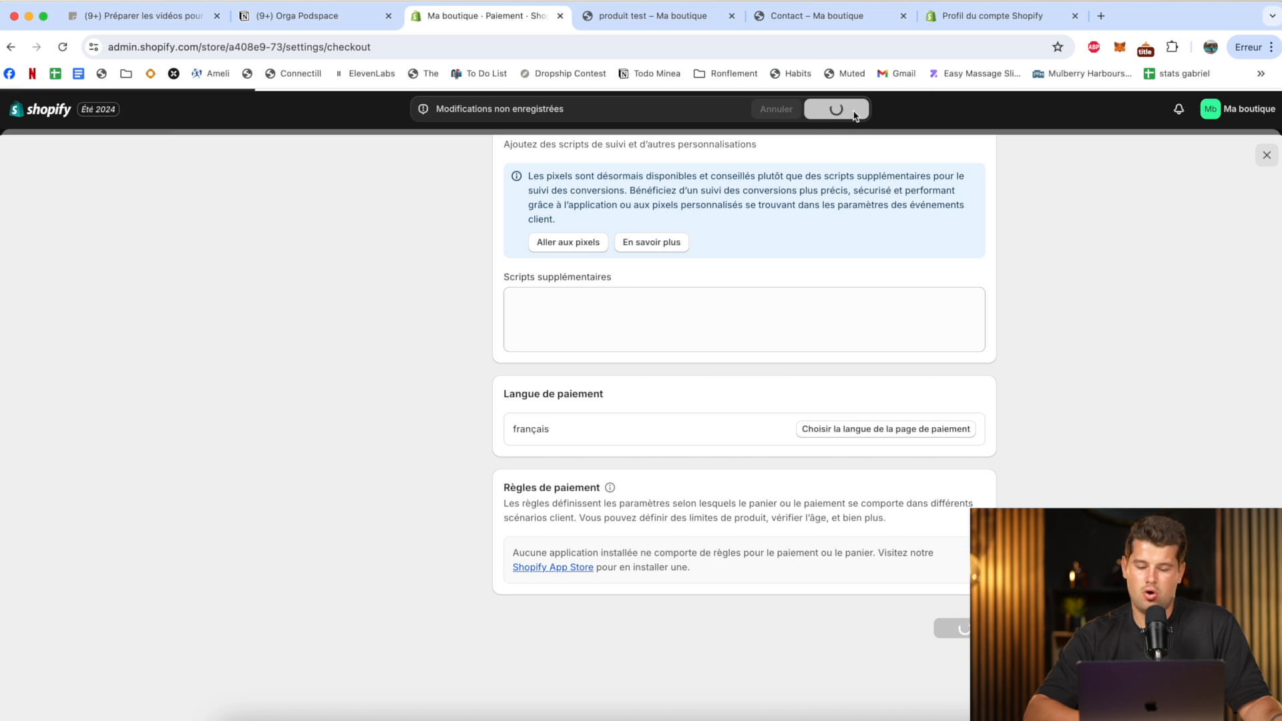
View the customer account settings, and open the general shipping profile to its France zone rates.
left_click(358, 360)
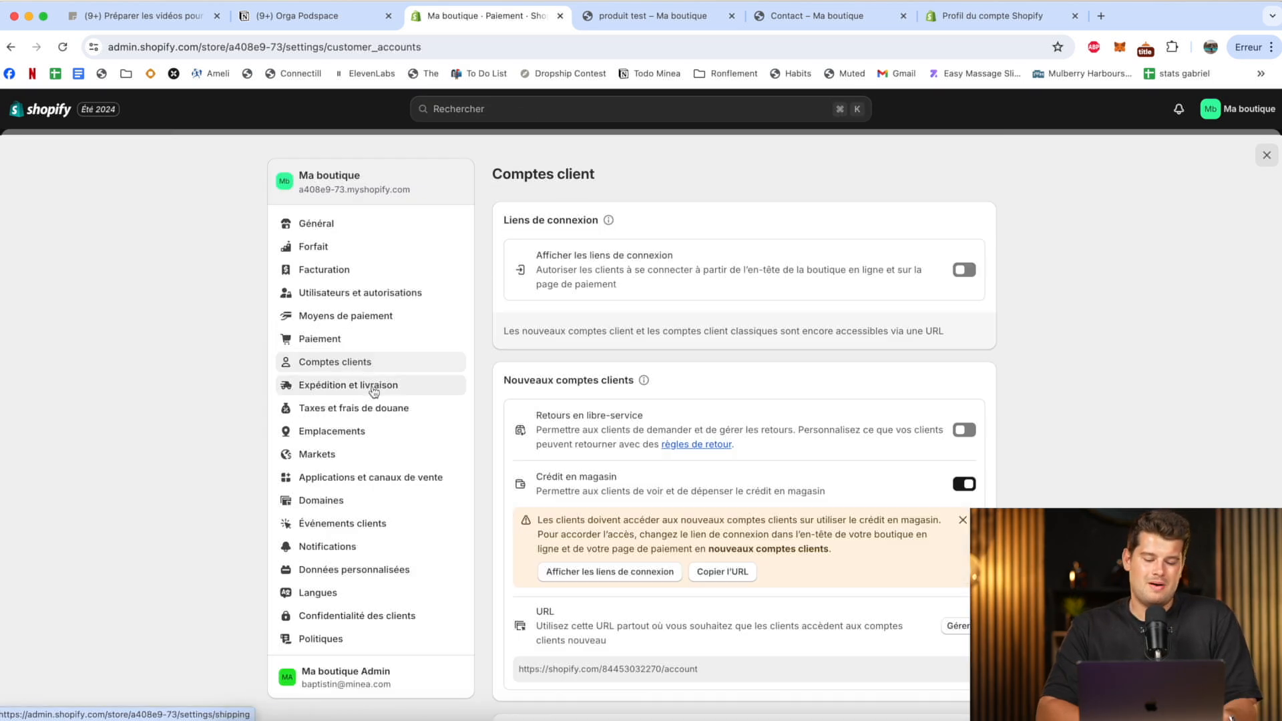
left_click(390, 390)
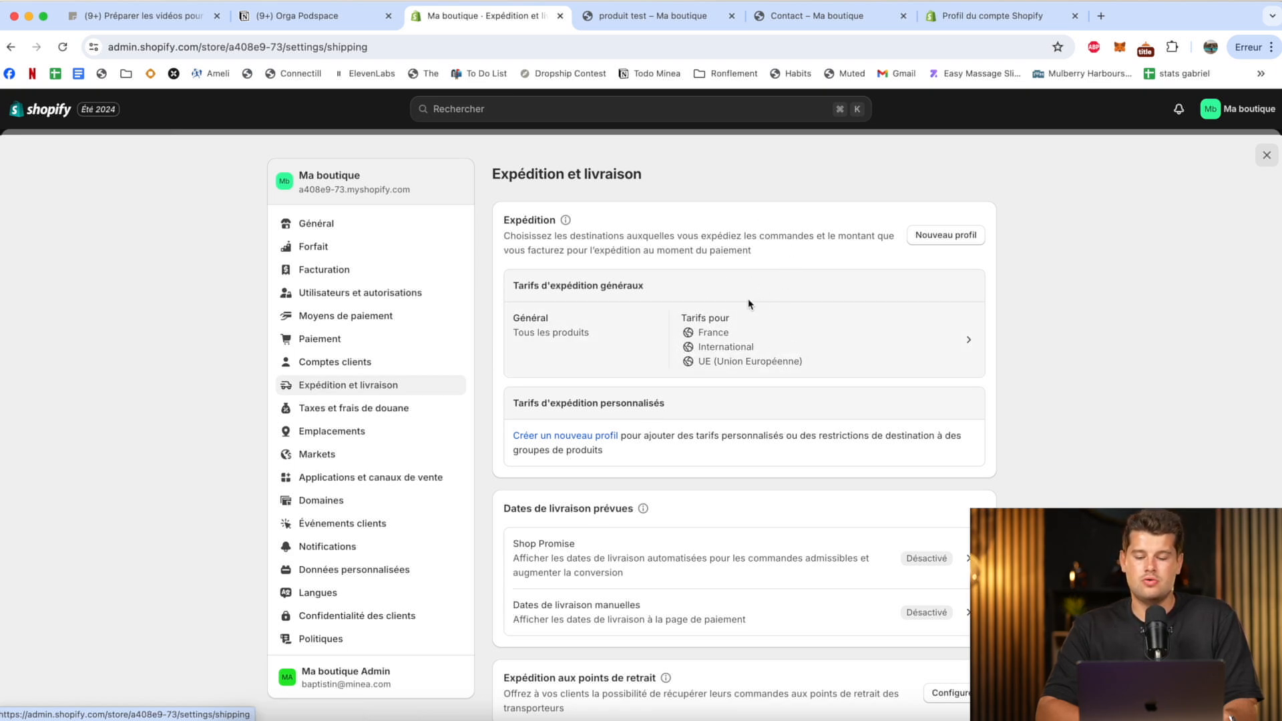
left_click(718, 367)
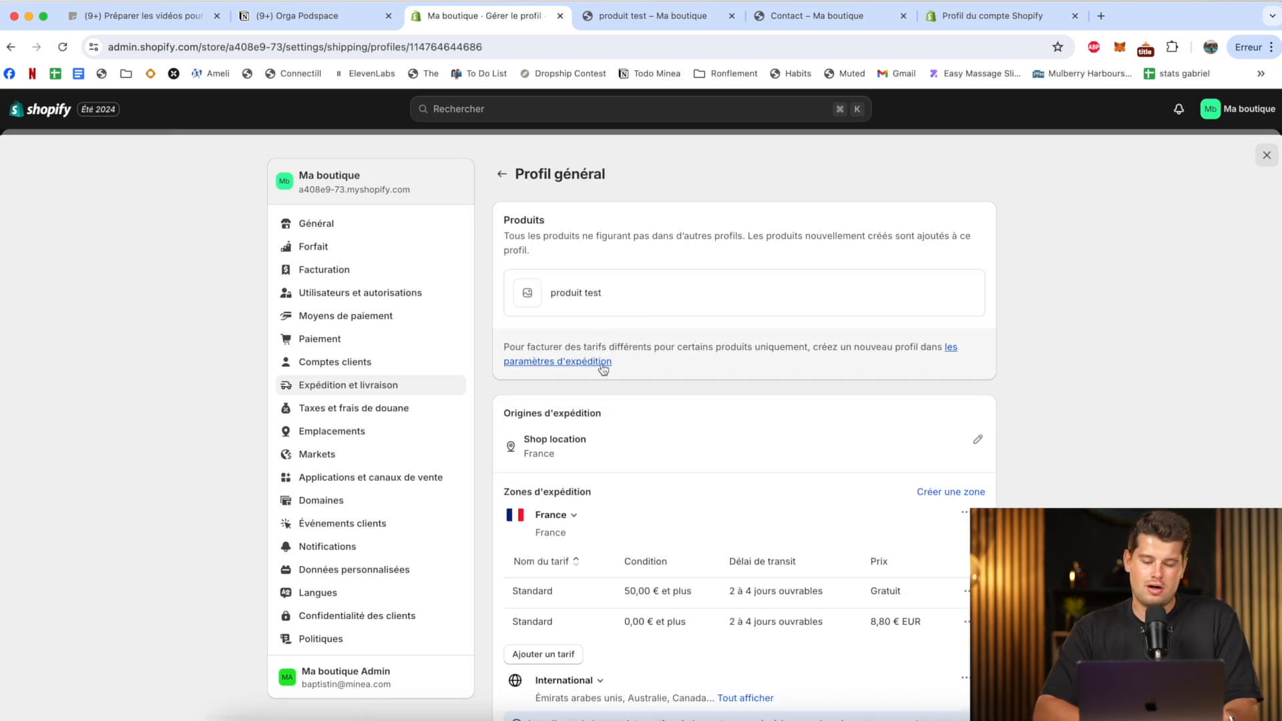
scroll(739, 444, "down", 5)
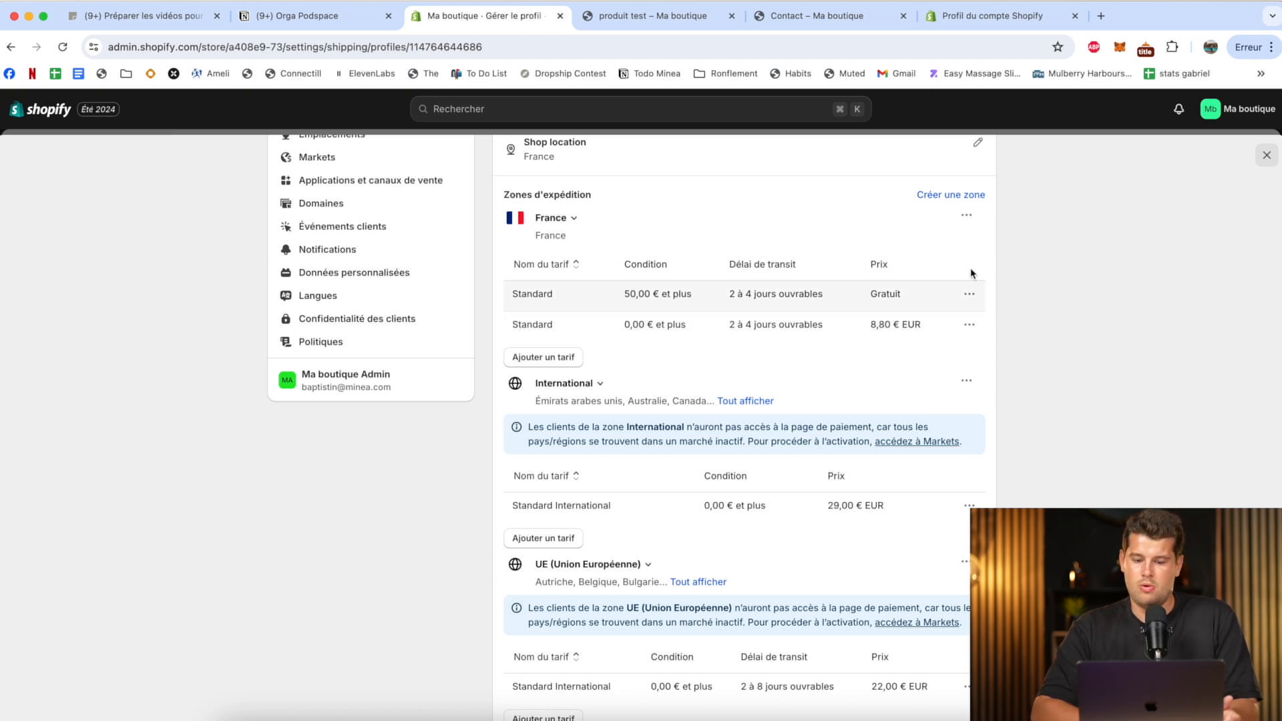
scroll(1020, 347, "up", 1)
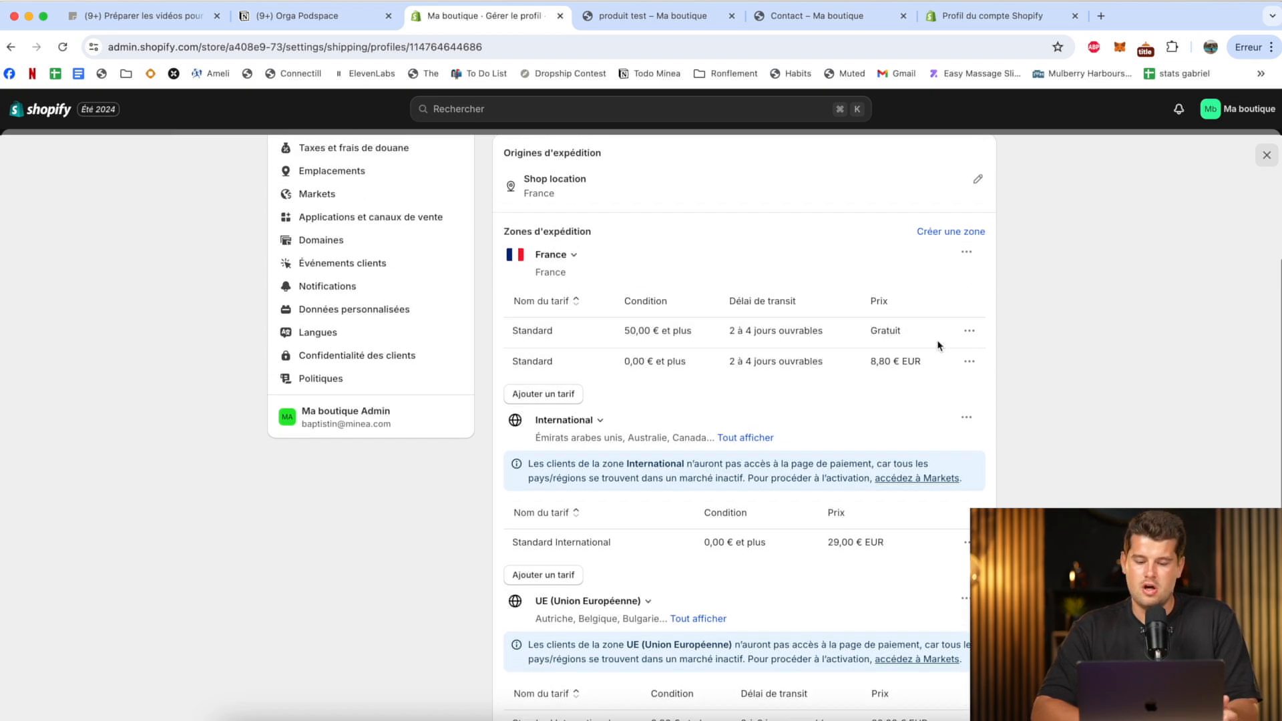
Delete both Standard rates from the France shipping zone.
left_click(970, 332)
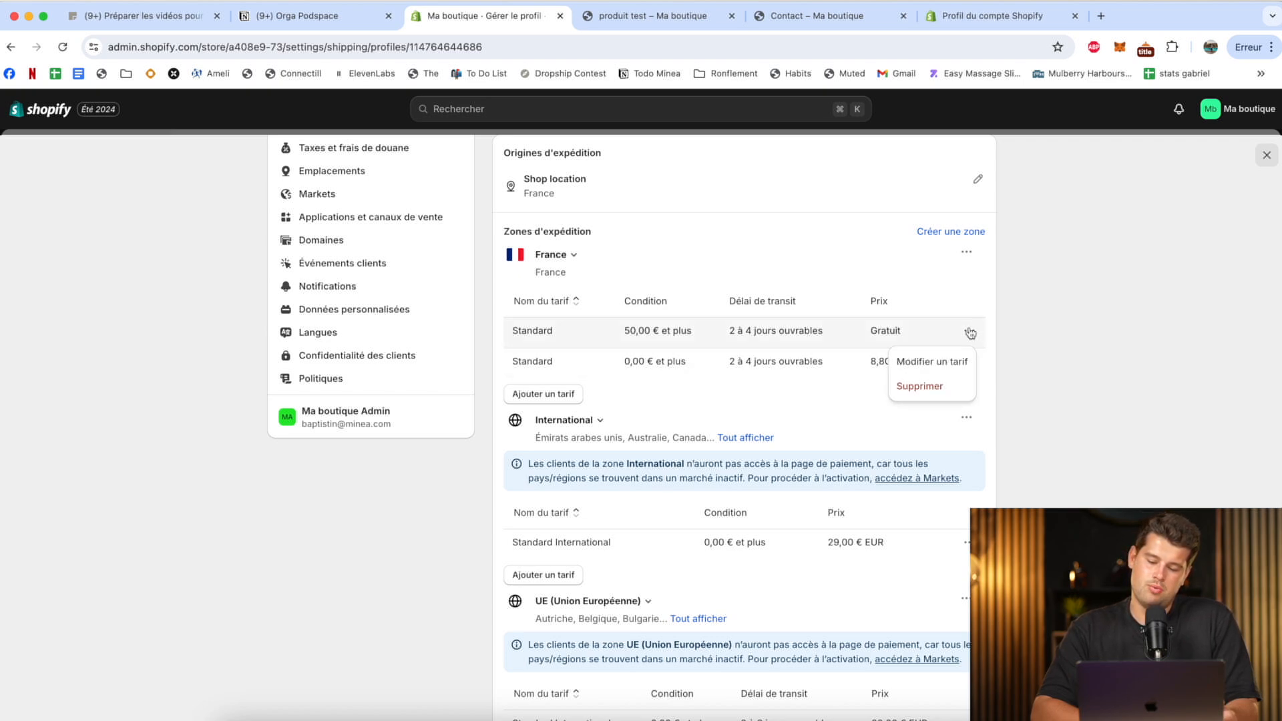
left_click(918, 386)
left_click(969, 330)
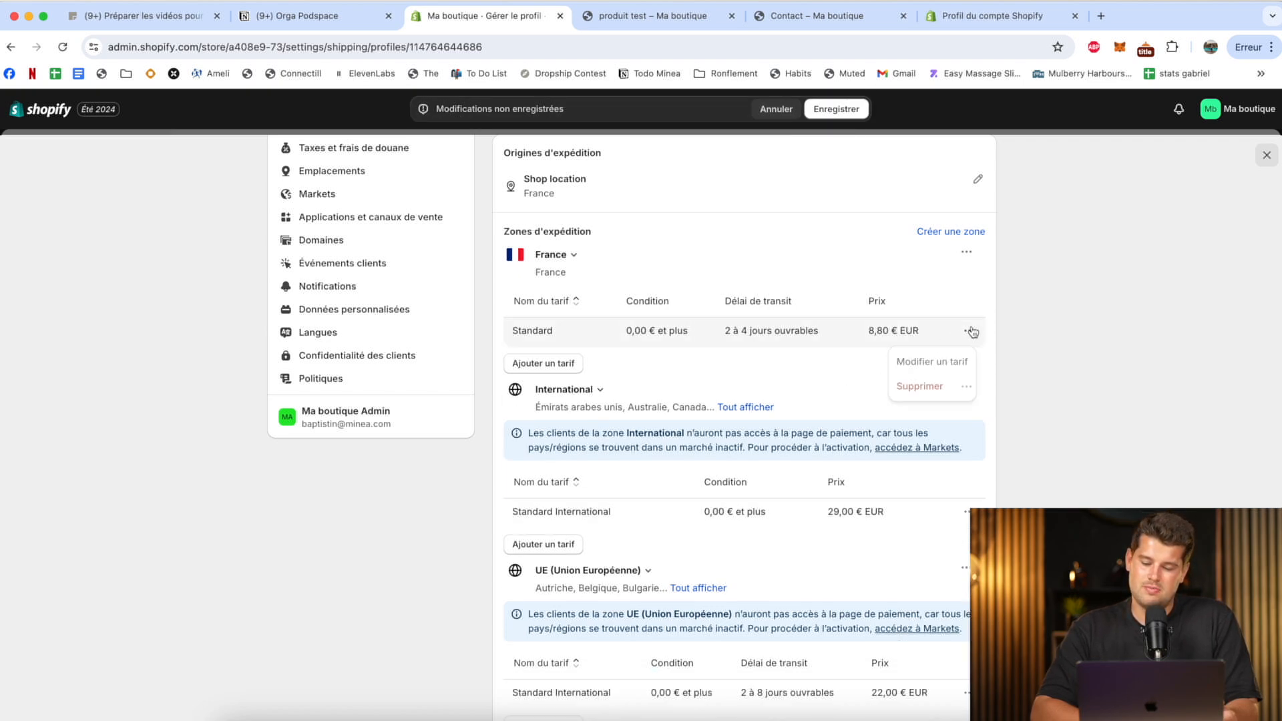
left_click(938, 388)
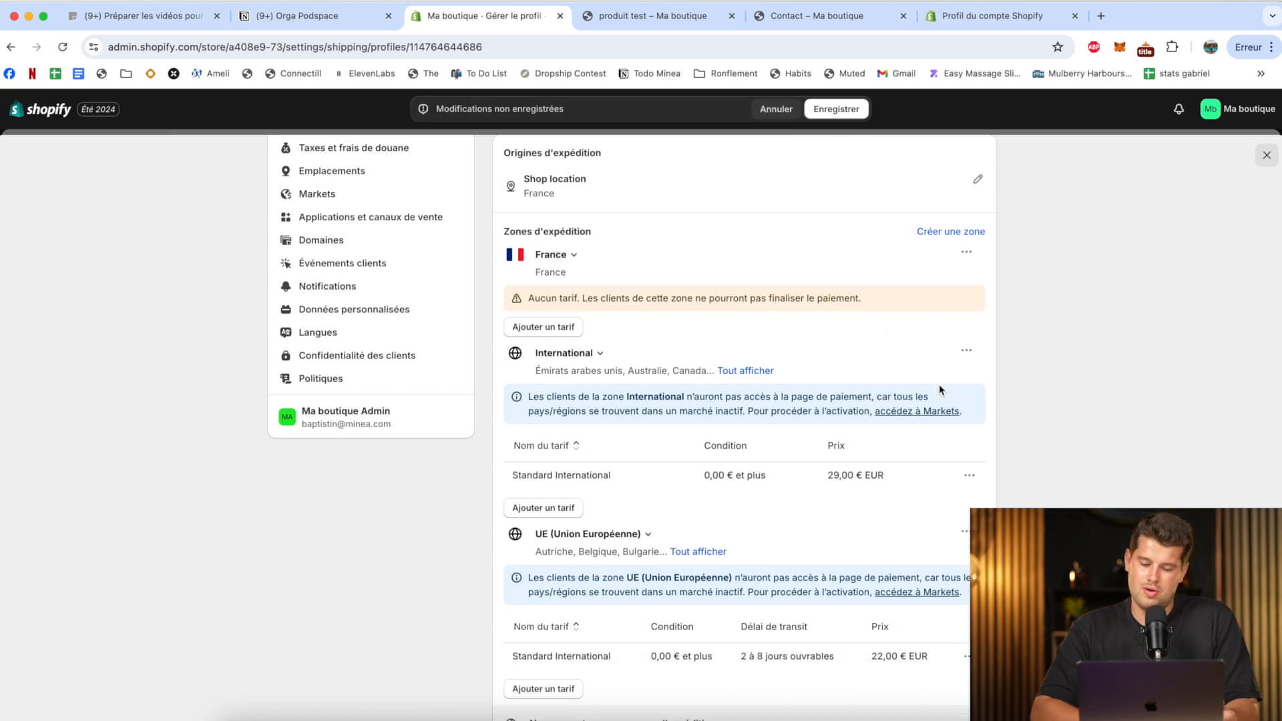
Add a custom flat rate named "Livraison gratuite" with a price of 0,00 to the France shipping zone.
left_click(546, 332)
left_click(534, 296)
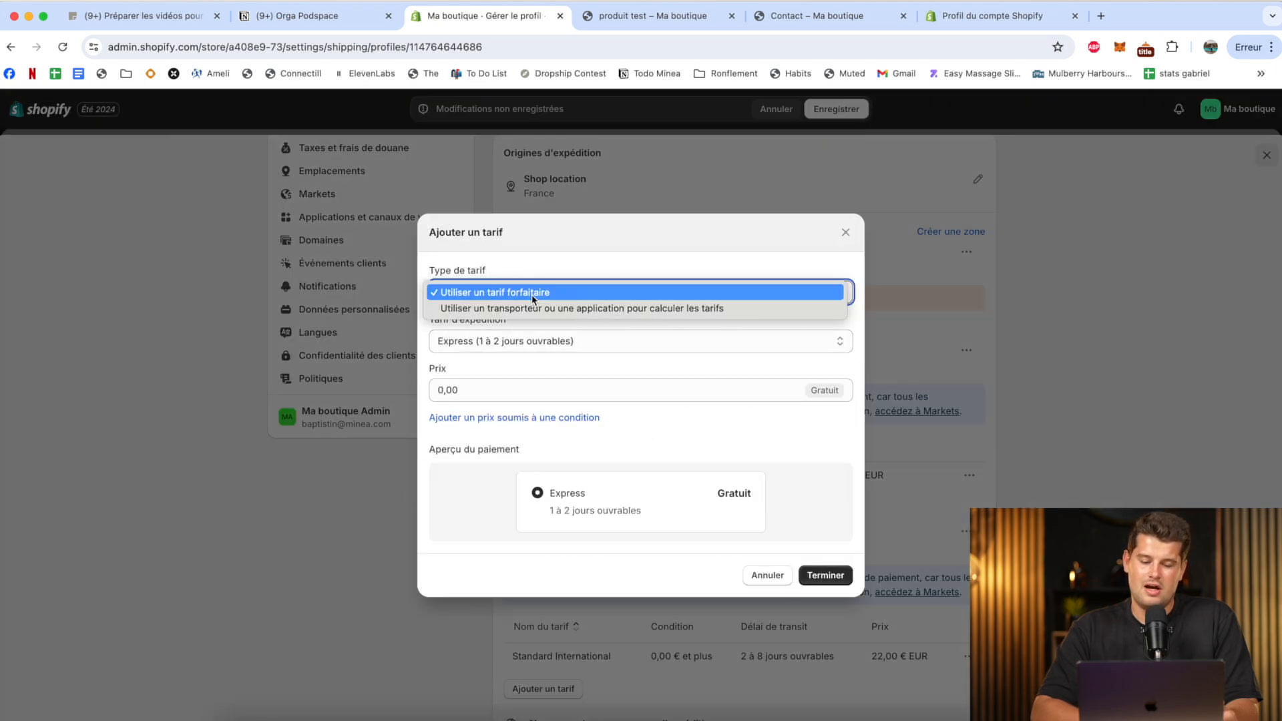
left_click(492, 294)
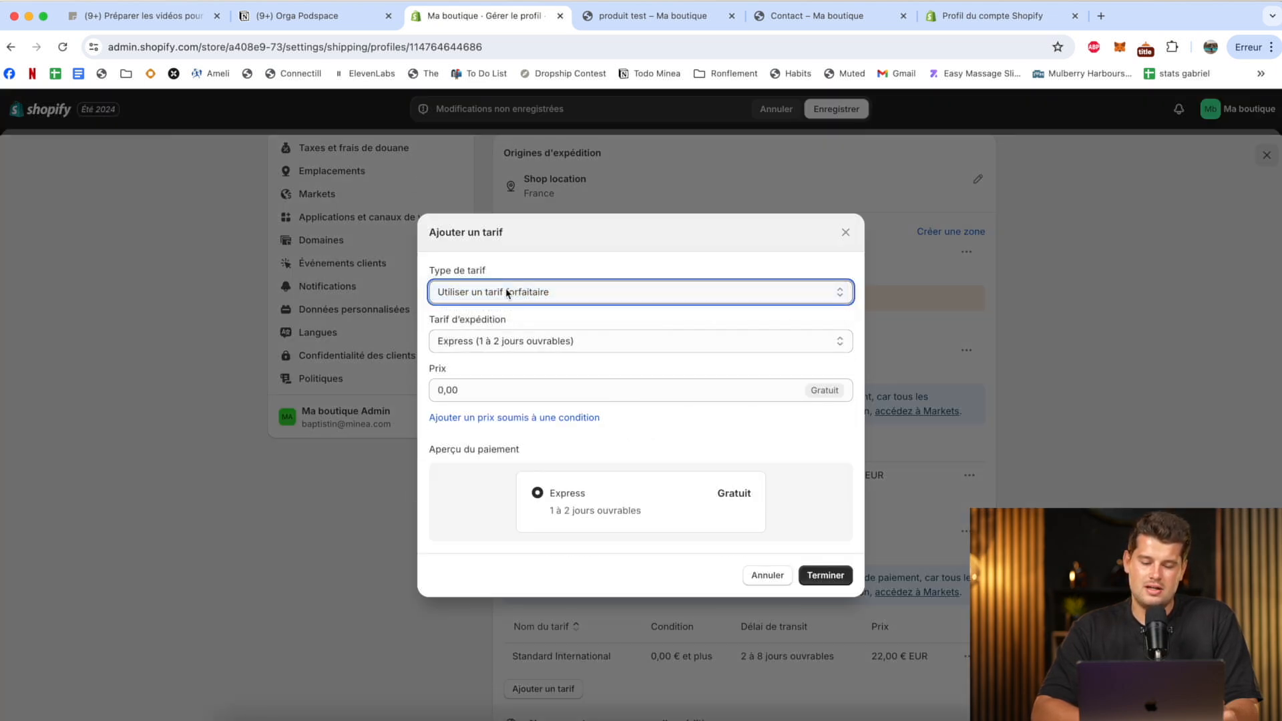
left_click(509, 344)
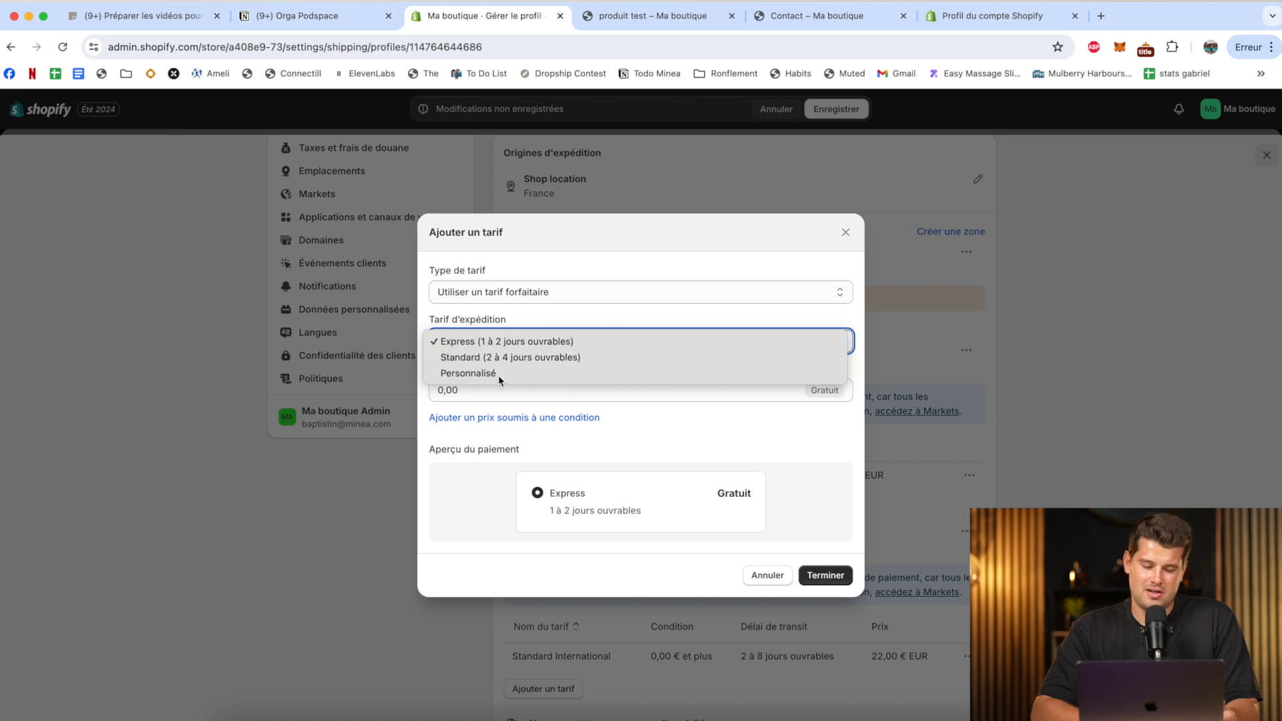
left_click(498, 374)
left_click(503, 346)
type("Li")
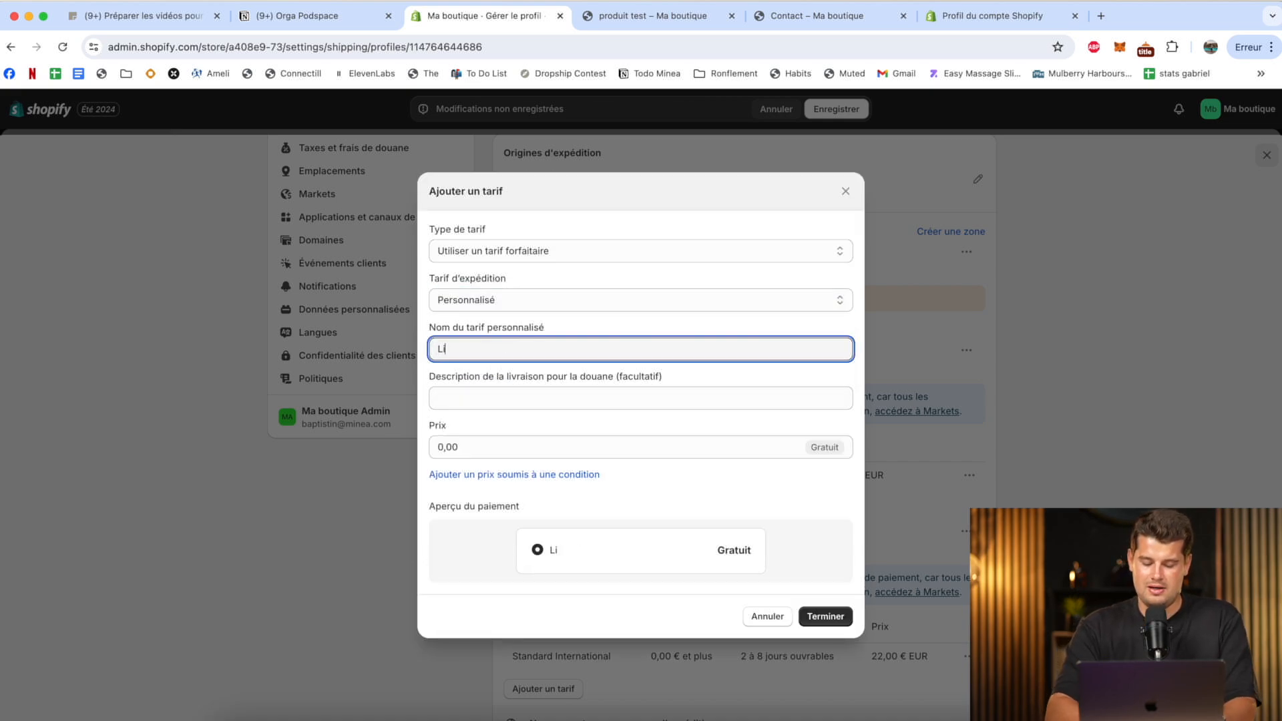
type("vraison grauite")
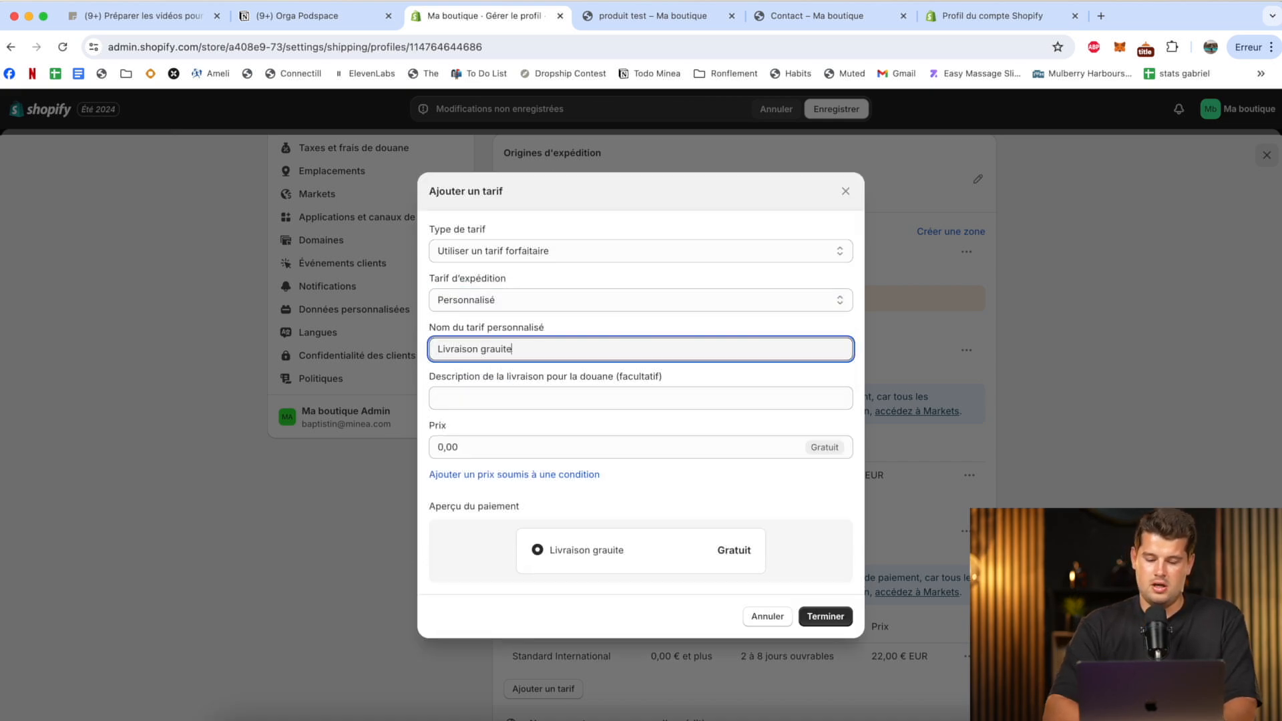
key("BackSpace")
key("BackSpace")
key("BackSpace")
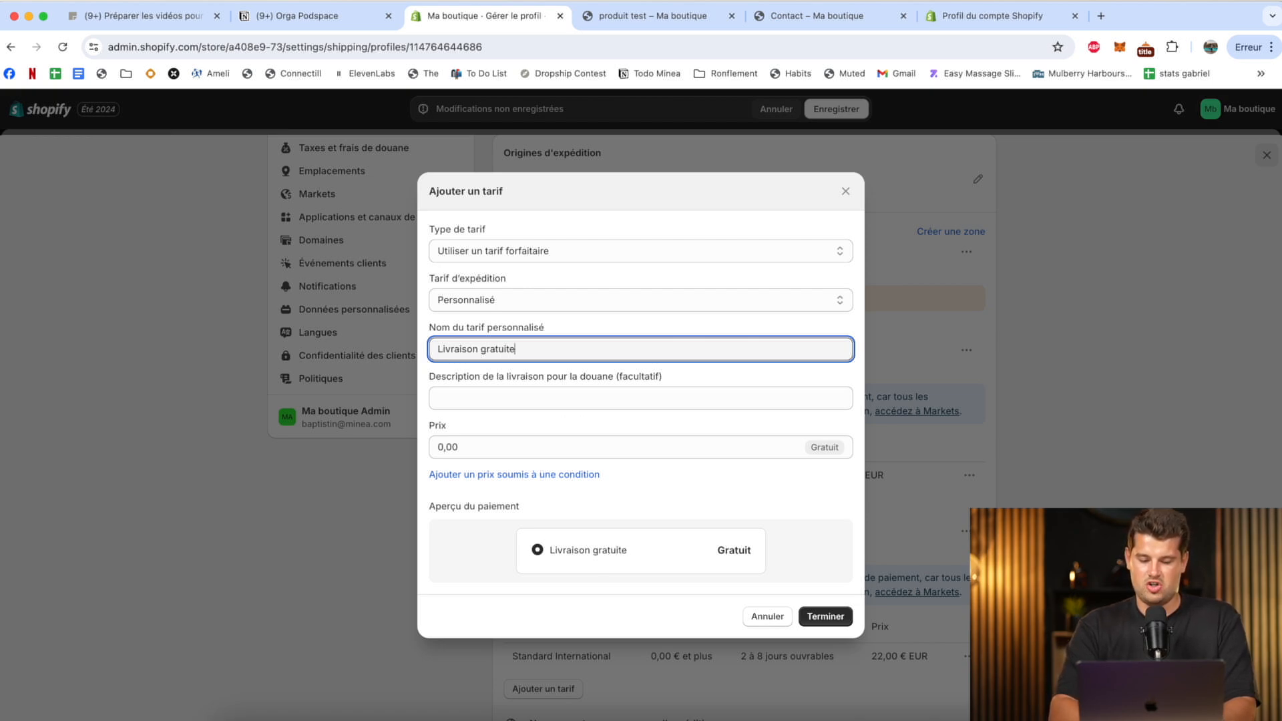
left_click(822, 617)
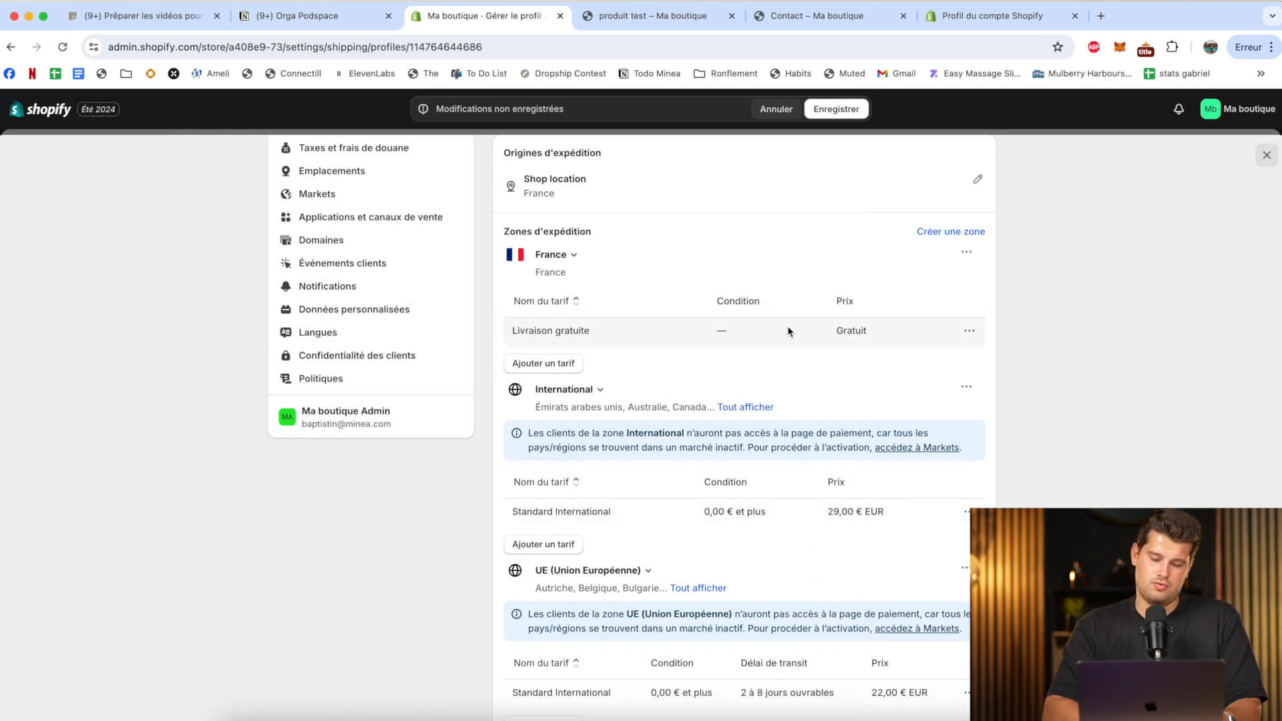
Save the general shipping profile with its new France rate, and view the status options of the International market.
left_click(848, 111)
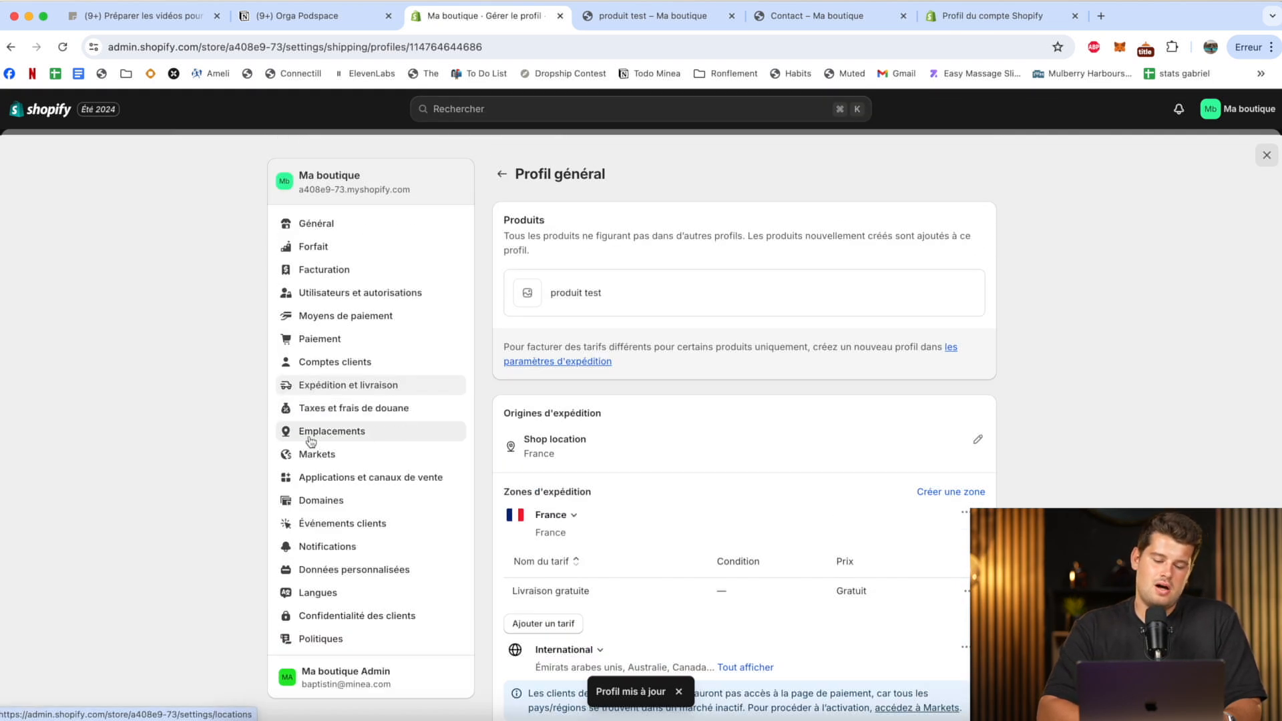
left_click(311, 459)
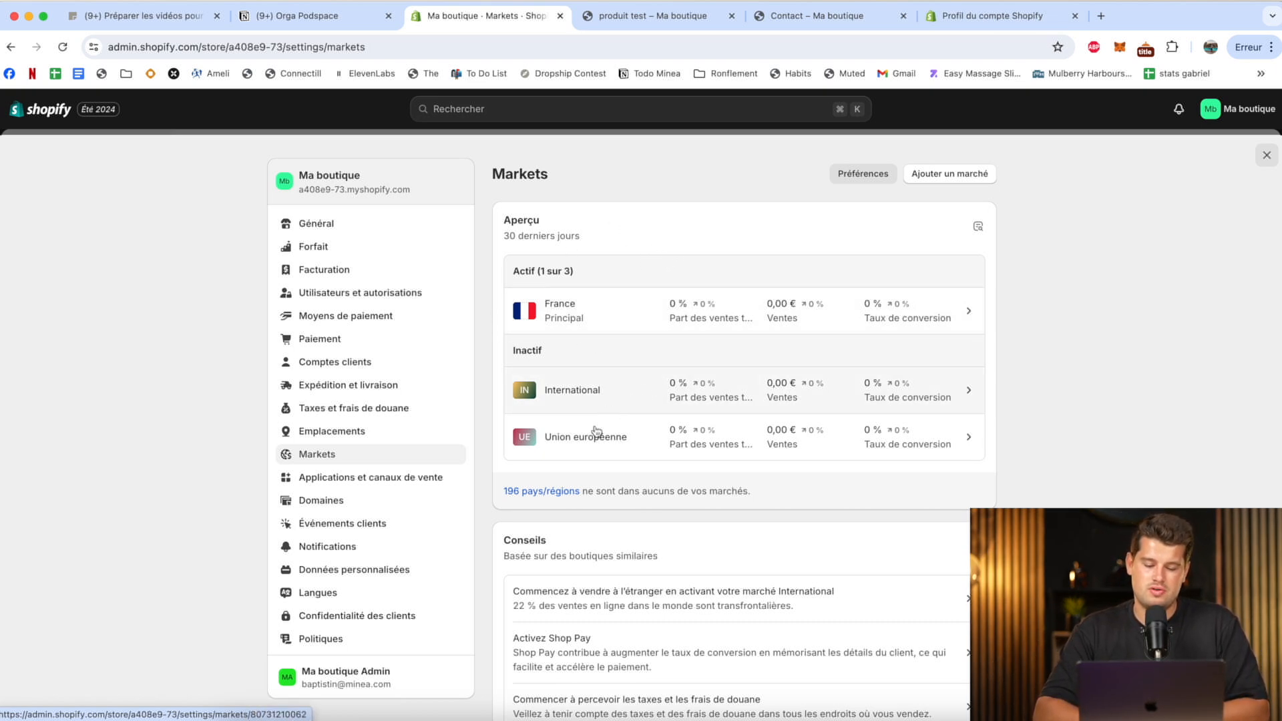
left_click(690, 384)
left_click(966, 175)
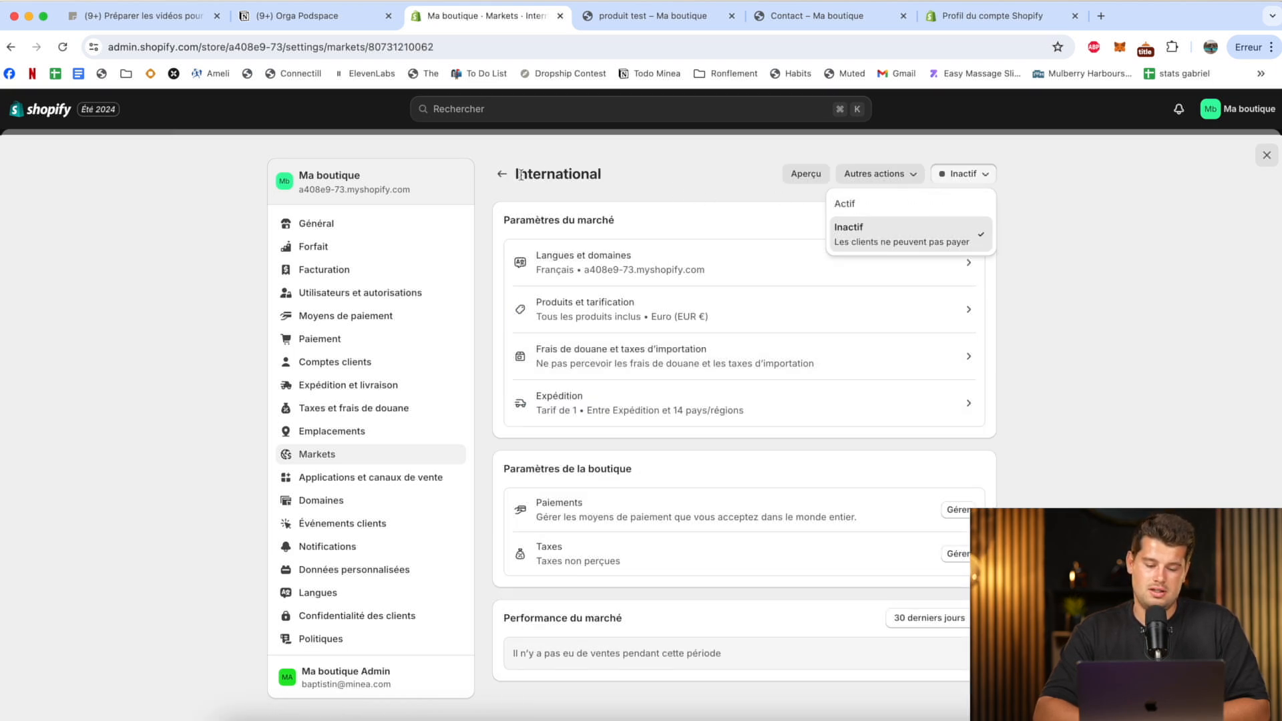
View the apps and sales channels settings, and search the store's existing domains for "mapremierevideoyoutube".
left_click(343, 478)
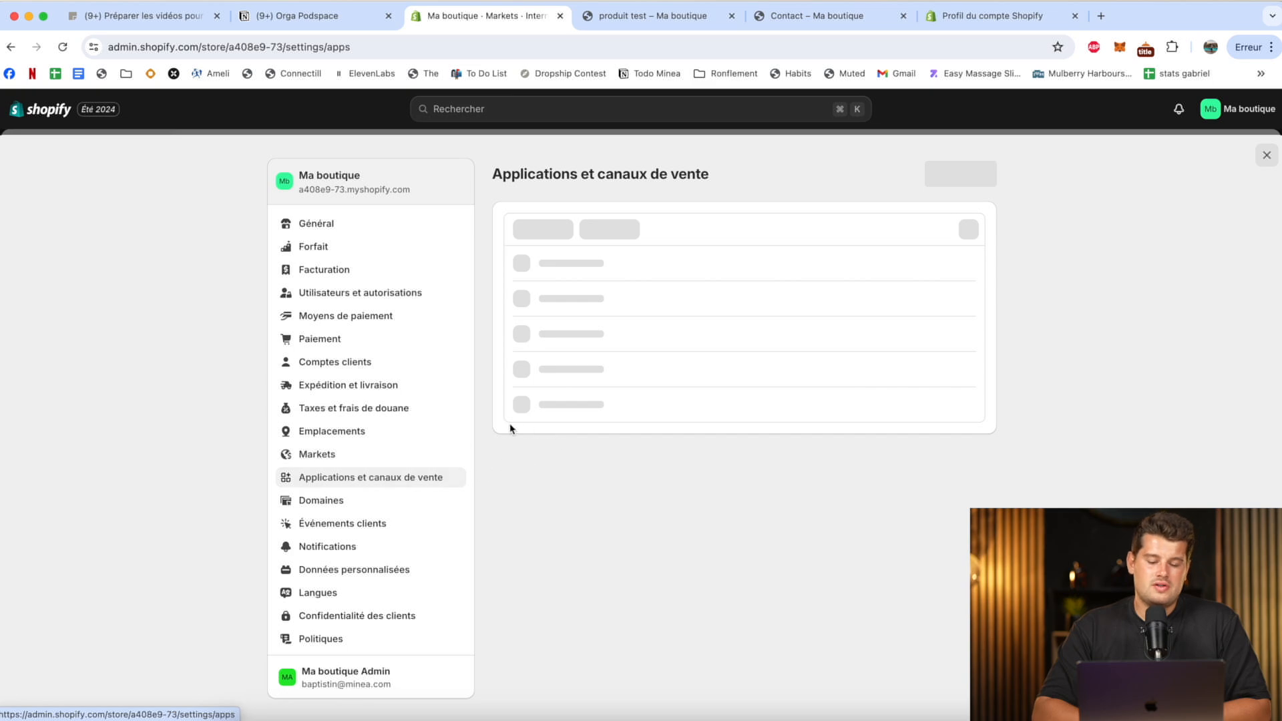
left_click(328, 501)
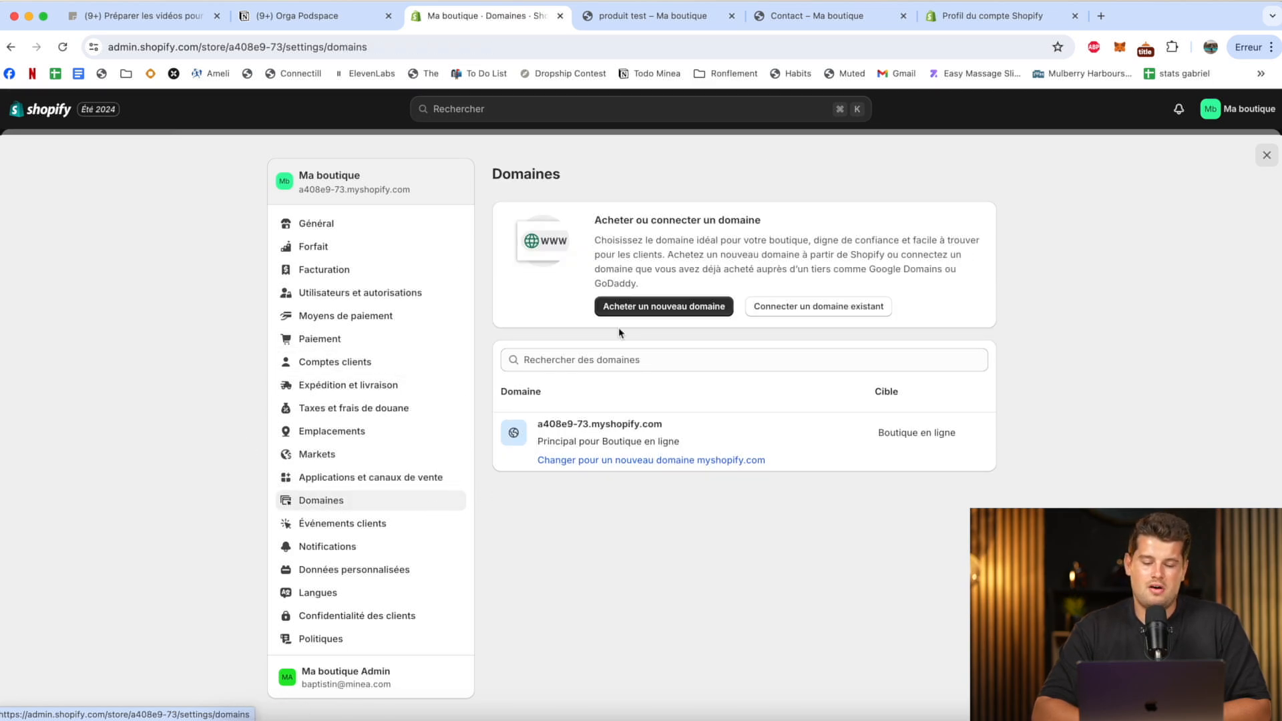
left_click(595, 355)
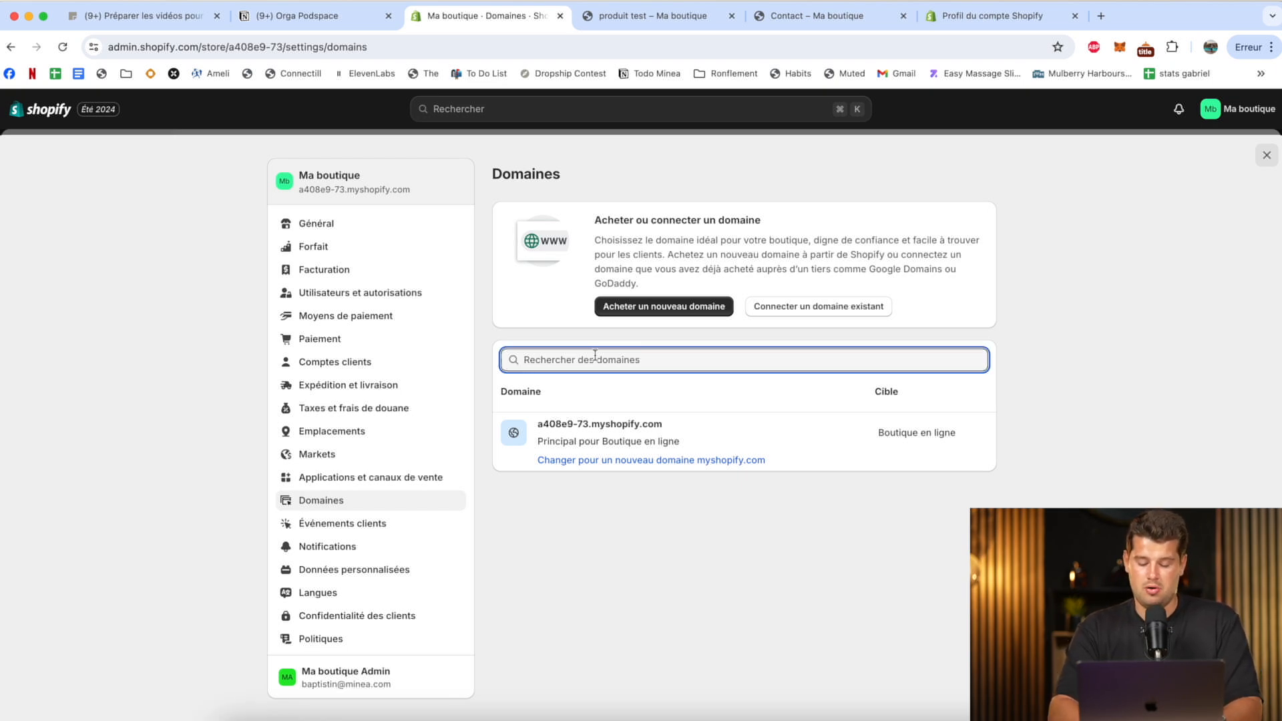
type("mapremierevideoyoutube")
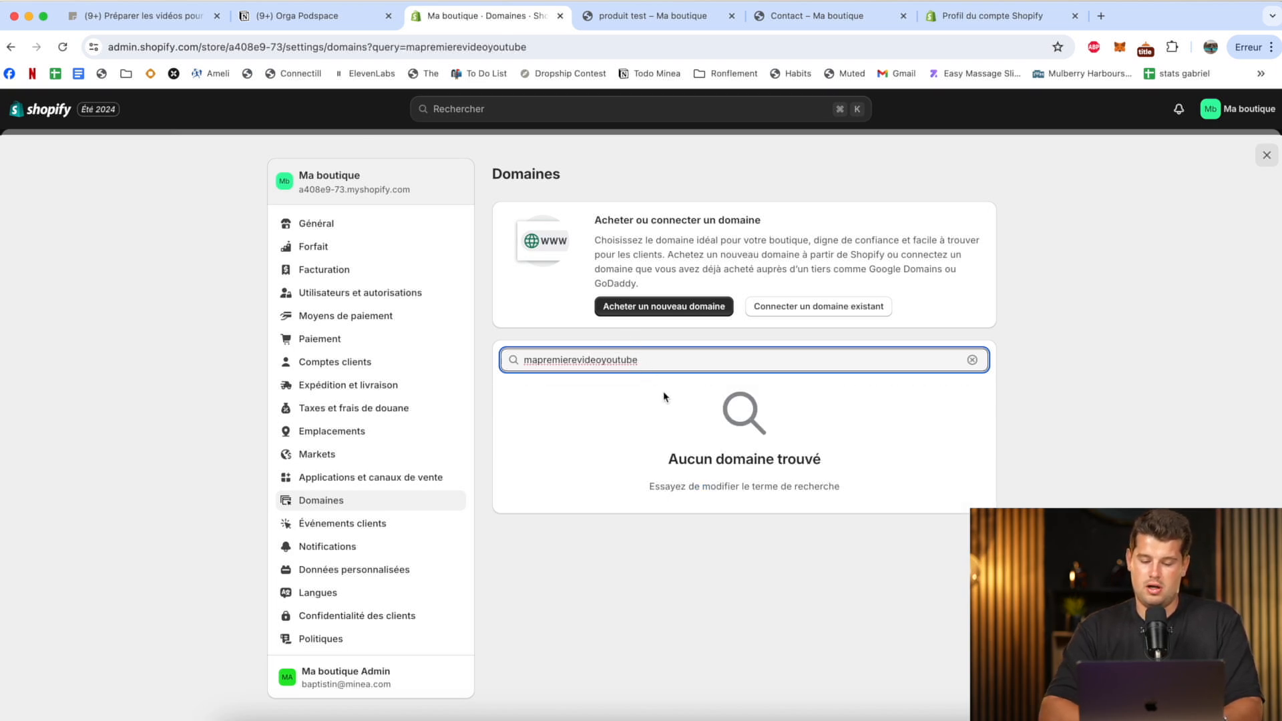
key("super+a")
Start buying a new domain and check the availability of "maboutiquelegofrance".
left_click(700, 305)
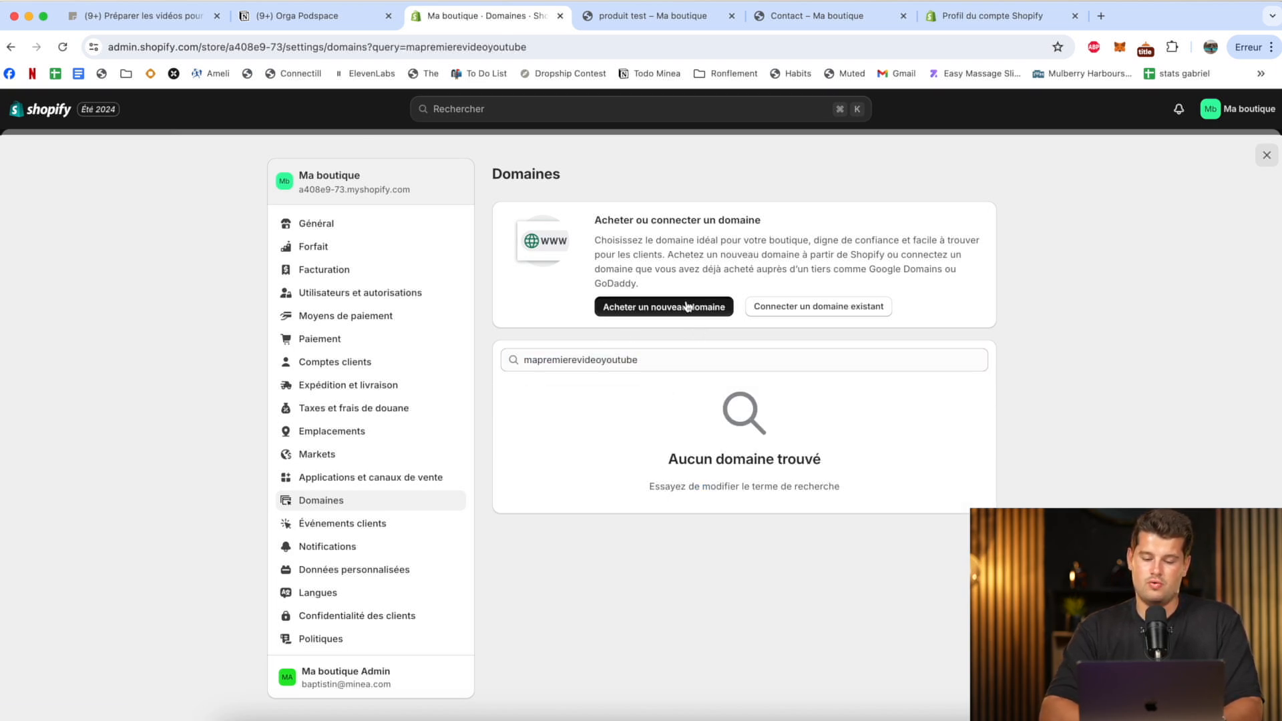
left_click(586, 266)
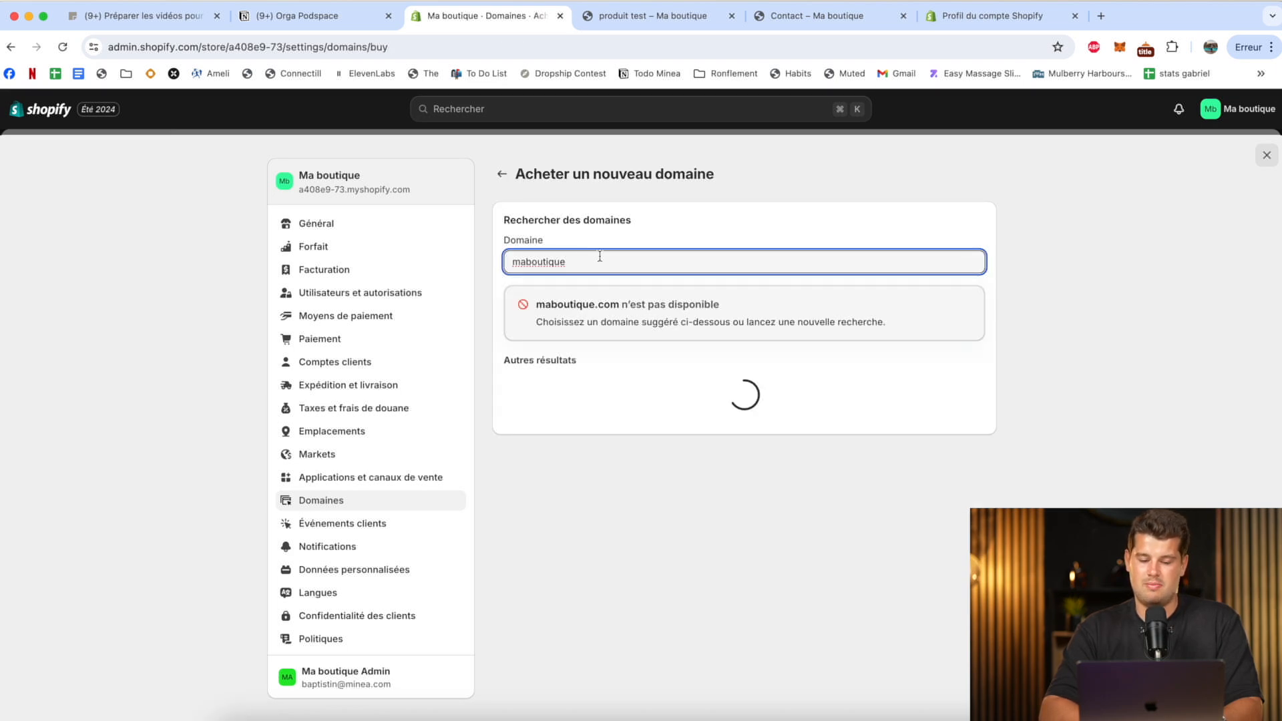
type("legofrance")
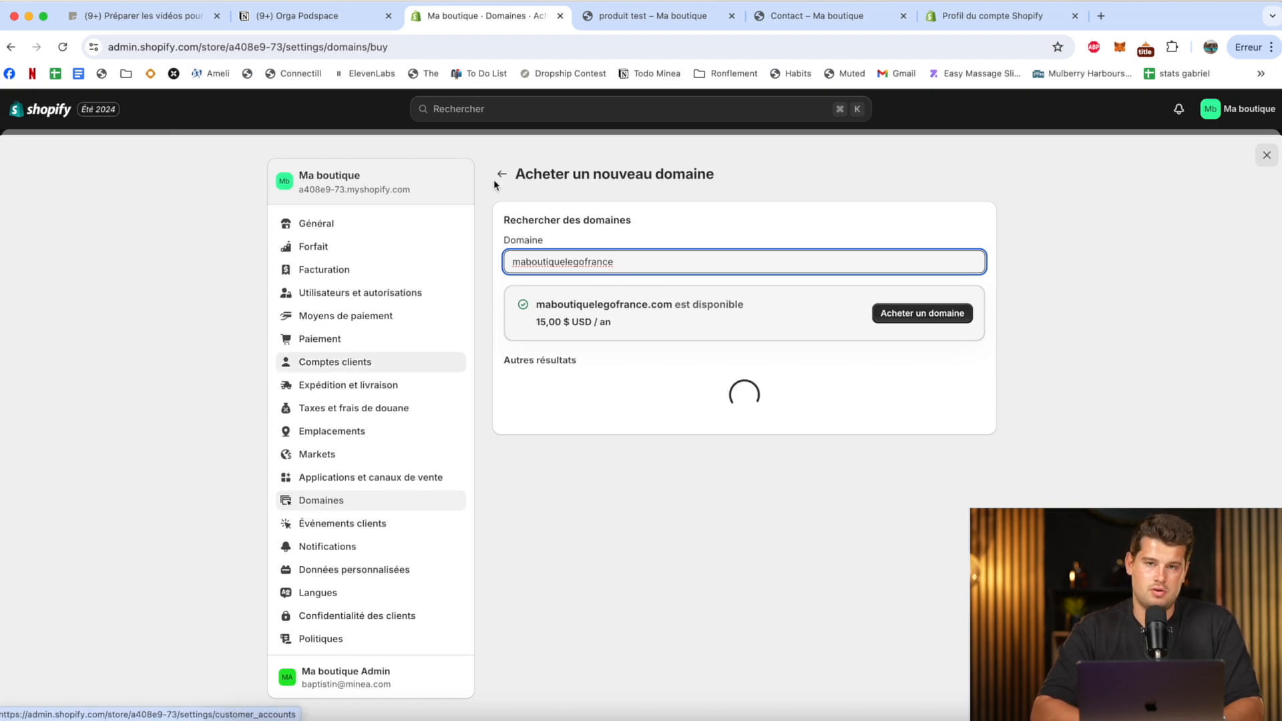
Look through the customer events, notifications, custom data and languages settings.
left_click(381, 504)
left_click(340, 525)
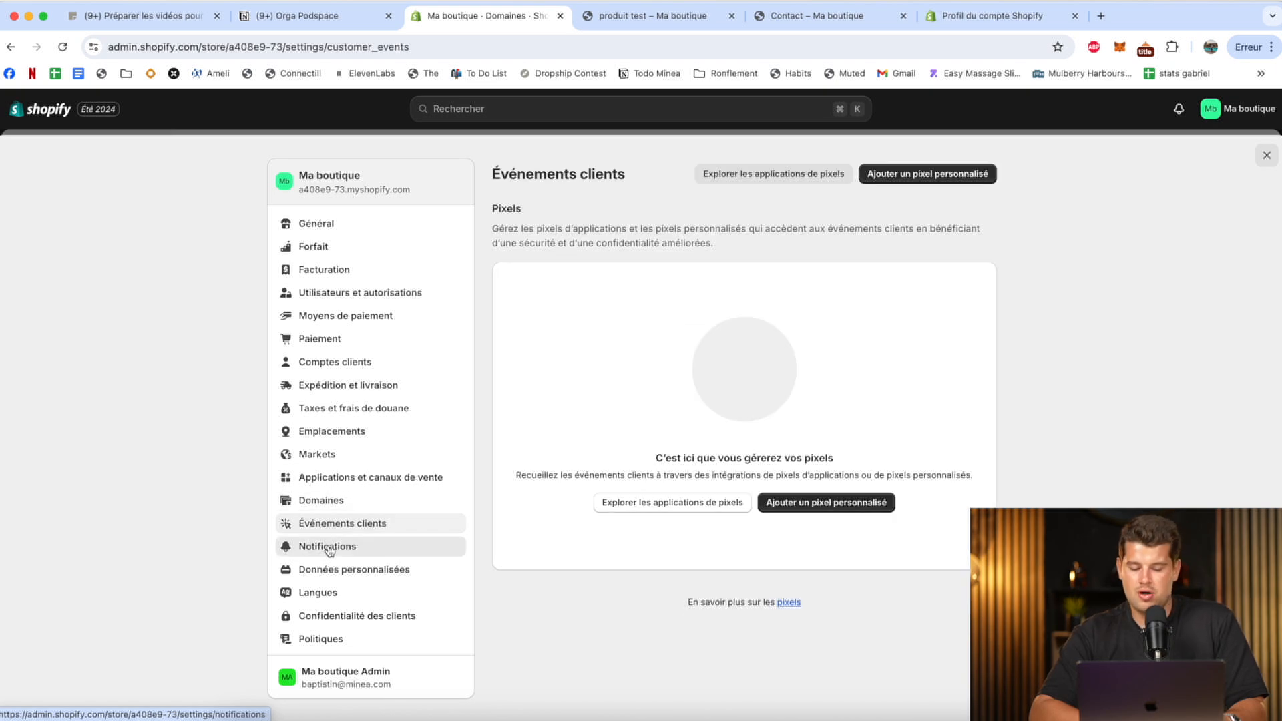
left_click(326, 546)
left_click(330, 571)
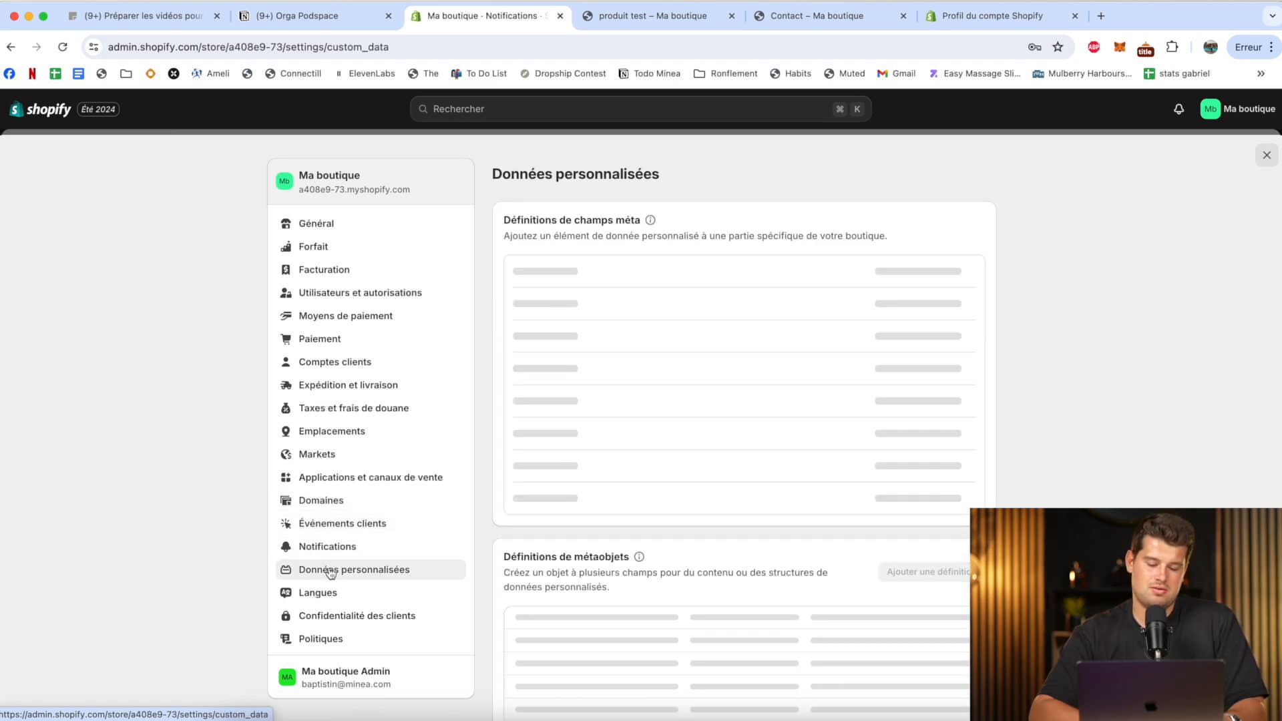
left_click(322, 593)
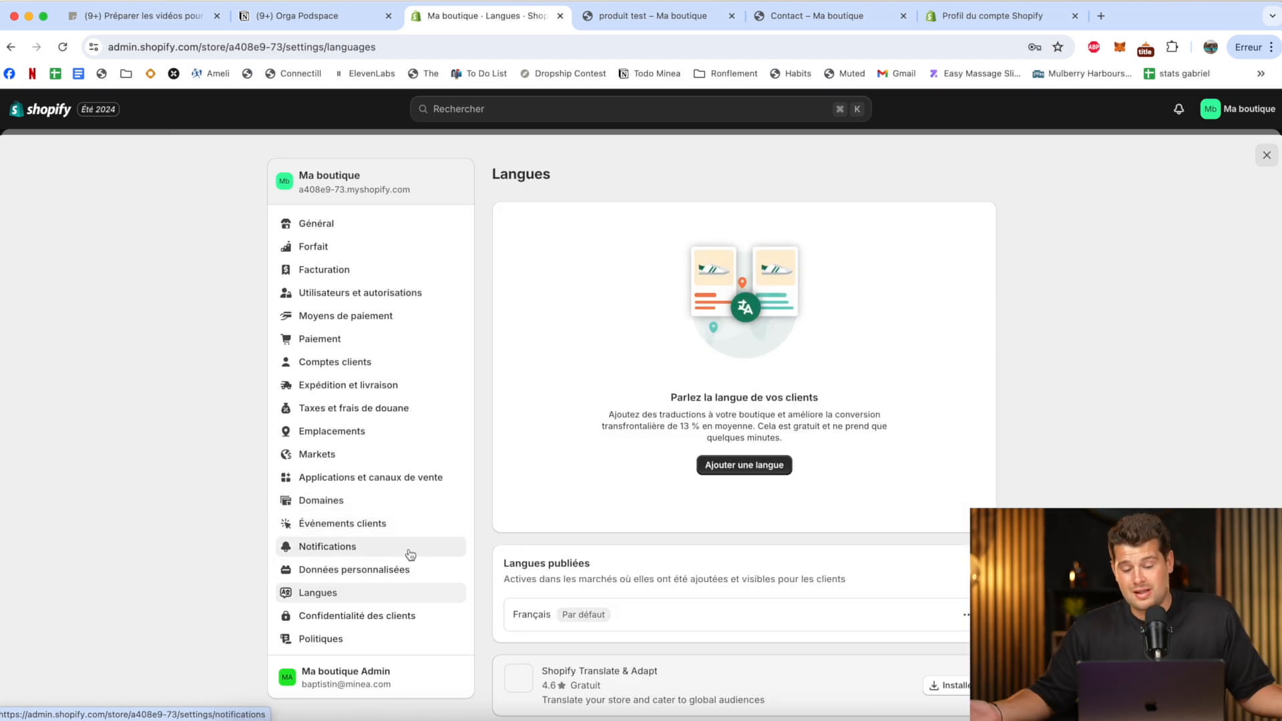
Review the default language choice for the store, keep français selected, and close the dialog without changes.
left_click(967, 616)
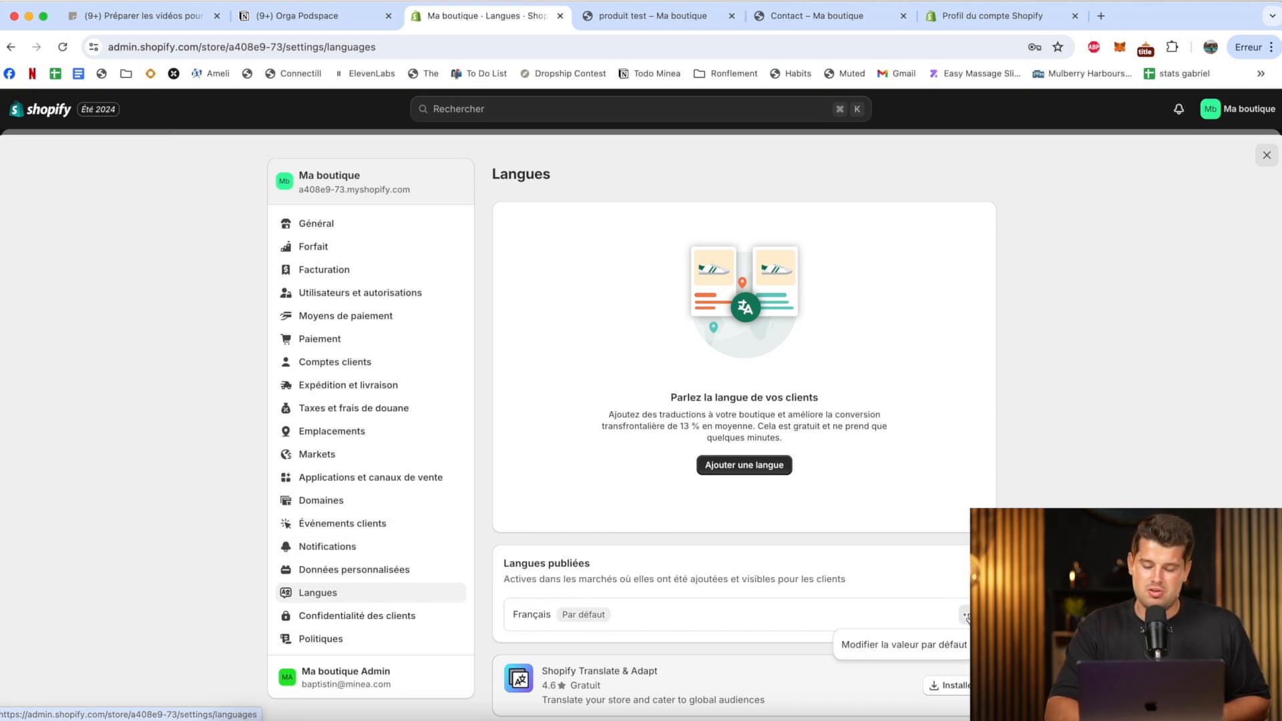
left_click(895, 646)
left_click(593, 356)
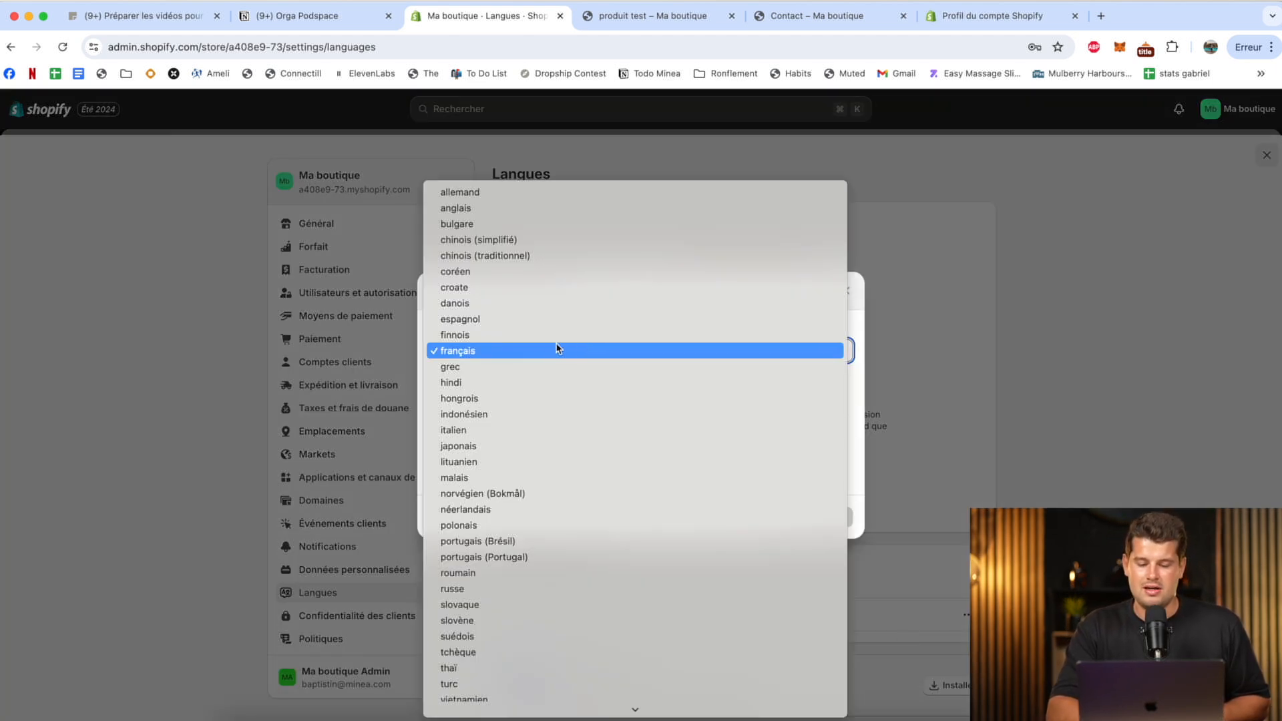
left_click(591, 357)
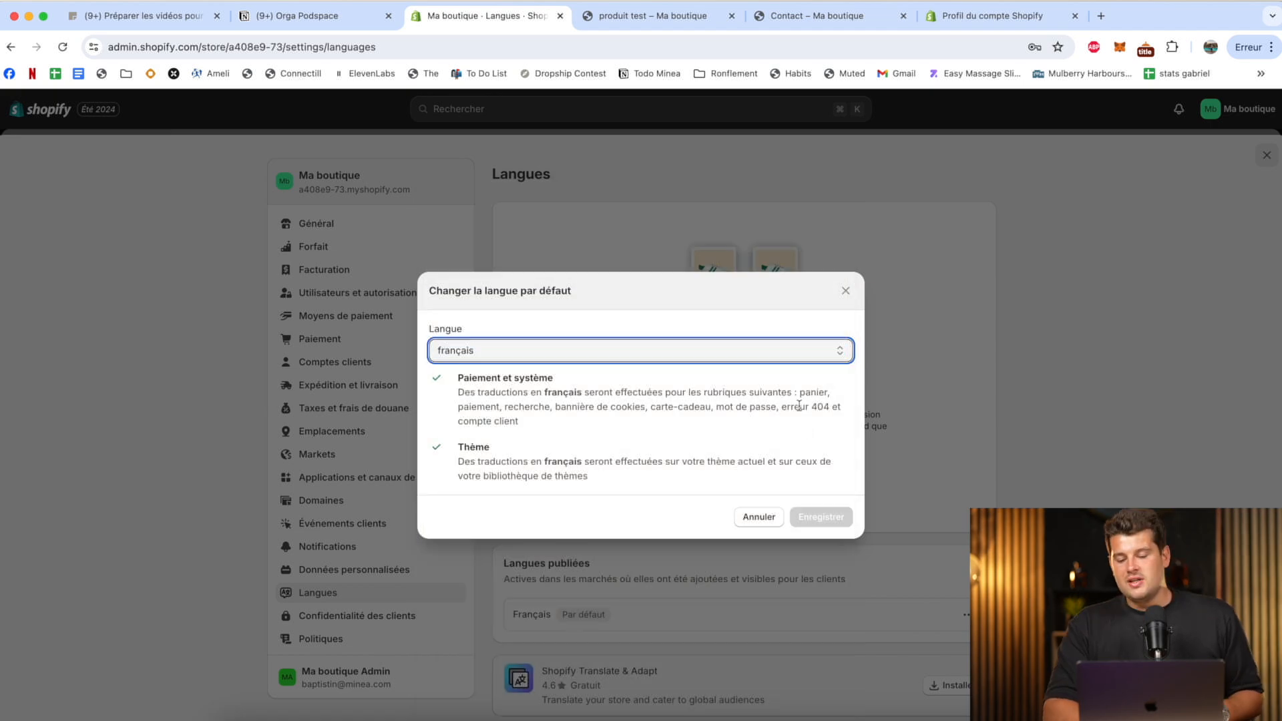
left_click(837, 517)
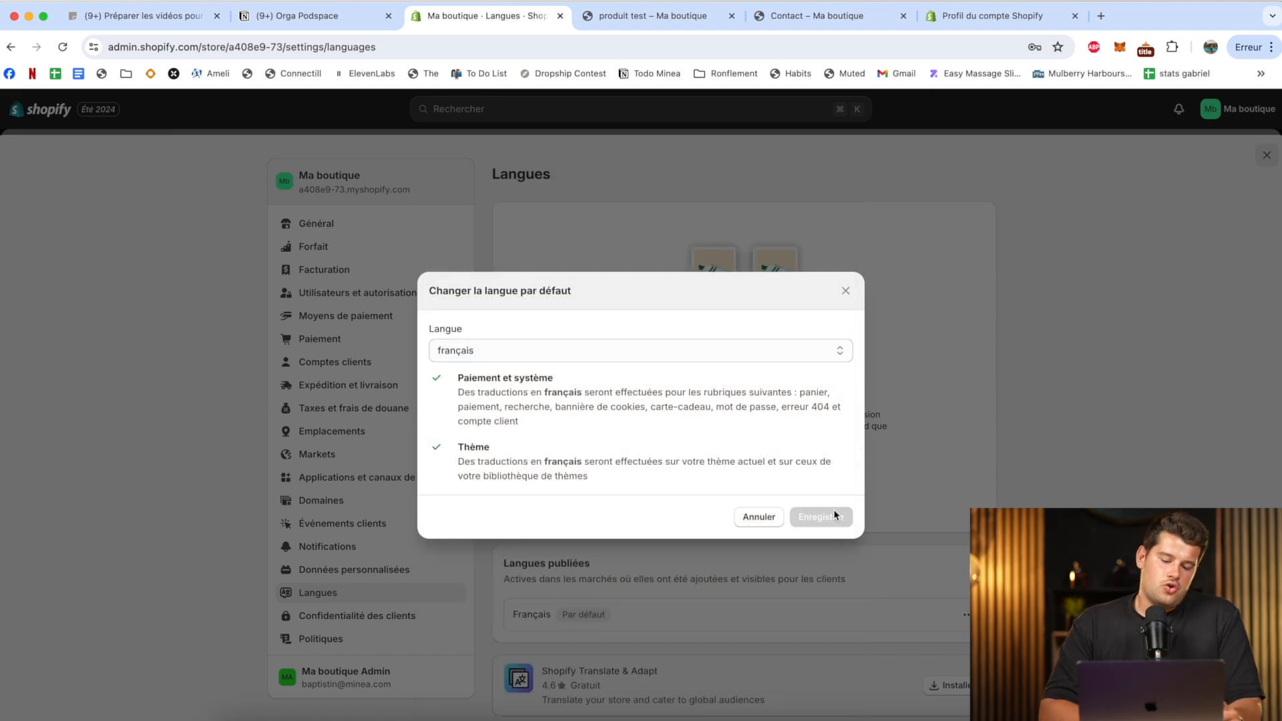
left_click(845, 290)
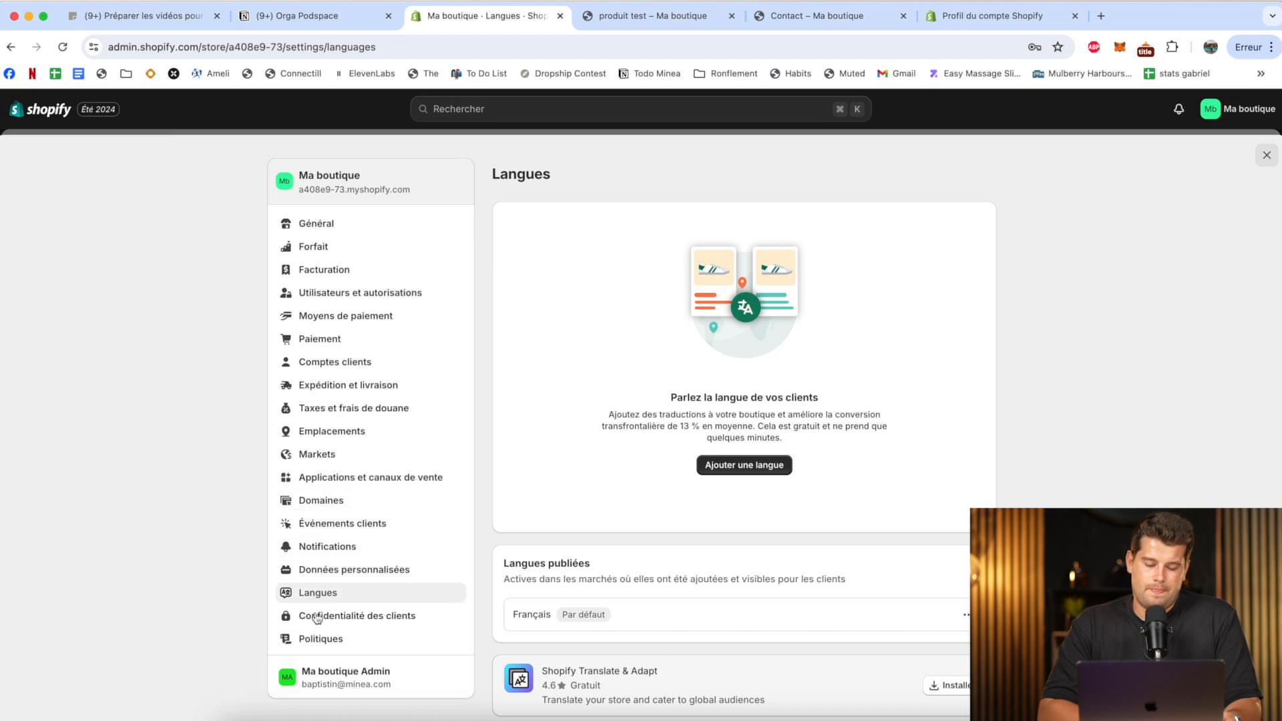
Open the store policies settings and look at the privacy policy editor, closing it without entering any text.
left_click(334, 648)
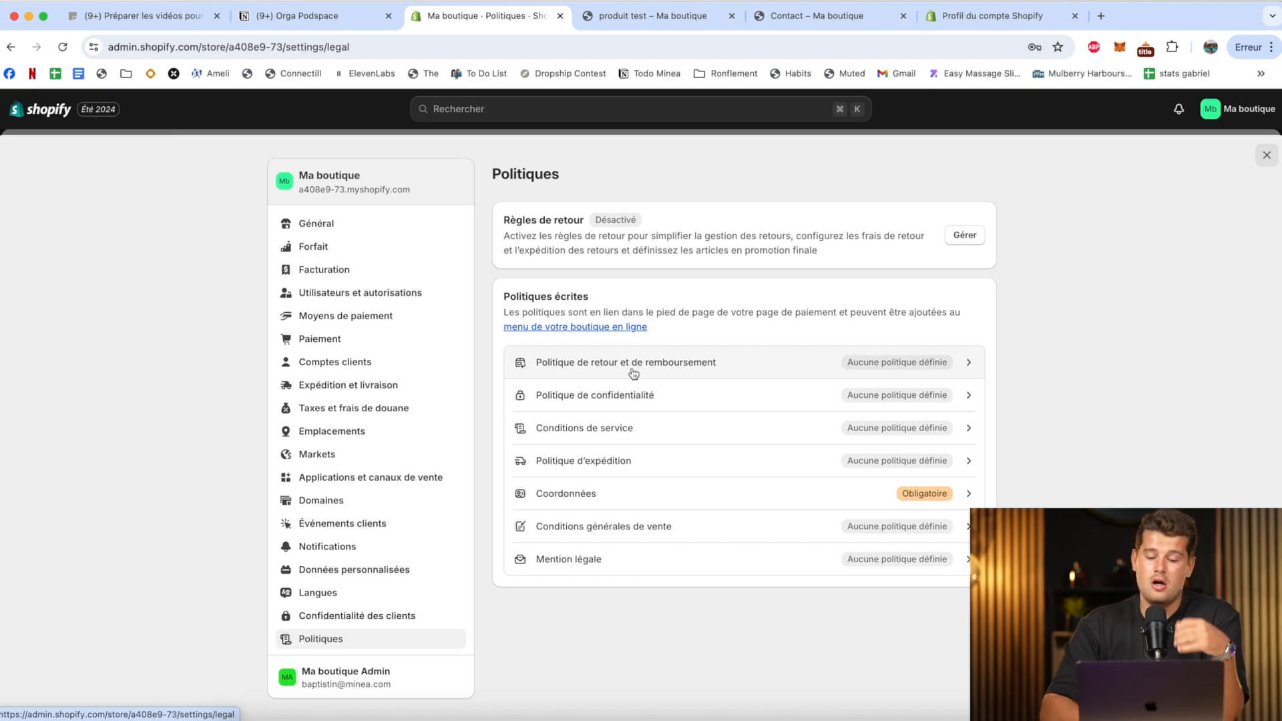
left_click(604, 406)
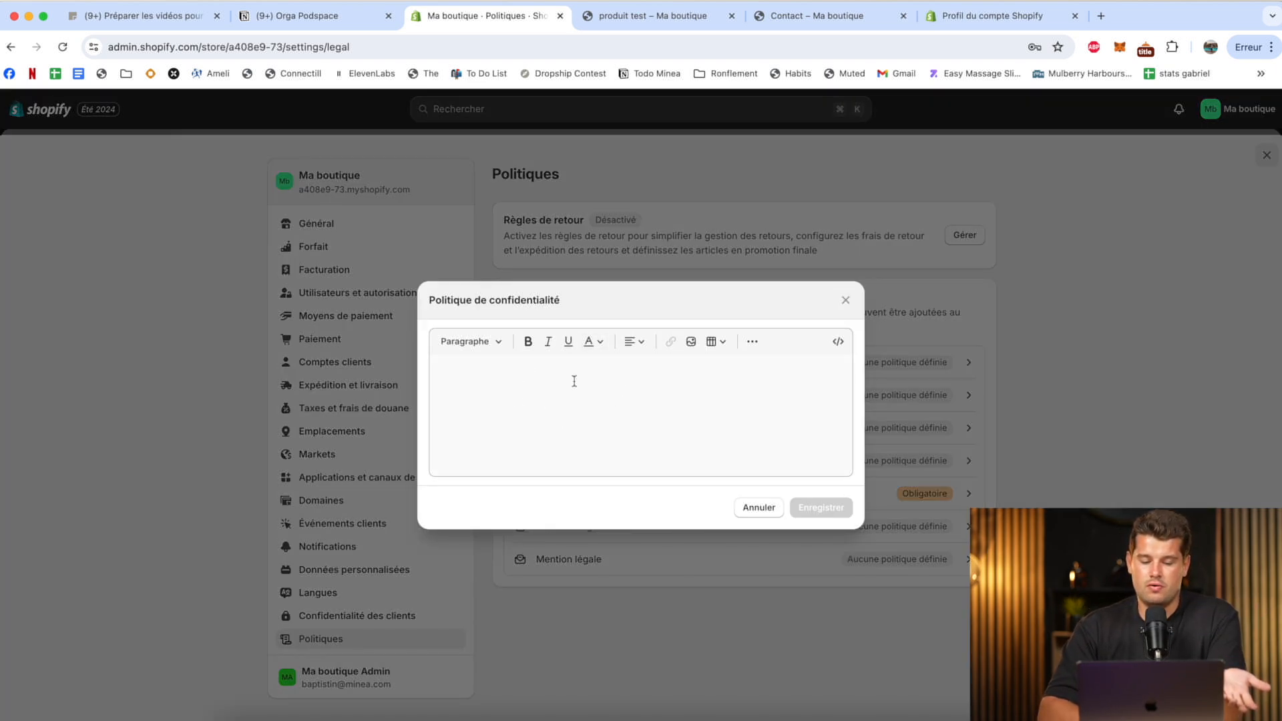
left_click(845, 300)
left_click(629, 402)
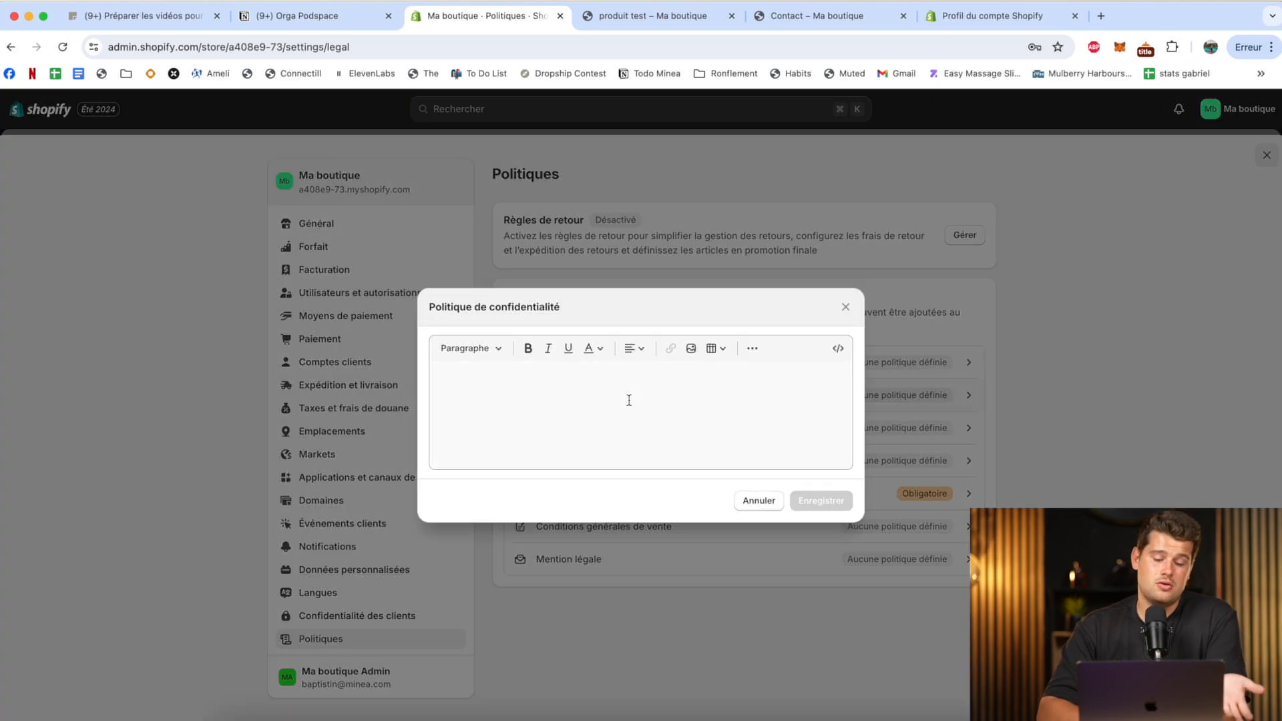
left_click(520, 400)
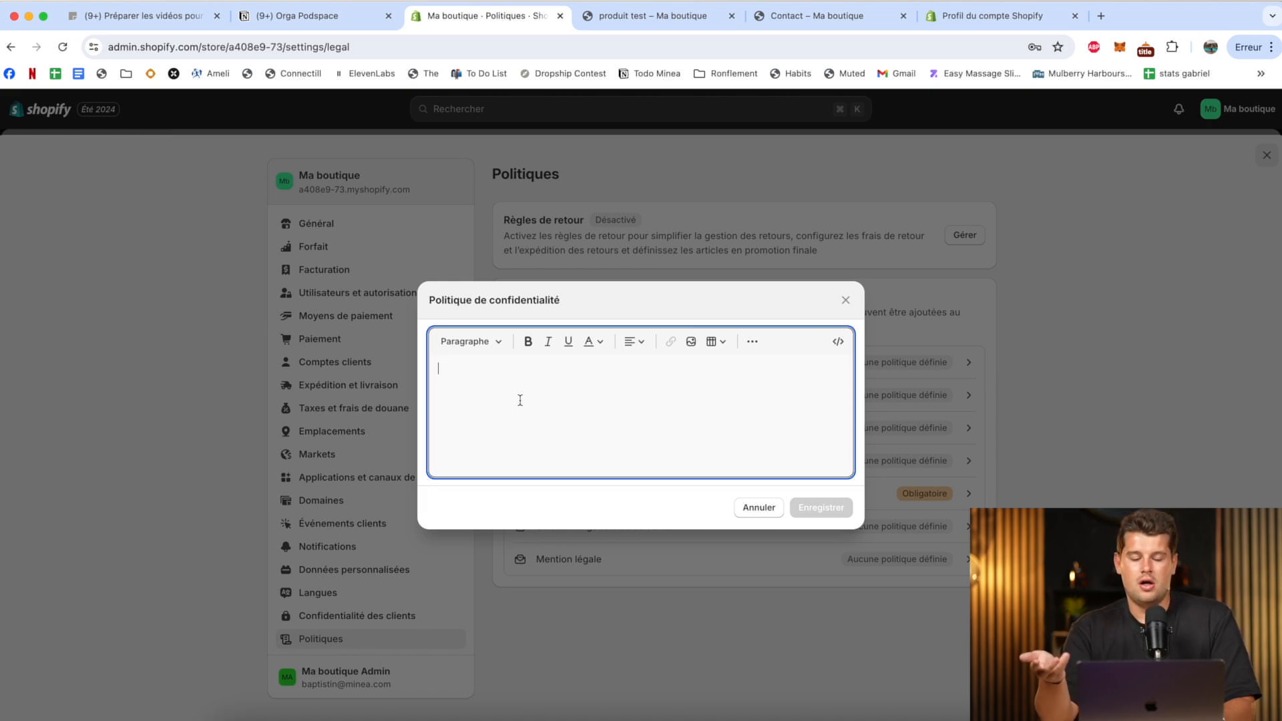
left_click(815, 514)
left_click(844, 302)
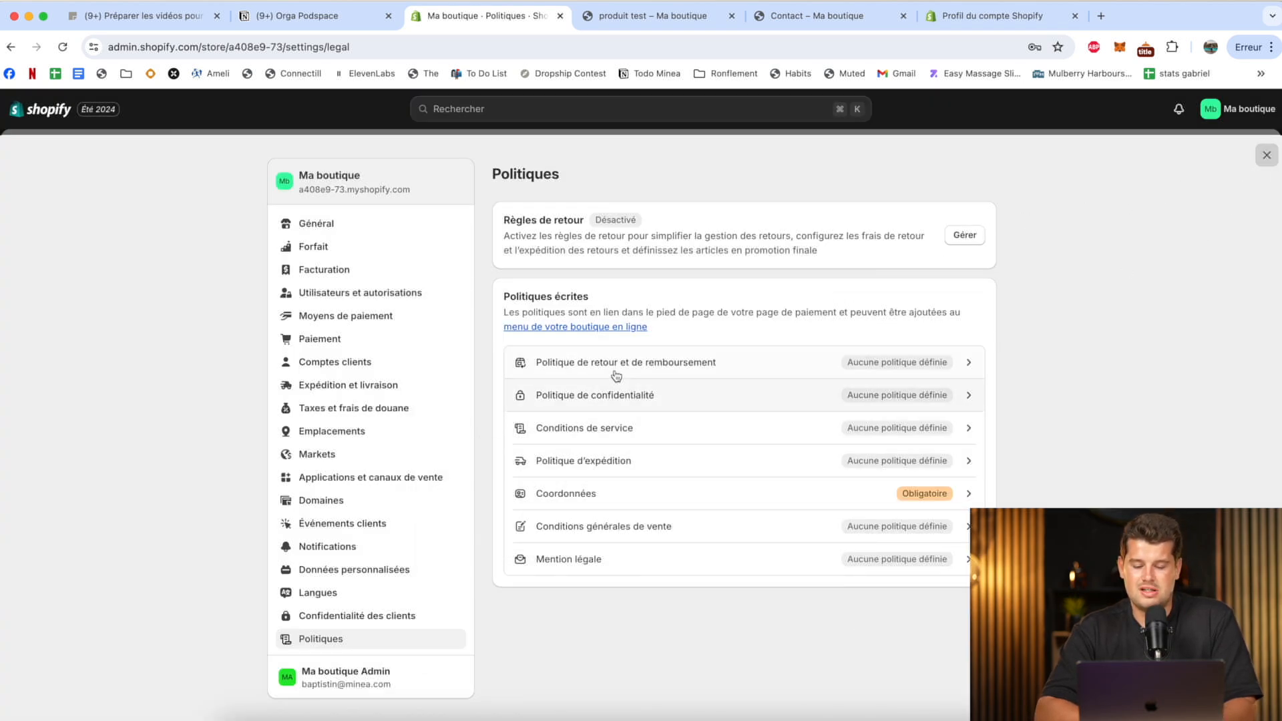
Save the placeholder text "fkbnefhehfehzfhefjef" as the privacy policy, and check the footer of the storefront's product page.
left_click(665, 390)
left_click(573, 384)
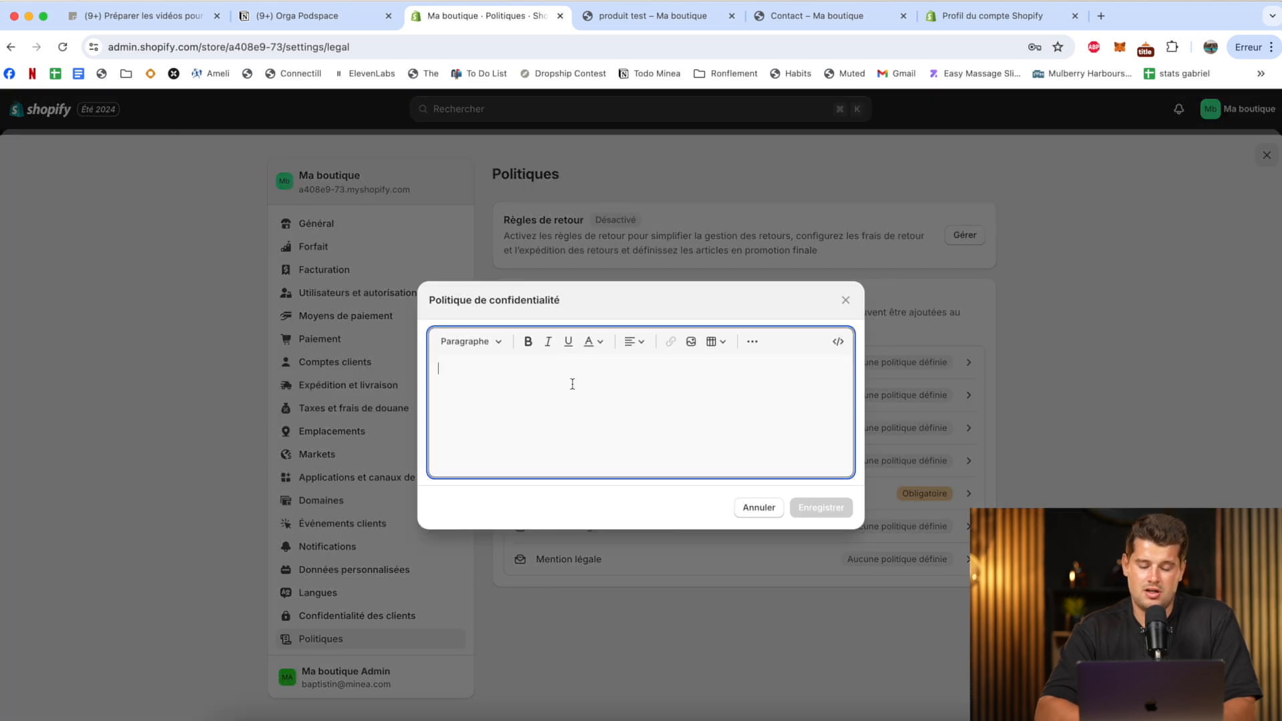
type("fkbnefhehfehzfhefjef")
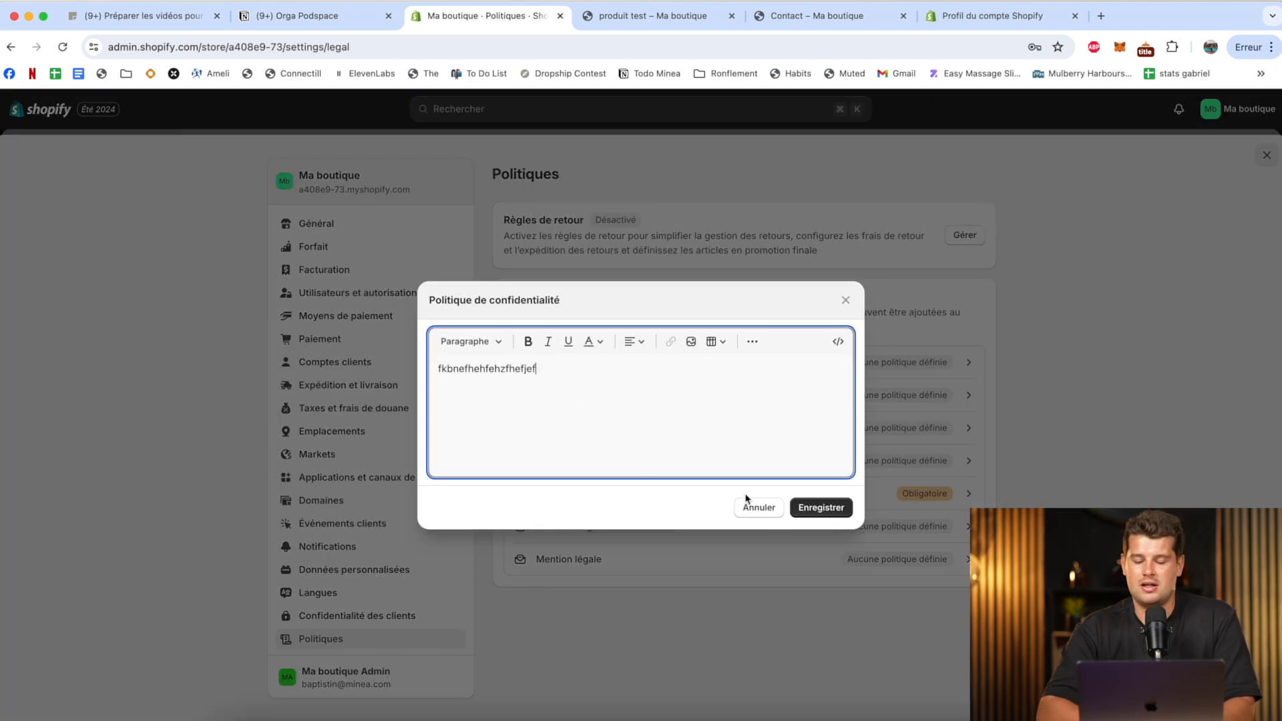
left_click(803, 511)
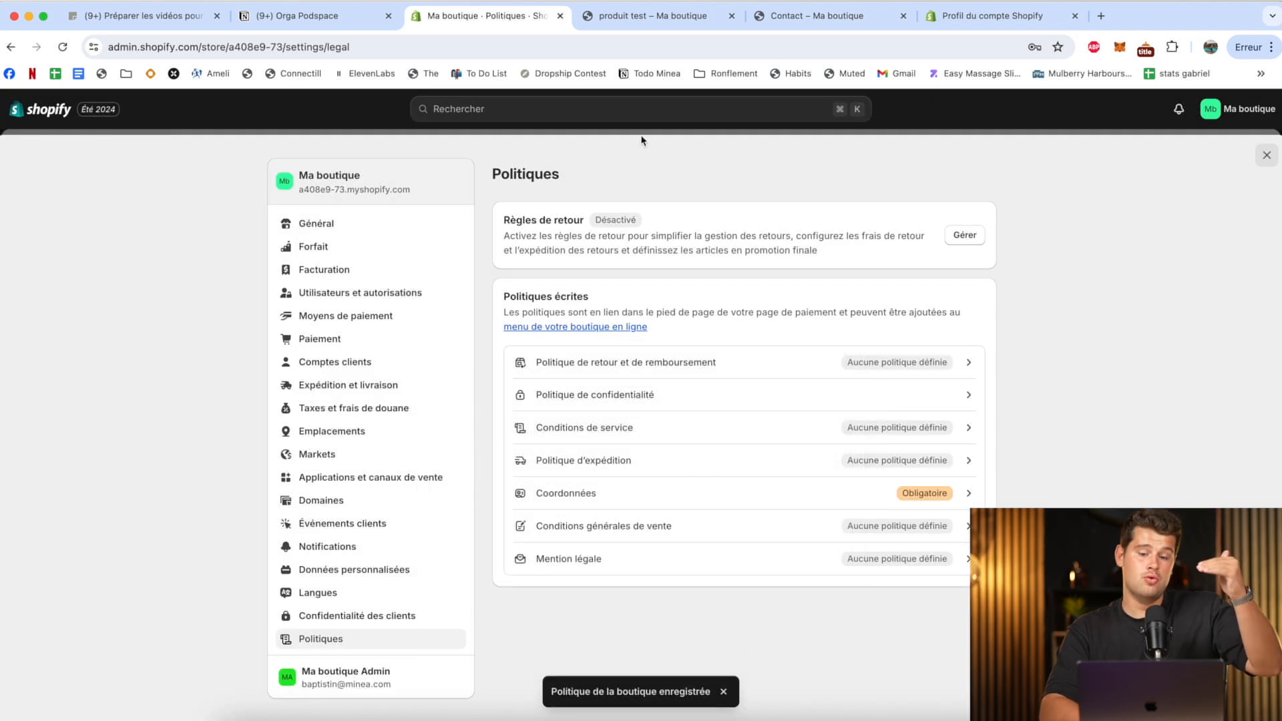
left_click(651, 16)
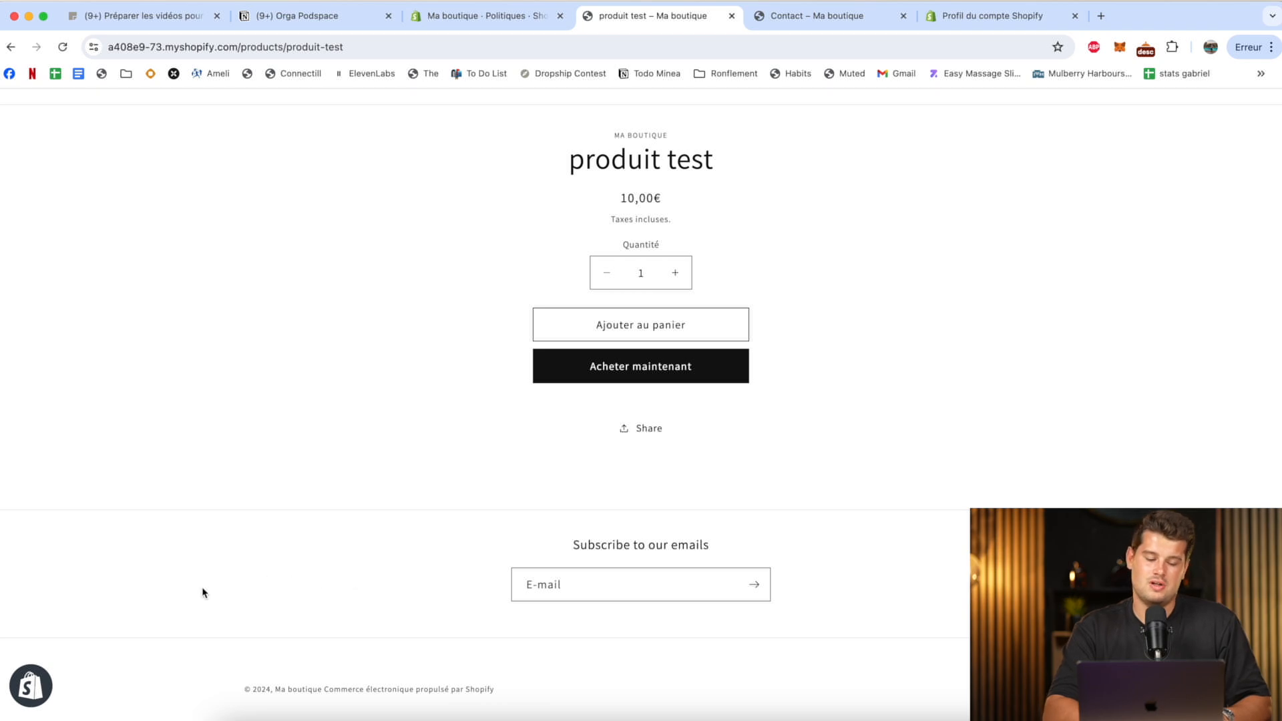
left_click(534, 19)
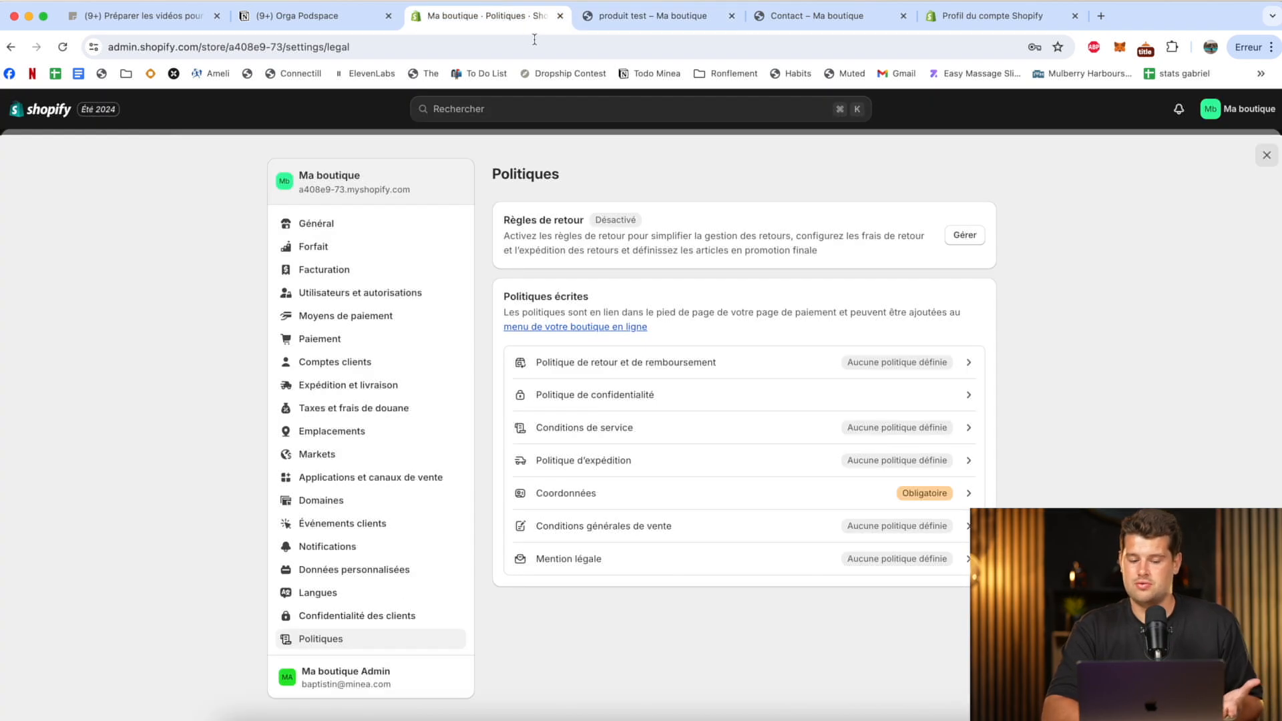
Save the placeholder text "efehfefjhoe" as the legal notice (Mention légale).
left_click(632, 555)
left_click(604, 453)
type("efehfefjhoejfojeofjejf")
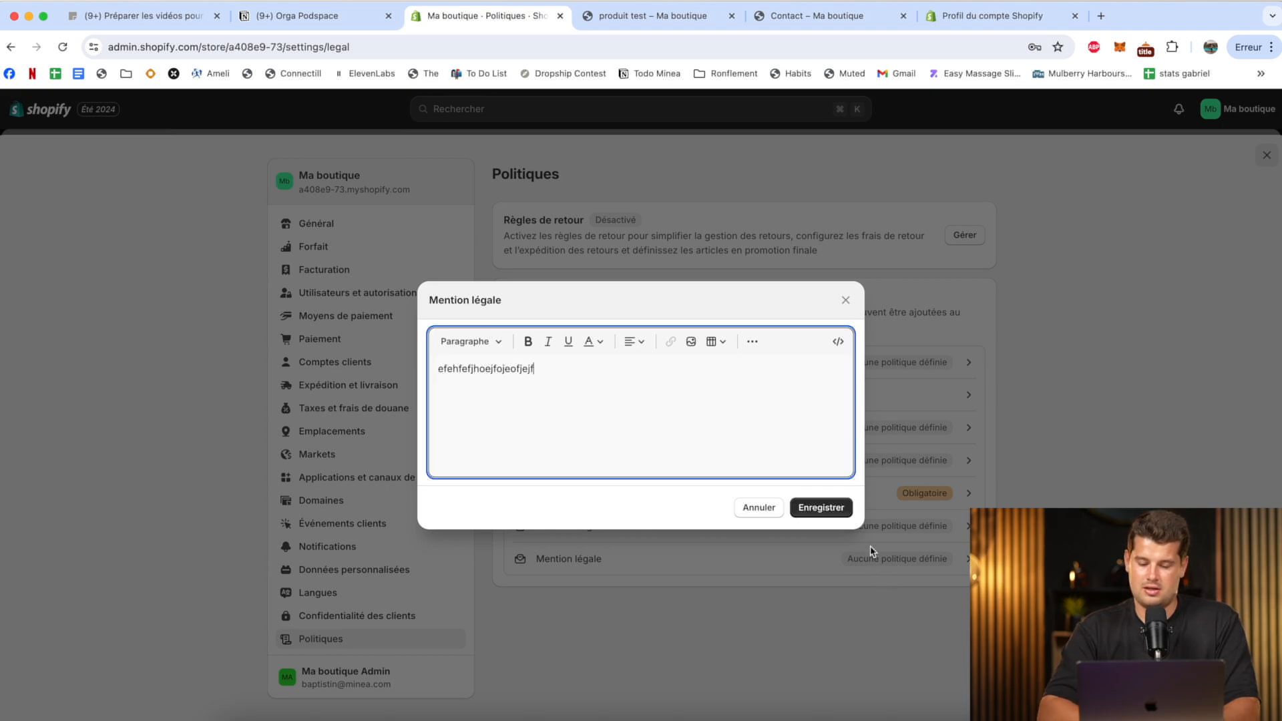
left_click(834, 512)
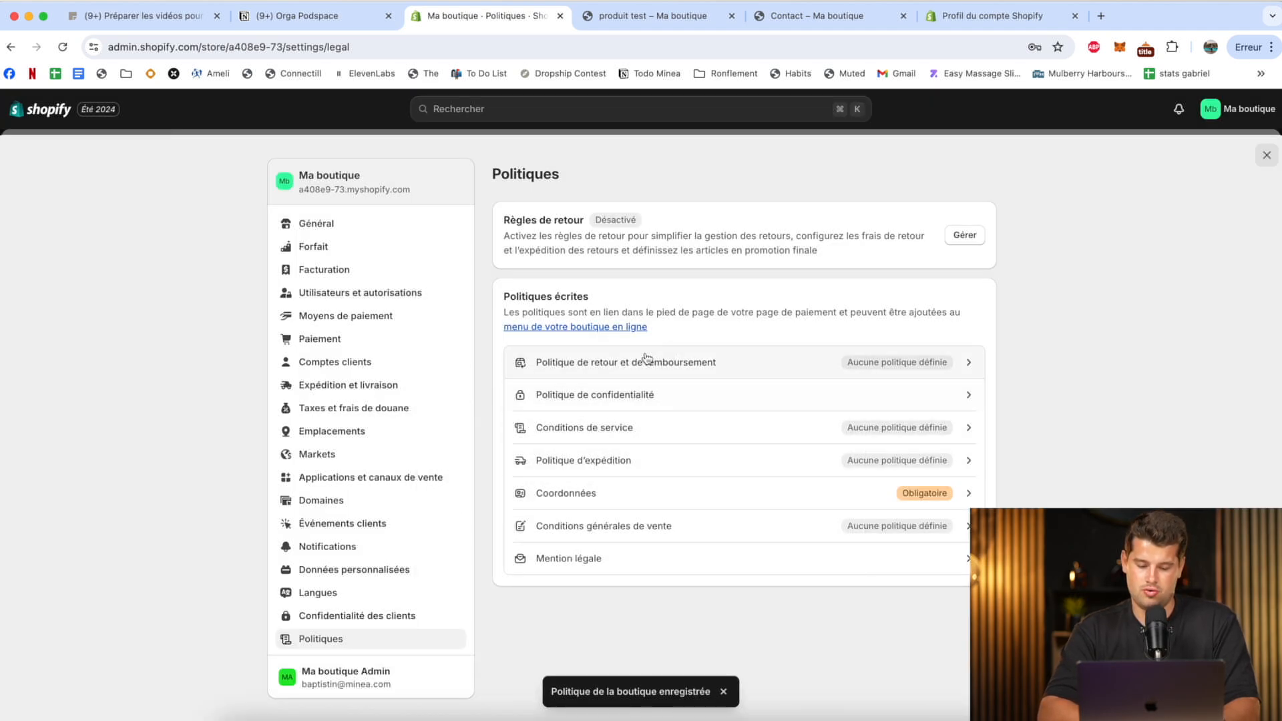
Save the placeholder text "bfkjehkehfkehfkheihf" as the general terms of sale (Conditions générales de vente), and leave the settings.
left_click(668, 526)
type("bfkjehkehfkehfkjehfk")
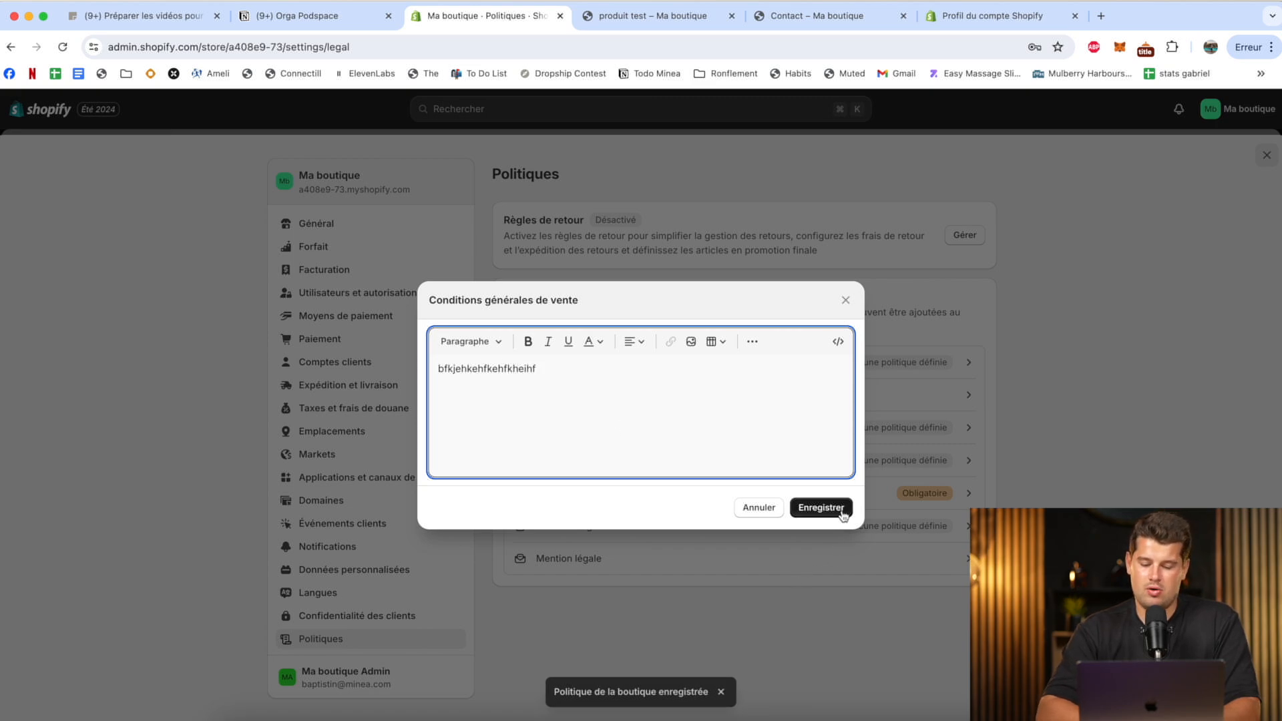
left_click(841, 514)
left_click(1267, 155)
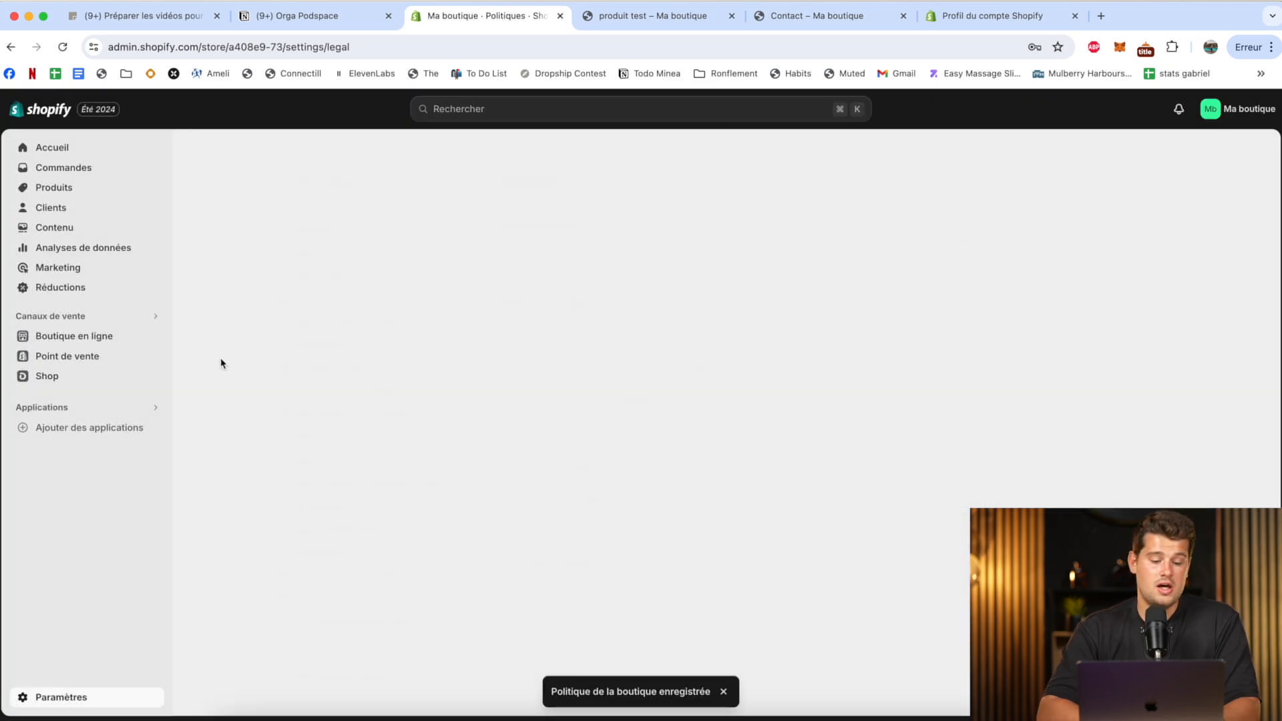
Open the footer menu (Menu pied de page) in the online store navigation and remove its Recherche item.
left_click(73, 447)
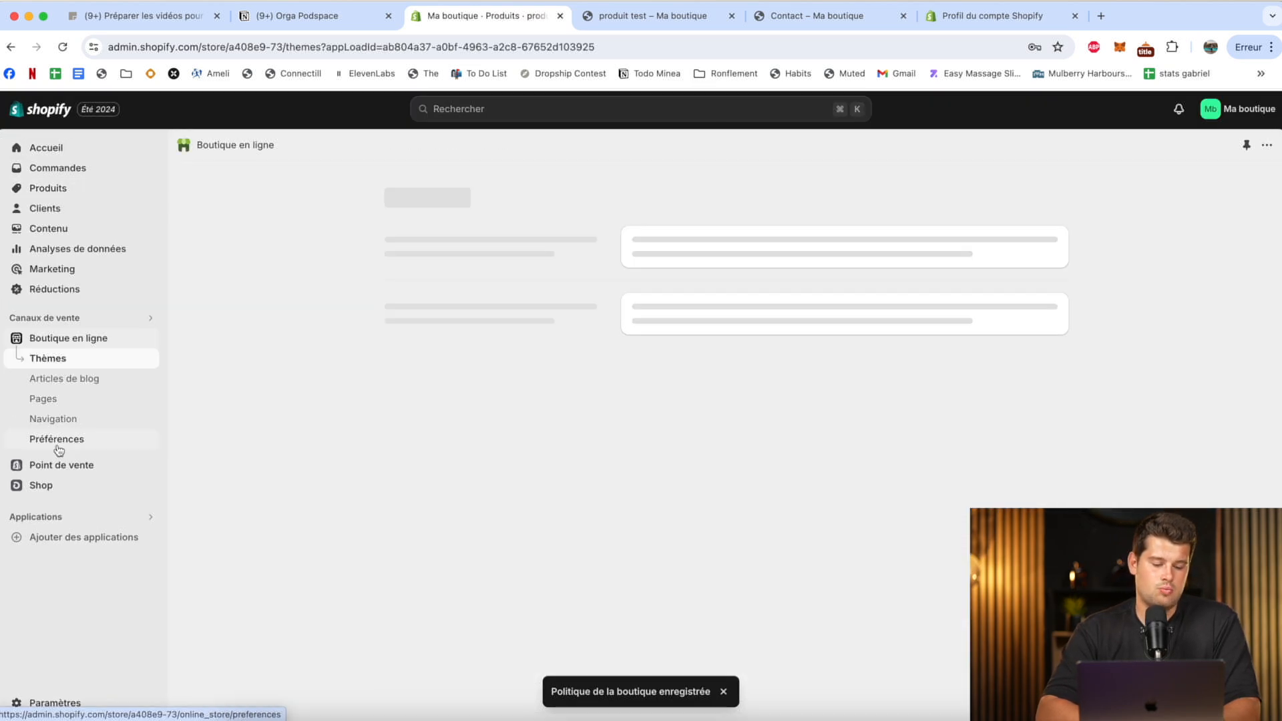
left_click(54, 419)
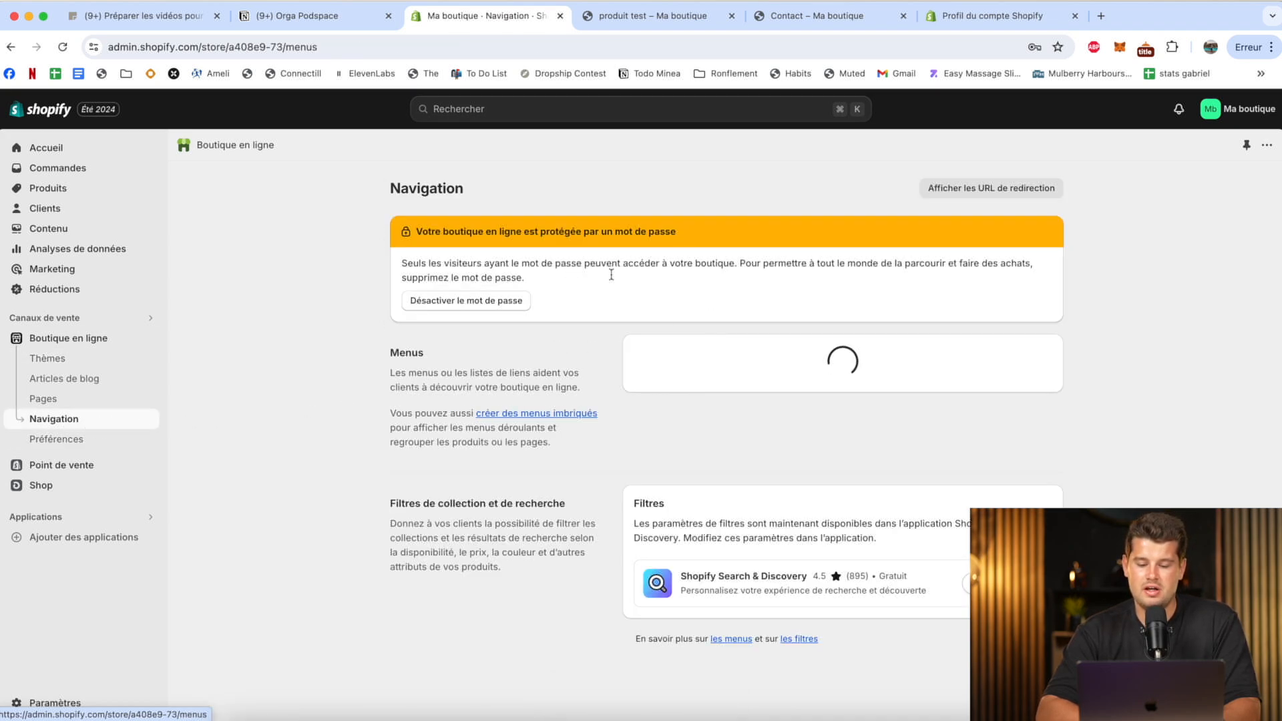
left_click(685, 412)
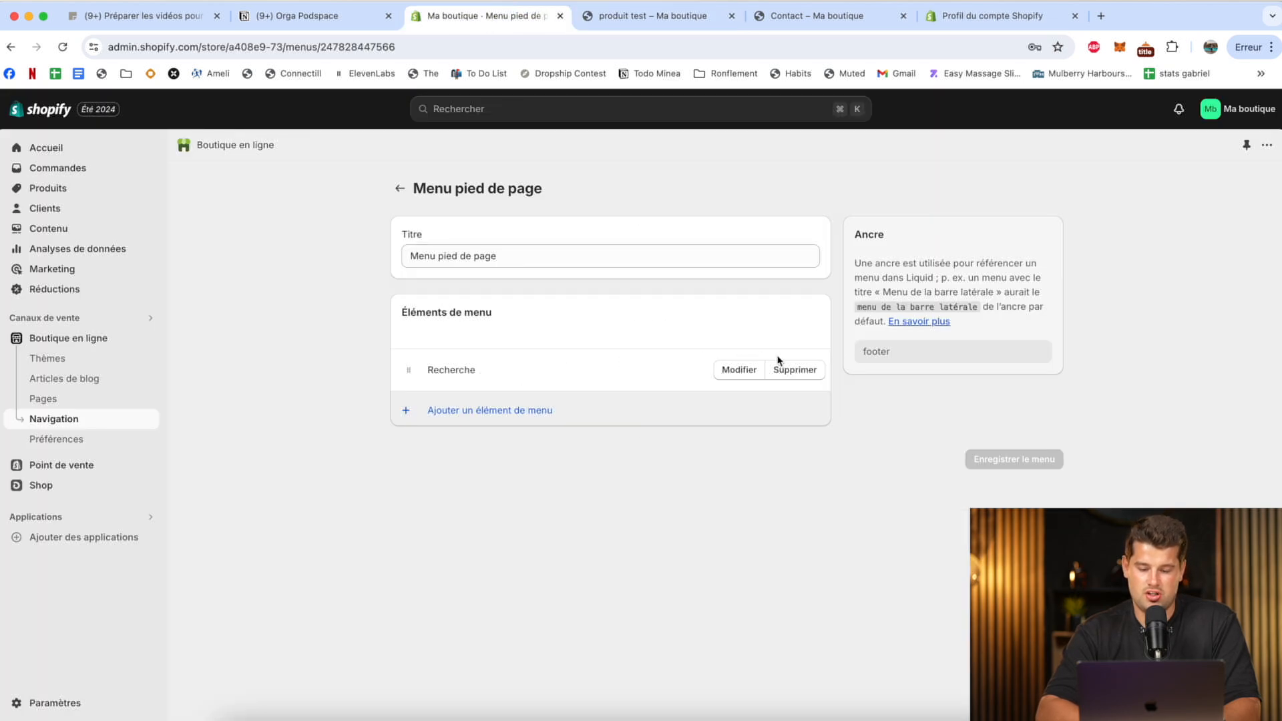
left_click(795, 369)
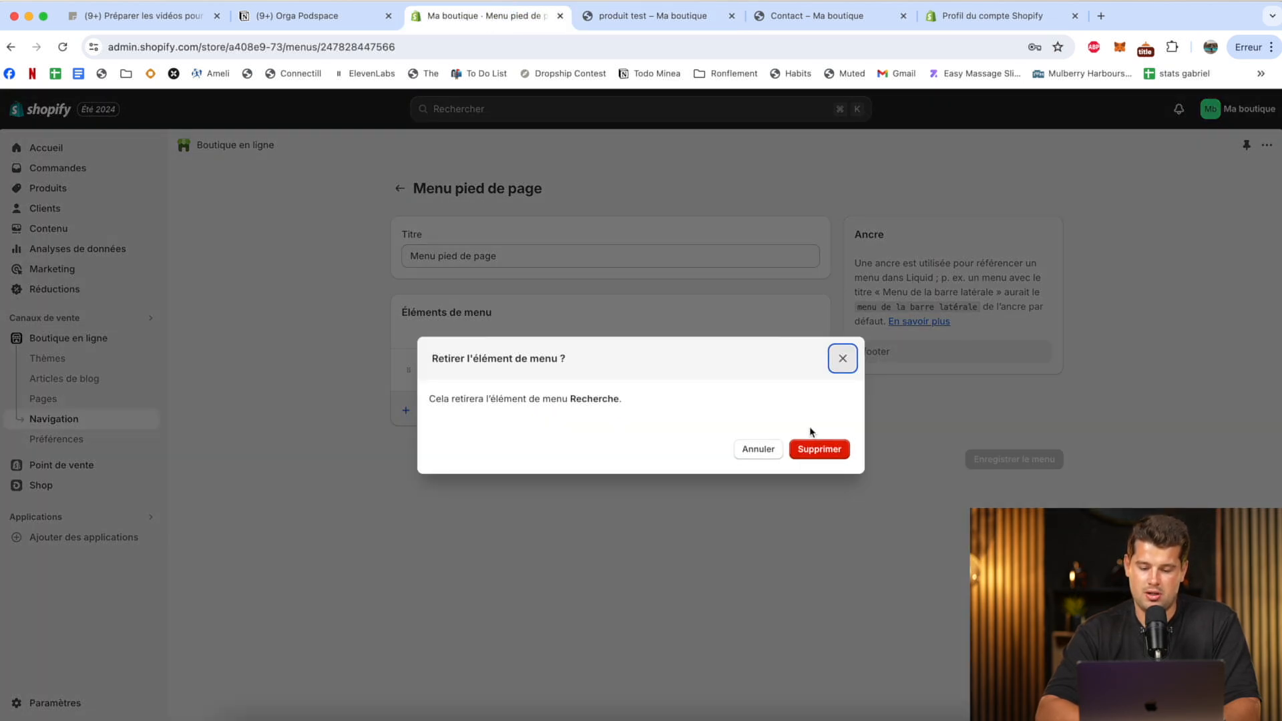
left_click(815, 446)
Add a footer menu item named "Mentions légales" that links to the Legal Notice policy.
left_click(485, 428)
key("Tab")
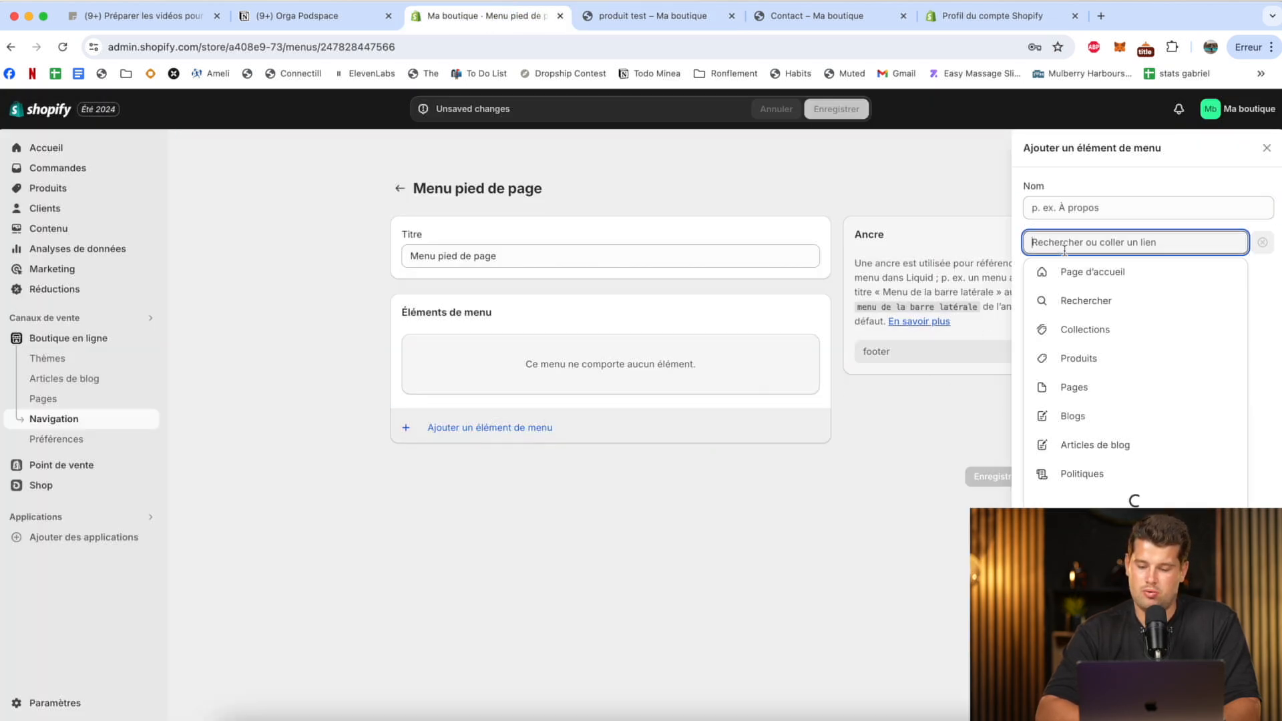
left_click(1096, 474)
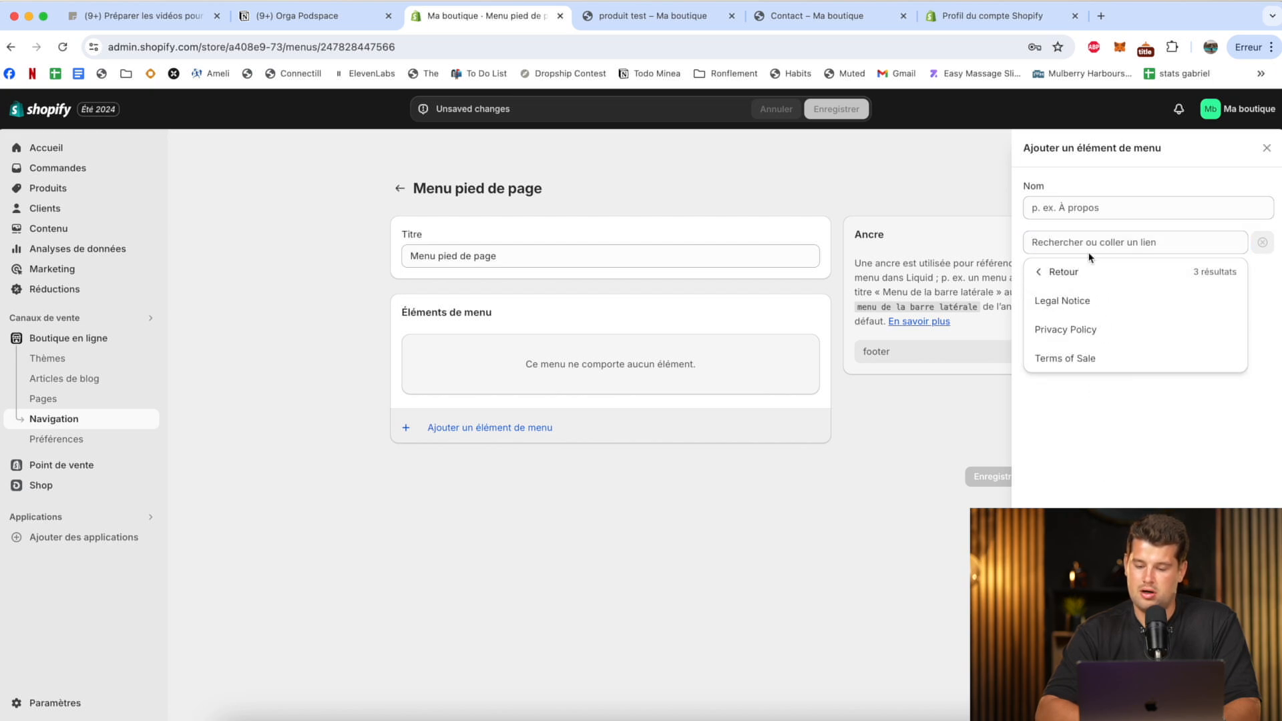
left_click(1071, 300)
type("Mentions")
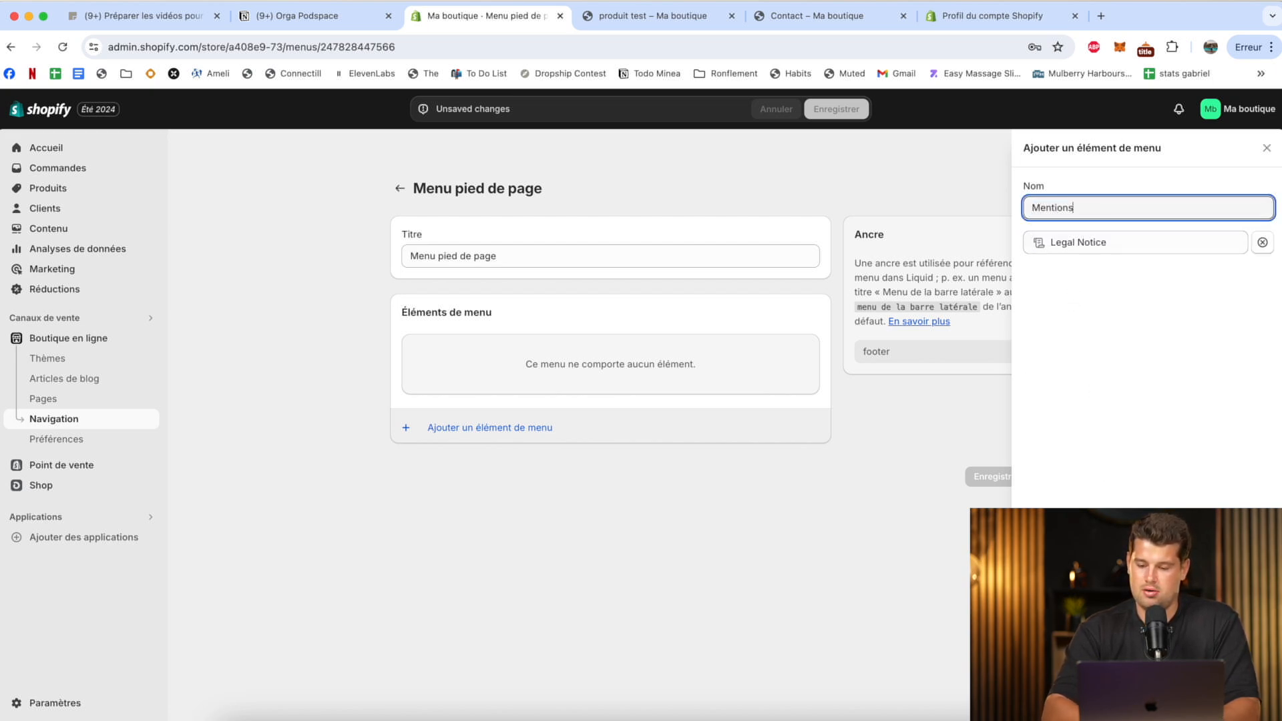
type(" légales")
key("Return")
Add a footer menu item named "Politique de confidentialité" that links to the Privacy Policy.
left_click(530, 410)
left_click(1088, 243)
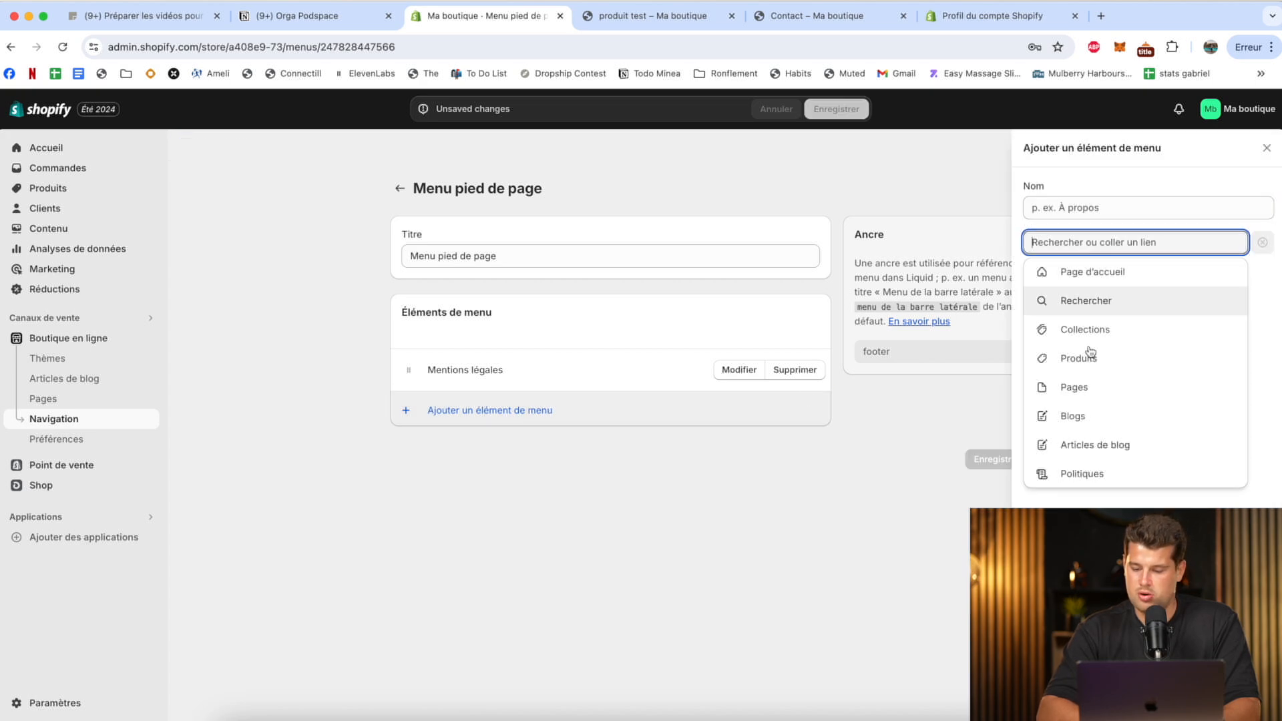
left_click(1082, 472)
left_click(1100, 332)
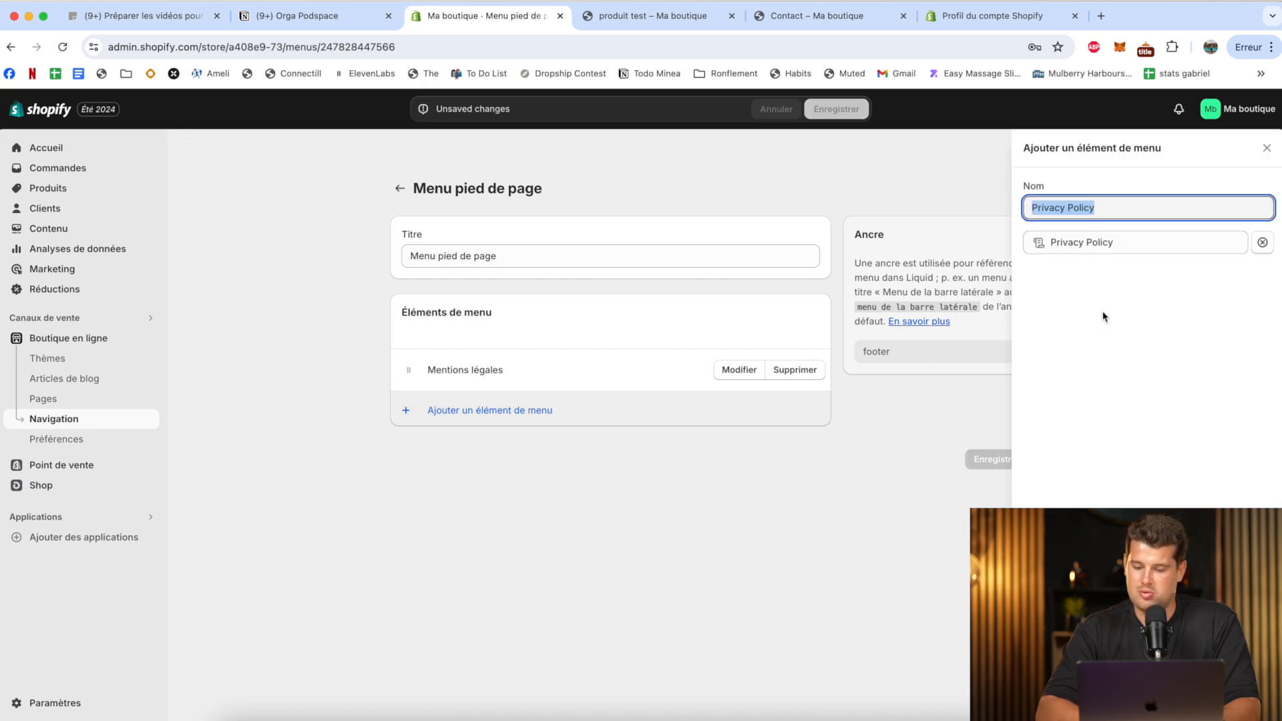
type("Politique de co")
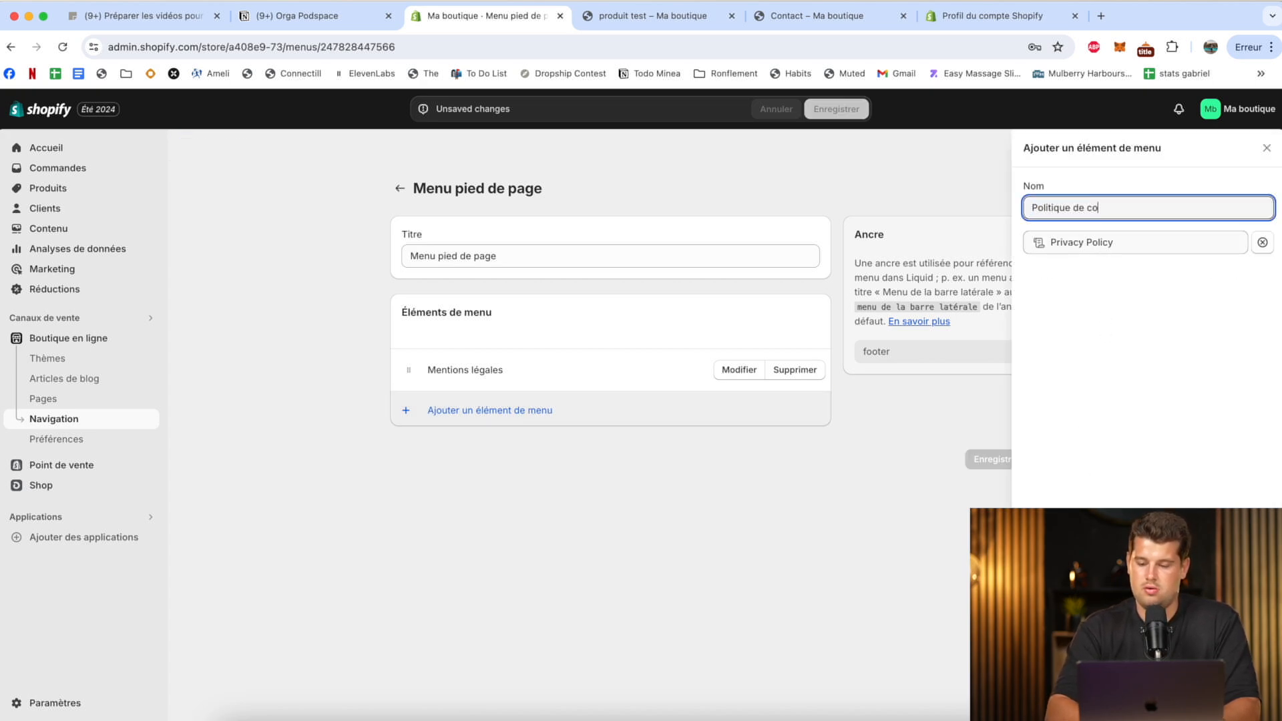
type("nfidentialité")
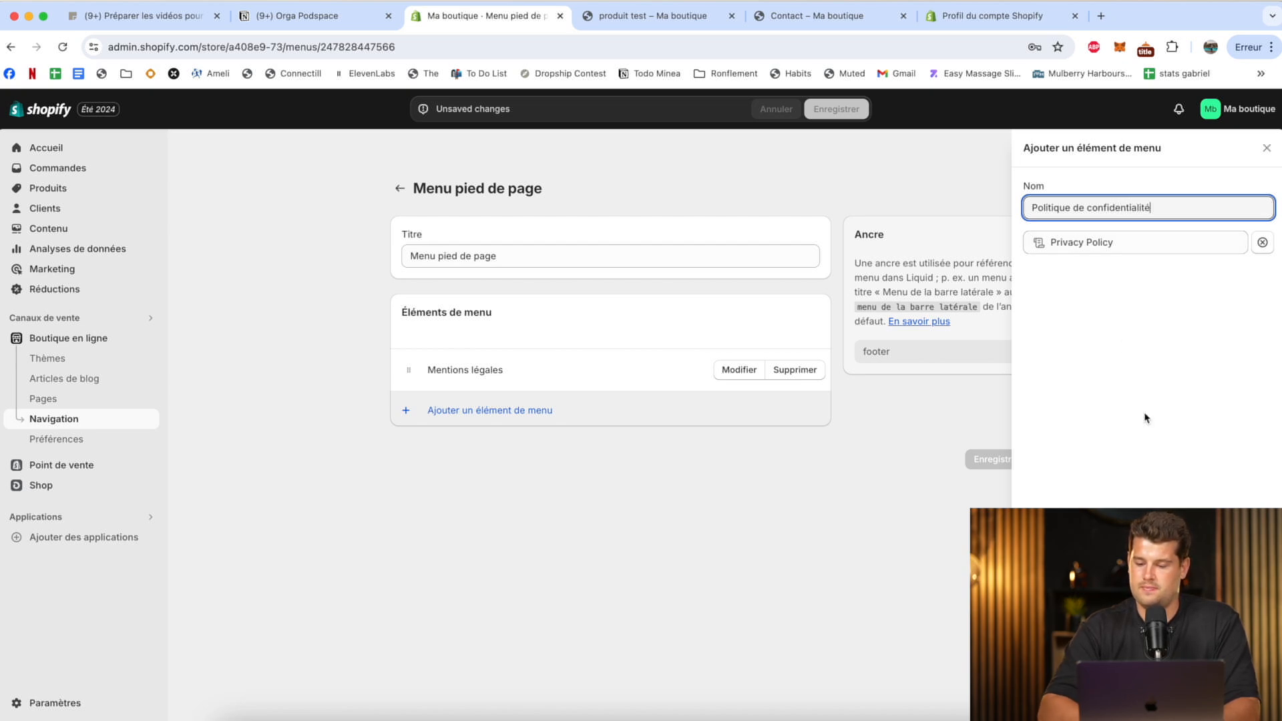
key("Return")
Add a footer menu item named "Conditions générales de vente" that links to the Terms of Sale policy.
left_click(534, 459)
left_click(1114, 241)
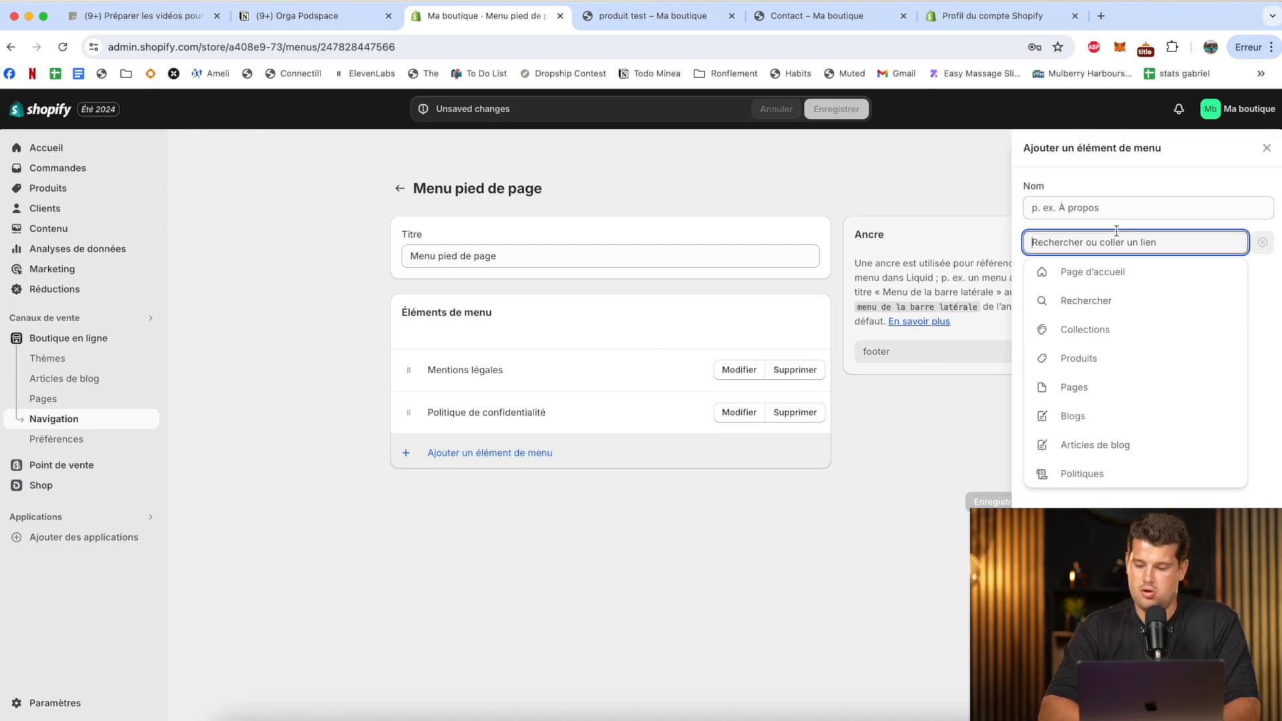
left_click(1082, 474)
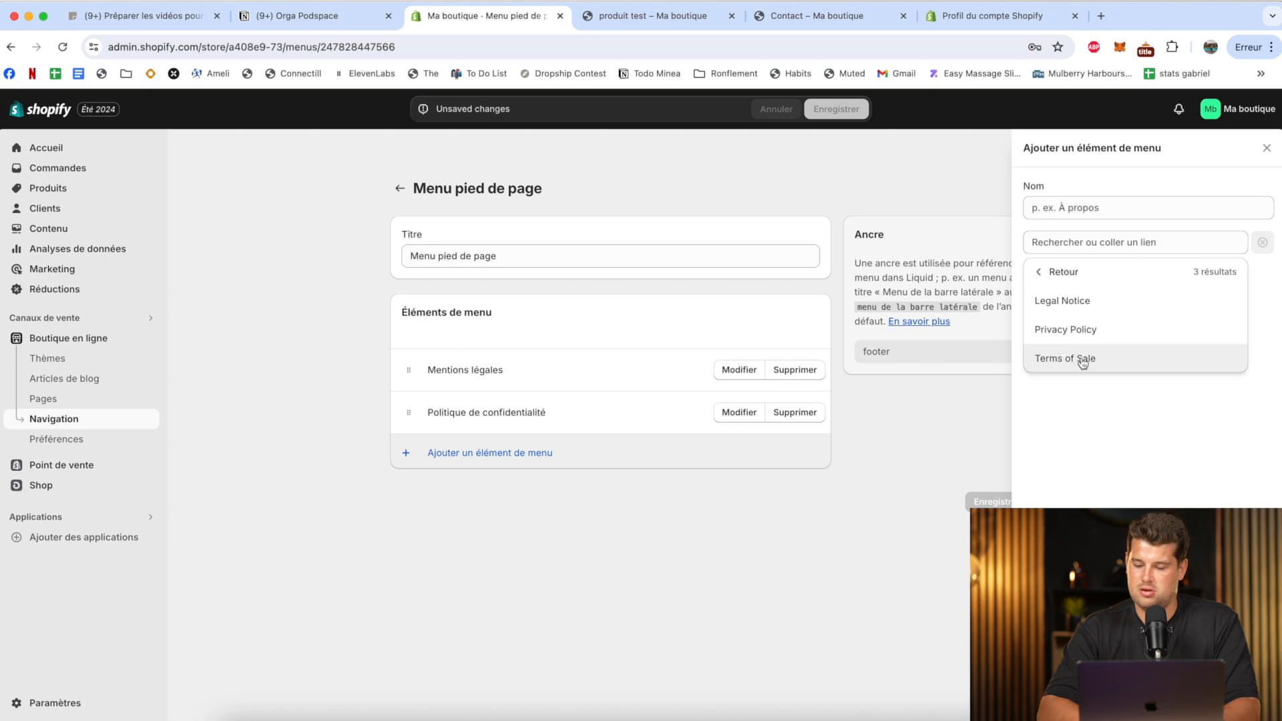
left_click(1081, 359)
type("Conditions")
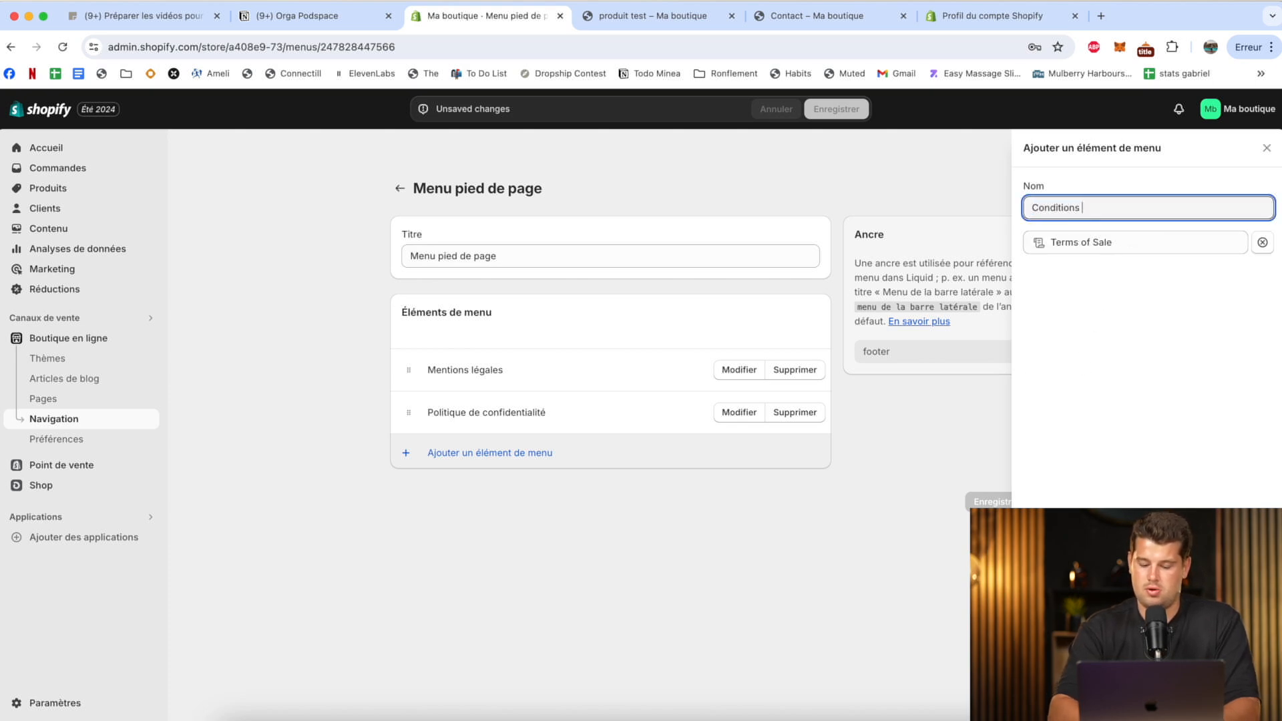
type(" générales de vente")
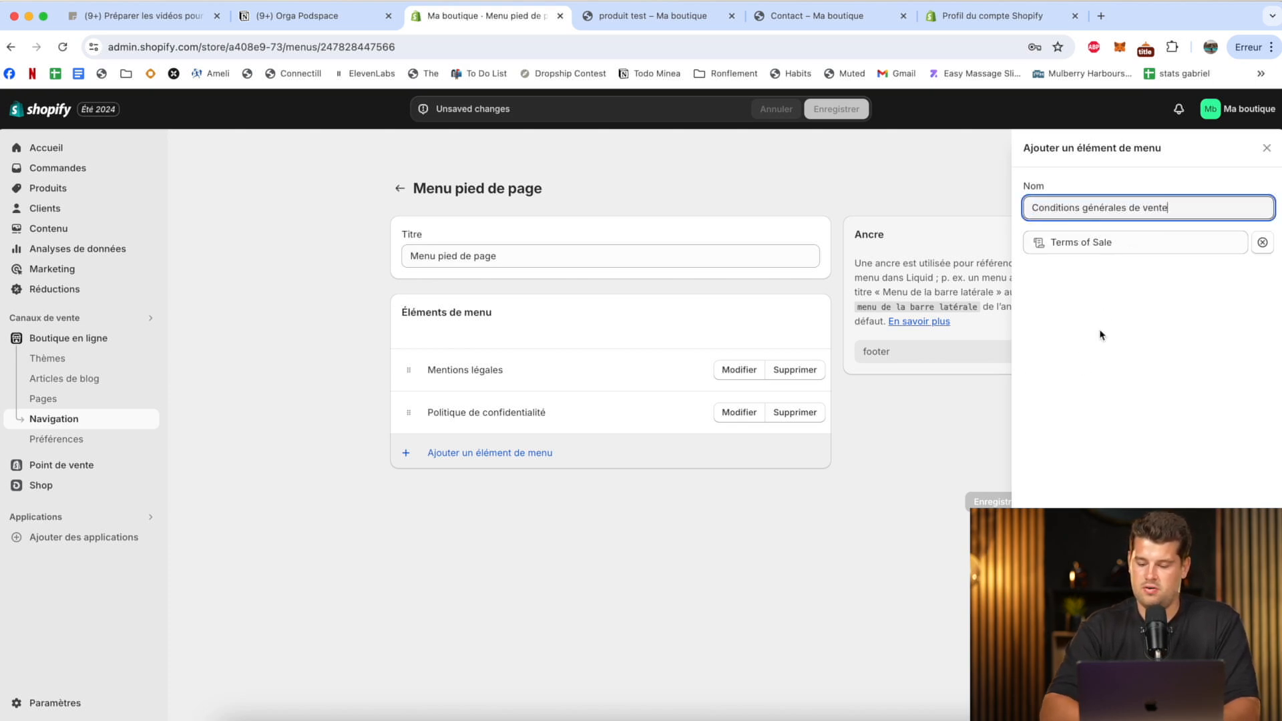
key("Return")
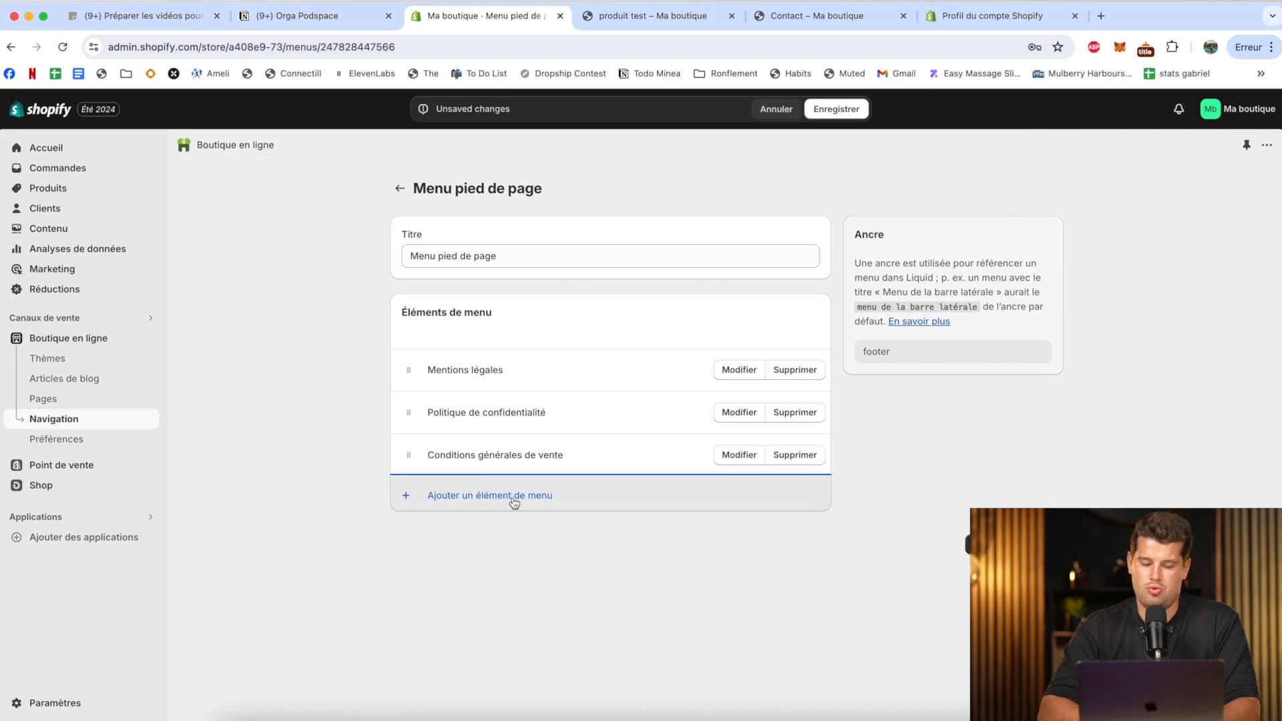
Add the Contact page to the footer menu under the name "Contact" and save the menu.
left_click(458, 494)
left_click(1177, 242)
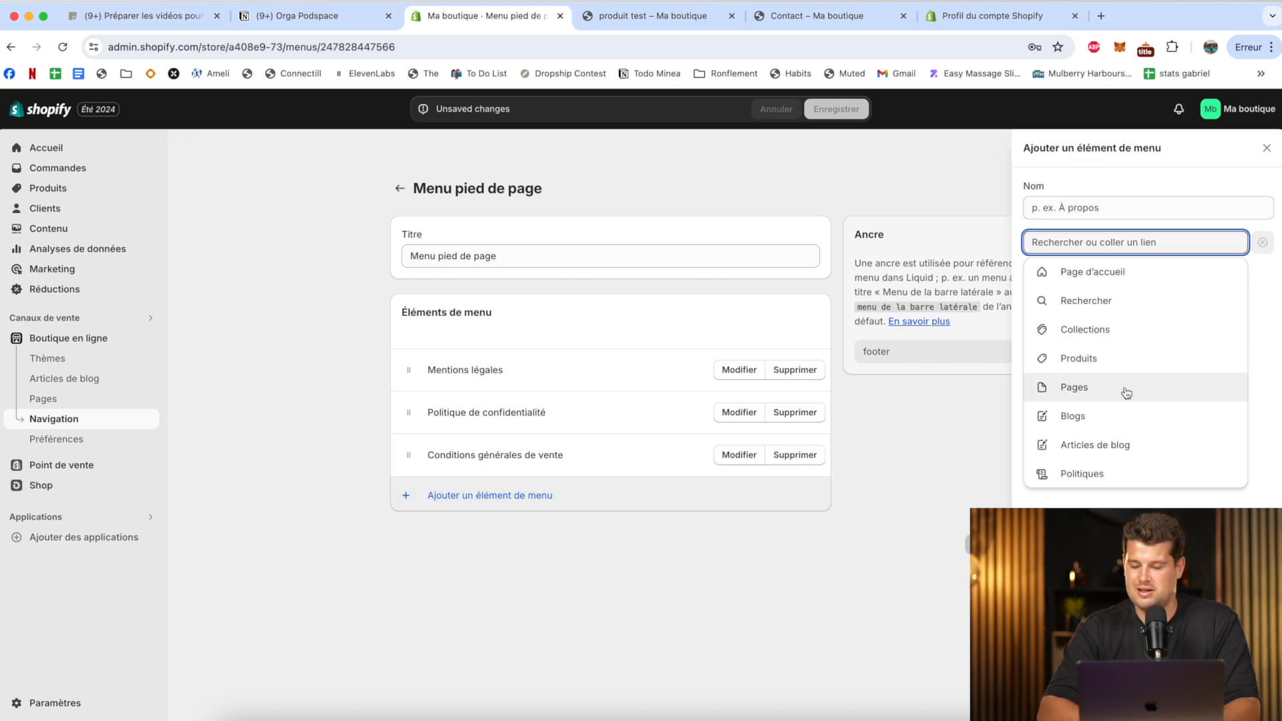
left_click(1125, 392)
left_click(1117, 306)
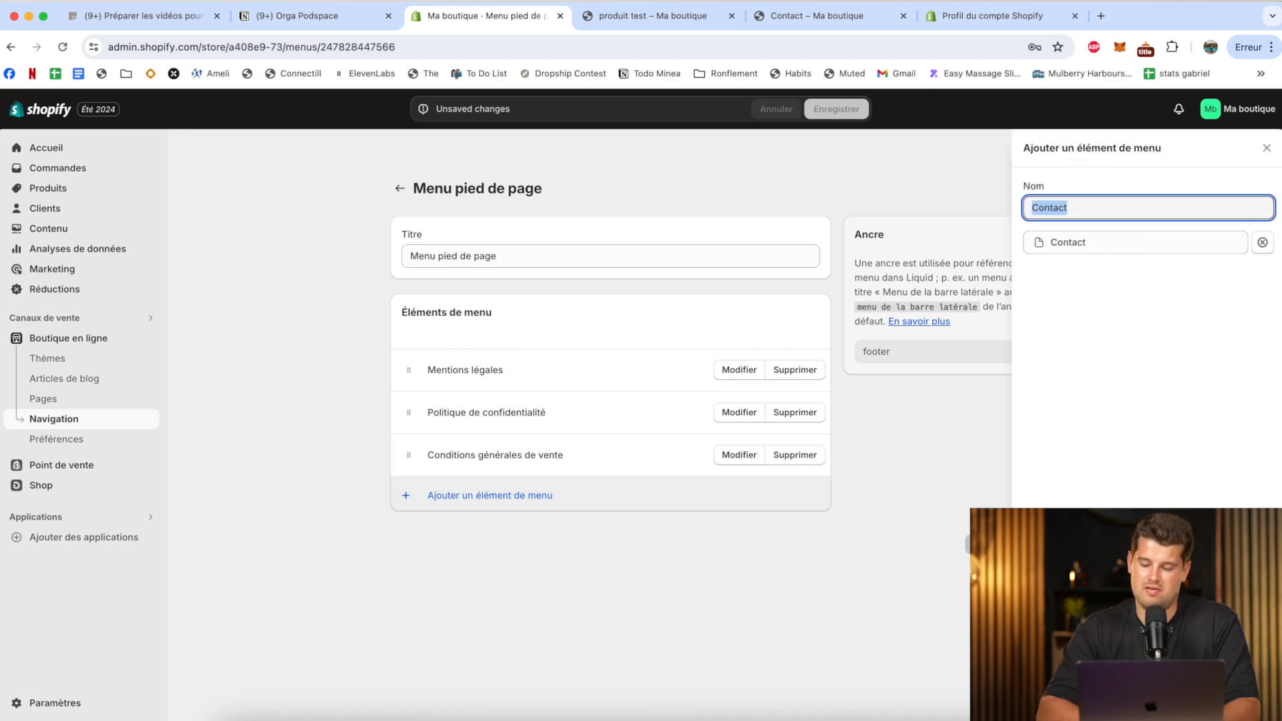
key("Return")
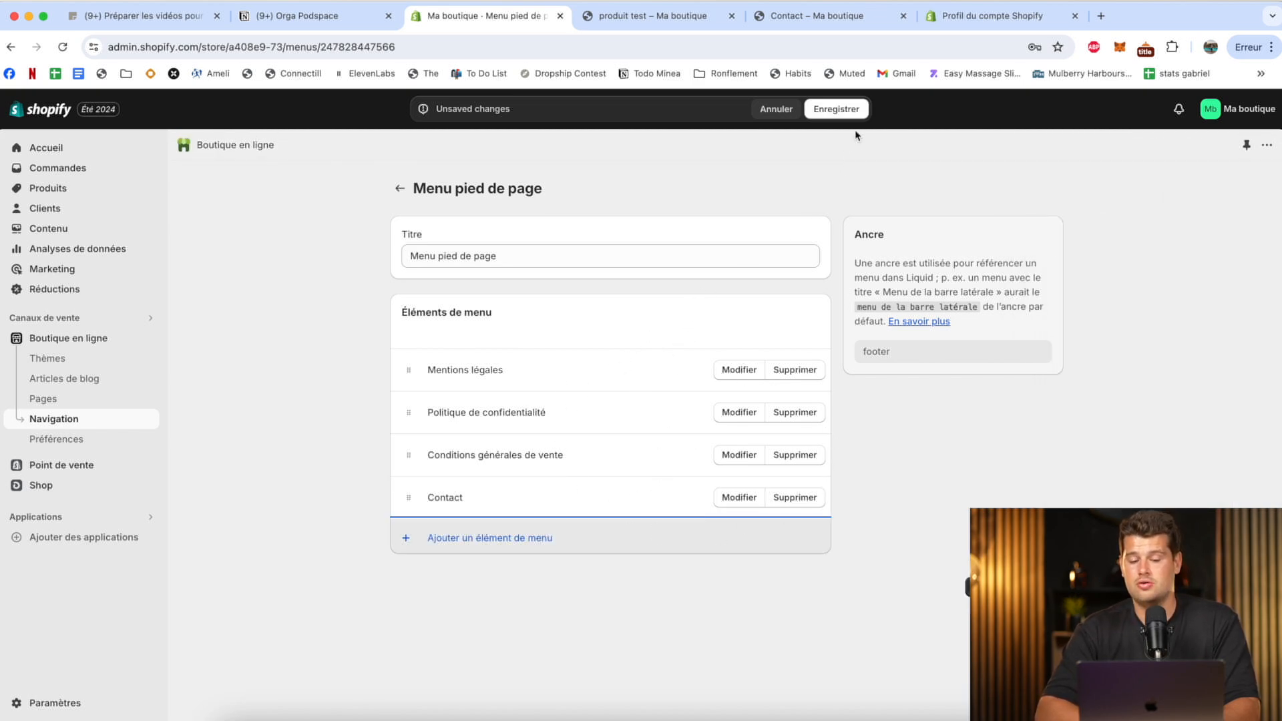
left_click(854, 112)
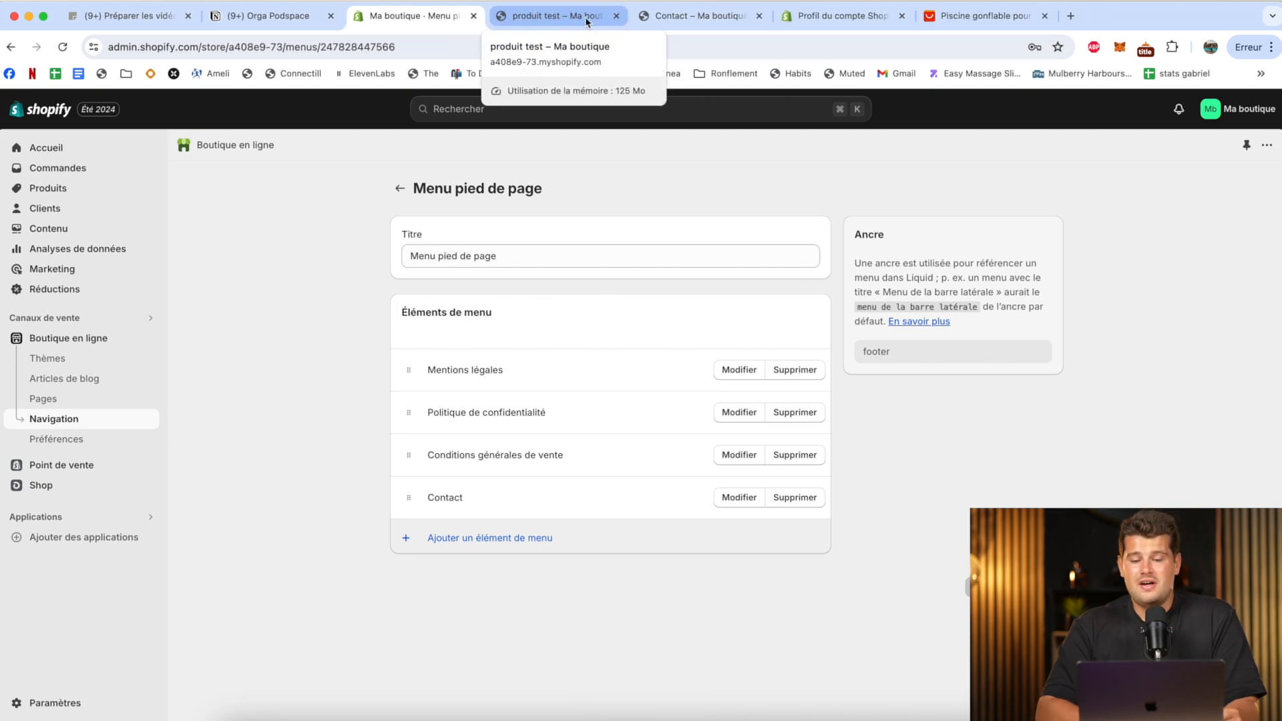
Look over the storefront's home page, starting from the test product page, and return to the store admin.
left_click(535, 18)
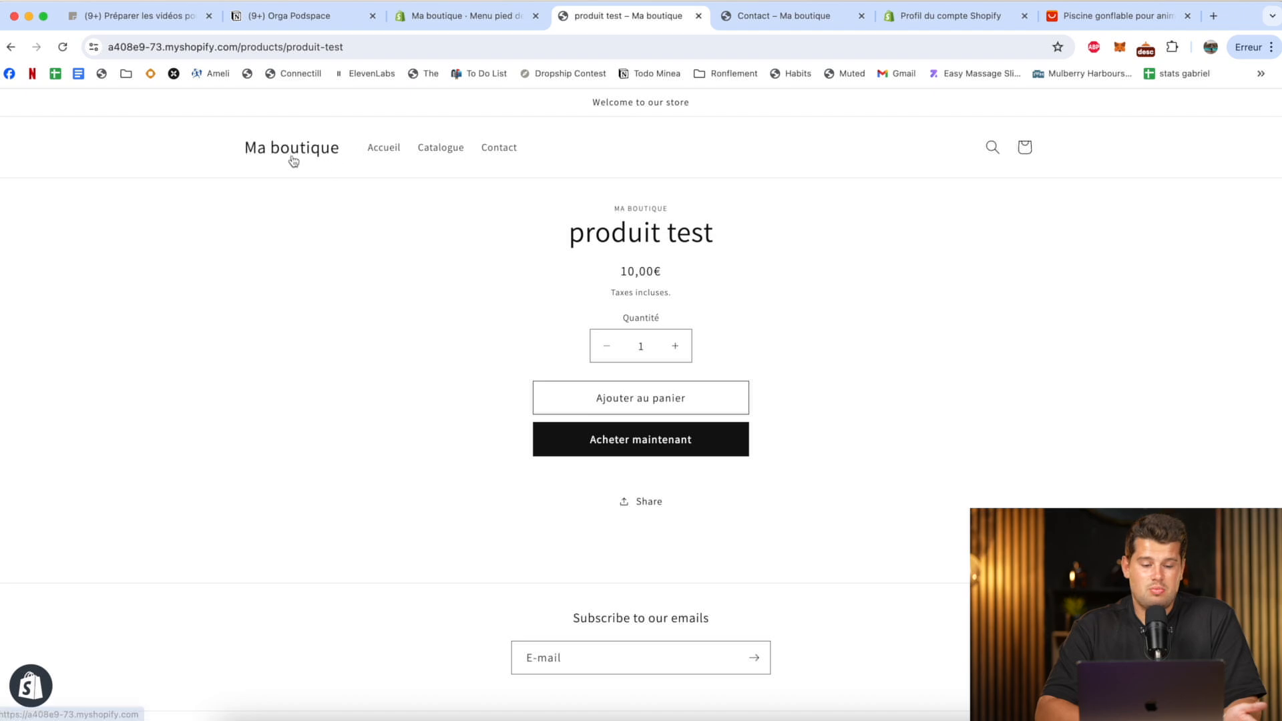
left_click(292, 161)
scroll(544, 260, "down", 10)
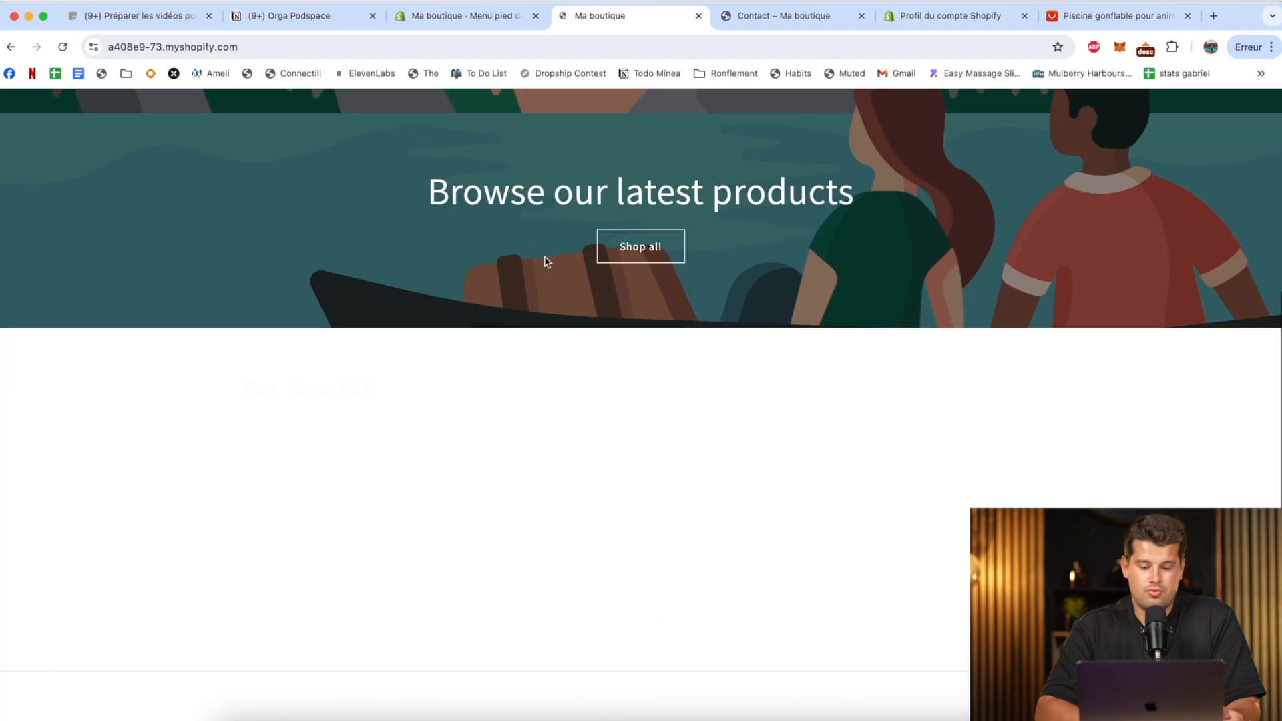
scroll(543, 261, "up", 10)
left_click(460, 16)
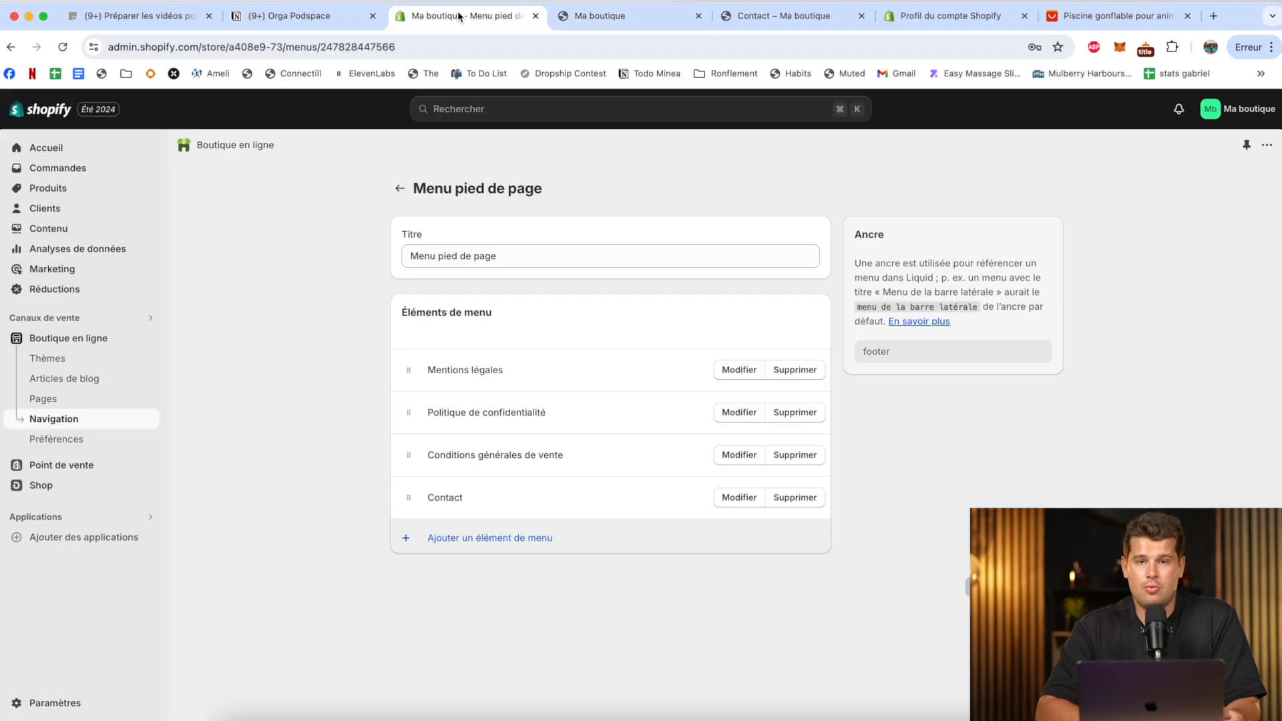
Examine the main photo of the inflatable pet pool on its AliExpress product page, and return to the store admin.
left_click(1109, 14)
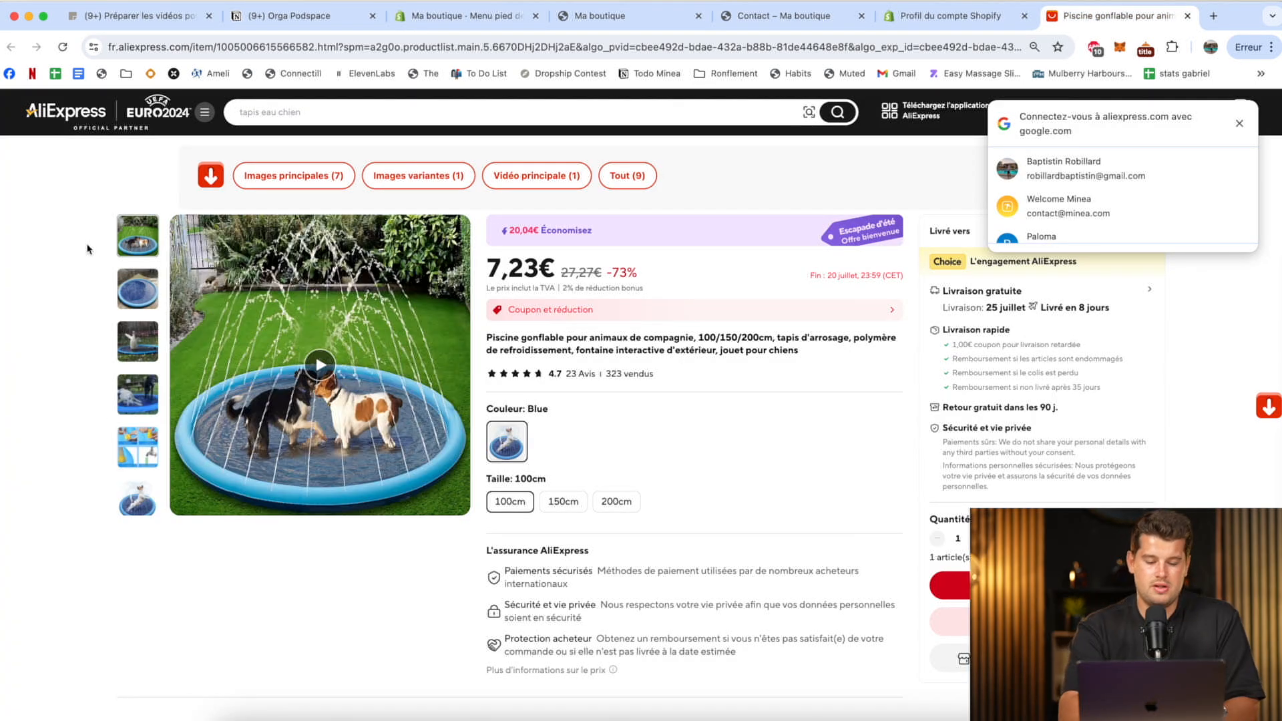
left_click_drag(175, 218, 469, 502)
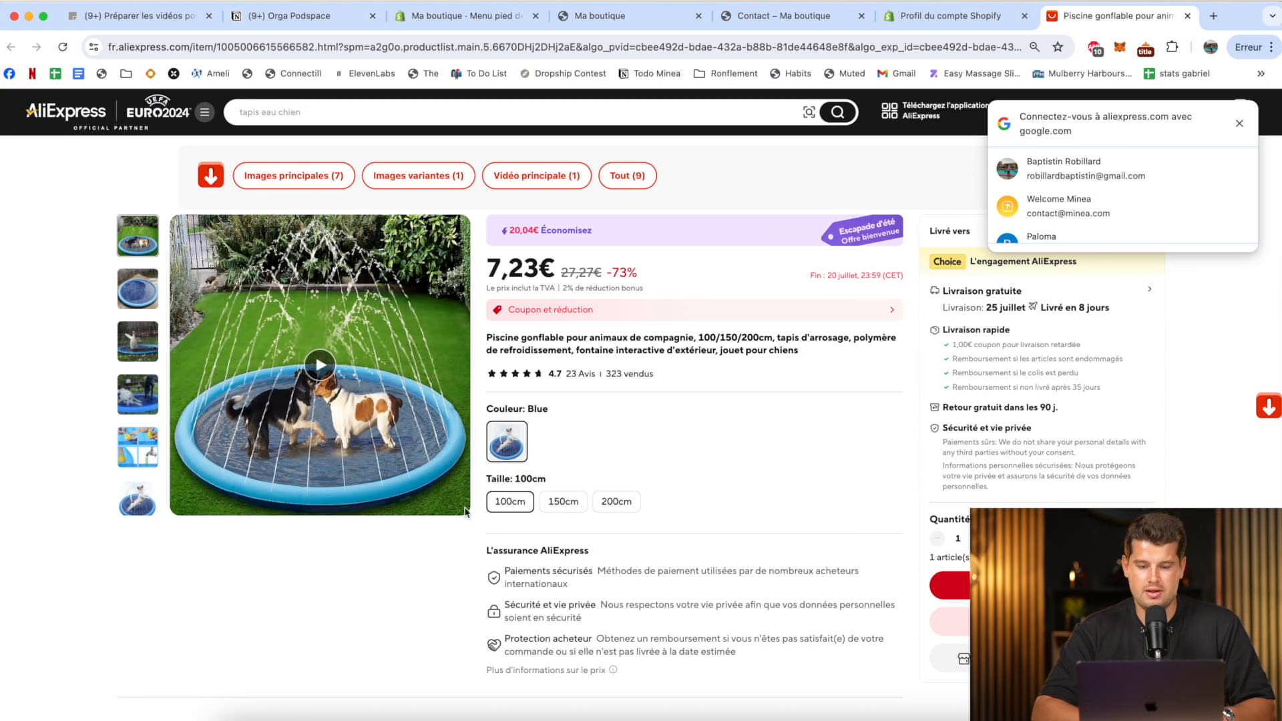
left_click(493, 18)
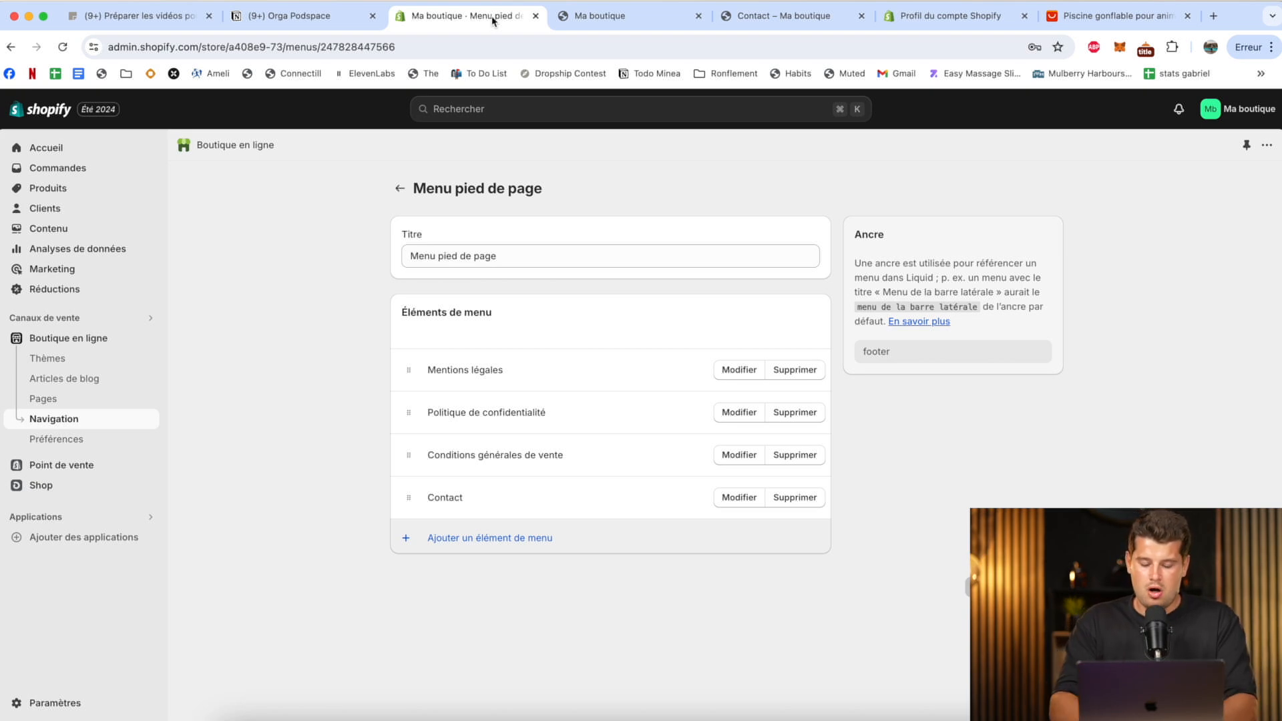
Open Minea in a new tab and go to its Competitor Research tool.
key("super+t")
type("beta.minea.com/?intro=true")
key("Return")
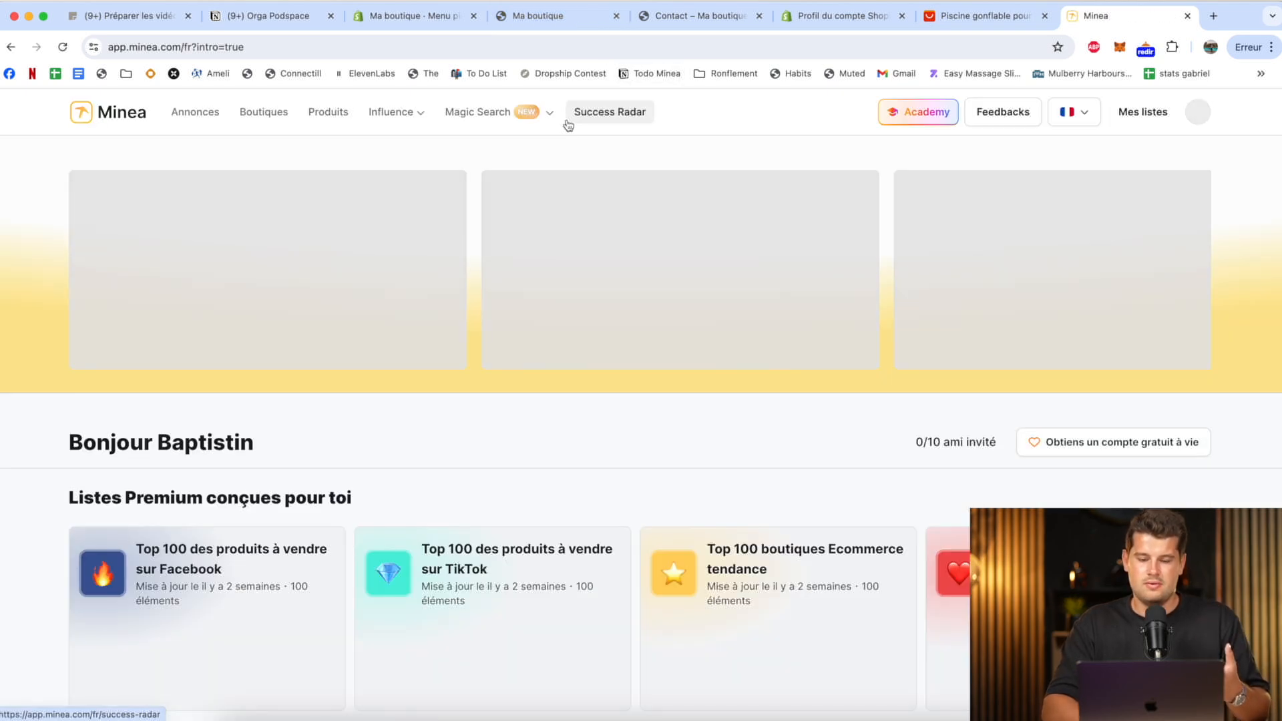
mouse_move(501, 107)
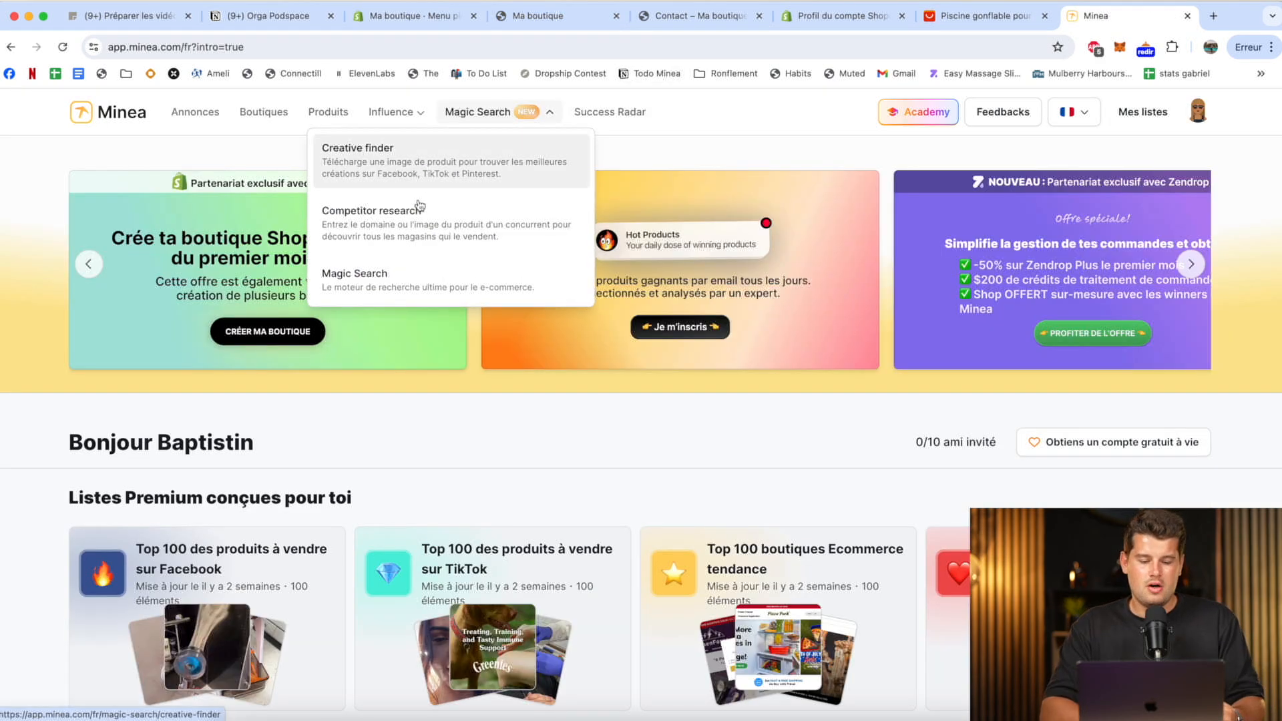
left_click(376, 223)
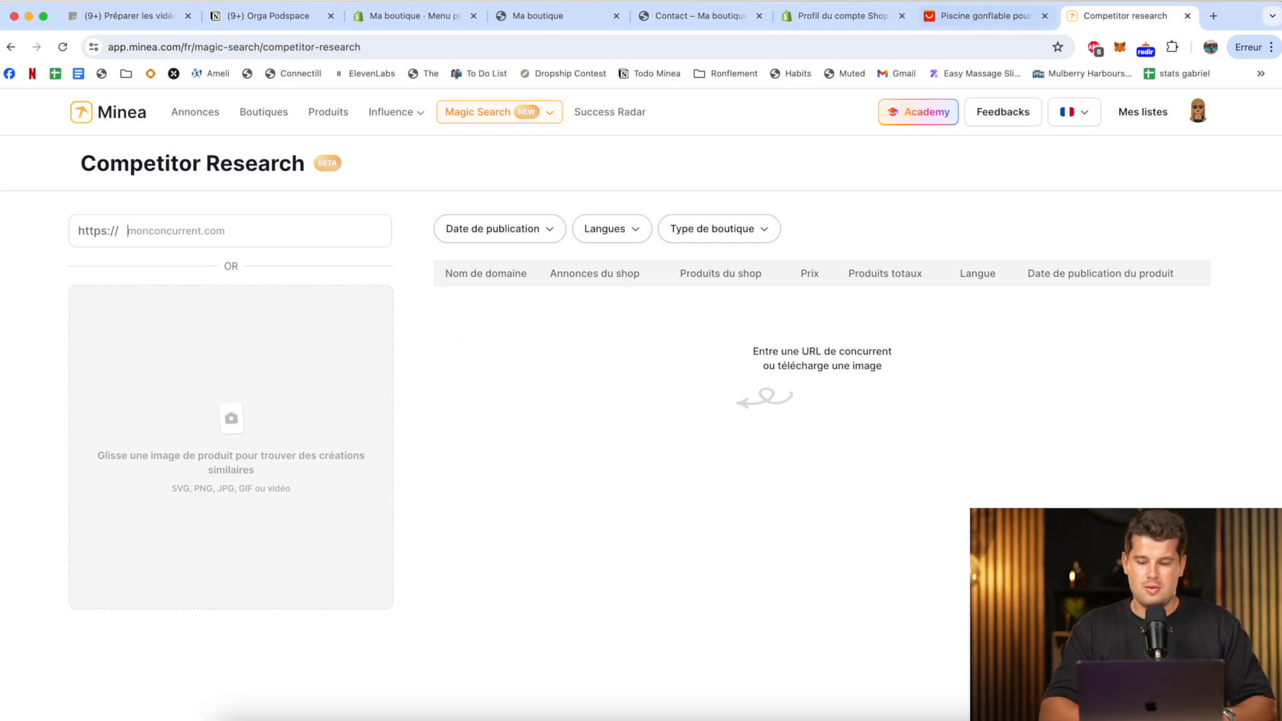
Search for competitors with the AliExpress photo of the inflatable pet pool, limiting the publication date to the last 30 days.
left_click(978, 14)
left_click(1174, 14)
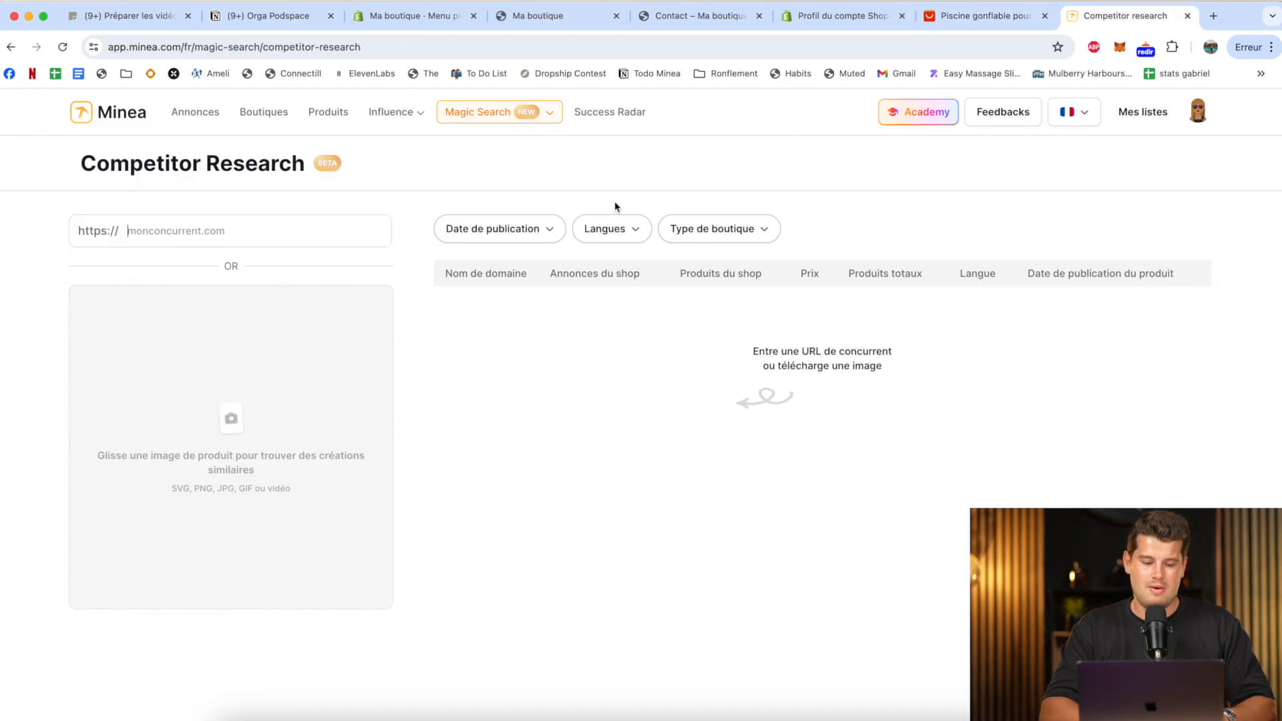
left_click_drag(1176, 60, 261, 416)
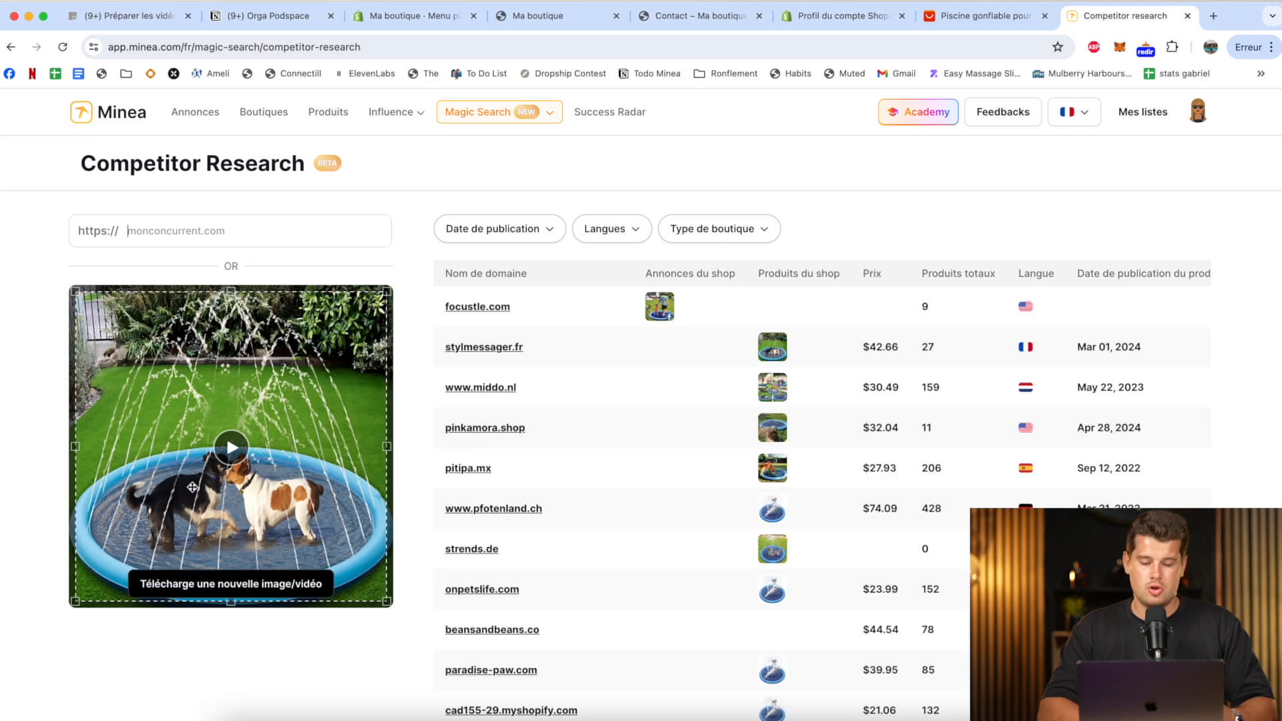
left_click(544, 232)
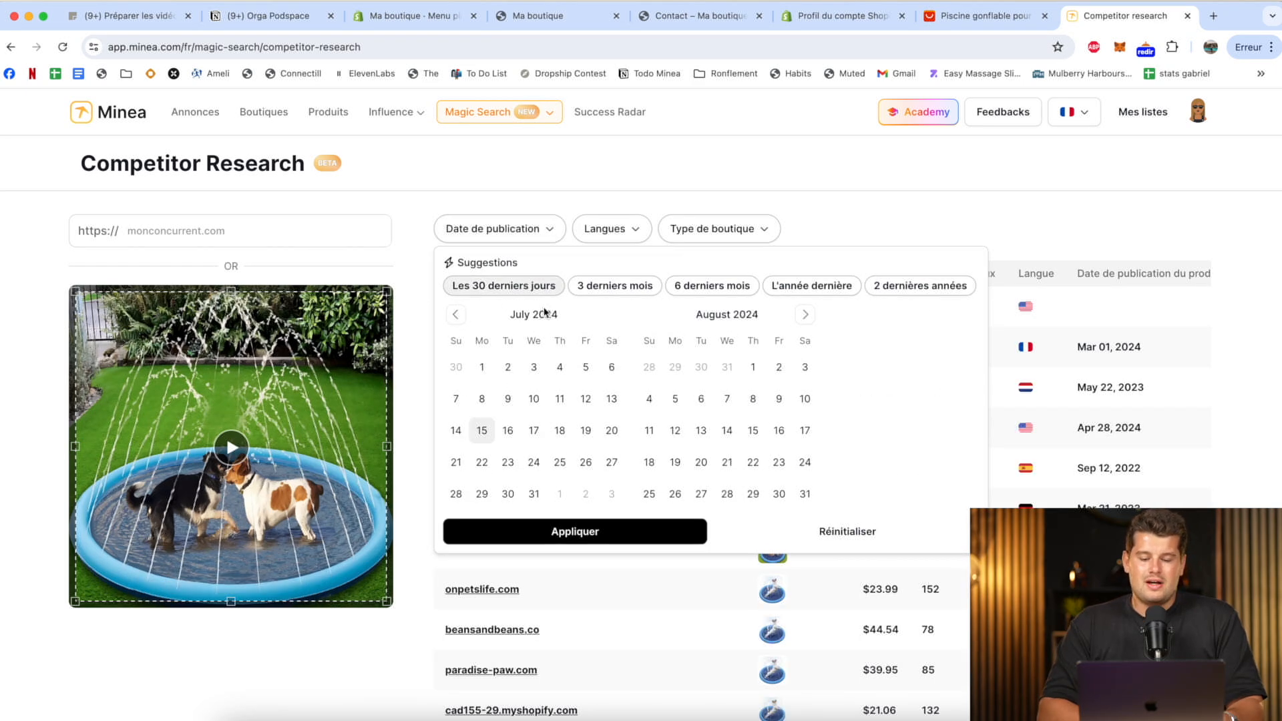
left_click(541, 287)
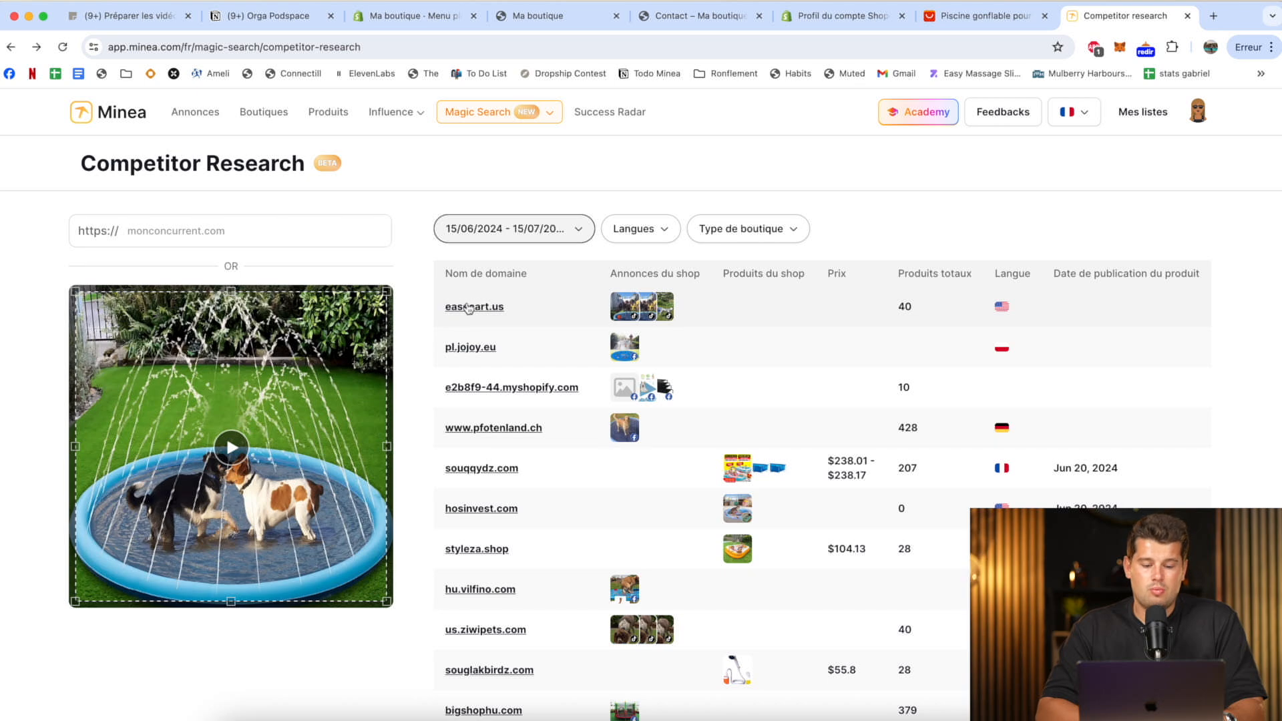
Look at the details of the easecart.us shop and its Pet Sprinkler Pad product.
left_click(487, 307)
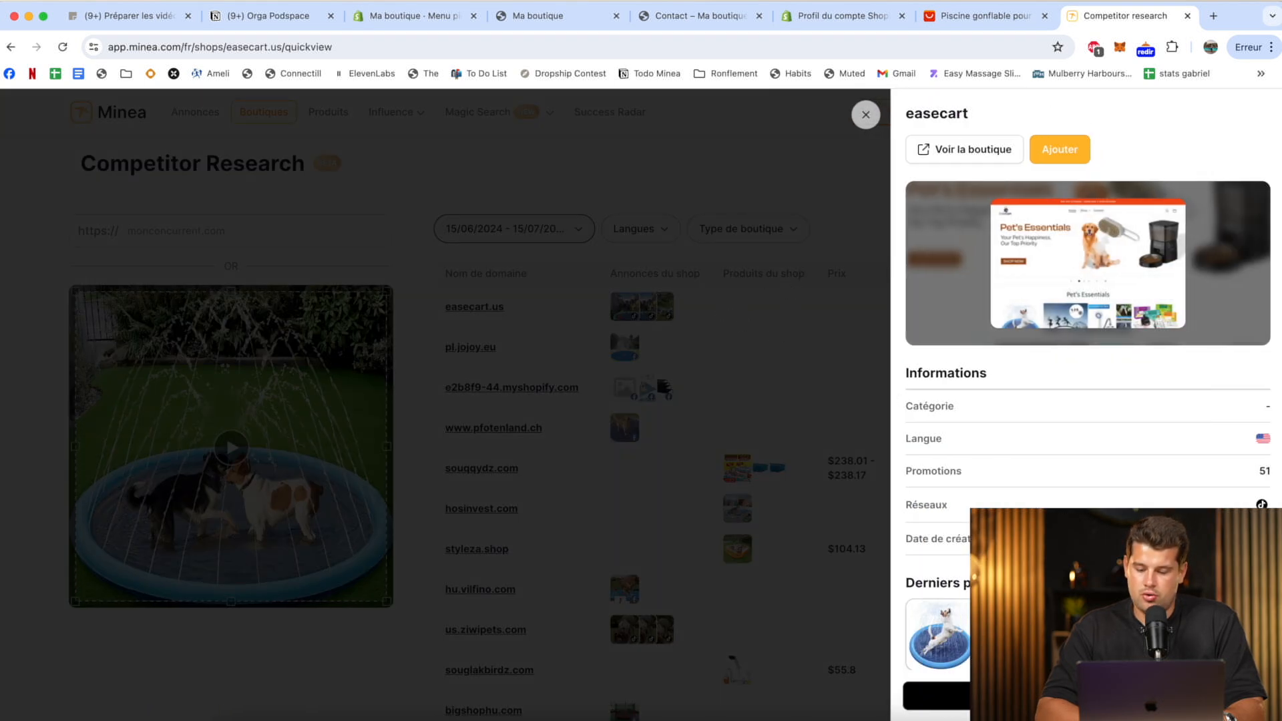
left_click(227, 438)
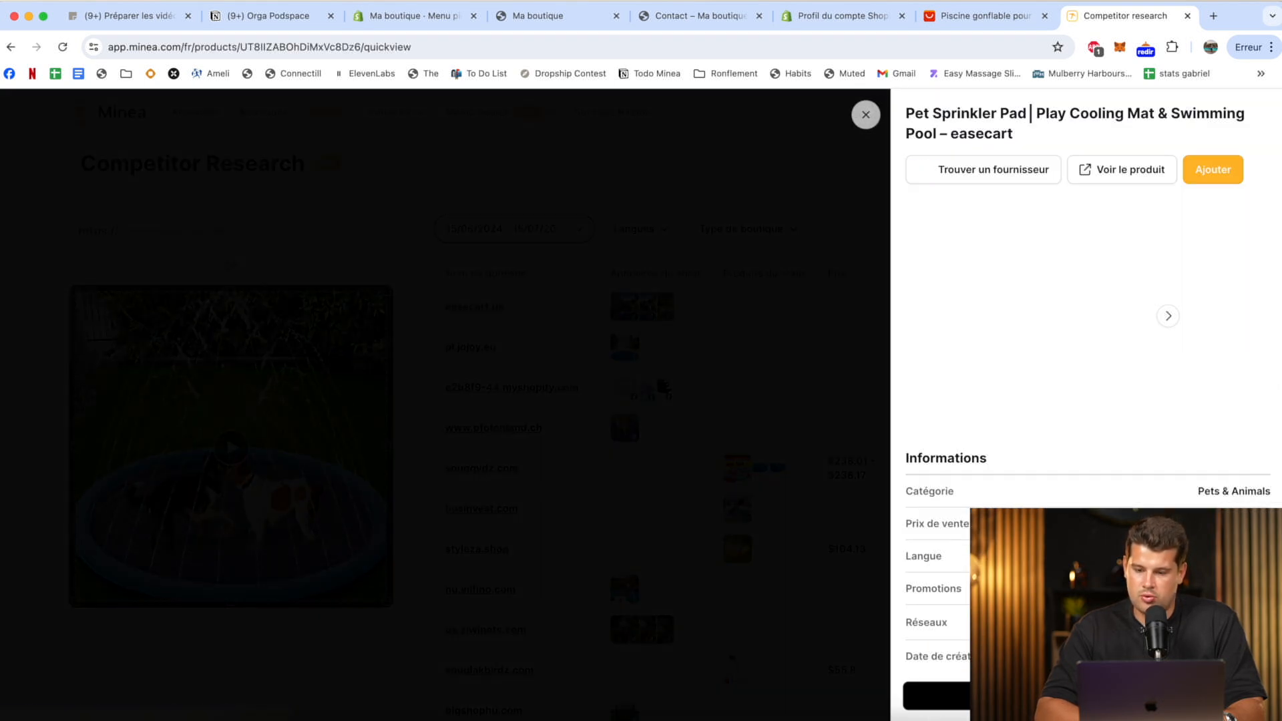
Open the Pet Sprinkler Pad page on easecart.us and examine its photos and product description sections.
left_click(1149, 175)
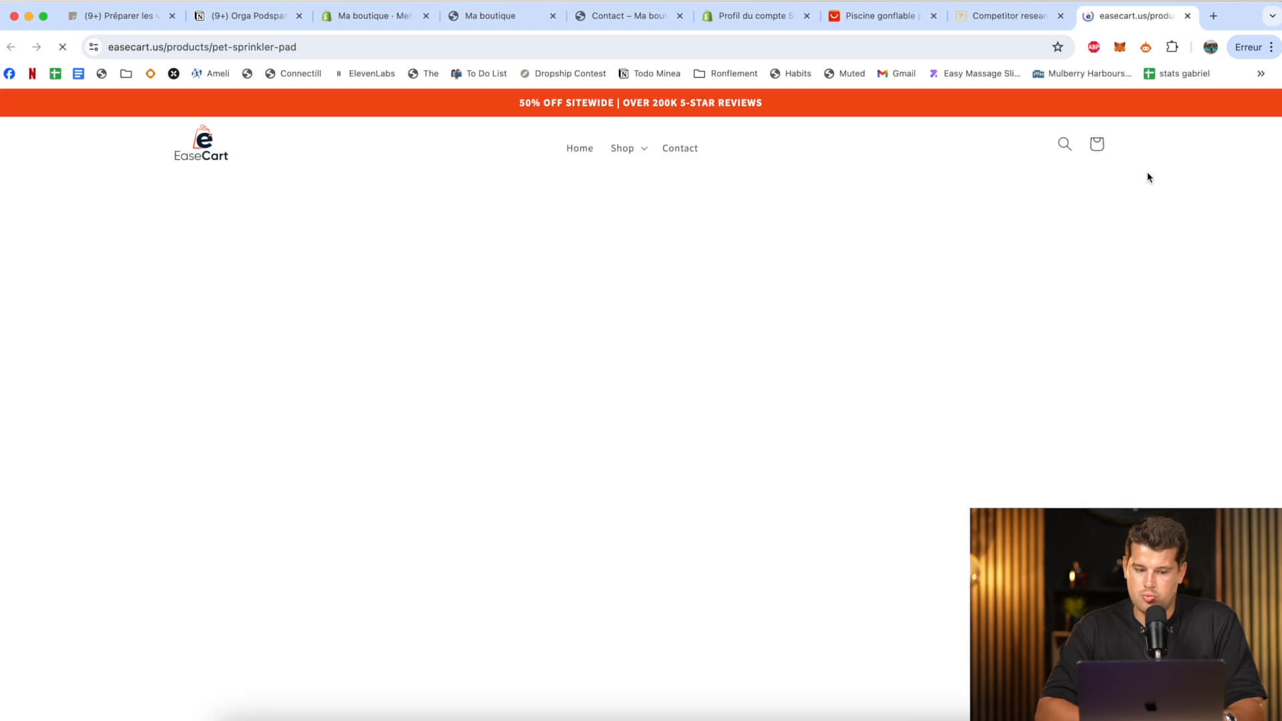
scroll(875, 401, "down", 5)
scroll(876, 401, "down", 10)
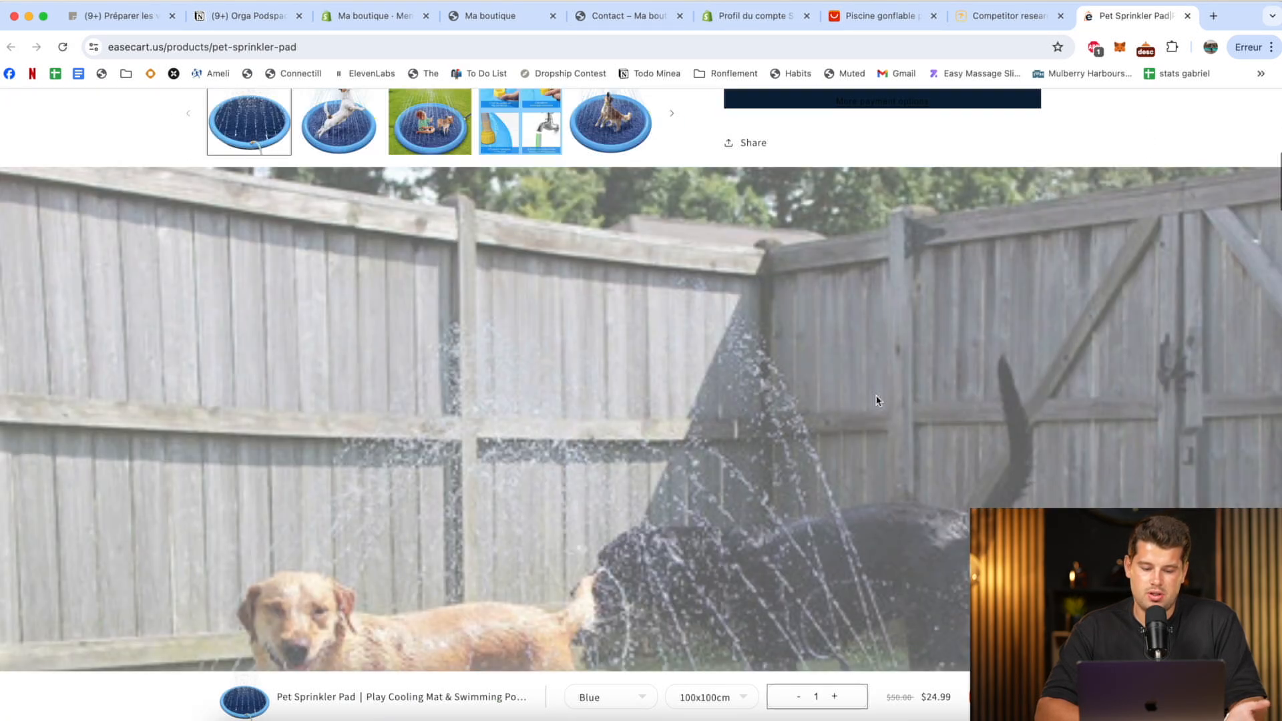
scroll(520, 421, "down", 5)
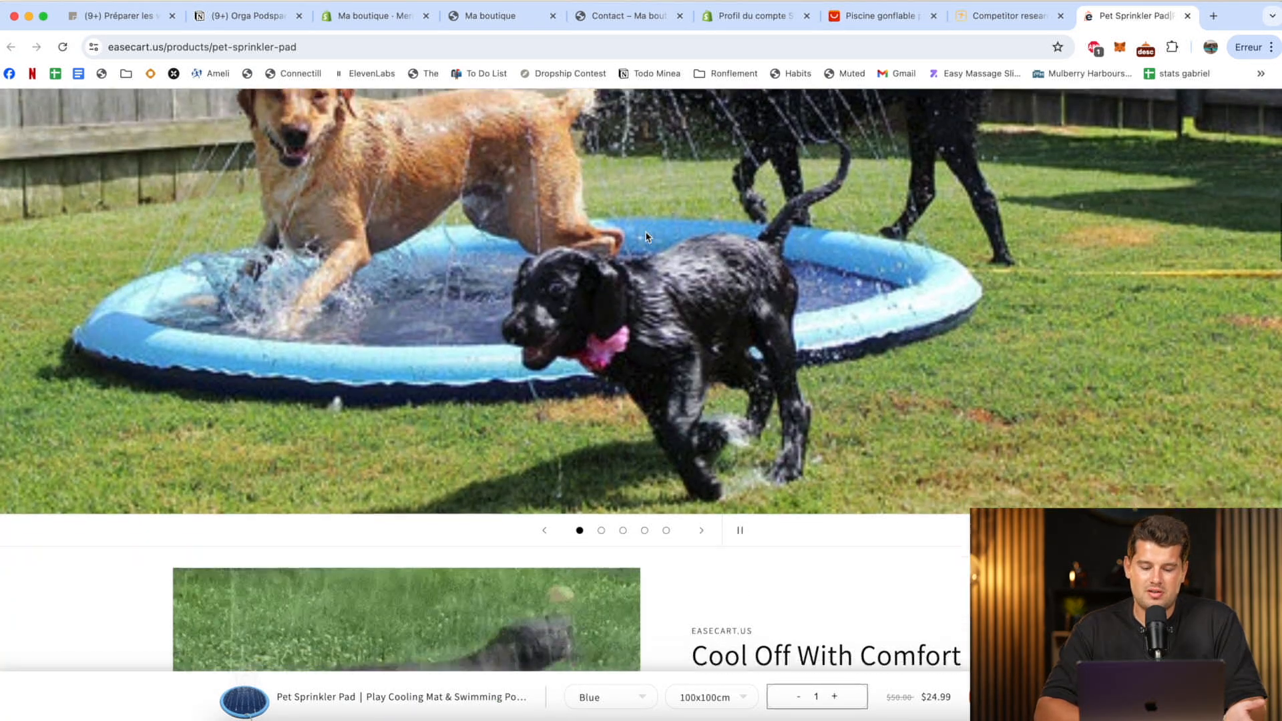
scroll(485, 366, "down", 6)
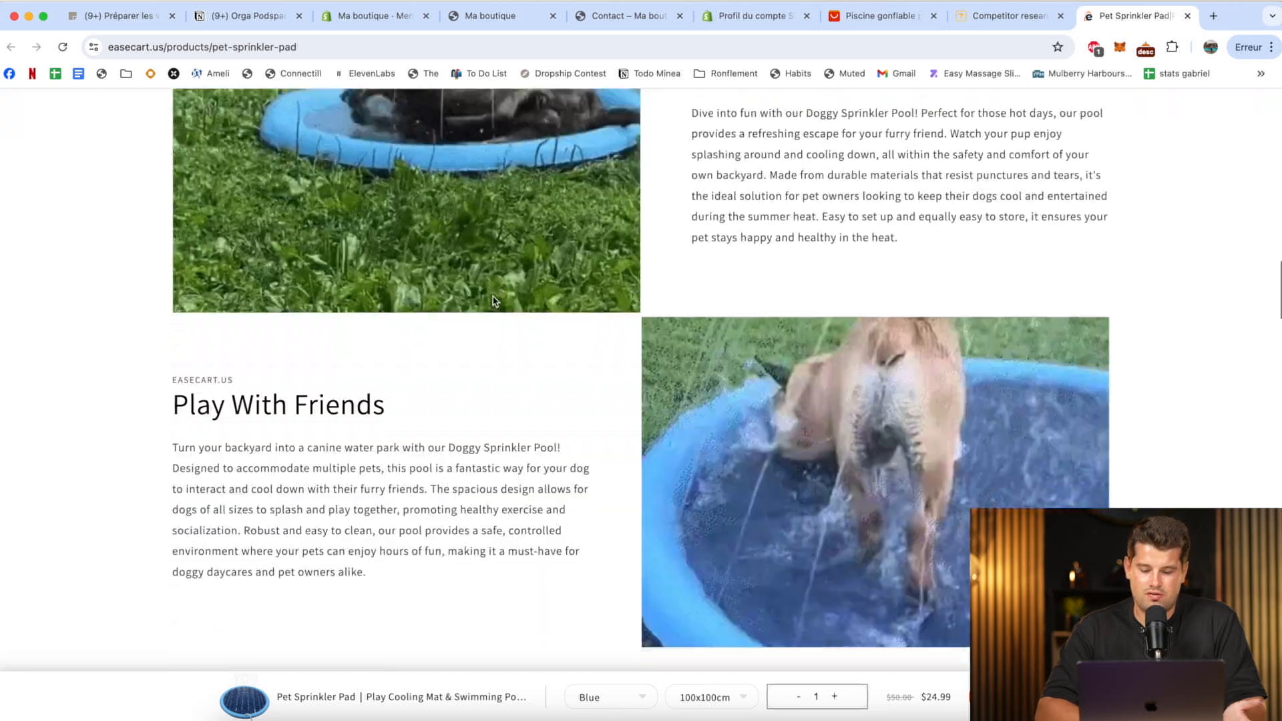
scroll(492, 298, "up", 1)
scroll(842, 341, "down", 6)
scroll(843, 341, "down", 18)
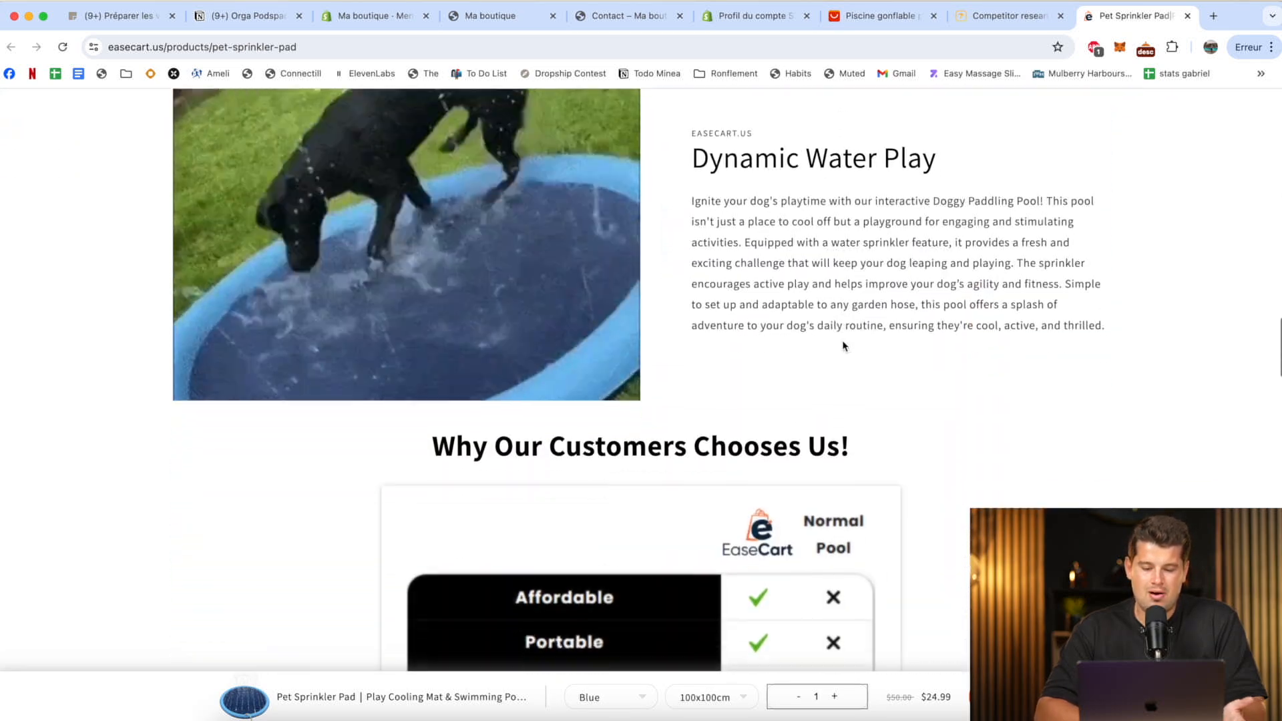
Read through the customer reviews on the easecart.us product page, and return to its product title and price.
scroll(843, 344, "down", 1)
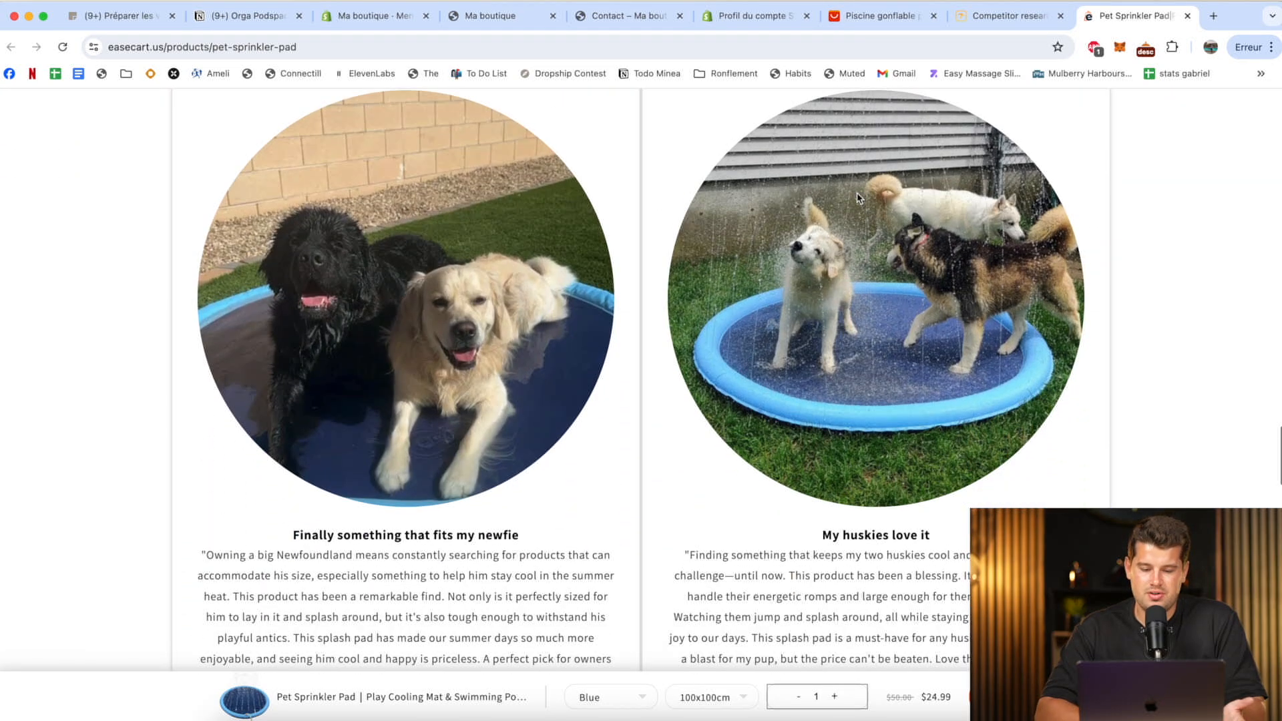
scroll(959, 286, "down", 10)
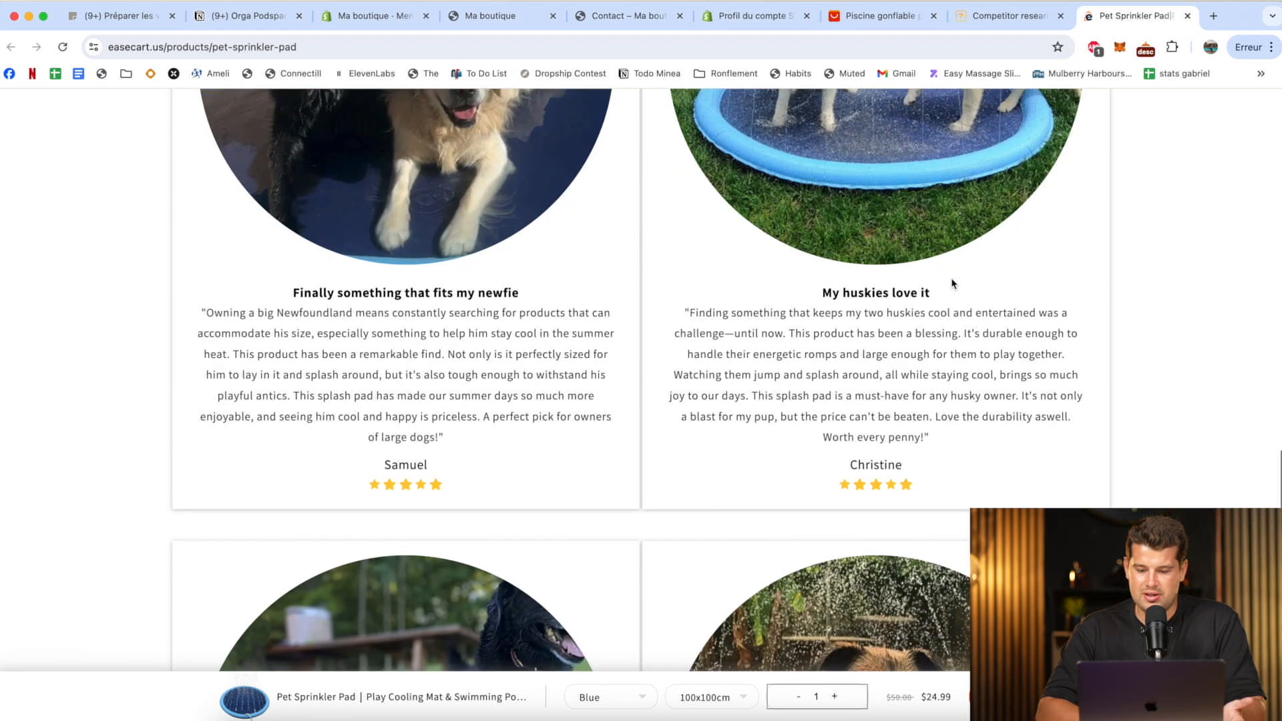
scroll(803, 253, "down", 10)
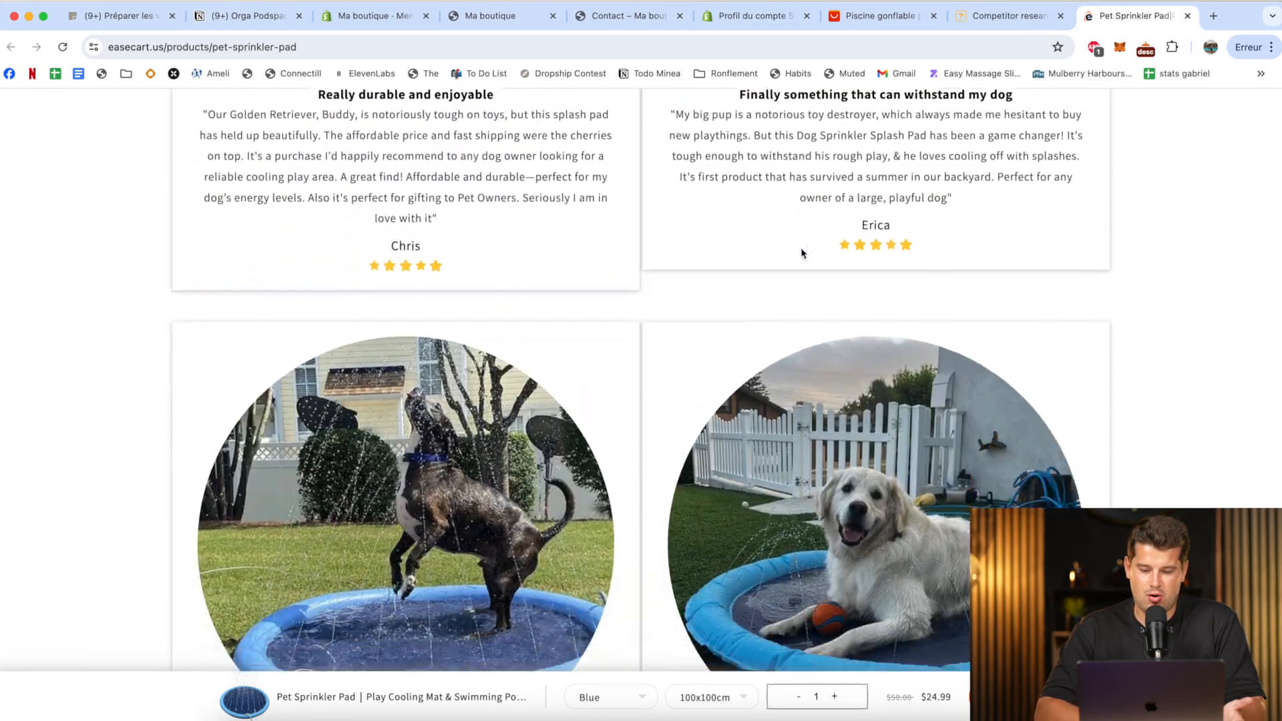
scroll(959, 324, "down", 10)
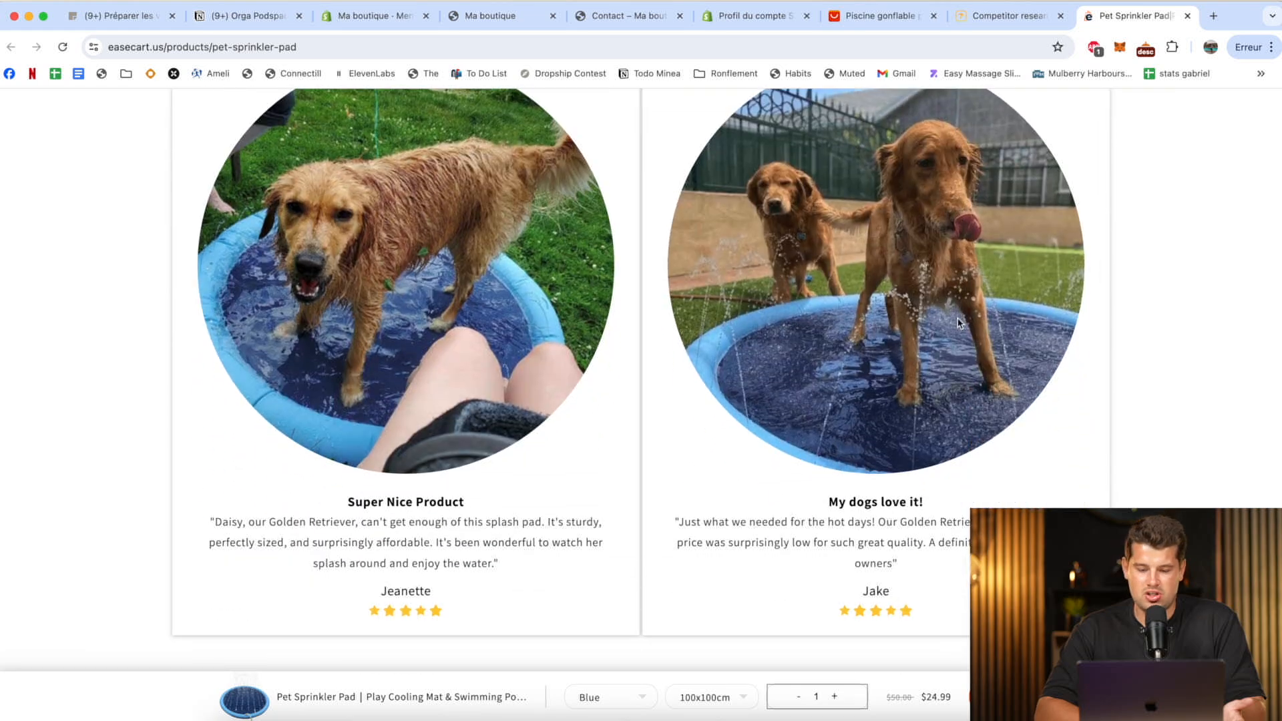
scroll(813, 280, "down", 5)
scroll(813, 279, "up", 20)
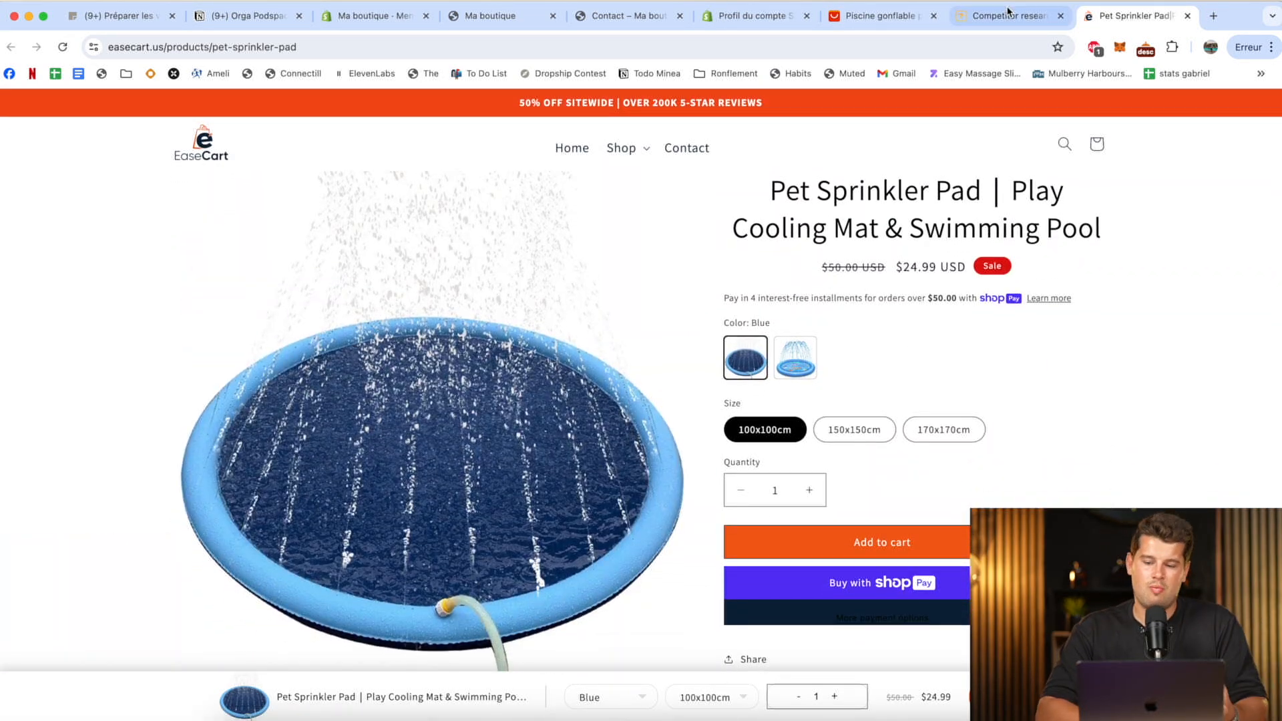
Return to Minea's Competitor Research results and close the easecart product and shop details.
left_click(1007, 16)
left_click(664, 560)
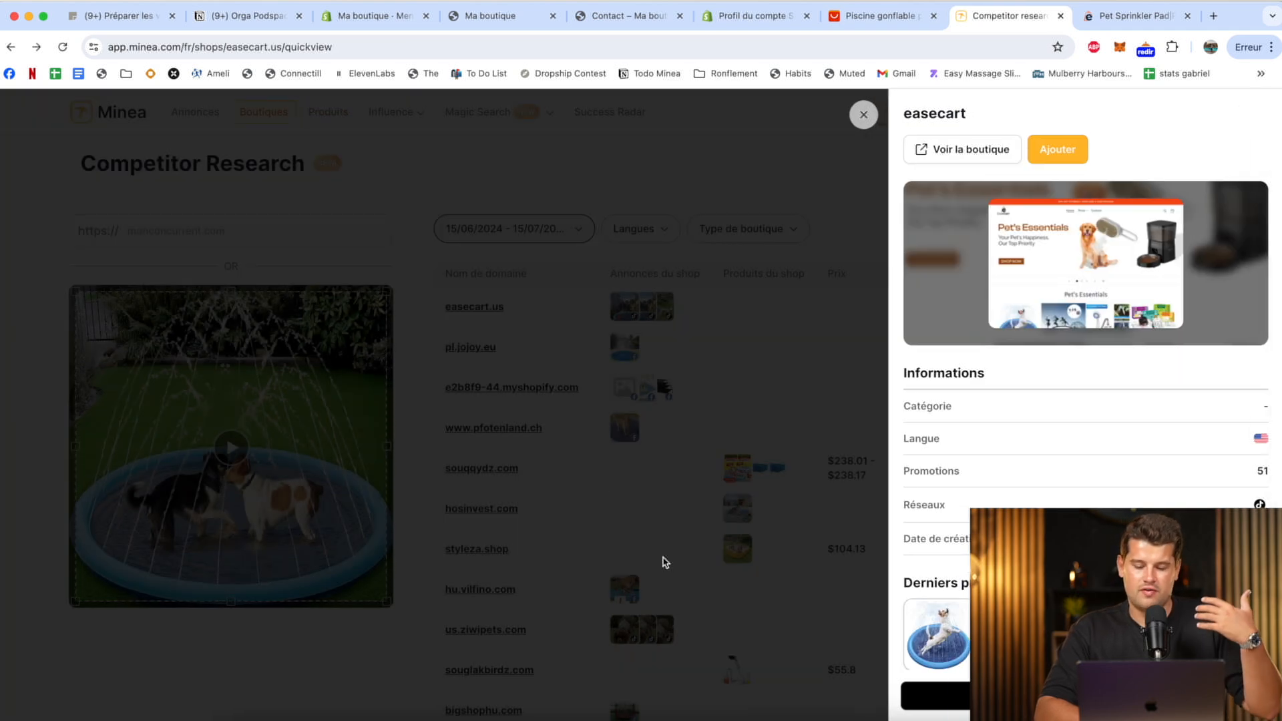
left_click(664, 561)
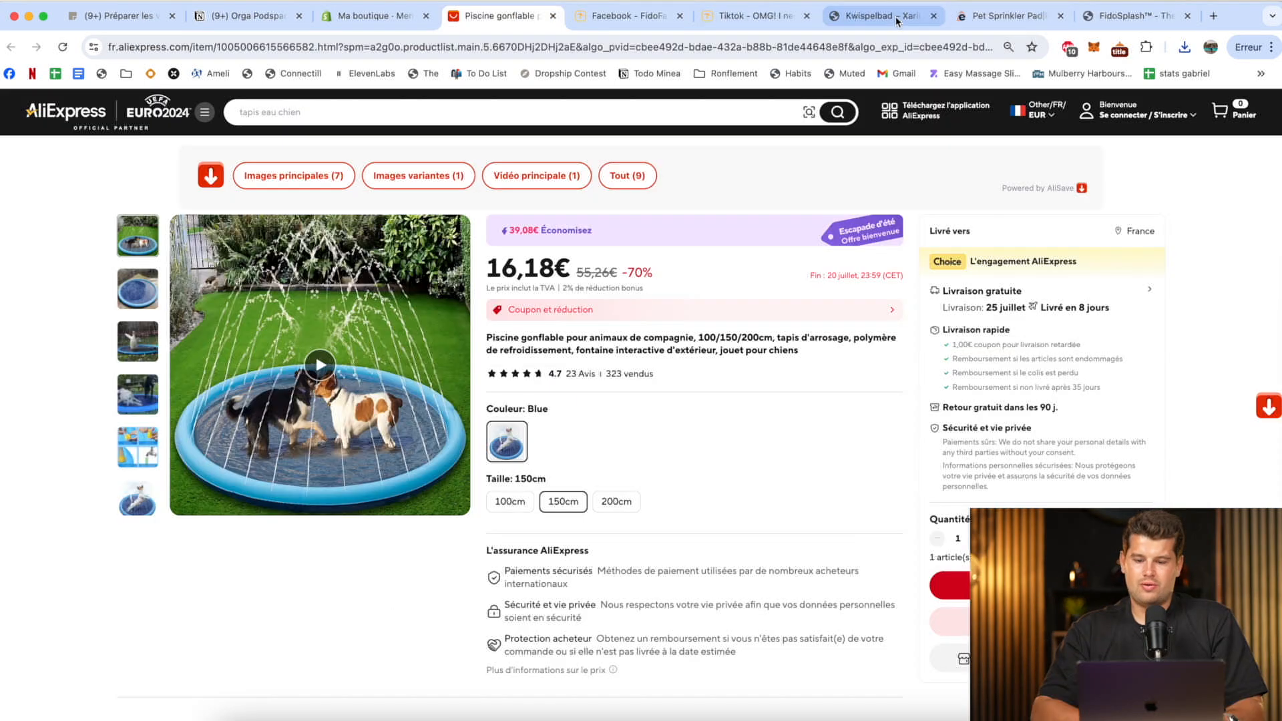
Compare the competitor product pages for Kwispelbad on xarium.nl, Pet Sprinkler Pad on easecart.us and FidoSplash on fidofaves.co.
left_click(898, 17)
scroll(935, 230, "down", 15)
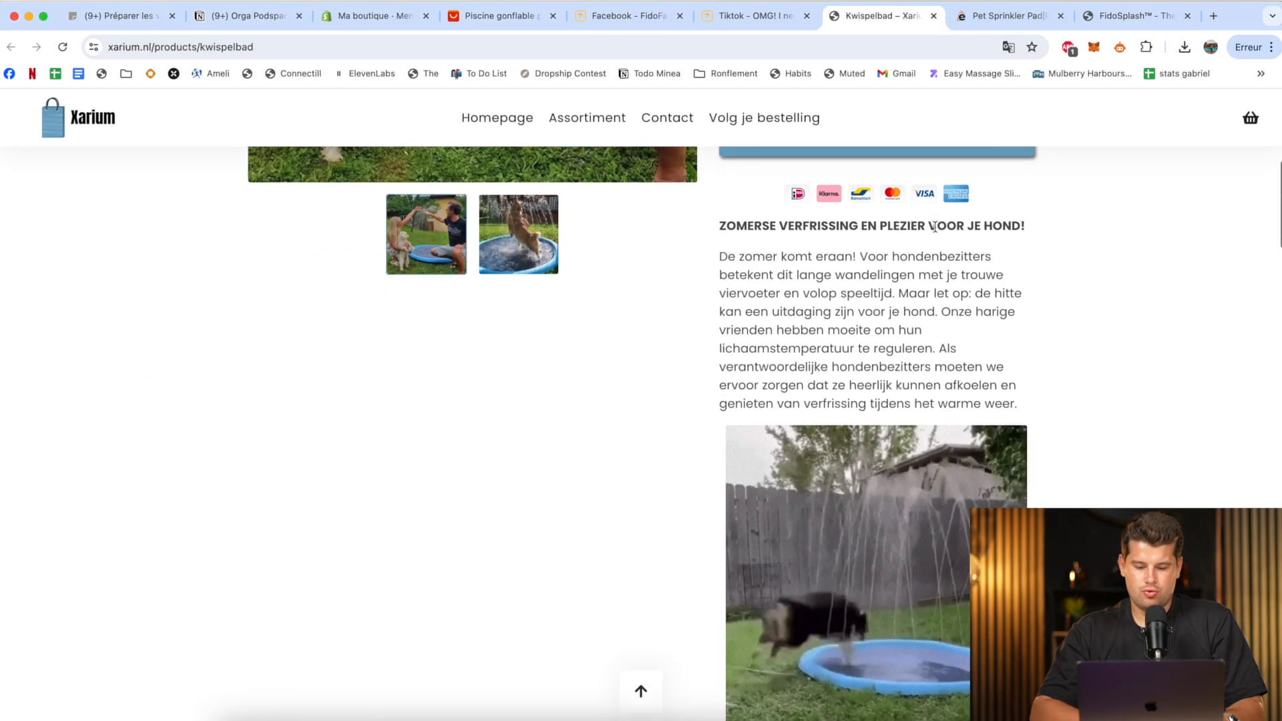
scroll(935, 227, "down", 10)
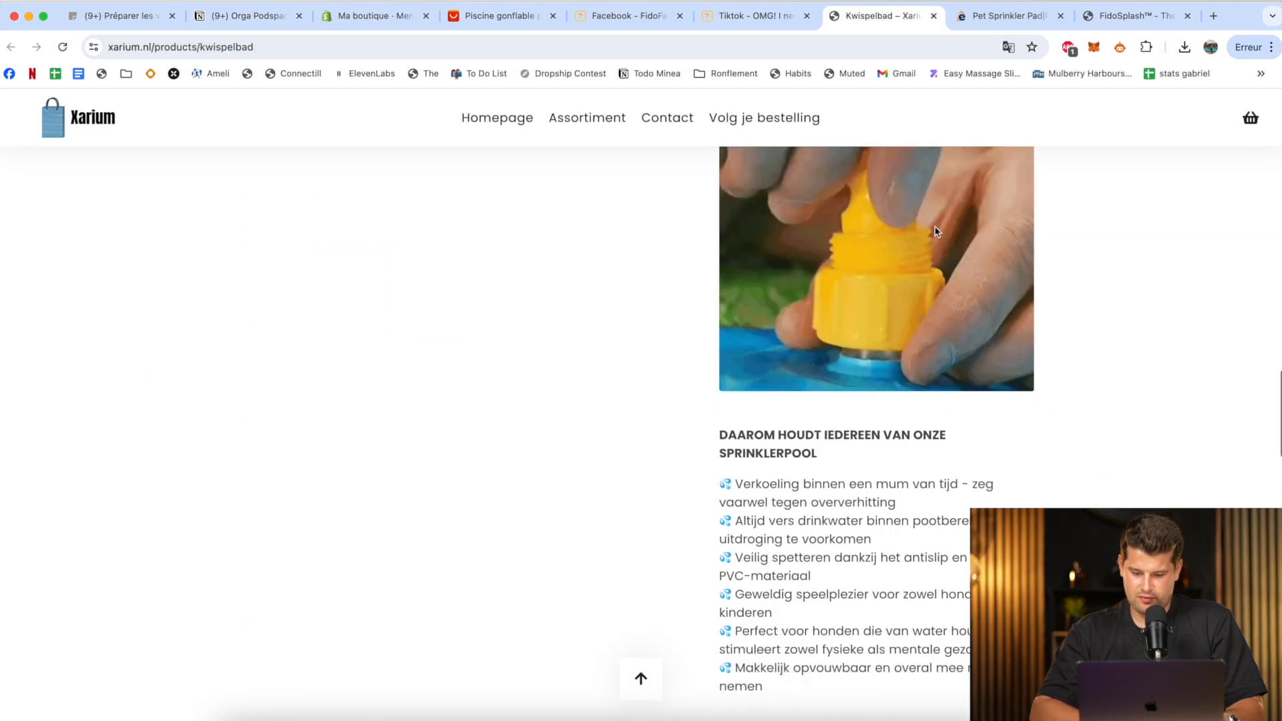
scroll(935, 227, "up", 20)
left_click(1008, 15)
scroll(935, 334, "down", 10)
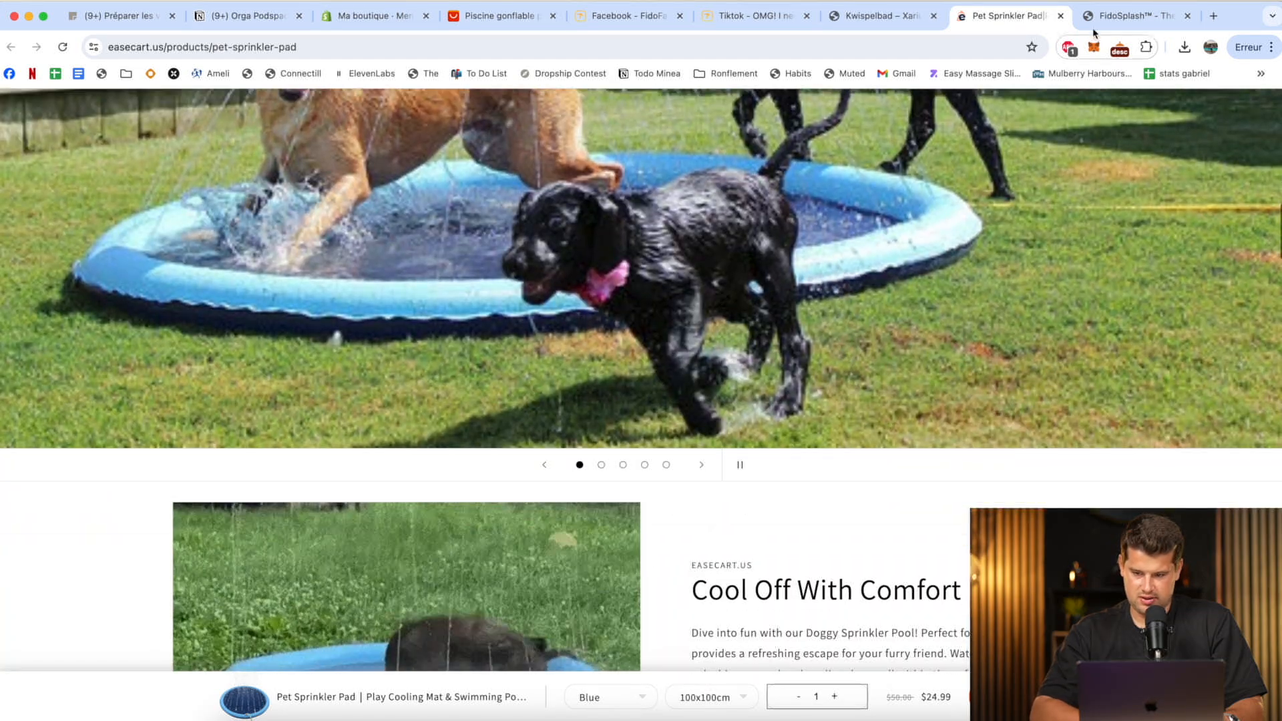
left_click(1108, 16)
scroll(802, 405, "down", 15)
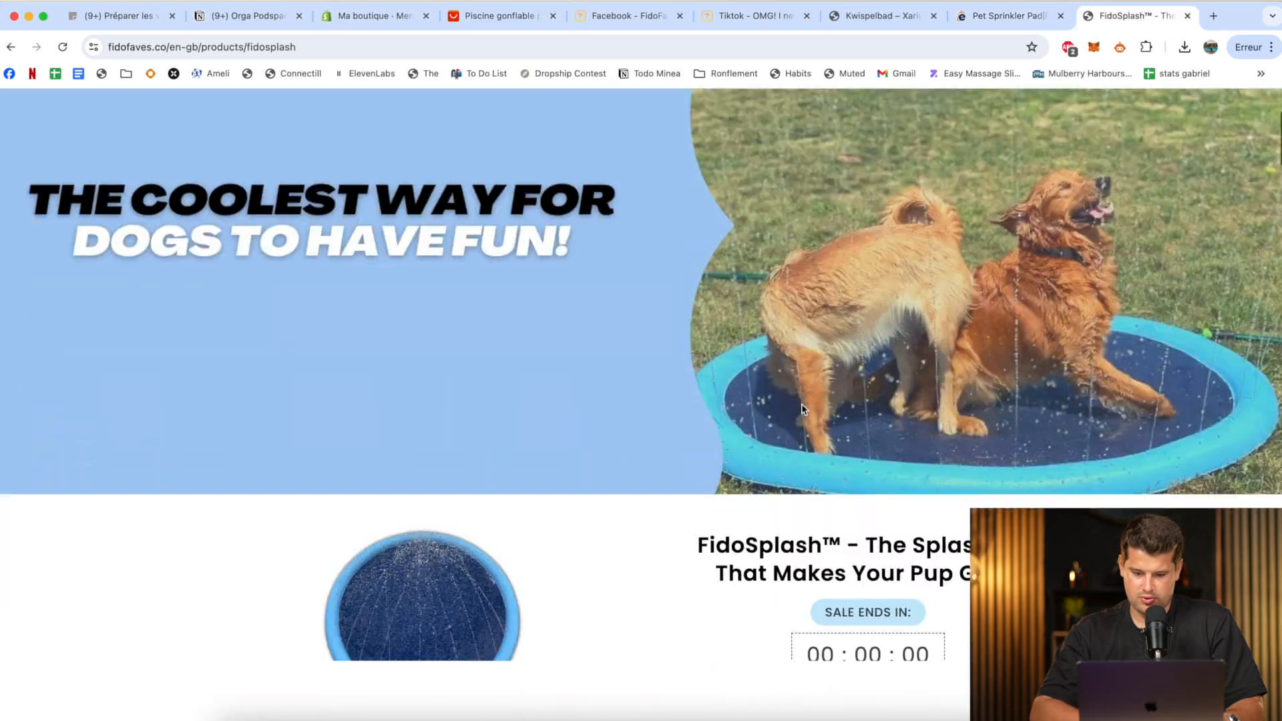
scroll(802, 404, "down", 18)
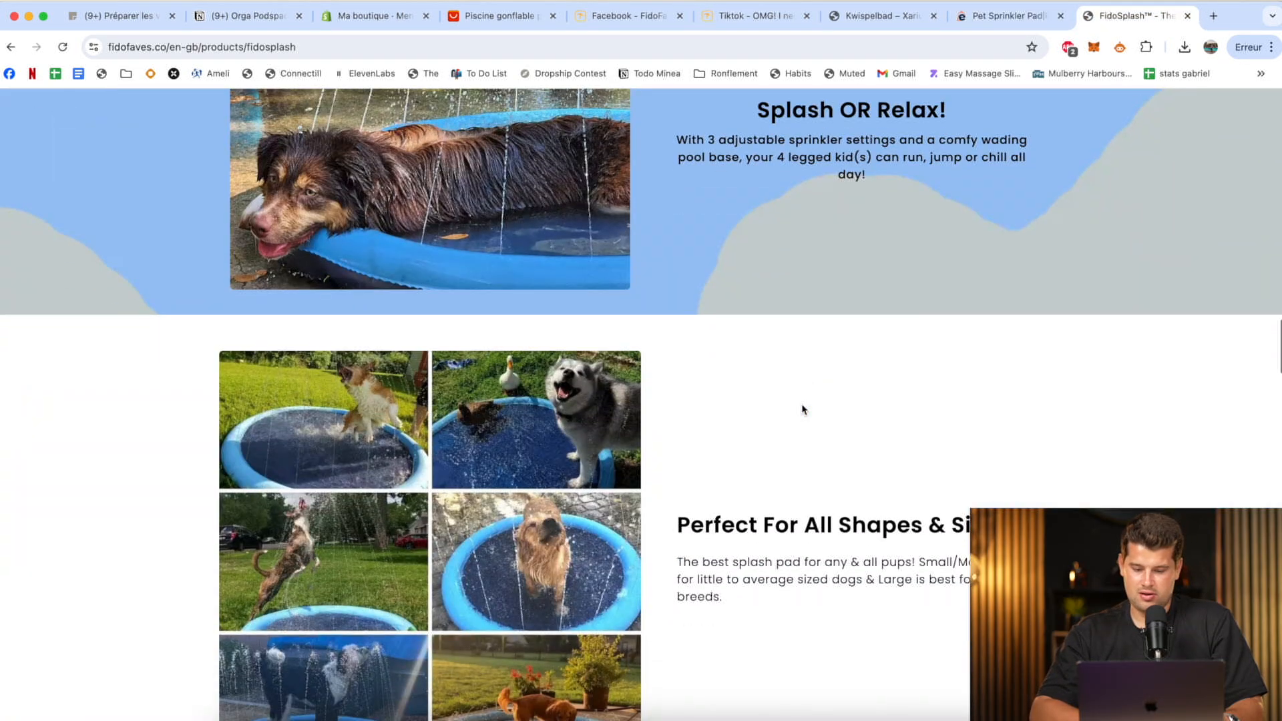
Switch to the Finder downloads window and open the Pet tapis folder.
key("ctrl+Up")
left_click(895, 201)
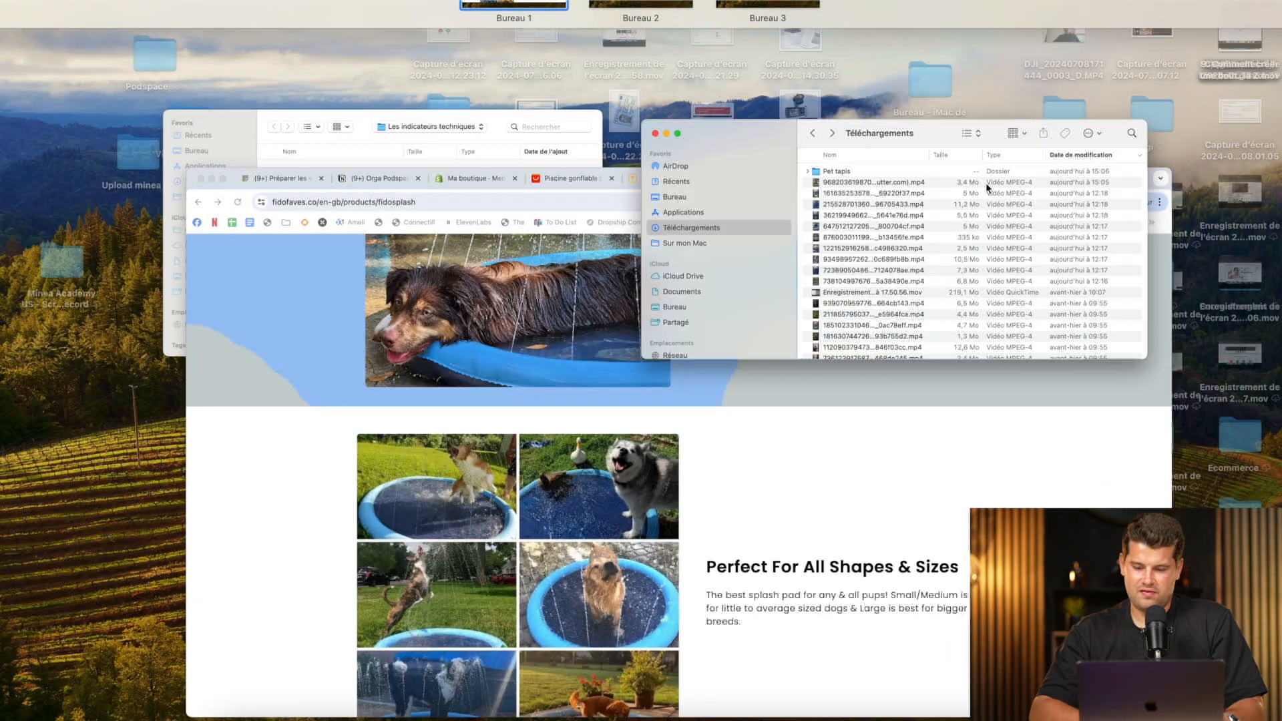
left_click(755, 194)
double_click(752, 194)
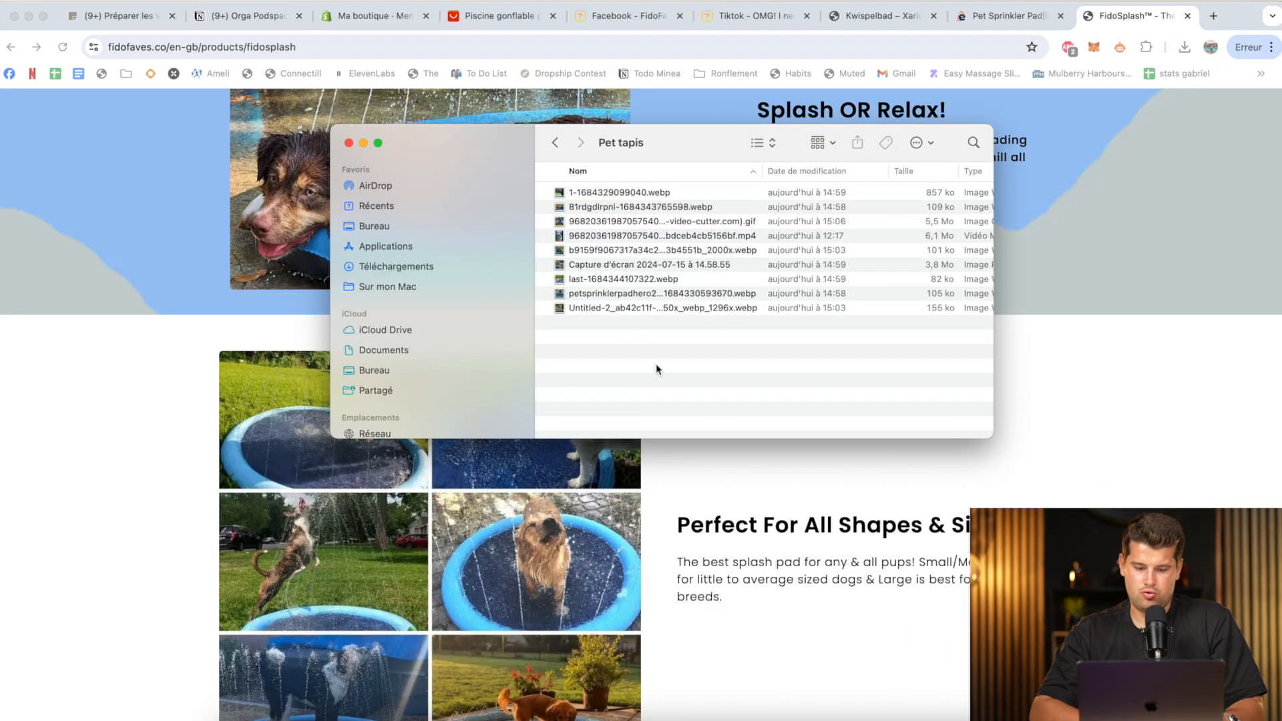
left_click_drag(658, 368, 623, 331)
left_click(623, 331)
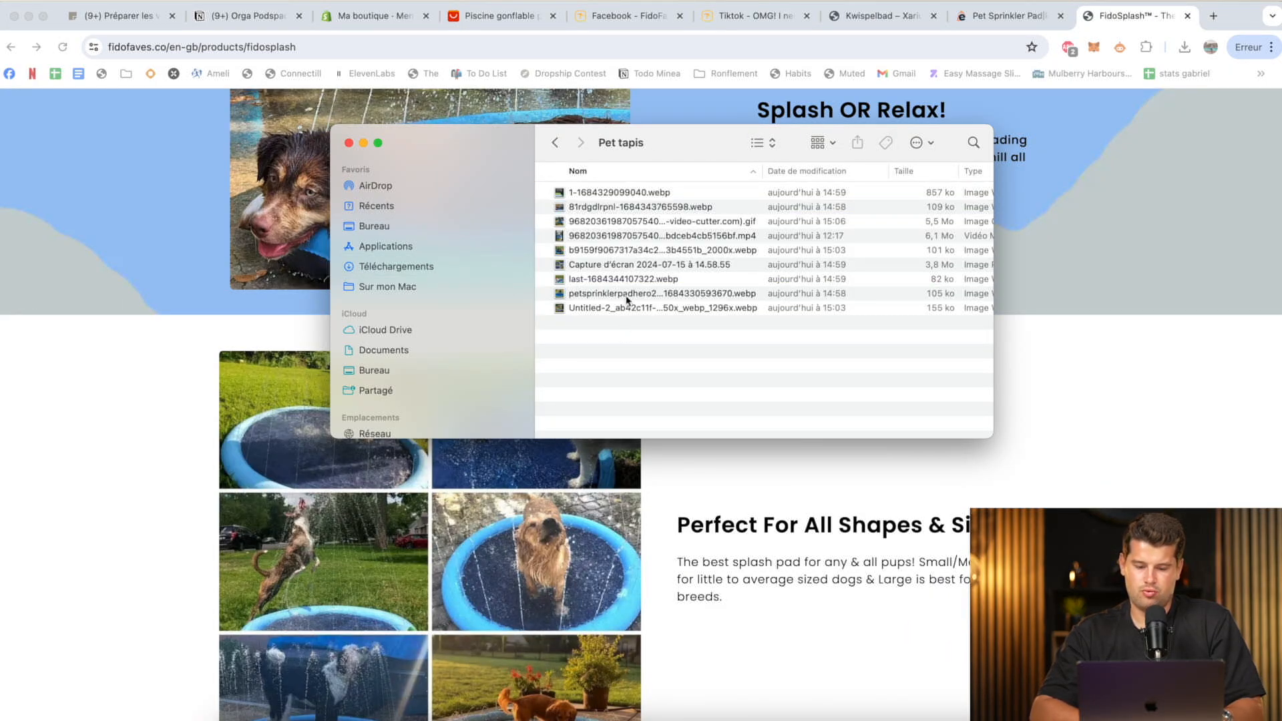
Preview the Untitled-2 image, the GIF, the MP4 video and the 2000x webp image in the Pet tapis folder, and close the folder window.
left_click(629, 307)
key("space")
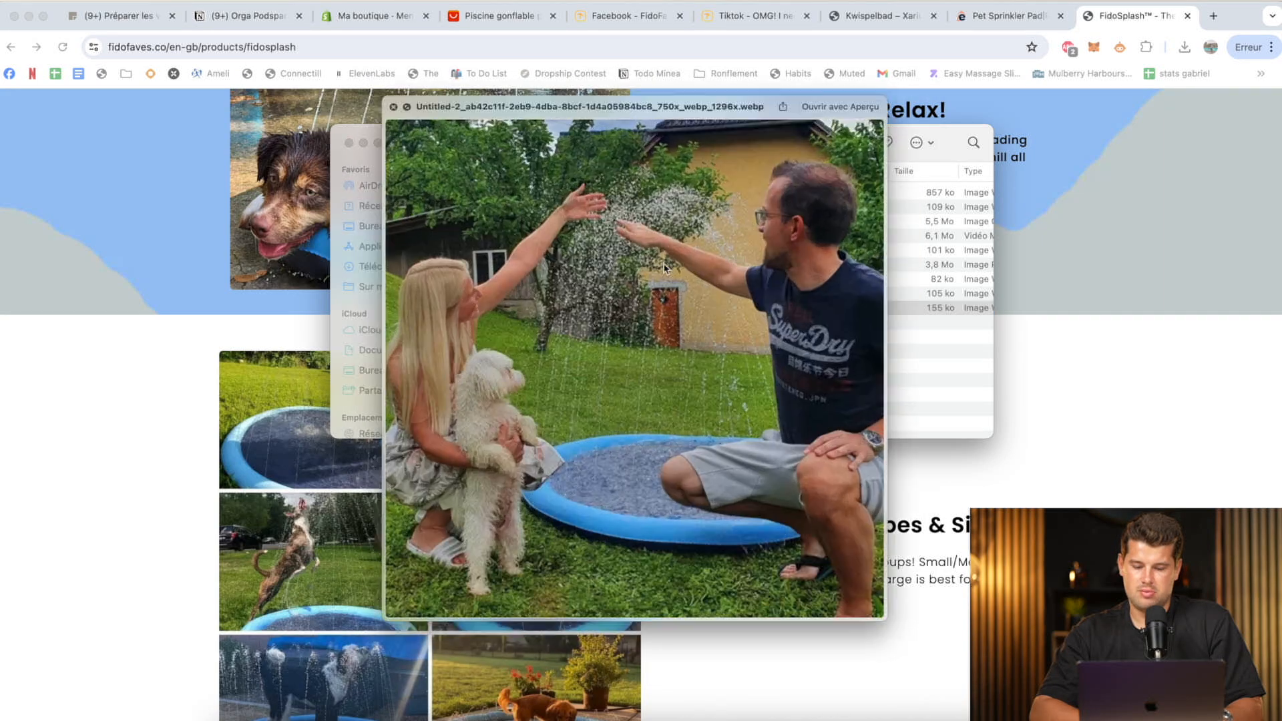
key("space")
left_click(726, 225)
key("space")
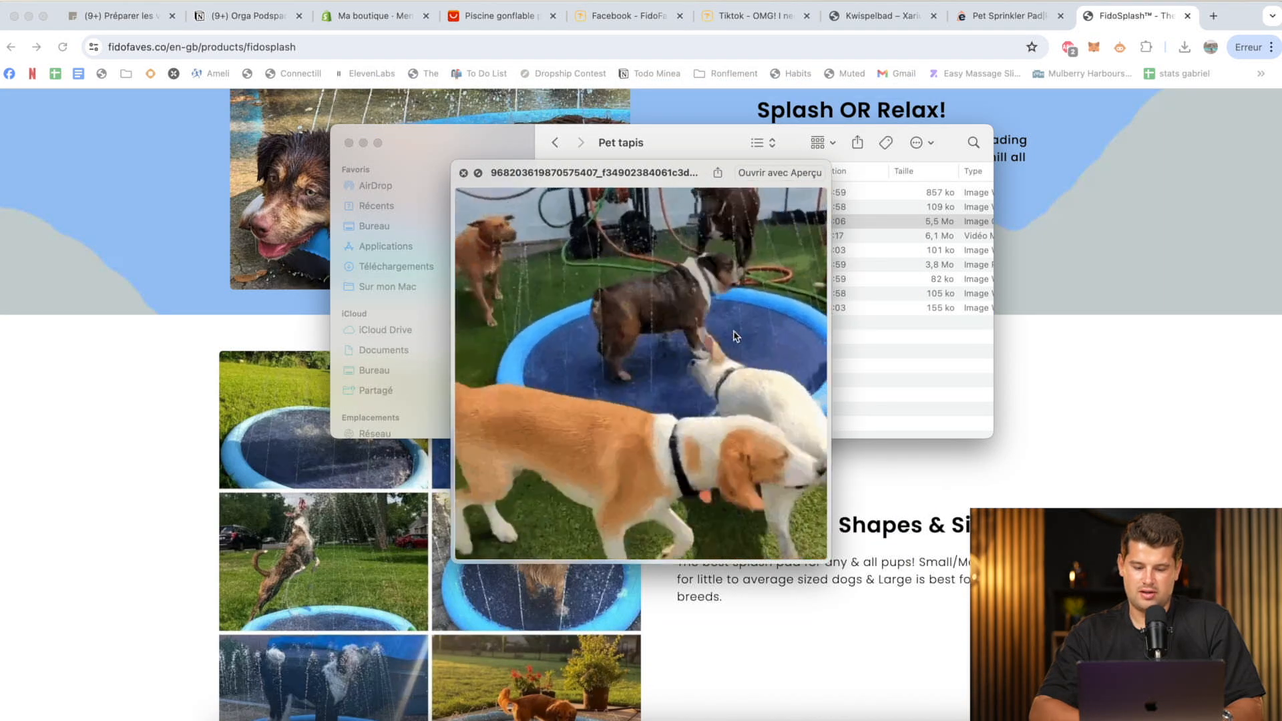
key("space")
left_click(730, 242)
key("space")
key("space")
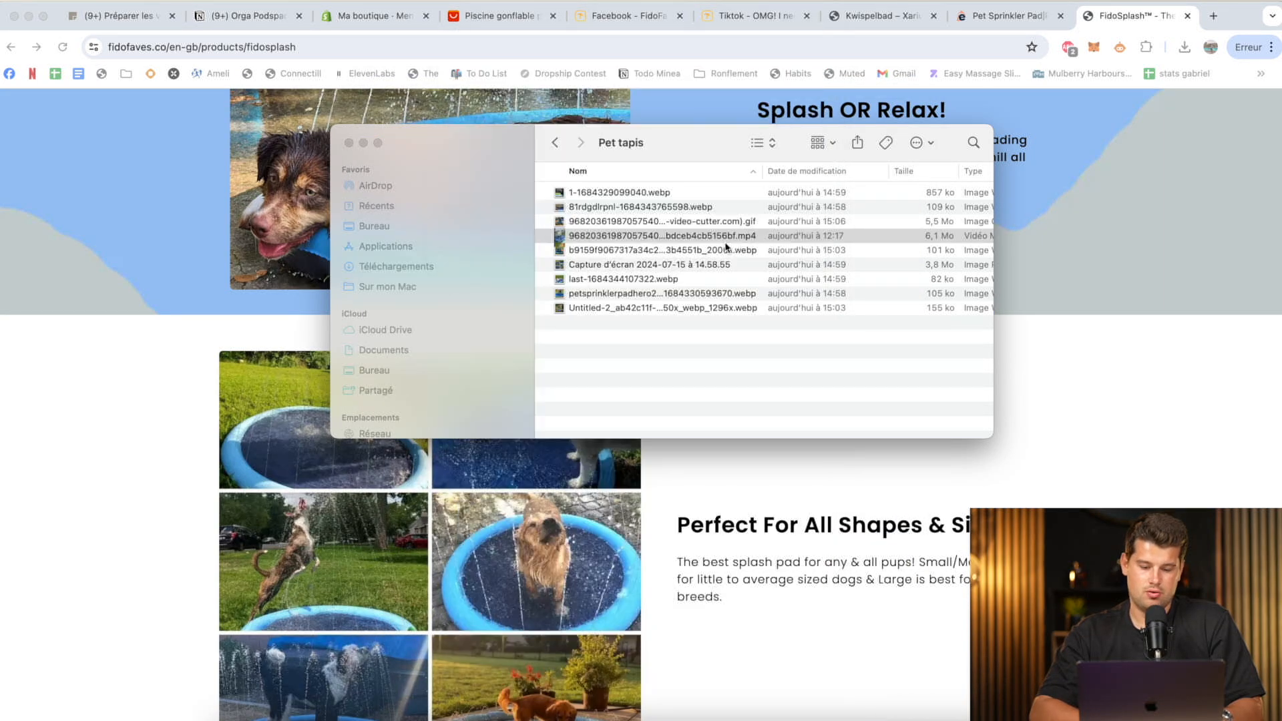
left_click(709, 255)
key("space")
key("space")
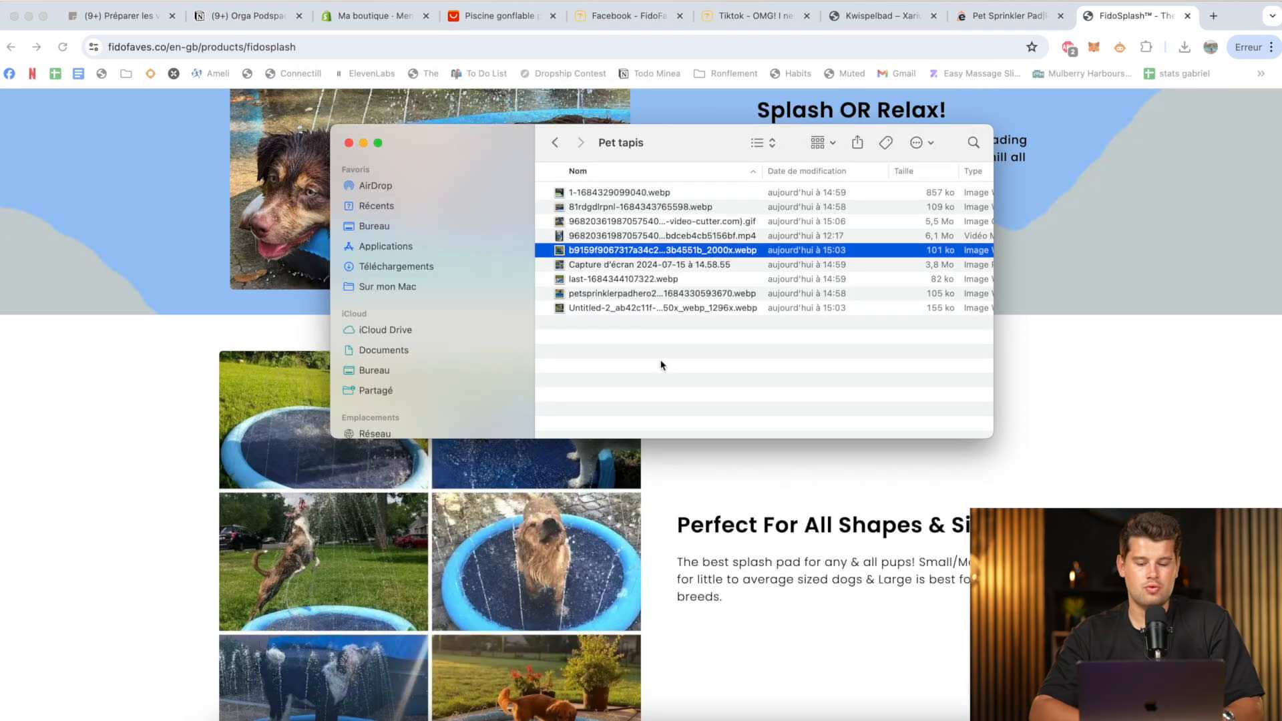
left_click(651, 364)
left_click(348, 143)
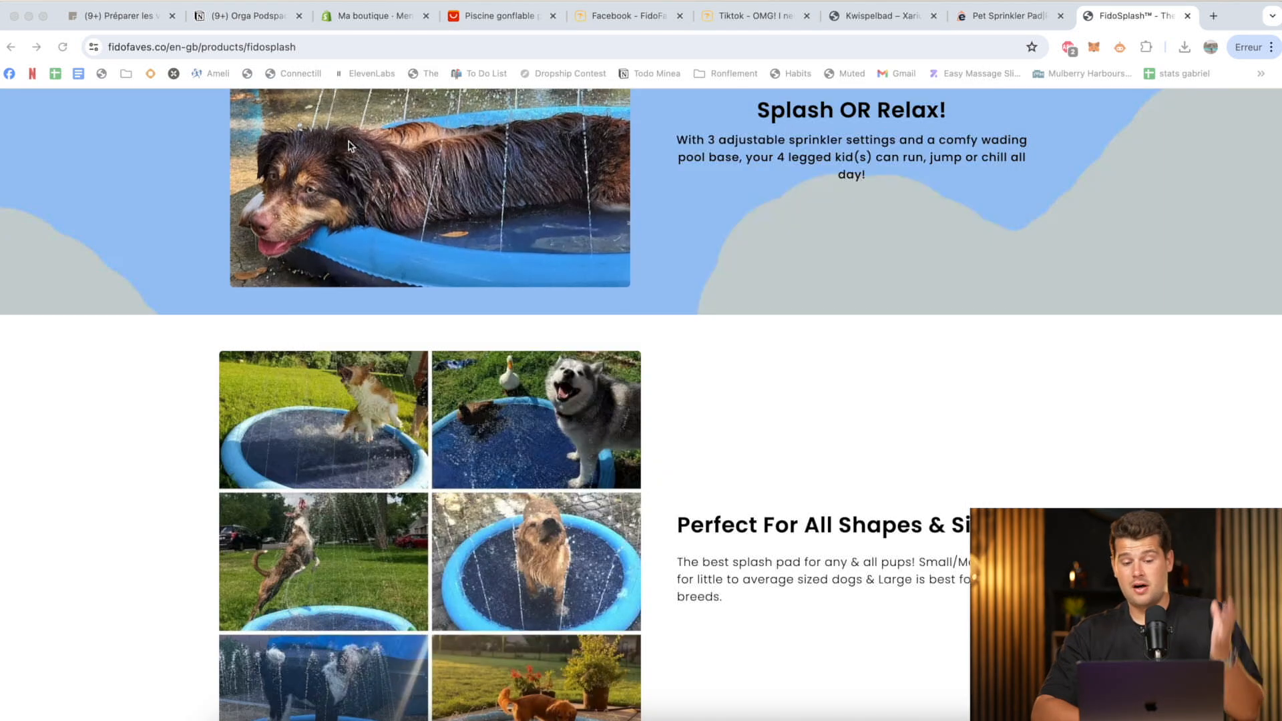
Return to the Shopify admin and delete the product "produit test" from the product list.
scroll(782, 249, "up", 3)
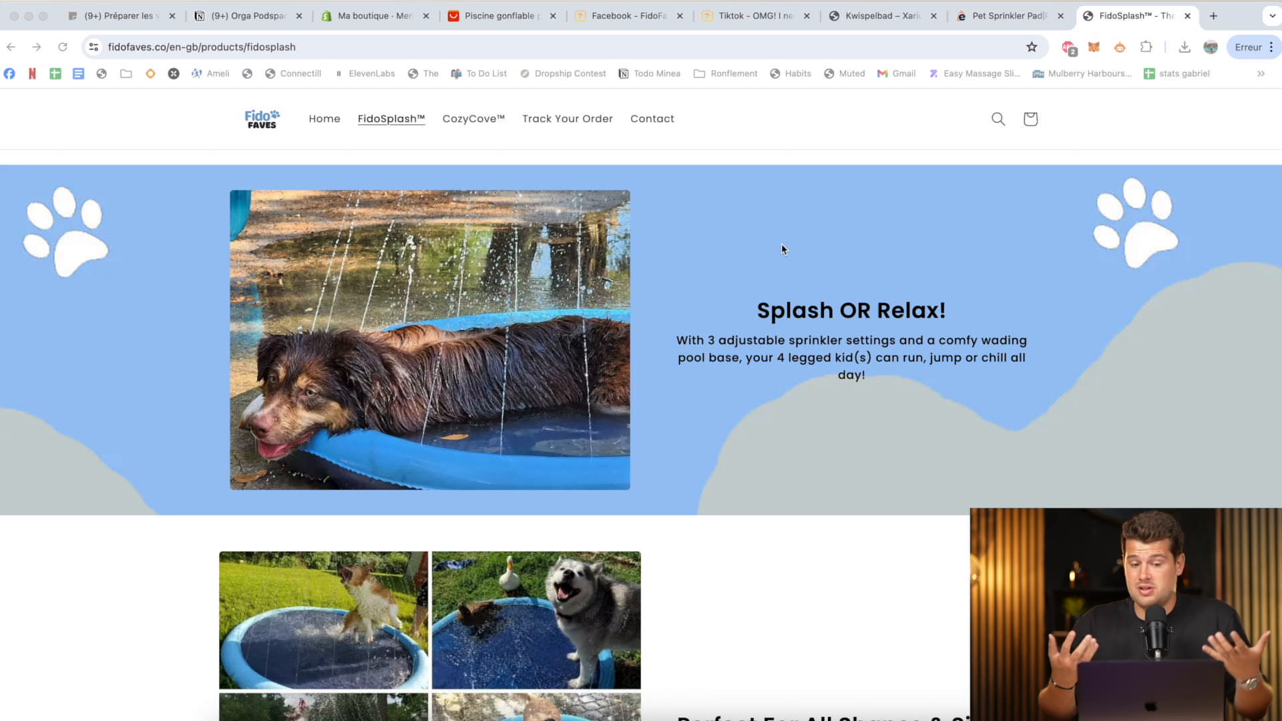
left_click(392, 24)
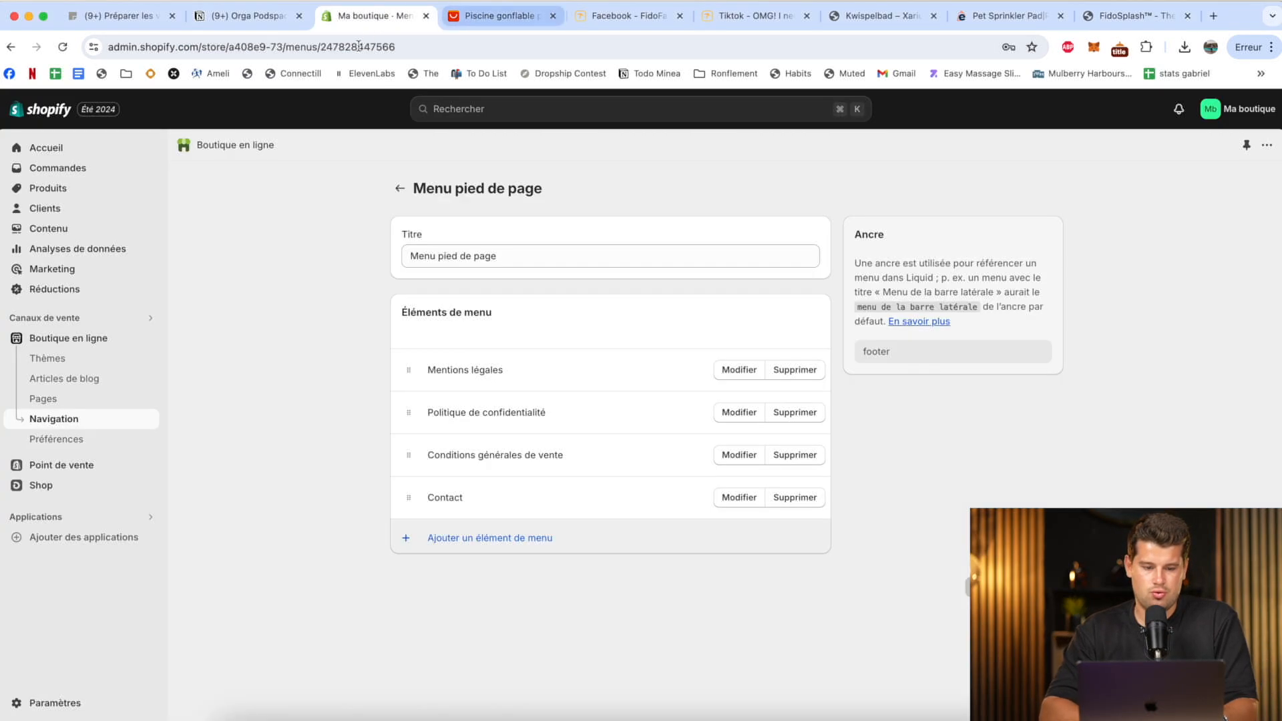
left_click(70, 189)
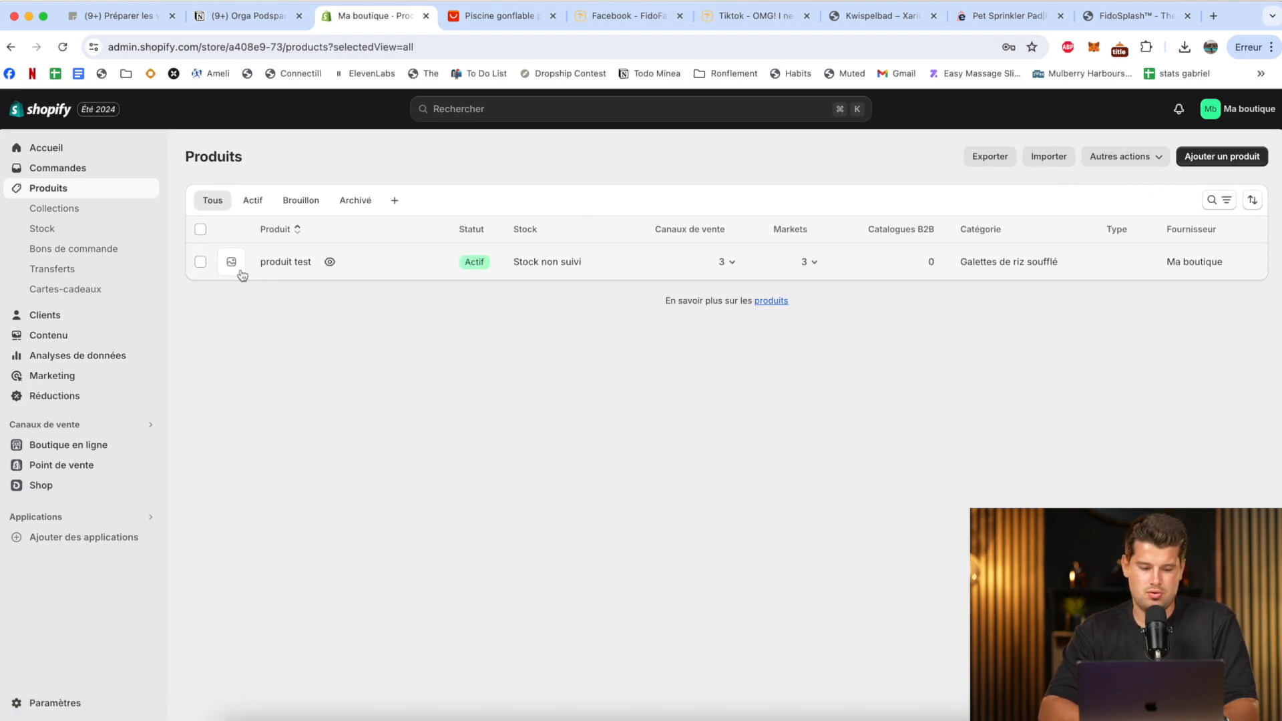
left_click(201, 262)
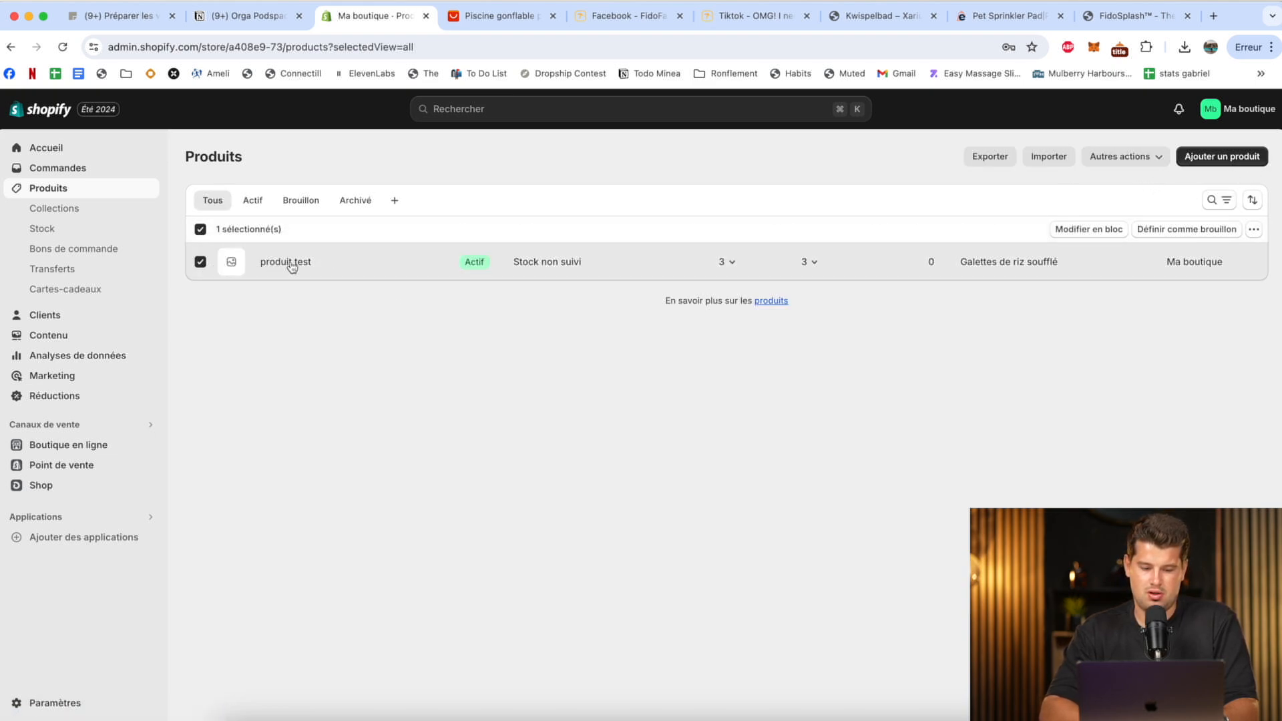
left_click(1253, 231)
left_click(1185, 276)
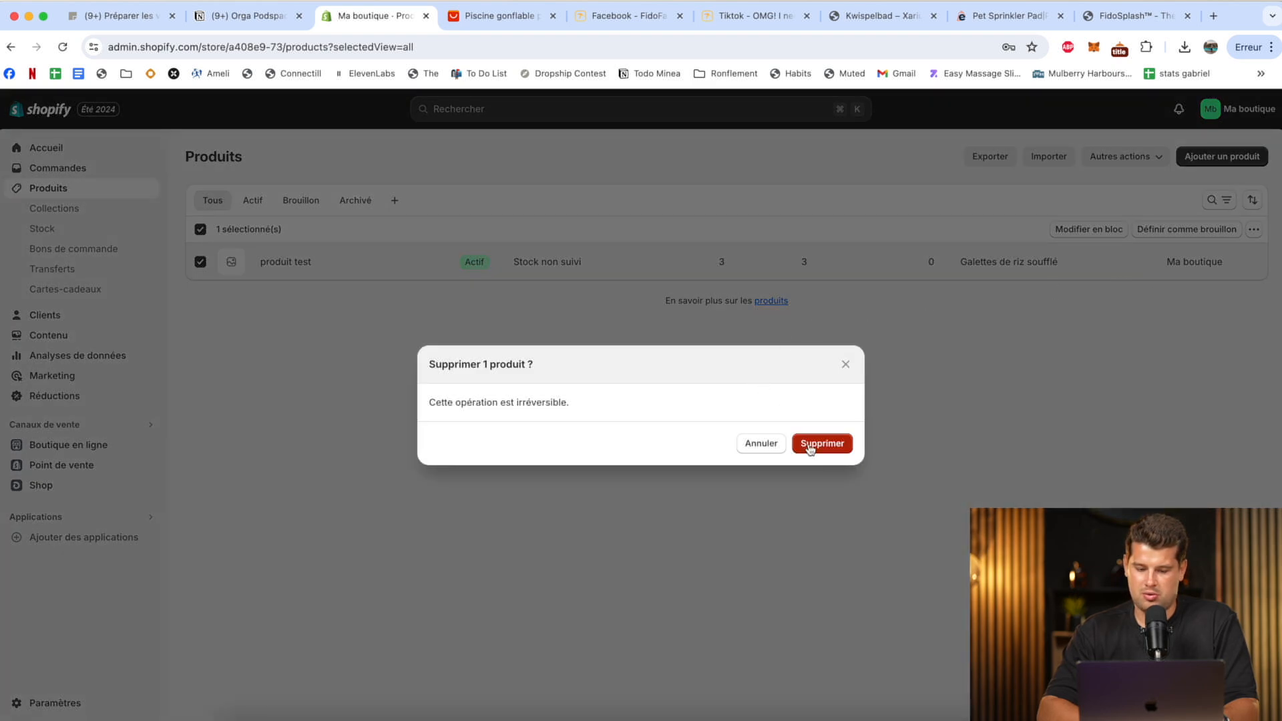
left_click(813, 450)
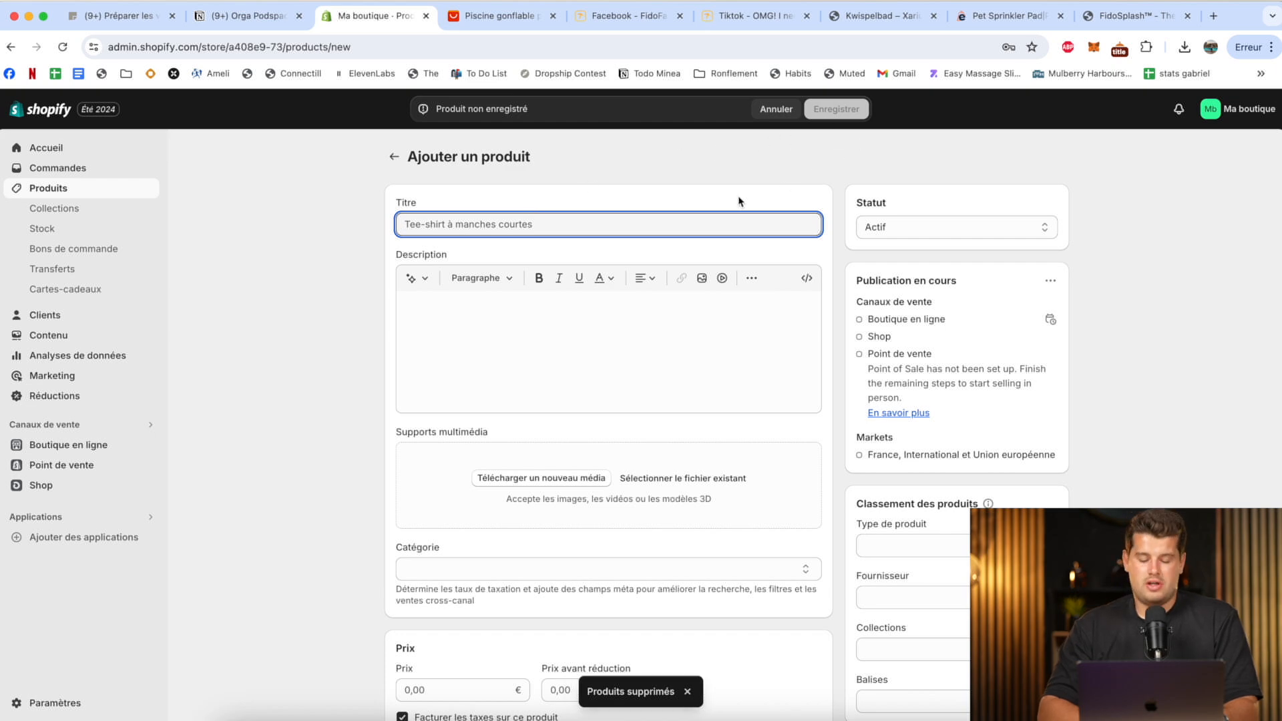
Create a new product titled "WaterCarpet - Un peu de fraîcheur pour votre chien" and save it.
type("Water")
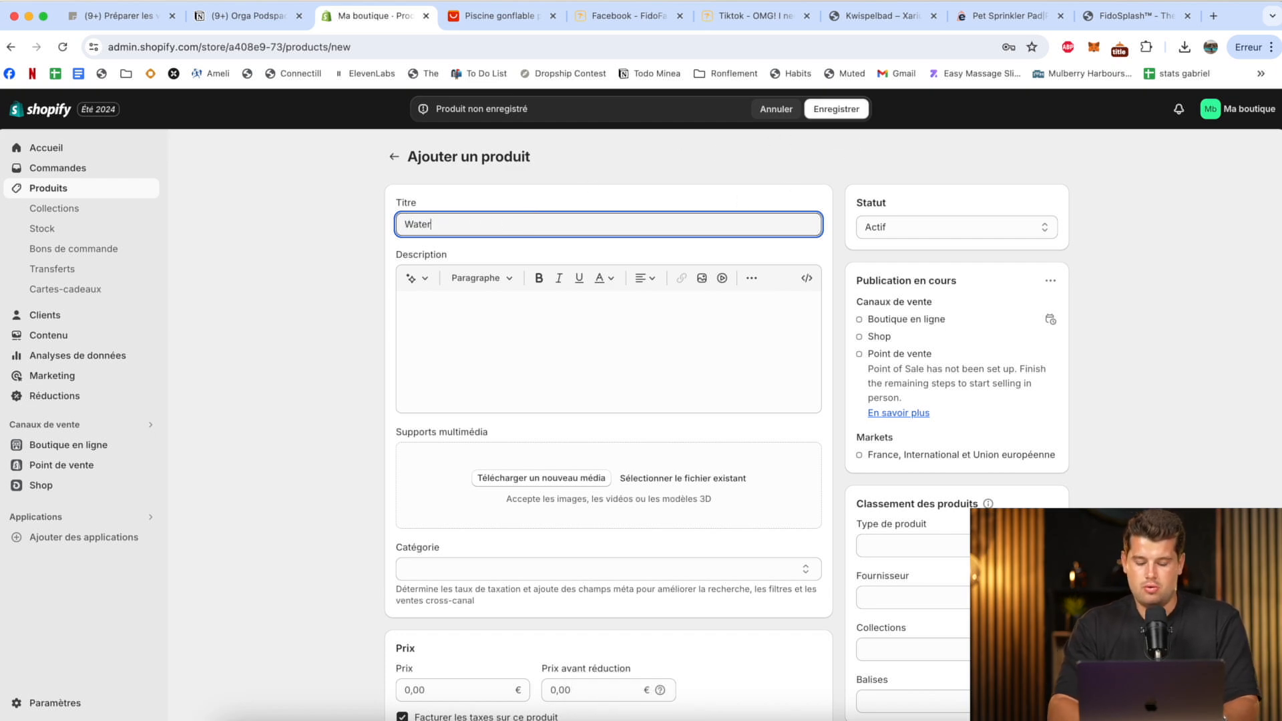
type("Tap")
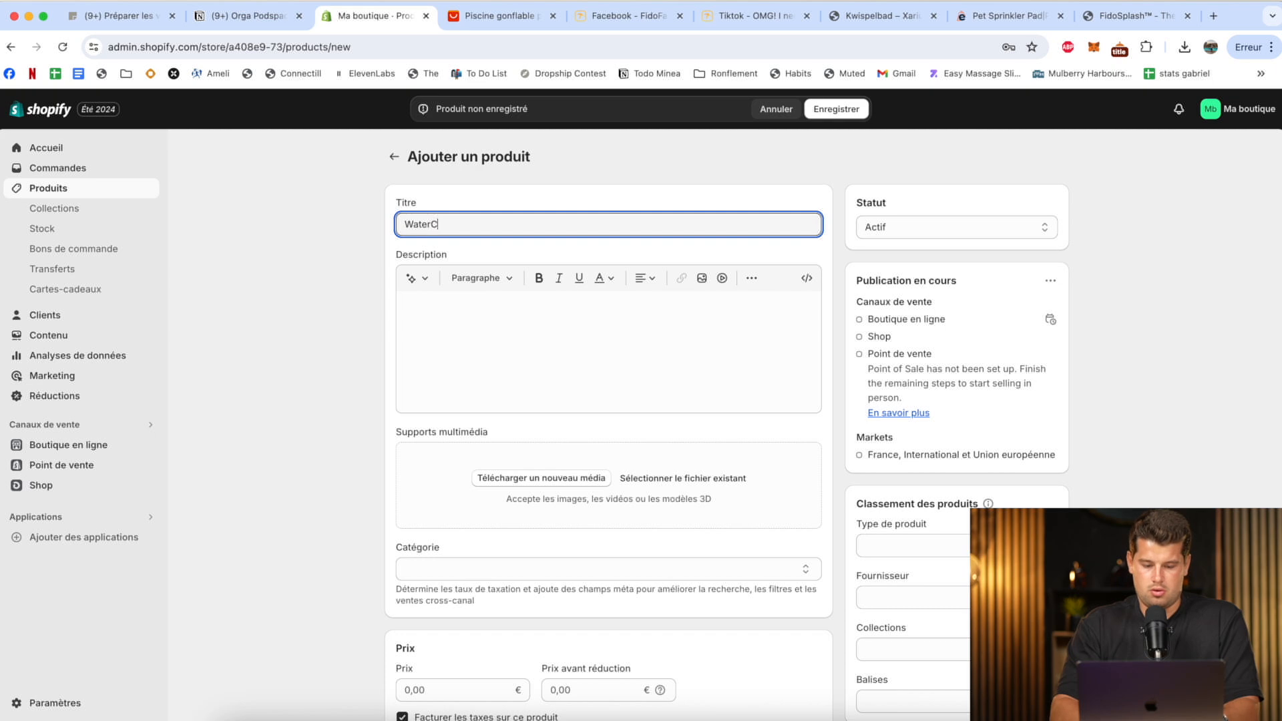
type("et - Un peu de fraîcheur pour v")
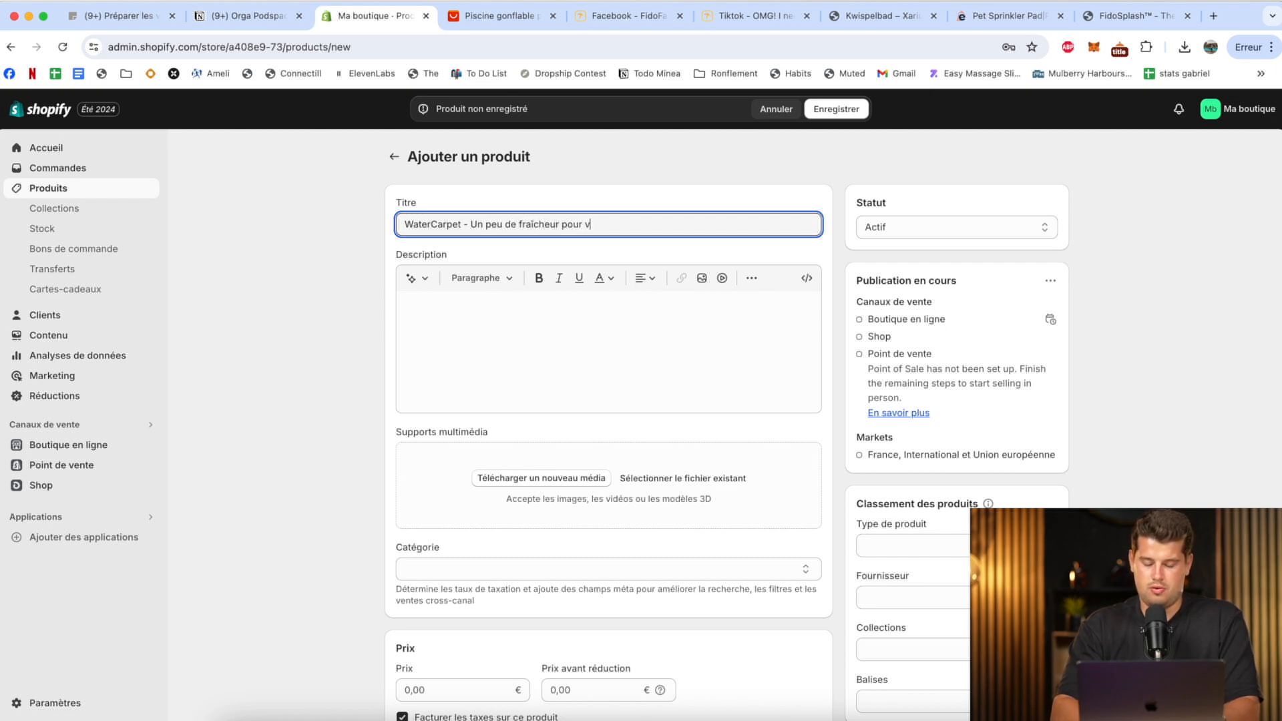
left_click(836, 108)
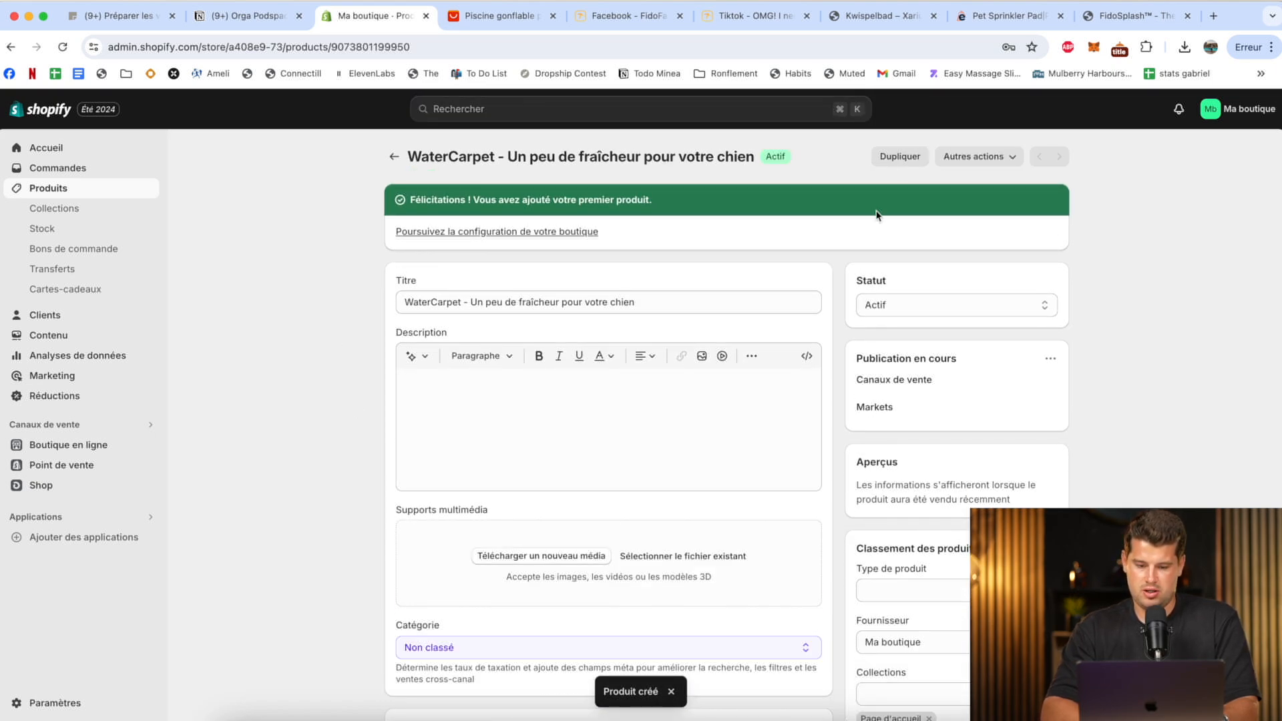
Turn off quantity tracking in the WaterCarpet product's stock settings.
scroll(872, 221, "down", 10)
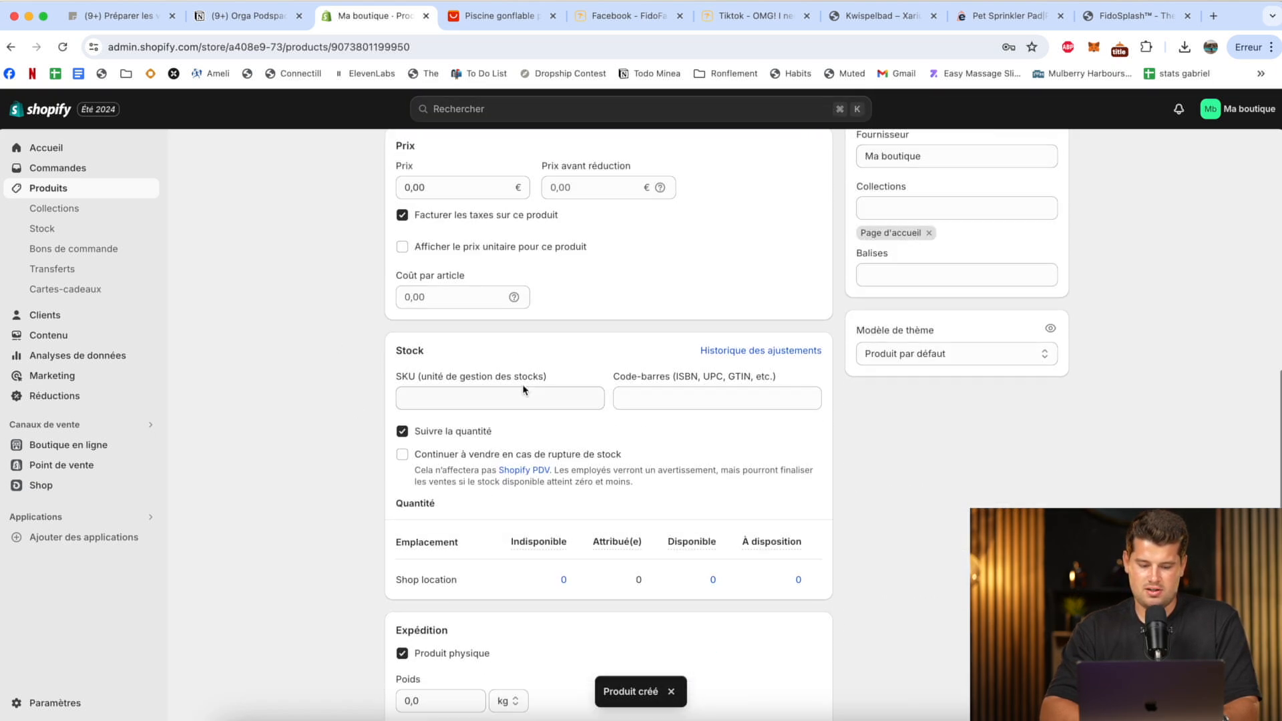
left_click(414, 434)
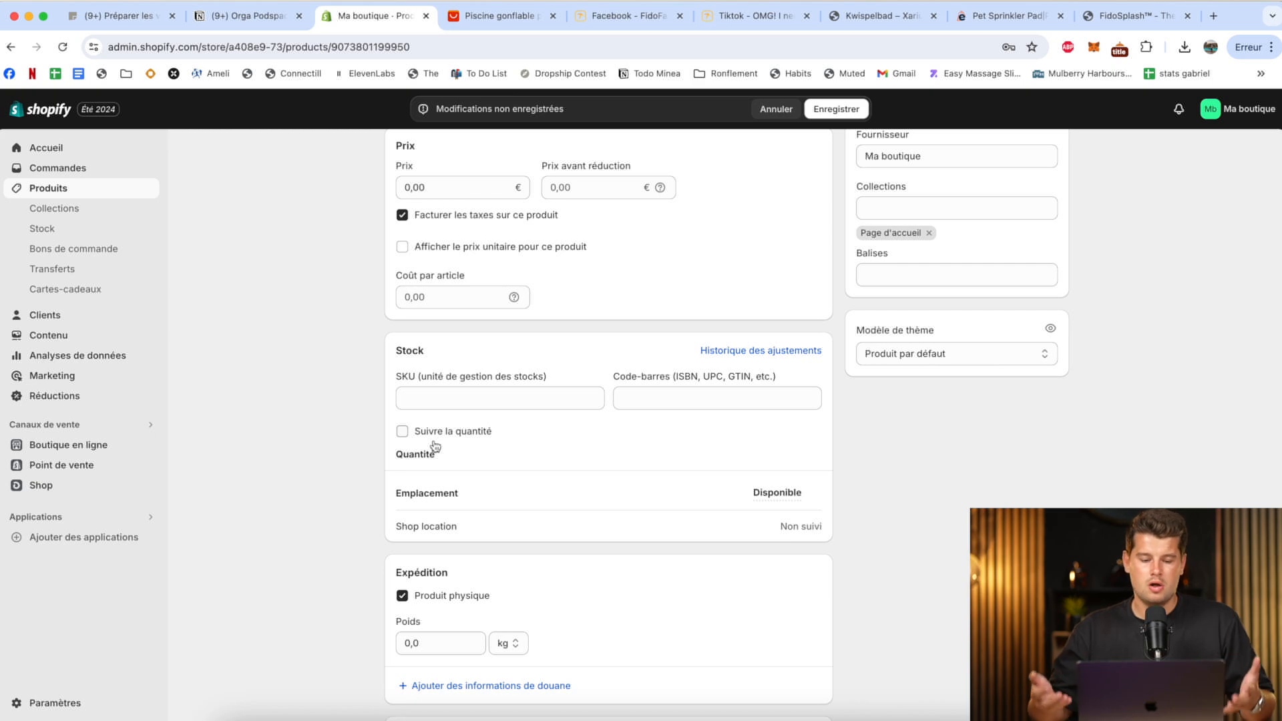
Check the supplier's price on AliExpress, set the product price to 39,90 € and the compare-at price to 59,90 €, and save.
scroll(435, 446, "up", 3)
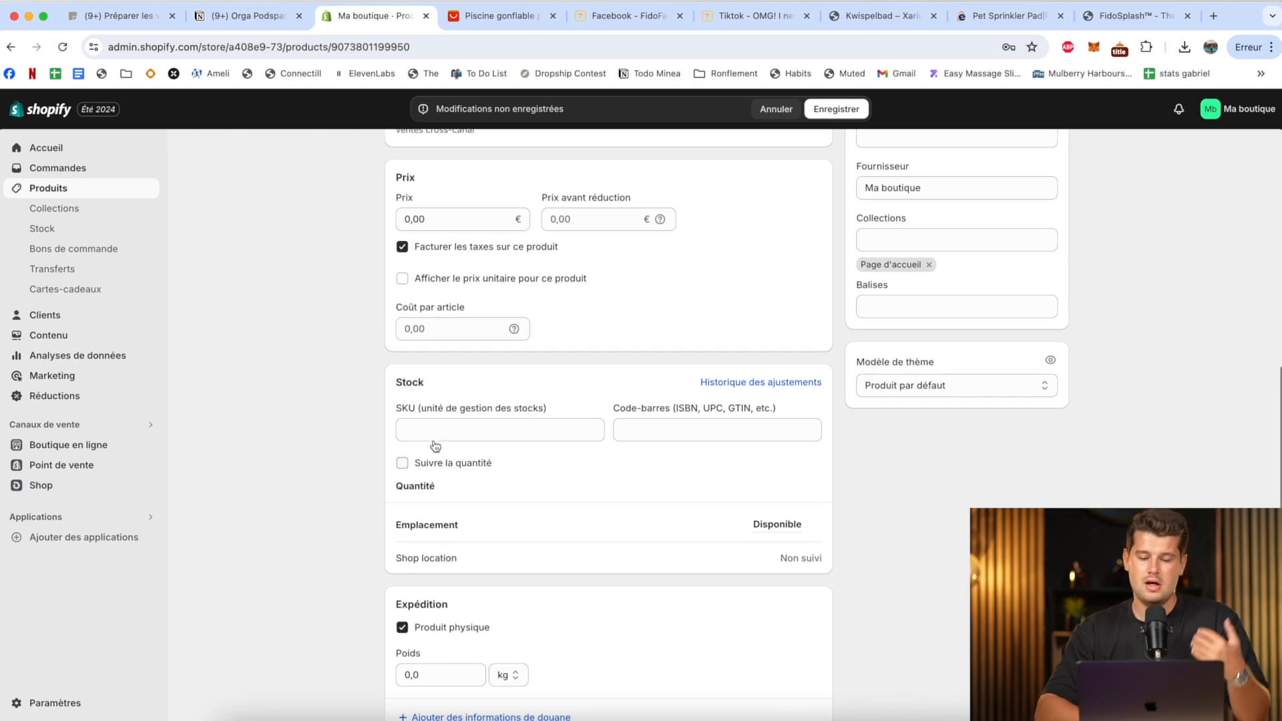
scroll(435, 446, "up", 1)
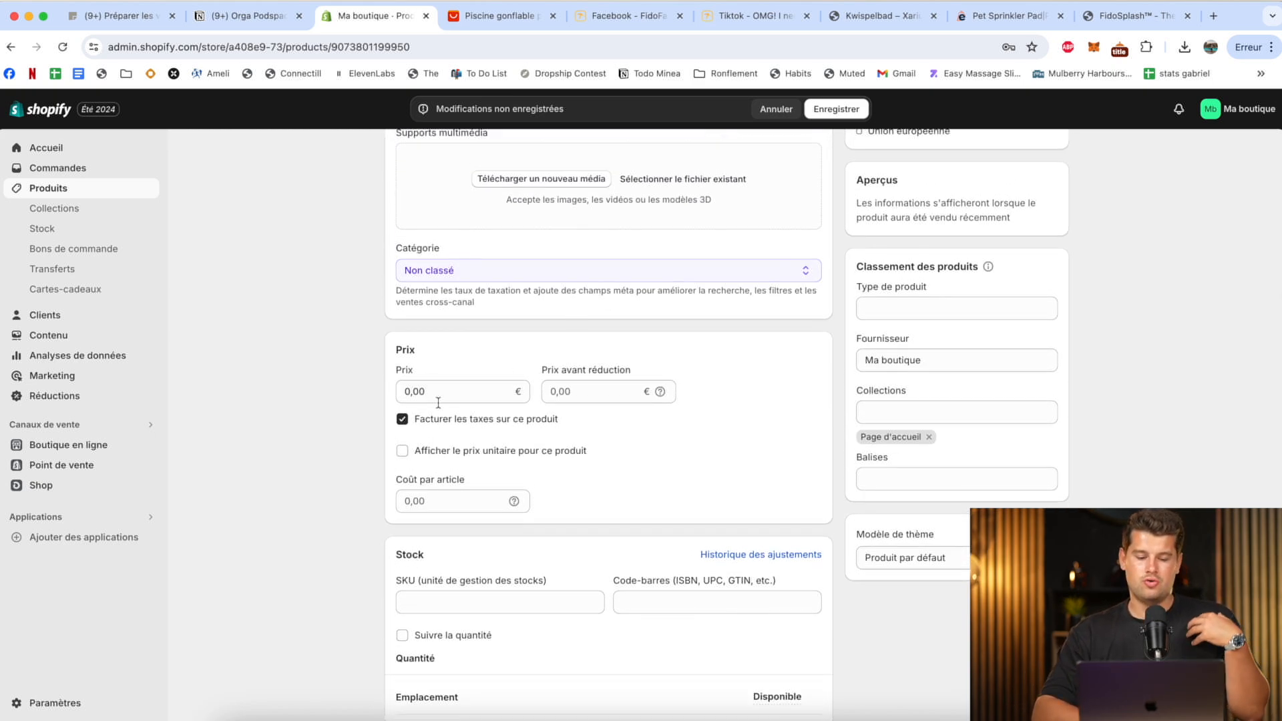
left_click(491, 17)
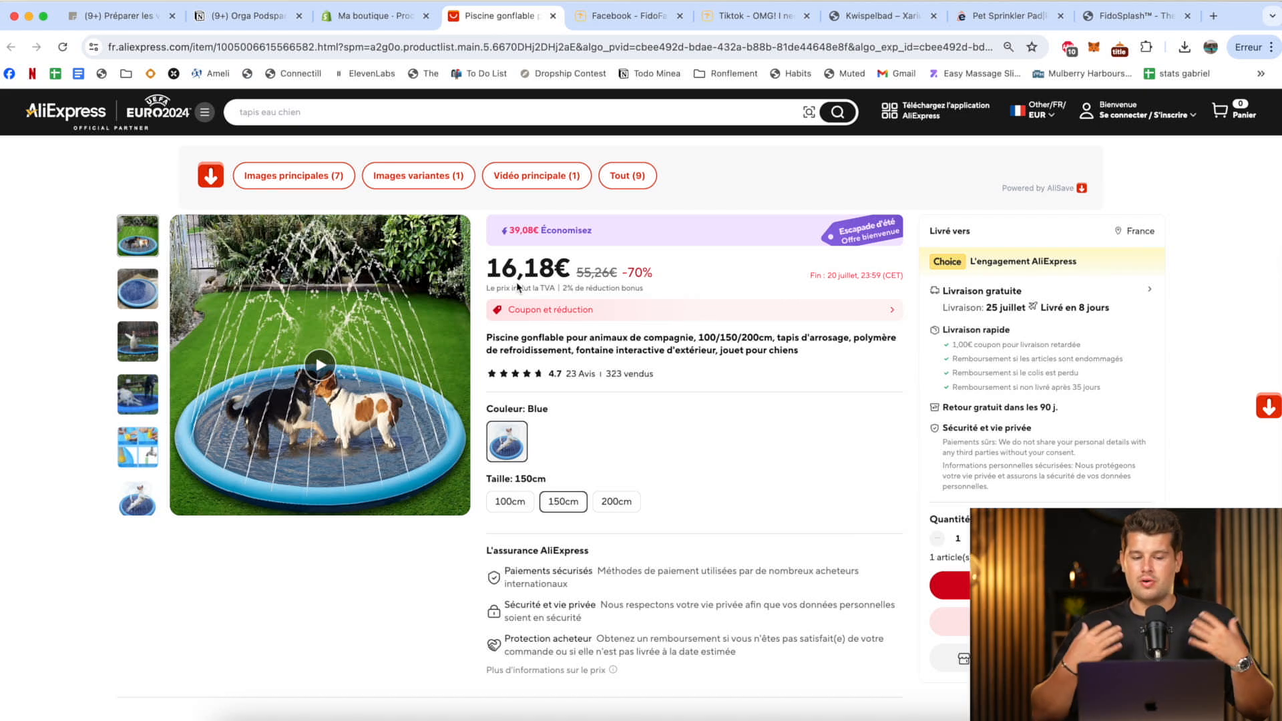
left_click(374, 16)
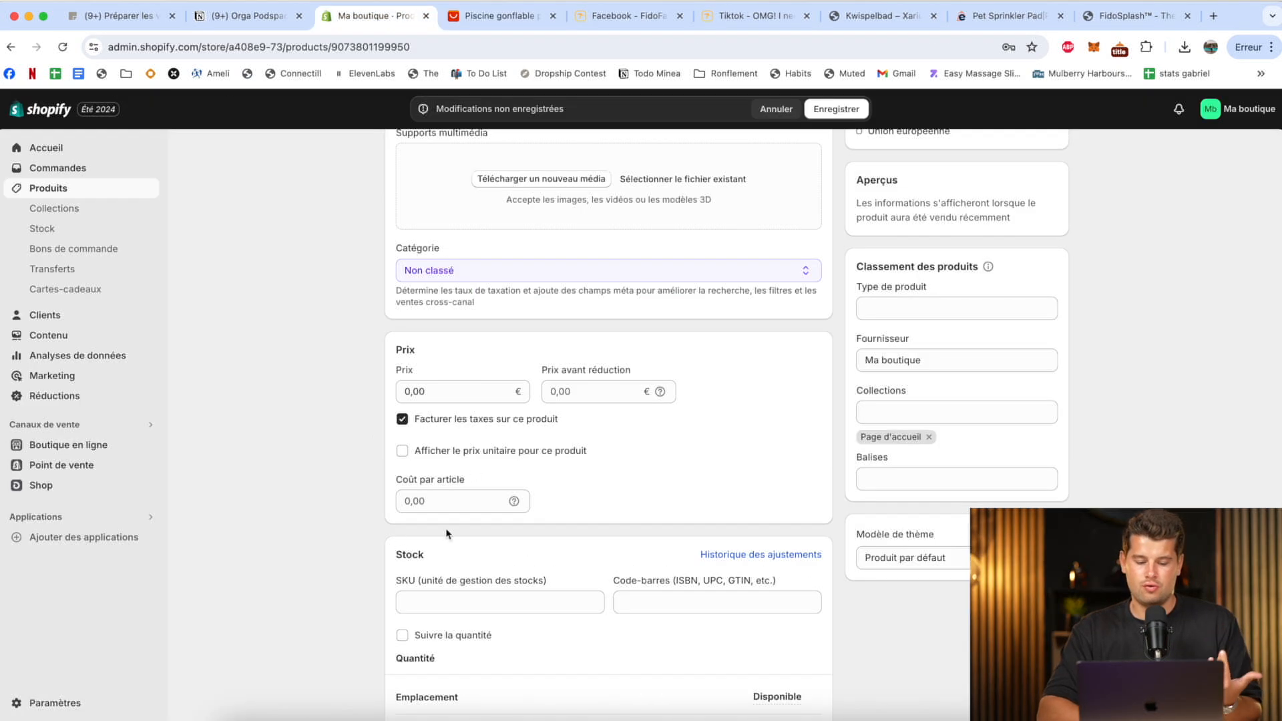
left_click(438, 394)
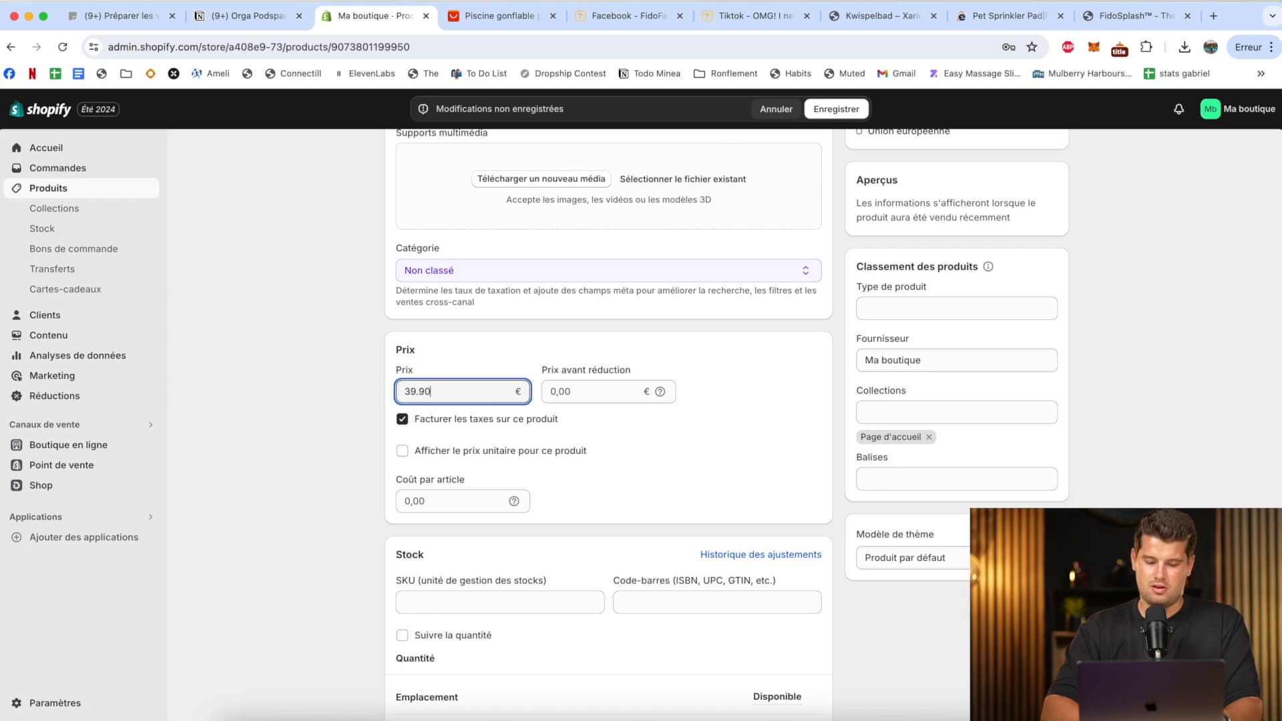
left_click(560, 385)
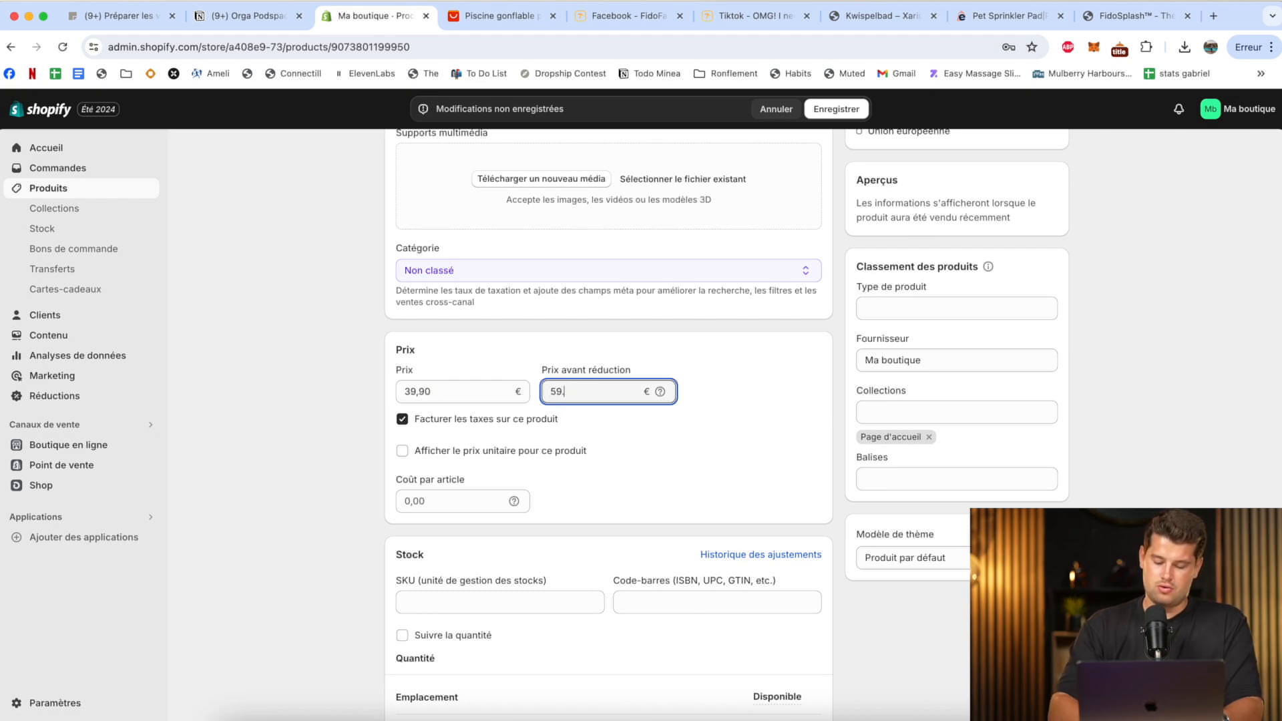
type("59.90")
left_click(836, 109)
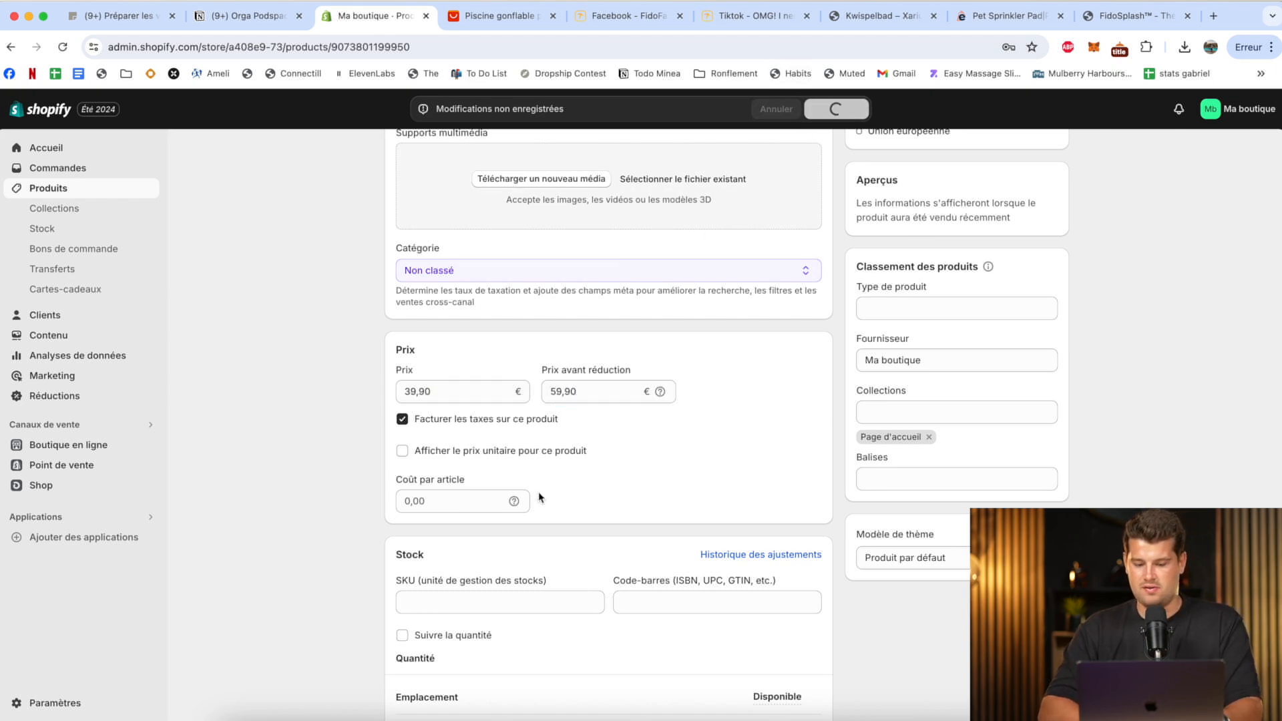
Preview the WaterCarpet product page on the storefront and return to the product editor.
scroll(812, 404, "up", 5)
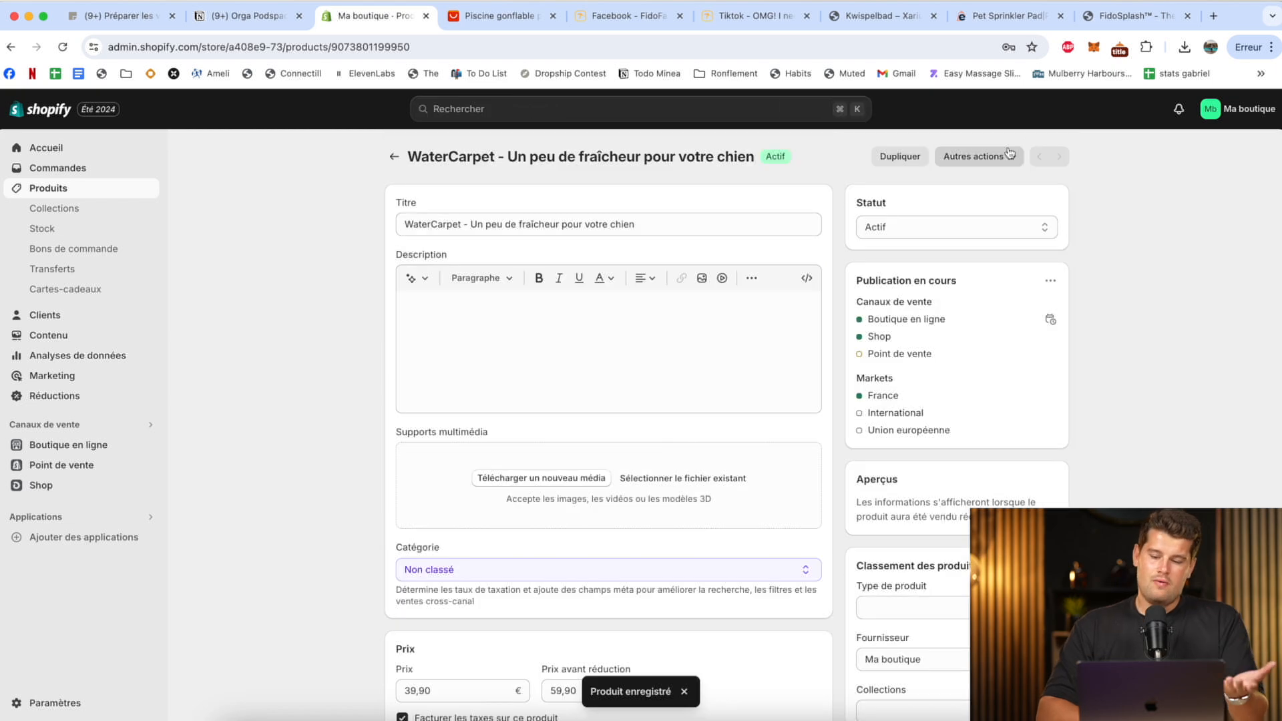
left_click(978, 156)
left_click(968, 217)
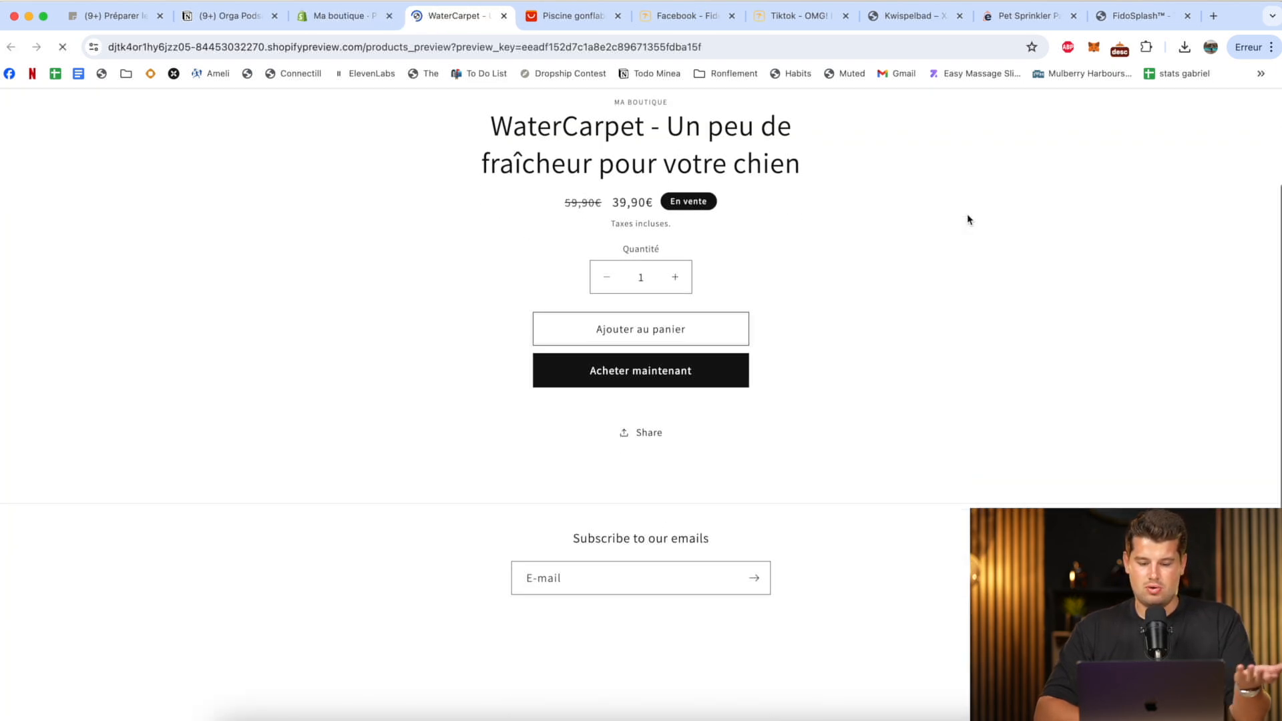
left_click(361, 18)
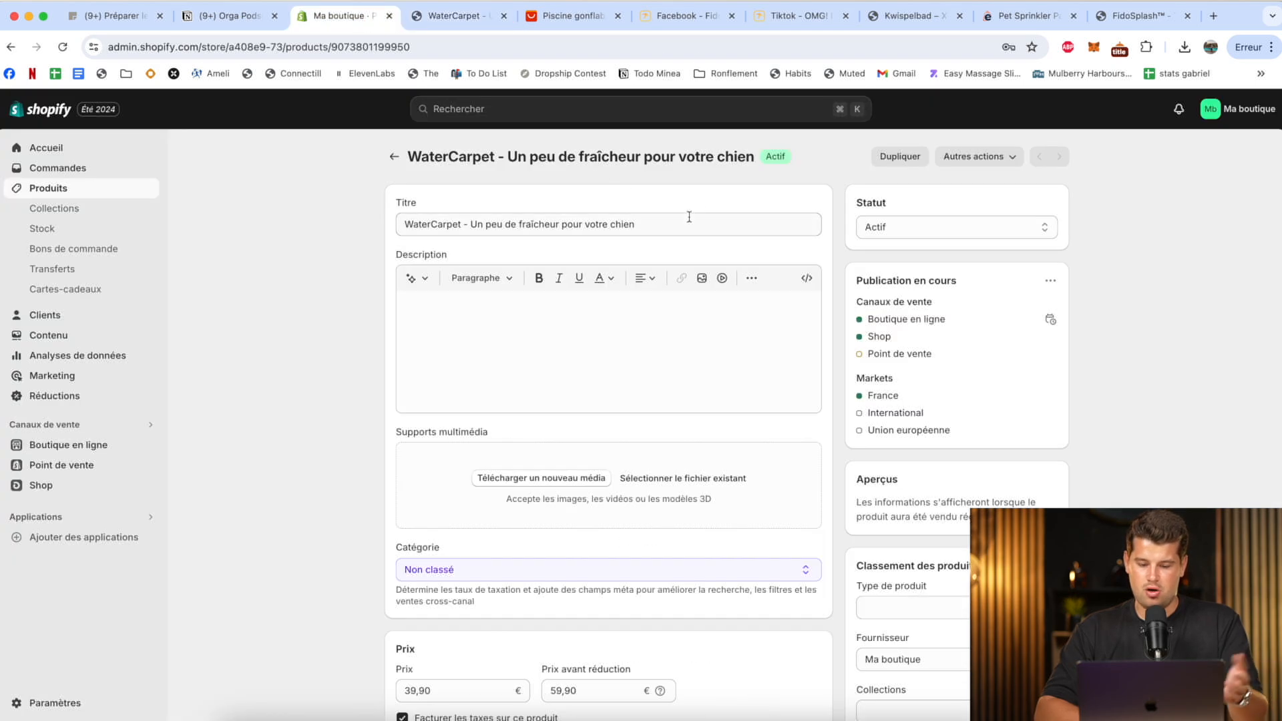
key("ctrl+Up")
left_click(527, 249)
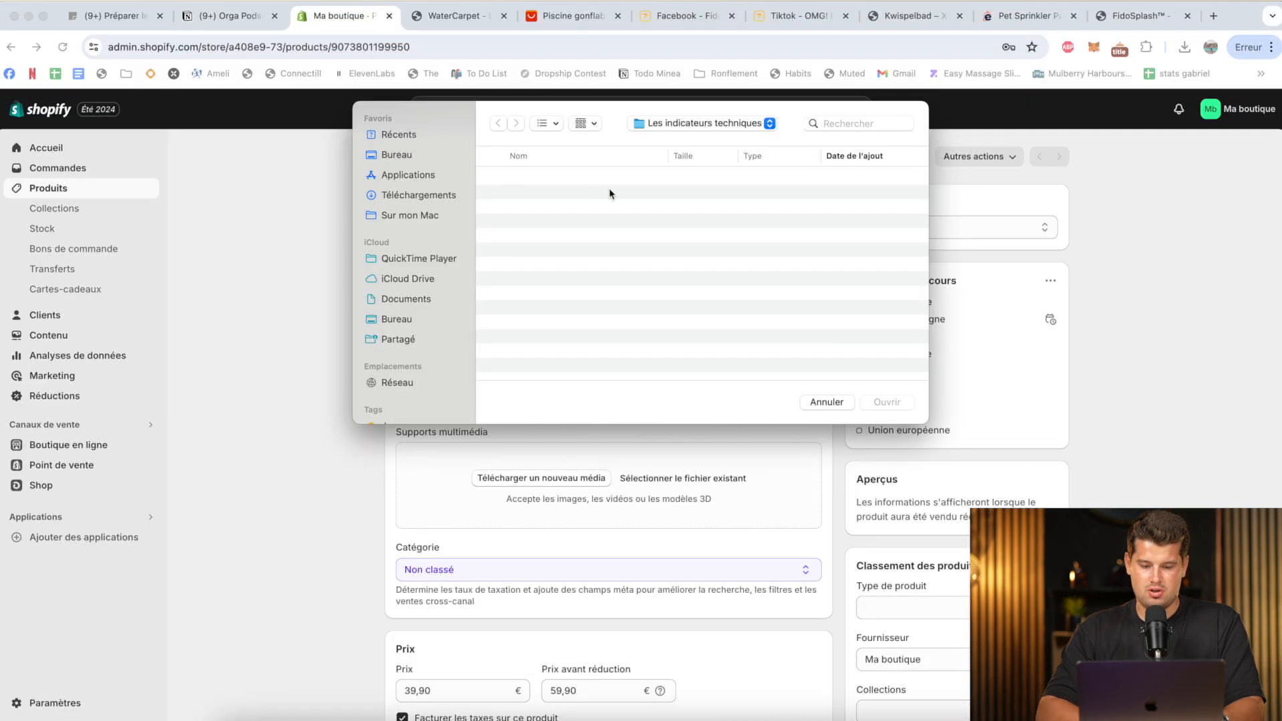
left_click(425, 195)
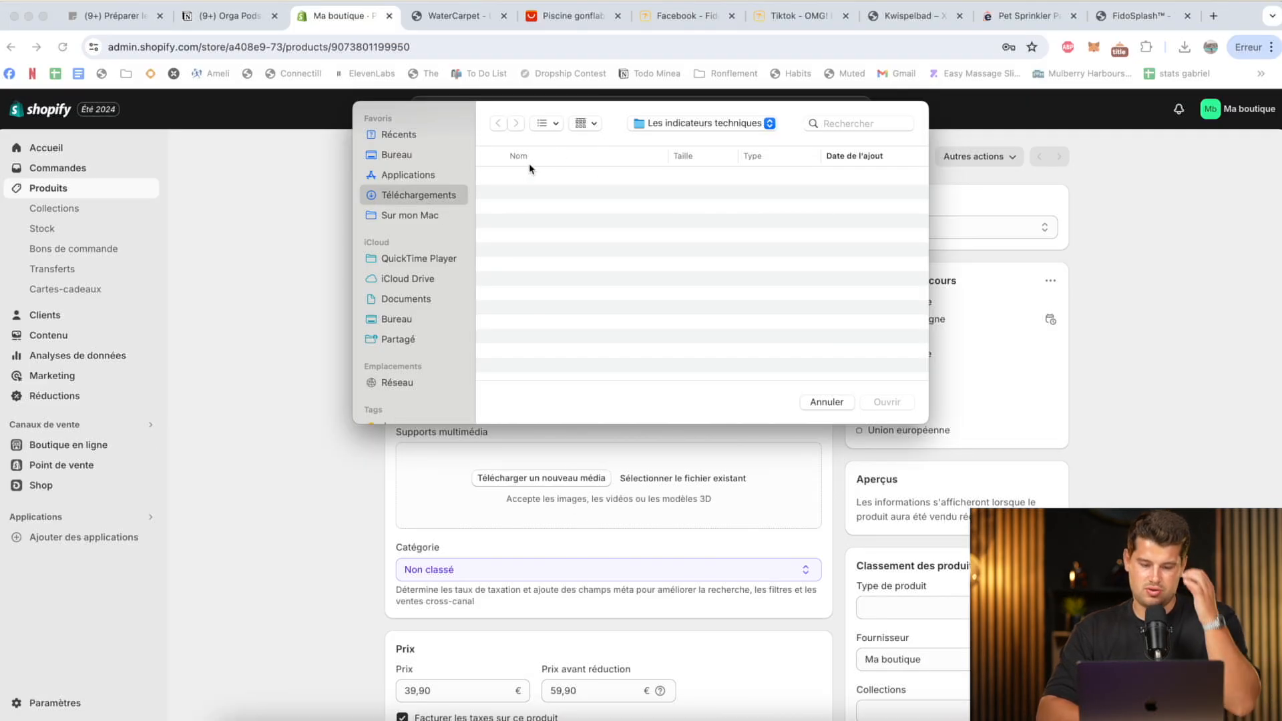
left_click(824, 401)
Preview the Untitled-2 750x webp image from the Pet tapis folder in Téléchargements and add it to the product's media.
key("ctrl+Up")
left_click(693, 225)
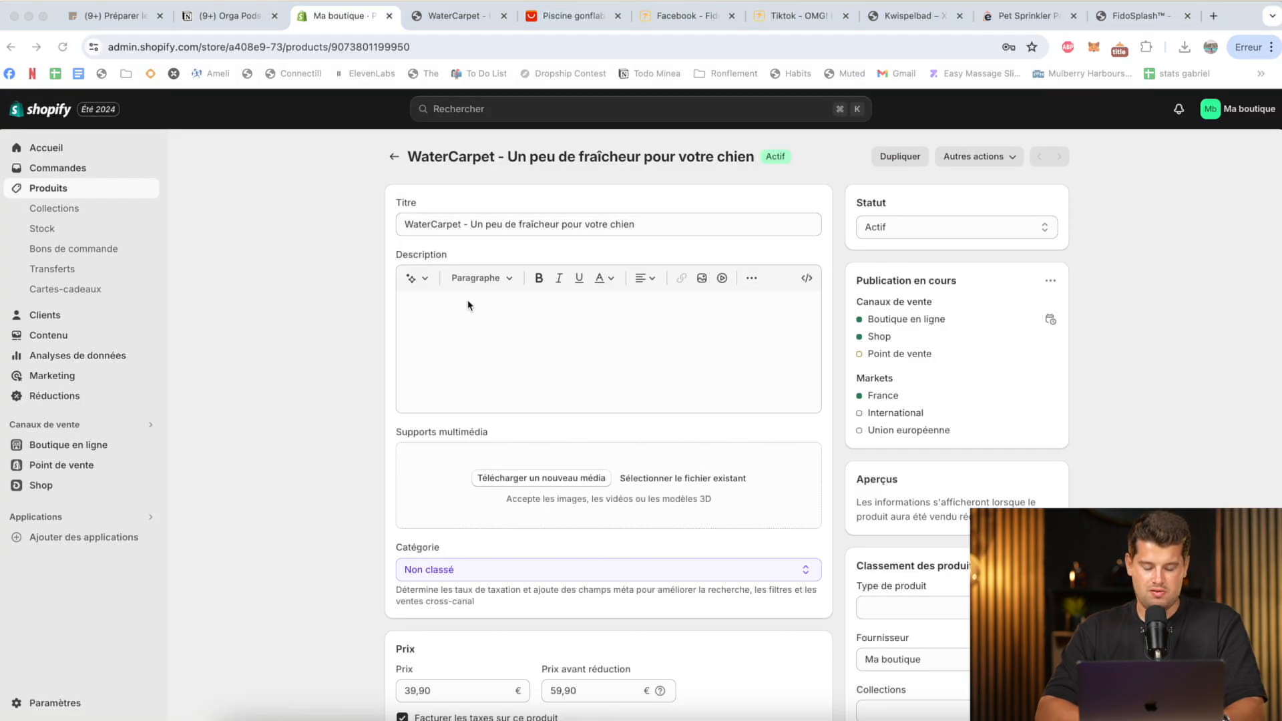
left_click(415, 267)
double_click(620, 193)
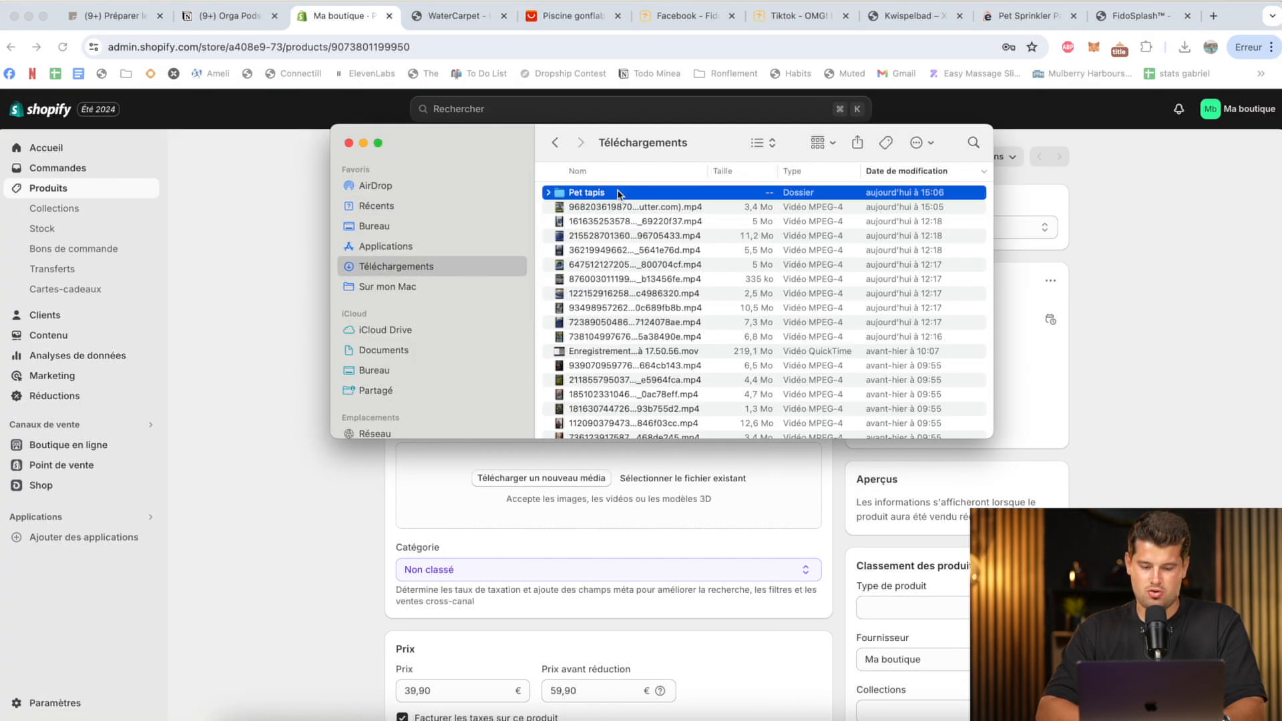
left_click(602, 312)
key("space")
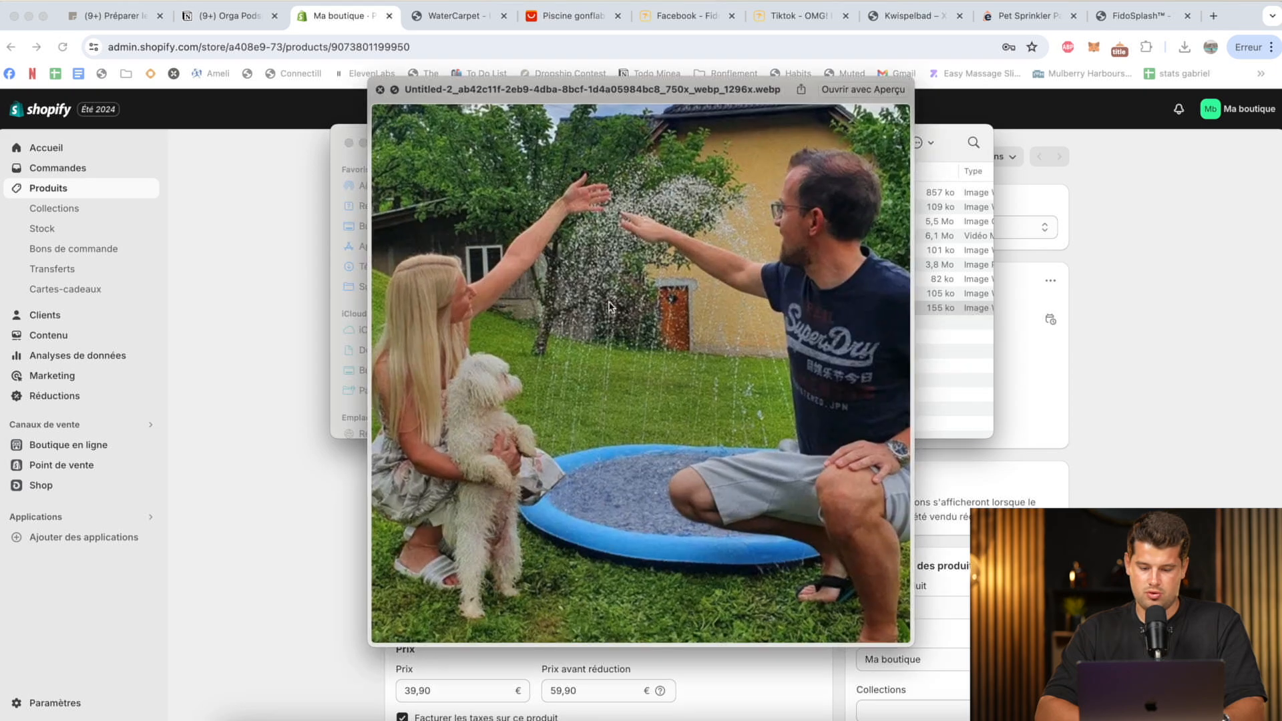
key("space")
left_click_drag(610, 314, 452, 498)
Reload the WaterCarpet storefront preview and examine the product page's image, price, purchase options and footer.
left_click(452, 18)
key("super+r")
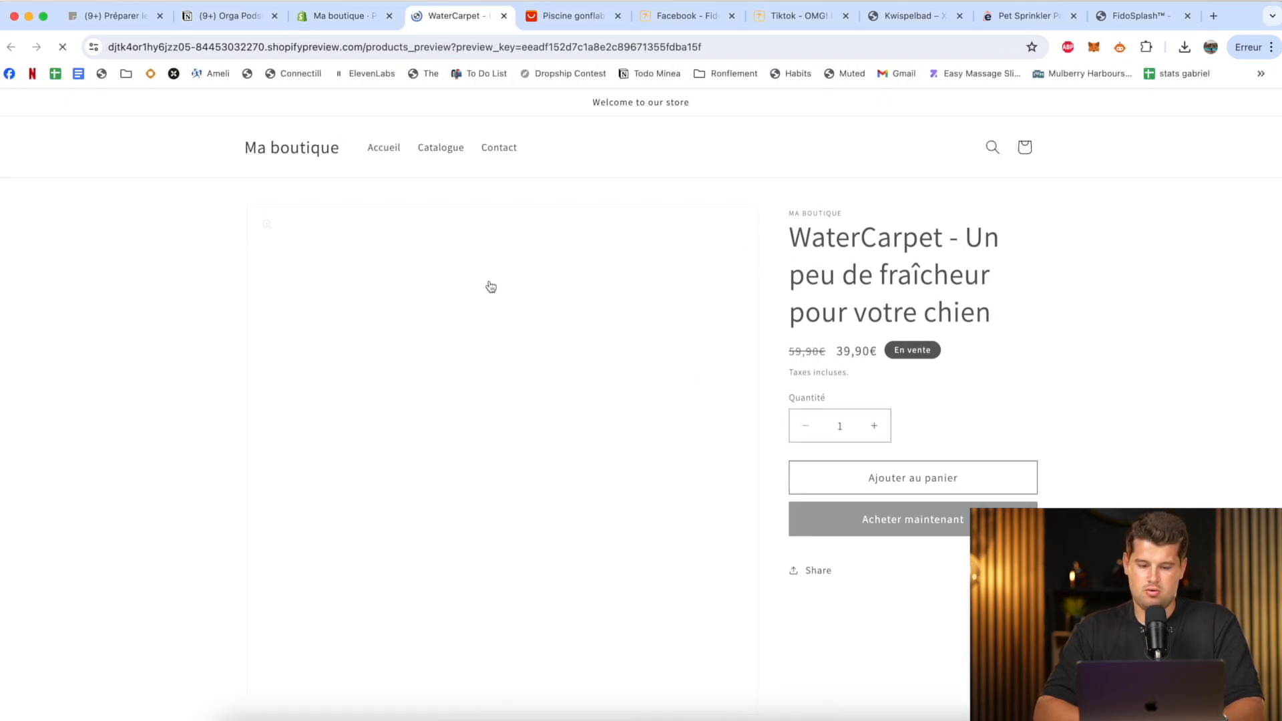
scroll(536, 392, "down", 1)
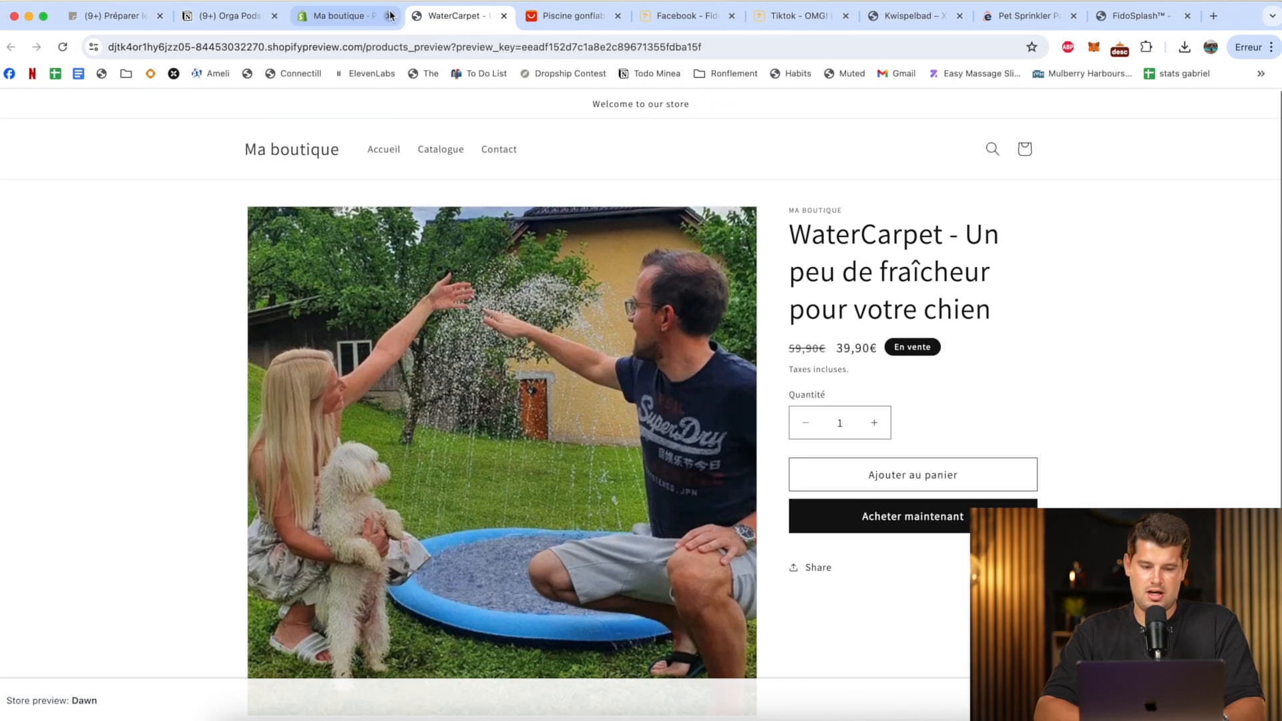
scroll(600, 389, "down", 3)
scroll(599, 388, "down", 3)
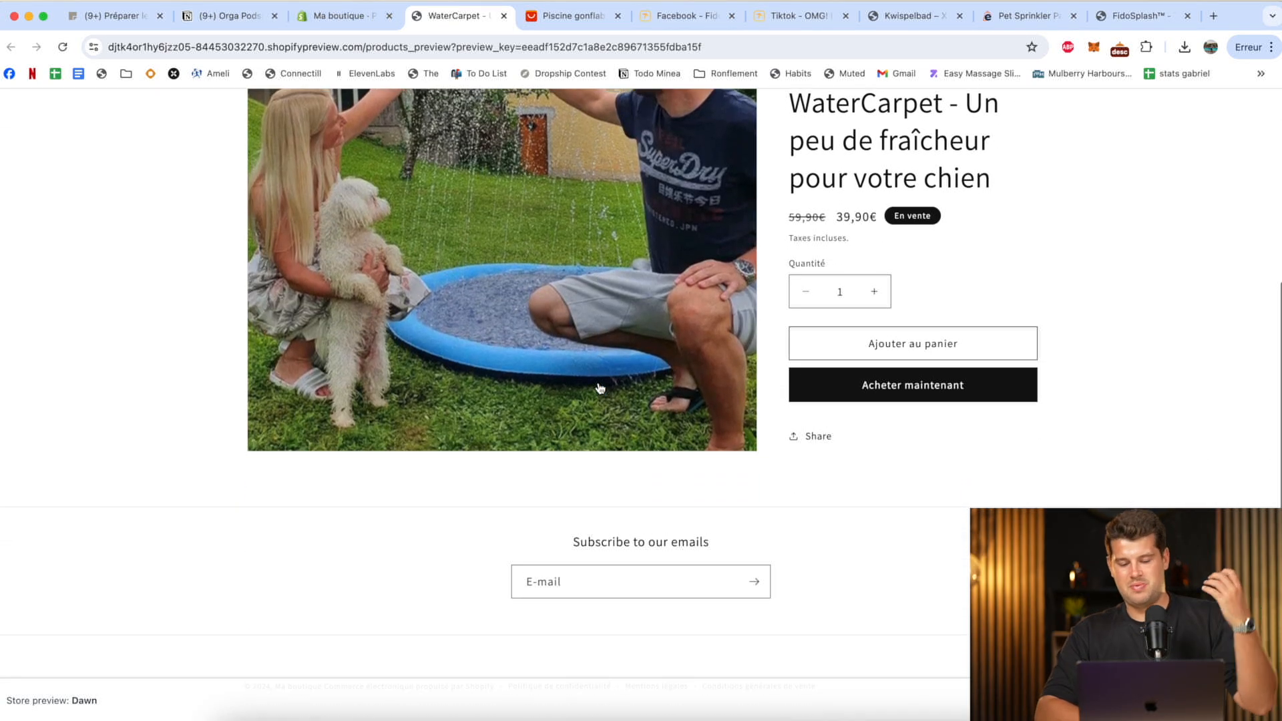
scroll(734, 361, "up", 5)
scroll(927, 327, "down", 2)
scroll(927, 327, "down", 3)
scroll(926, 325, "up", 5)
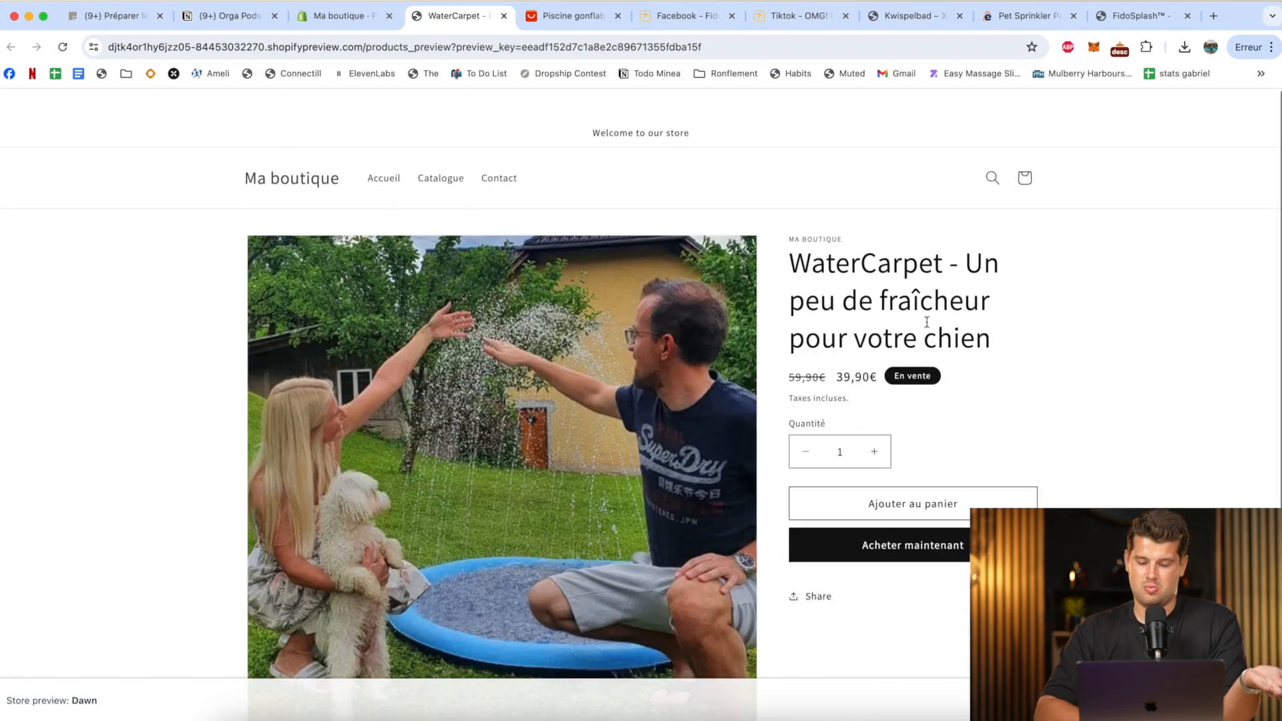
scroll(927, 323, "down", 5)
scroll(926, 321, "up", 5)
scroll(927, 322, "down", 1)
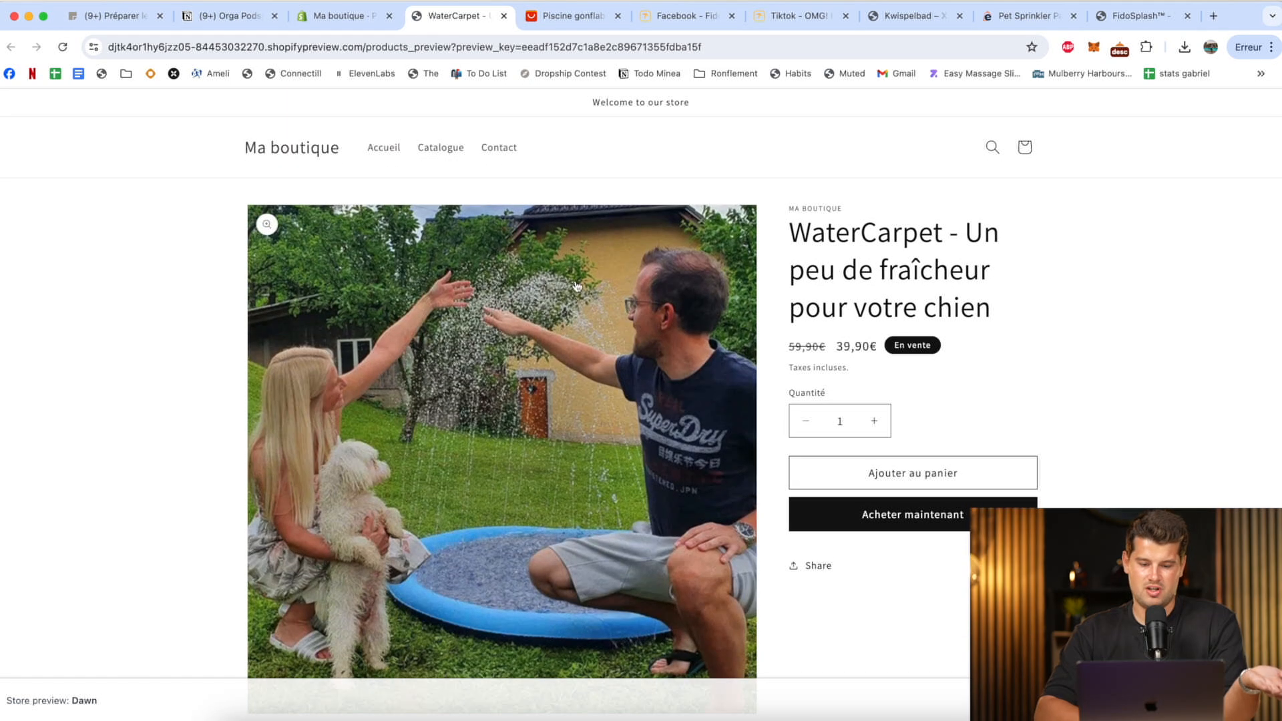
Open the online store's themes page in the Shopify admin, glance at the product preview again, and return to the admin.
left_click(340, 15)
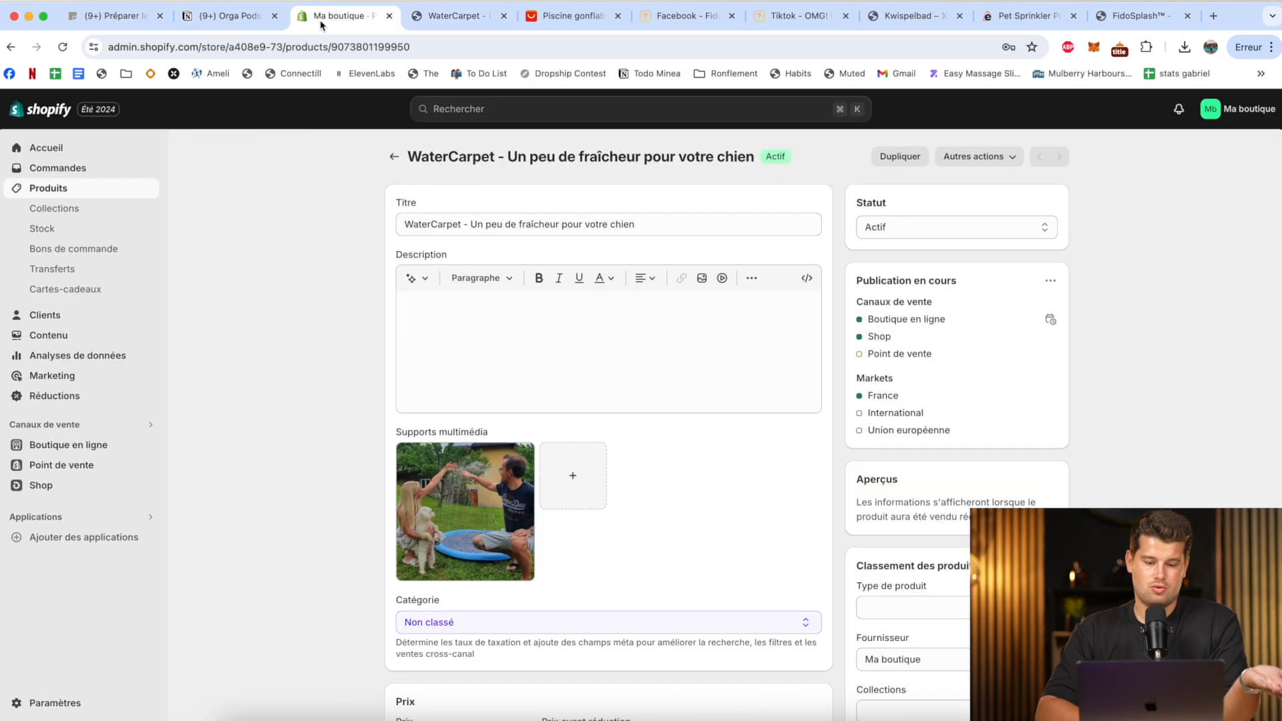
left_click(66, 445)
left_click(467, 15)
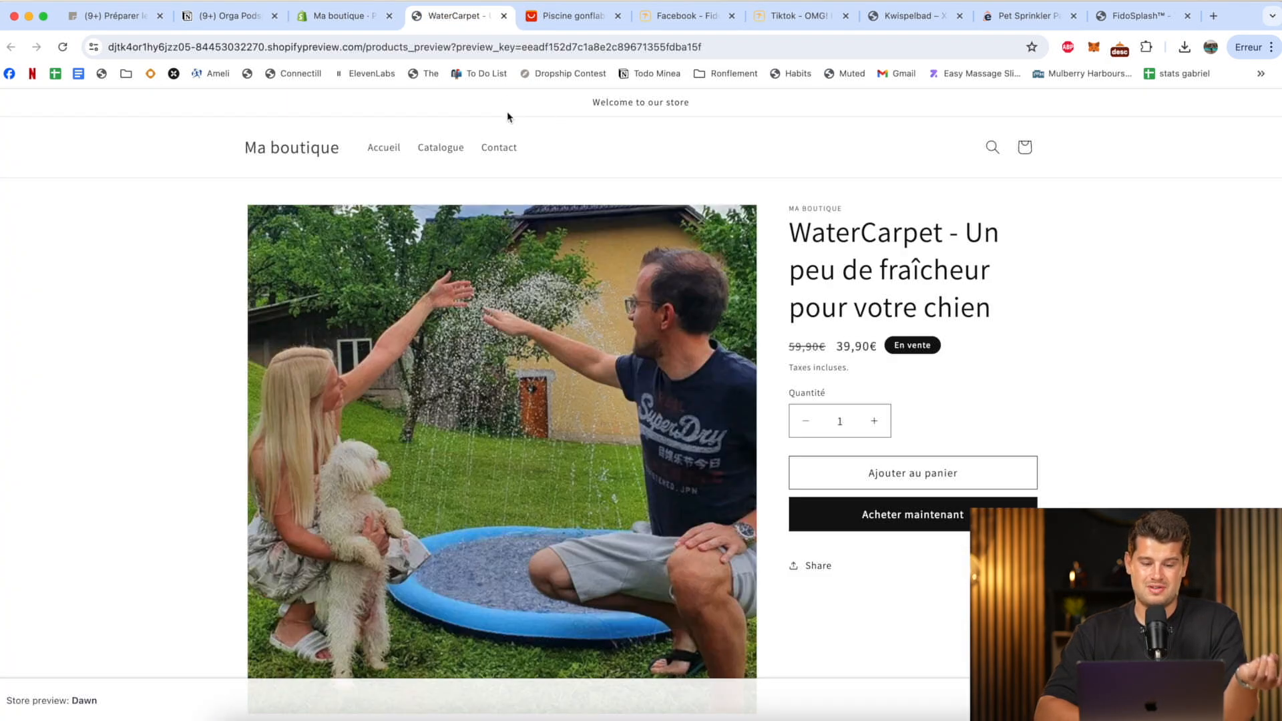
left_click(361, 25)
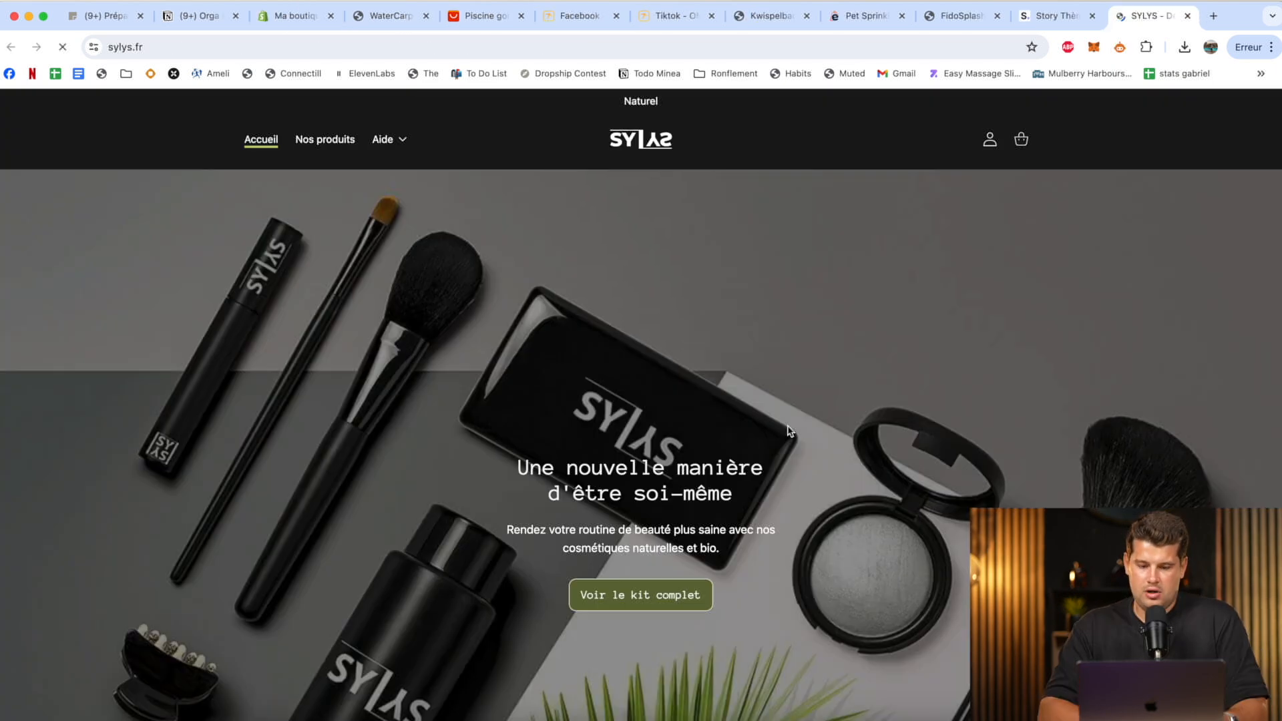
Browse the sylys.fr demo store's best-sellers and examine the layout of the Crayon de maquillage product page.
scroll(786, 428, "down", 10)
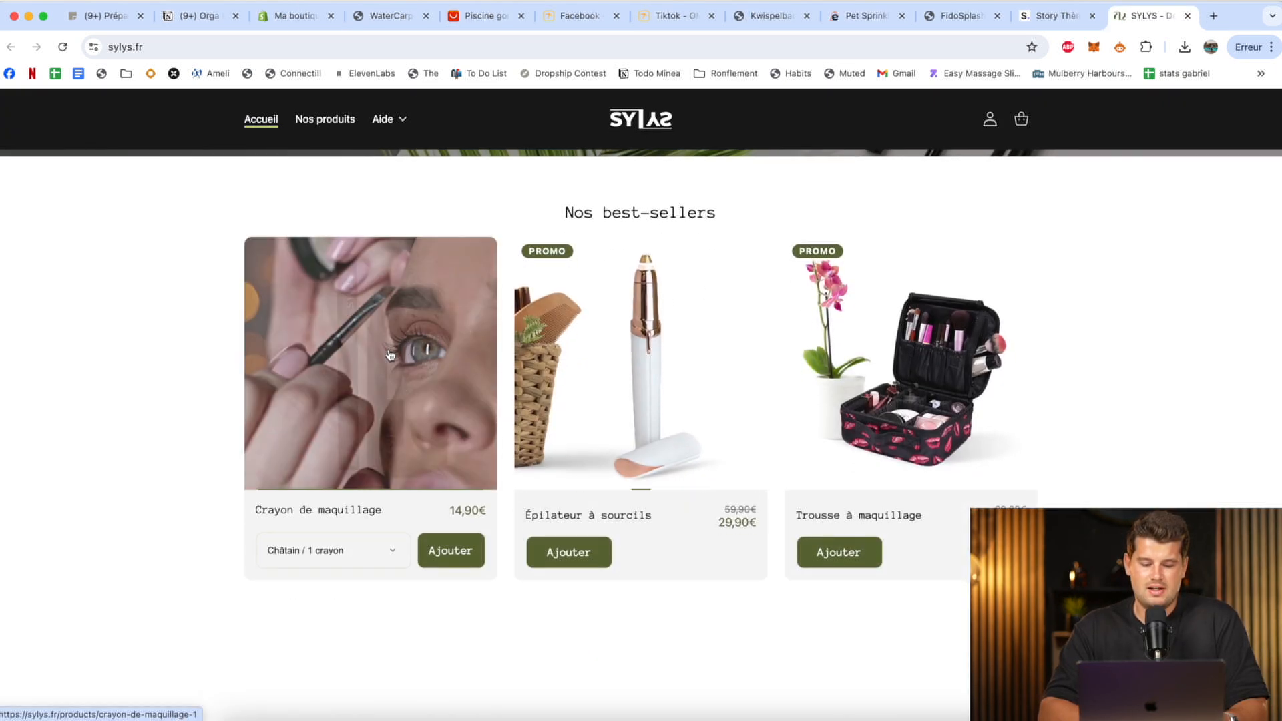
left_click(457, 334)
scroll(875, 447, "down", 15)
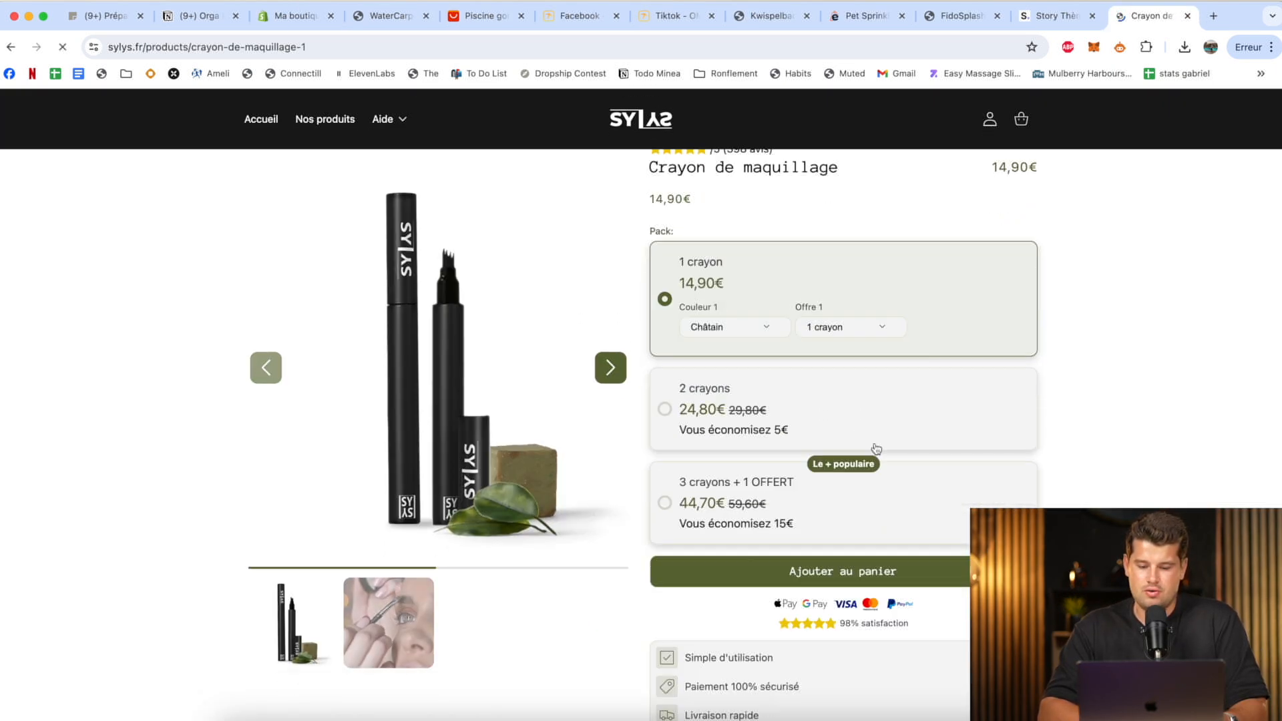
scroll(875, 447, "down", 15)
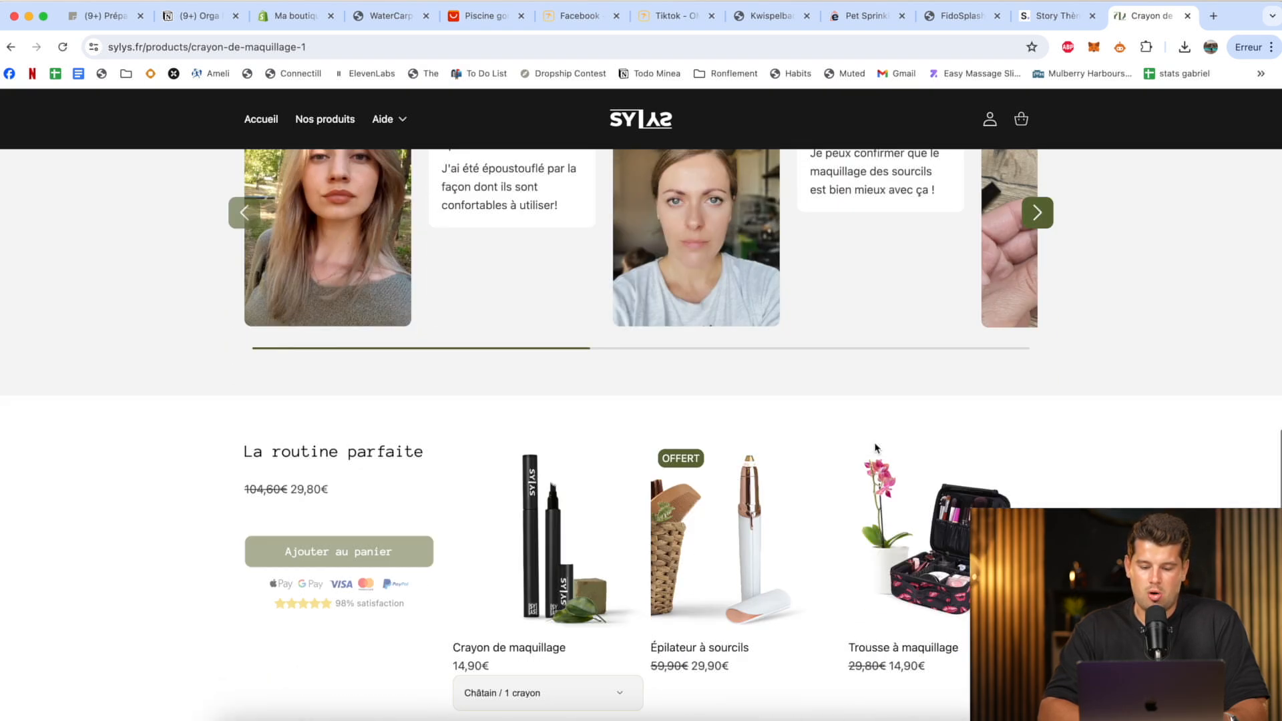
scroll(875, 448, "up", 3)
scroll(877, 448, "up", 20)
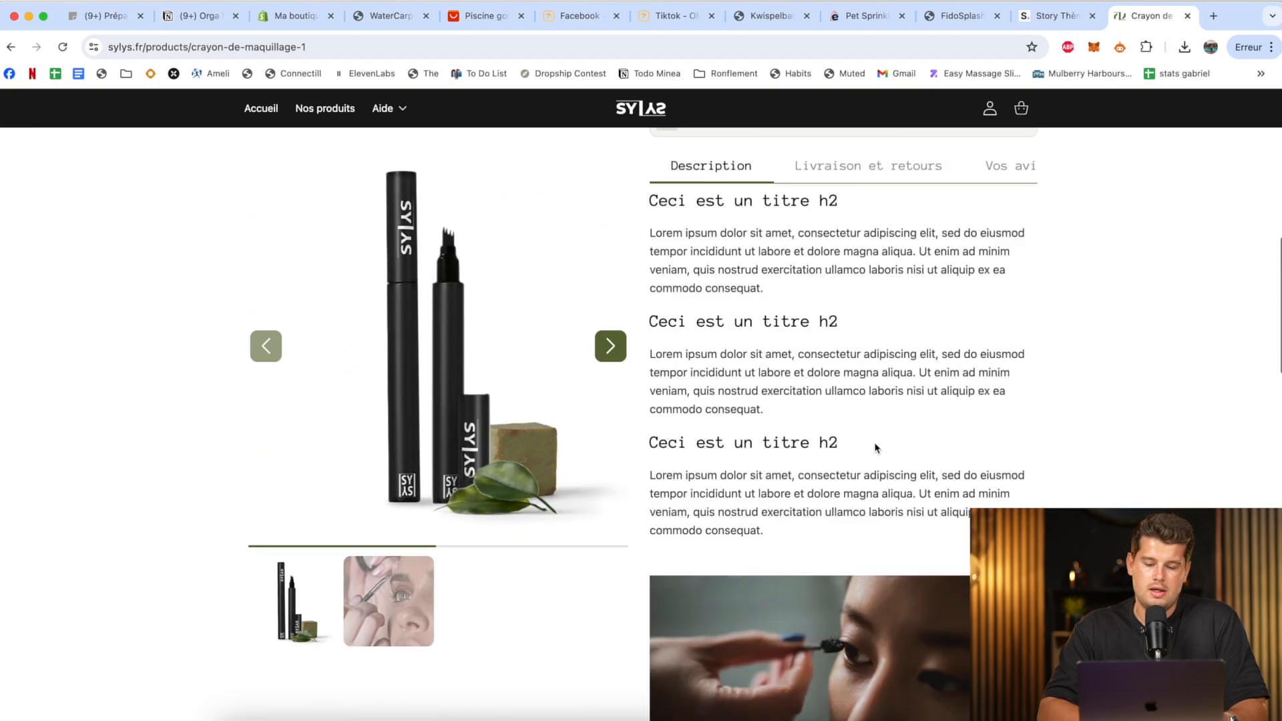
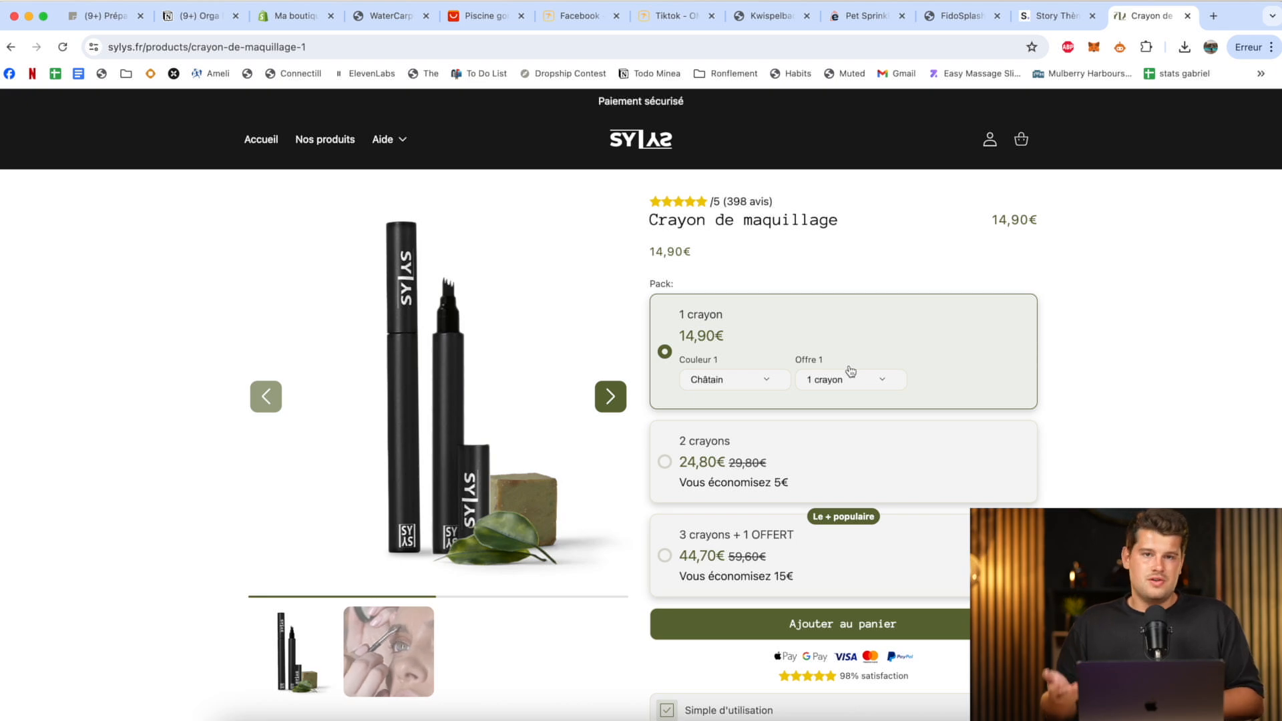
Close the demo store and import the Basic 2.6.0.zip file into the online store's theme library.
key("super+w")
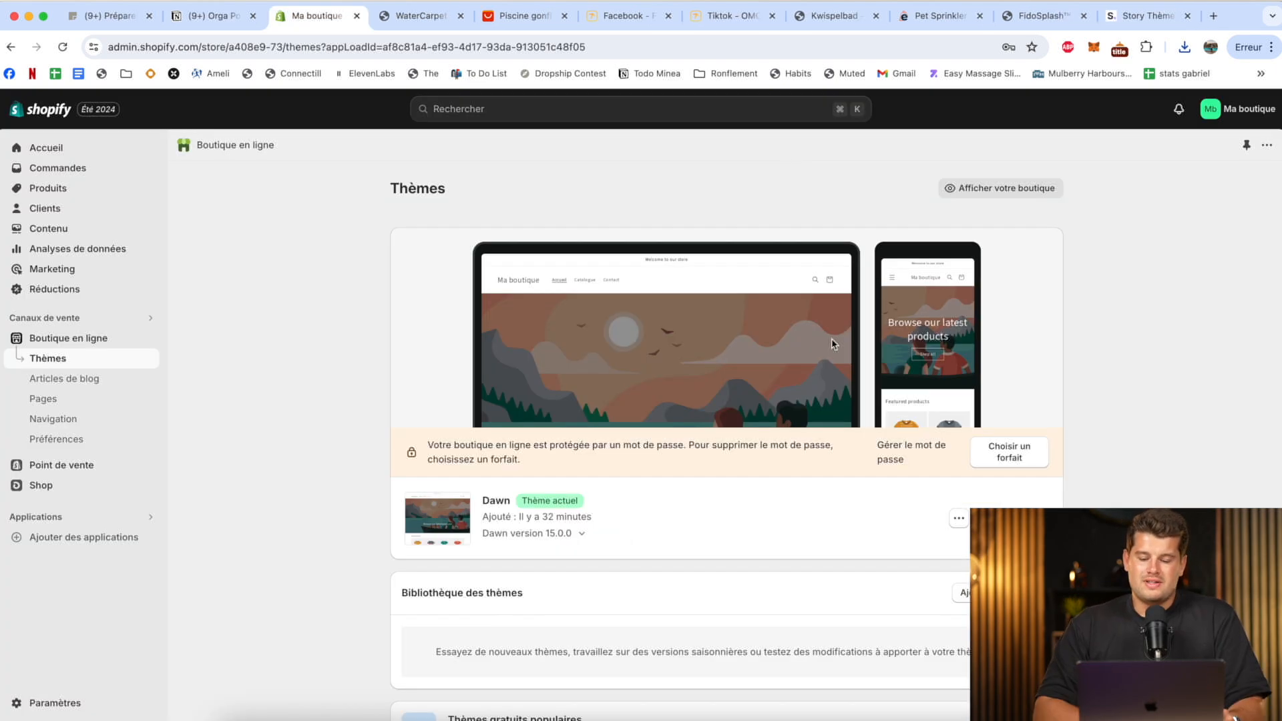
scroll(880, 390, "down", 1)
scroll(880, 391, "down", 1)
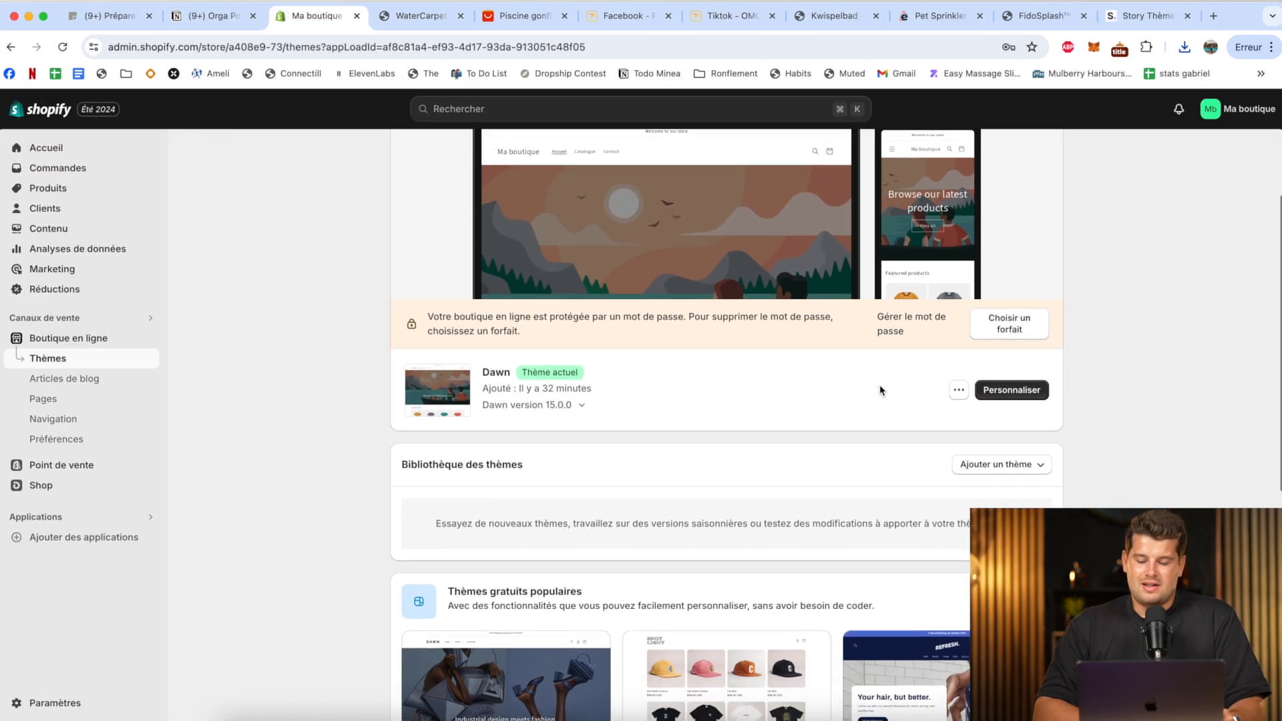
left_click(980, 471)
left_click(951, 526)
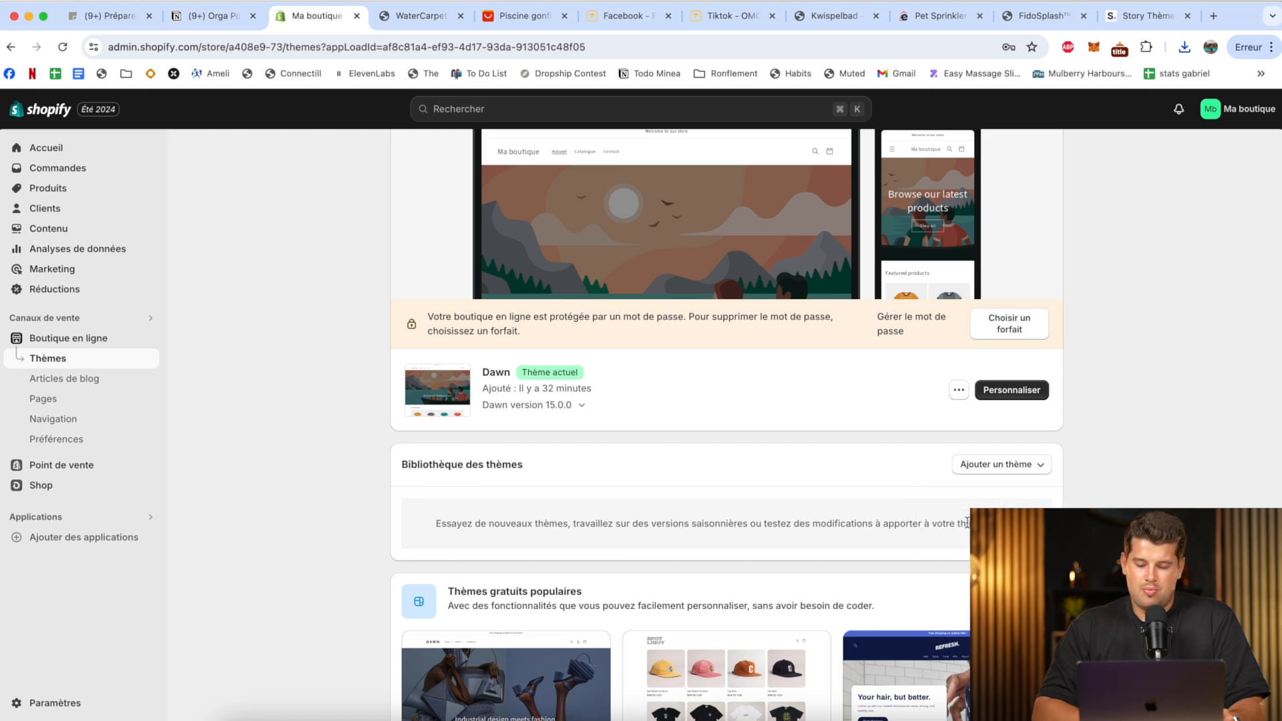
left_click(1185, 47)
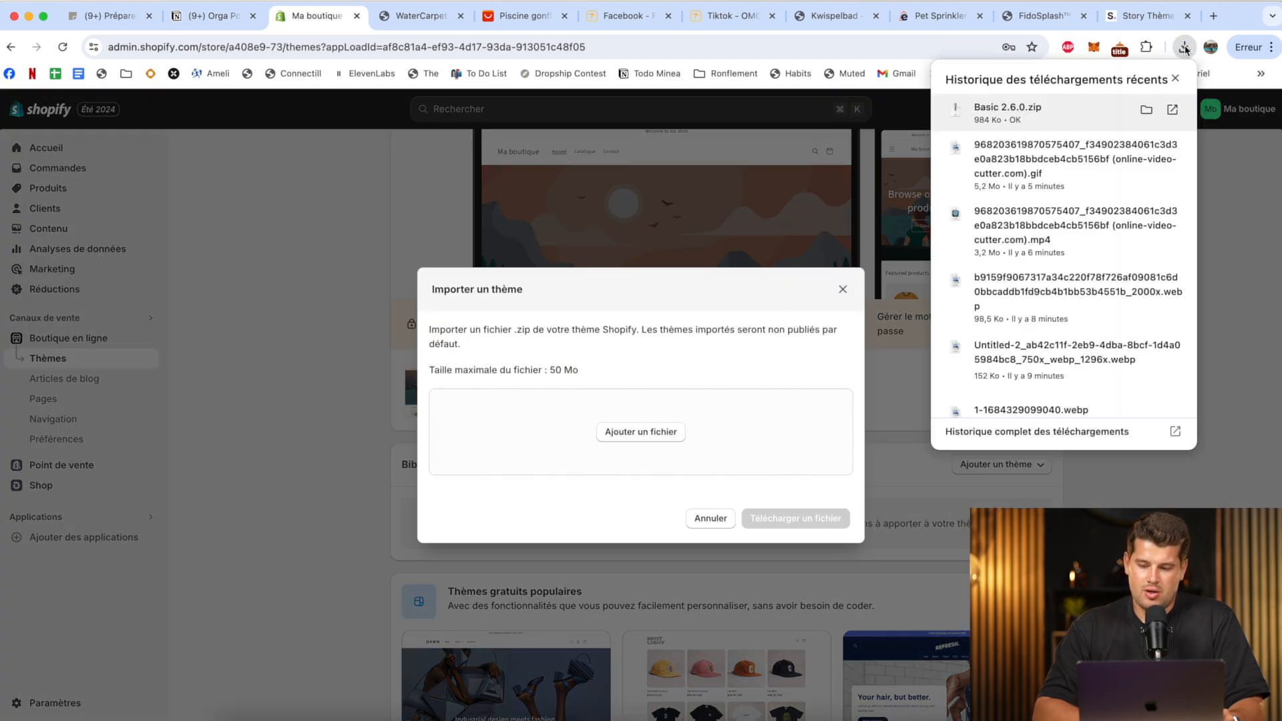
left_click_drag(1051, 111, 646, 405)
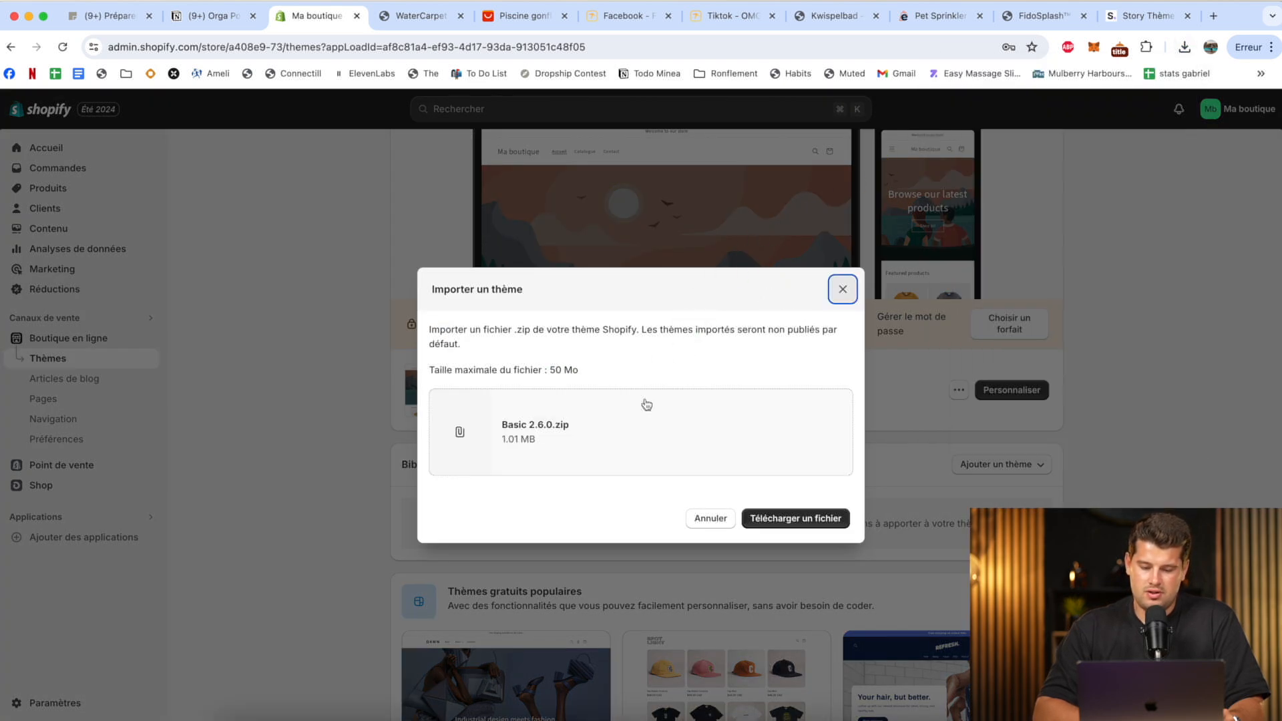
left_click(786, 522)
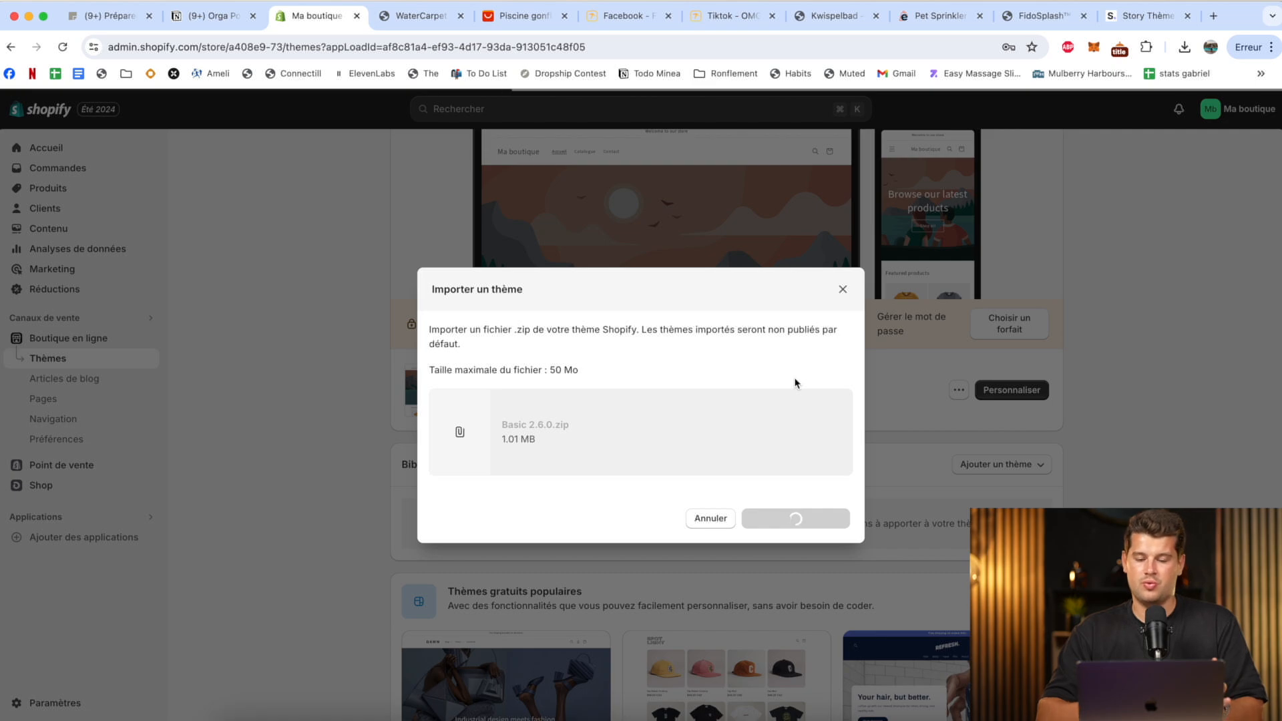
Publish the imported basic-2-6-0 theme in place of the Dawn theme.
scroll(932, 566, "down", 1)
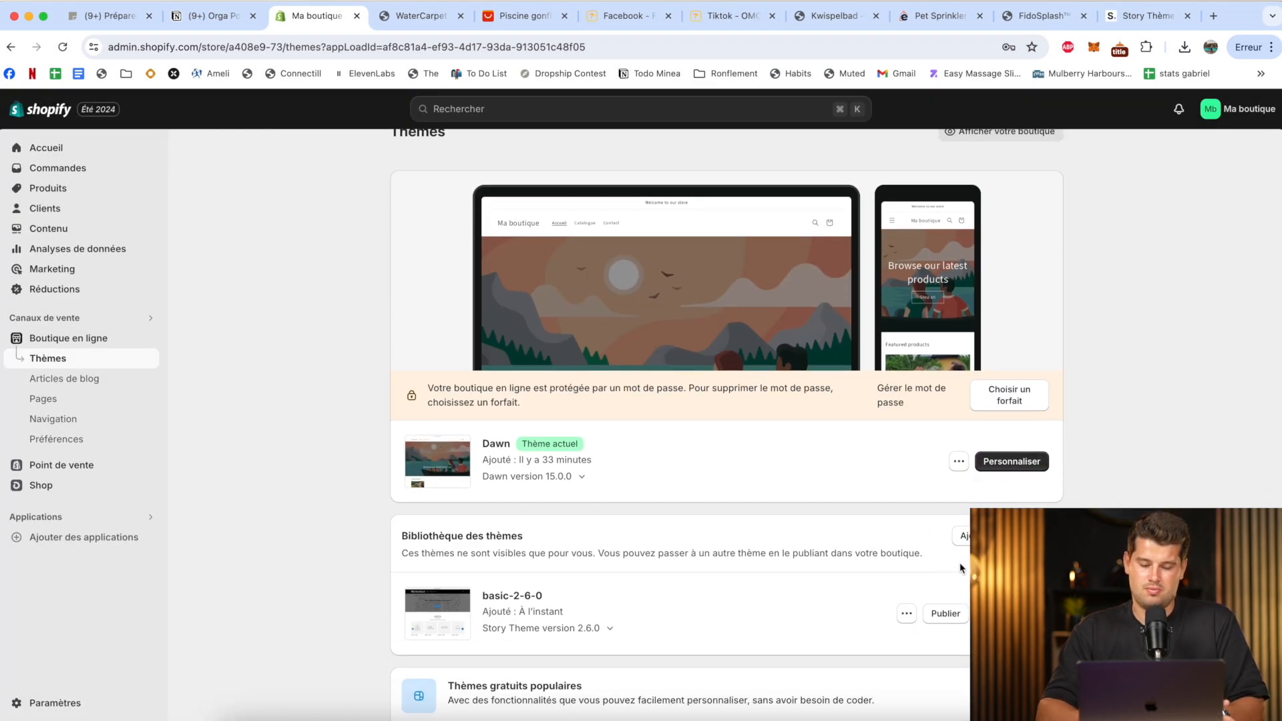
left_click(941, 613)
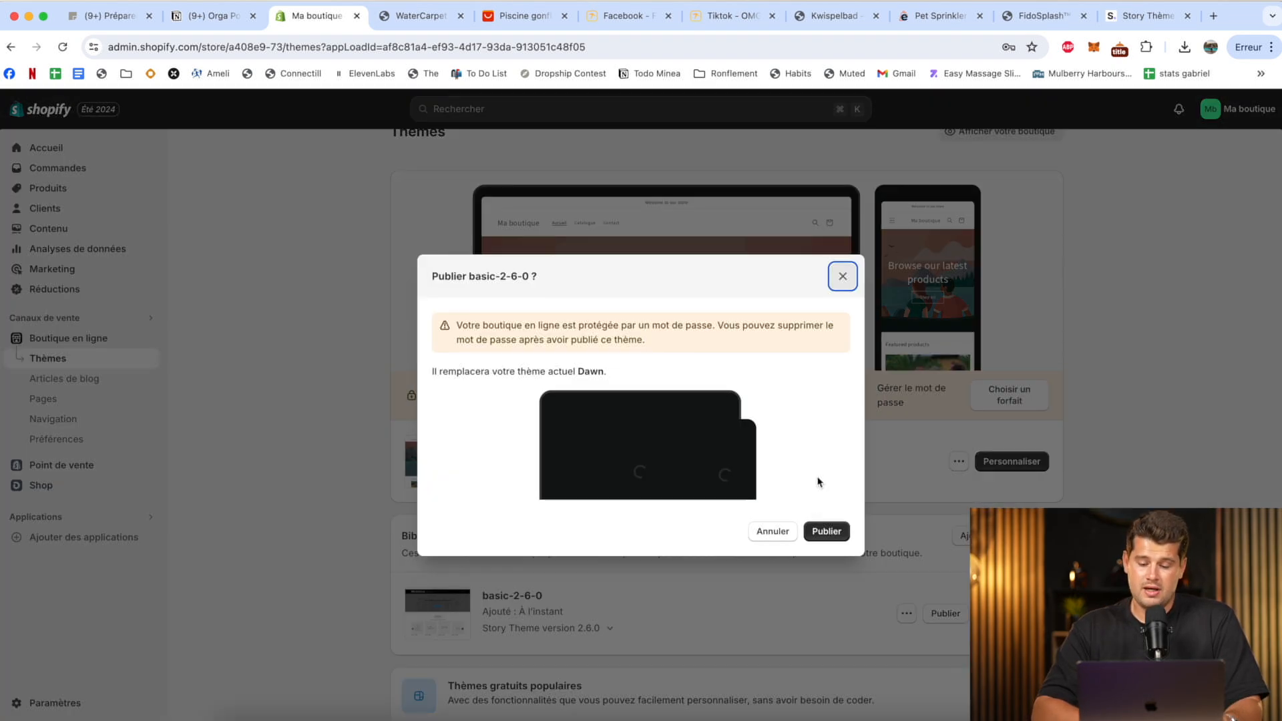
left_click(833, 527)
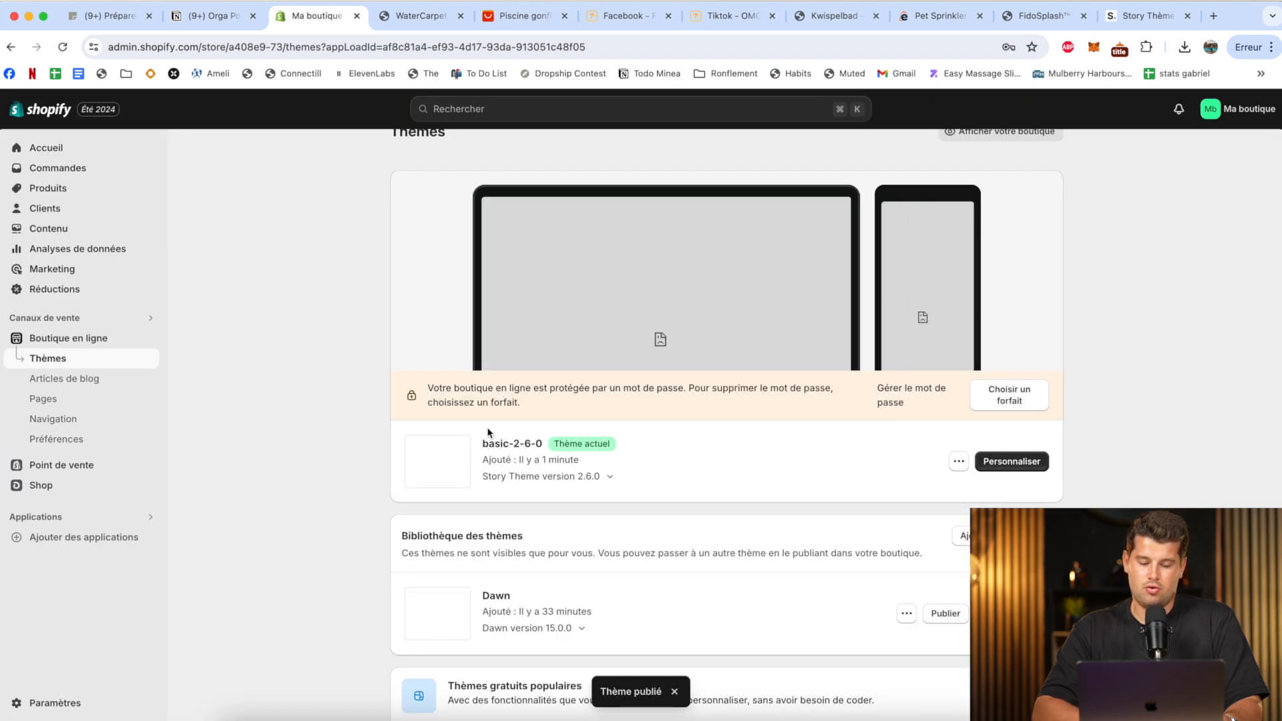
Open the basic-2-6-0 theme for customization, switch to the default product template and look through the WaterCarpet page.
scroll(770, 368, "up", 1)
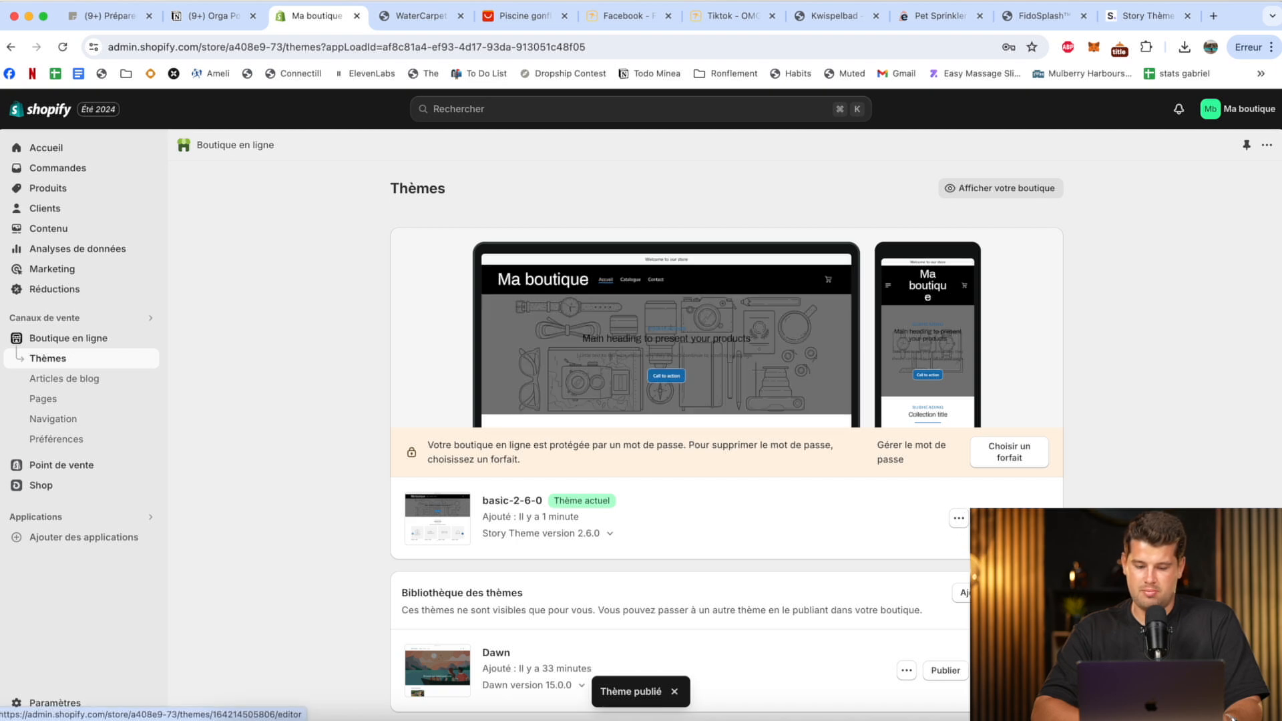
left_click(1008, 519)
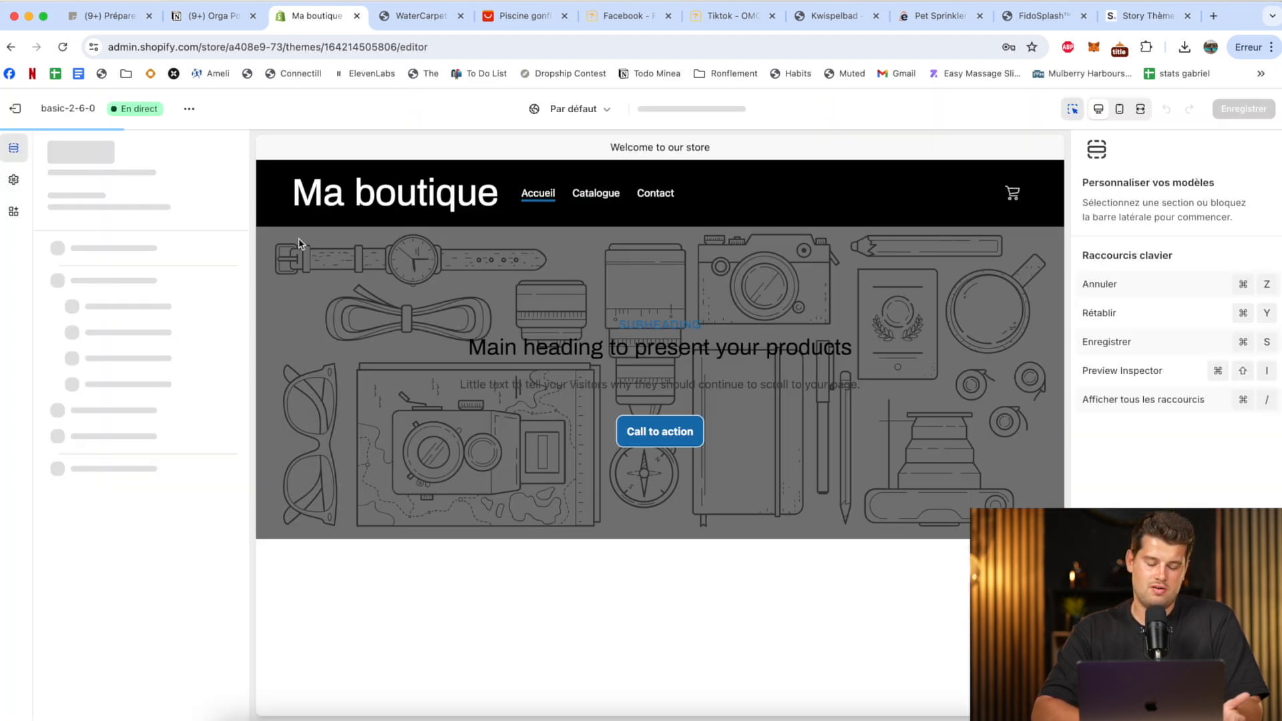
scroll(649, 417, "down", 5)
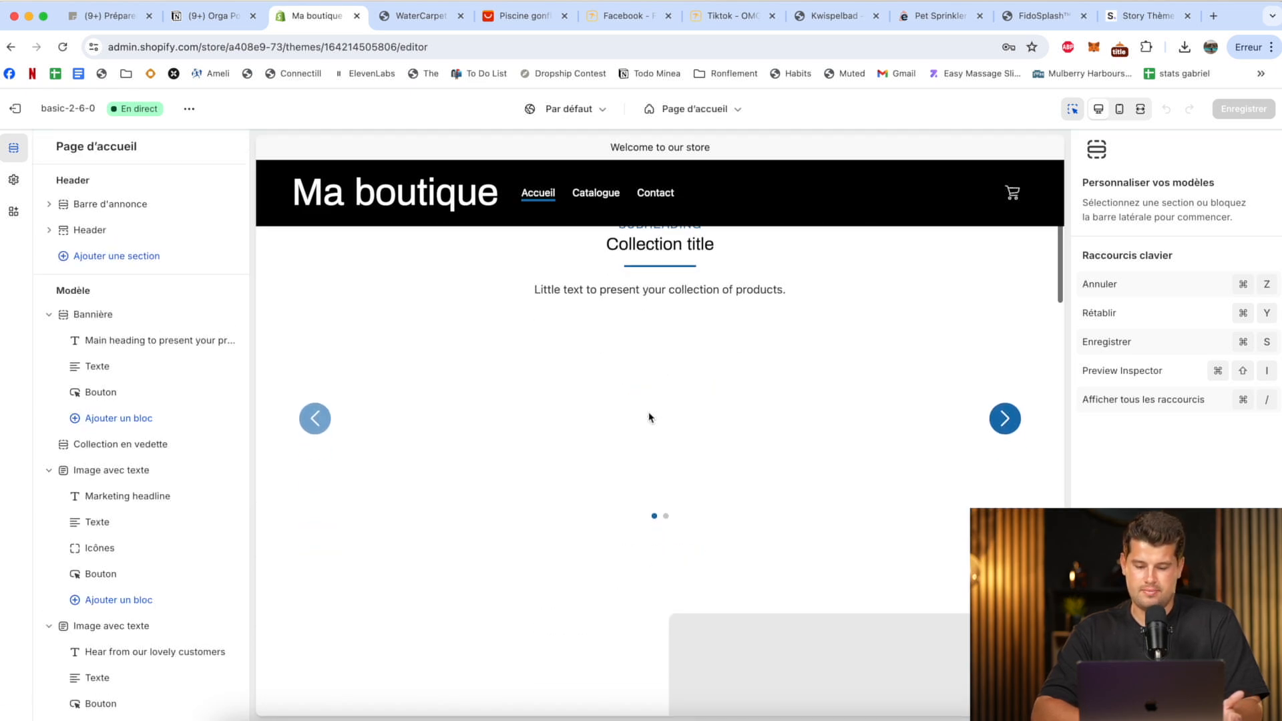
left_click(695, 110)
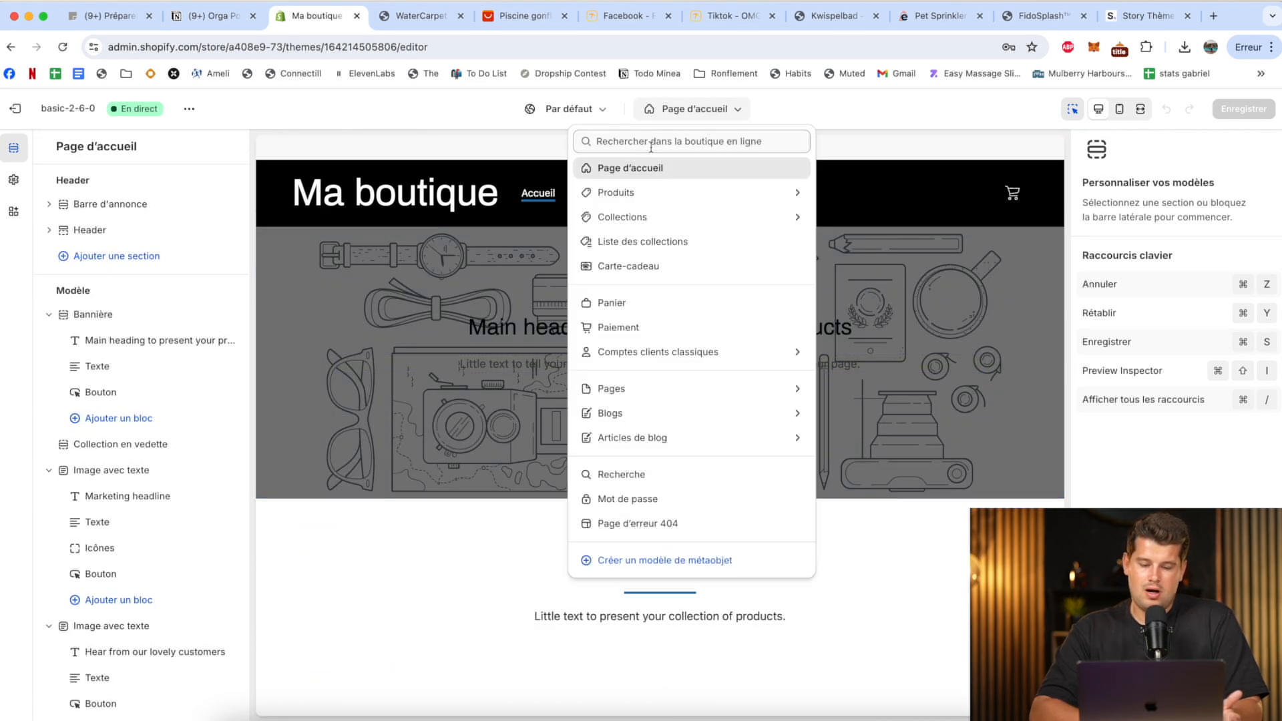
left_click(643, 194)
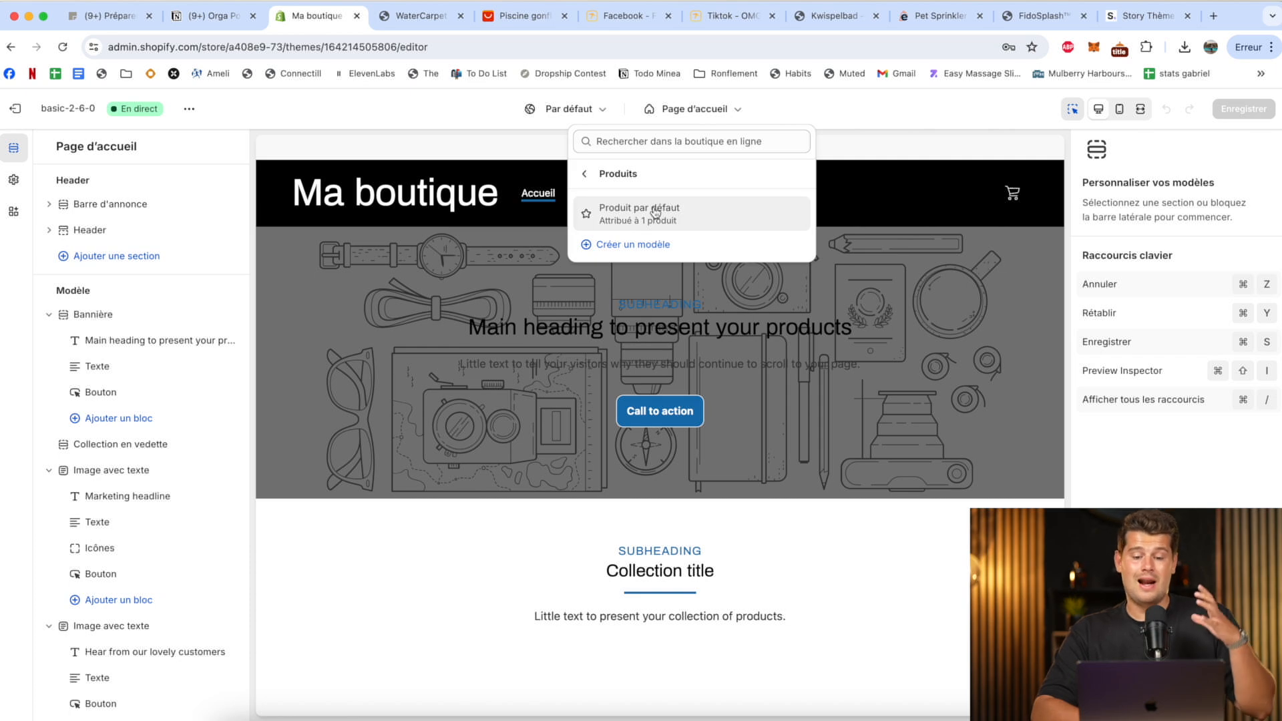
left_click(656, 214)
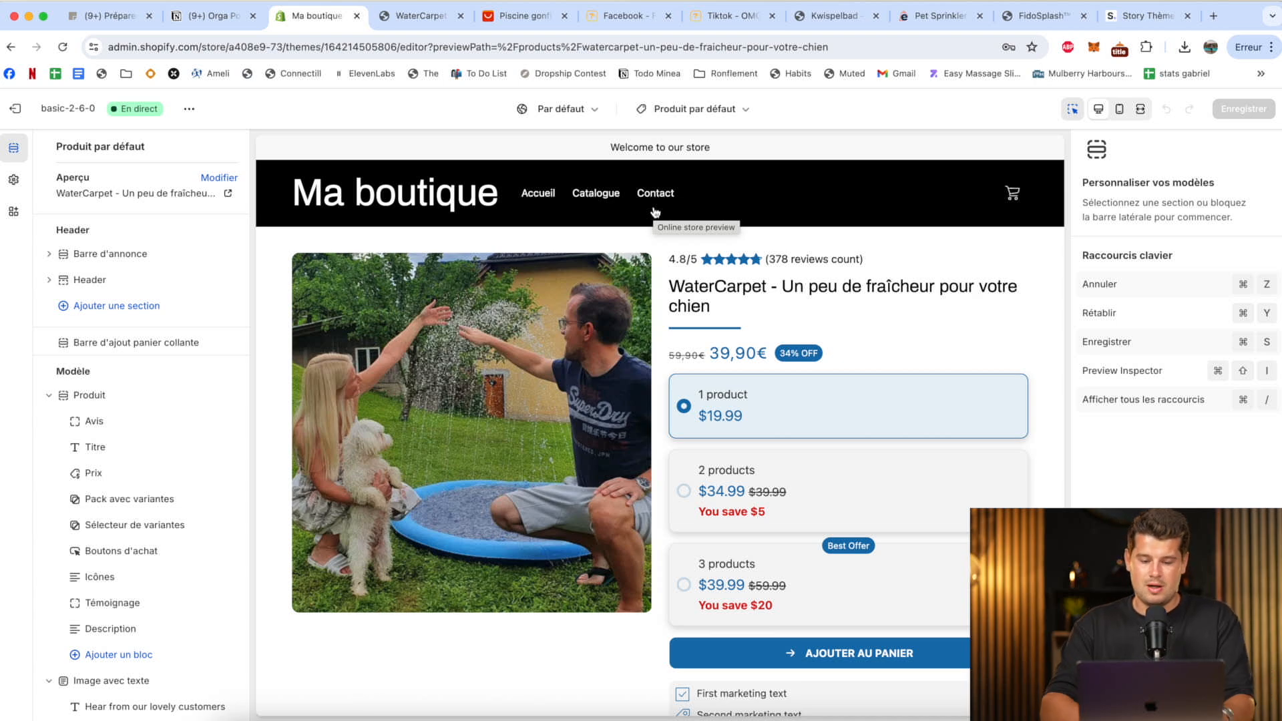
scroll(744, 262, "down", 15)
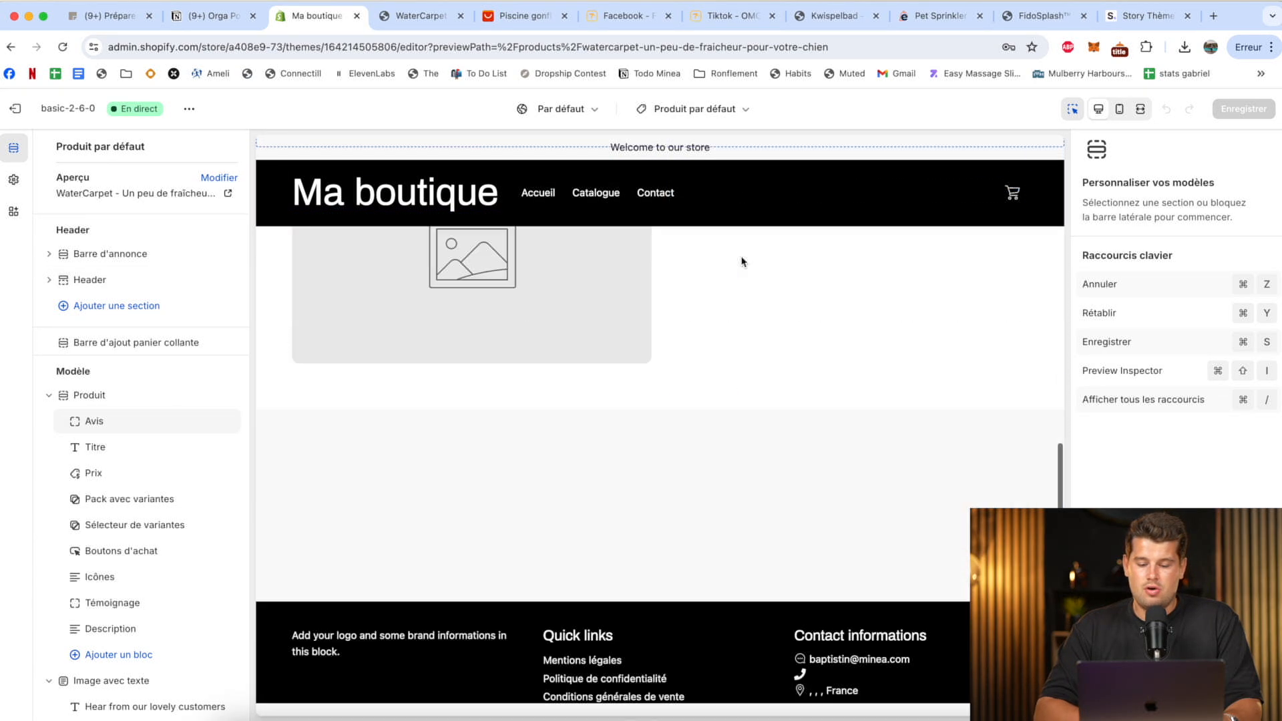
scroll(743, 261, "up", 10)
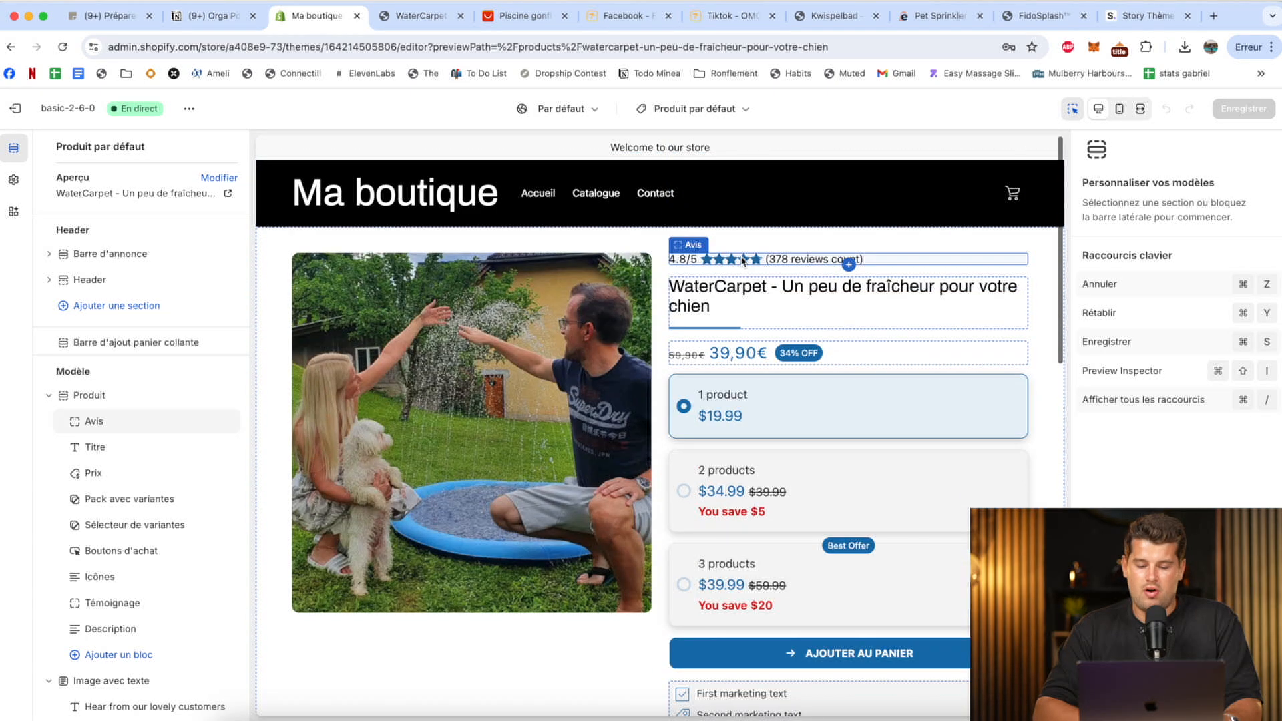
scroll(743, 262, "down", 8)
scroll(737, 424, "up", 6)
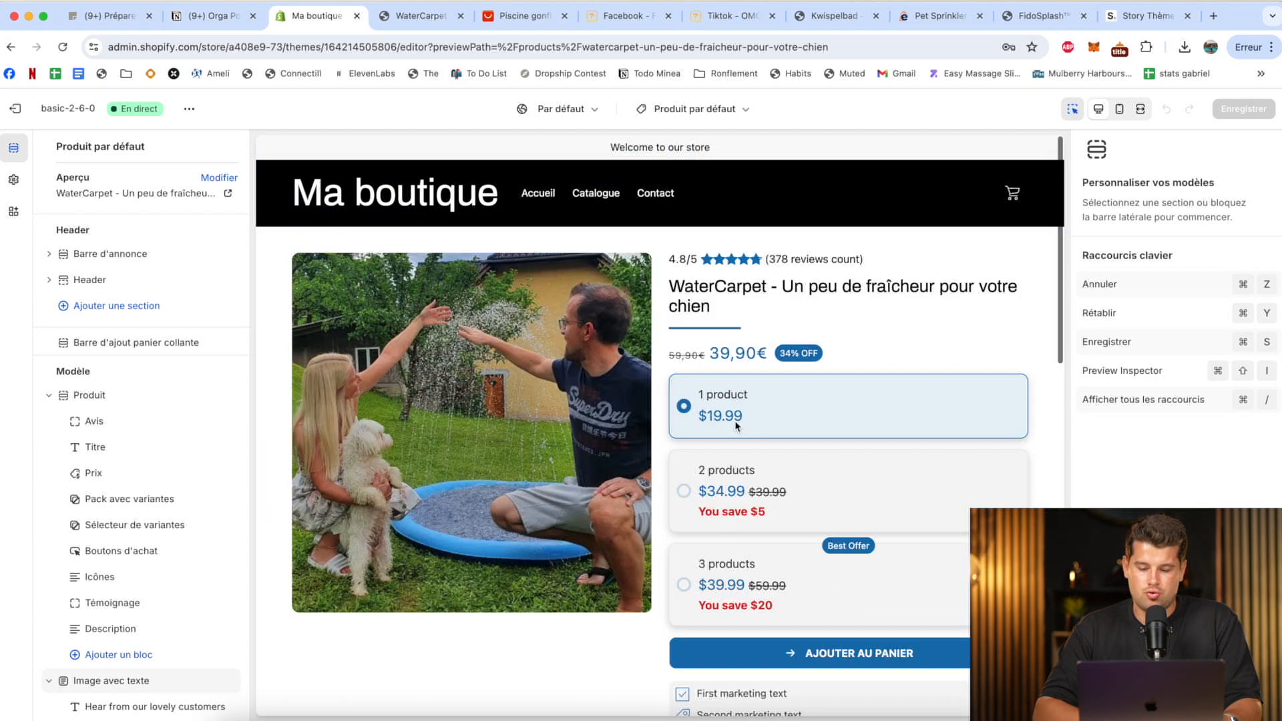
Change the announcement text above the header to "Livraison gratuite jusqu'à ce soir minuit" and save the theme.
left_click(801, 146)
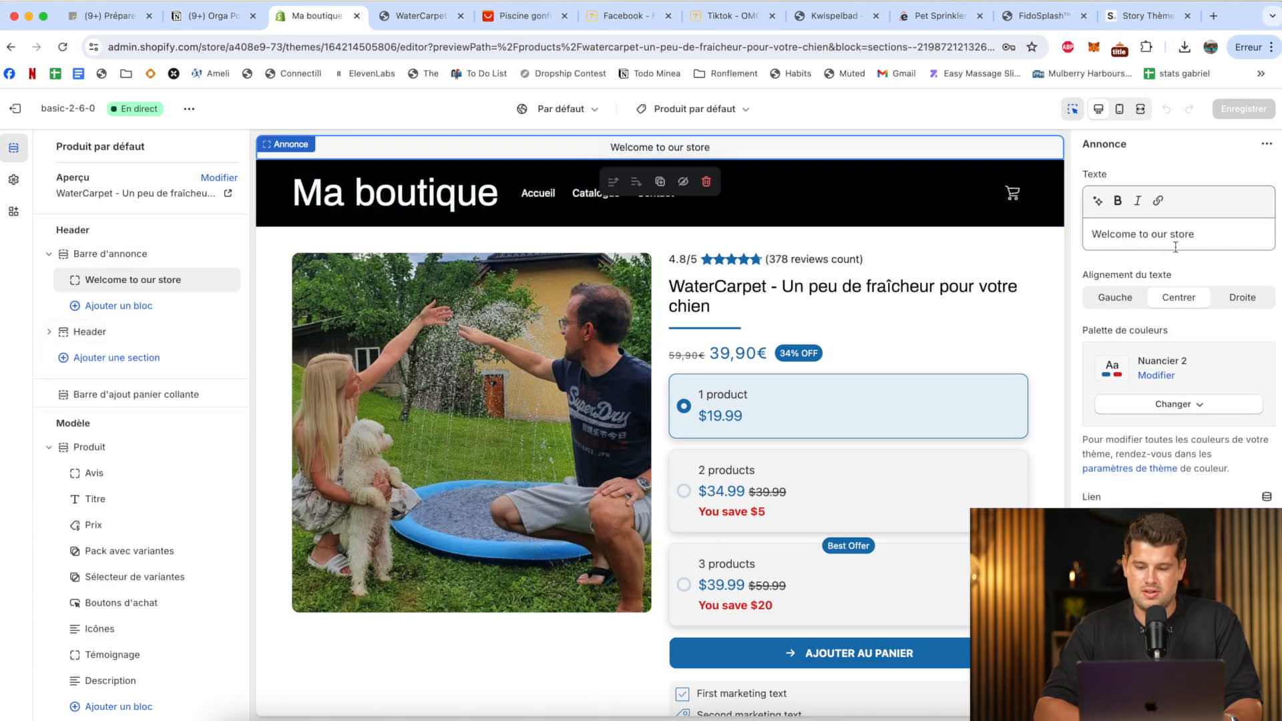
triple_click(1188, 235)
type("Li")
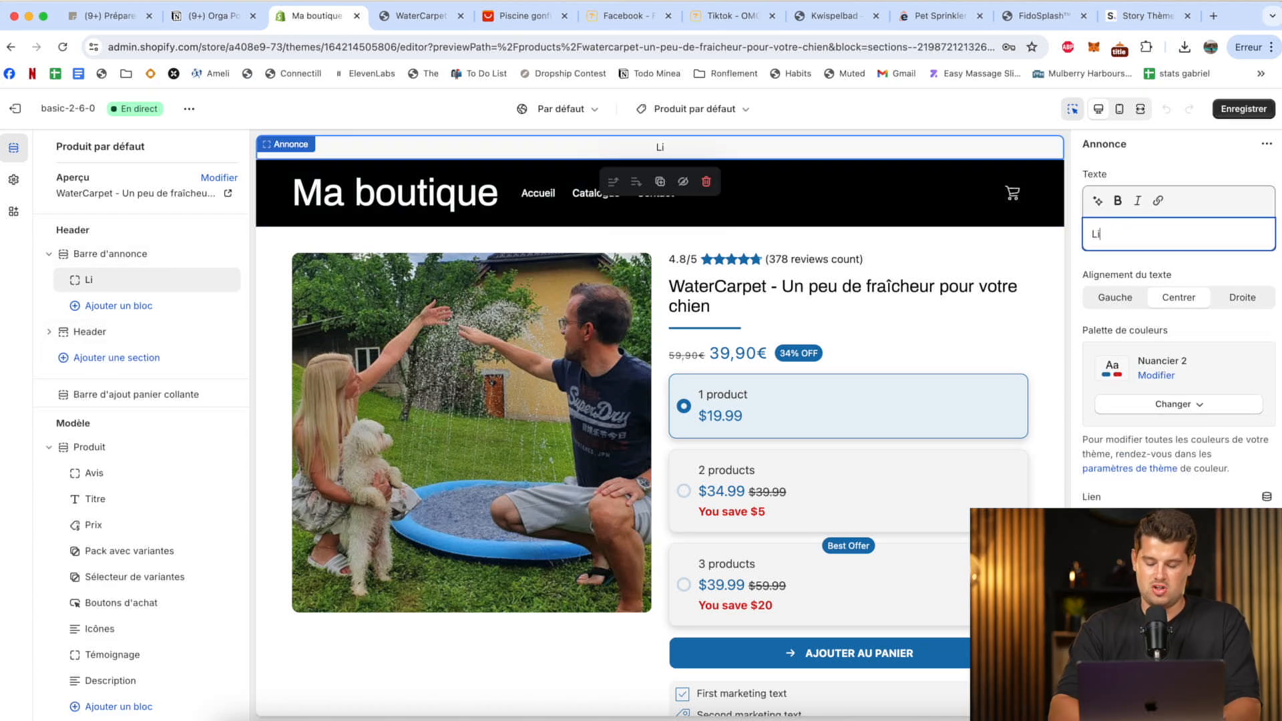
type("vraison gratuite ")
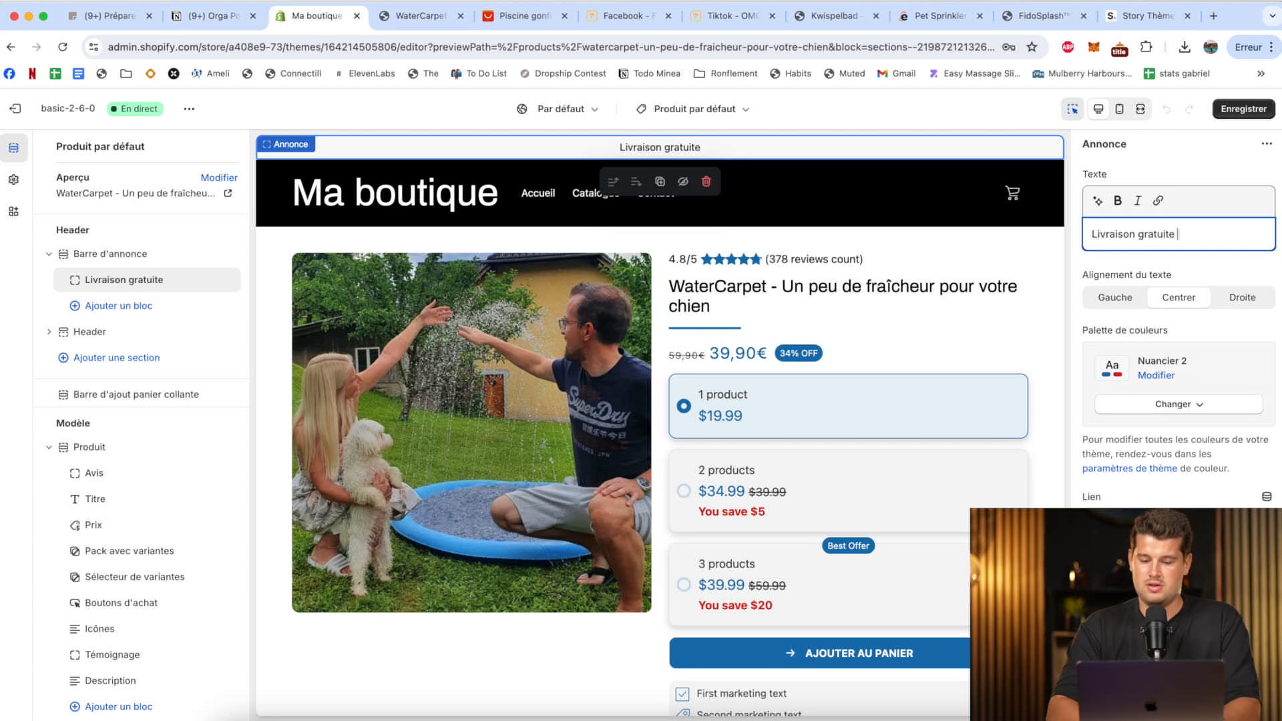
type("jusqu'à ce soir m")
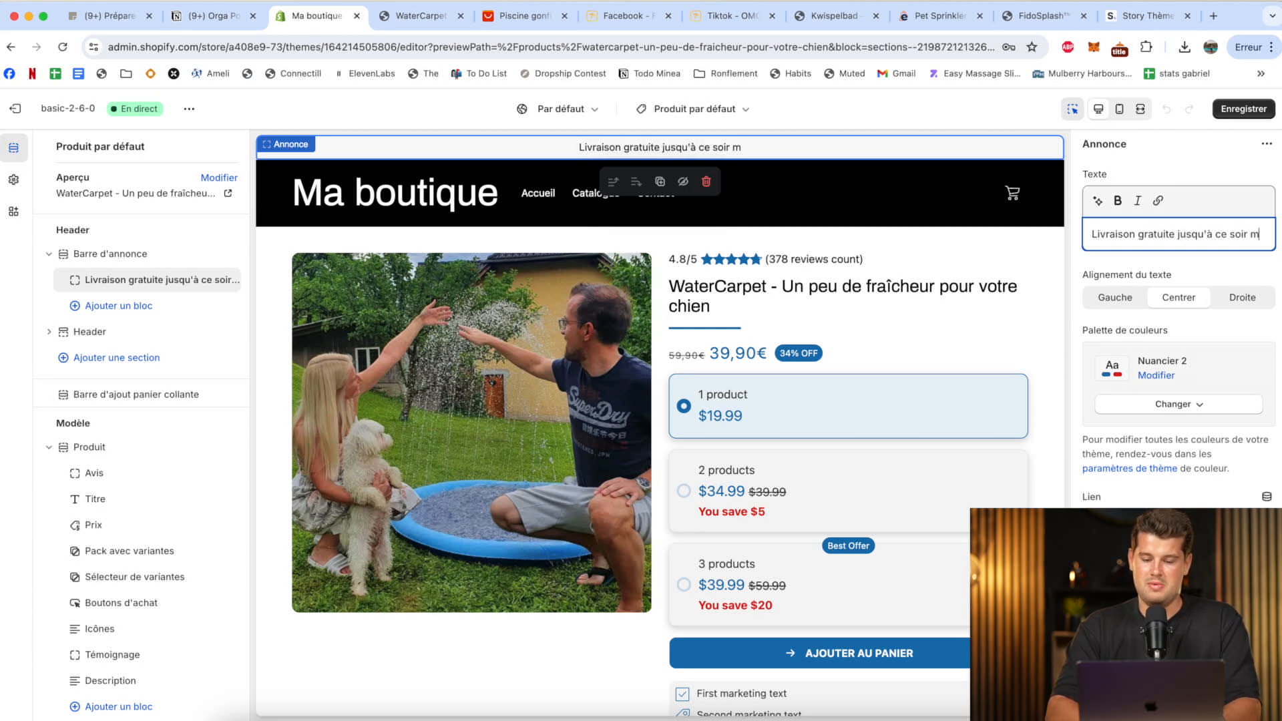
type("inuit")
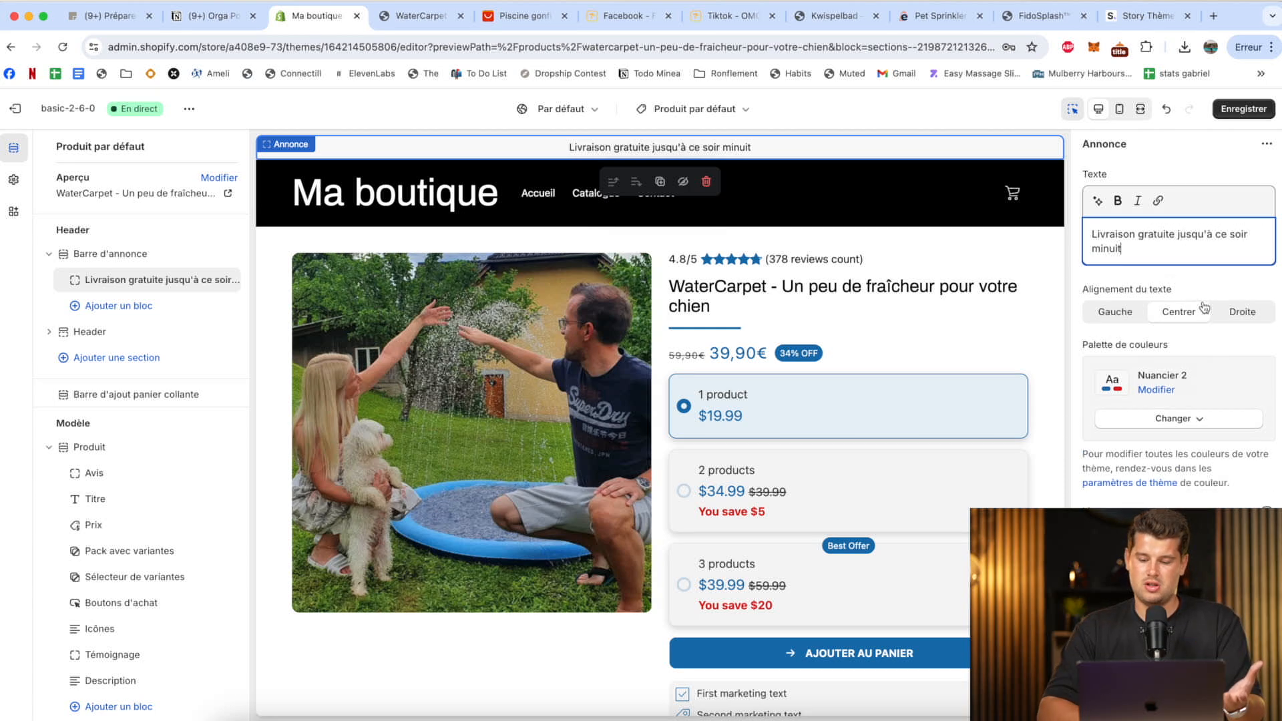
left_click(1242, 110)
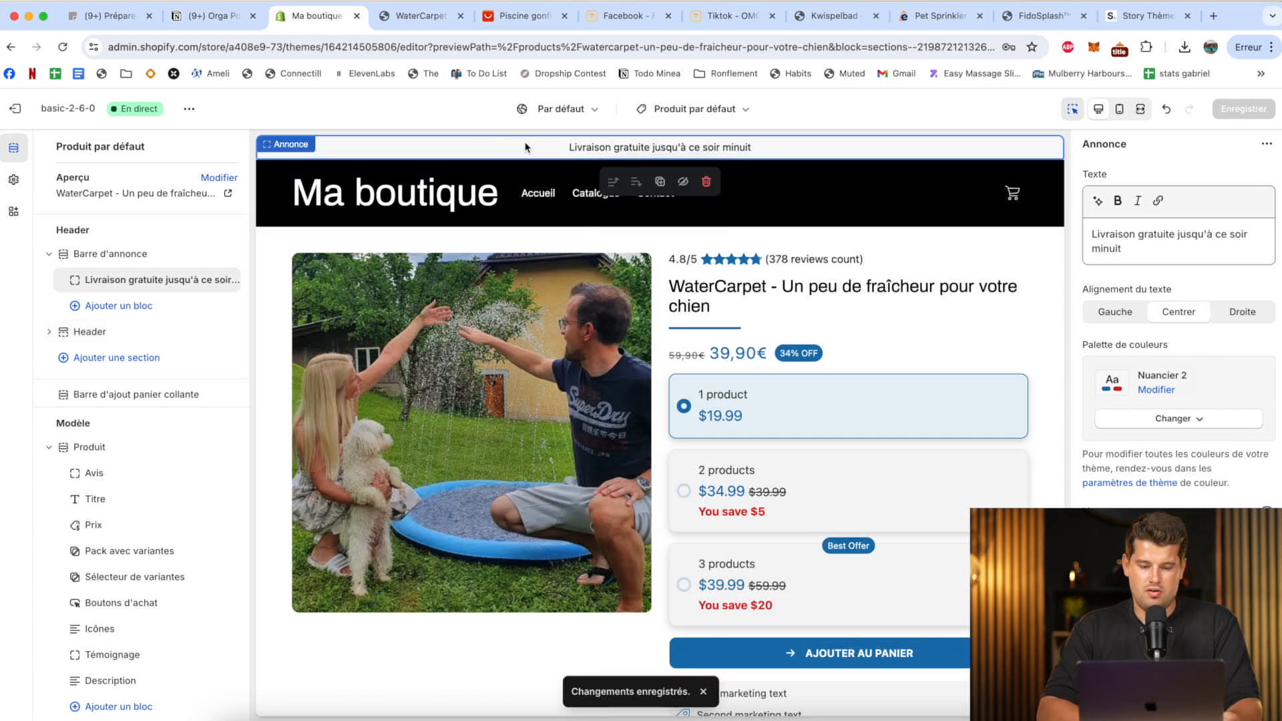
Open the theme's color settings and examine the colors defined in the Nuancier 3 scheme.
left_click(14, 179)
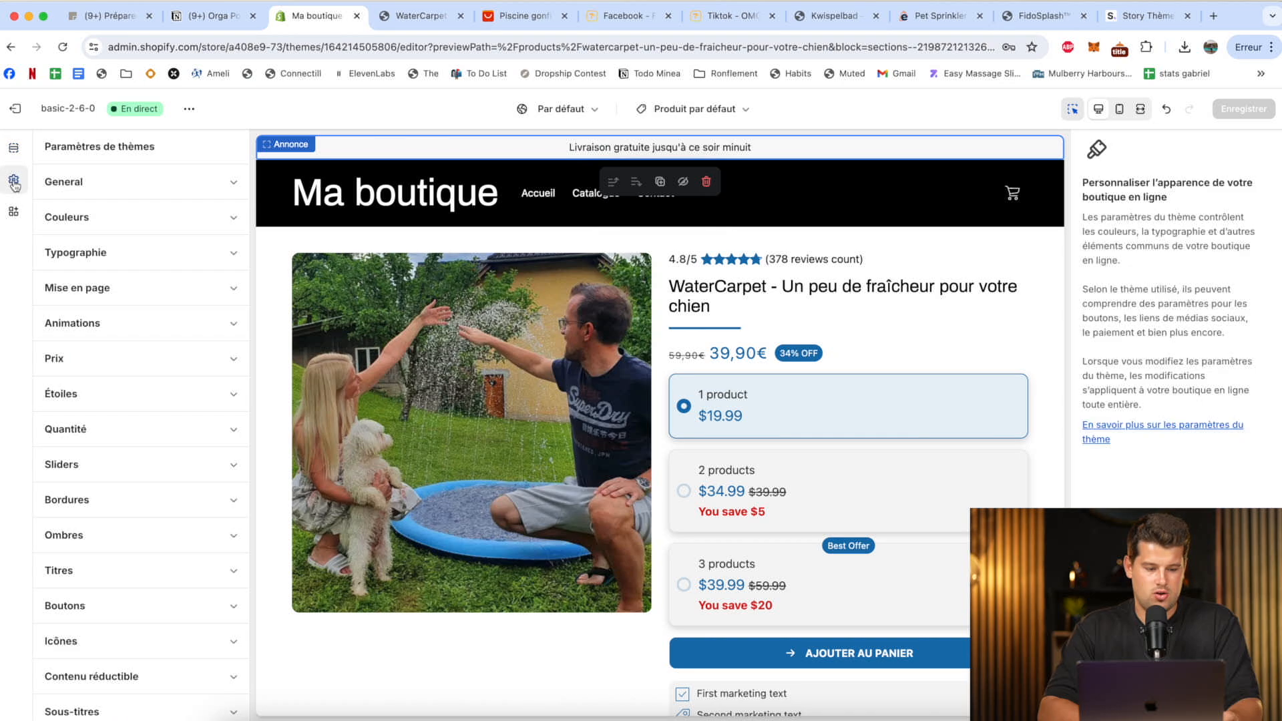
left_click(144, 219)
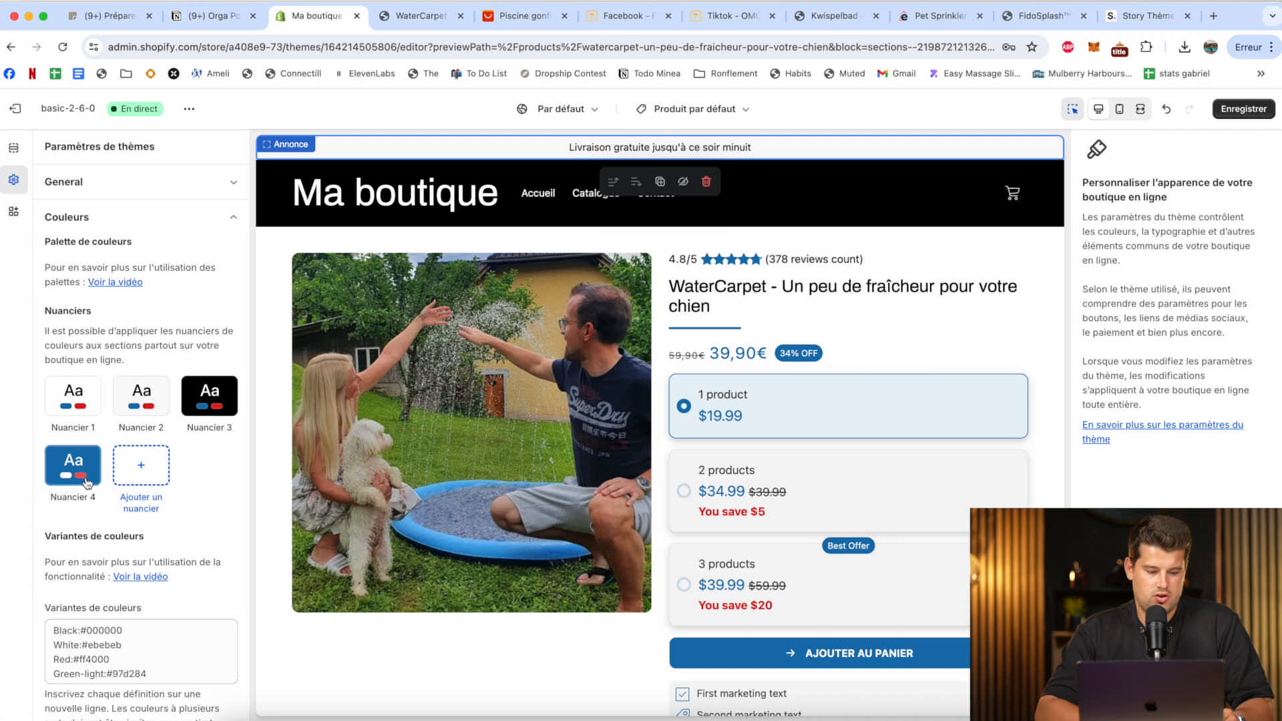
left_click(199, 408)
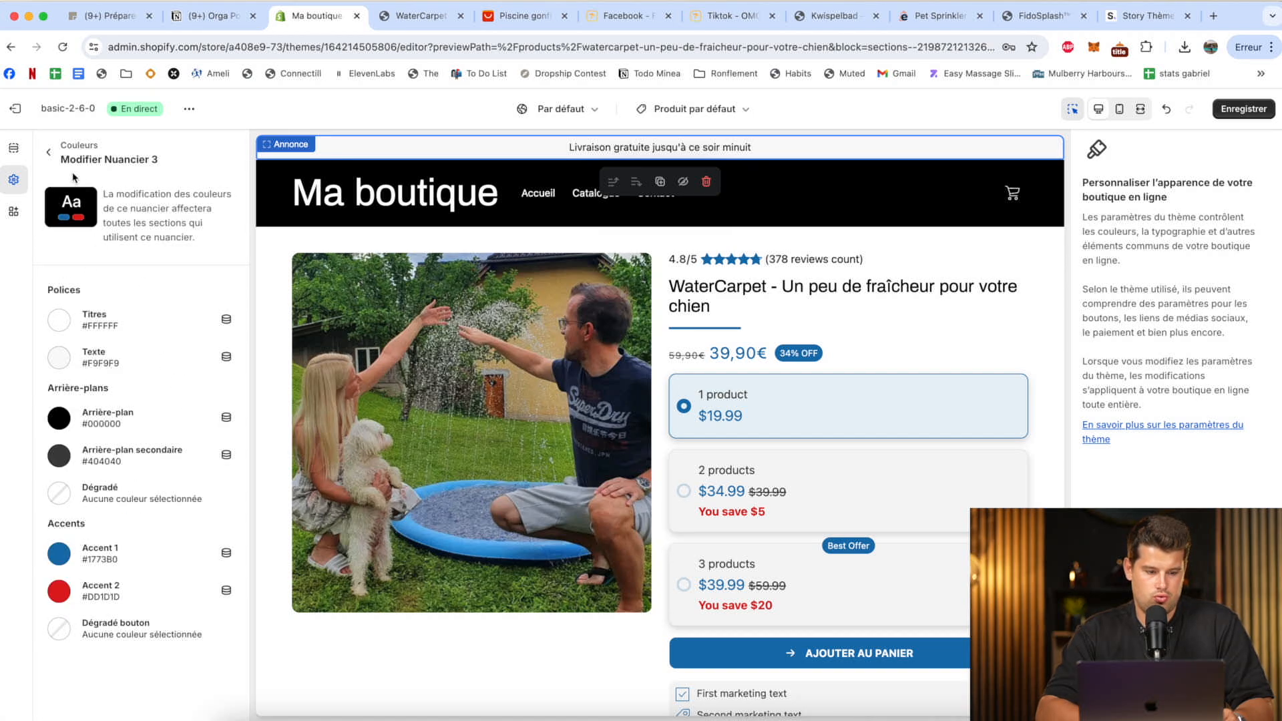
Apply the Nuancier 3 color scheme to the announcement block.
left_click(810, 146)
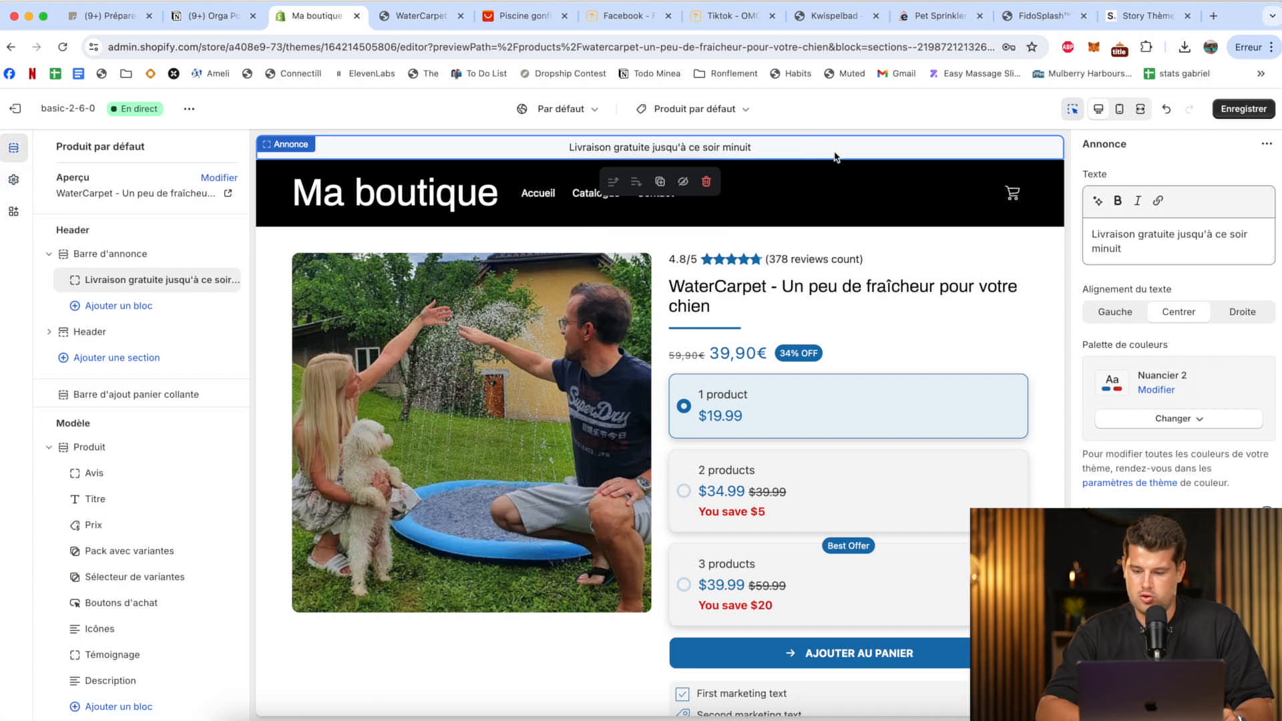
left_click(1202, 418)
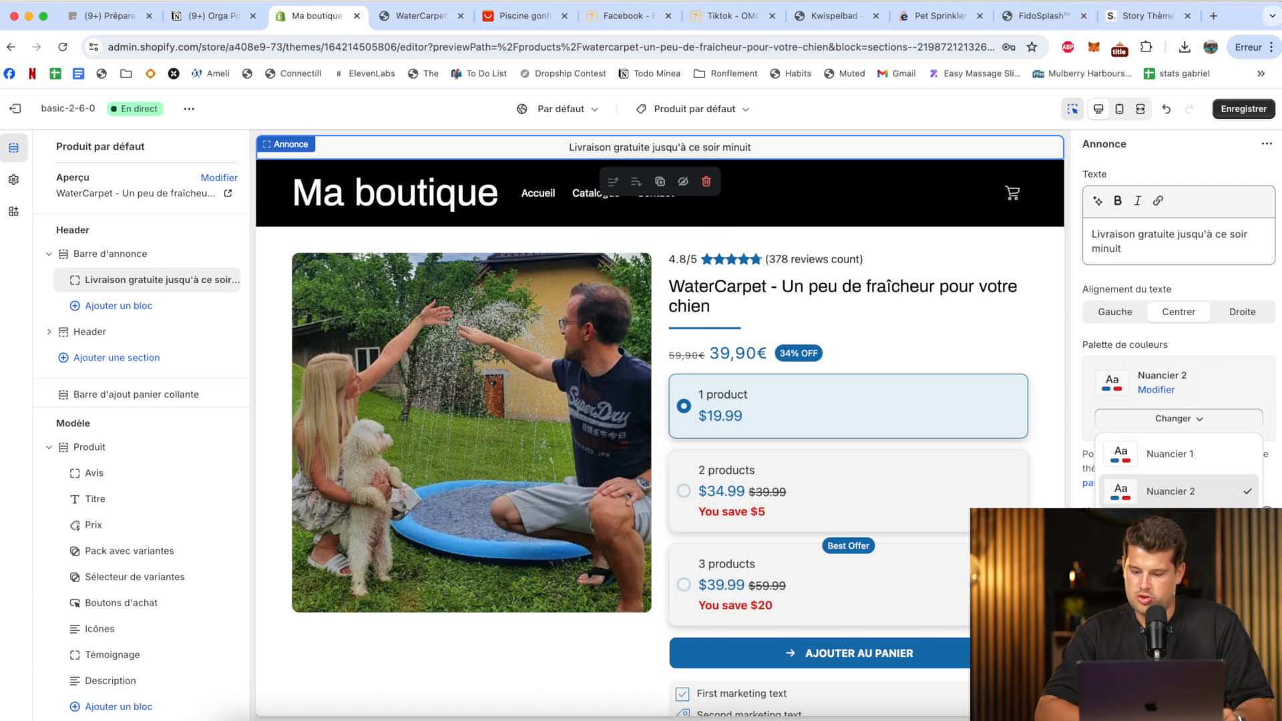
left_click(1175, 529)
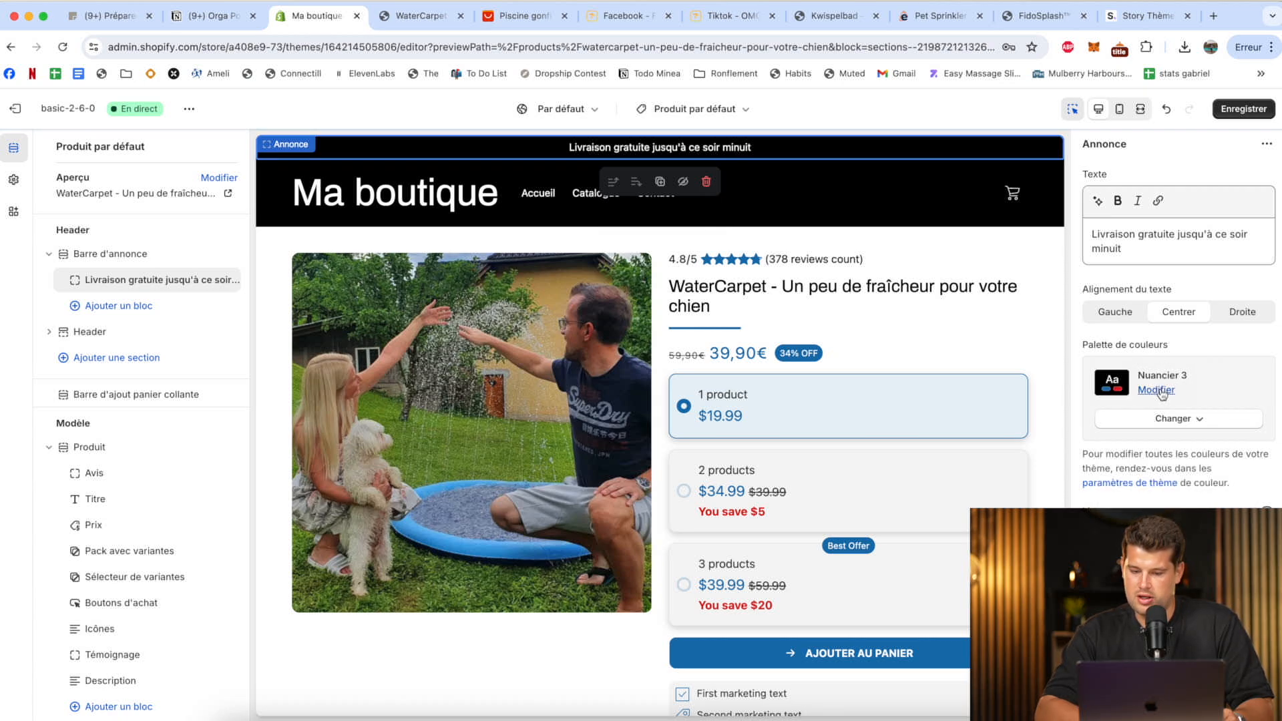
Set the background color of the Nuancier 3 scheme to the blue #1D6C9F.
left_click(1157, 390)
left_click(1103, 412)
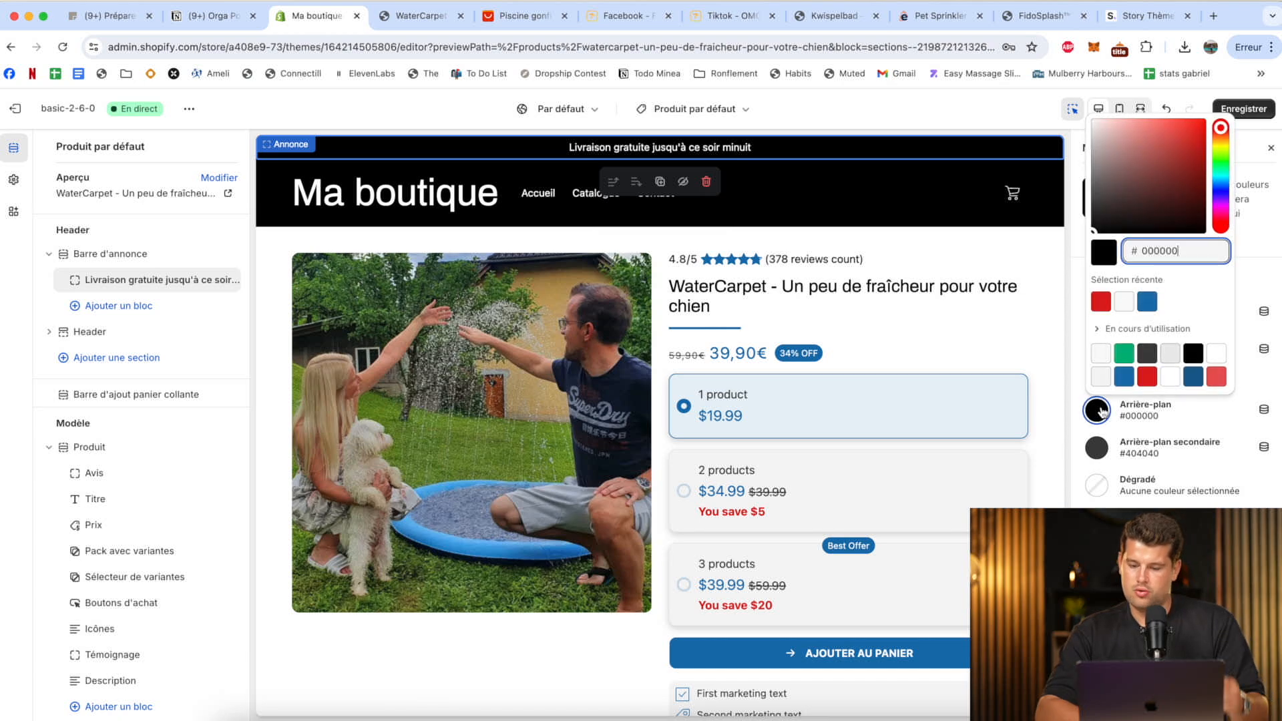
left_click(1146, 302)
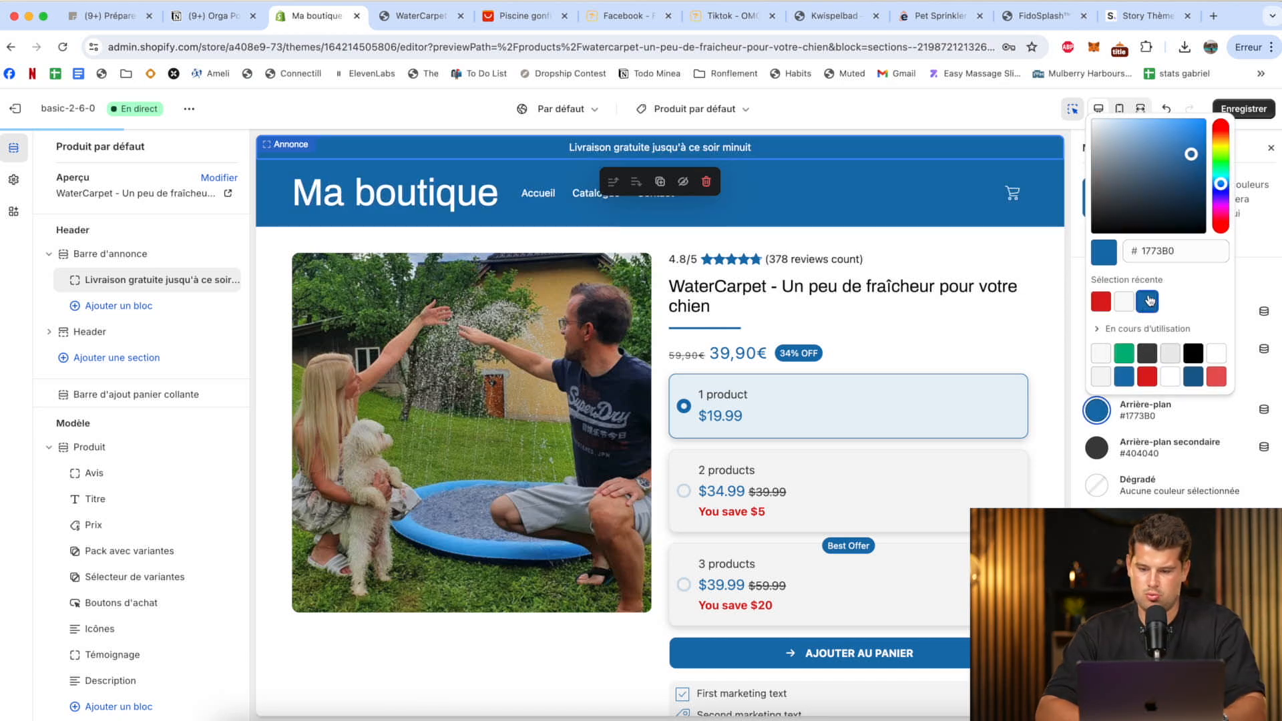
left_click_drag(1198, 191, 1179, 165)
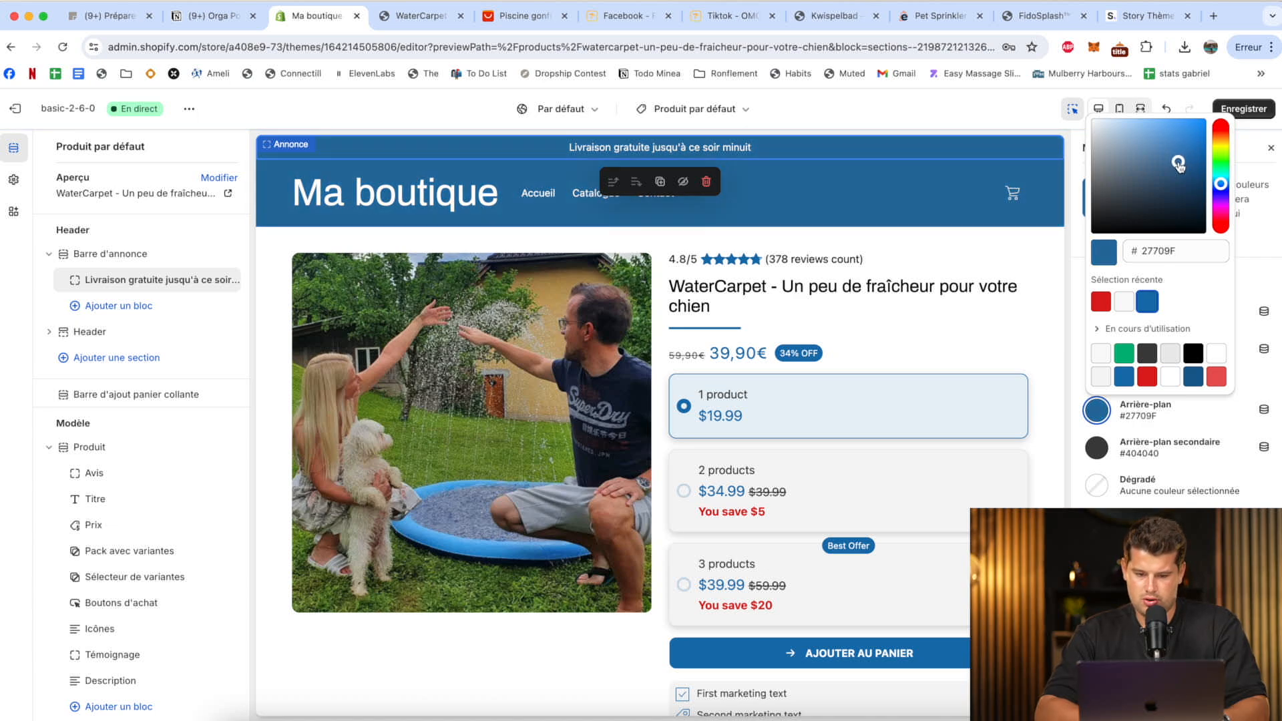
left_click(1251, 284)
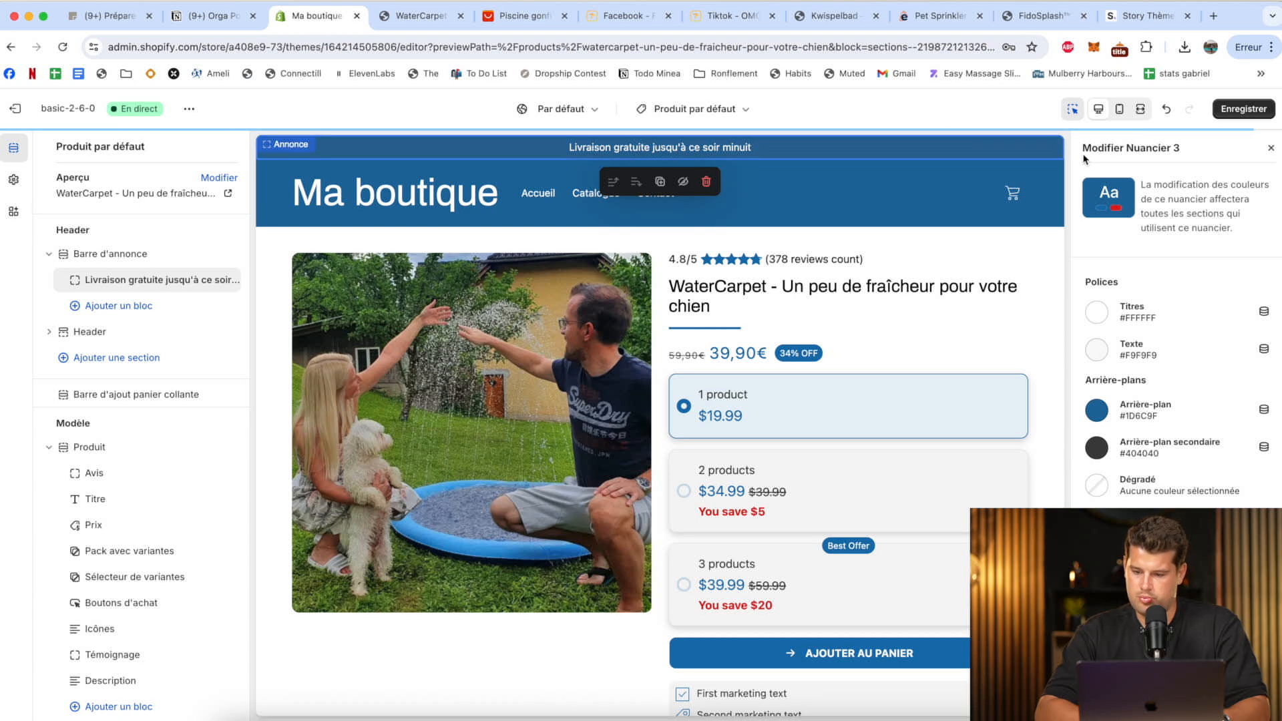
Apply the Nuancier 1 color scheme to the Header section.
left_click(166, 258)
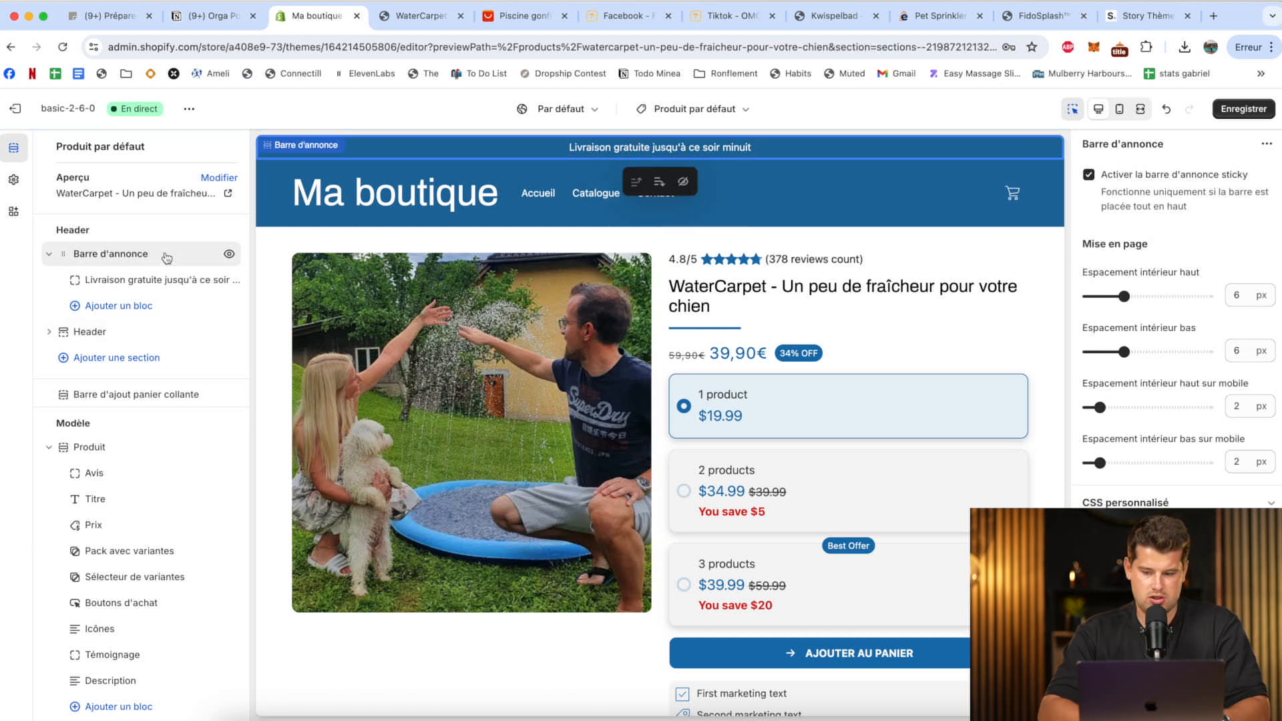
scroll(767, 263, "down", 10)
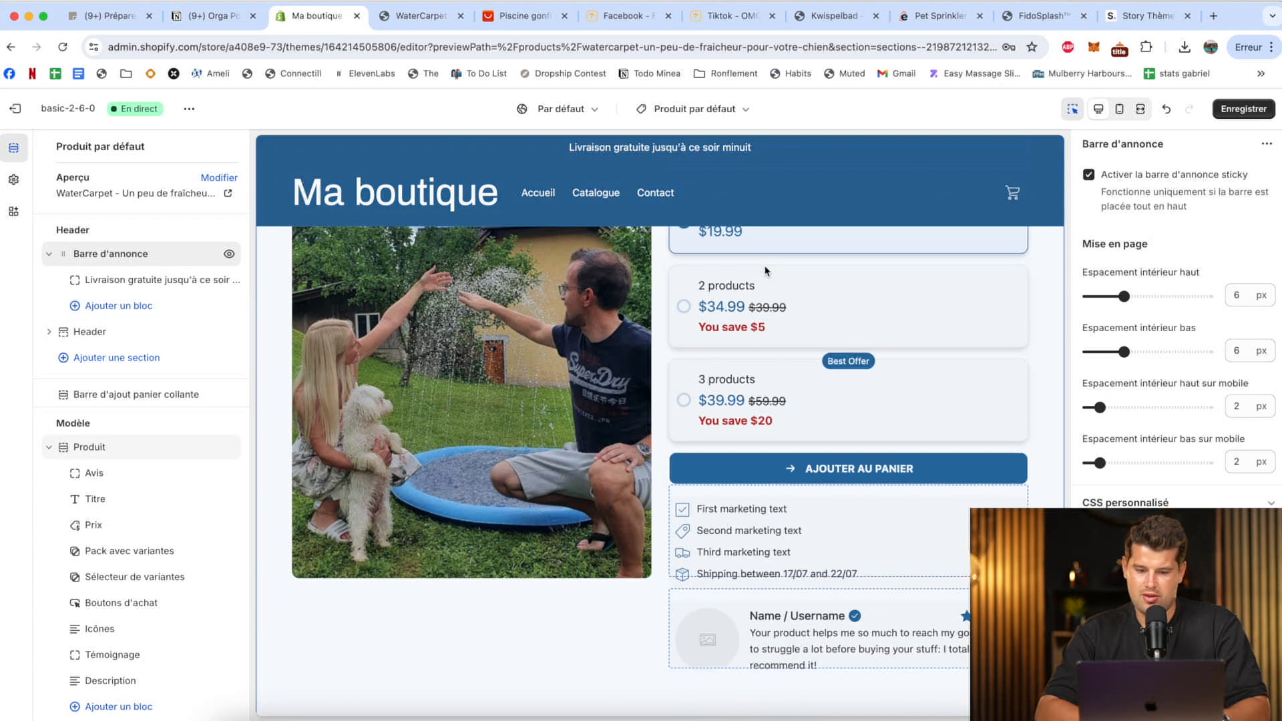
scroll(766, 270, "up", 10)
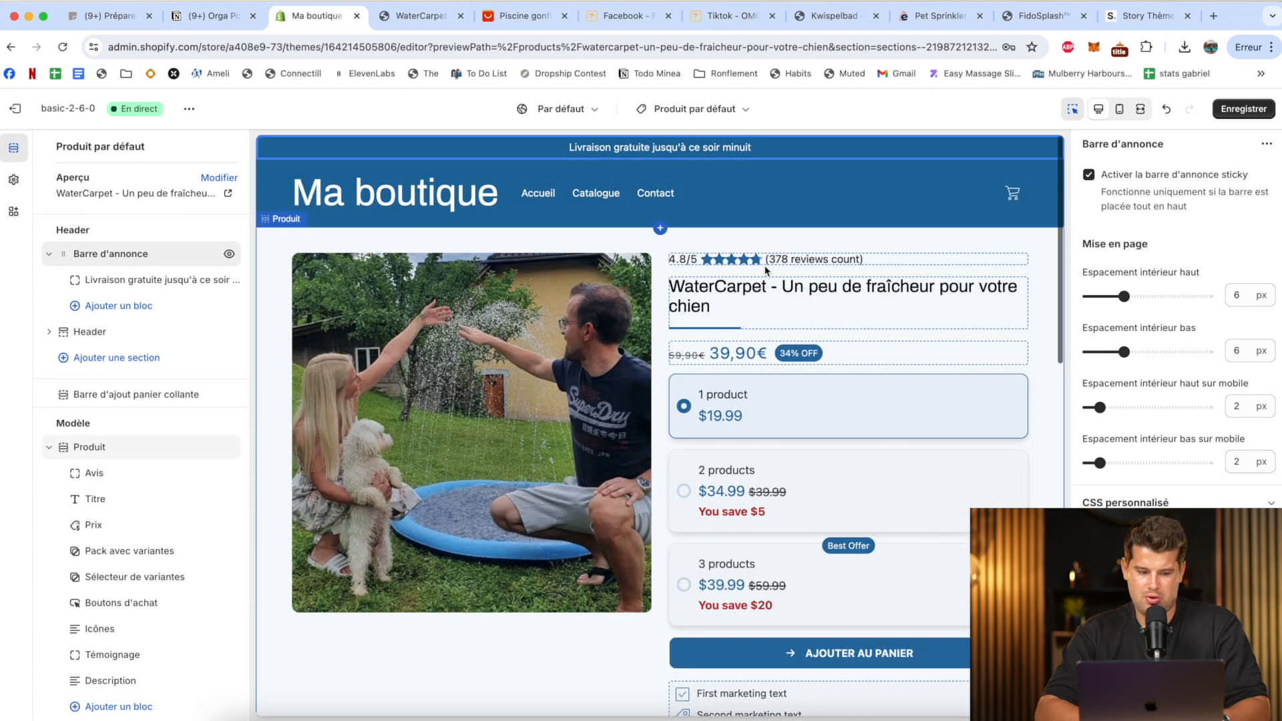
left_click(112, 334)
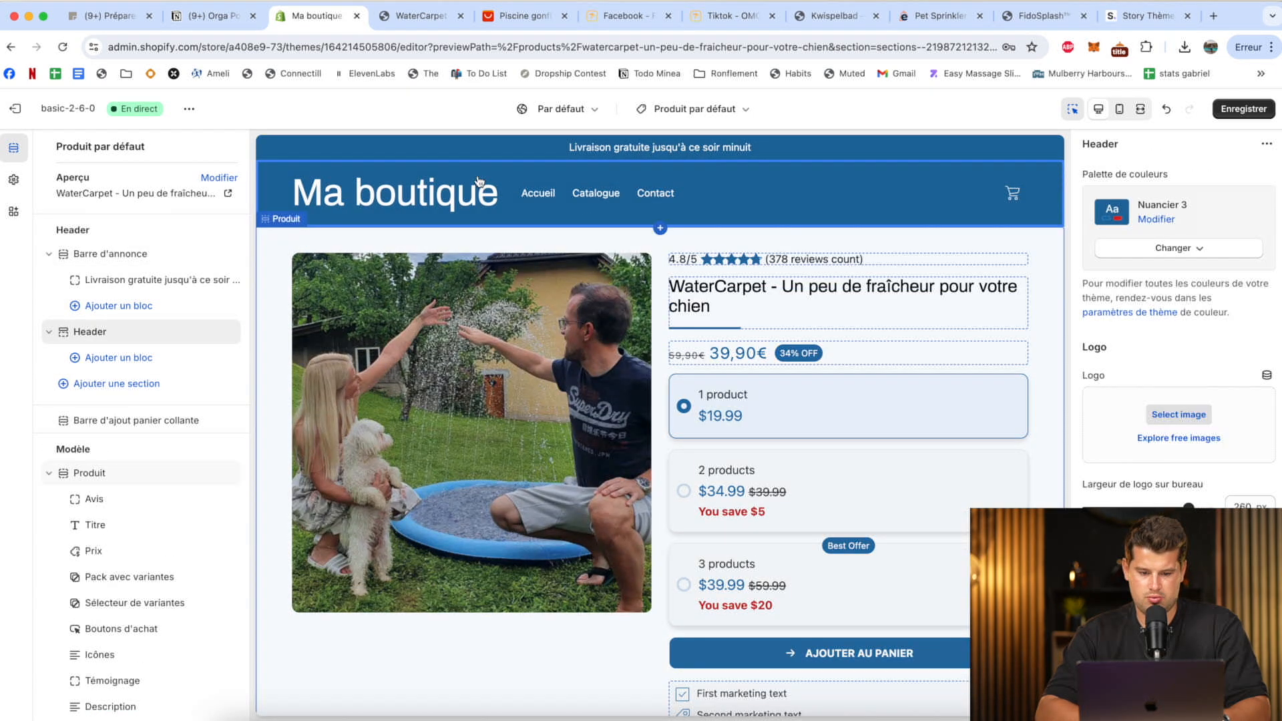
left_click(1165, 248)
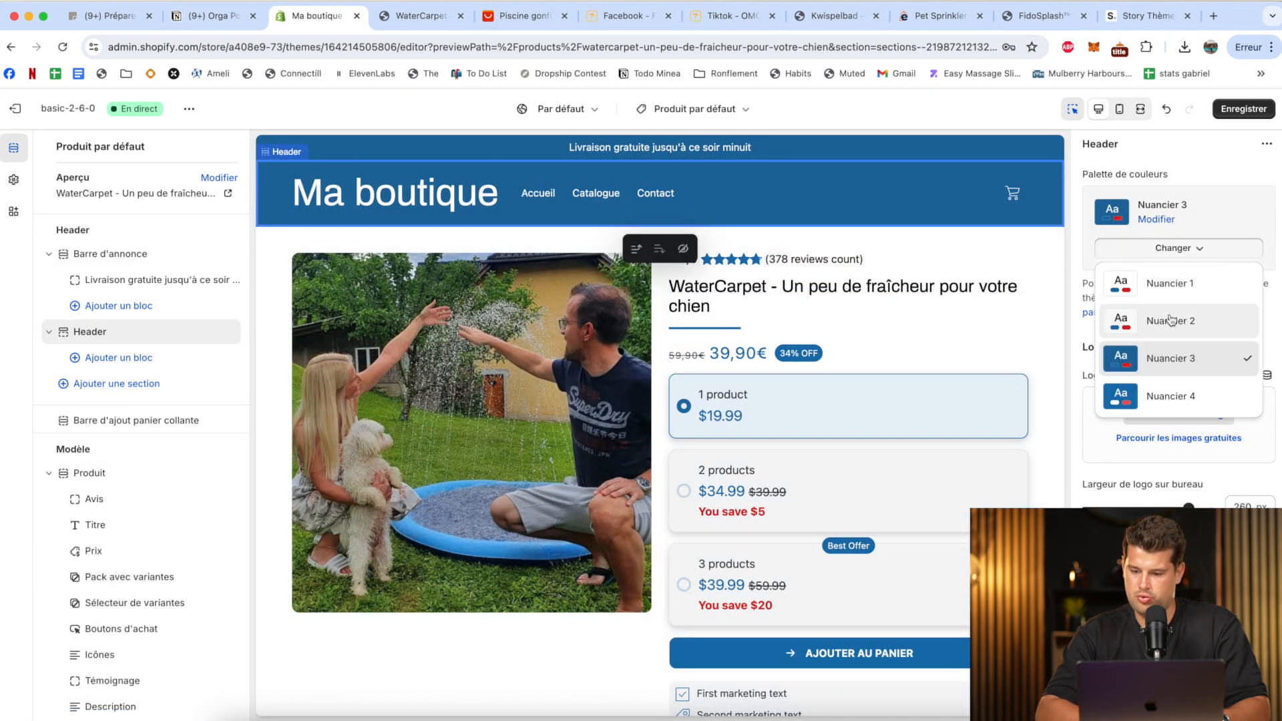
left_click(1182, 284)
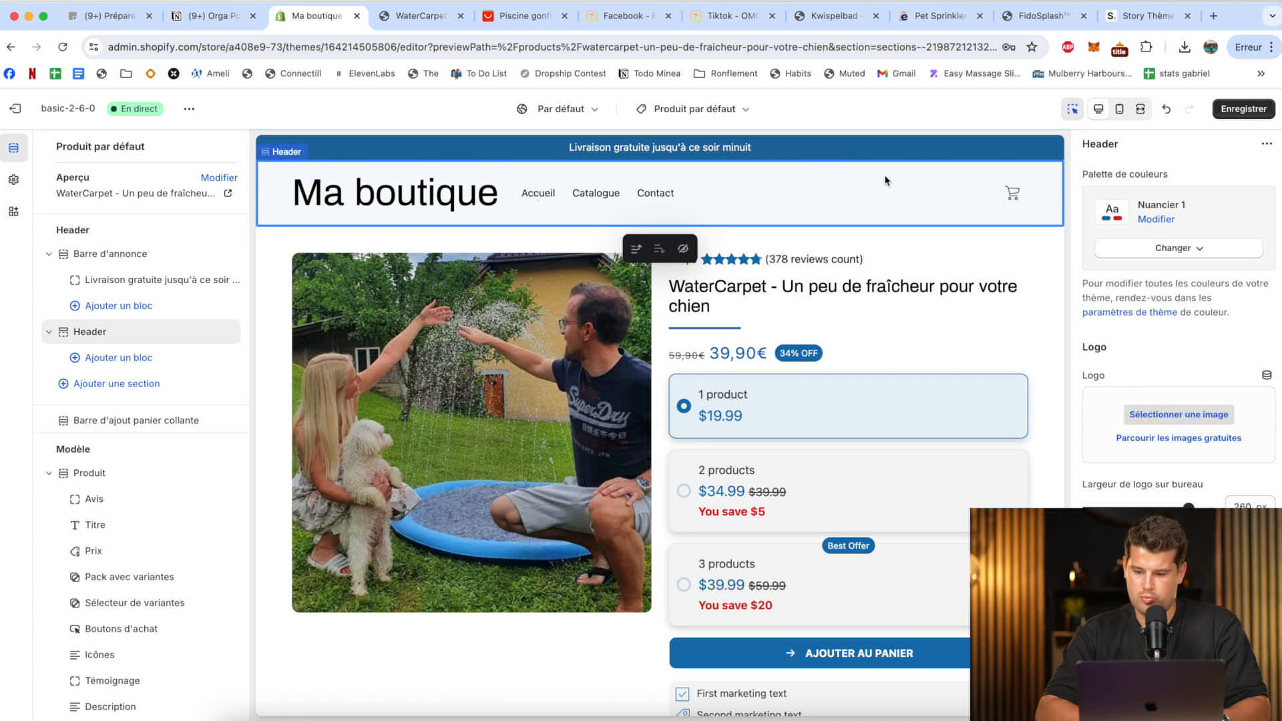
scroll(1135, 307, "down", 1)
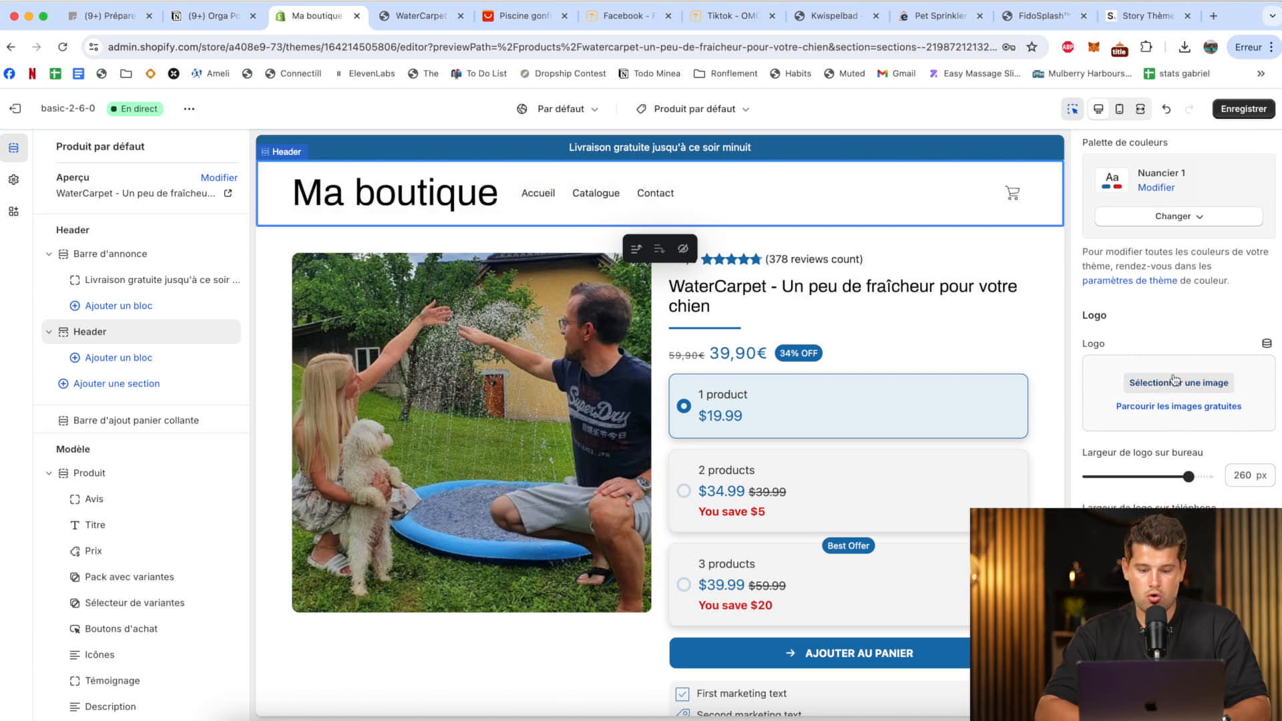
scroll(1176, 379, "up", 1)
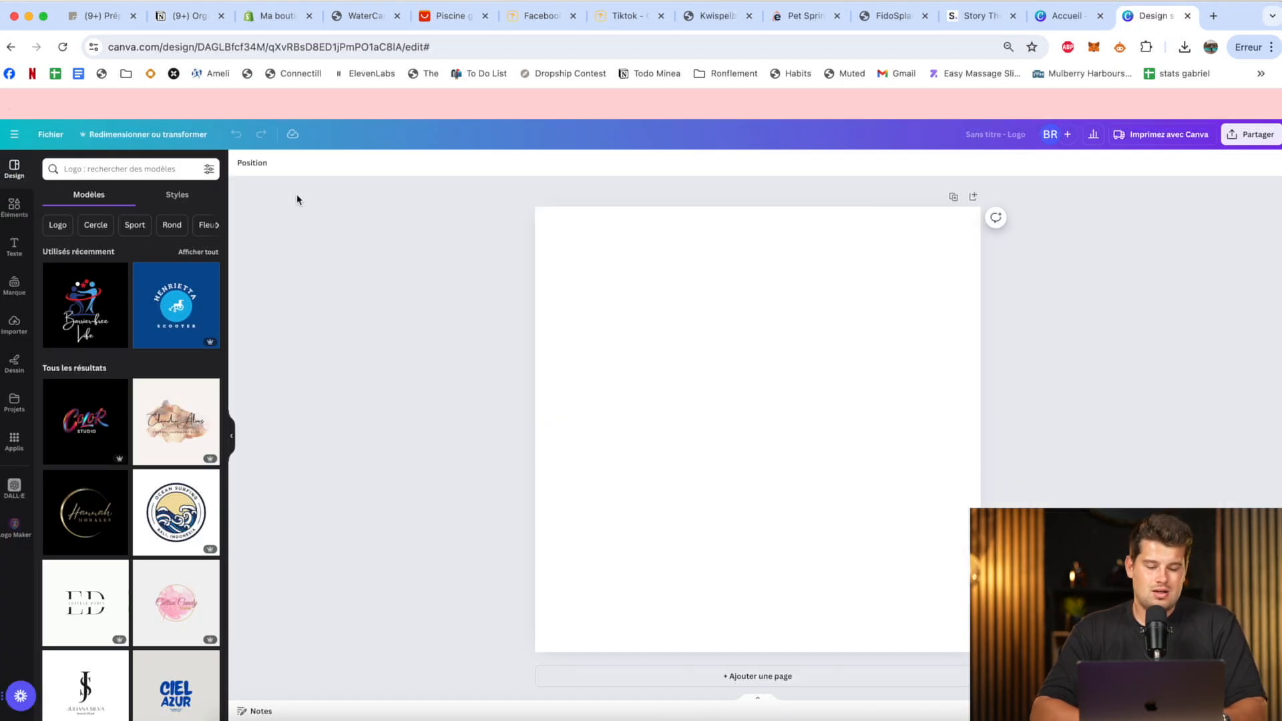
In the blank Canva logo design, add a title reading "WaterCarpet" and shift it slightly toward the canvas's right edge.
left_click(14, 225)
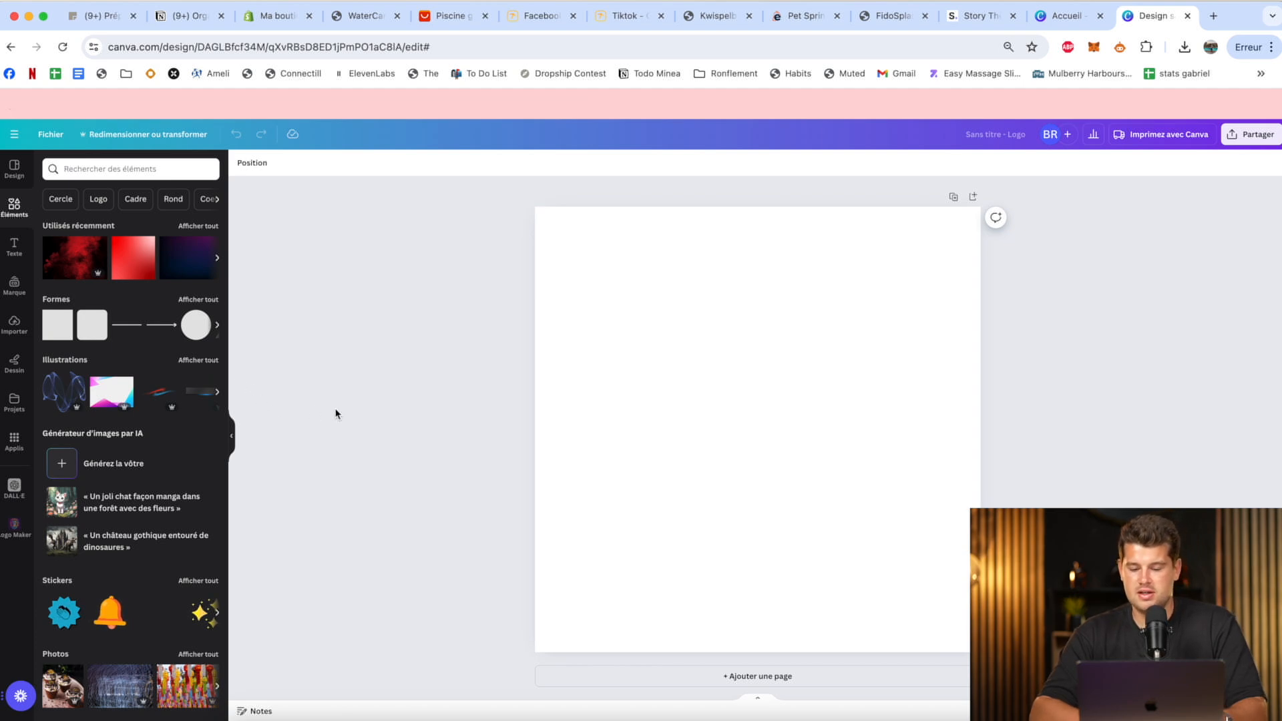
left_click(18, 248)
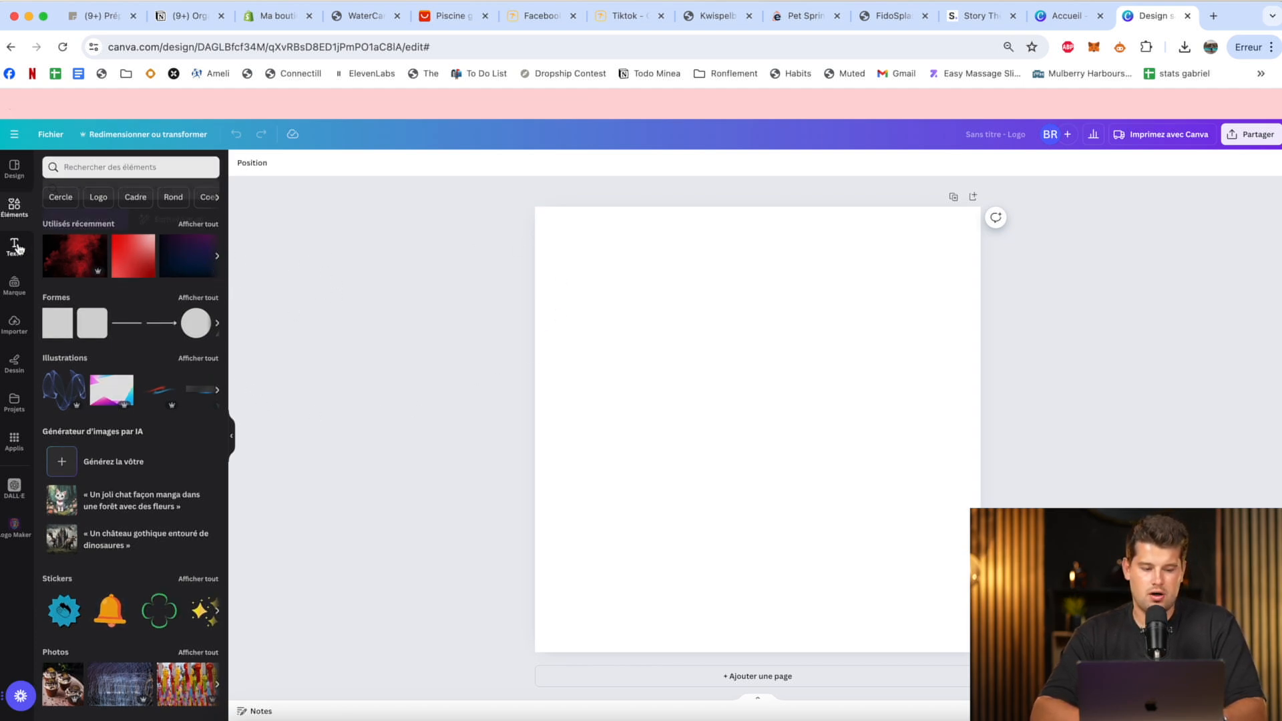
left_click(120, 309)
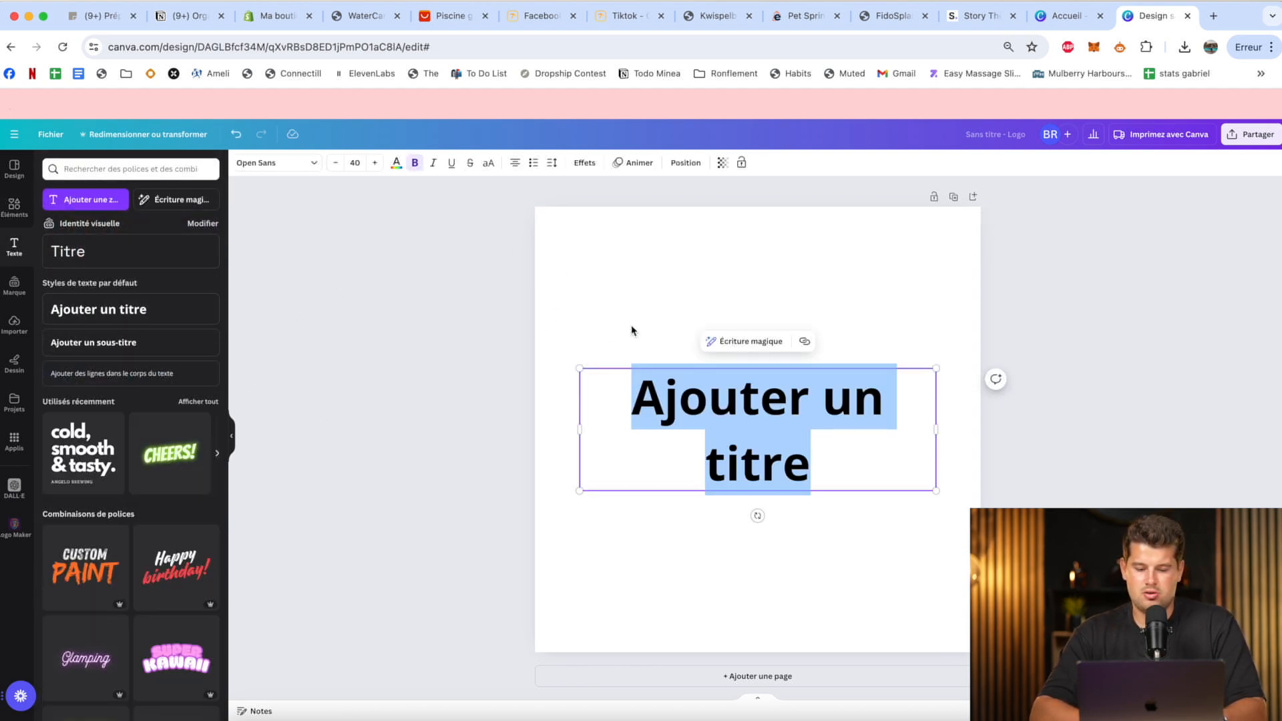
type("Wat")
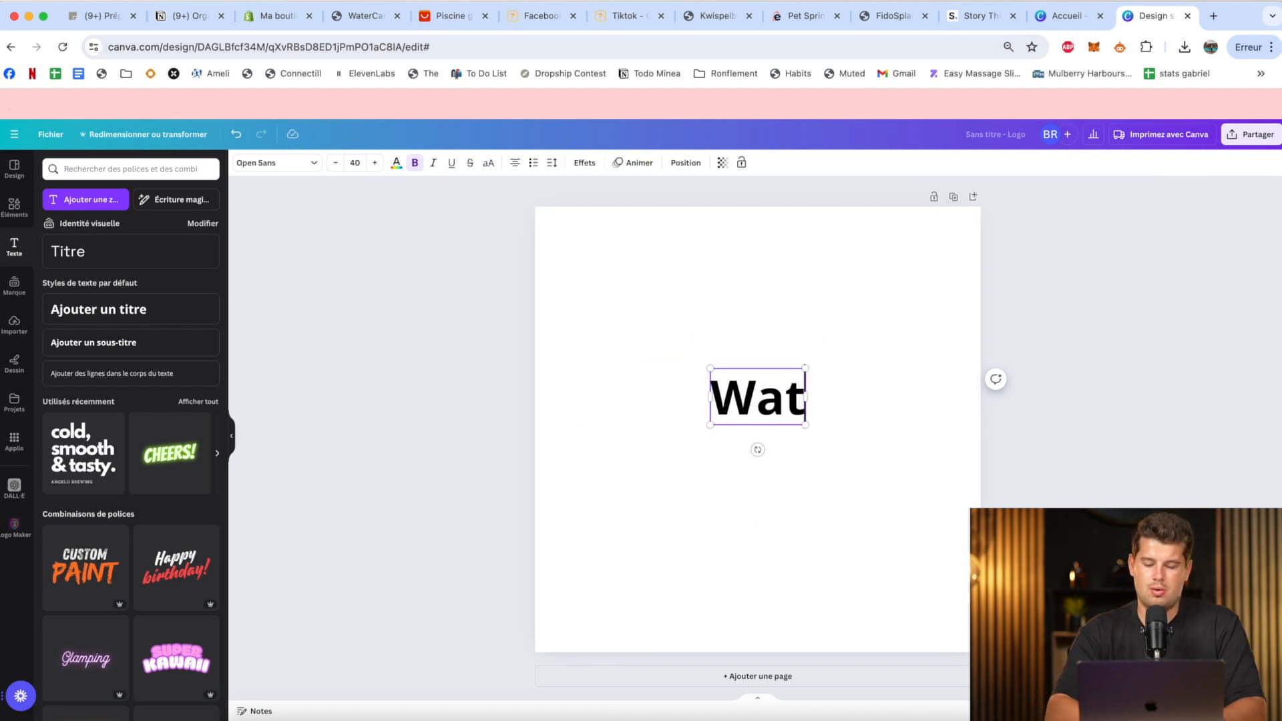
type("erCap")
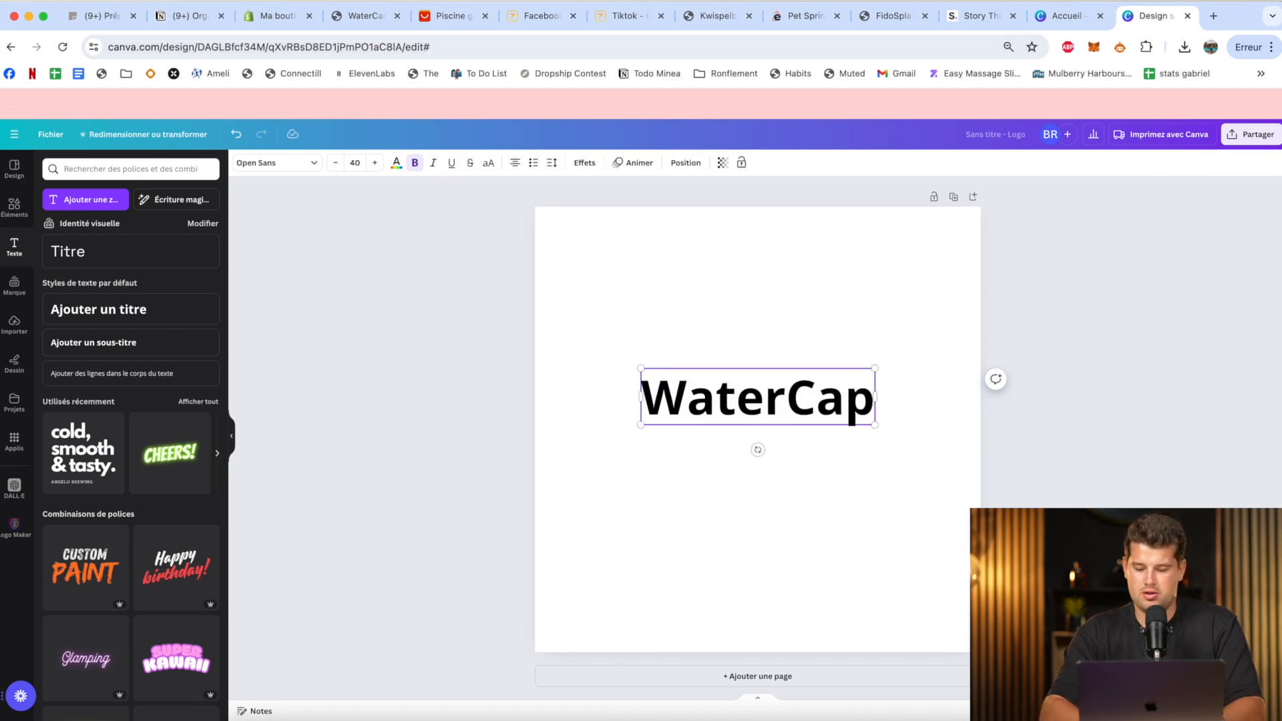
key("BackSpace")
type("rpet")
left_click_drag(729, 406, 784, 426)
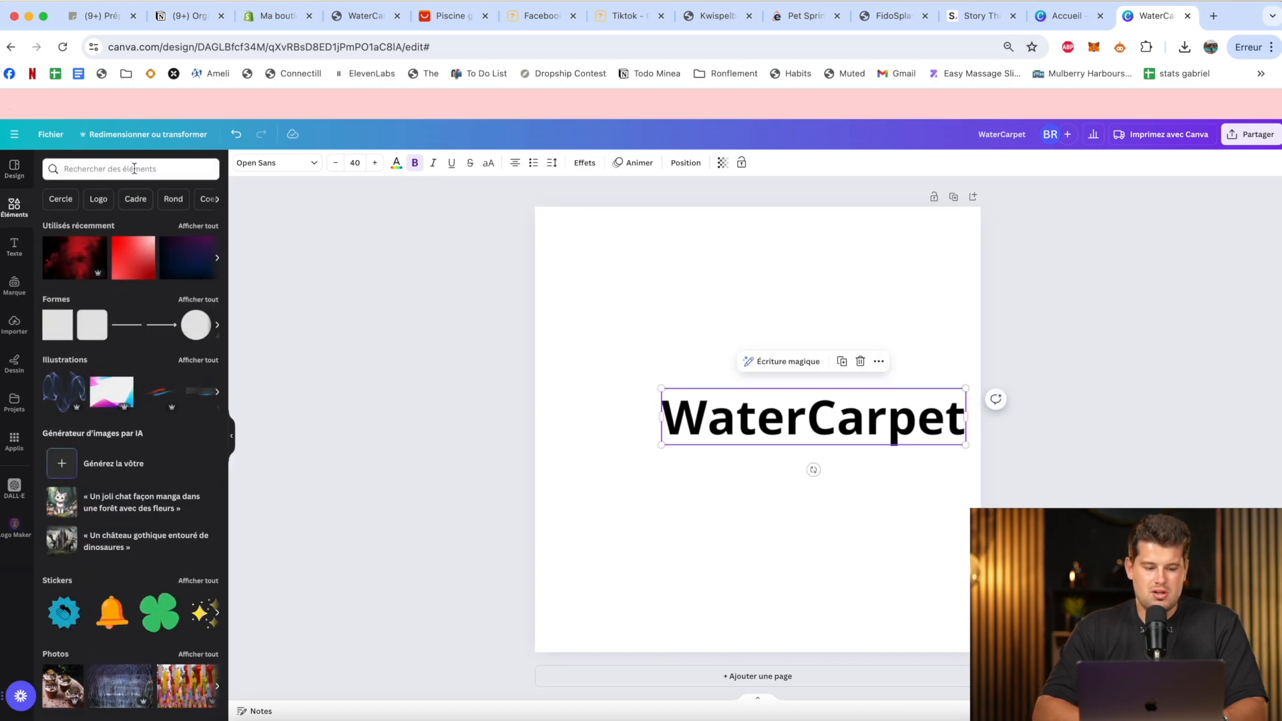
Search the design elements for "pet".
left_click(124, 170)
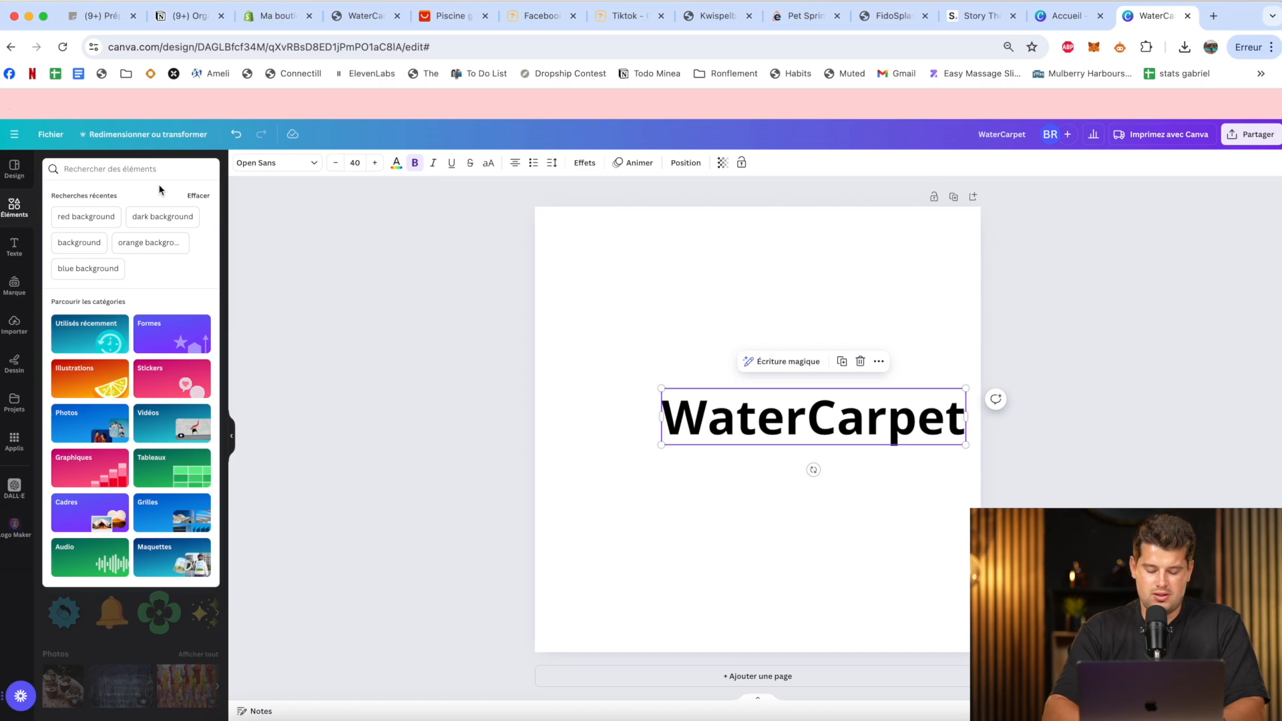
type("pet")
key("Return")
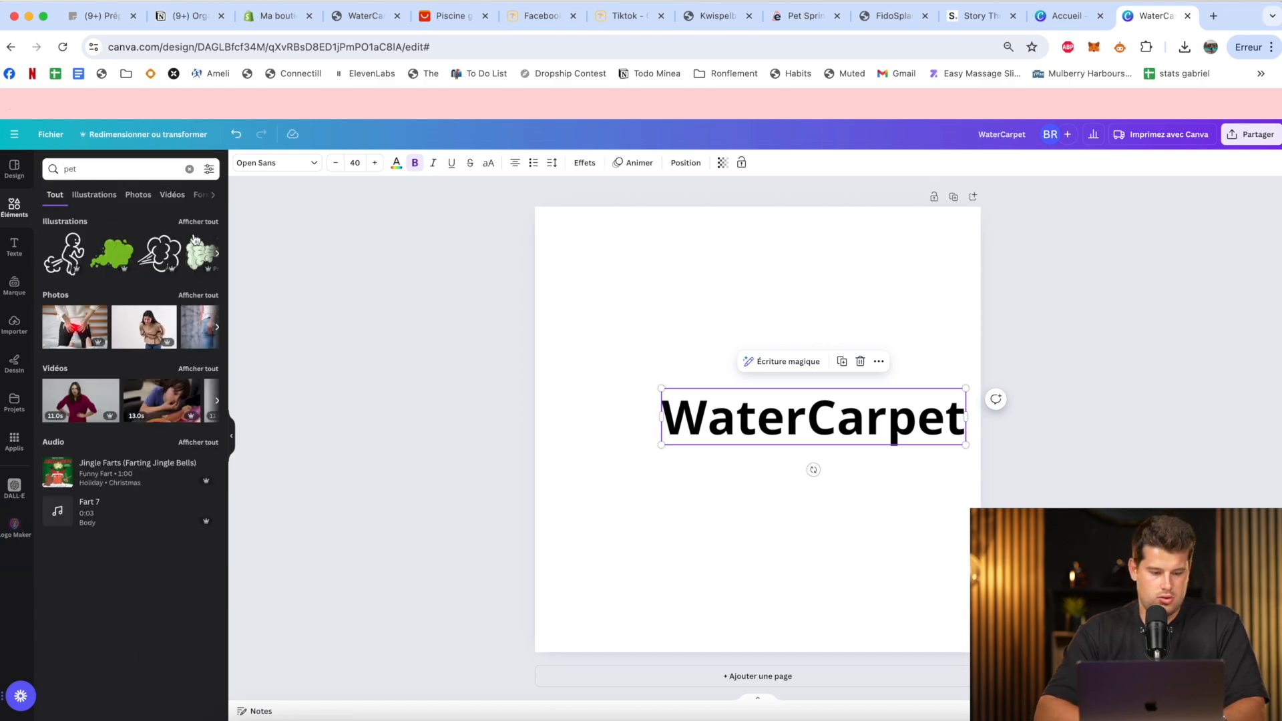
Search the illustrations for "dog" and place the black paw print on the canvas beside the WaterCarpet text.
left_click(101, 171)
type("dog")
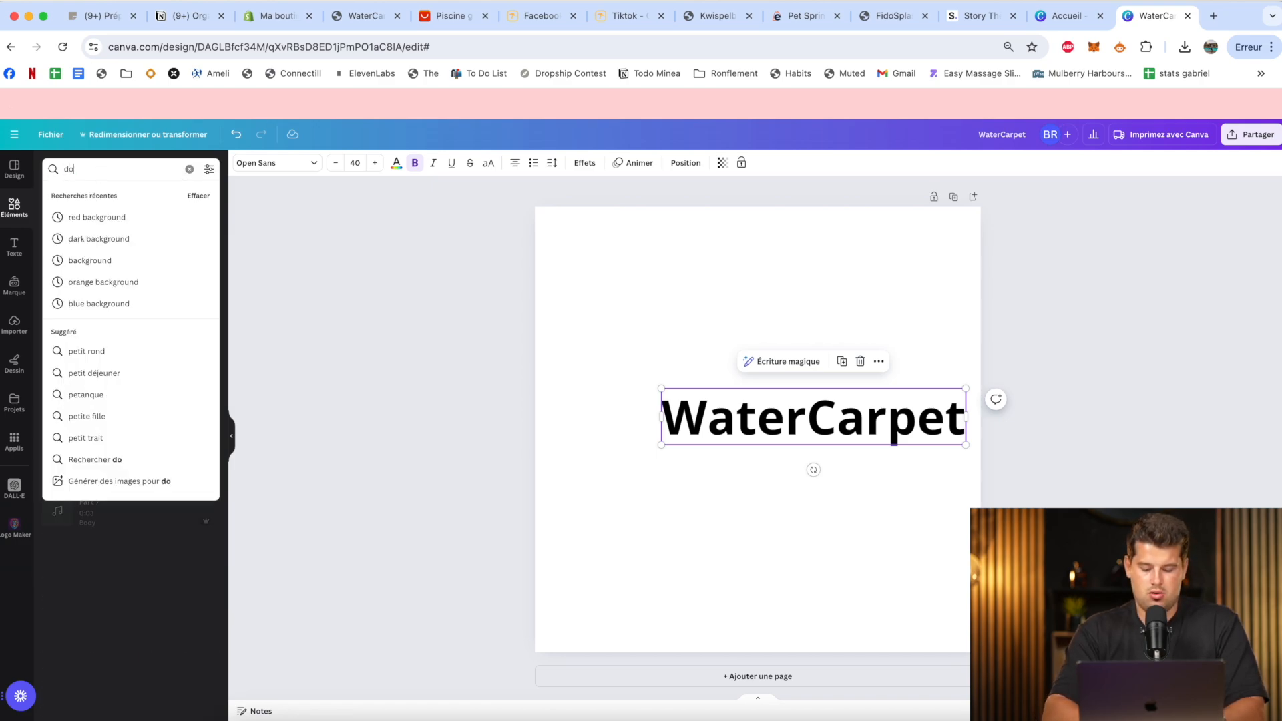
key("Return")
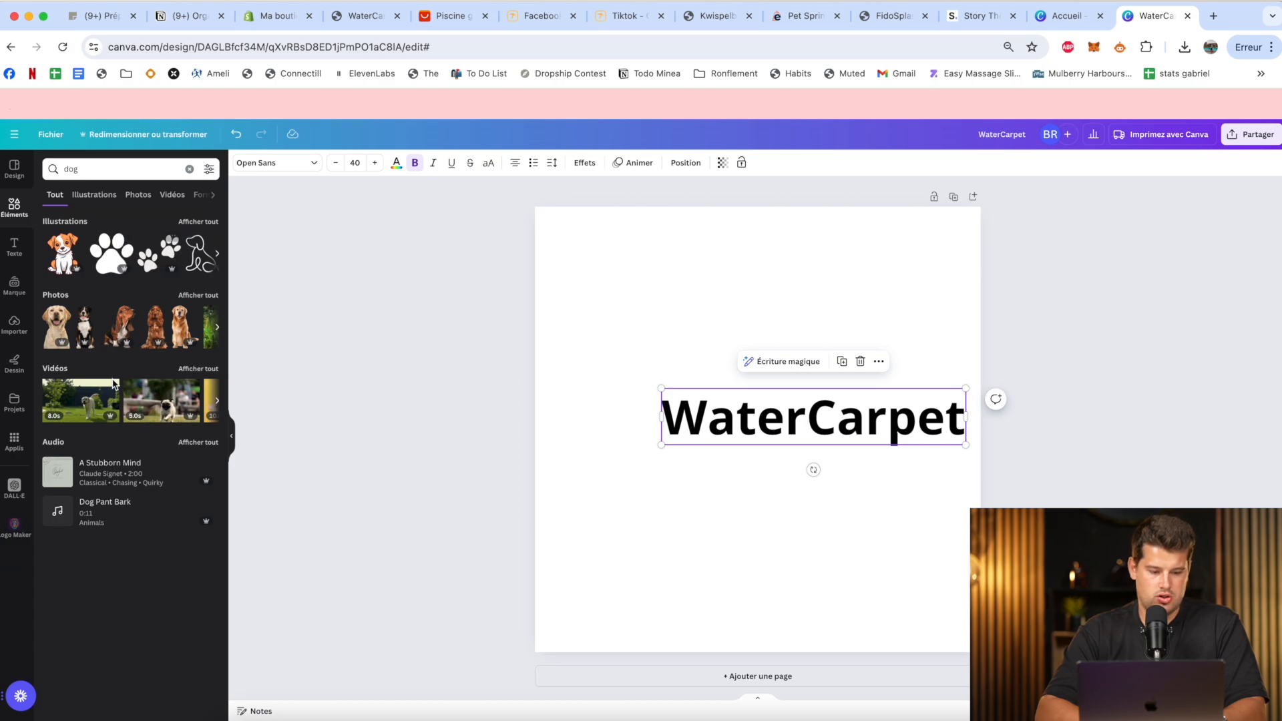
left_click(205, 224)
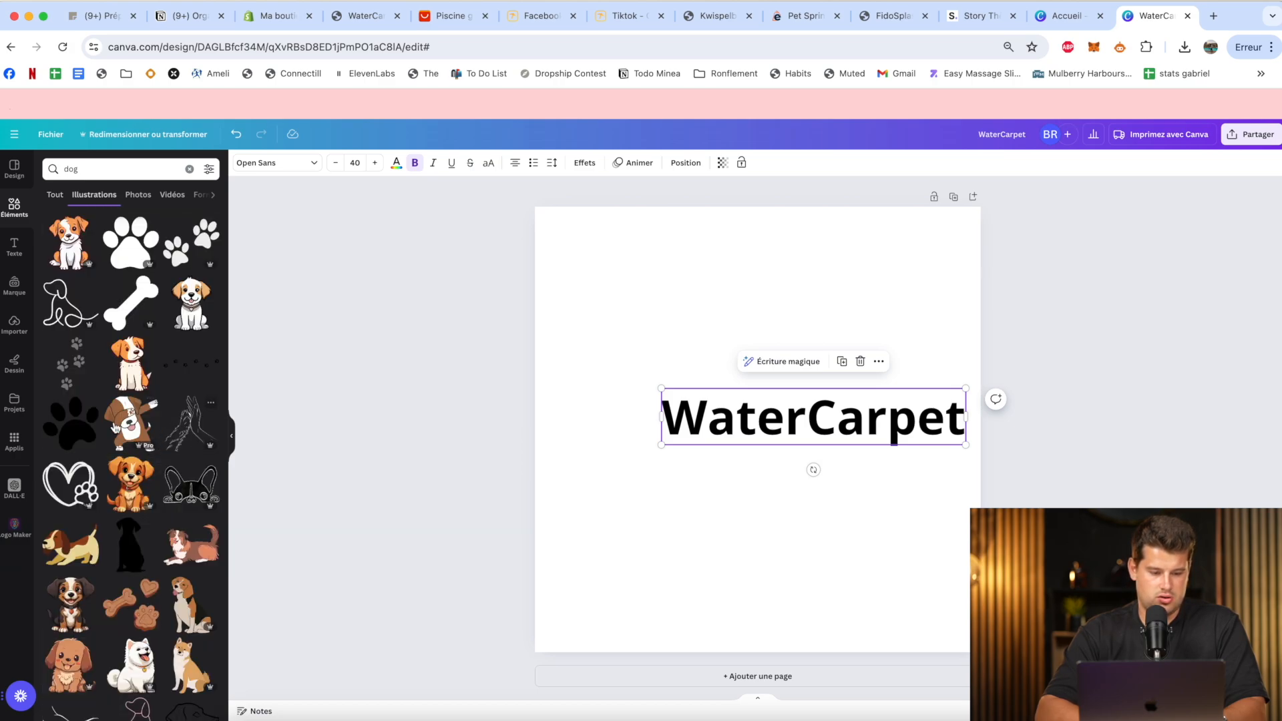
left_click_drag(81, 429, 584, 384)
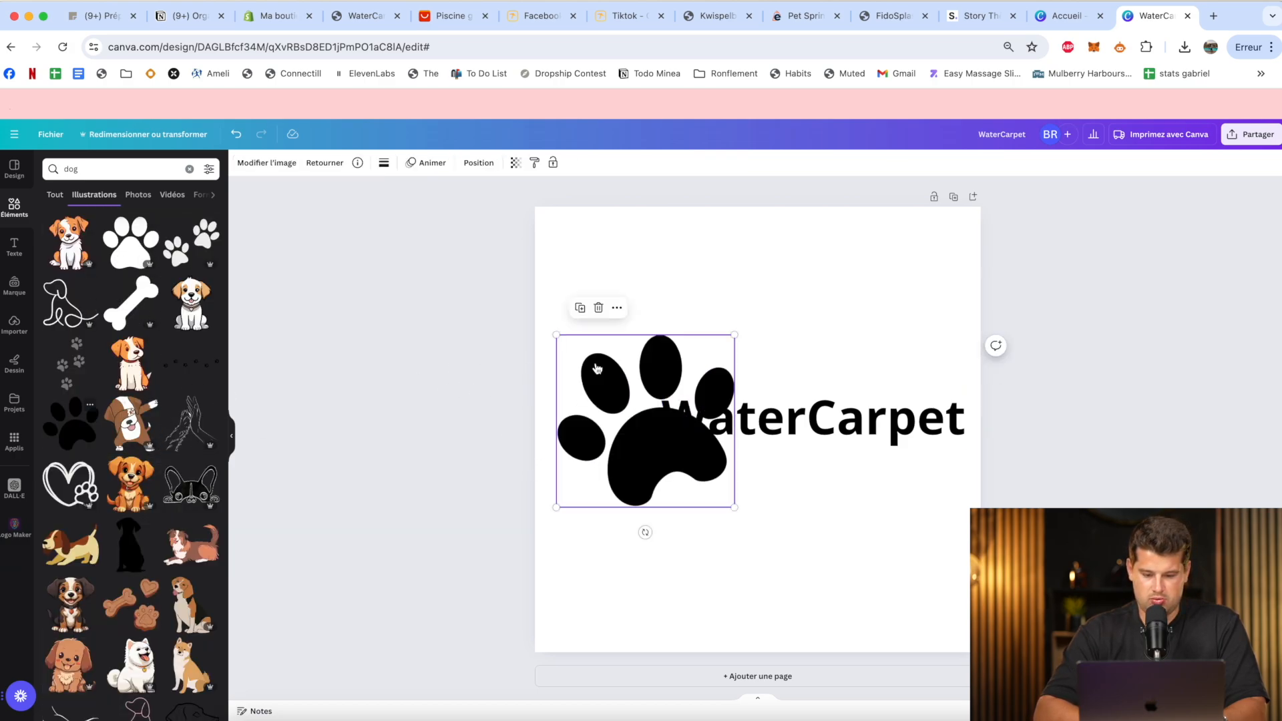
Shrink the paw print to slightly taller than the WaterCarpet text and move the text up beside it.
left_click_drag(735, 506, 644, 435)
left_click_drag(731, 419, 733, 383)
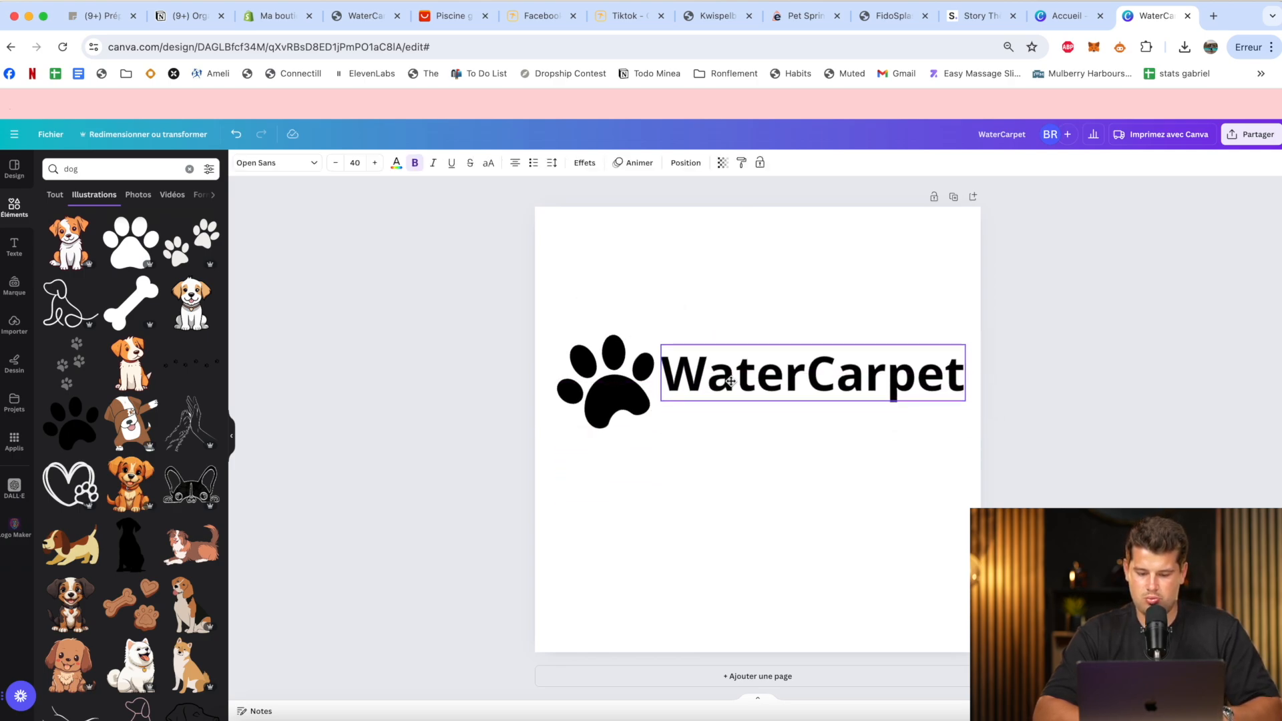
left_click(604, 384)
left_click_drag(556, 428, 593, 410)
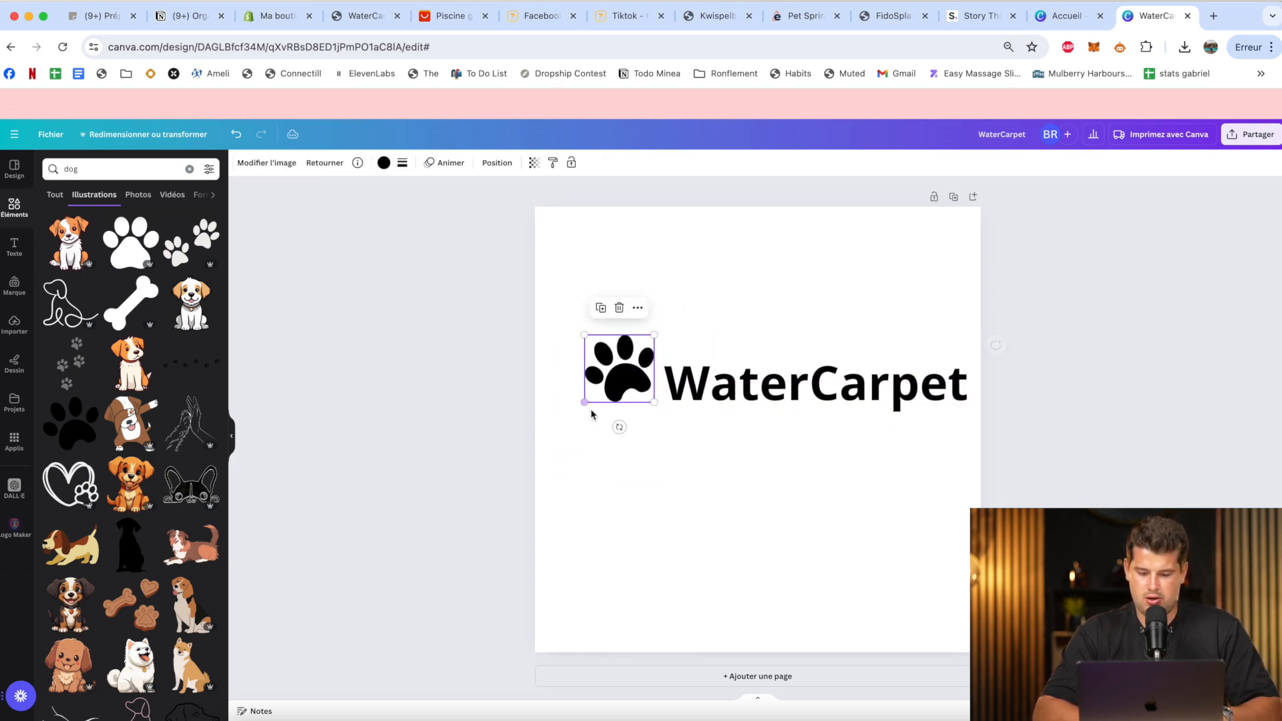
Set the font of the WaterCarpet text to Bricolage Grotesque 96pt.
left_click(708, 400)
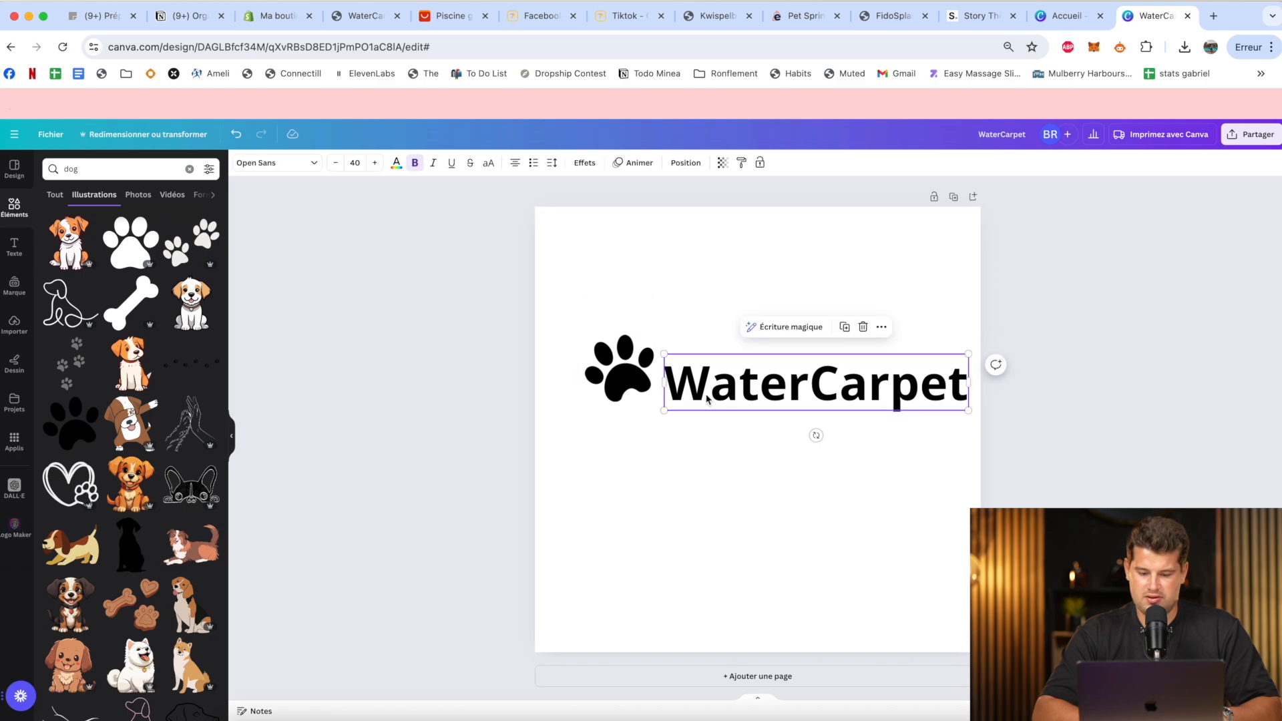
left_click(281, 163)
left_click(109, 441)
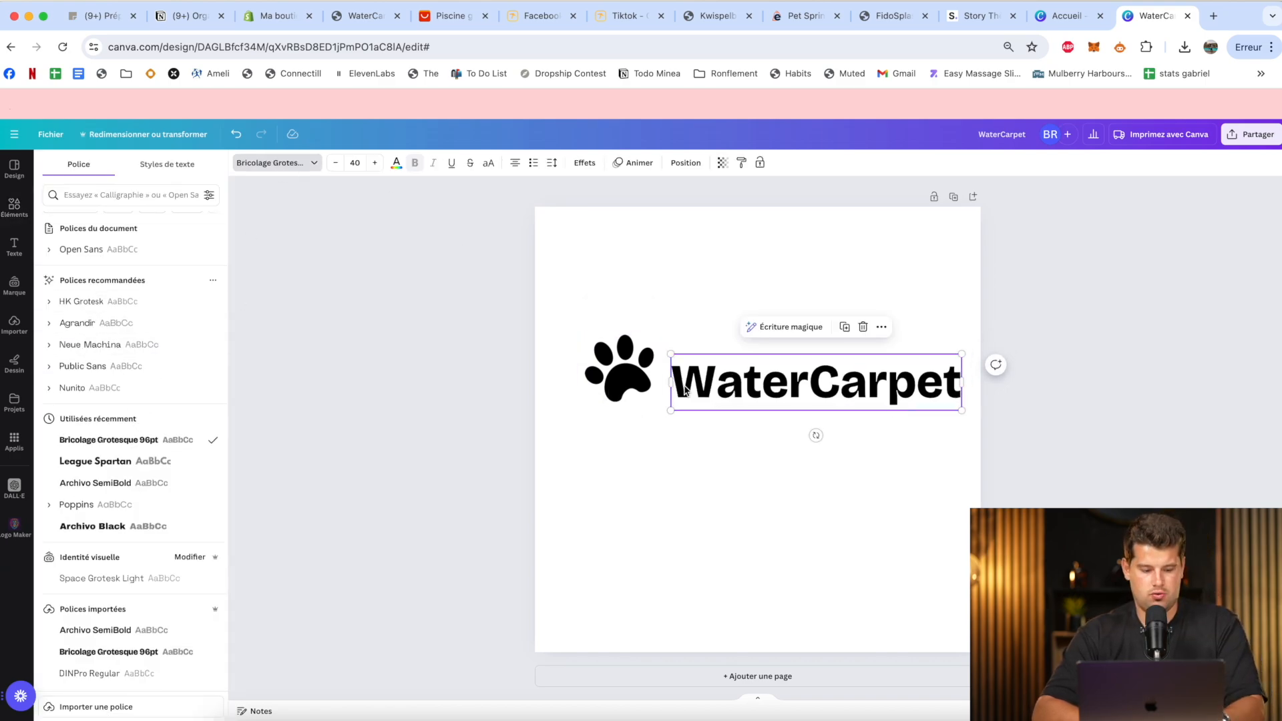
Try "WATER" and "Water Carpet" as the logo text and restore it to "WaterCarpet" without the space.
double_click(771, 383)
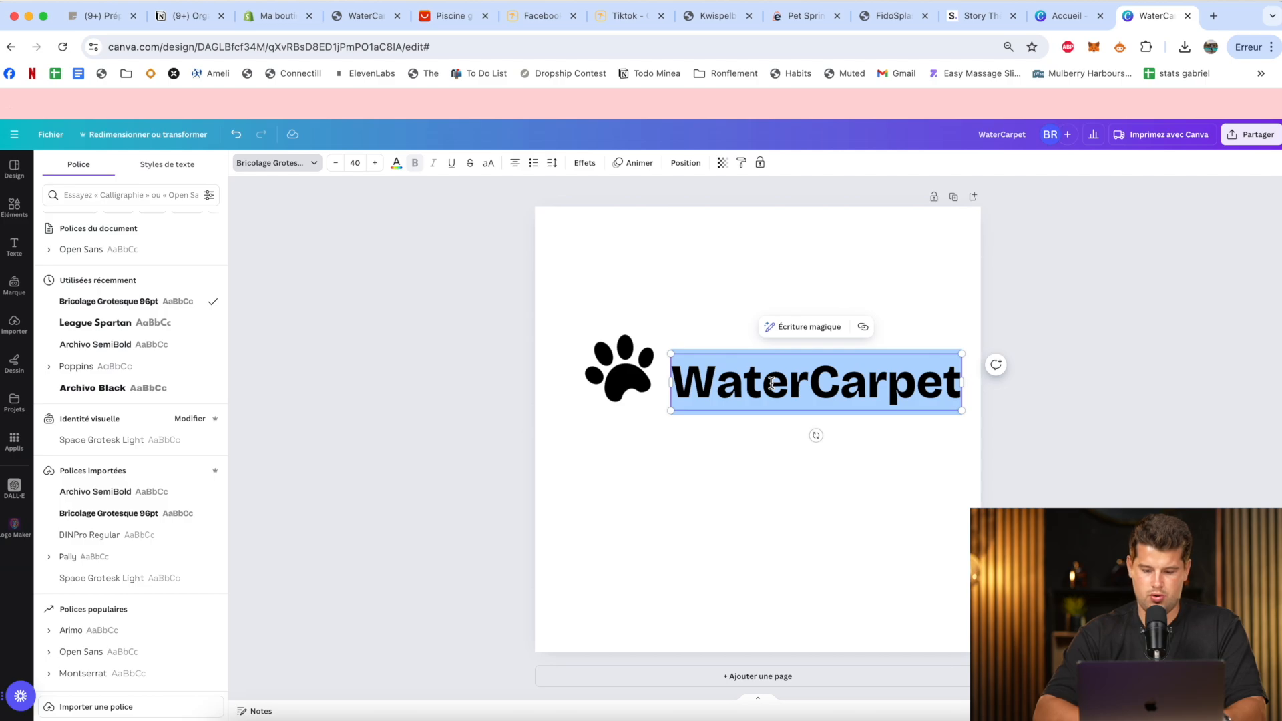
type("WATER")
key("super+a")
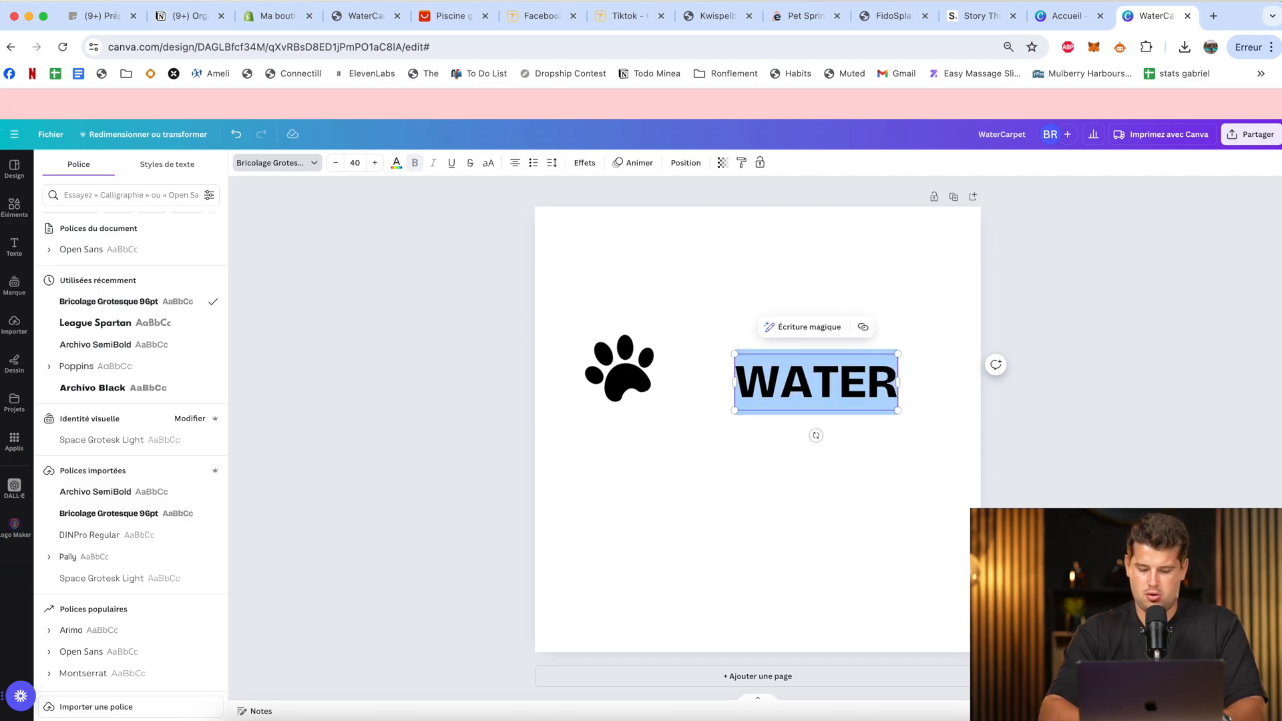
type("Water Carpet")
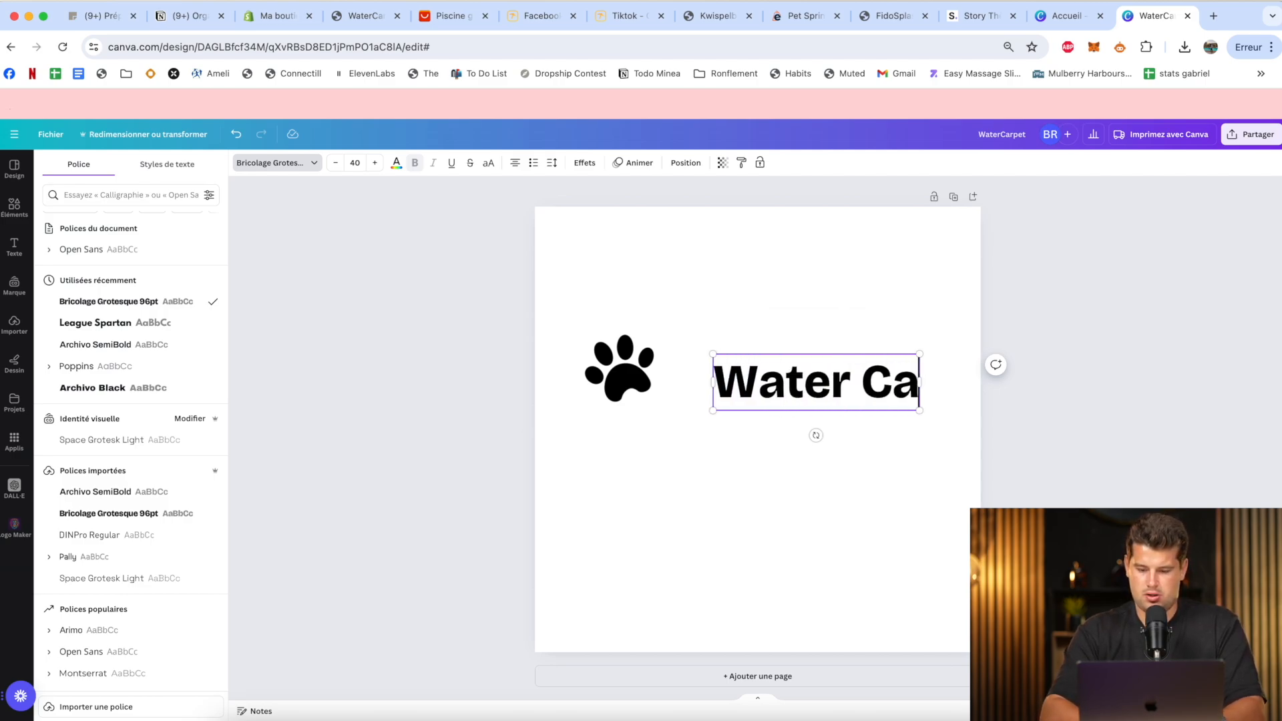
left_click(760, 330)
left_click(813, 376)
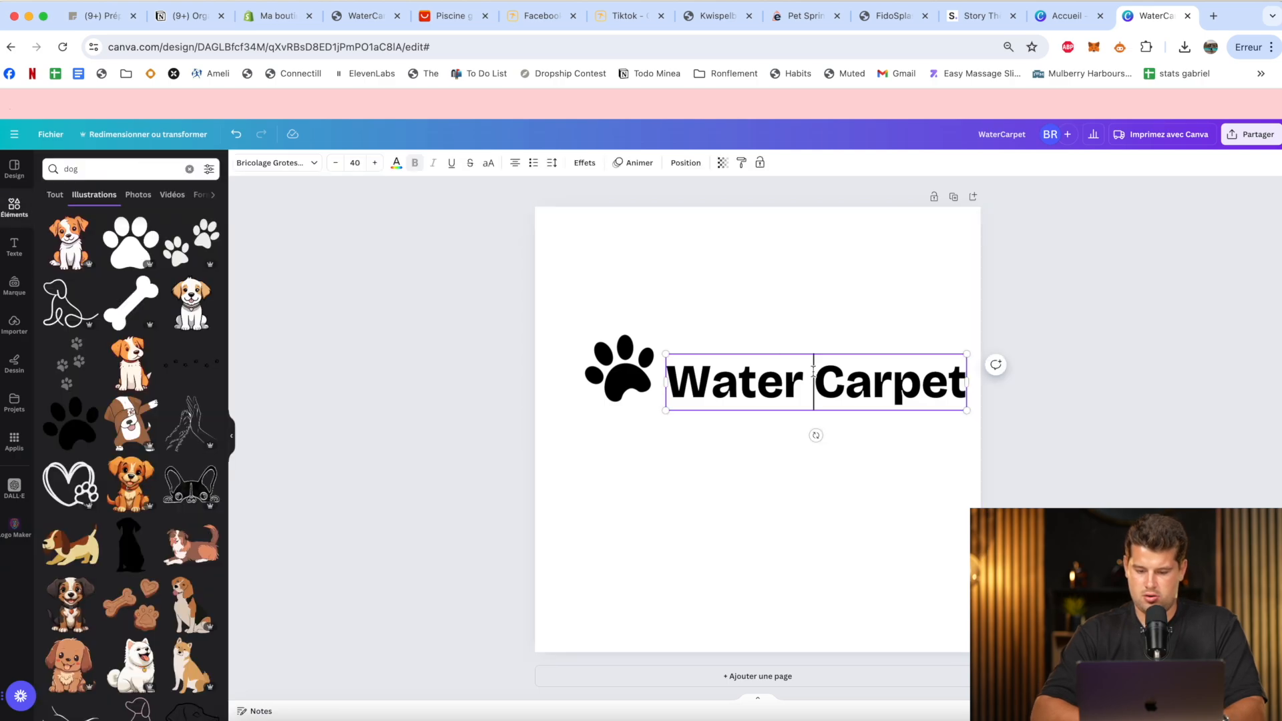
key("BackSpace")
left_click(787, 315)
Move the paw print and the WaterCarpet text so that they line up side by side.
left_click(652, 382)
left_click_drag(652, 382, 712, 402)
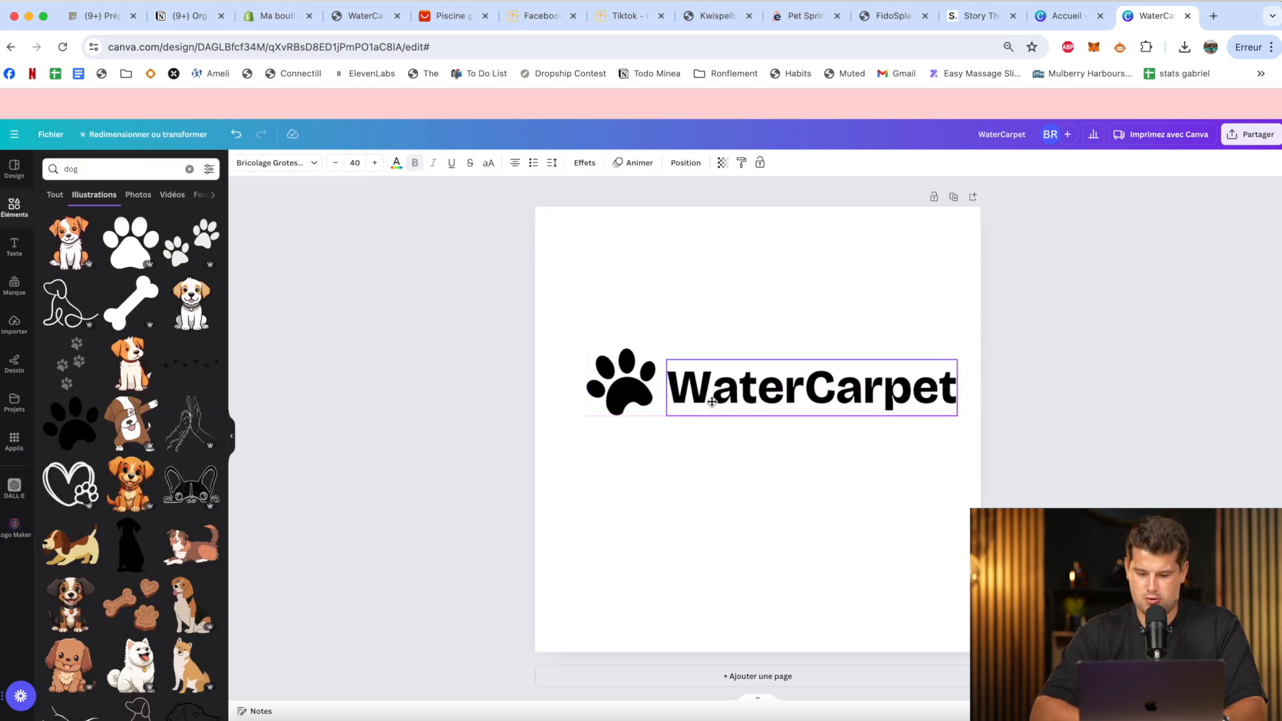
left_click(722, 273)
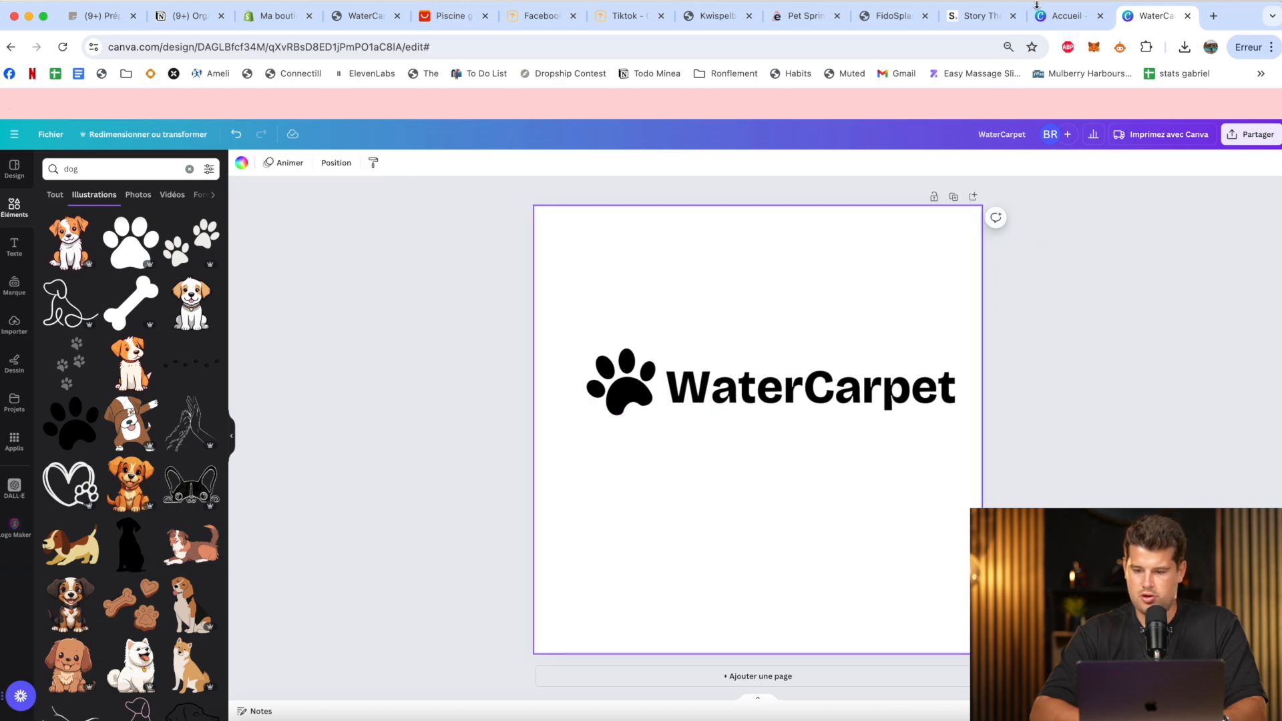
Copy the Nuancier 3 background color code #1D6C9F from the Shopify theme settings and return to the Canva logo design.
left_click(976, 15)
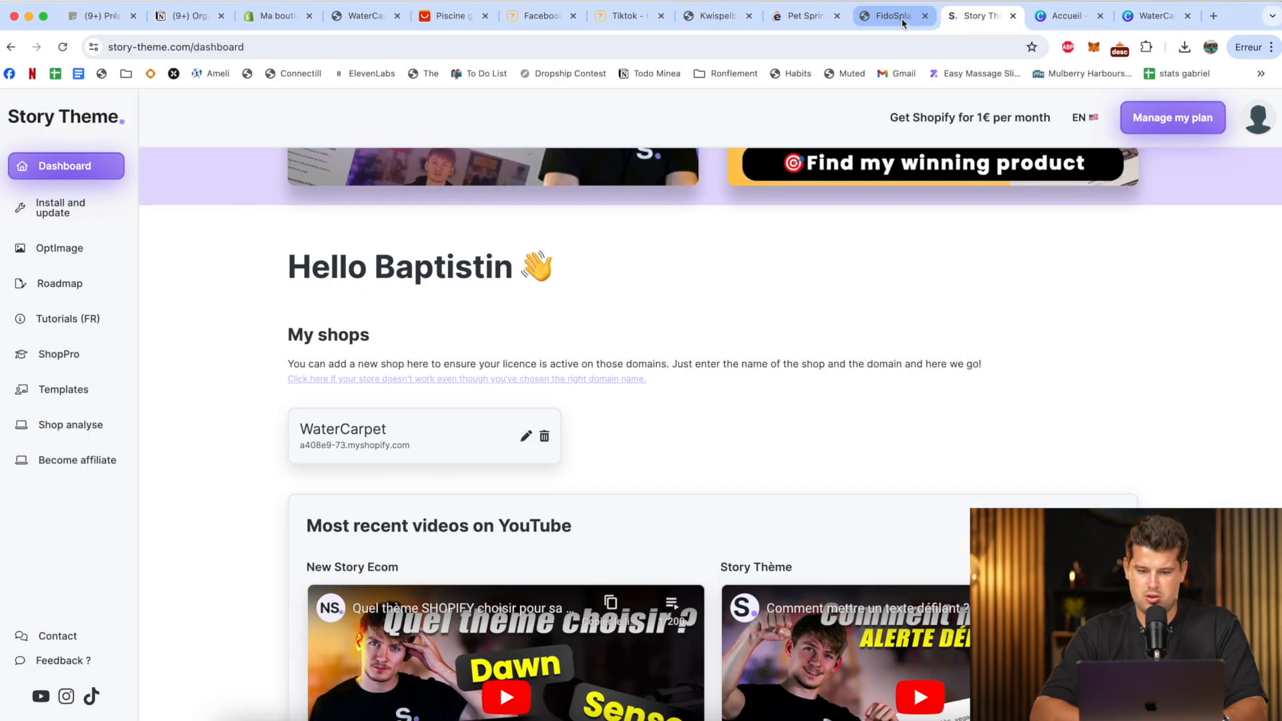
left_click(277, 15)
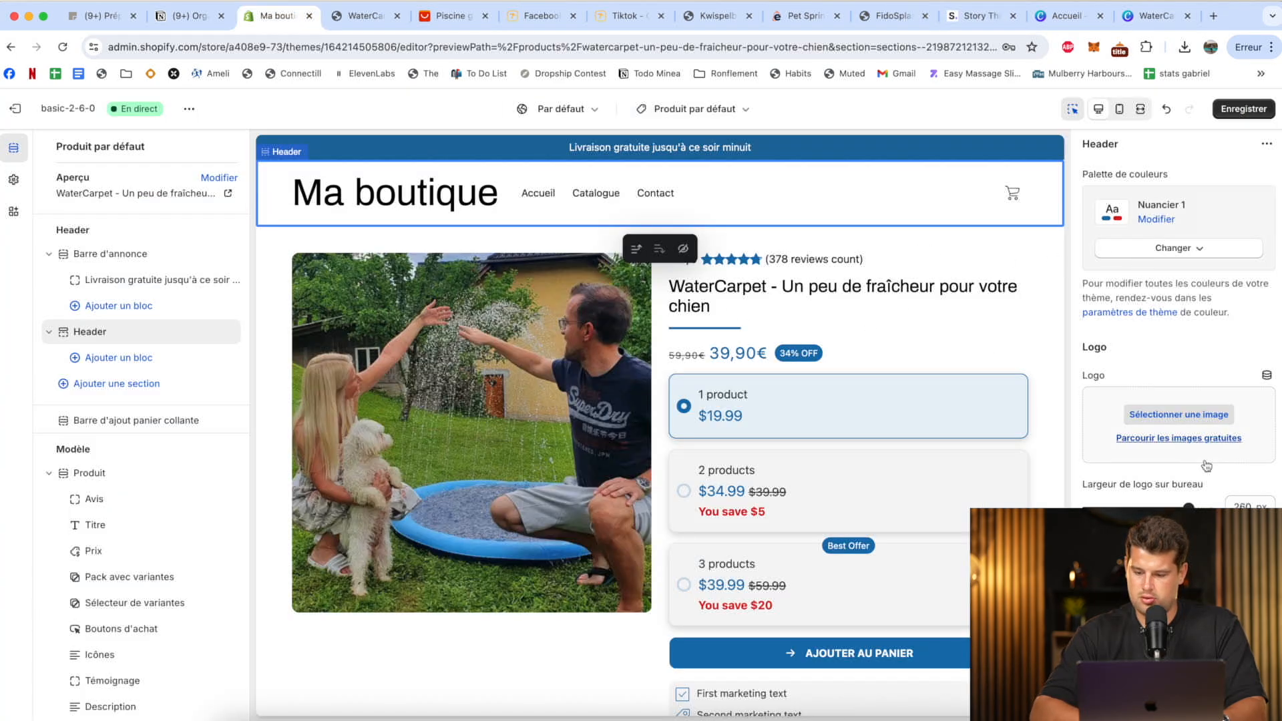
left_click(13, 179)
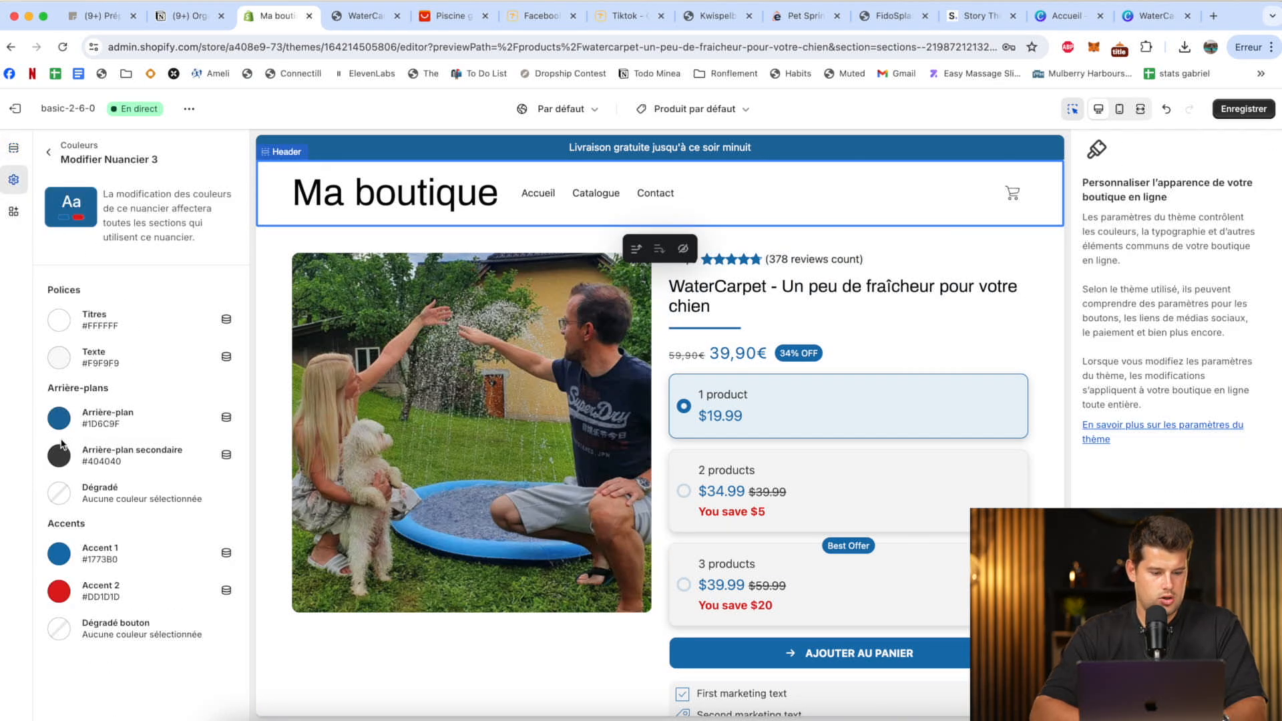
left_click(59, 418)
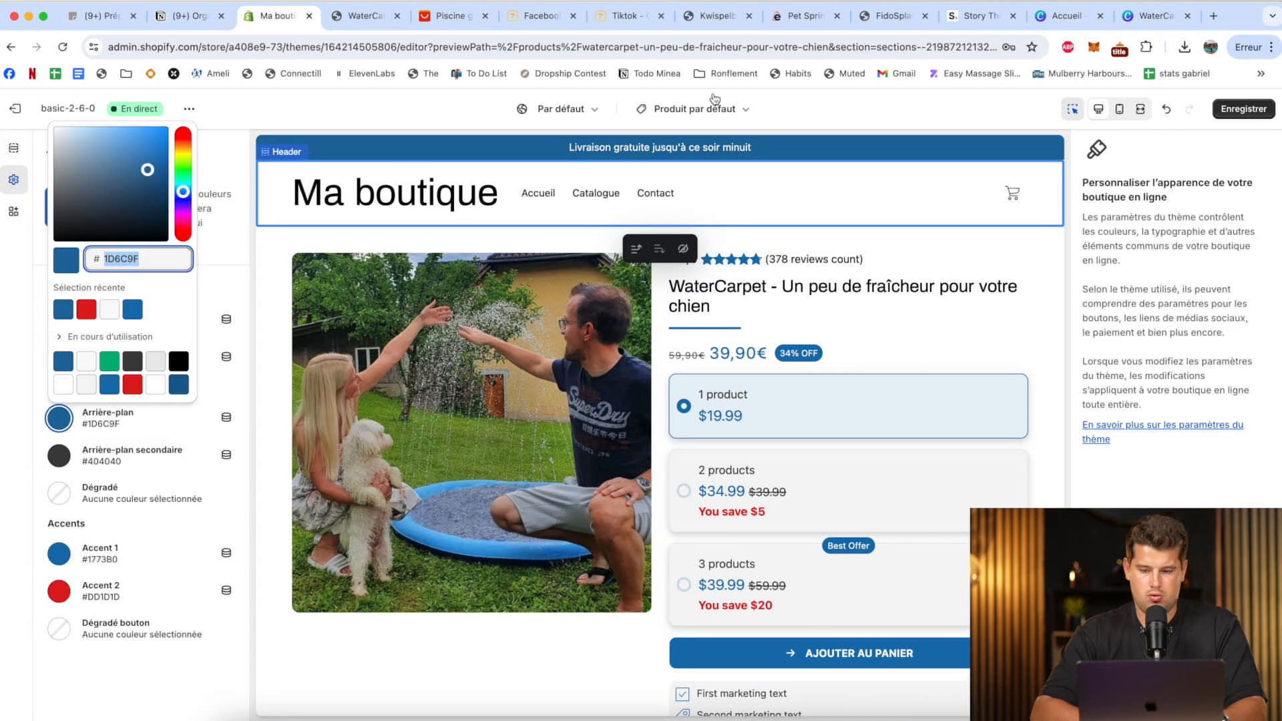
left_click(1155, 15)
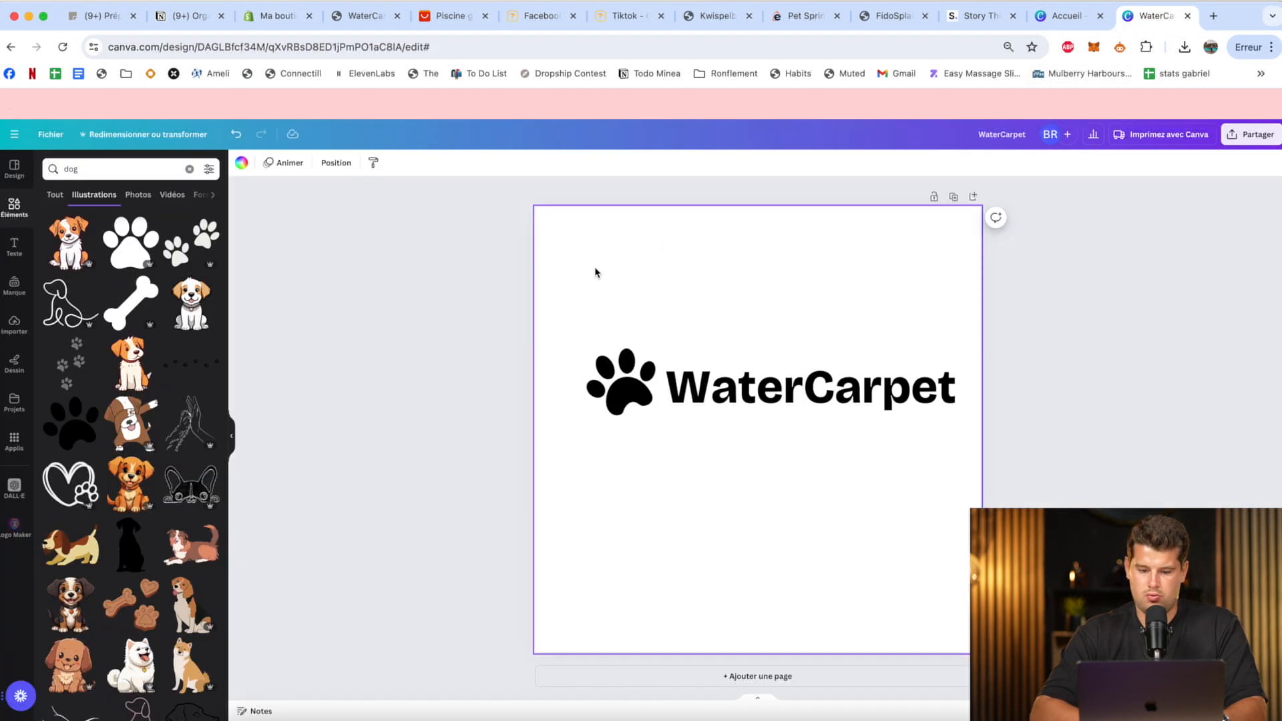
Duplicate the WaterCarpet text and place the copy below the original.
left_click(618, 382)
left_click(726, 404)
left_click(724, 399)
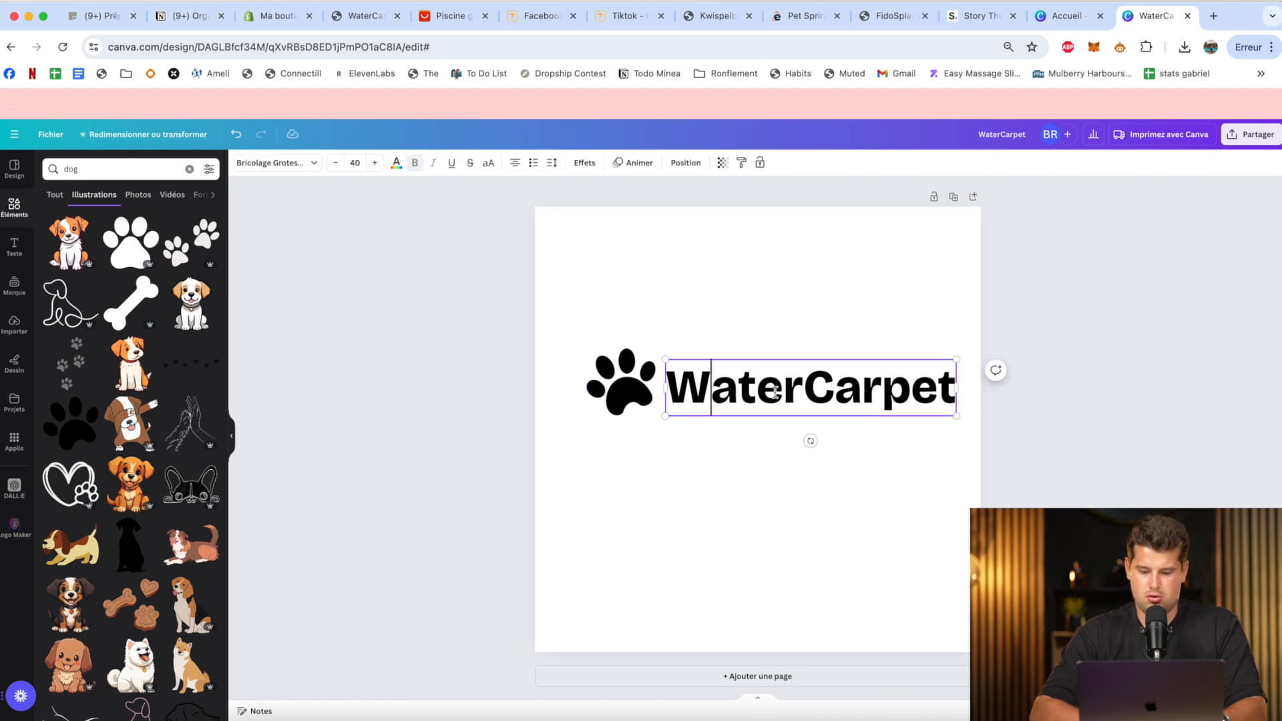
double_click(775, 393)
left_click(778, 392)
left_click_drag(801, 390, 694, 381)
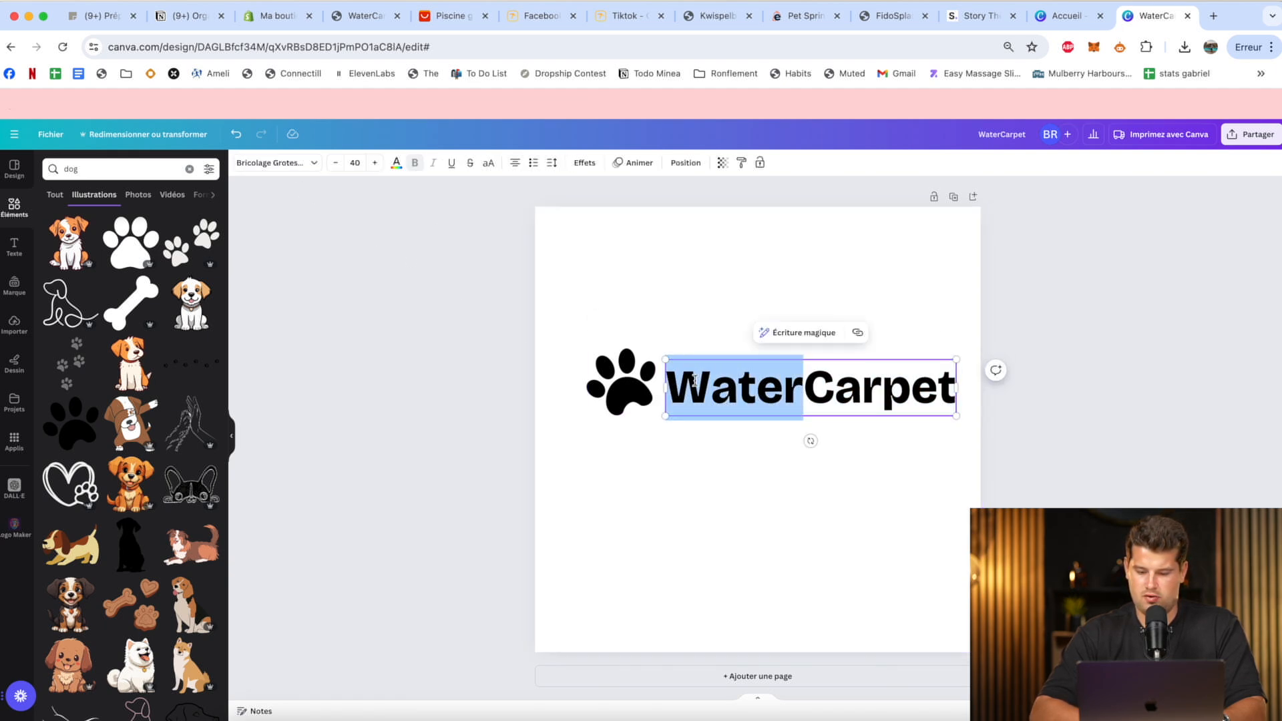
left_click(950, 297)
left_click(909, 383)
key("super+c")
key("super+v")
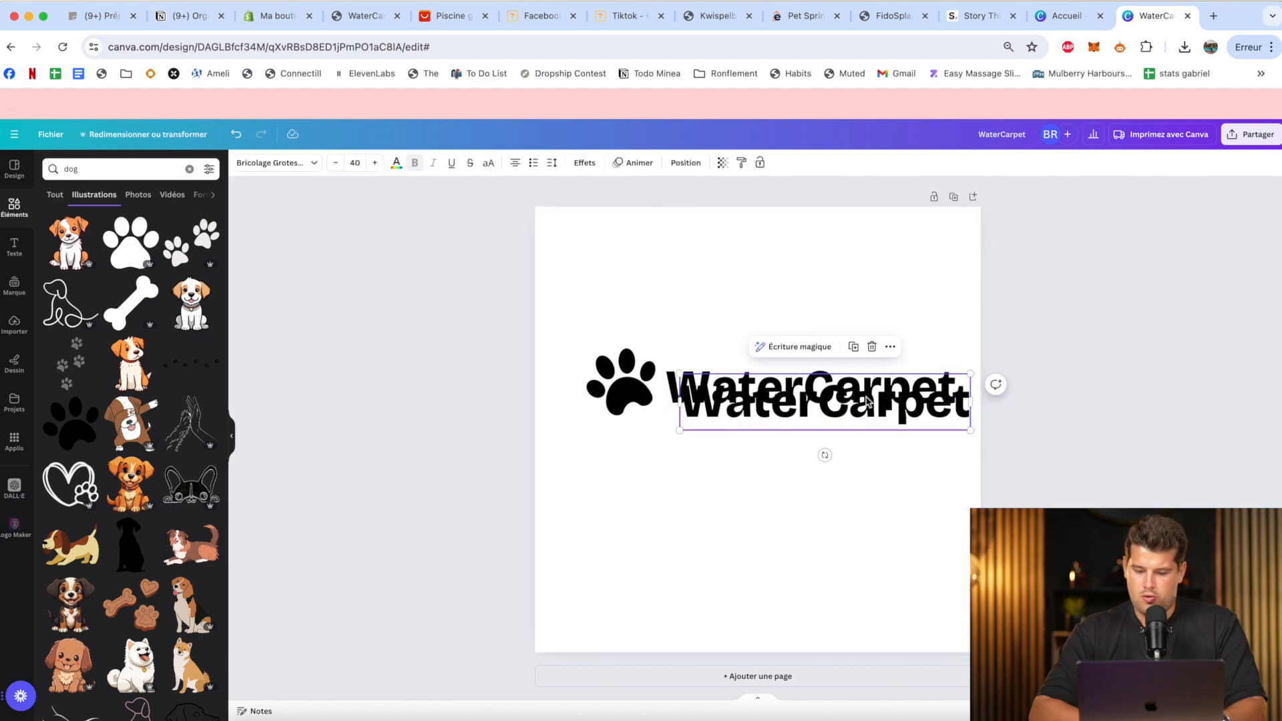
left_click_drag(867, 403, 868, 483)
Reduce the two texts to "Water" and "Carpet" side by side and color "Water" #1D6C9F.
left_click(942, 406)
double_click(916, 393)
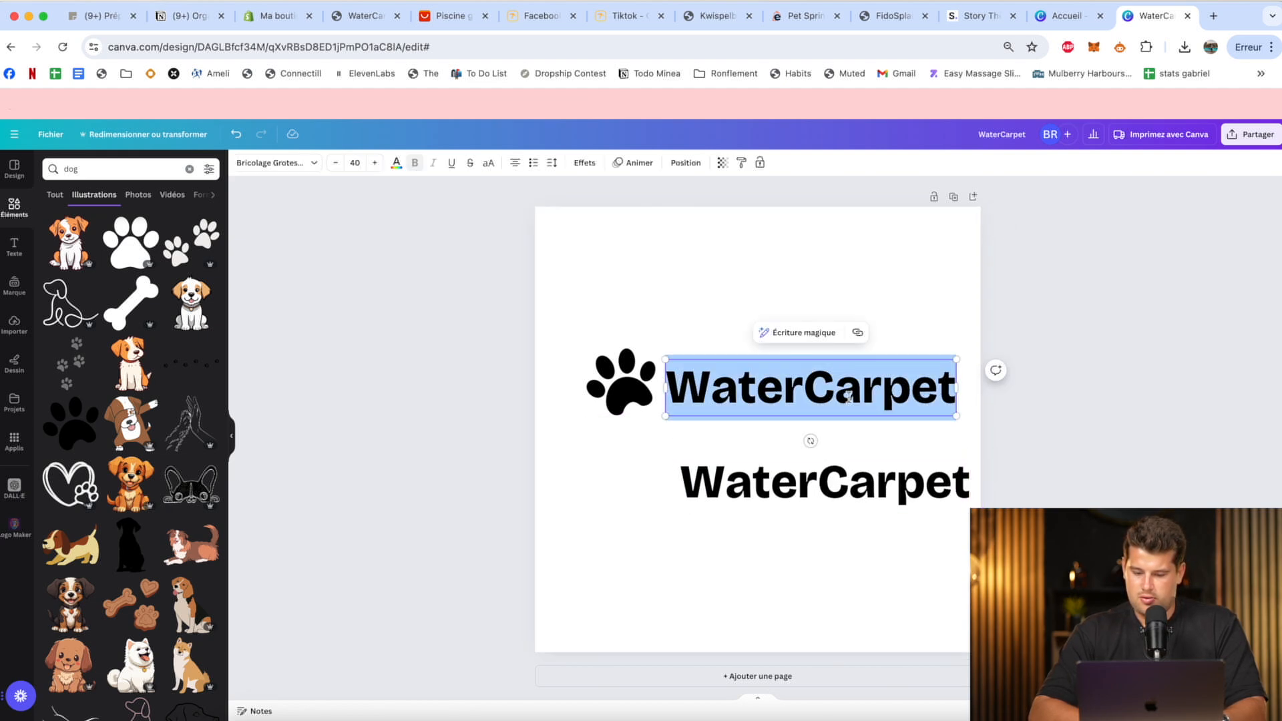
left_click(835, 387)
left_click_drag(806, 387, 955, 387)
key("BackSpace")
left_click(942, 337)
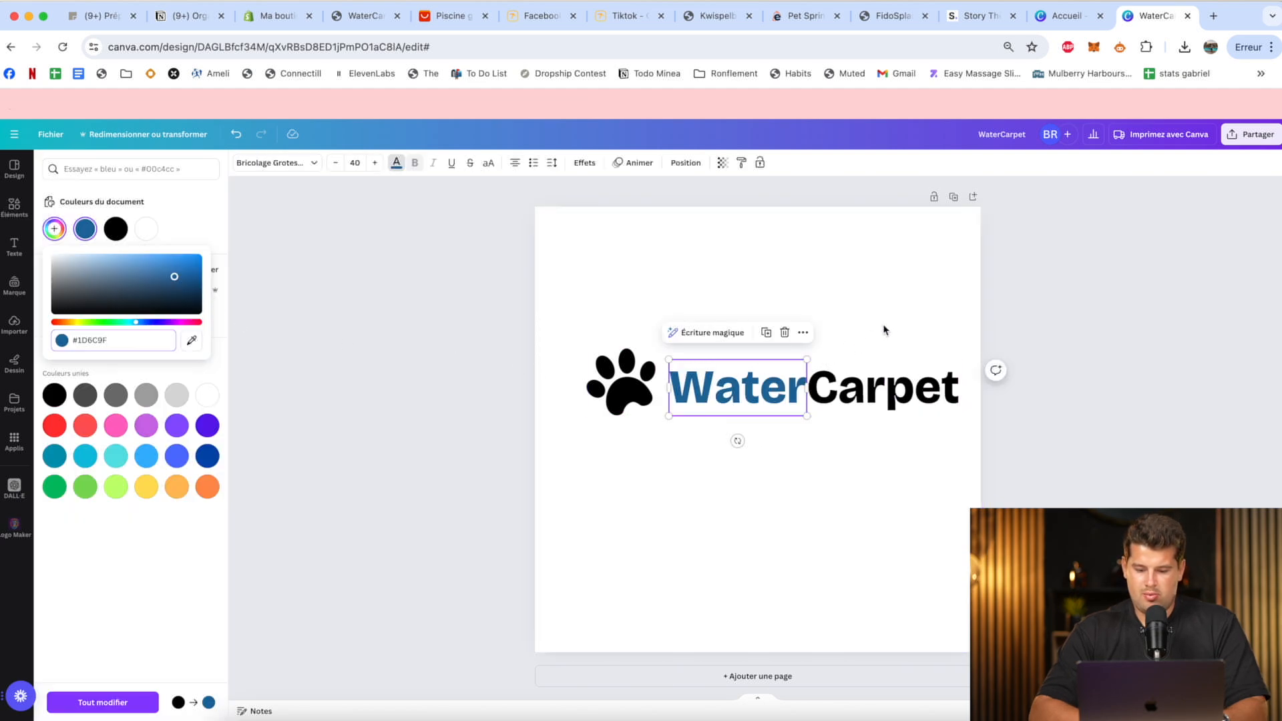
Color the "Carpet" text a darker shade of the same blue, #0D3C5A.
left_click(882, 388)
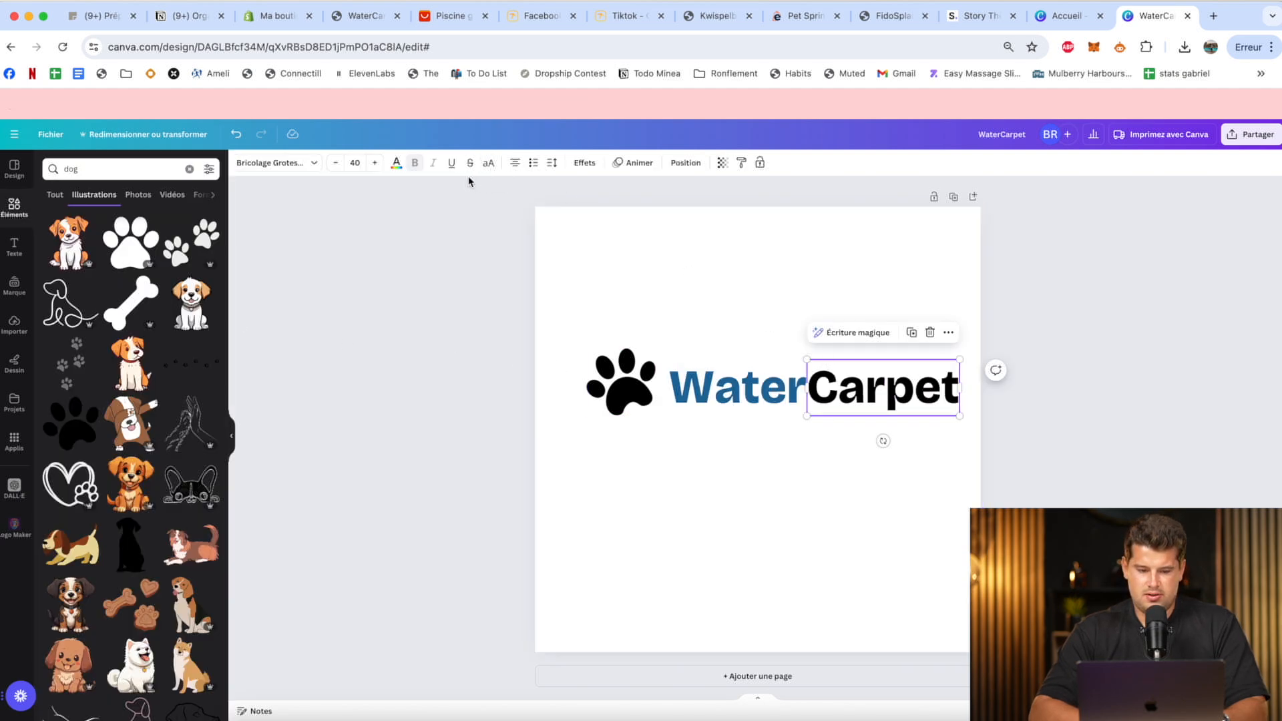
left_click(396, 163)
left_click(54, 229)
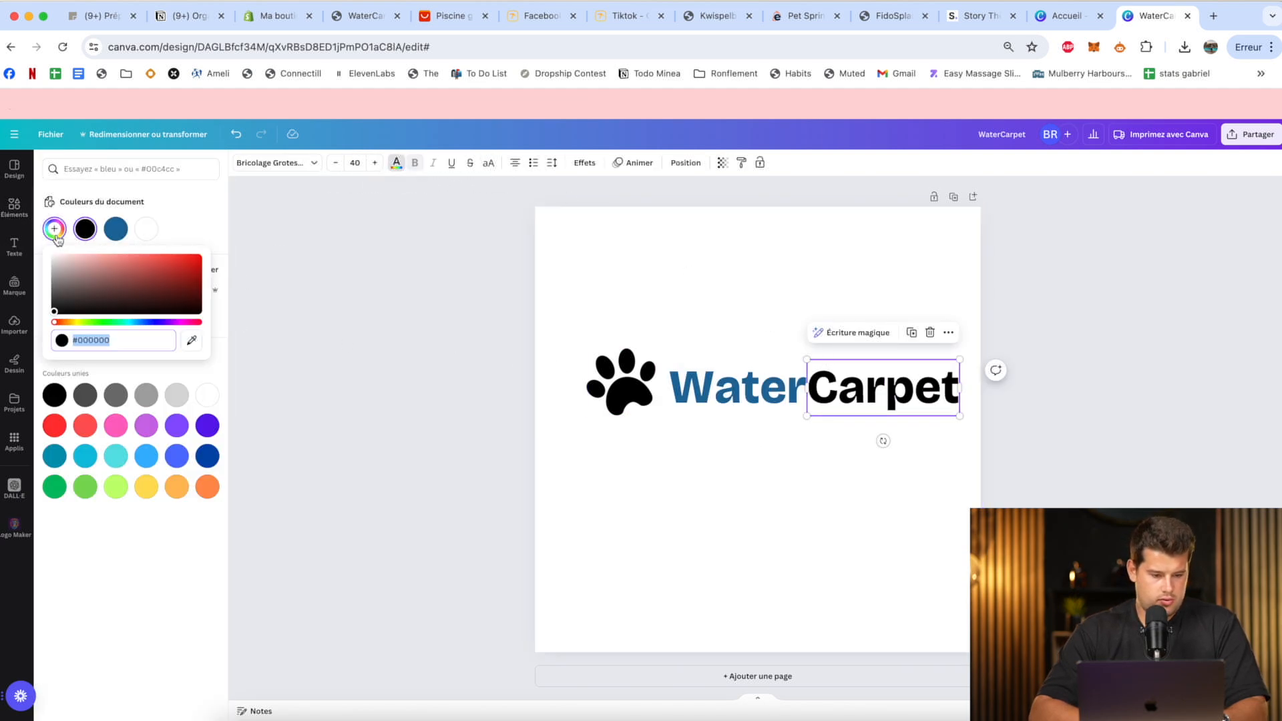
key("ctrl+v")
left_click(179, 292)
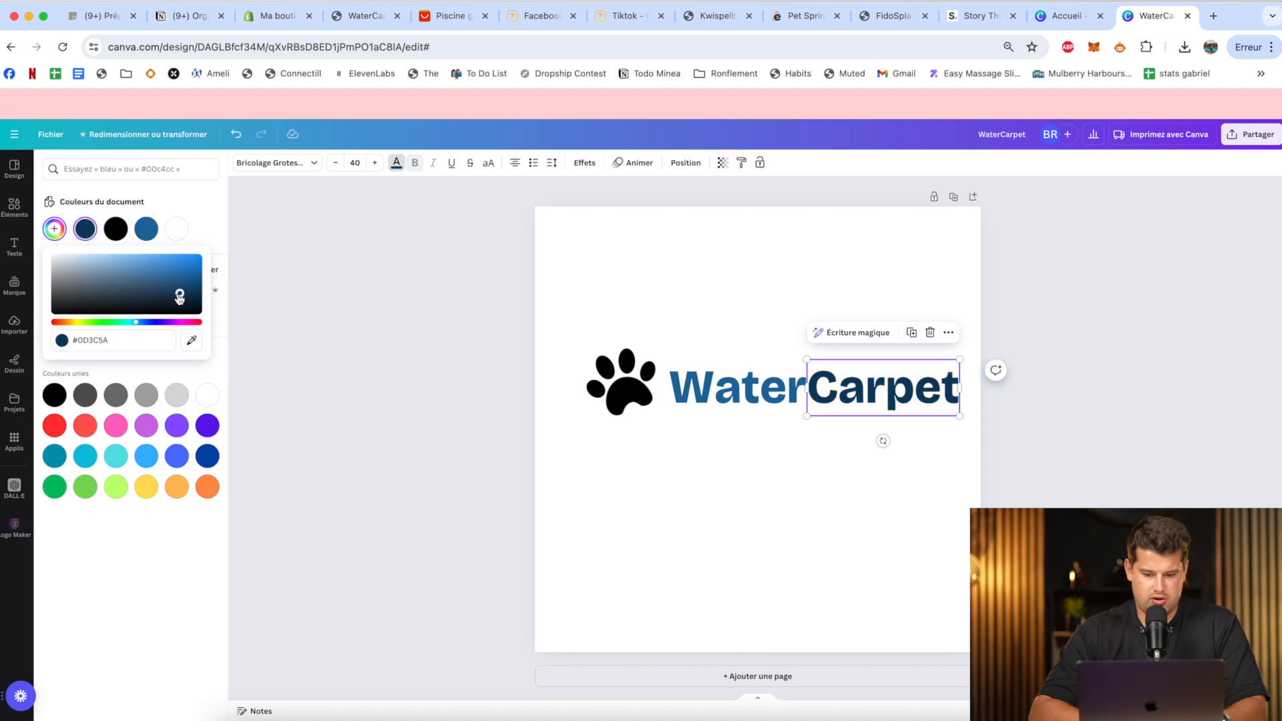
Recolor the paw print with the dark blue document color used for "Carpet".
left_click(618, 382)
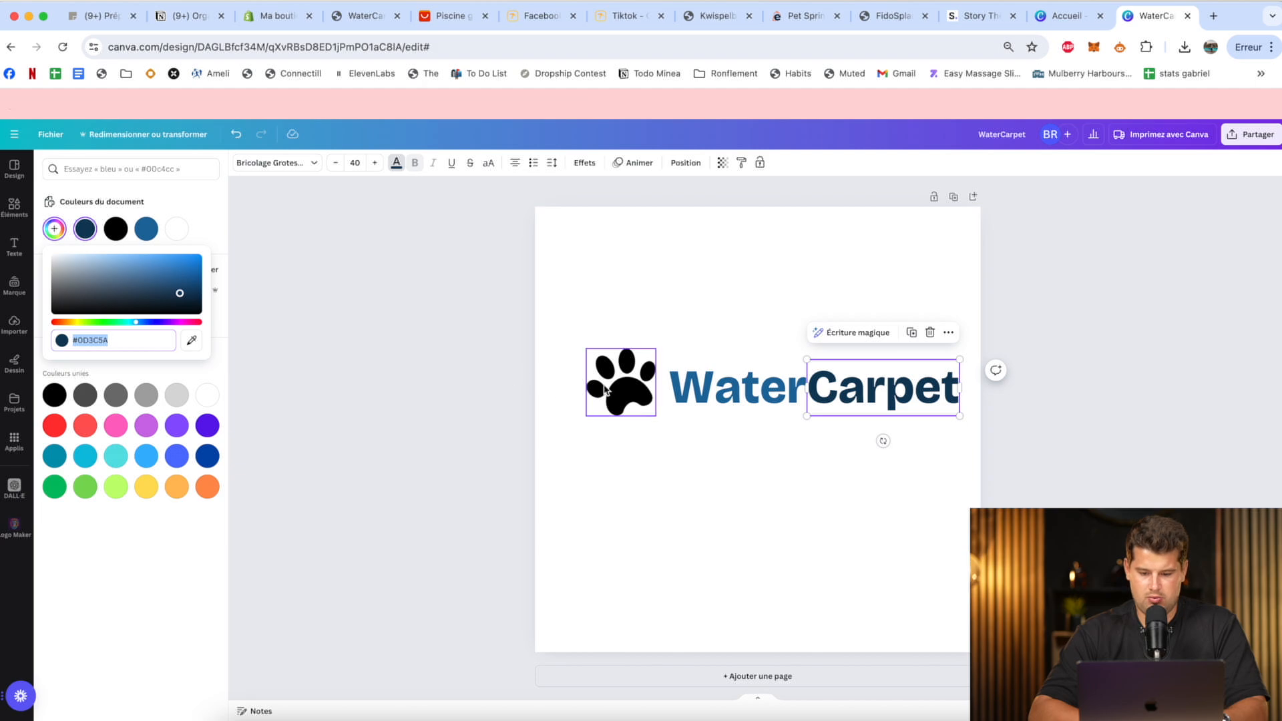
left_click(387, 167)
left_click(116, 228)
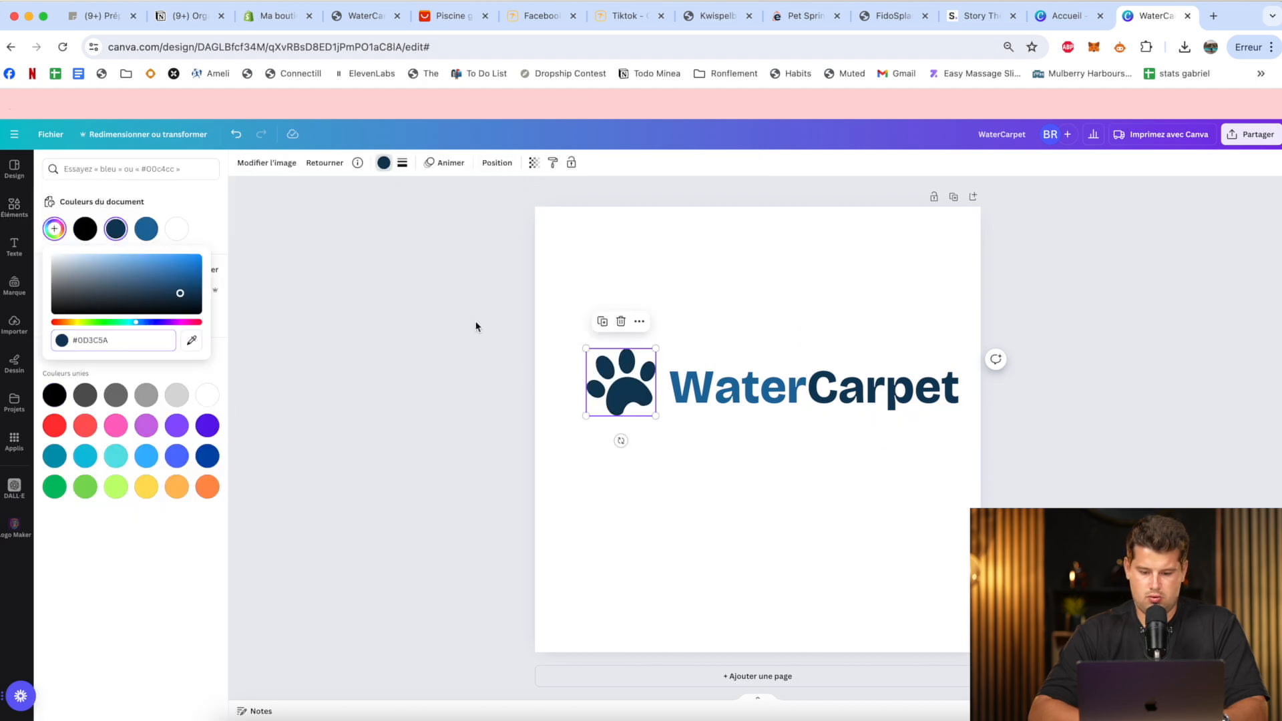
left_click(476, 324)
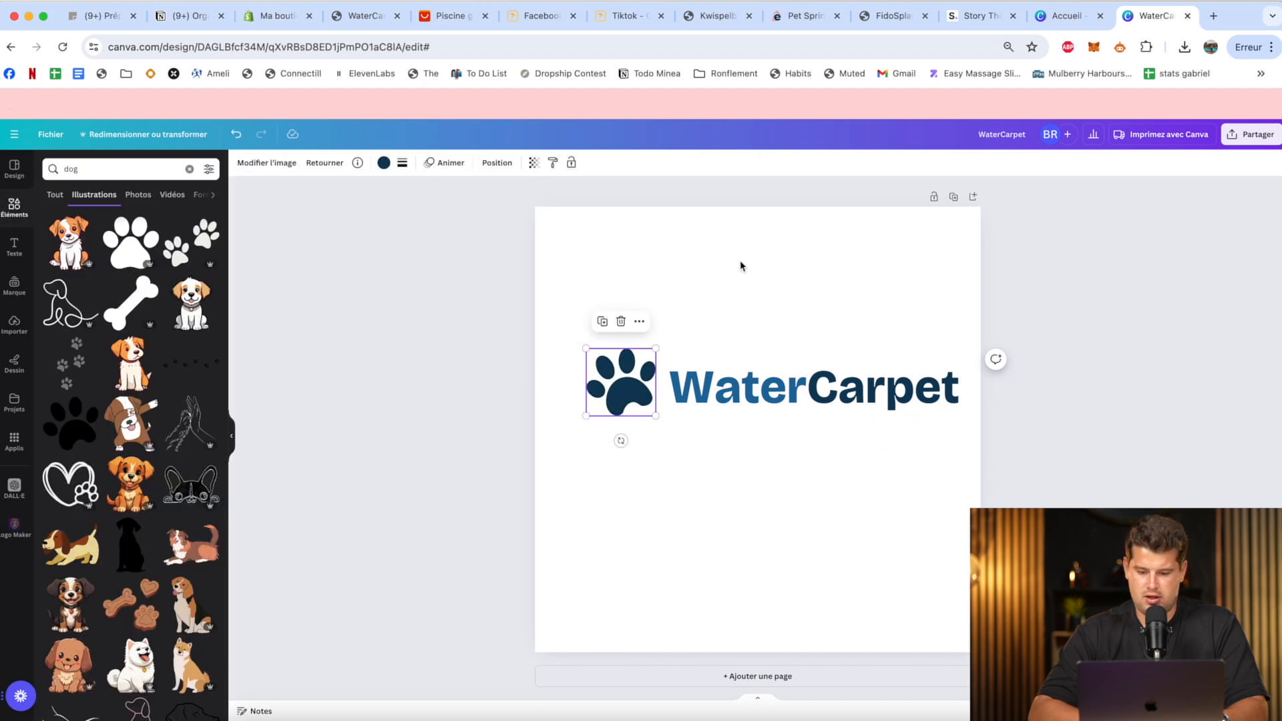
Move the paw print closer to the text, then shift the whole logo slightly toward the page center.
left_click(741, 263)
left_click_drag(620, 367, 627, 366)
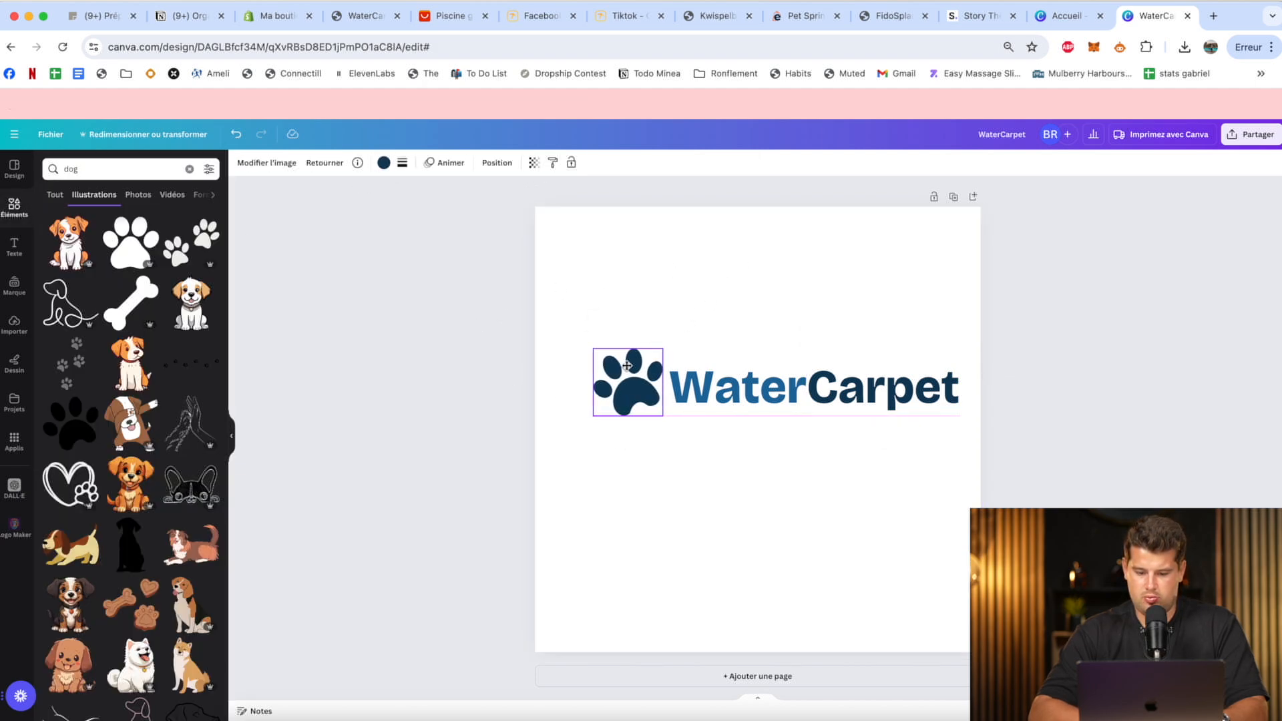
left_click_drag(902, 338, 657, 477)
left_click_drag(650, 394, 643, 416)
left_click(815, 296)
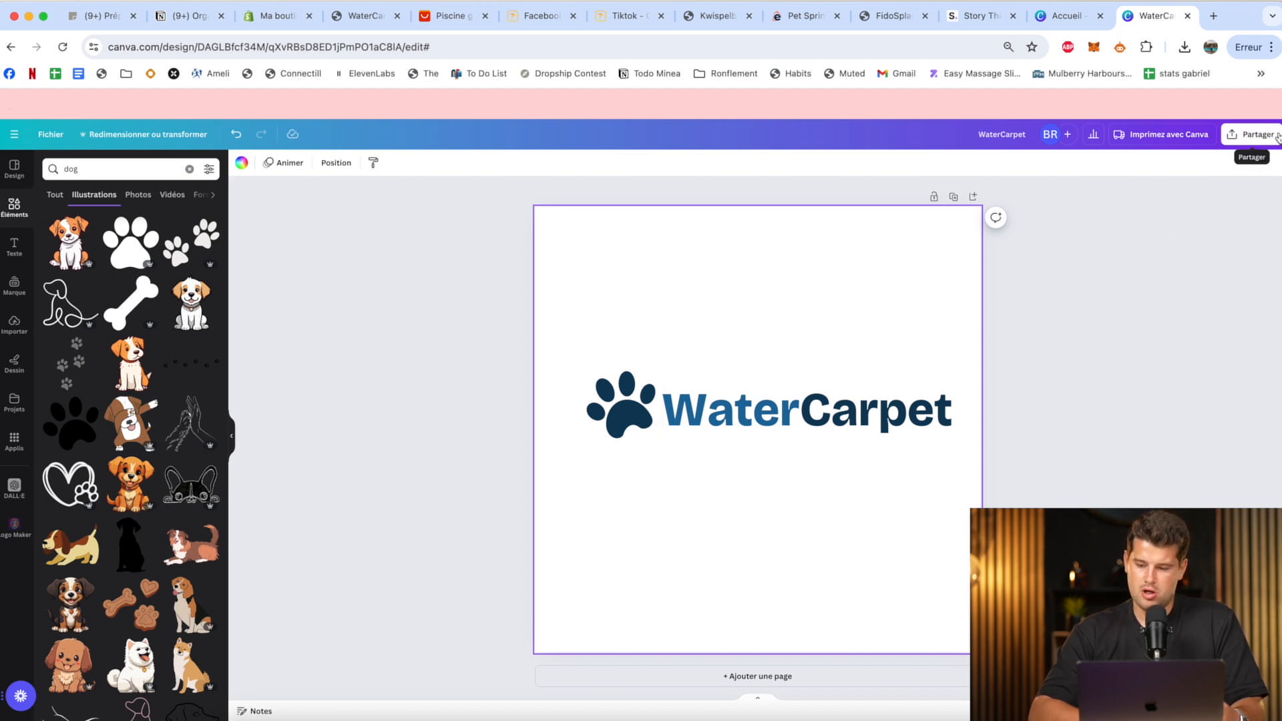
Download the logo as a PNG with a transparent background.
left_click(1255, 134)
left_click(1130, 409)
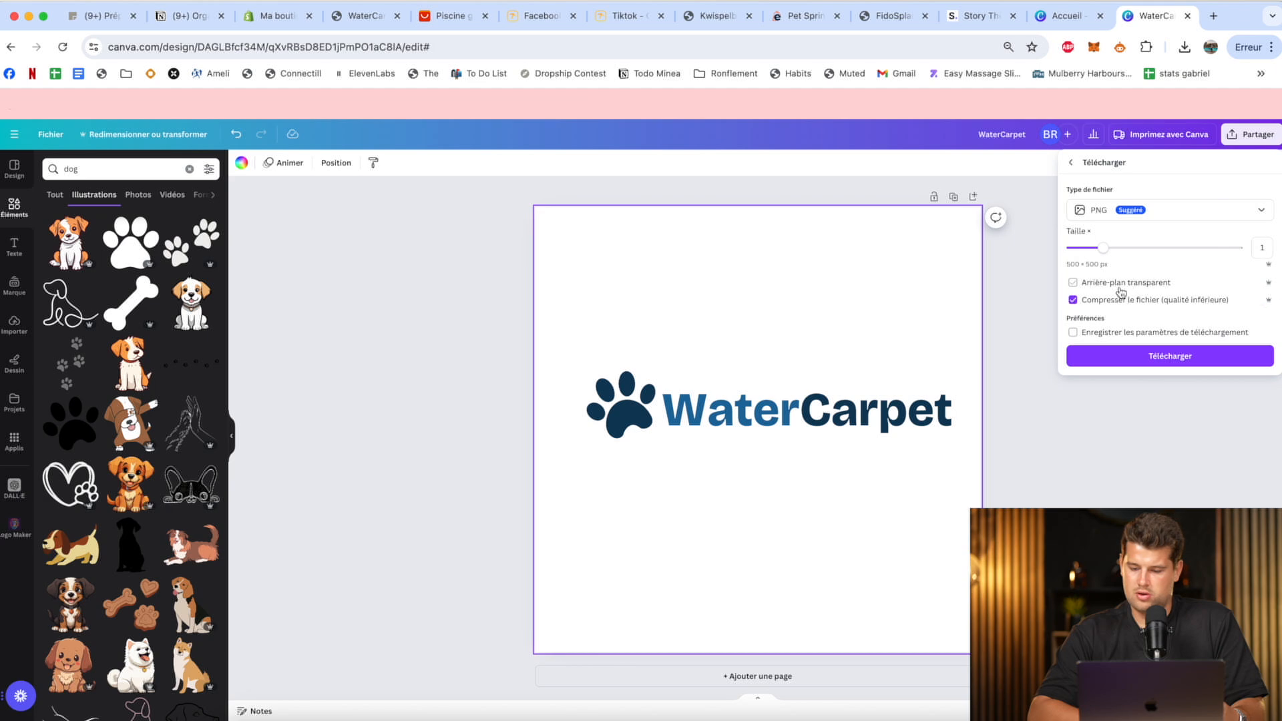
left_click(1161, 356)
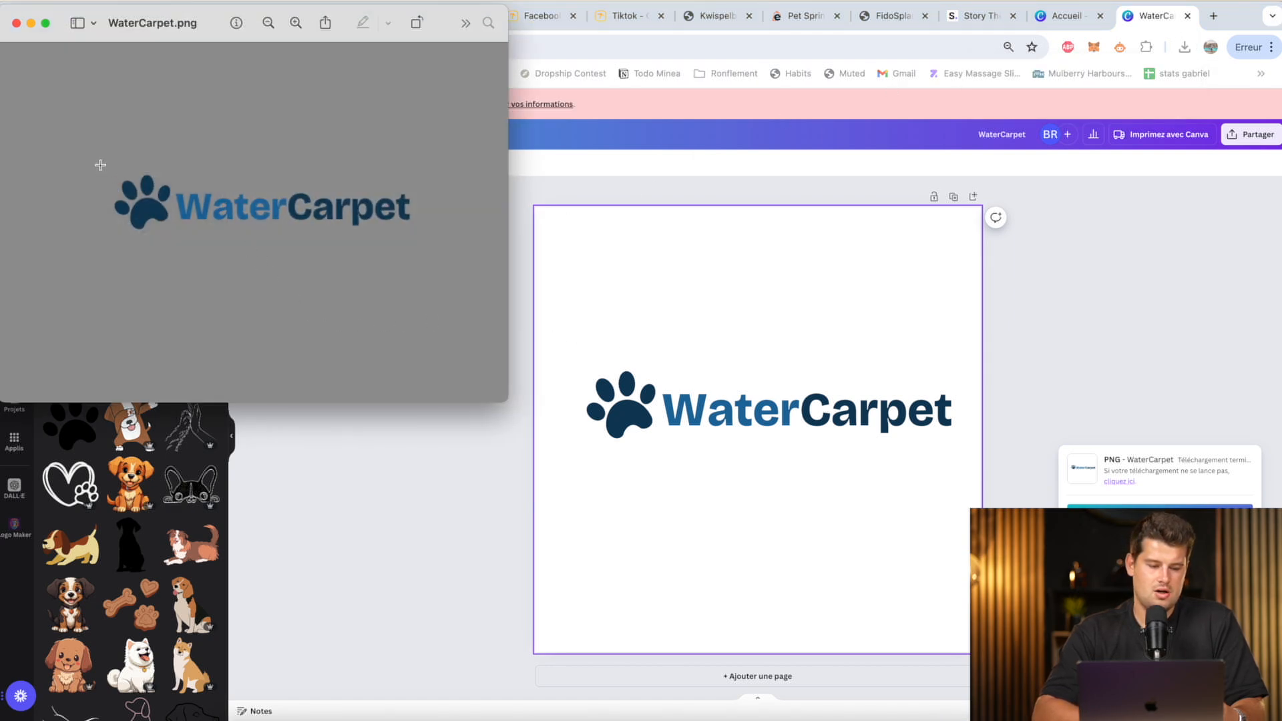
left_click_drag(100, 165, 422, 234)
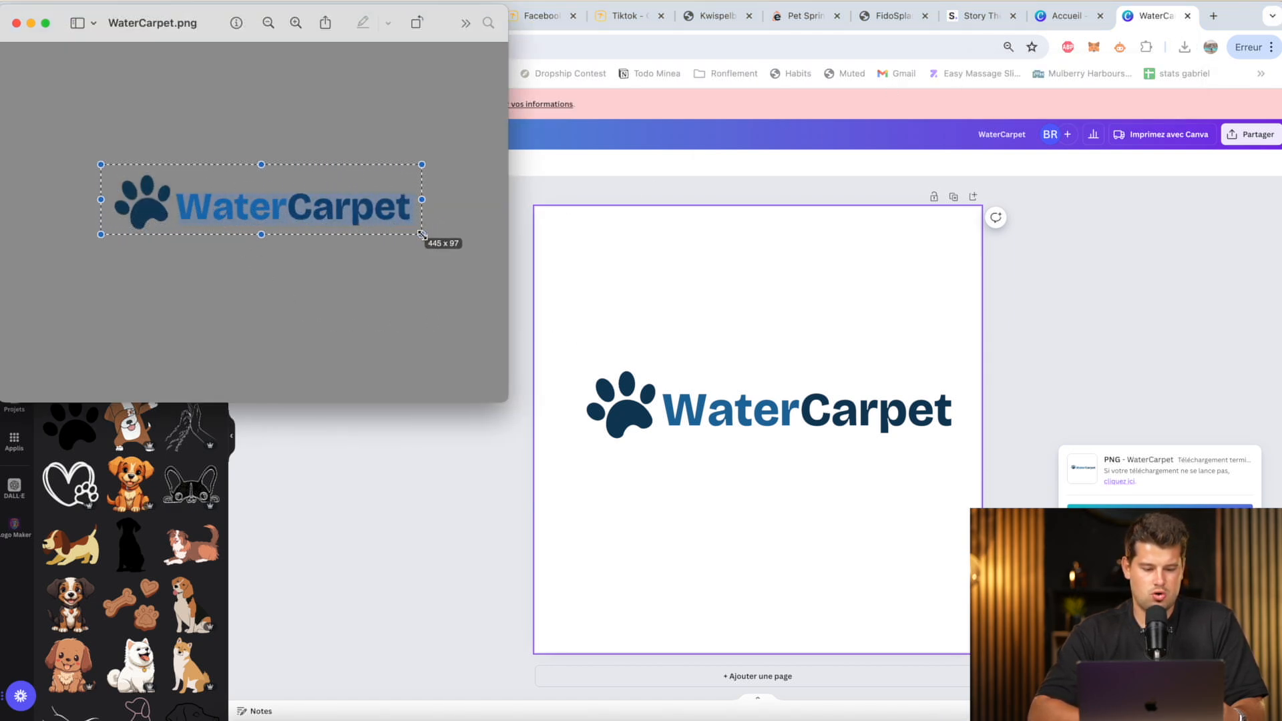
left_click(128, 108)
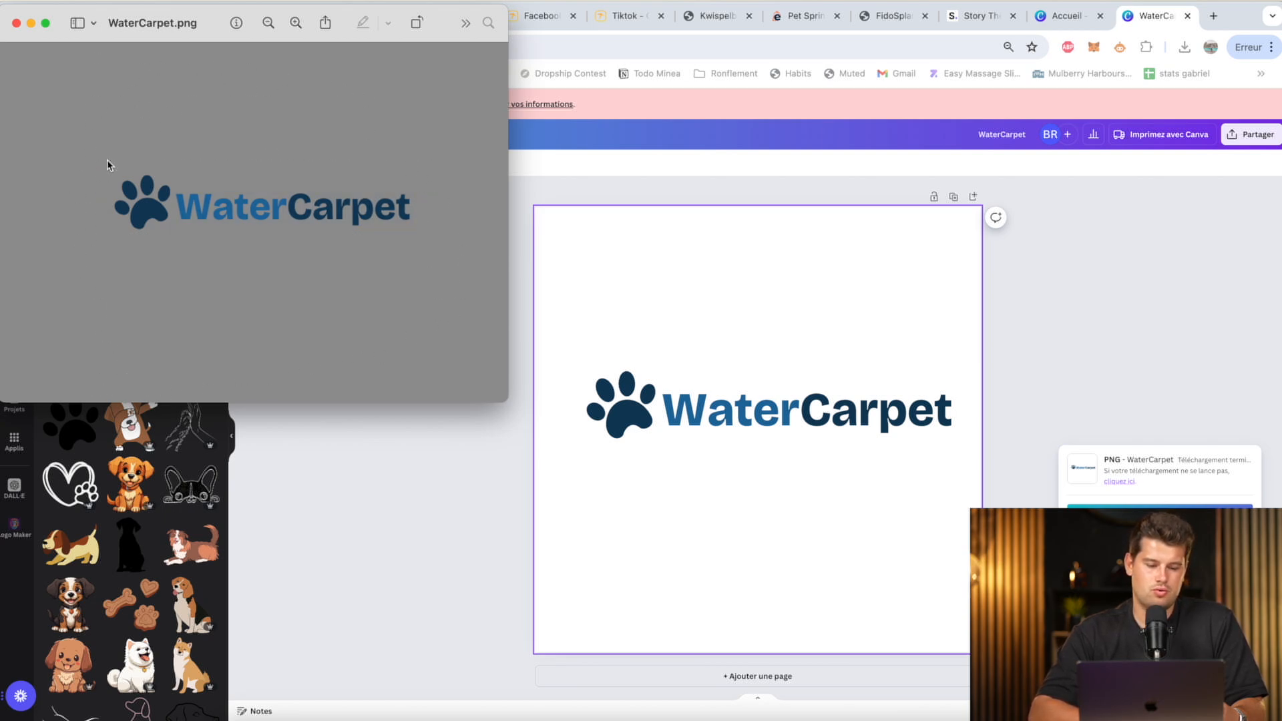
left_click_drag(108, 160, 206, 210)
left_click(643, 191)
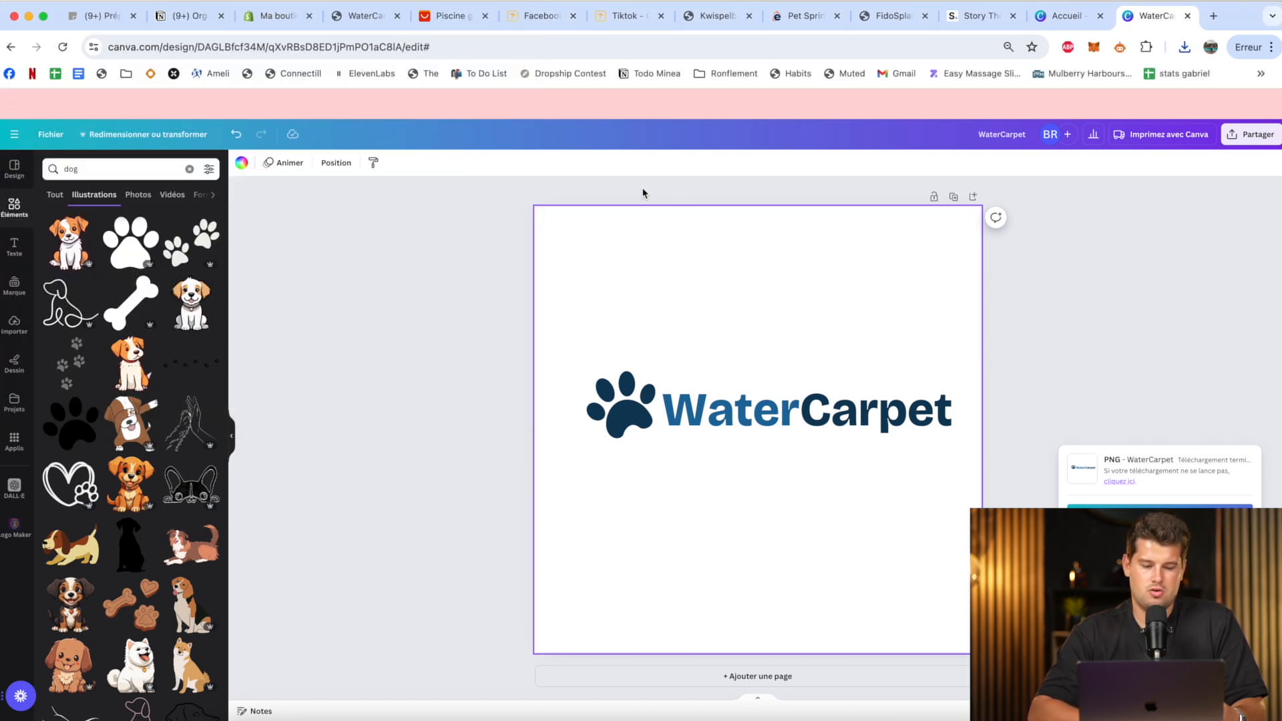
Switch to the Shopify theme editor and upload the downloaded WaterCarpet PNG as the Header section's logo.
left_click(284, 17)
left_click(402, 189)
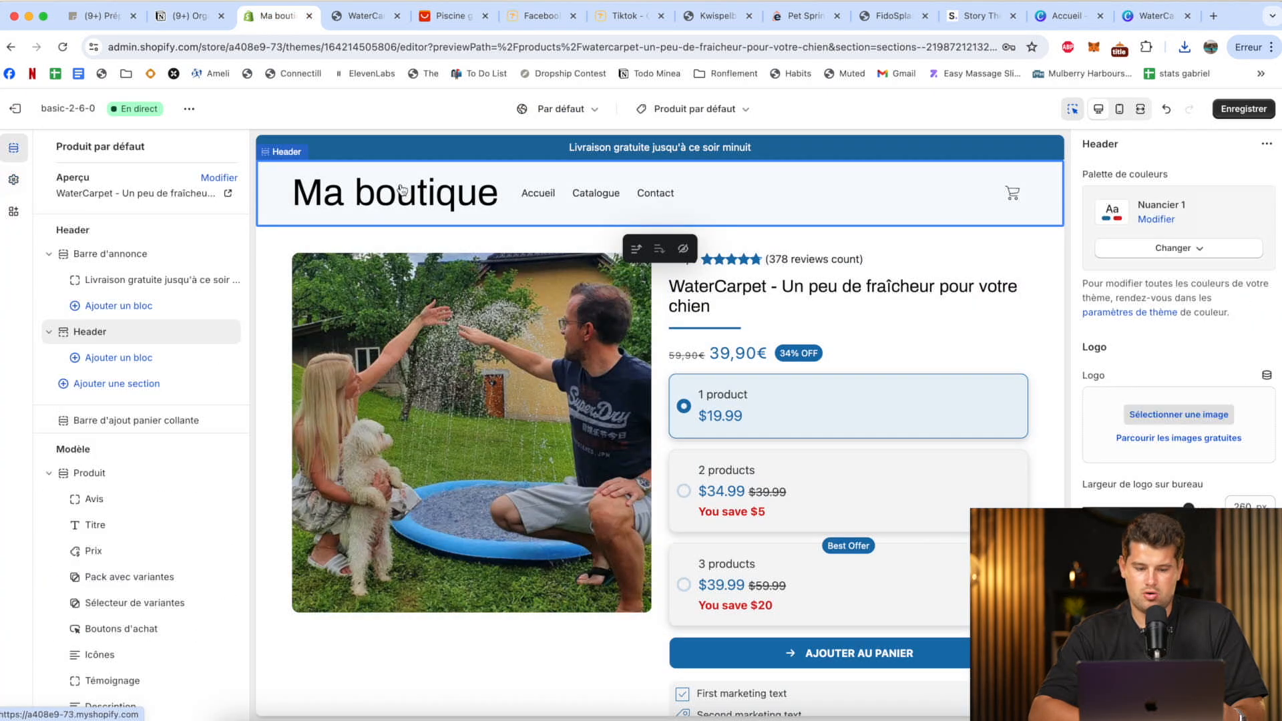
left_click(1179, 415)
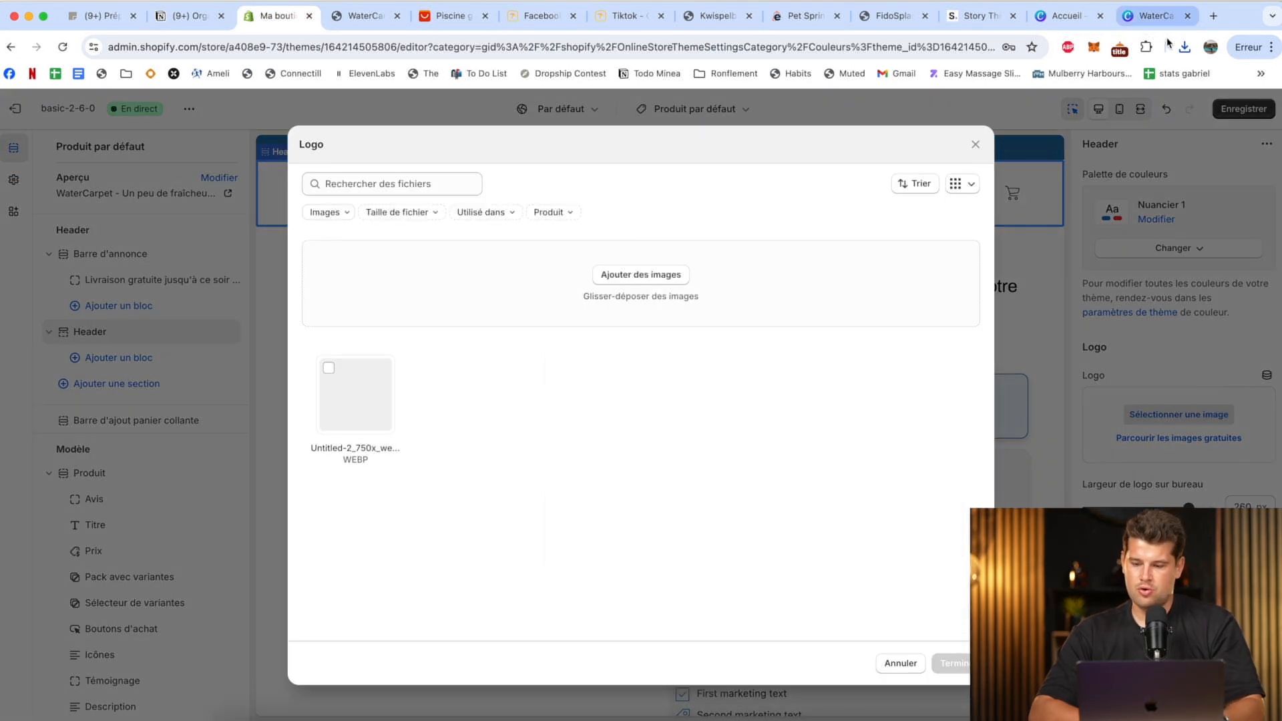
left_click(1184, 46)
left_click_drag(976, 124, 580, 300)
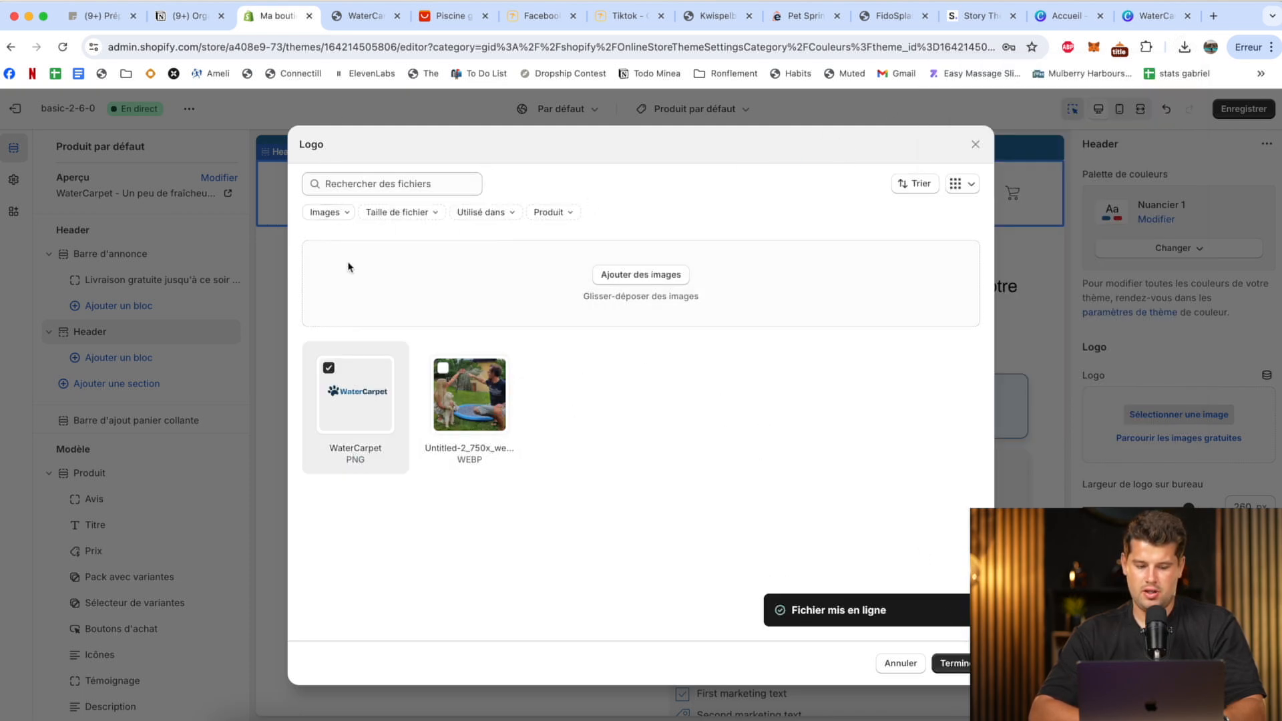
left_click(948, 663)
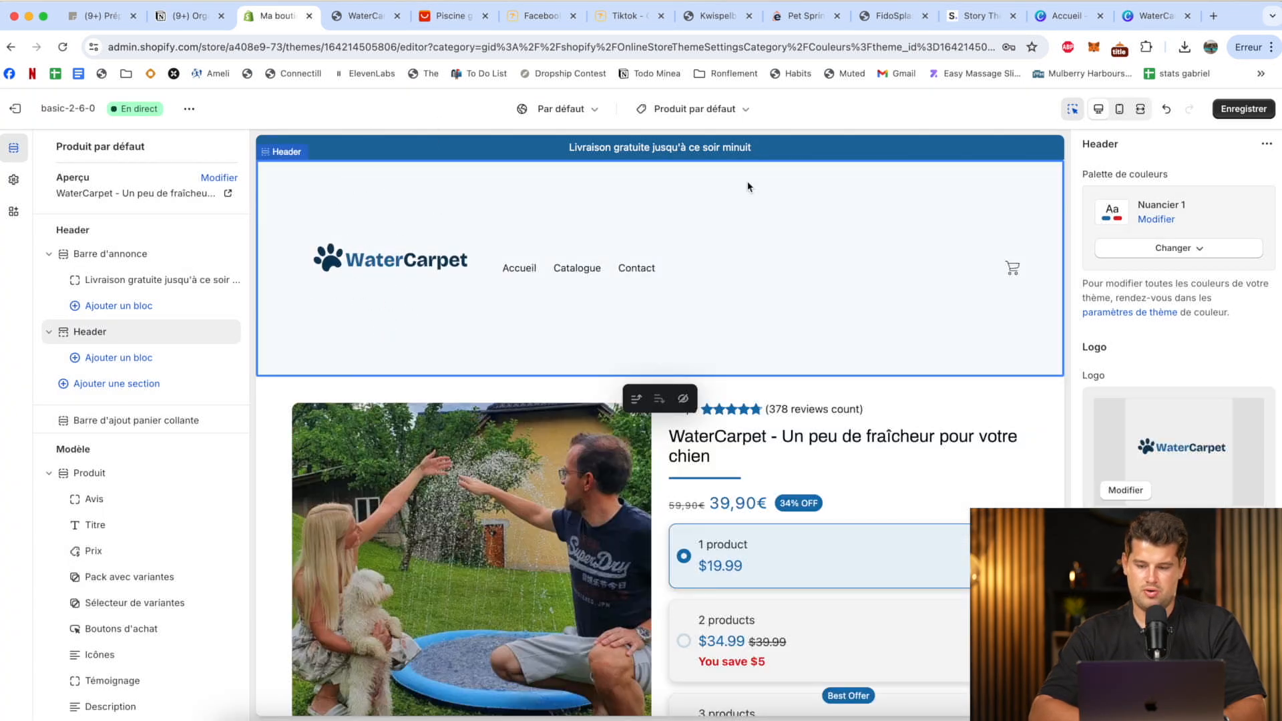
Open the downloaded WaterCarpet.png in Preview and crop it tightly around the paw print and text.
left_click(1184, 47)
left_click(1002, 111)
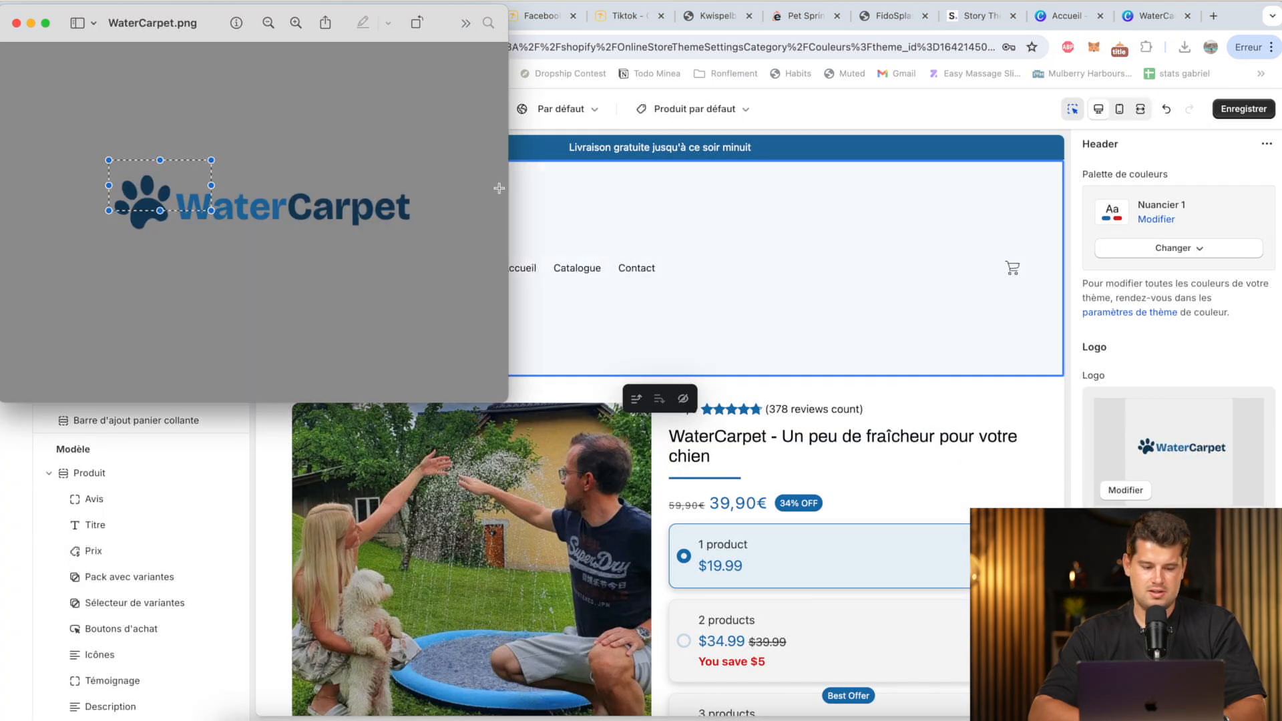
left_click(72, 169)
left_click_drag(105, 171, 417, 236)
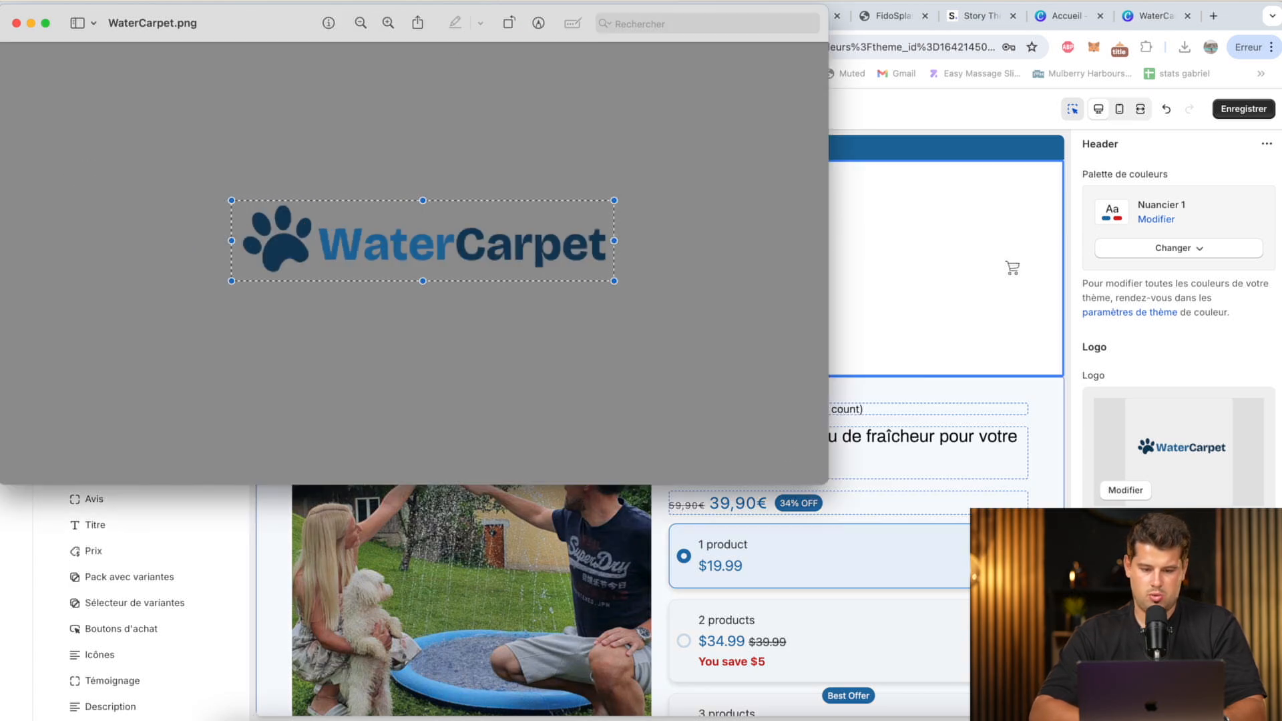
left_click(541, 21)
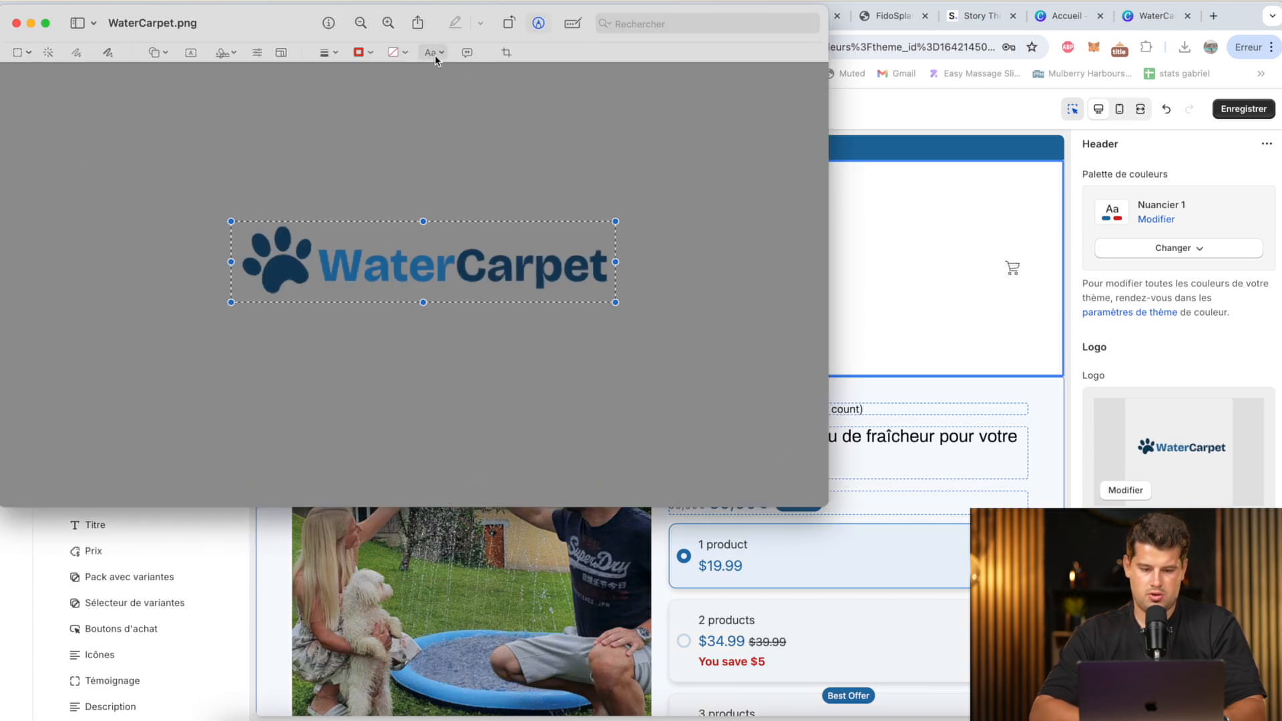
left_click(506, 52)
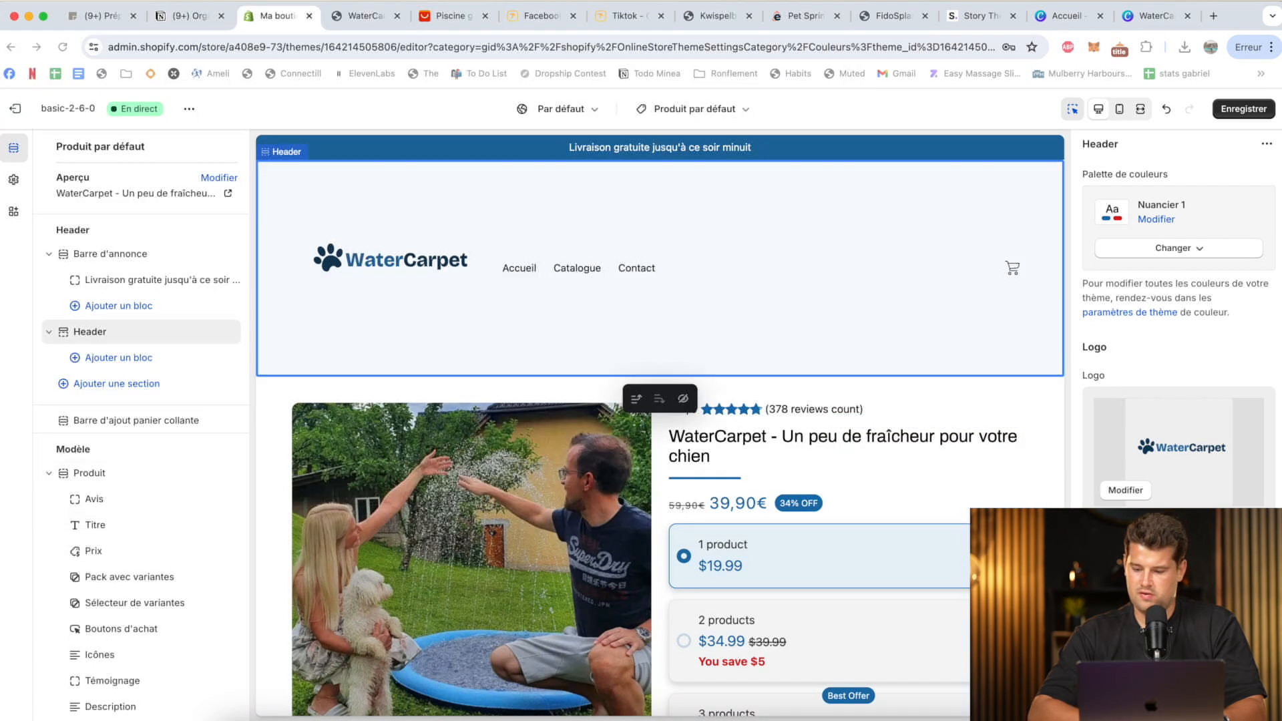
Replace the Shopify header logo with the cropped WaterCarpet PNG and enlarge the logo on desktop.
left_click(1126, 490)
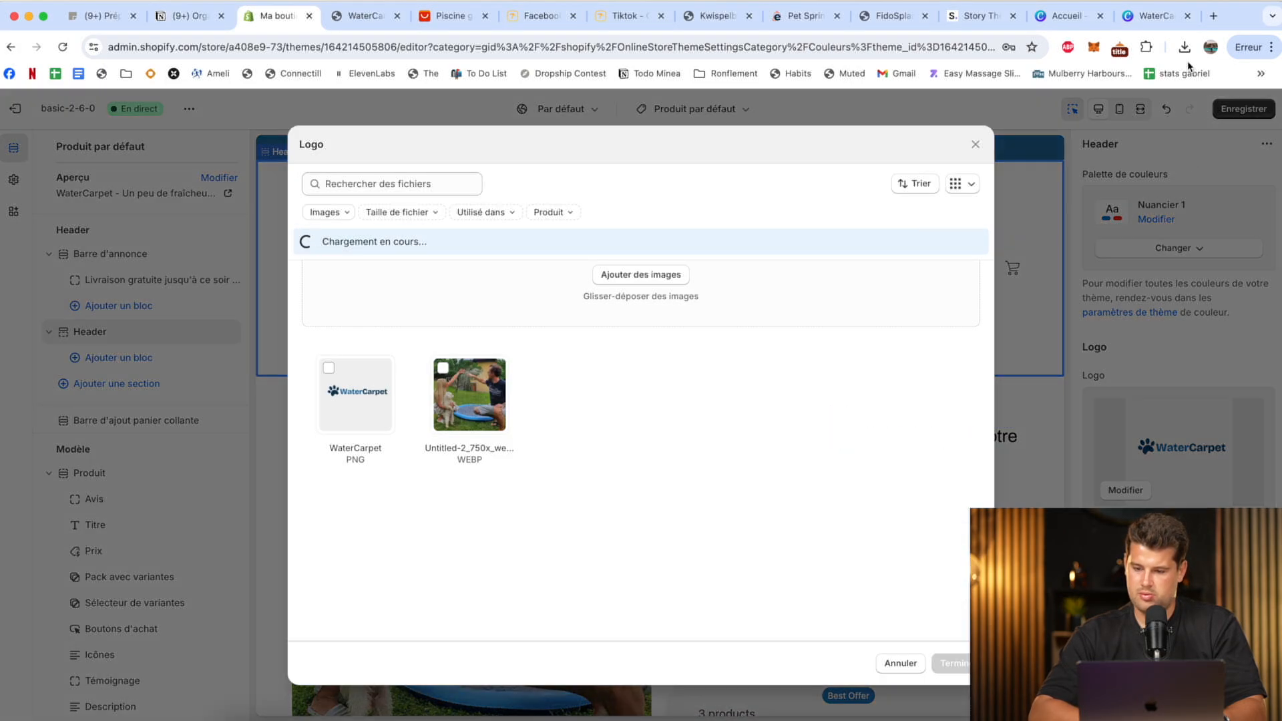
left_click(1185, 48)
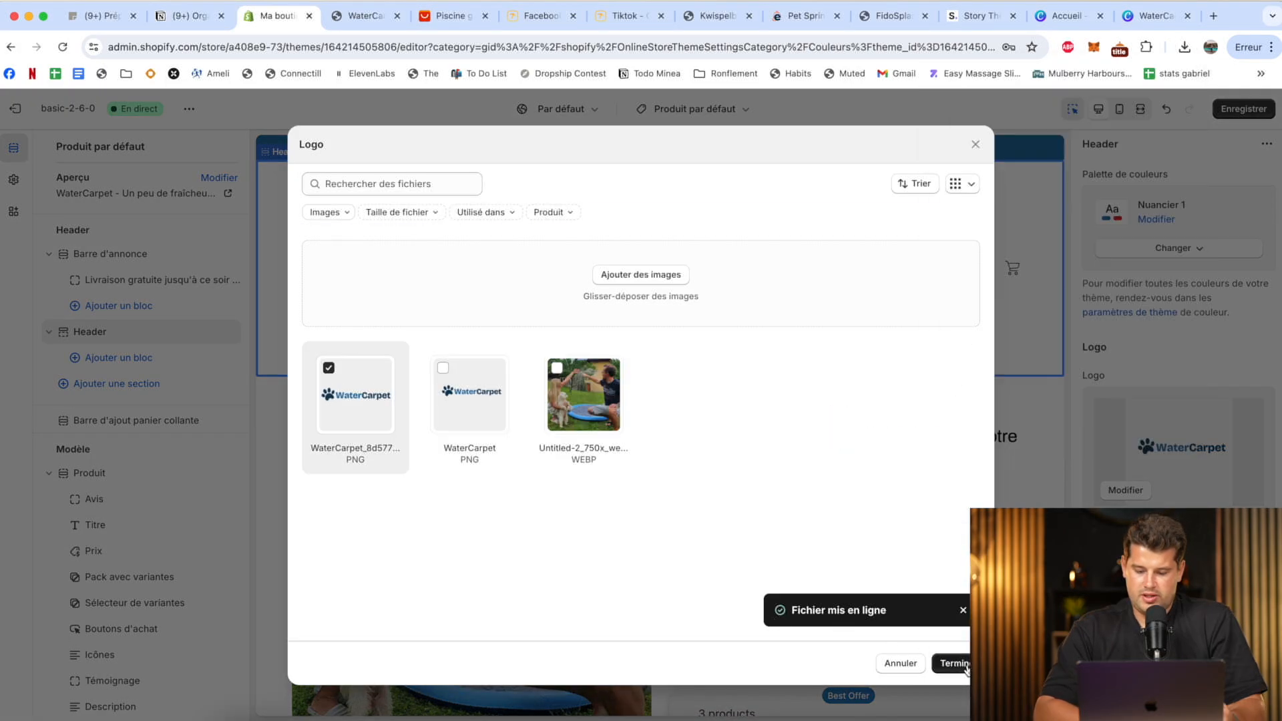
left_click(964, 665)
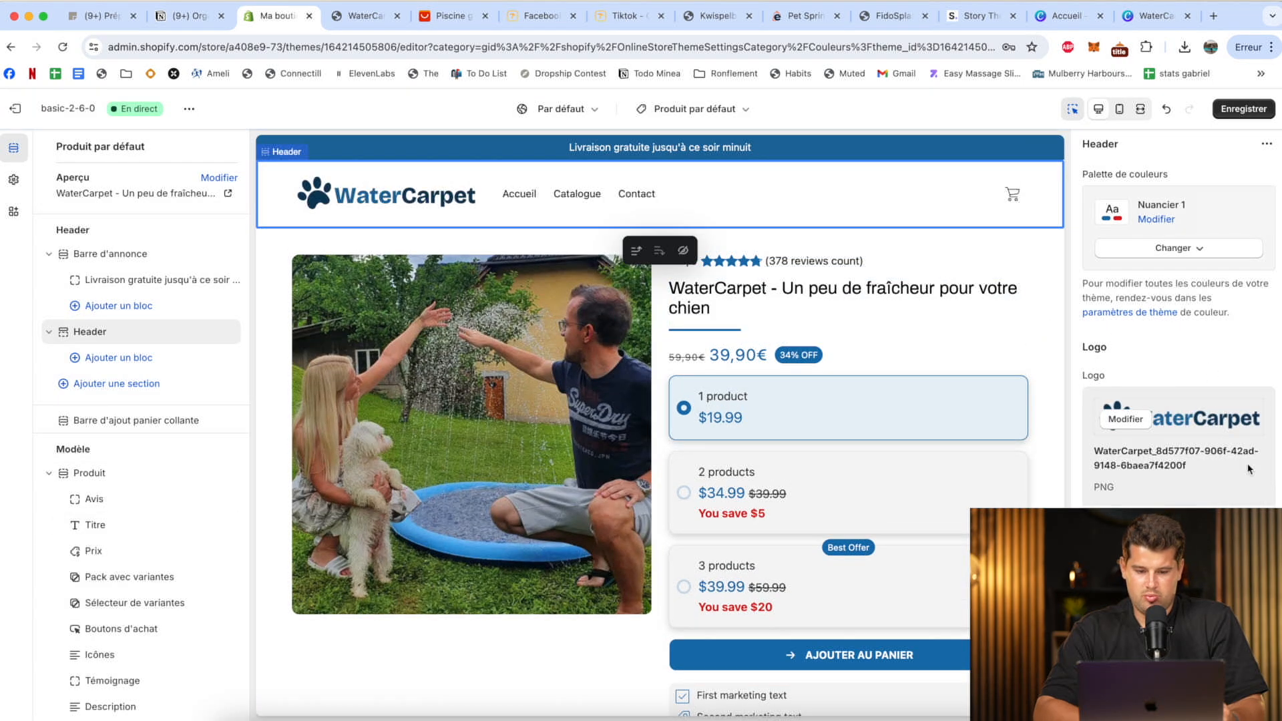
scroll(1179, 320, "down", 2)
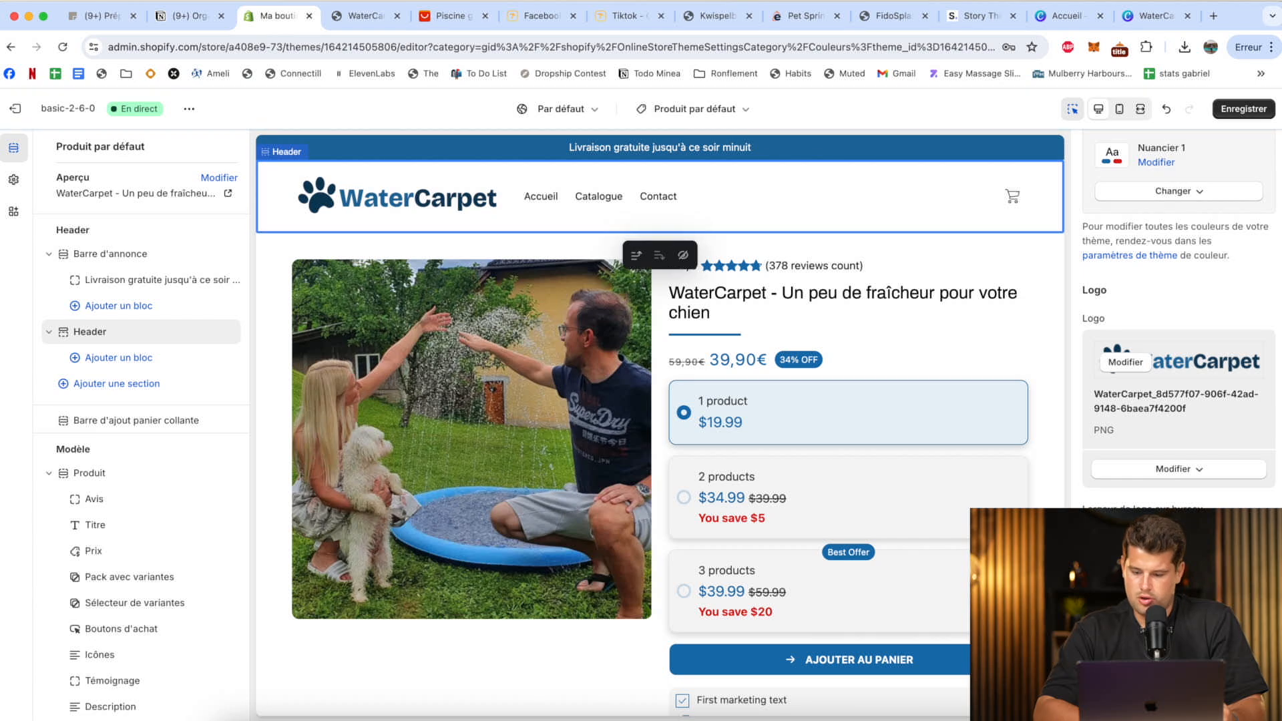
Check the header in the mobile preview, return to desktop, review the remaining header settings and save the theme.
left_click(1119, 111)
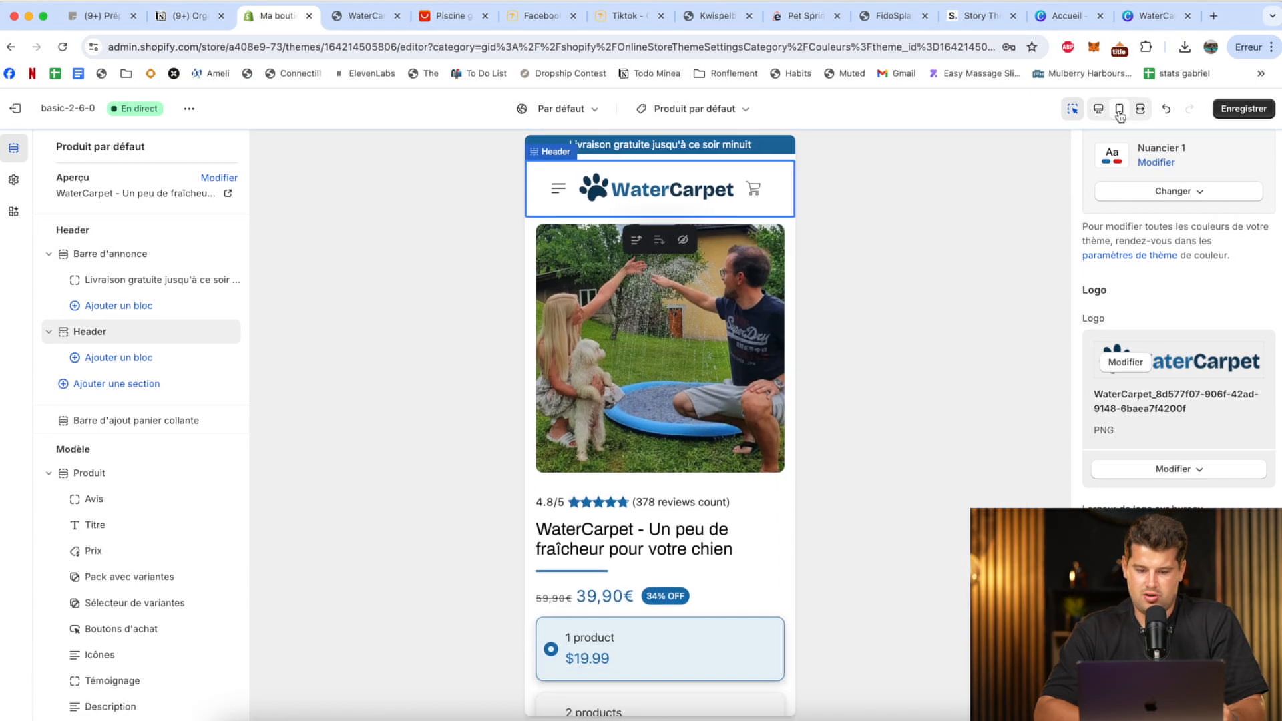
left_click(1098, 109)
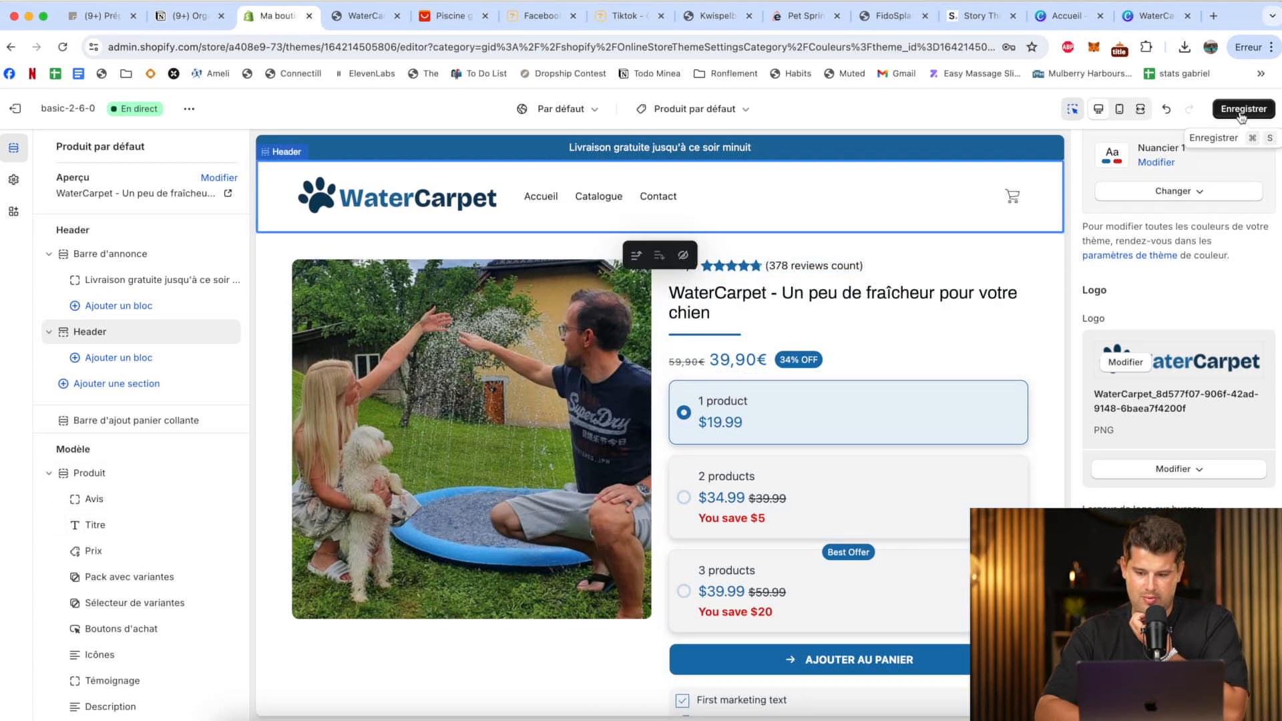
scroll(1182, 353, "down", 10)
scroll(1187, 348, "down", 5)
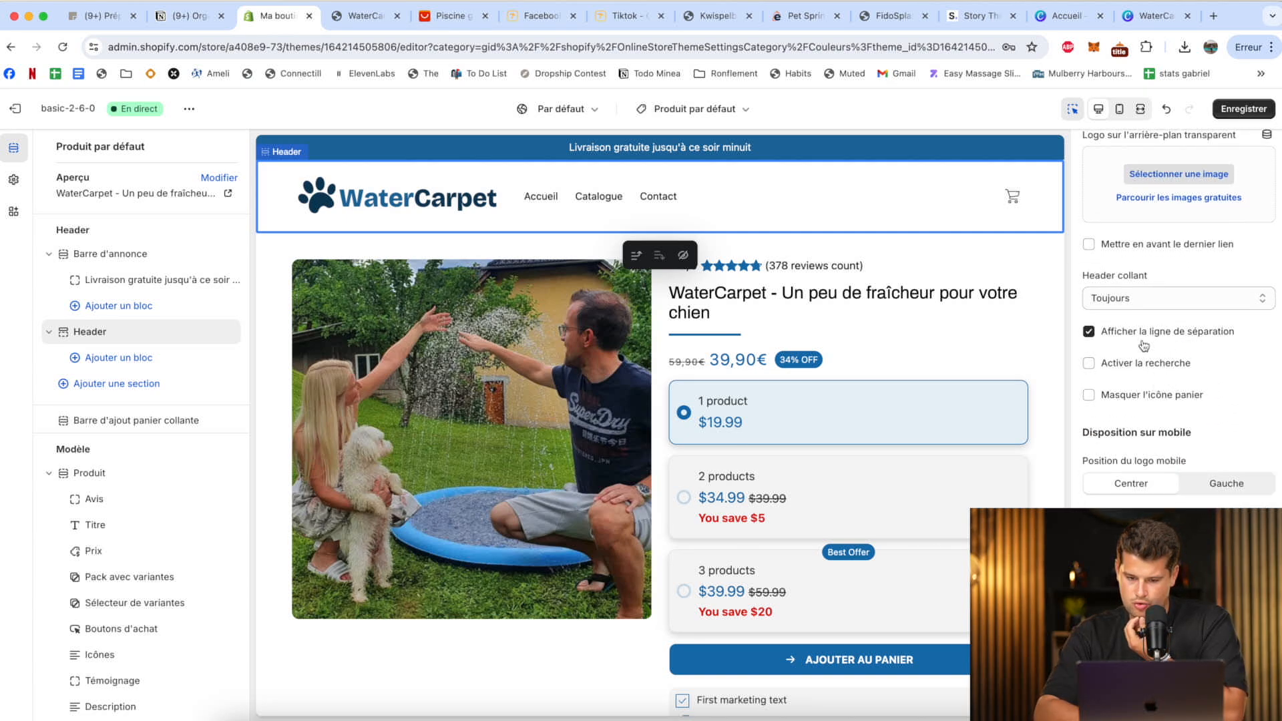
scroll(1144, 346, "down", 5)
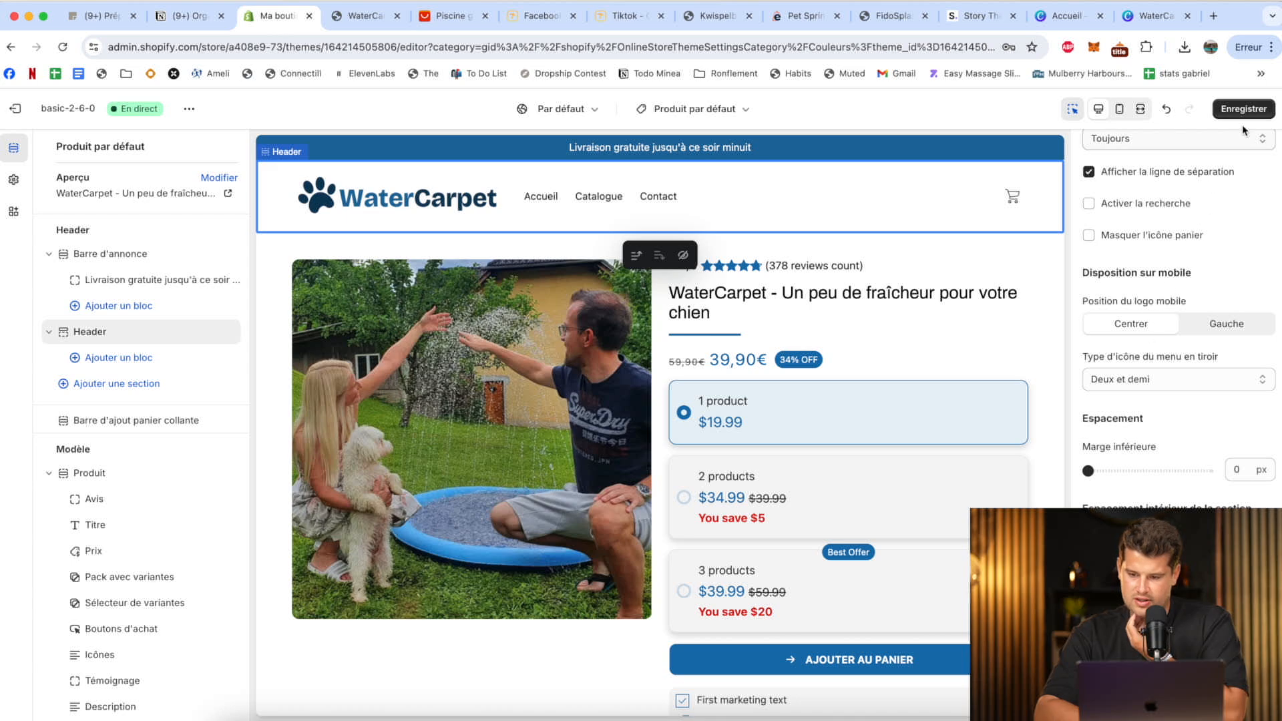
left_click(1250, 110)
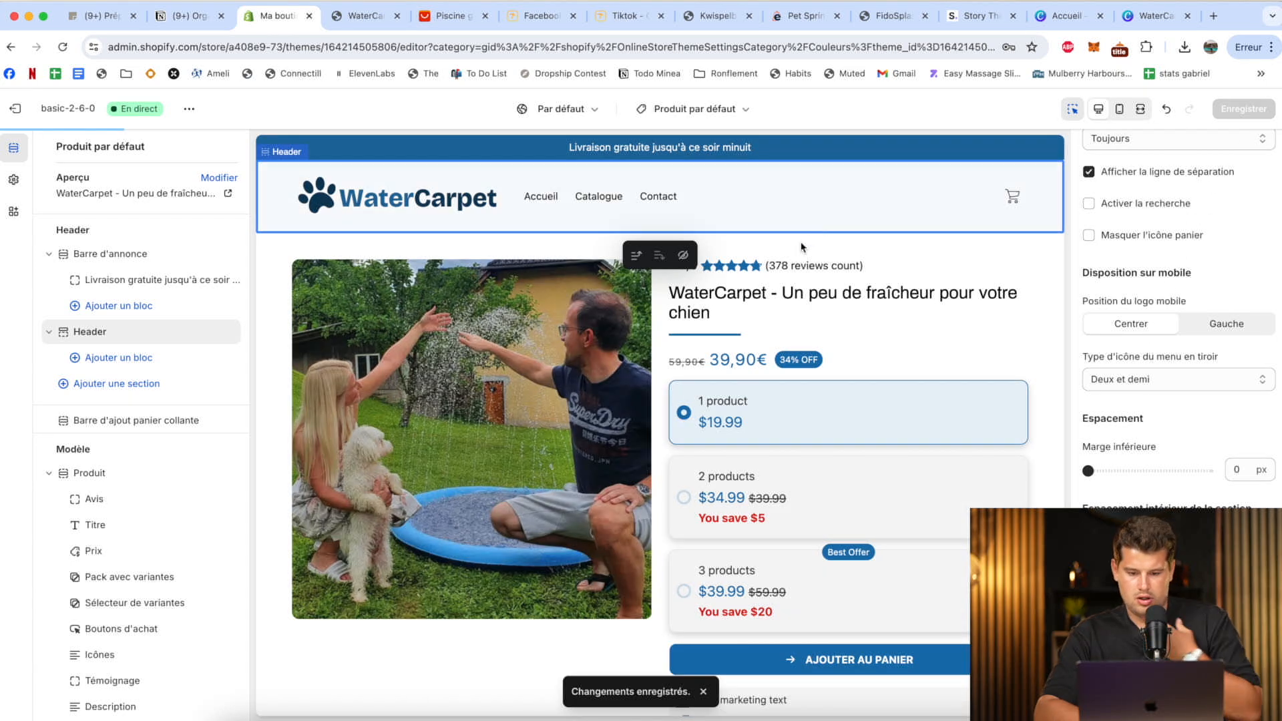
Change the product's Avis block text to "(378 avis vérifiés)".
left_click(830, 308)
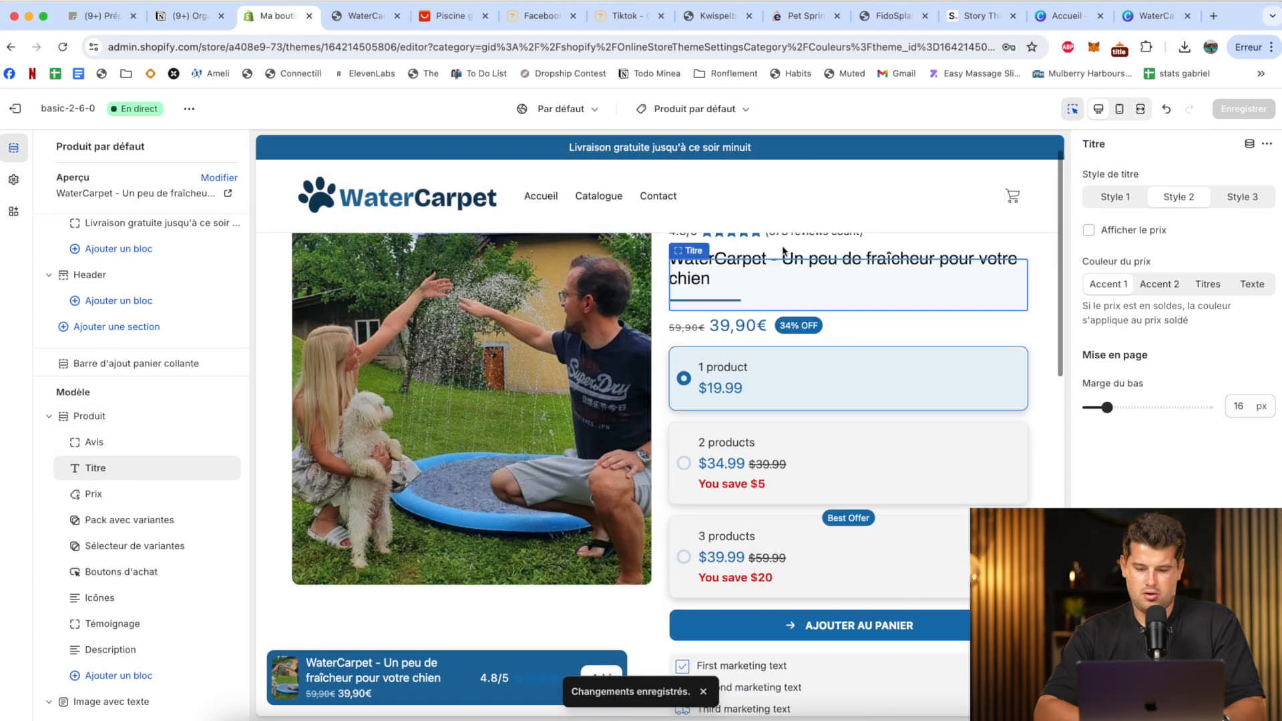
left_click(731, 249)
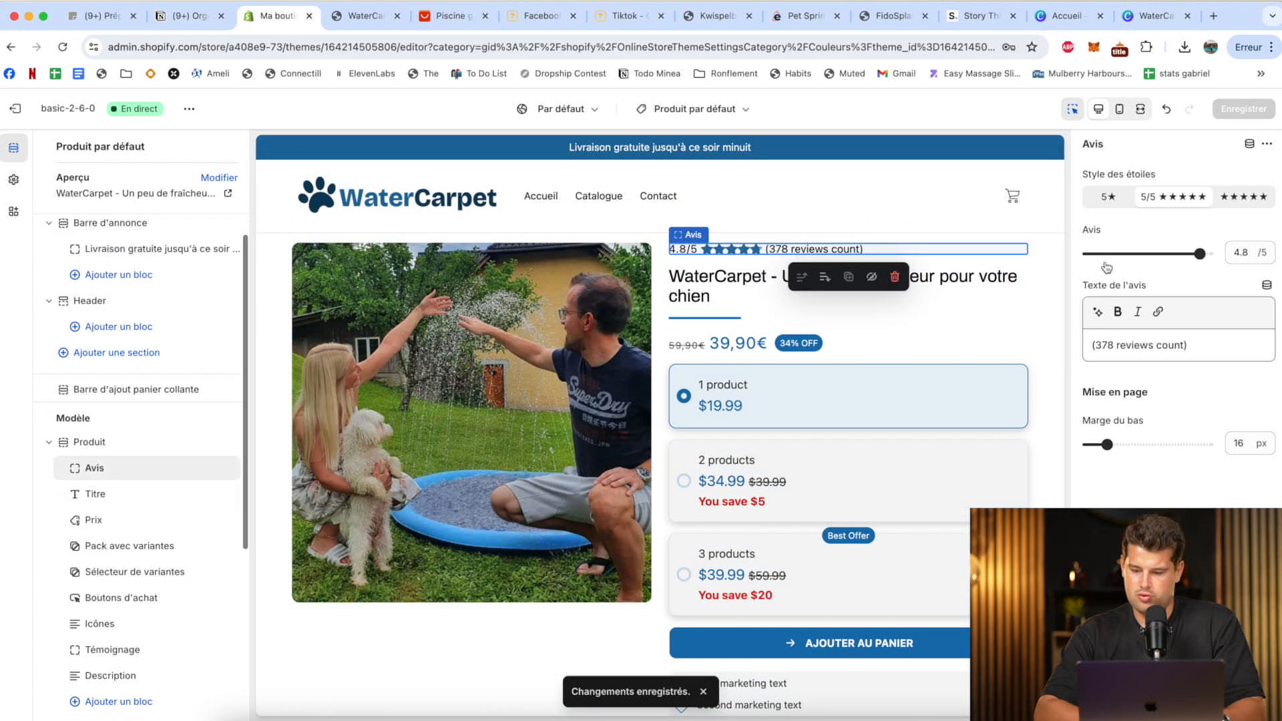
double_click(1134, 346)
key("BackSpace")
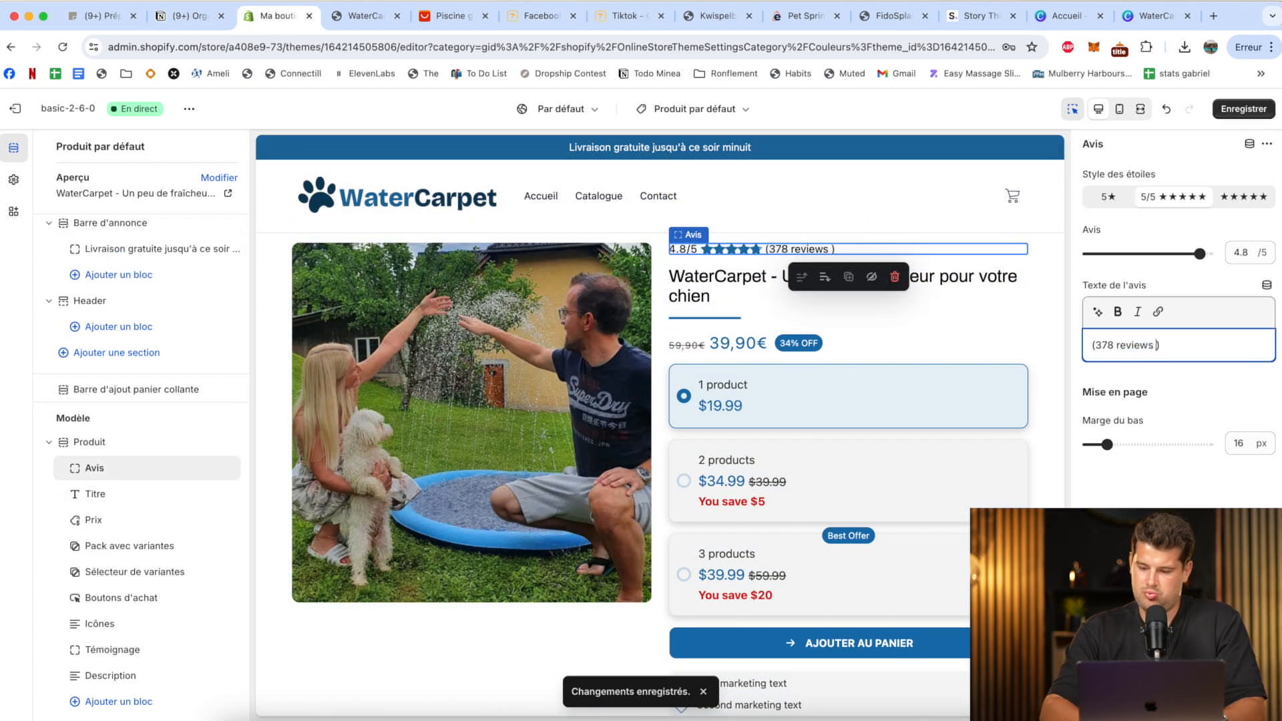
key("BackSpace")
type("a")
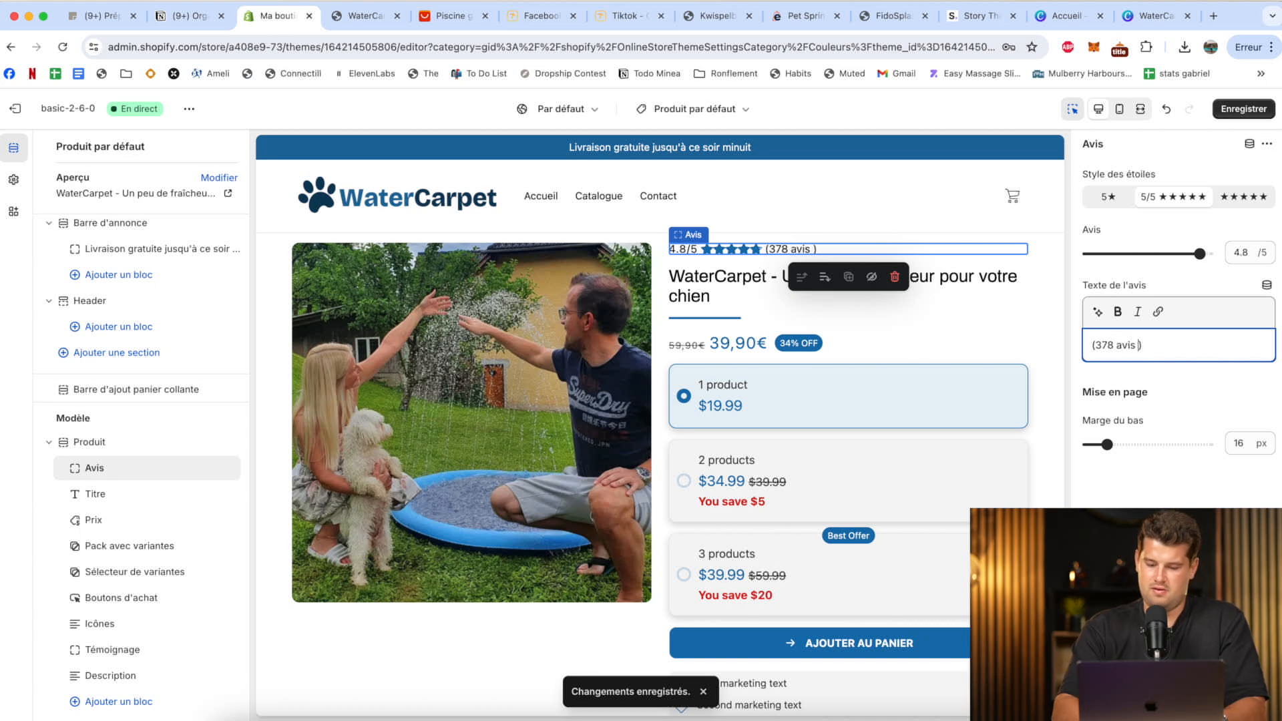
type("vis vérifiés")
Compare title styles on the product's Titre block and set it to Style 1.
left_click(832, 298)
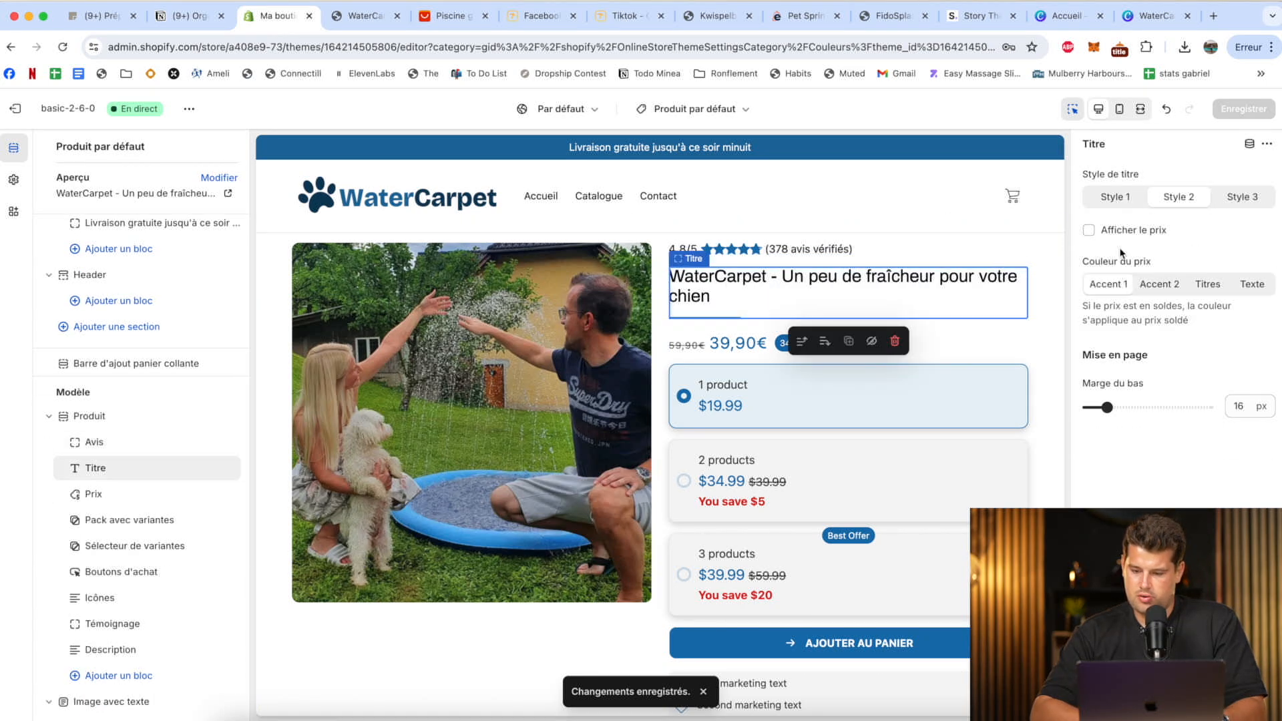
left_click(1127, 199)
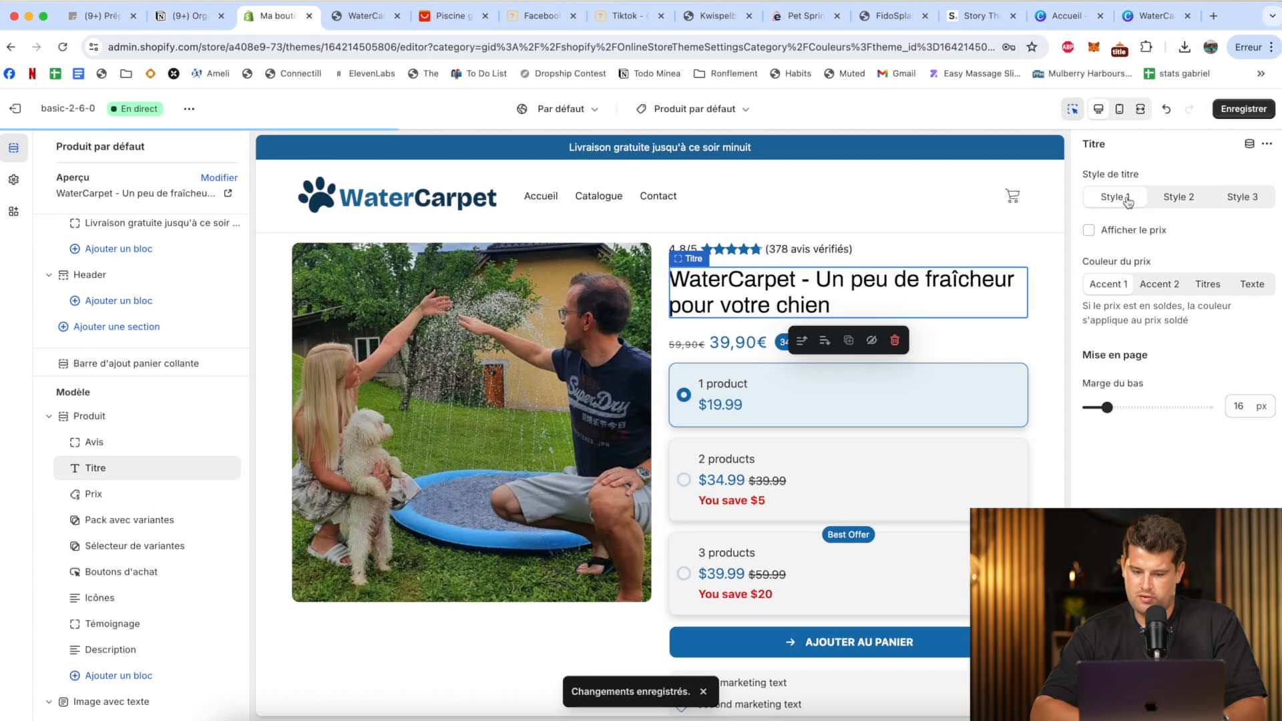
left_click(1166, 205)
left_click(1123, 198)
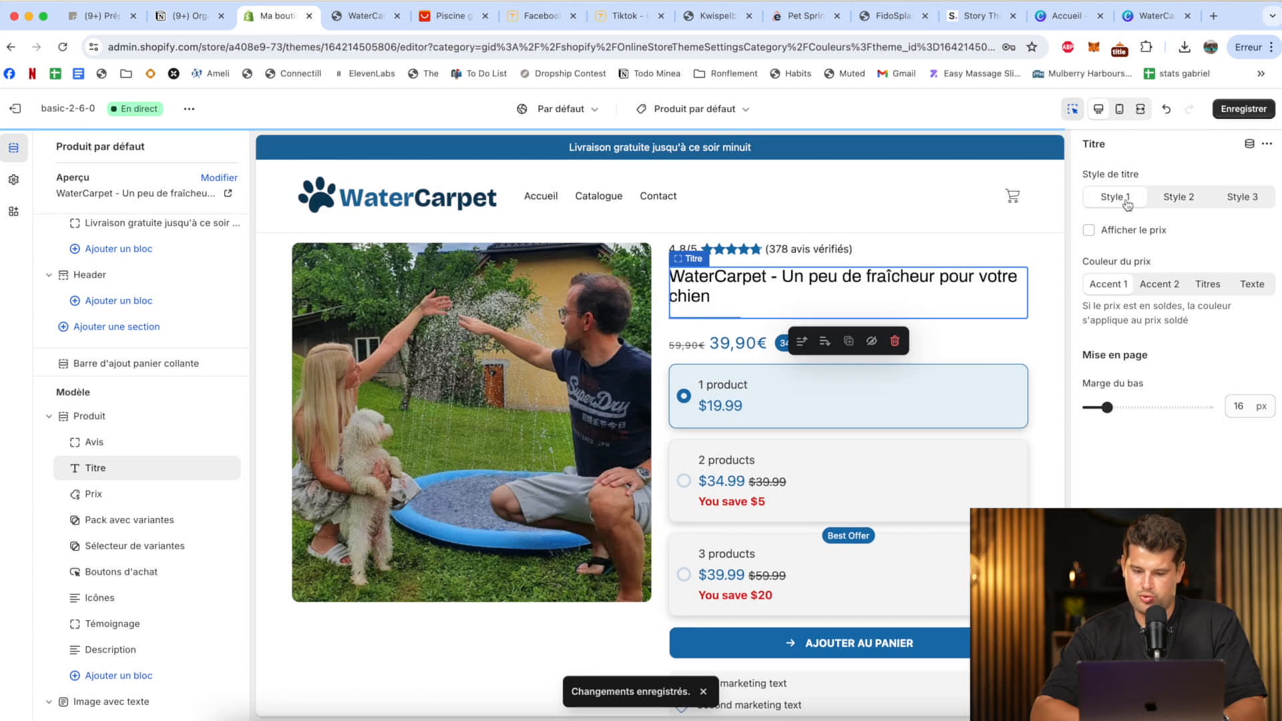
left_click(1046, 331)
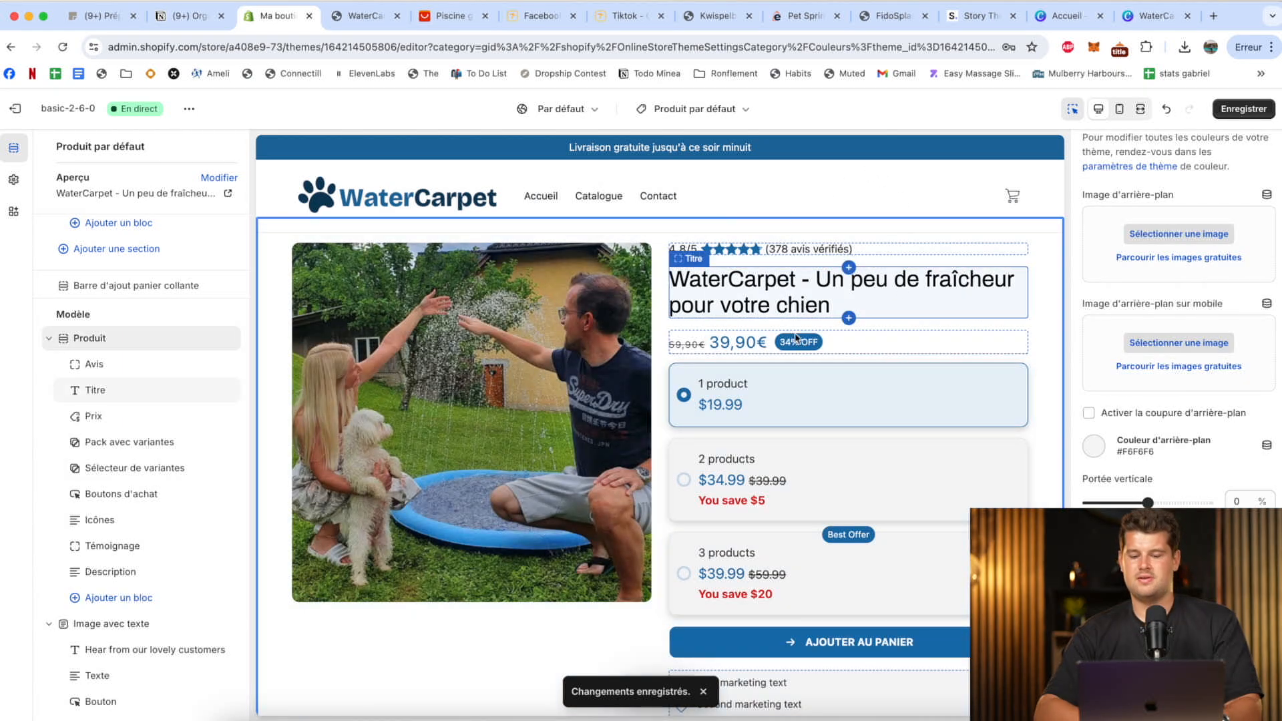
Set the Prix block's sale label text to "% de réduction" and delete the Pack avec variantes block from the product section.
scroll(689, 285, "down", 2)
scroll(689, 285, "up", 2)
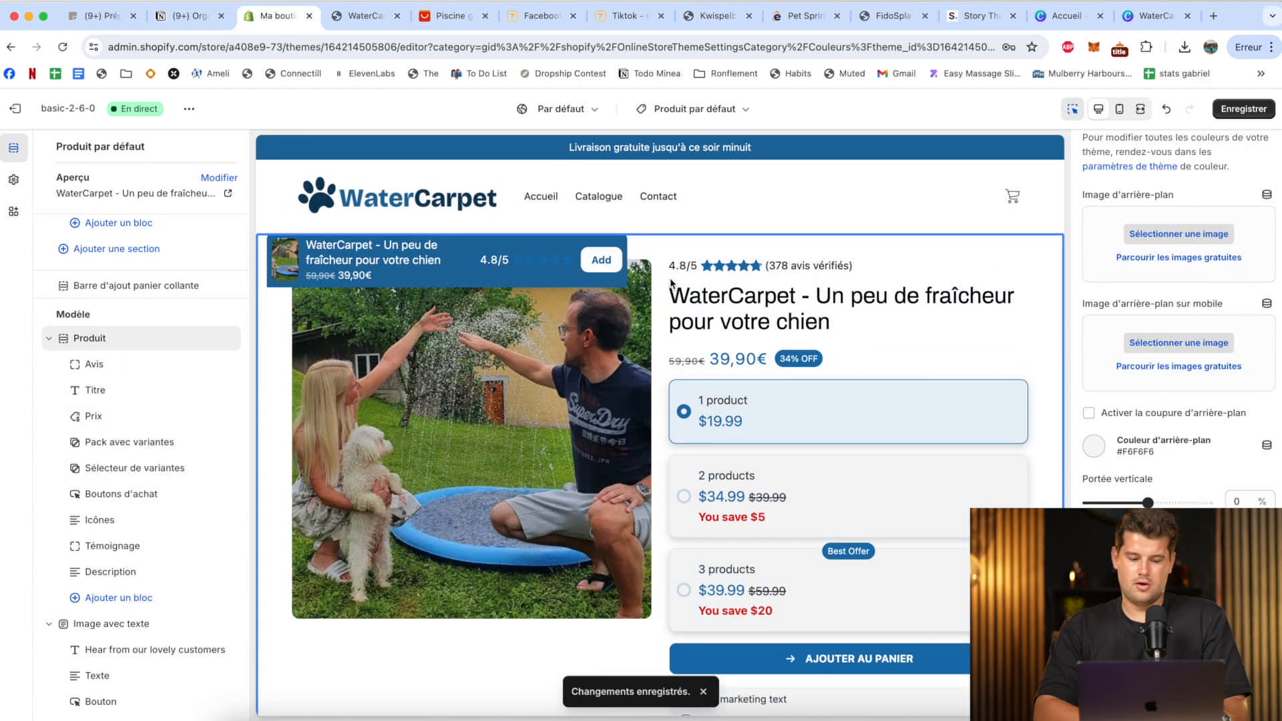
scroll(786, 406, "down", 1)
scroll(786, 406, "down", 10)
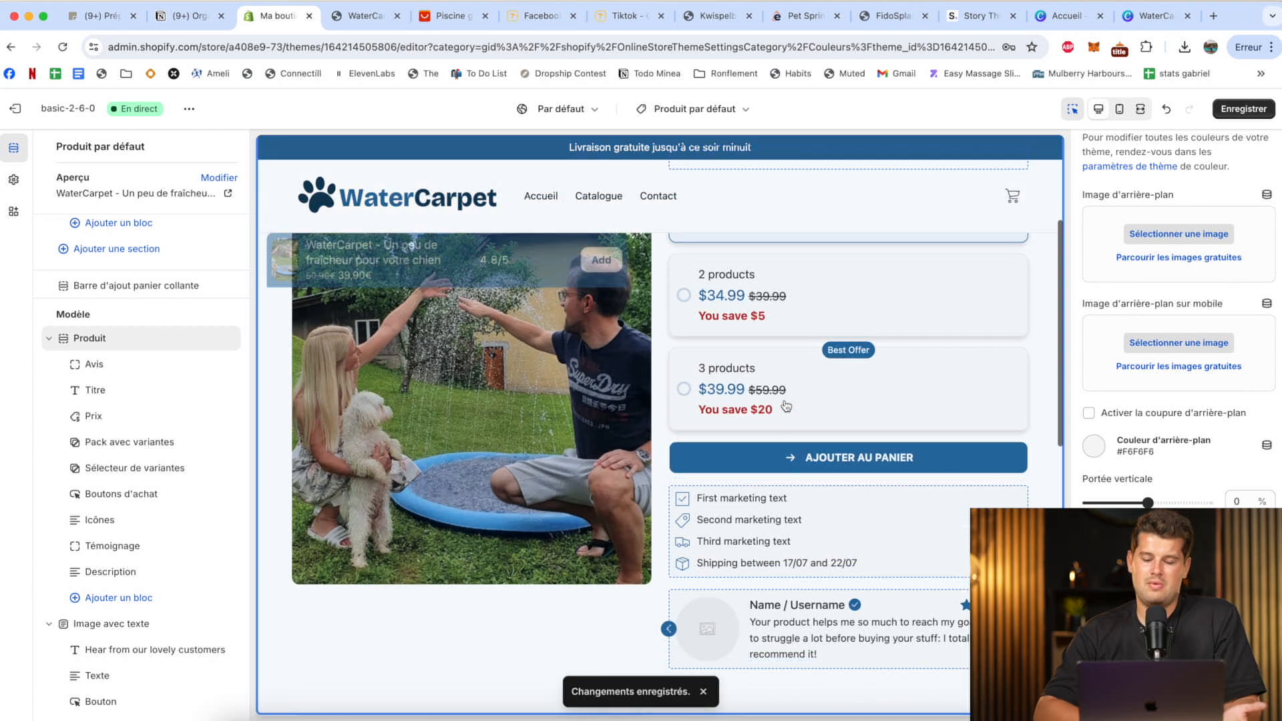
scroll(786, 406, "up", 10)
scroll(786, 406, "down", 4)
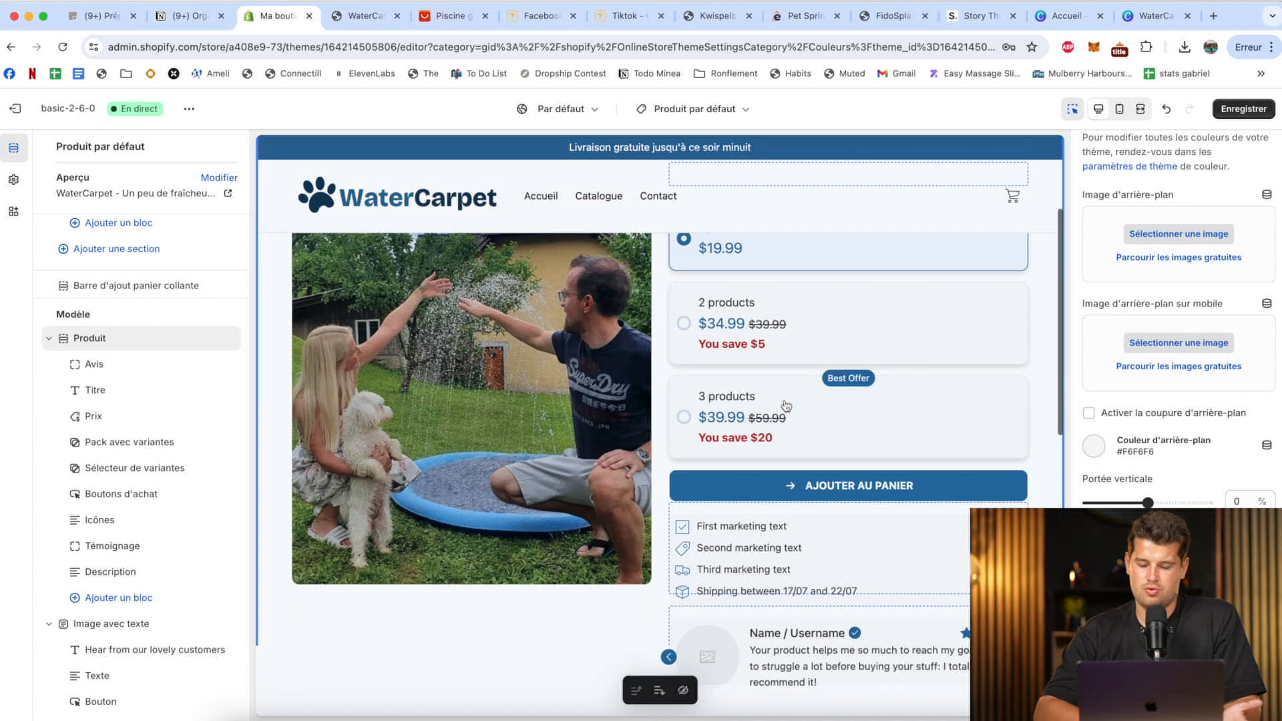
scroll(781, 401, "up", 5)
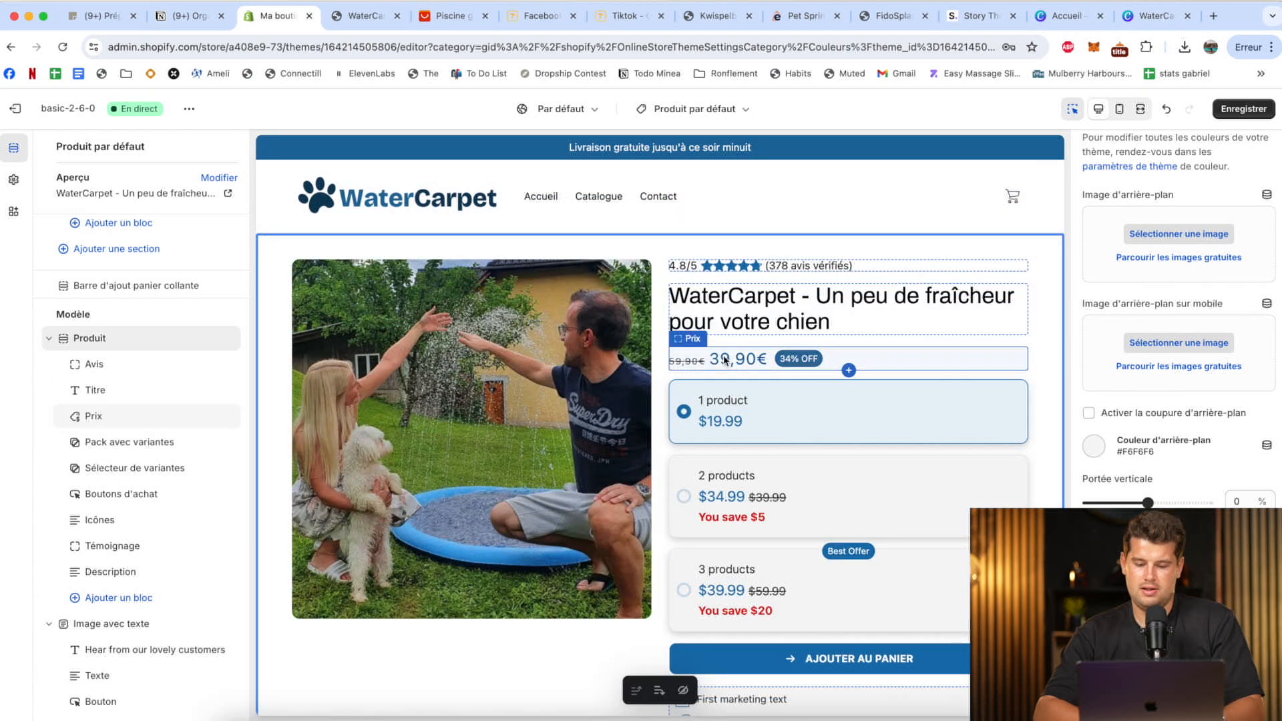
left_click(868, 359)
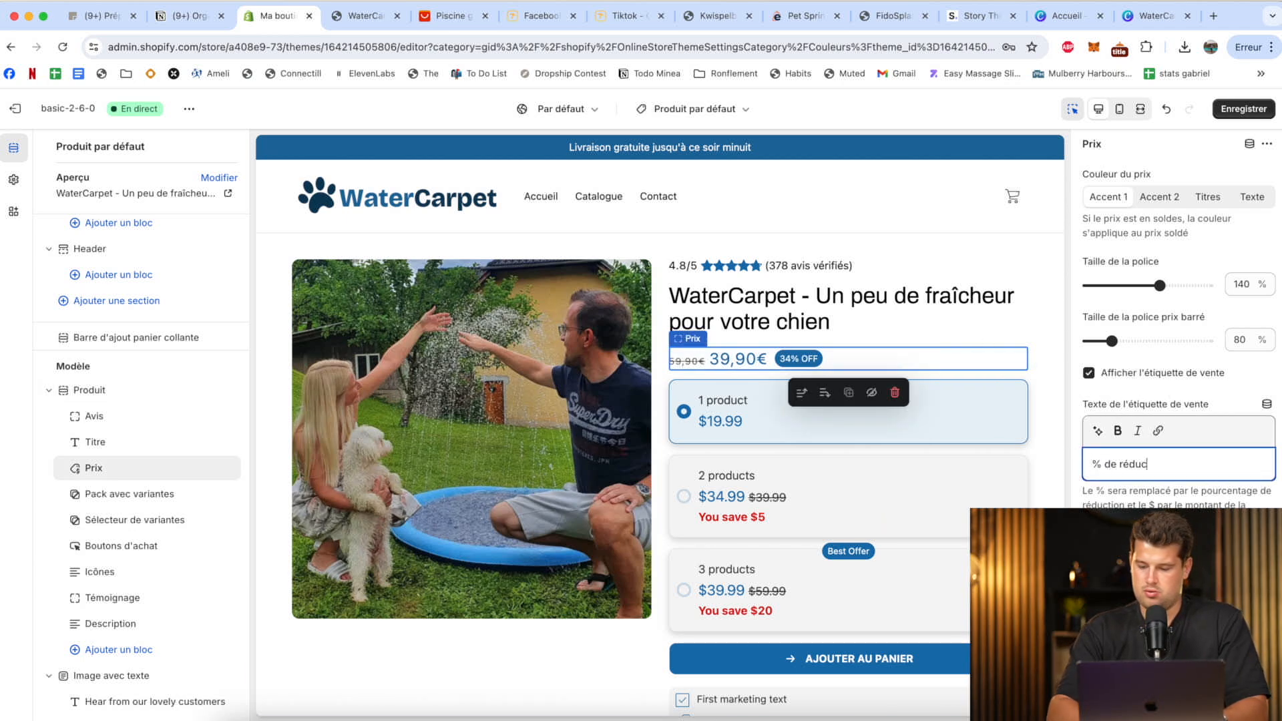
type("n")
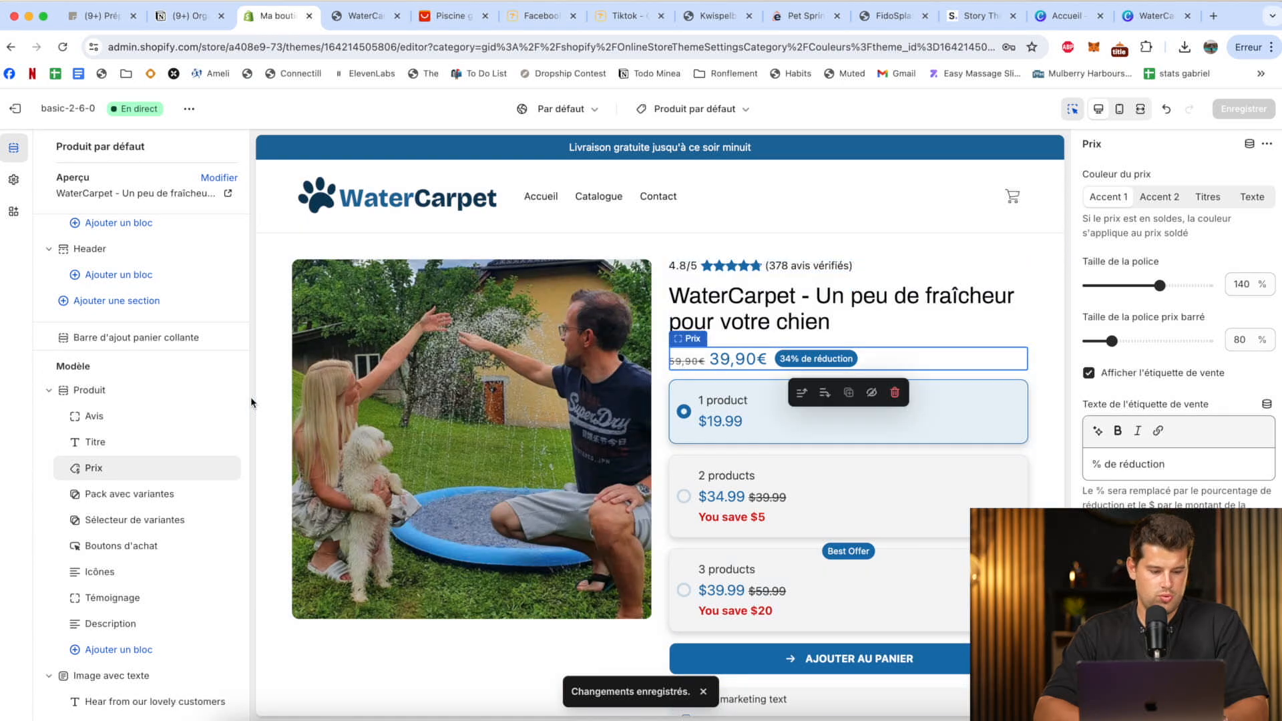
left_click(155, 496)
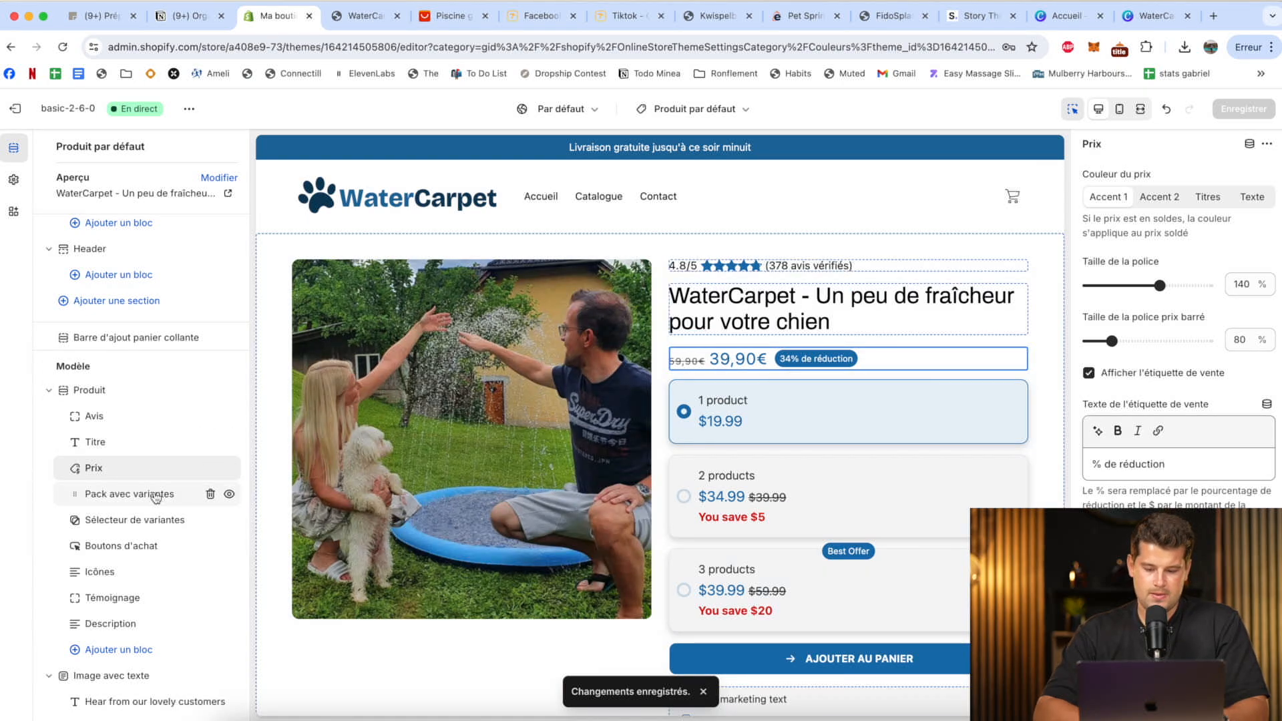
left_click(211, 496)
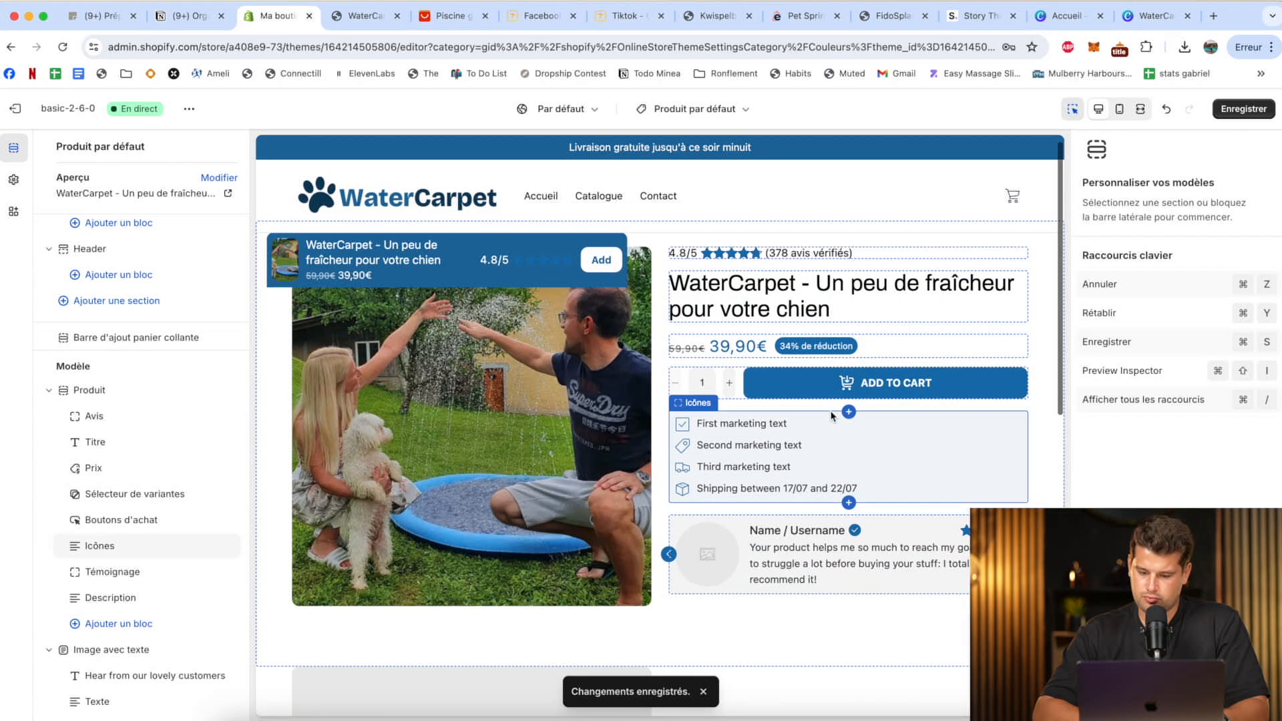
In the product's Icônes block, set the first icon's text to "Divertissez votre chien" and clear its placeholder description.
left_click(743, 451)
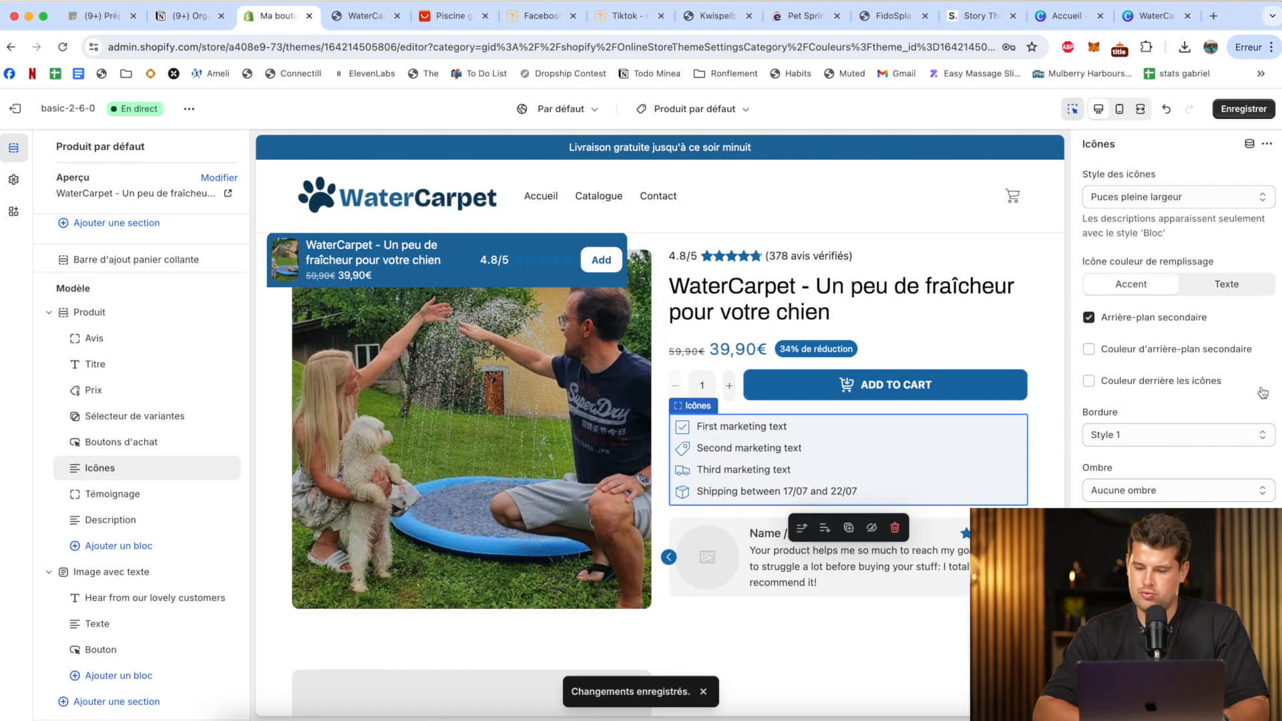
scroll(1262, 392, "down", 5)
scroll(1262, 393, "down", 2)
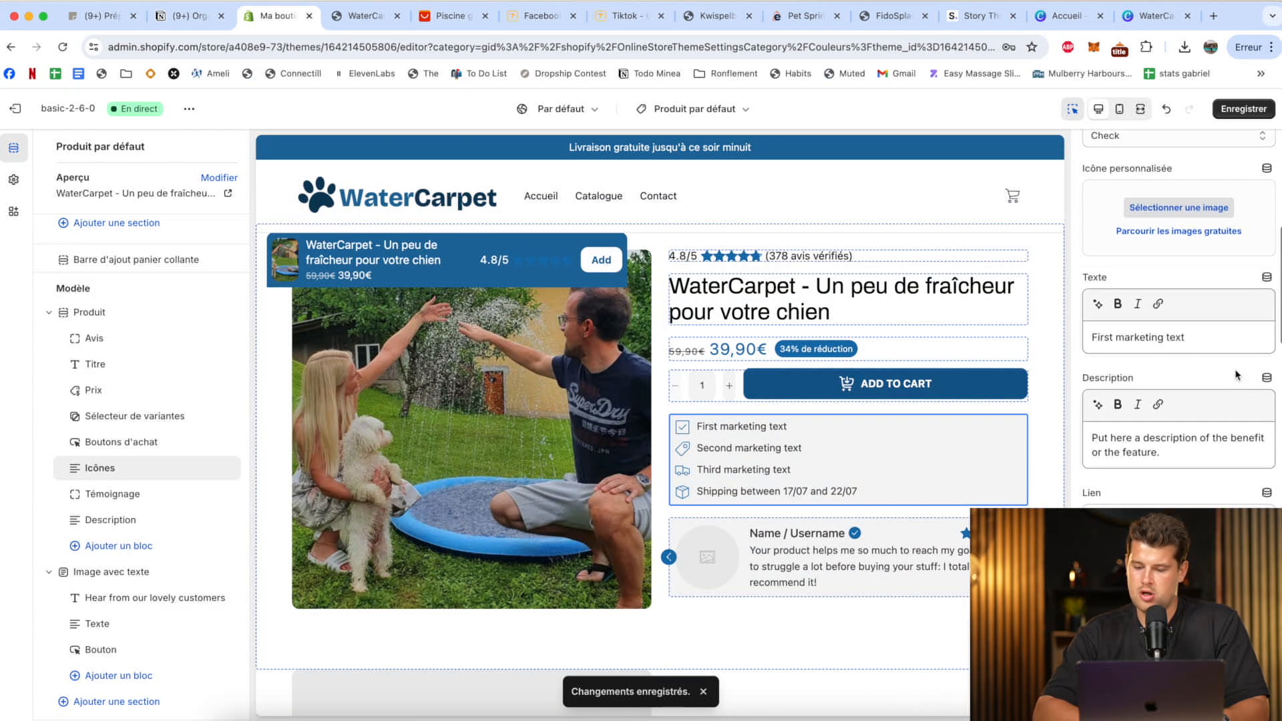
triple_click(1143, 337)
type("D")
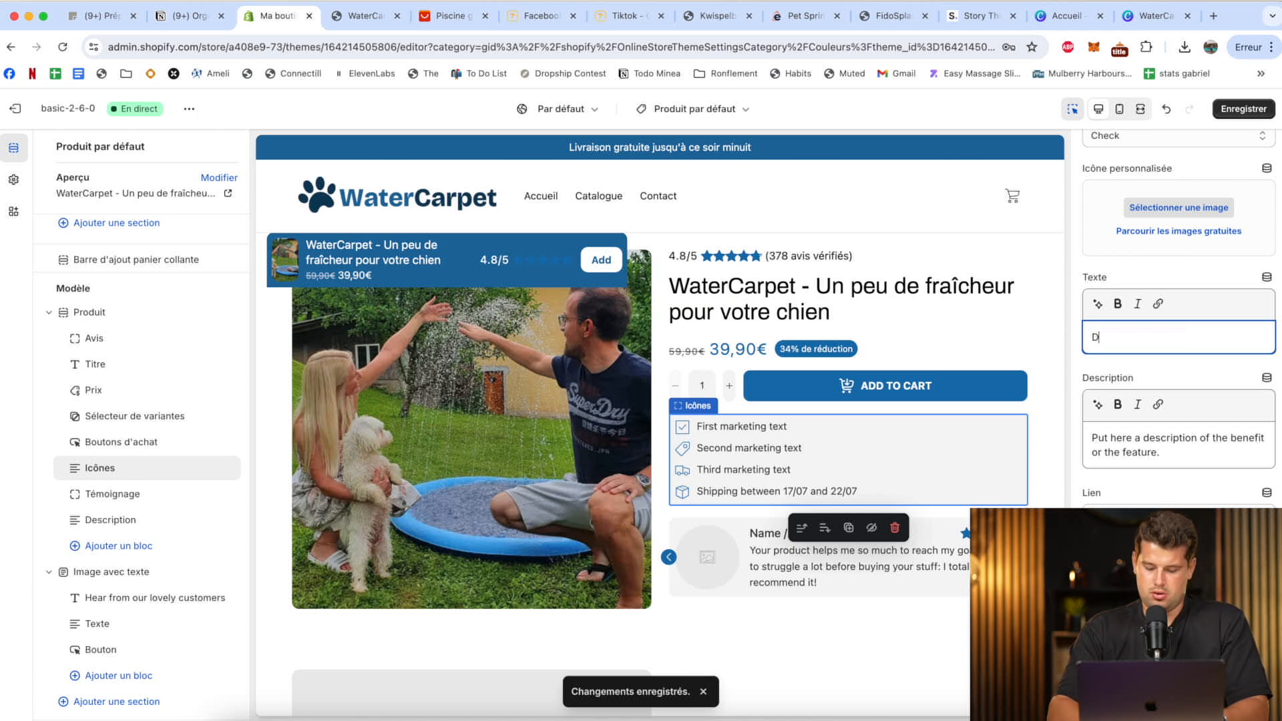
type("iveerrti")
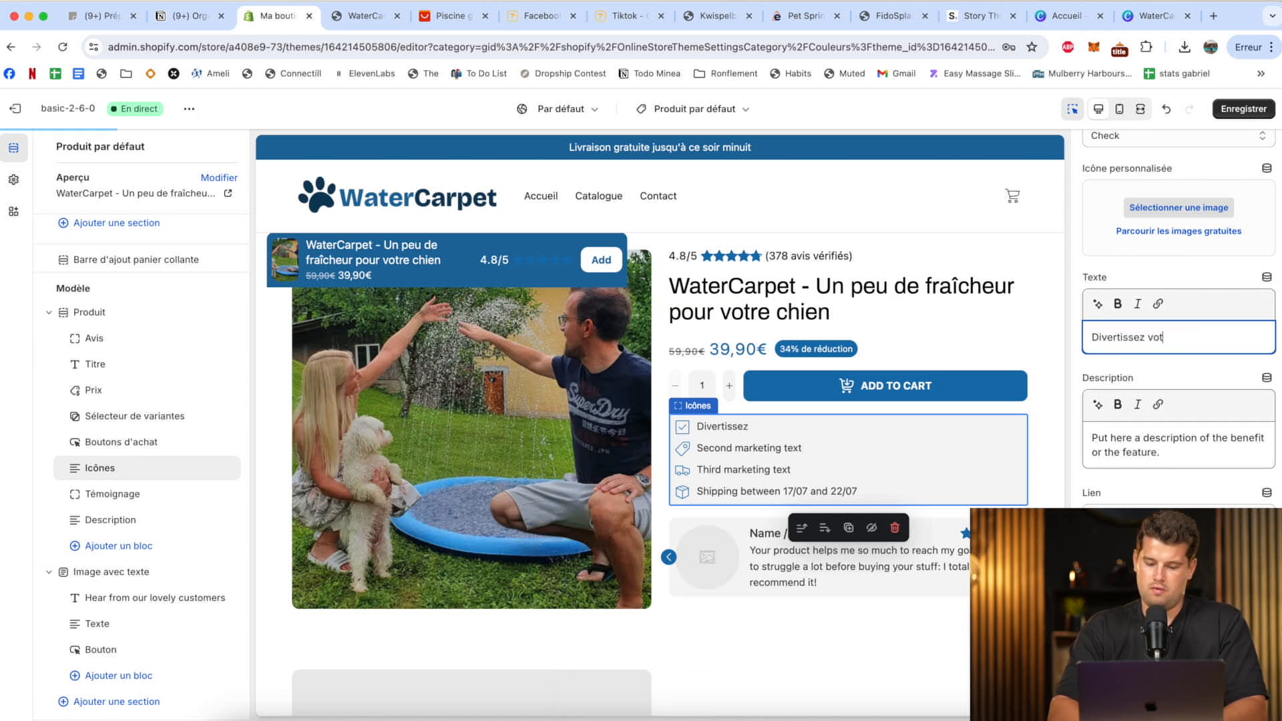
type("re chien")
scroll(1155, 431, "down", 5)
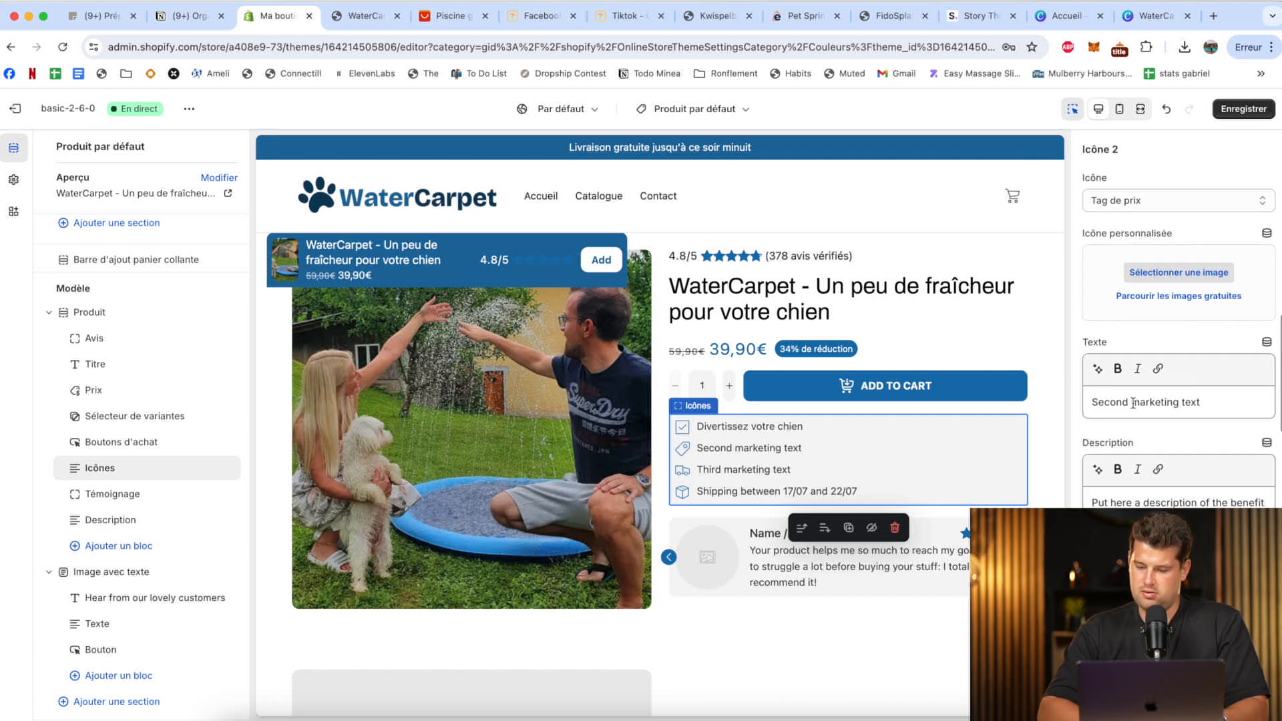
triple_click(1133, 403)
scroll(1138, 334, "up", 3)
triple_click(1142, 230)
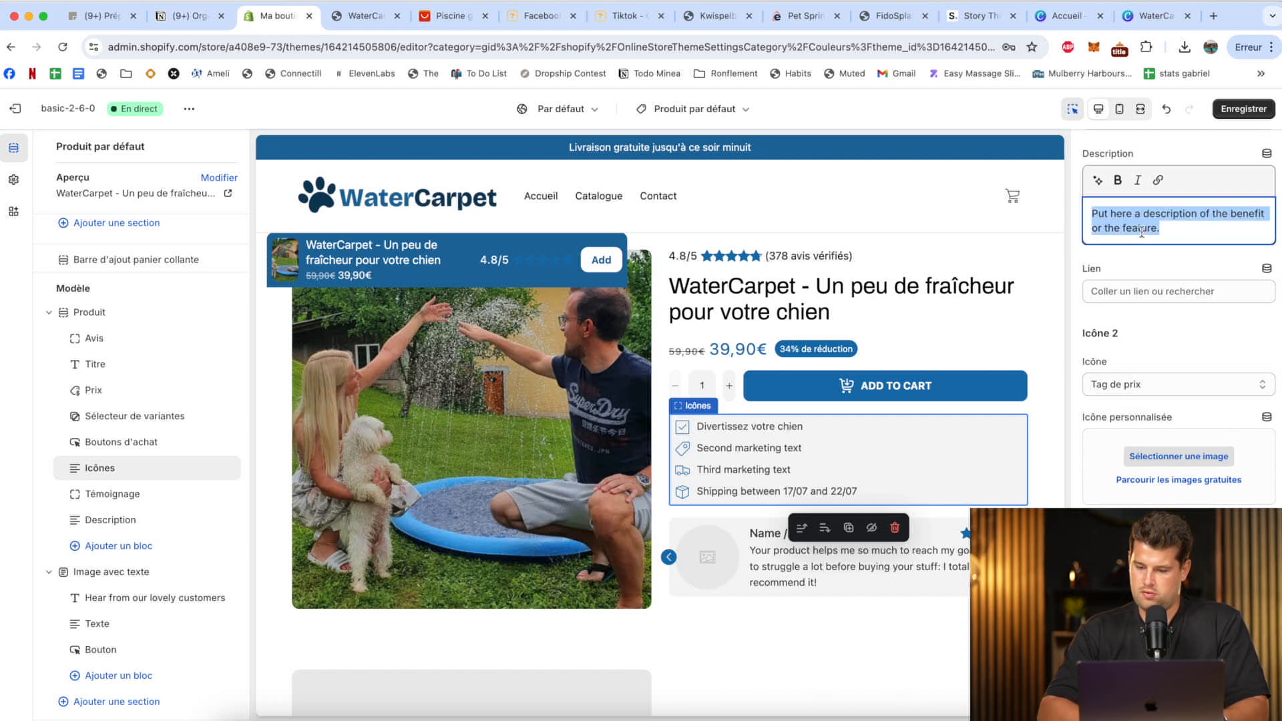
key("BackSpace")
Clear the second icon's placeholder description and set its text to "Profitez de 30% de réduction".
scroll(1141, 230, "down", 4)
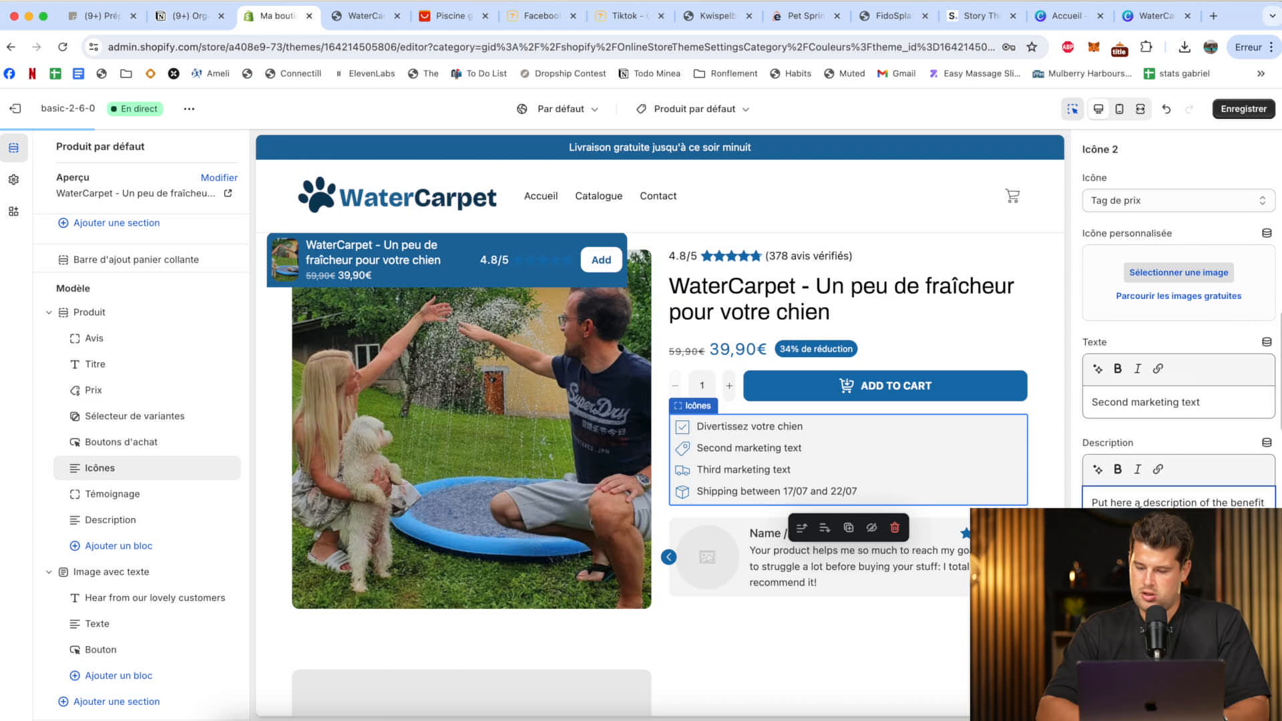
triple_click(1139, 502)
key("BackSpace")
triple_click(1127, 402)
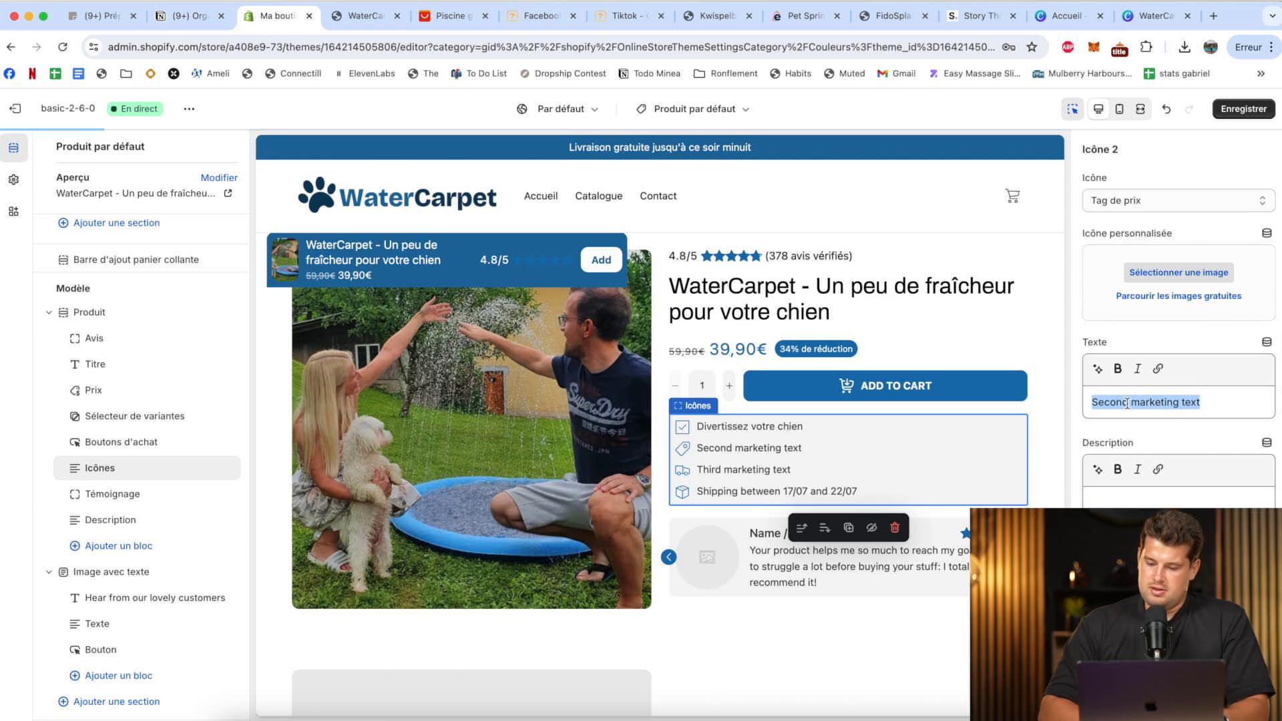
key("BackSpace")
type("Profitez de 30% de réduction")
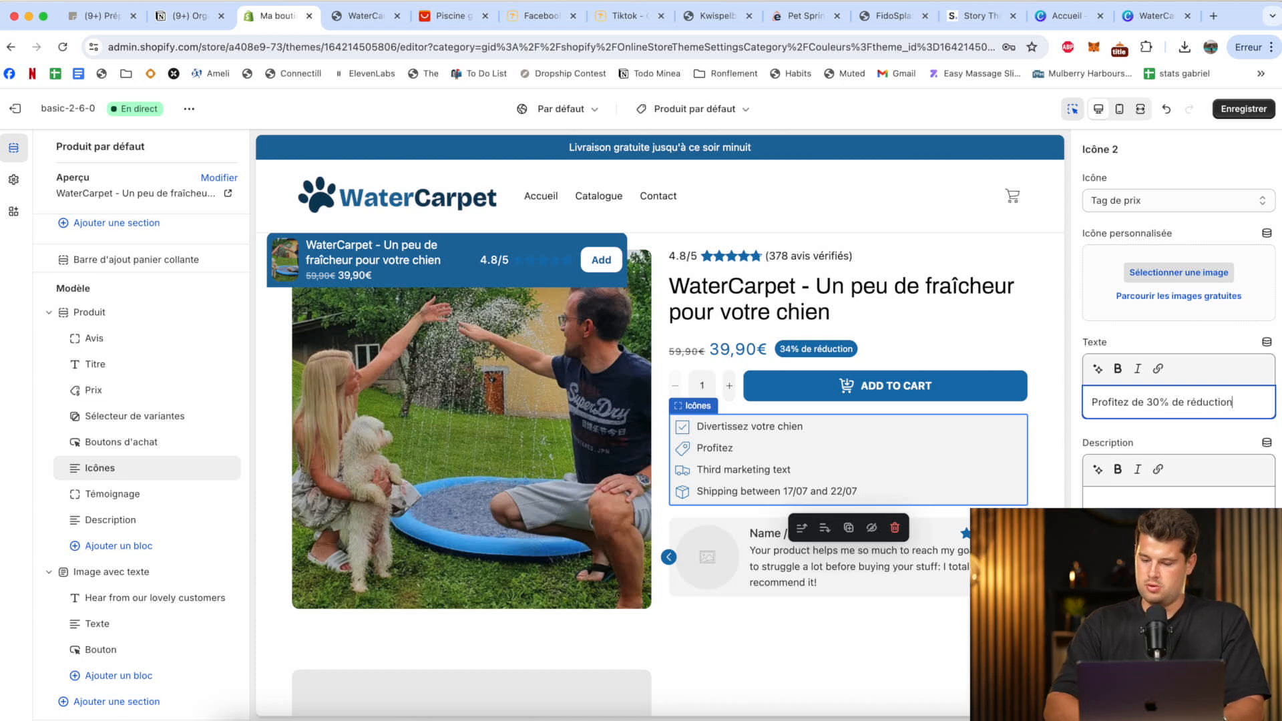
Set the third icon's text to "Livraison offerte" and clear the fourth icon's shipping text.
scroll(1179, 334, "down", 5)
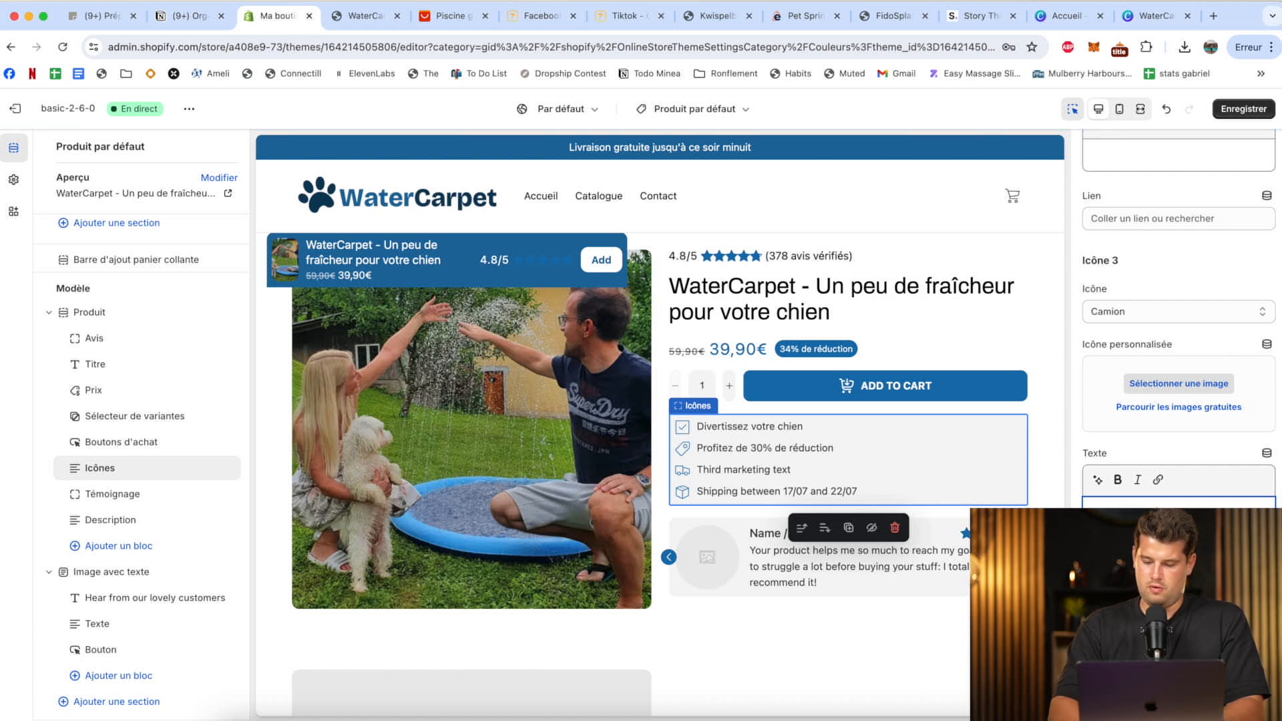
type("Livraison offerte")
scroll(1178, 334, "down", 5)
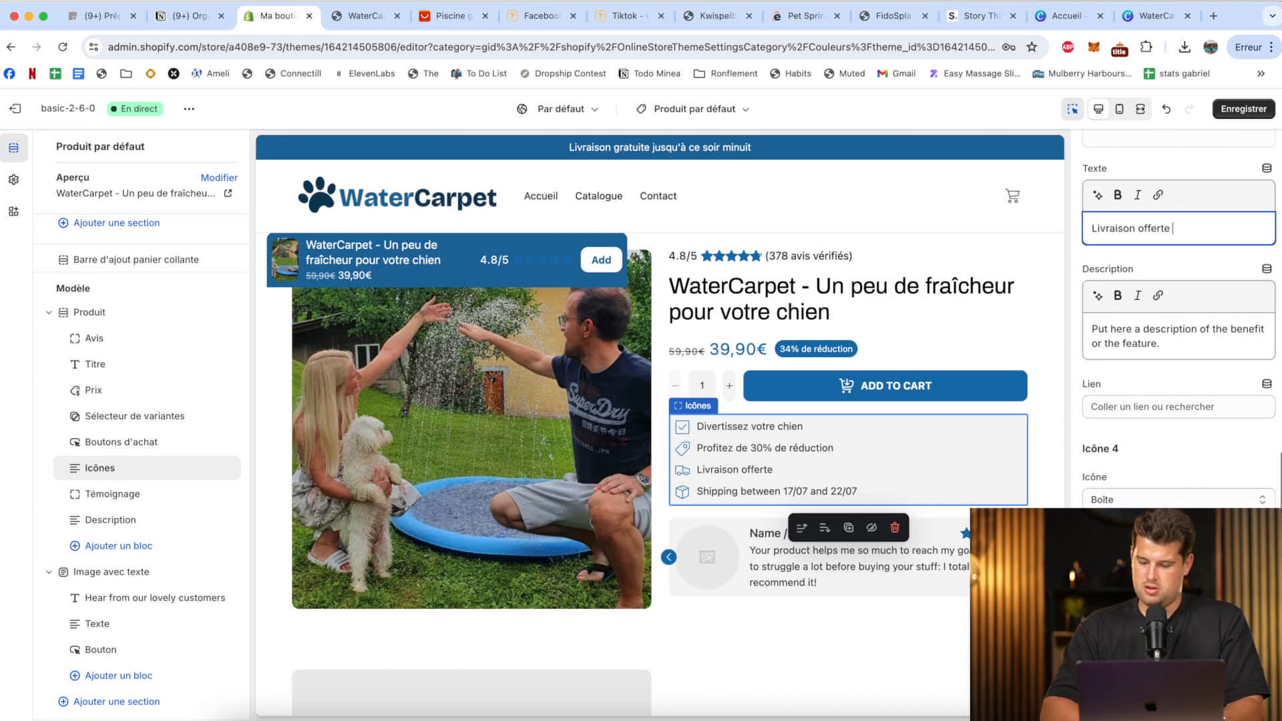
triple_click(1139, 501)
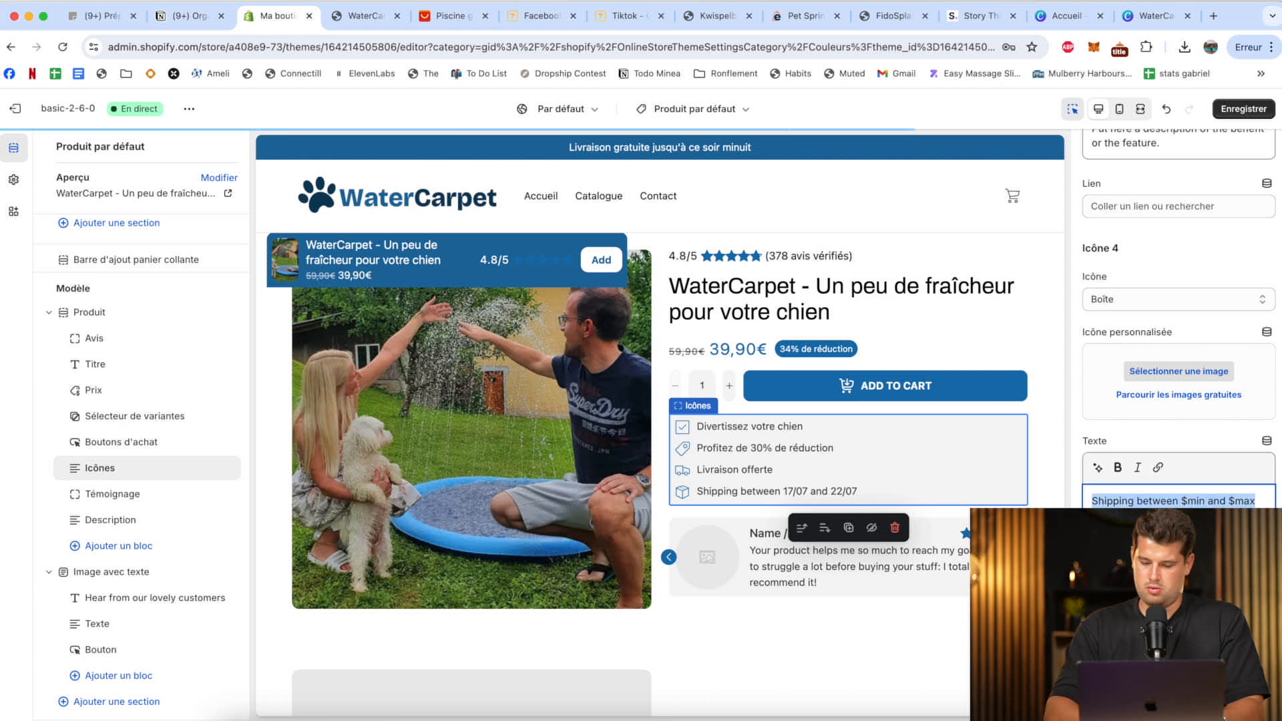
key("BackSpace")
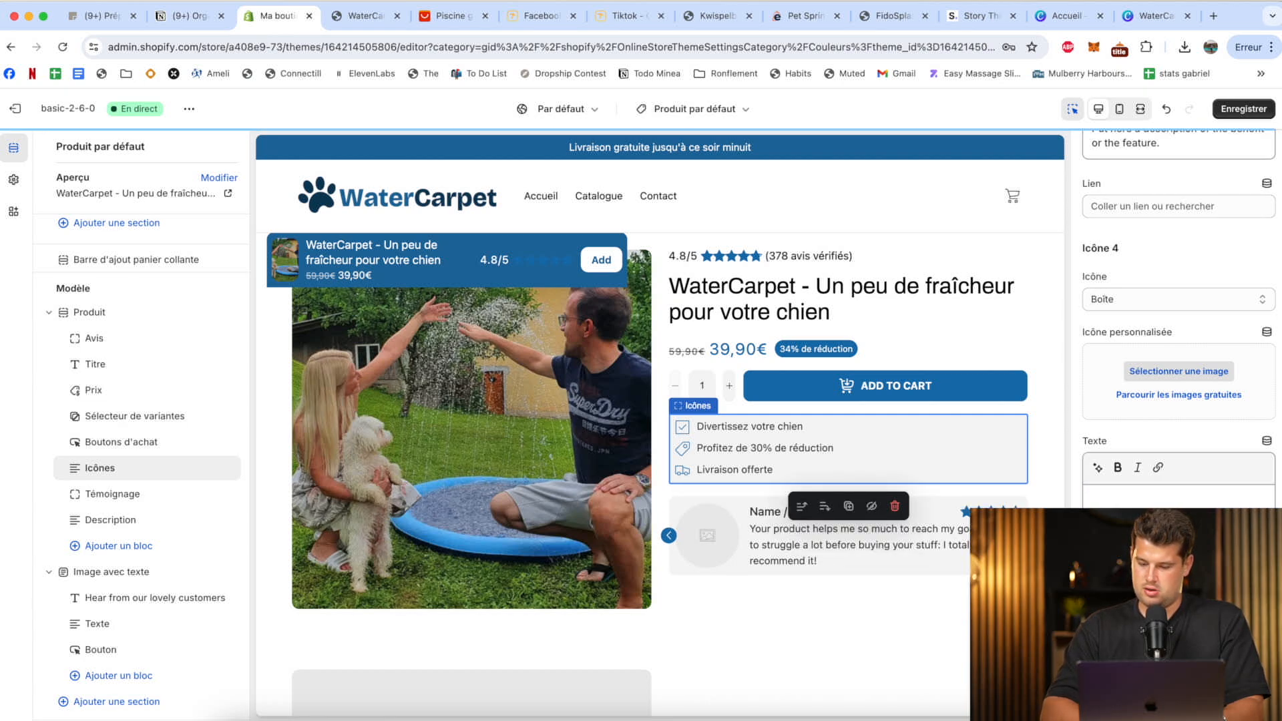
Disable the Icônes block's secondary background, move the block directly below Prix and save the theme.
scroll(1165, 290, "up", 15)
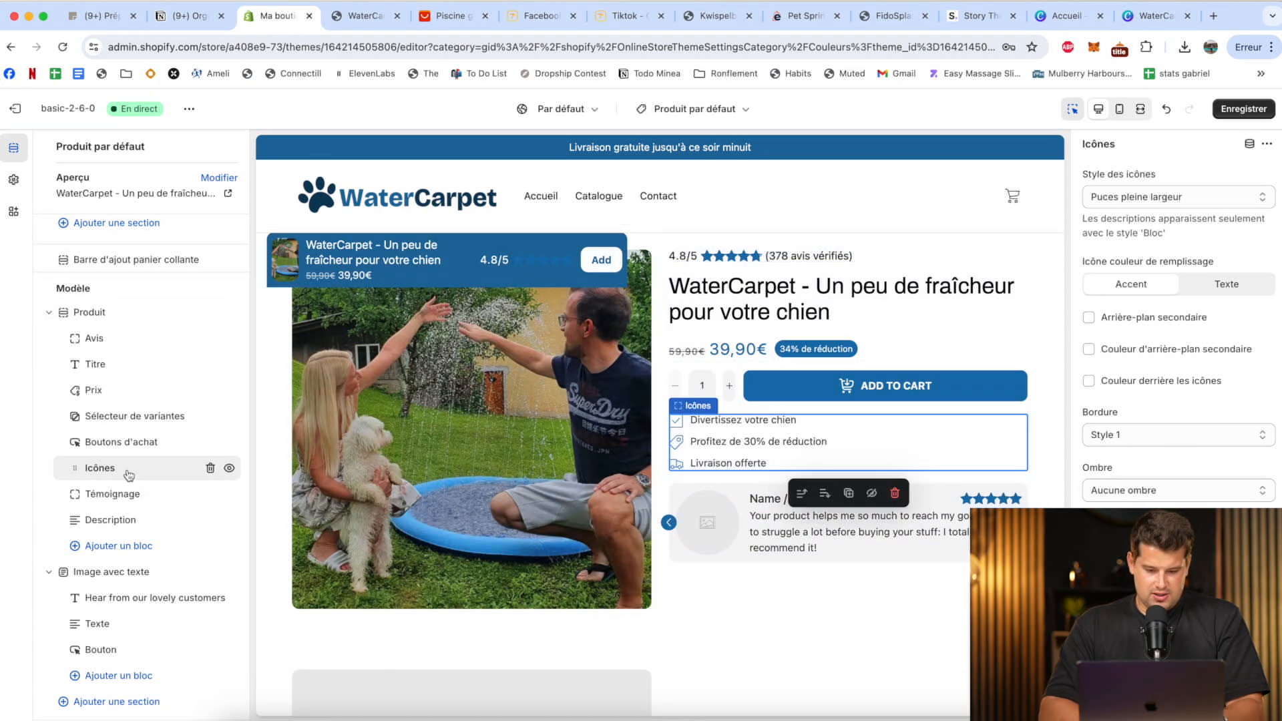
left_click_drag(129, 476, 124, 426)
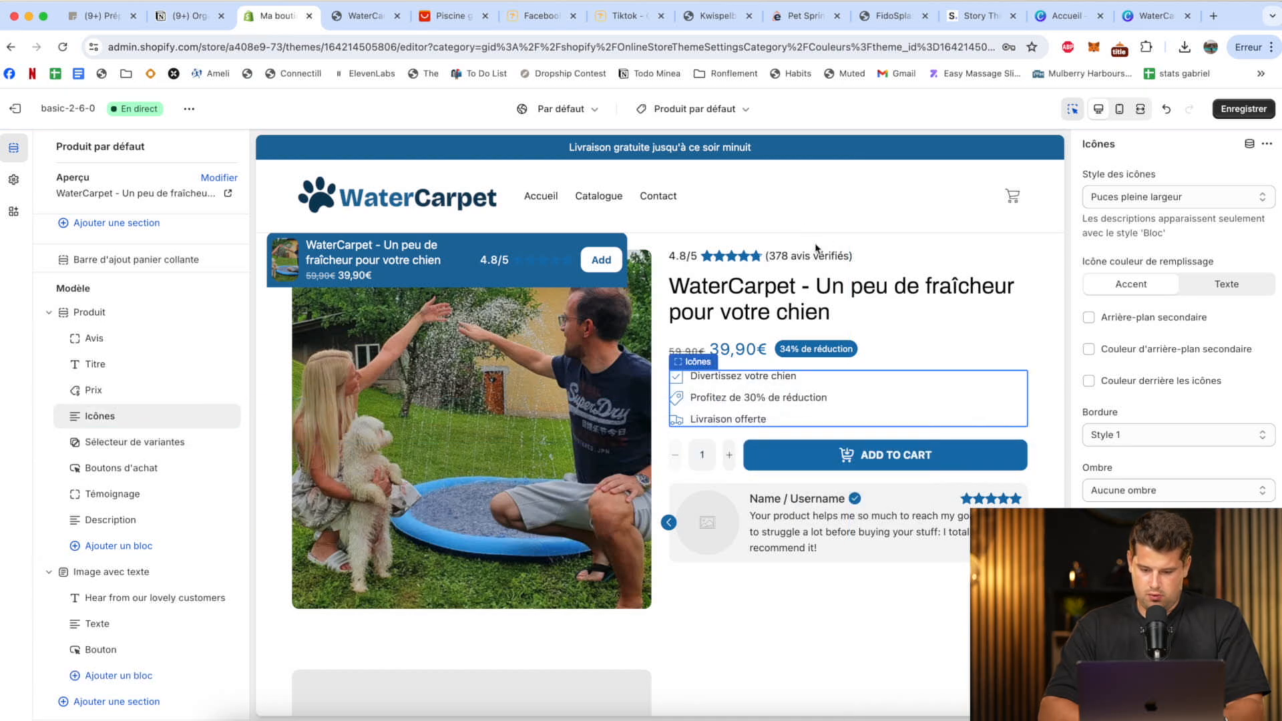
left_click(1253, 110)
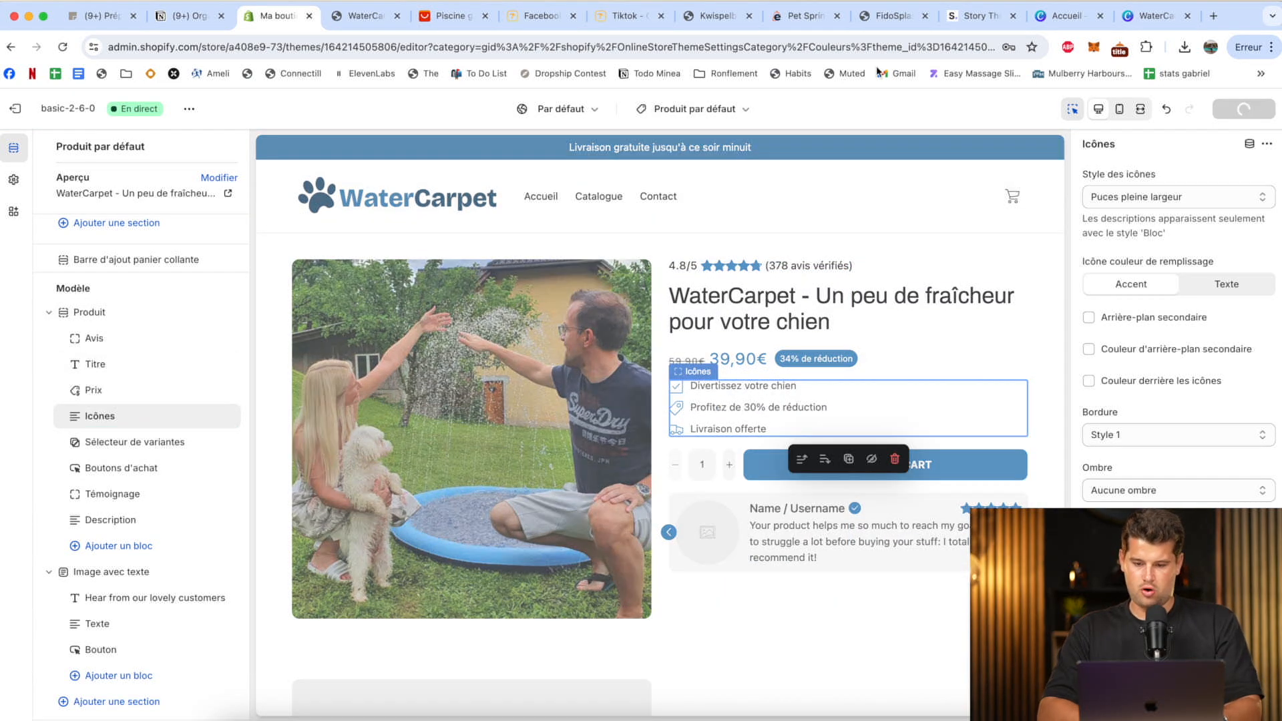
On the FidoSplash competitor page, open the customer review showing a black-and-white dog in the pool and capture a screenshot of its photo.
left_click(893, 20)
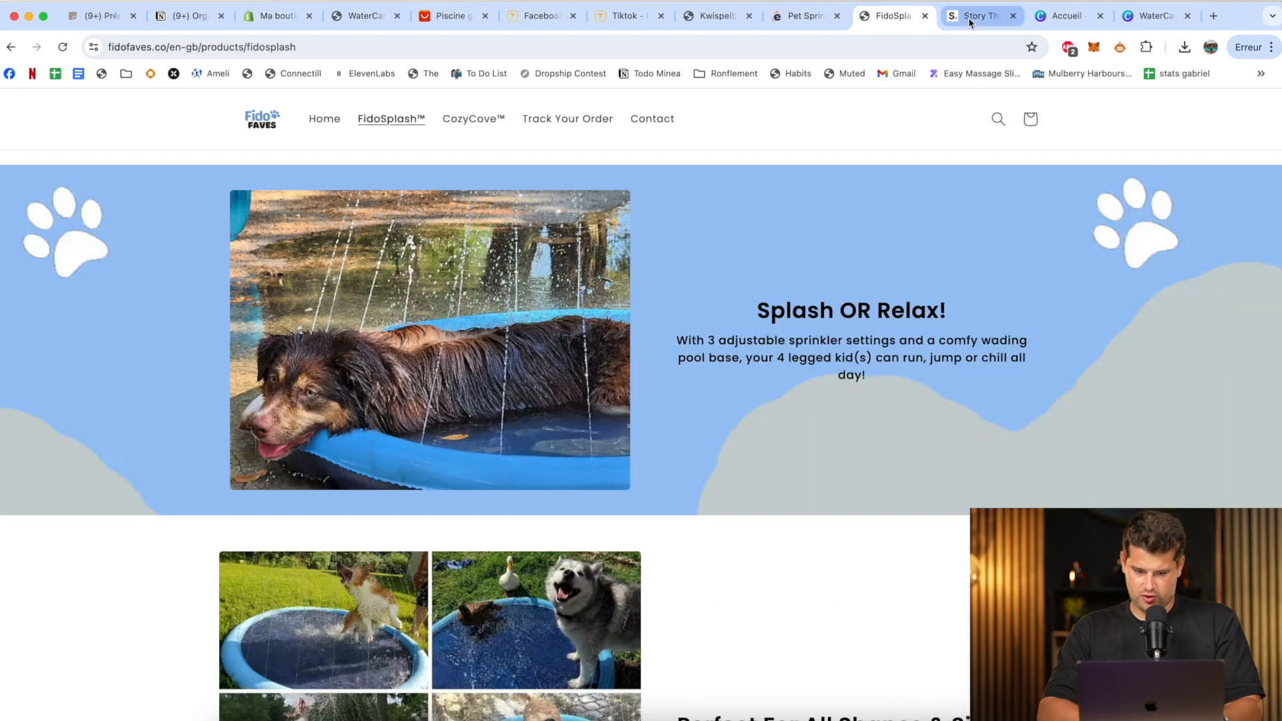
left_click(968, 18)
left_click(895, 20)
scroll(788, 448, "down", 15)
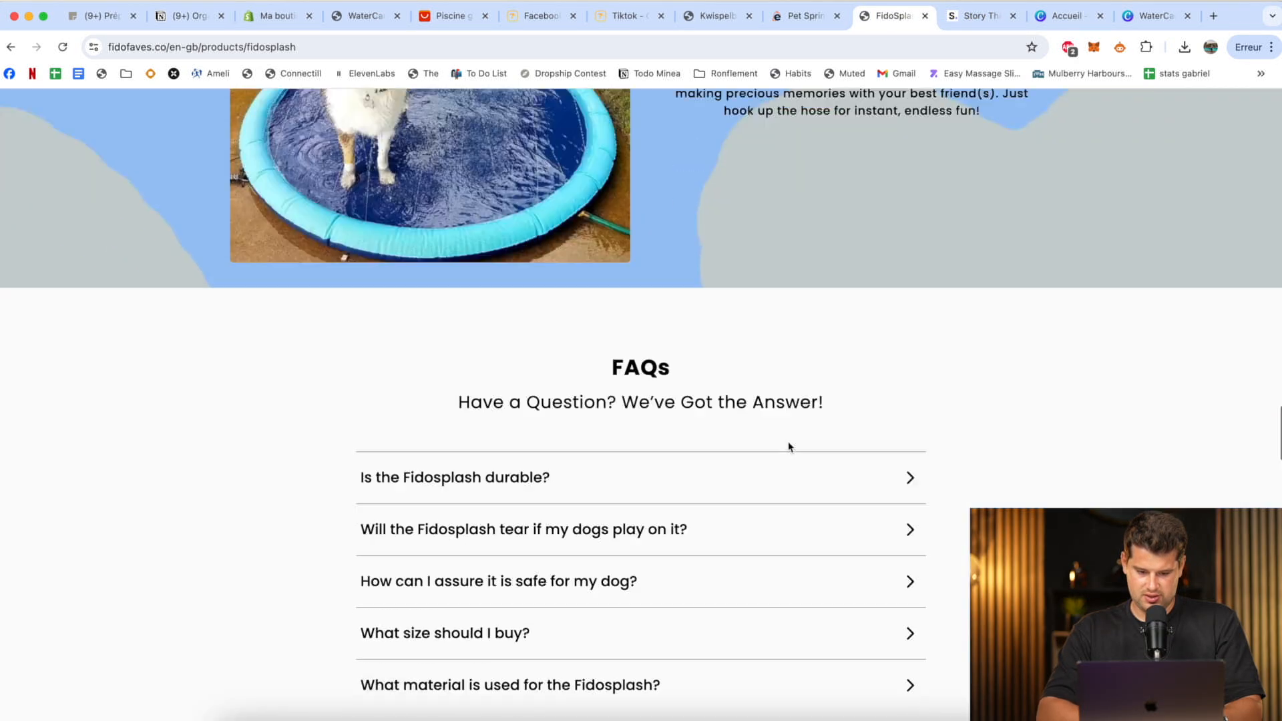
scroll(789, 446, "down", 10)
scroll(768, 434, "up", 5)
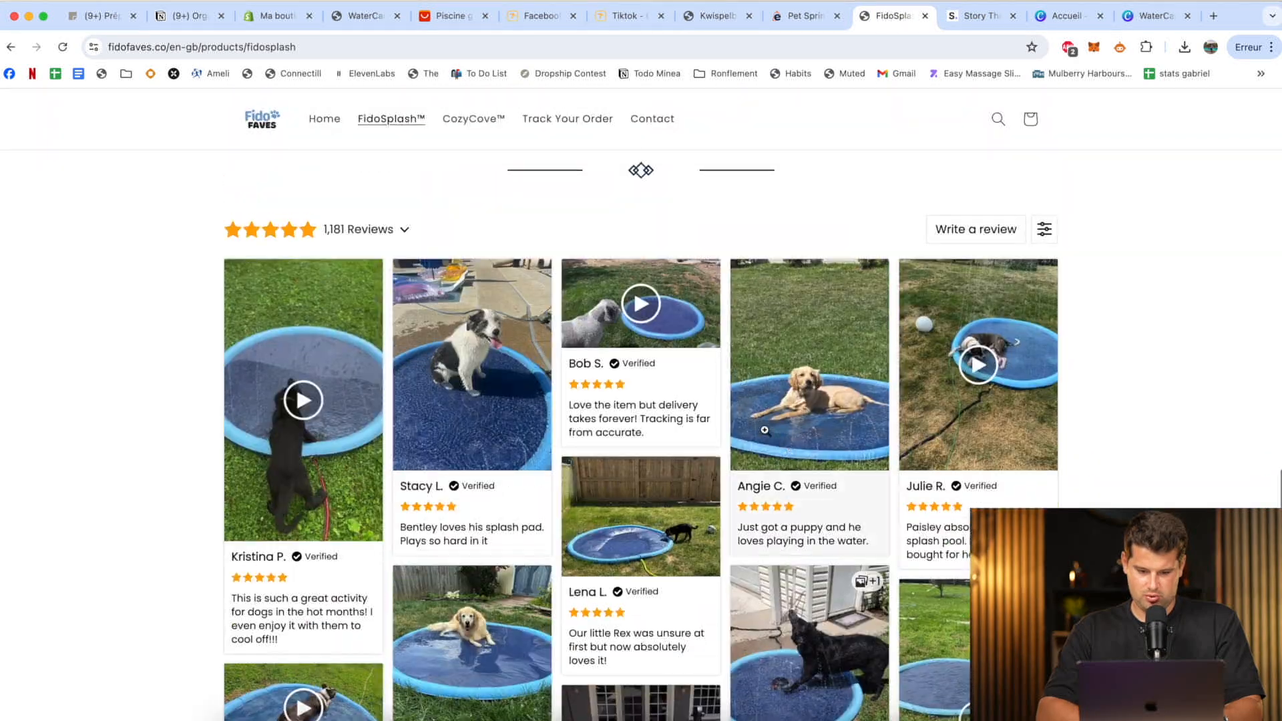
left_click(486, 369)
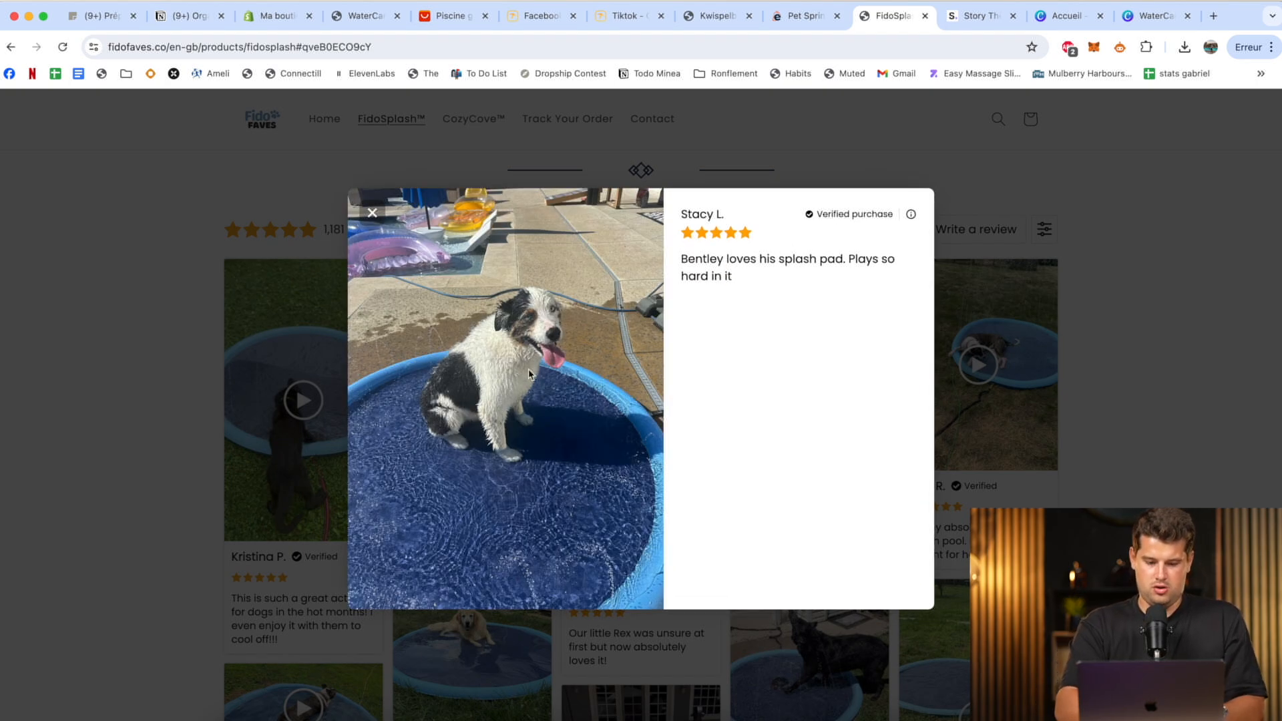
key("super+shift+4")
left_click_drag(363, 234, 672, 534)
Back in the Shopify theme editor, upload the dog screenshot from the desktop as the image of Témoignage 1 in the product's Témoignage block.
left_click(277, 20)
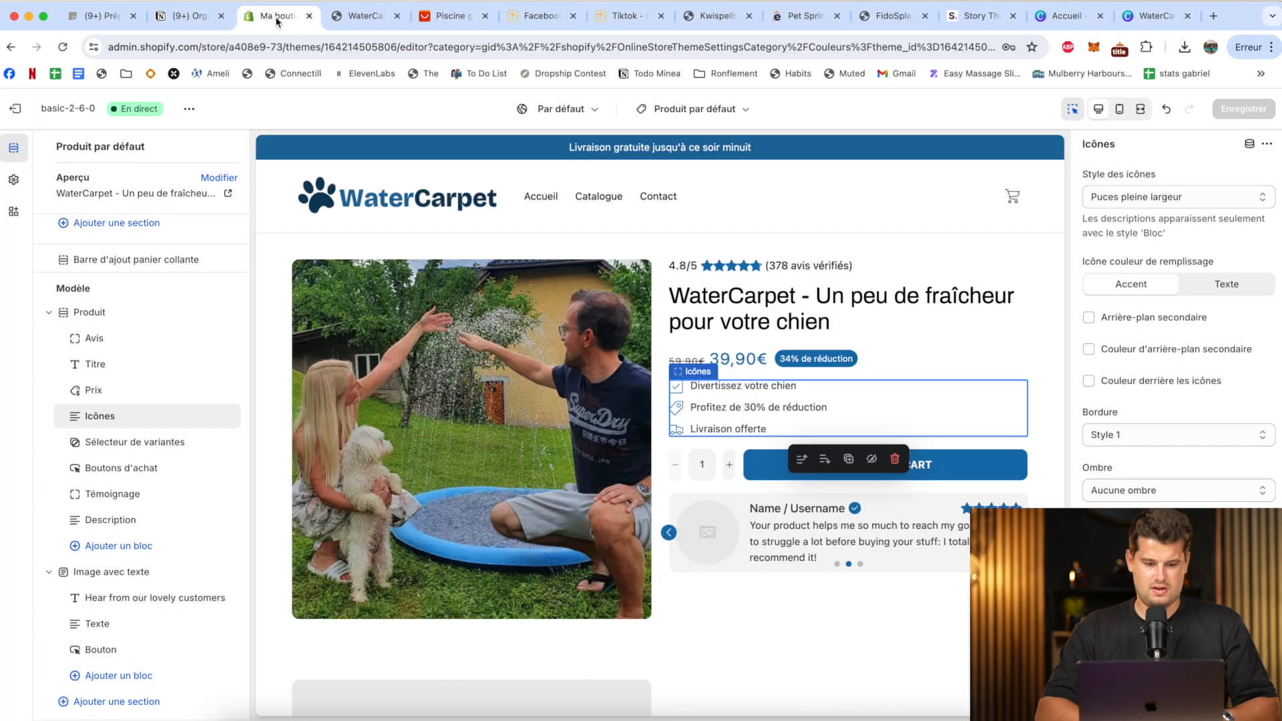
left_click(851, 513)
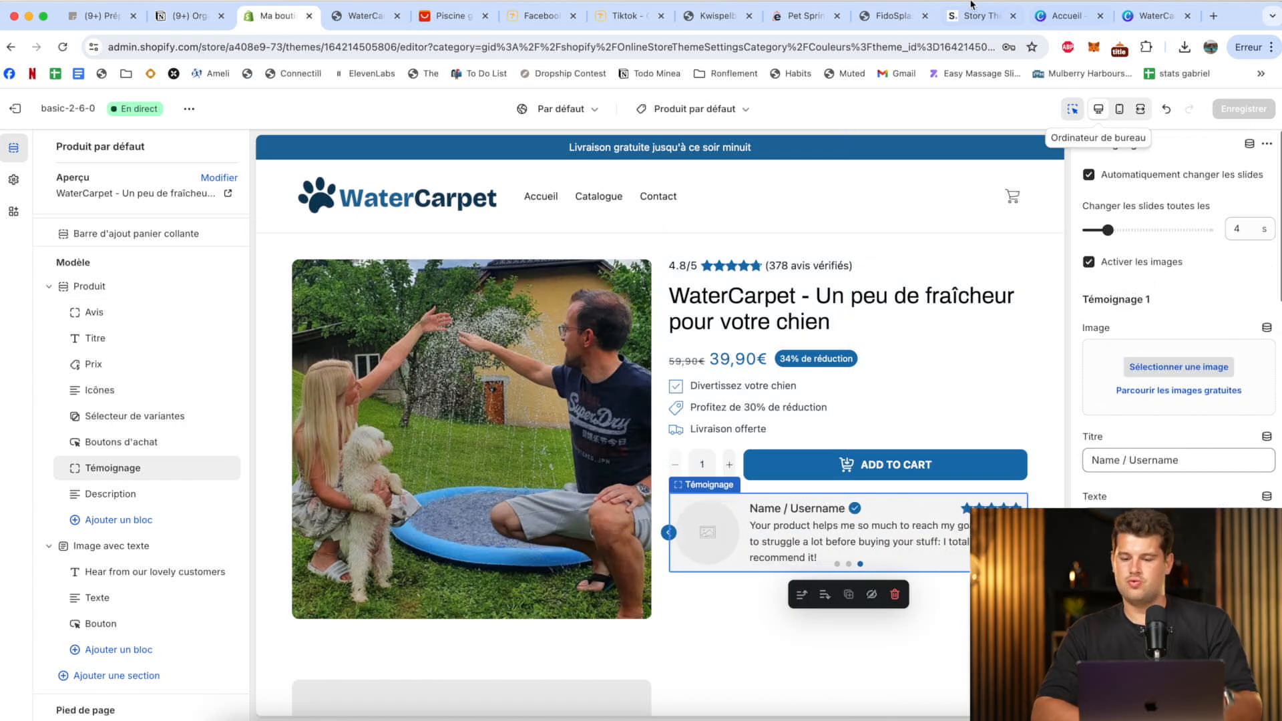
left_click(1180, 361)
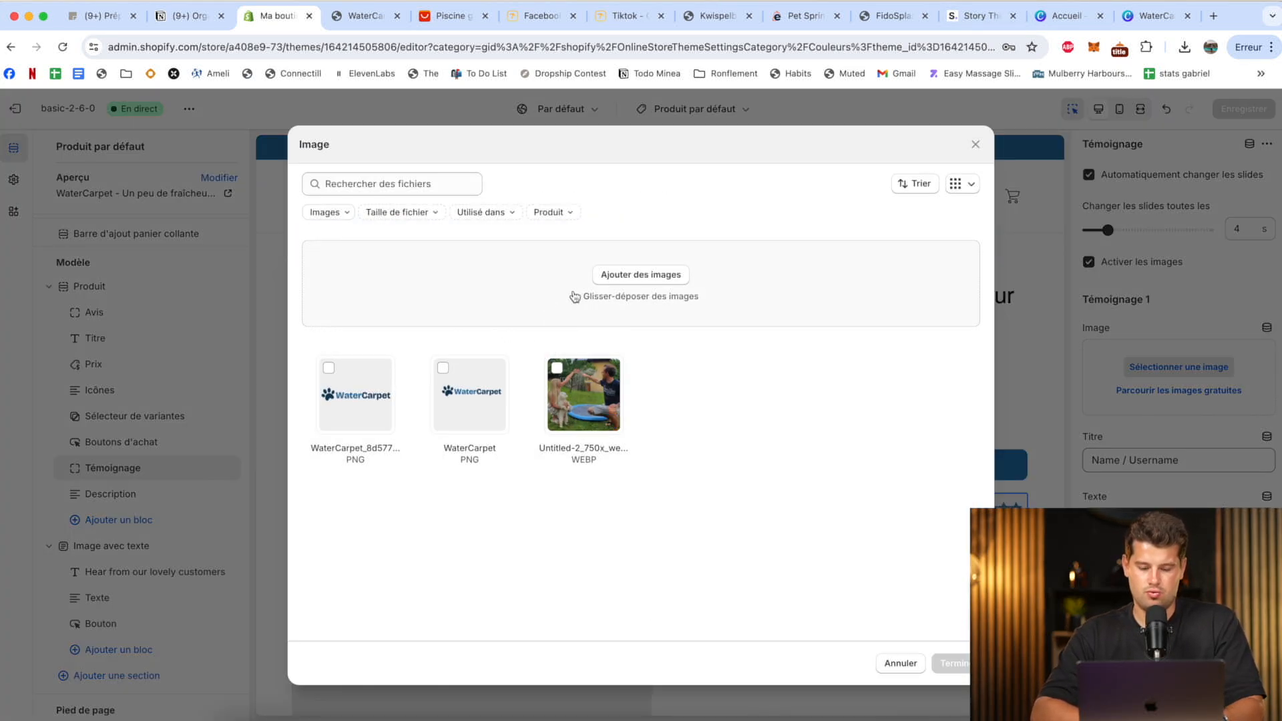
left_click(630, 274)
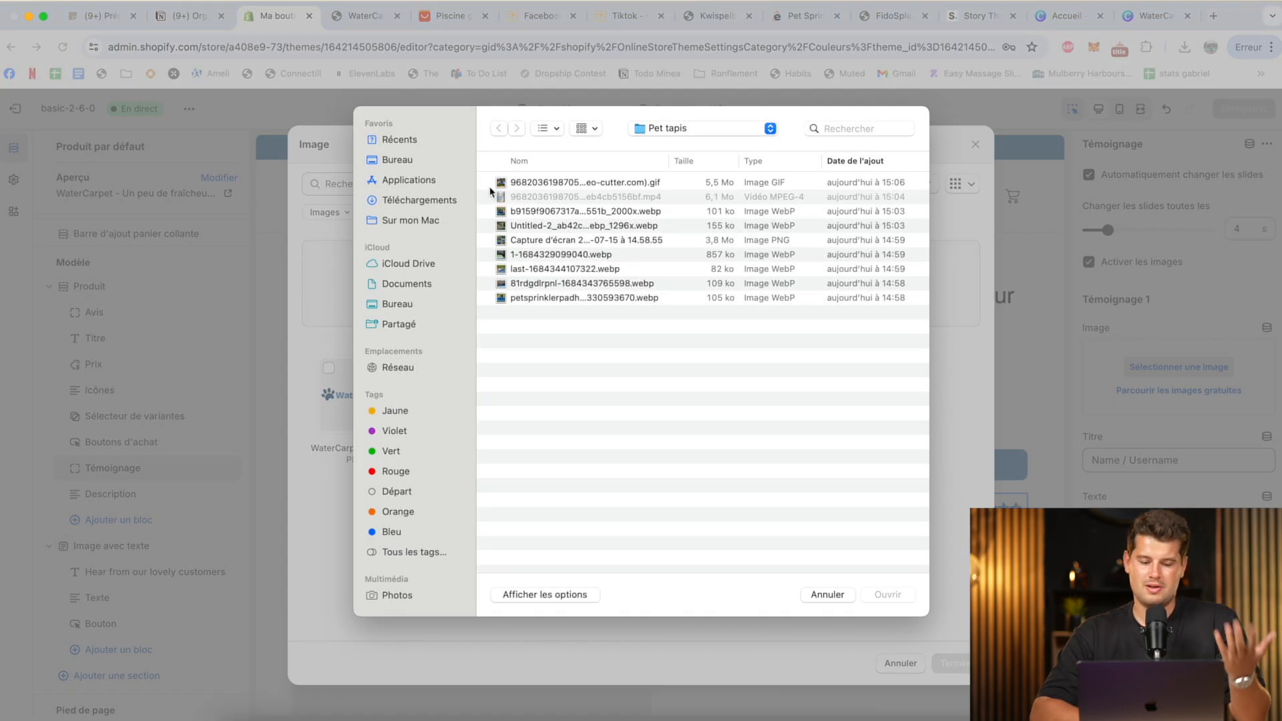
left_click(421, 200)
left_click(401, 161)
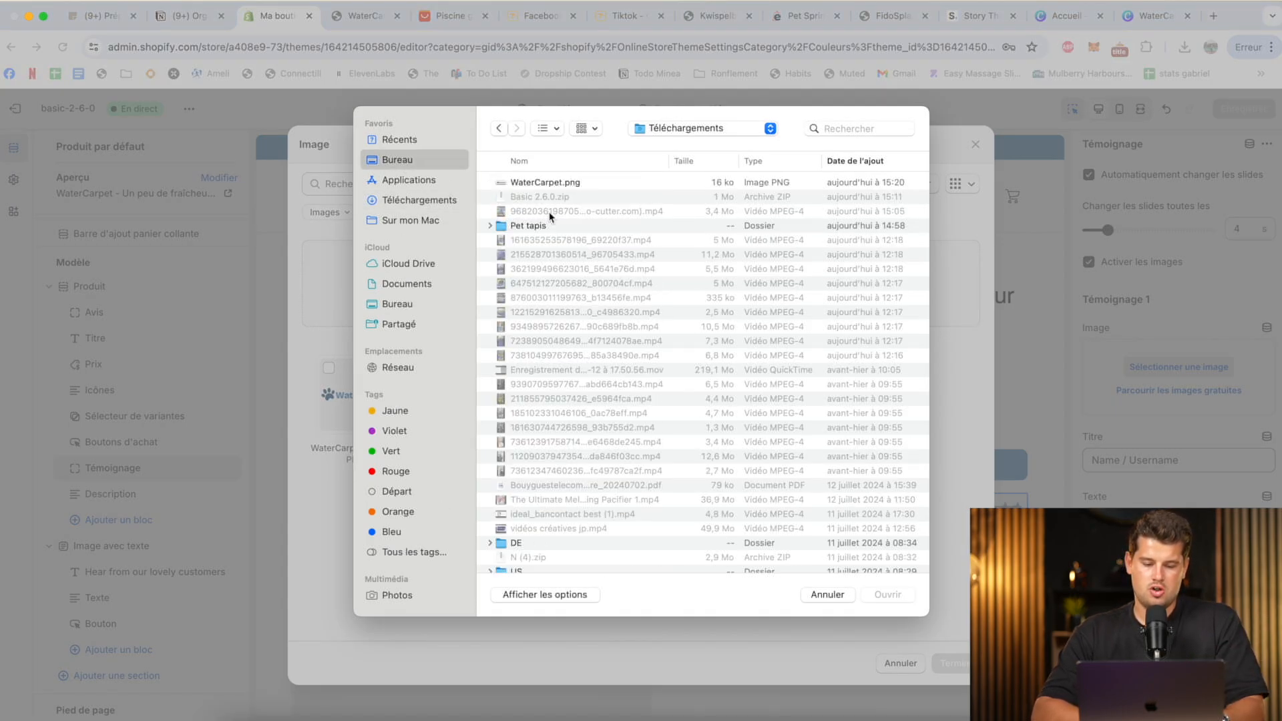
left_click(560, 183)
left_click(872, 590)
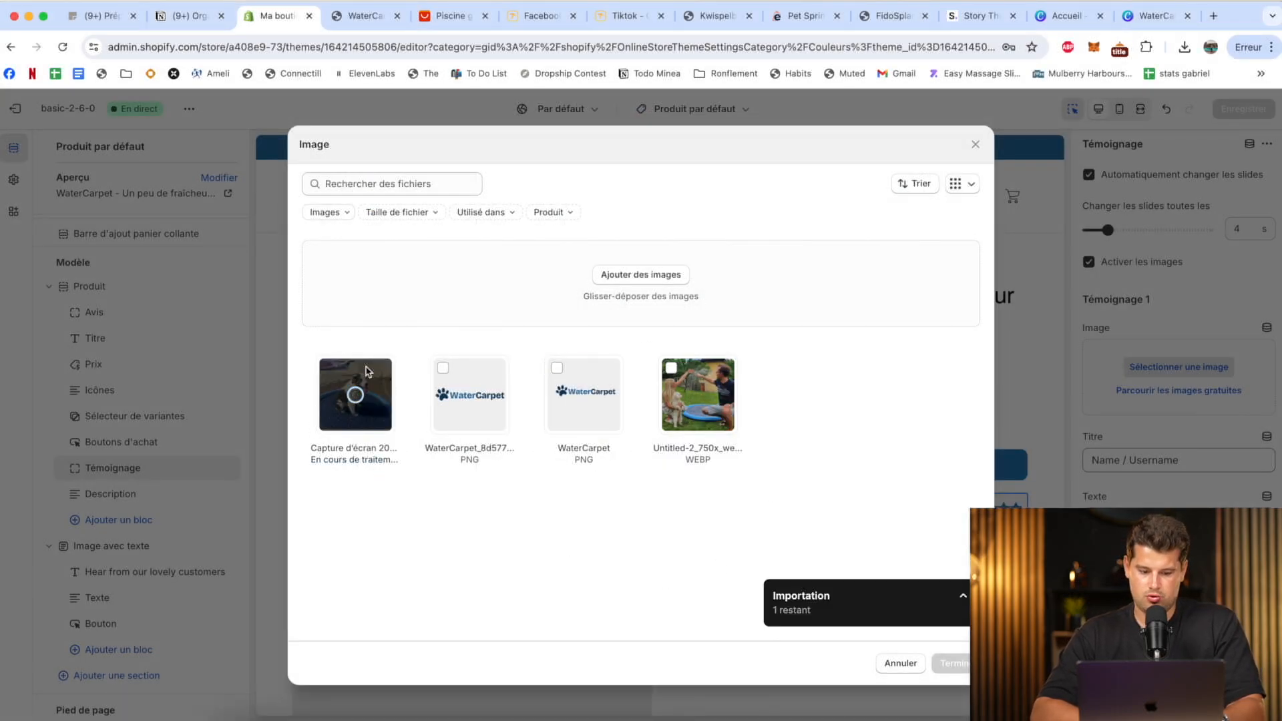
left_click(952, 663)
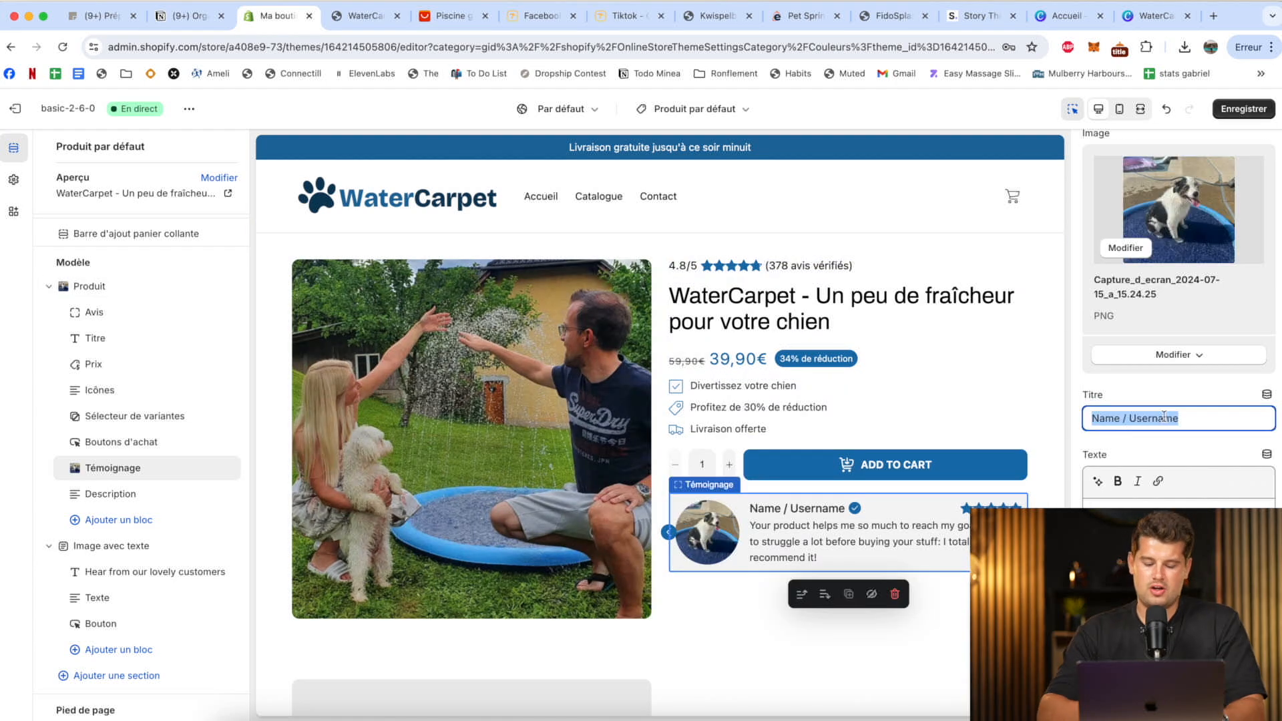
Title Témoignage 1 "Edgar, Malinois de 8 ans" and write a French review about Edgar enjoying his WaterCarpet and suffering less from August heat.
key("BackSpace")
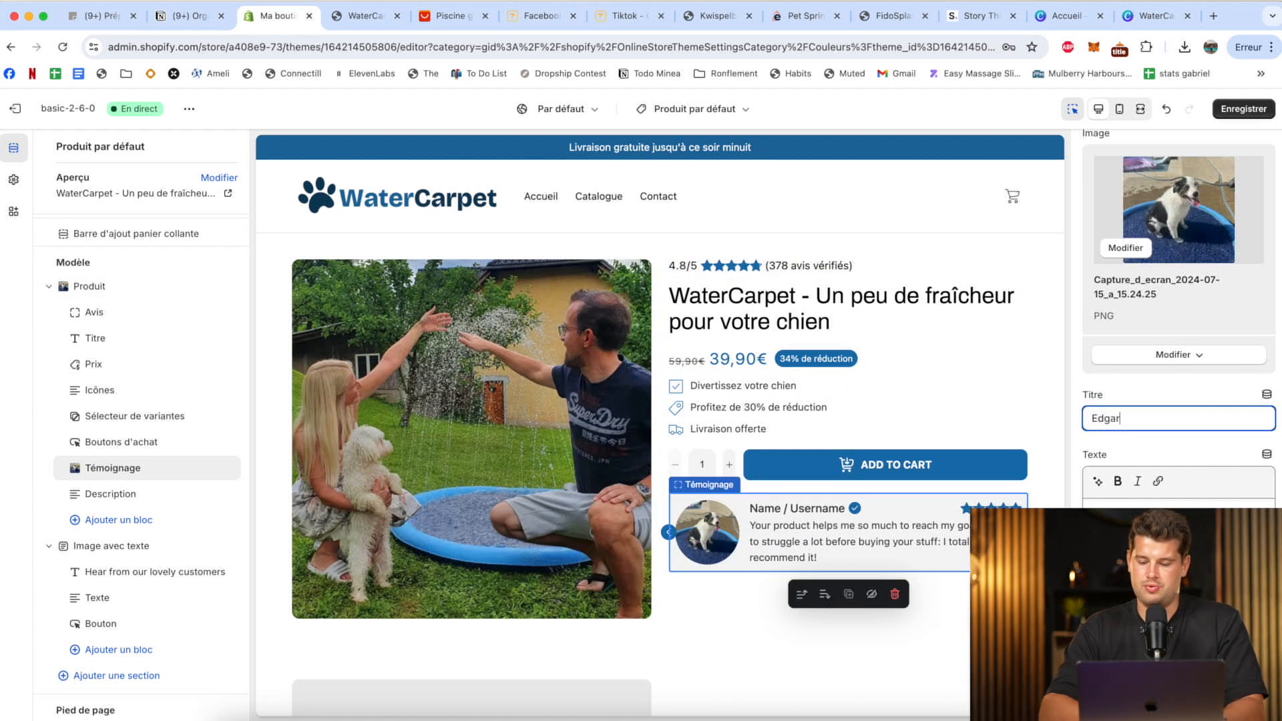
left_click(1151, 534)
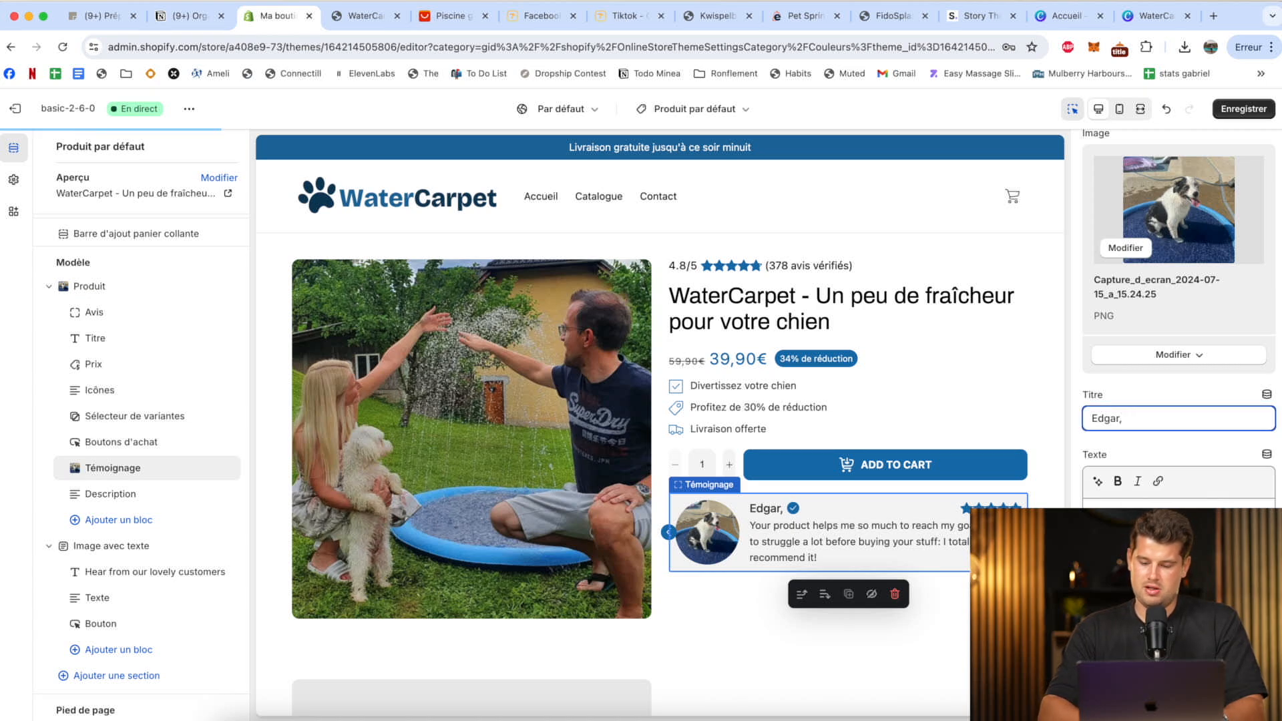
type("Mal")
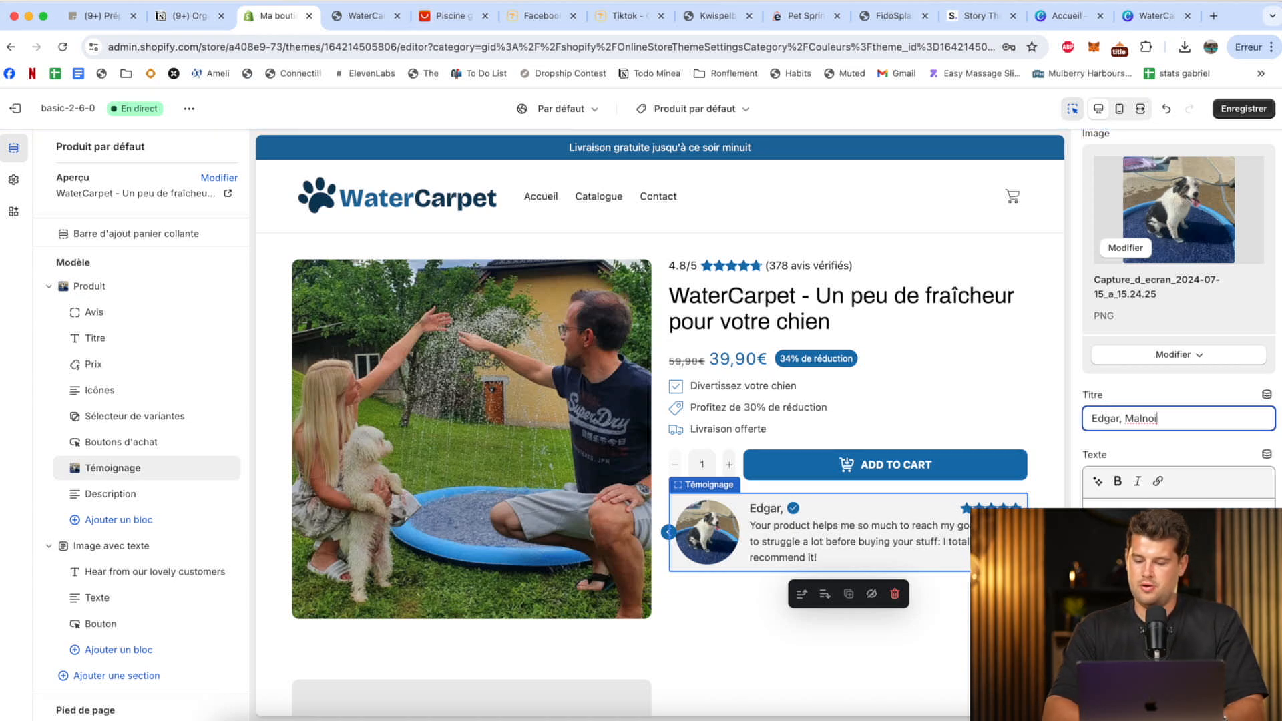
type("inois")
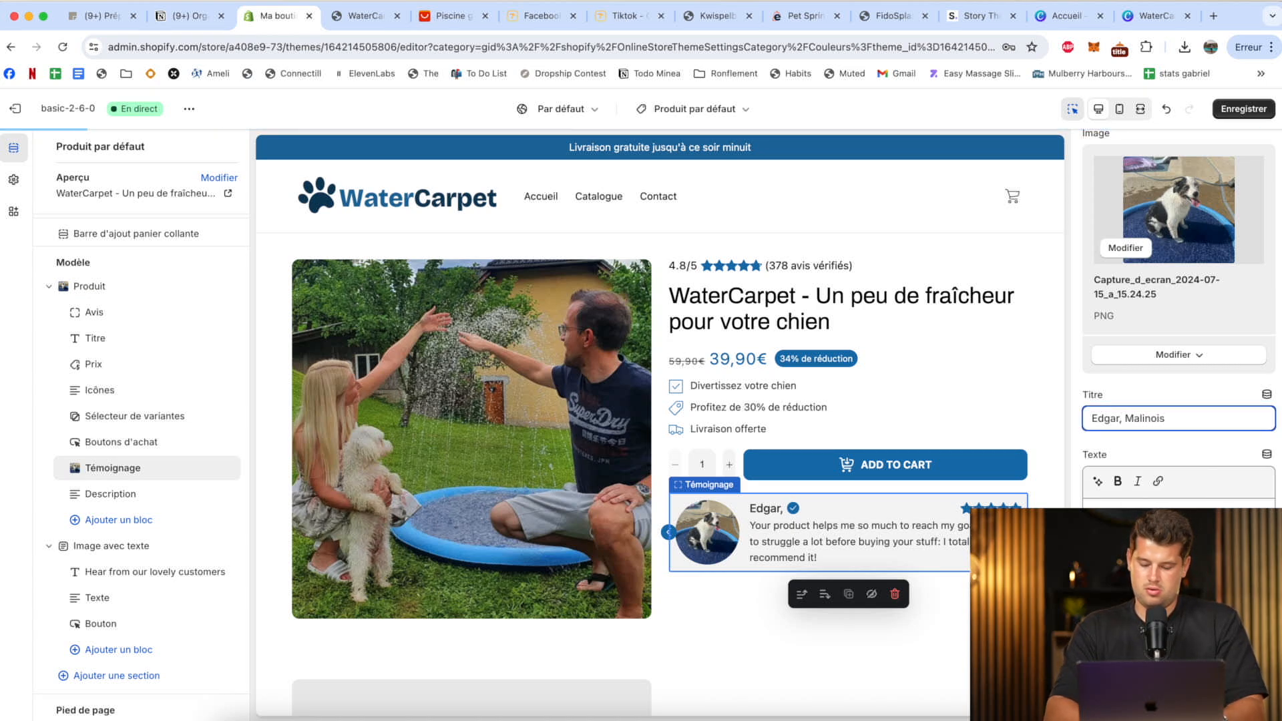
type(" de 8 ans")
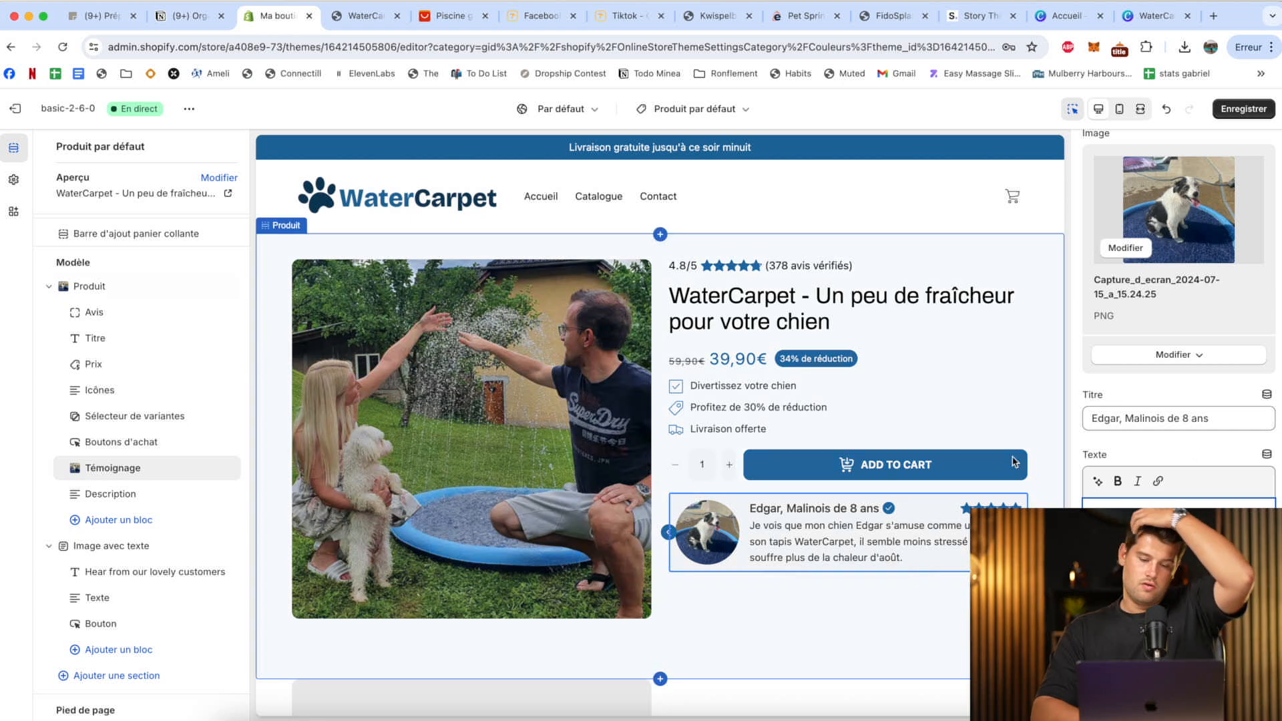
In the Icônes block, try the colour behind the icons and the Texte fill colour, restore both settings, and review the remaining icon options.
scroll(888, 339, "down", 1)
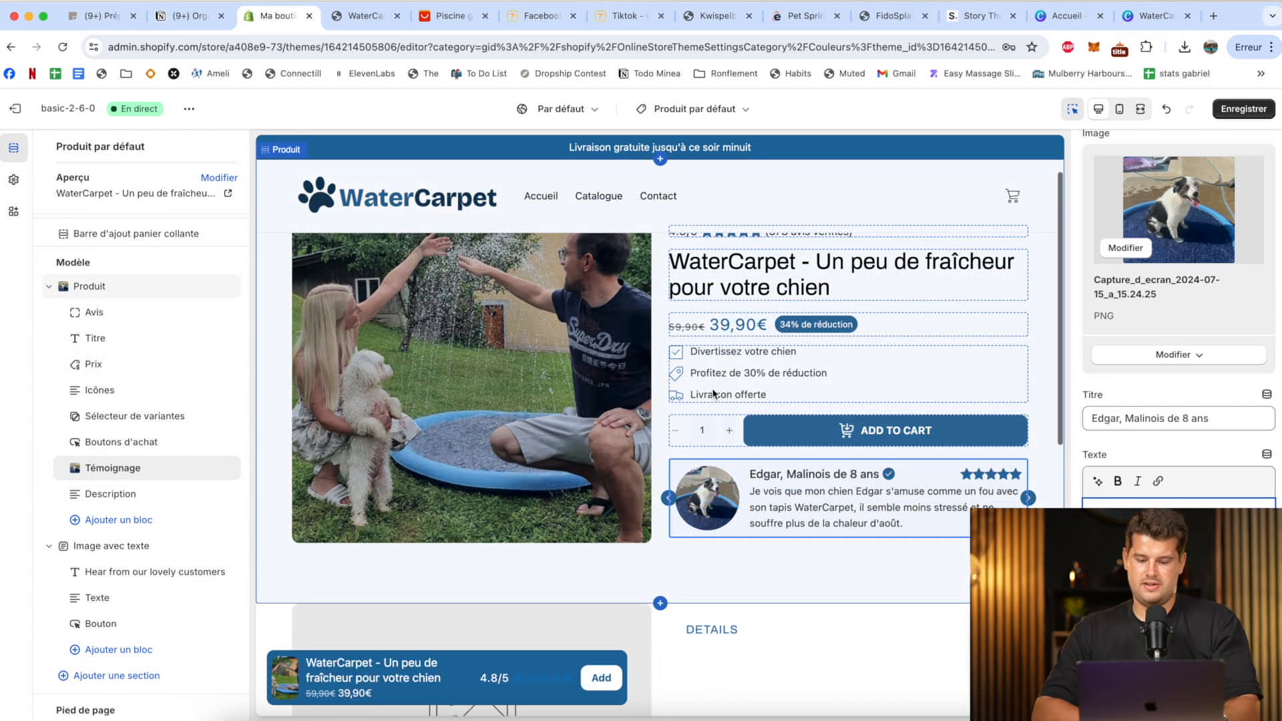
left_click(671, 361)
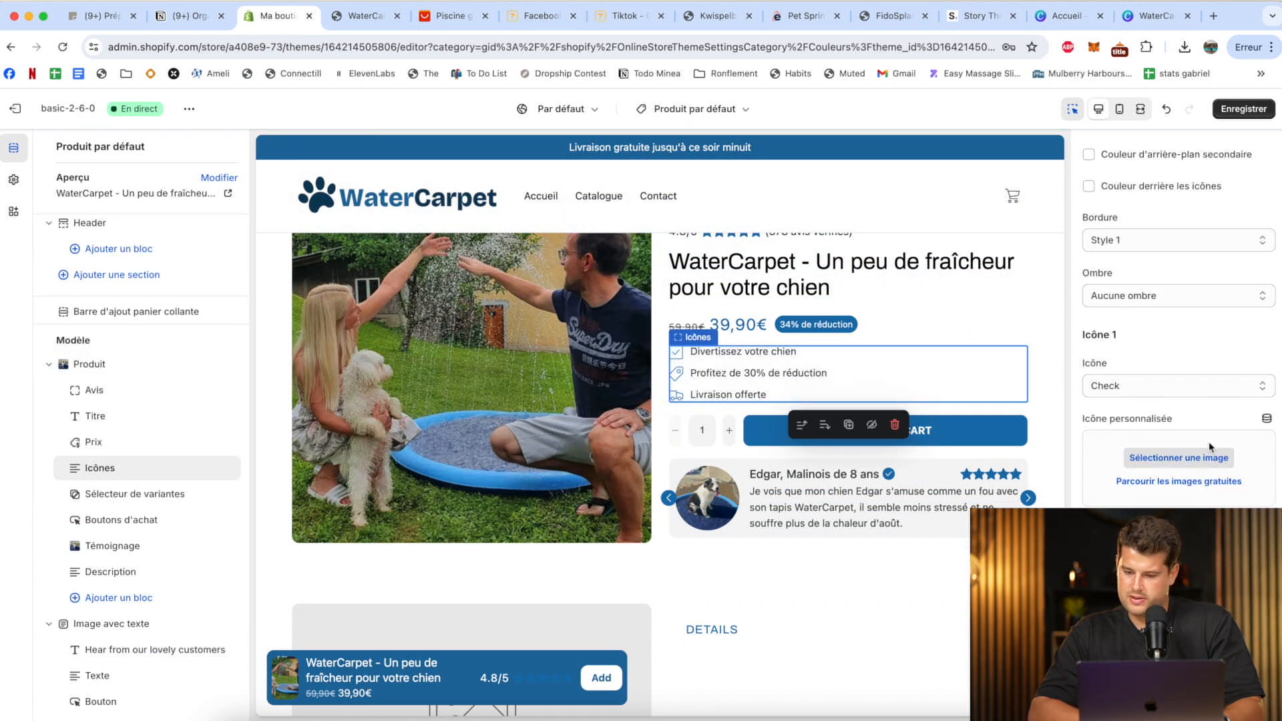
scroll(1210, 447, "up", 3)
scroll(1210, 447, "up", 2)
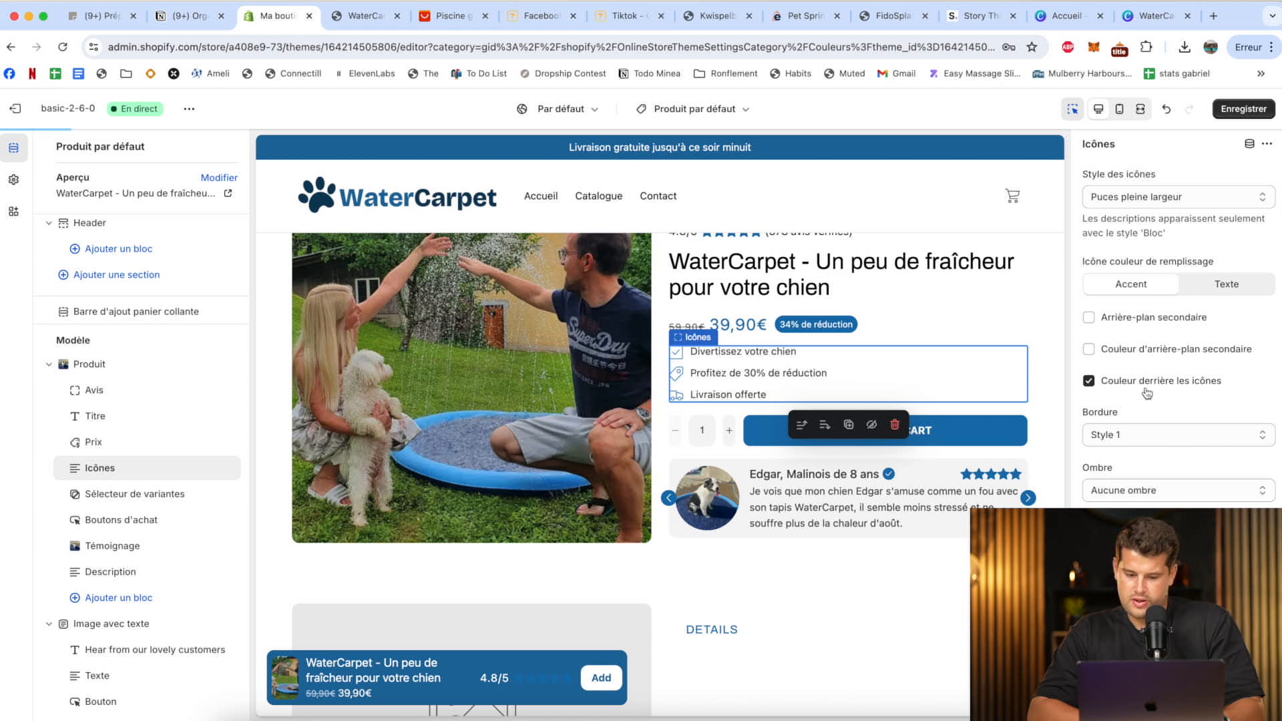
left_click(1144, 382)
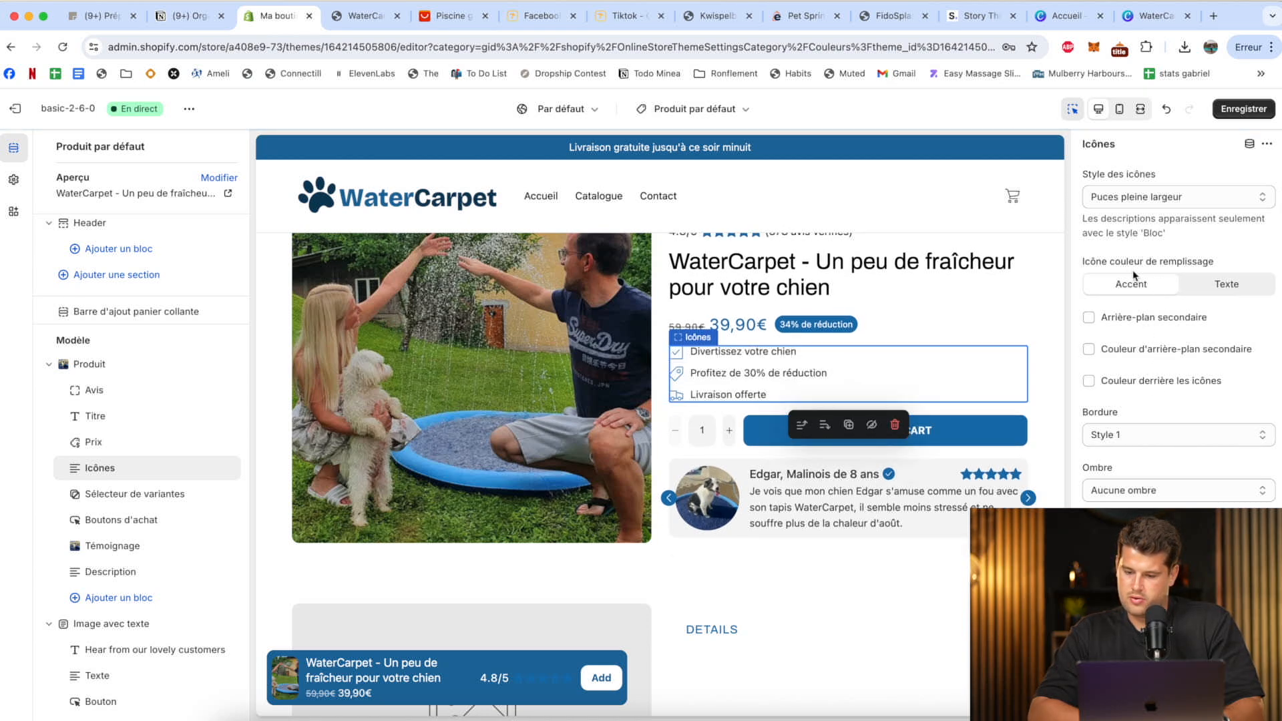
left_click(1210, 292)
left_click(1138, 285)
scroll(1145, 287, "down", 3)
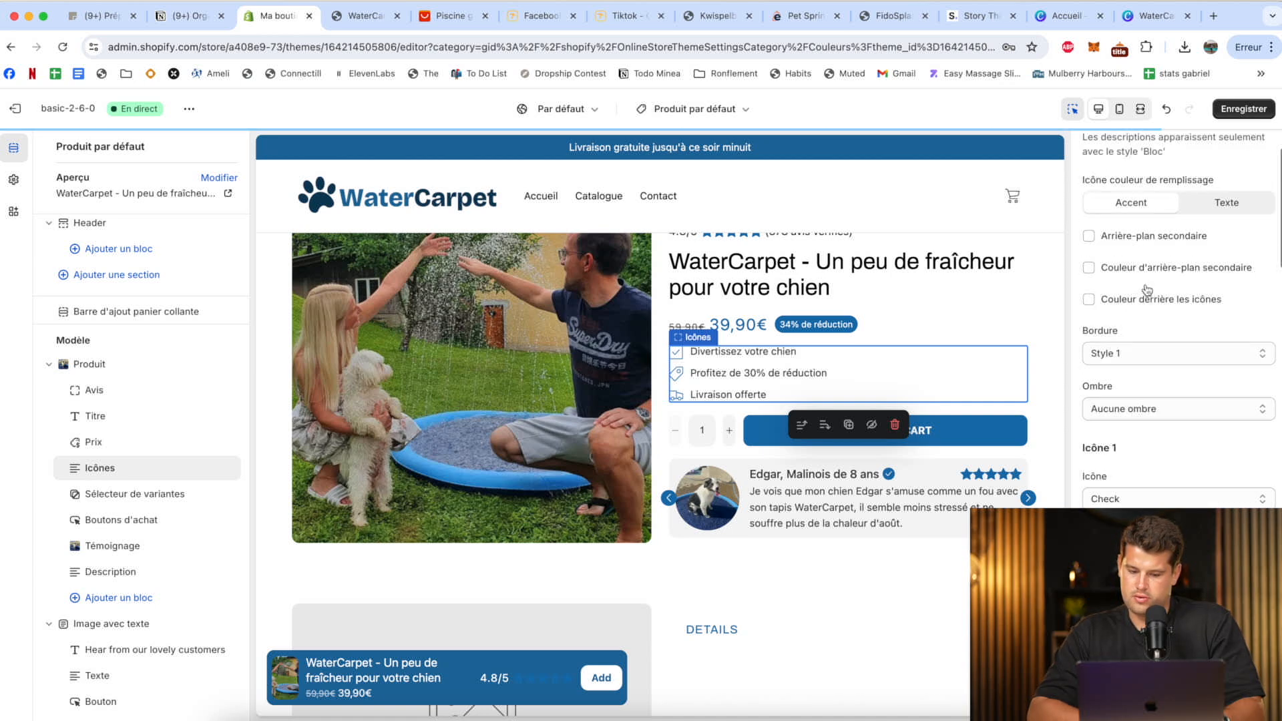
scroll(1146, 289, "down", 10)
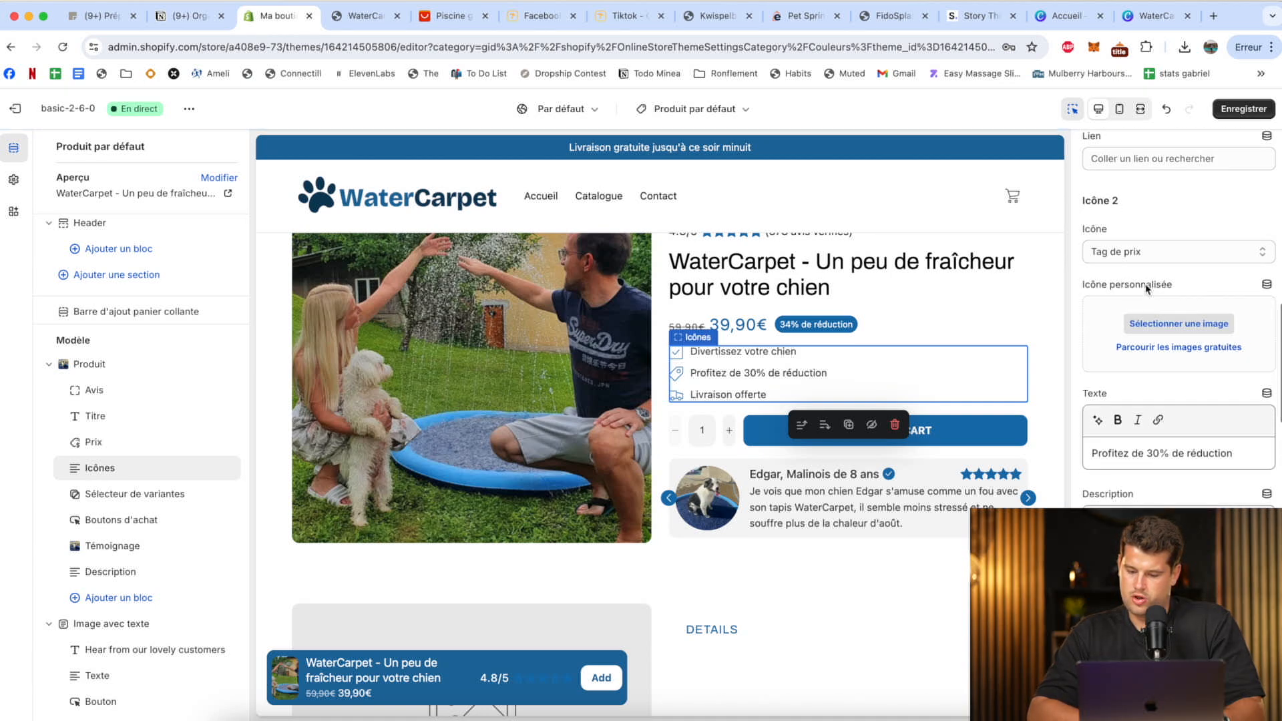
scroll(1146, 289, "down", 5)
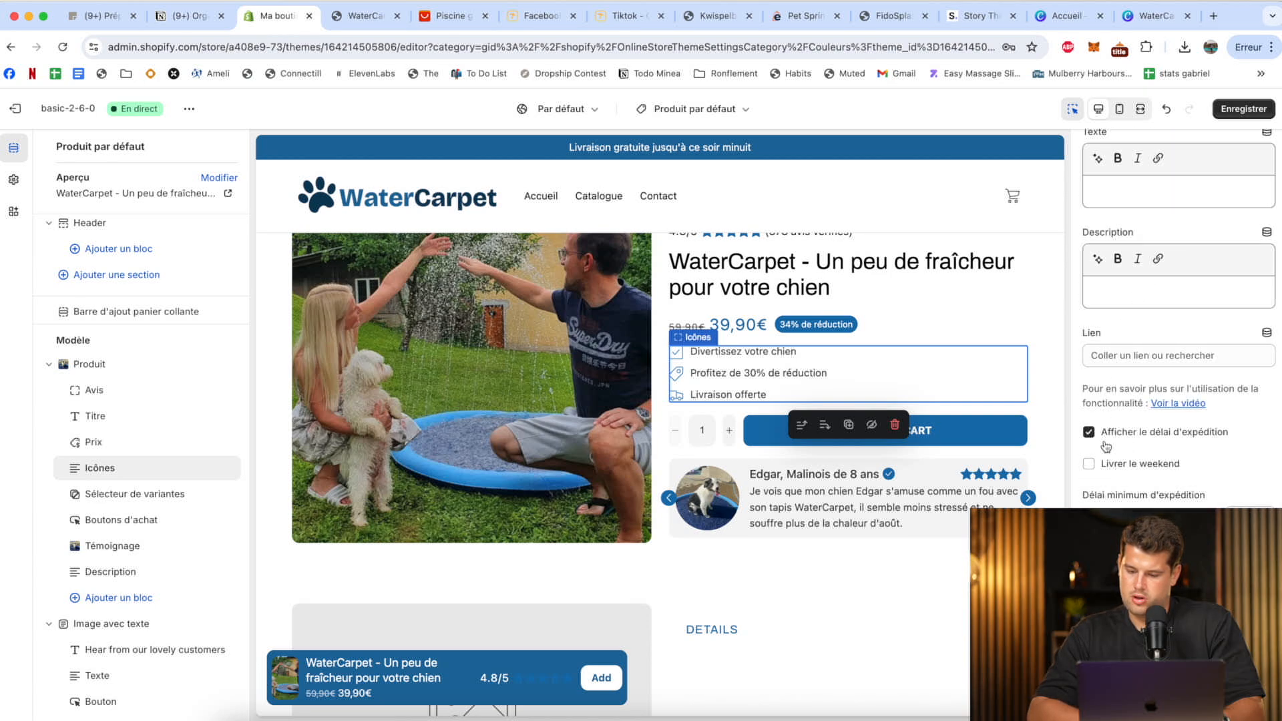
scroll(1162, 460, "up", 3)
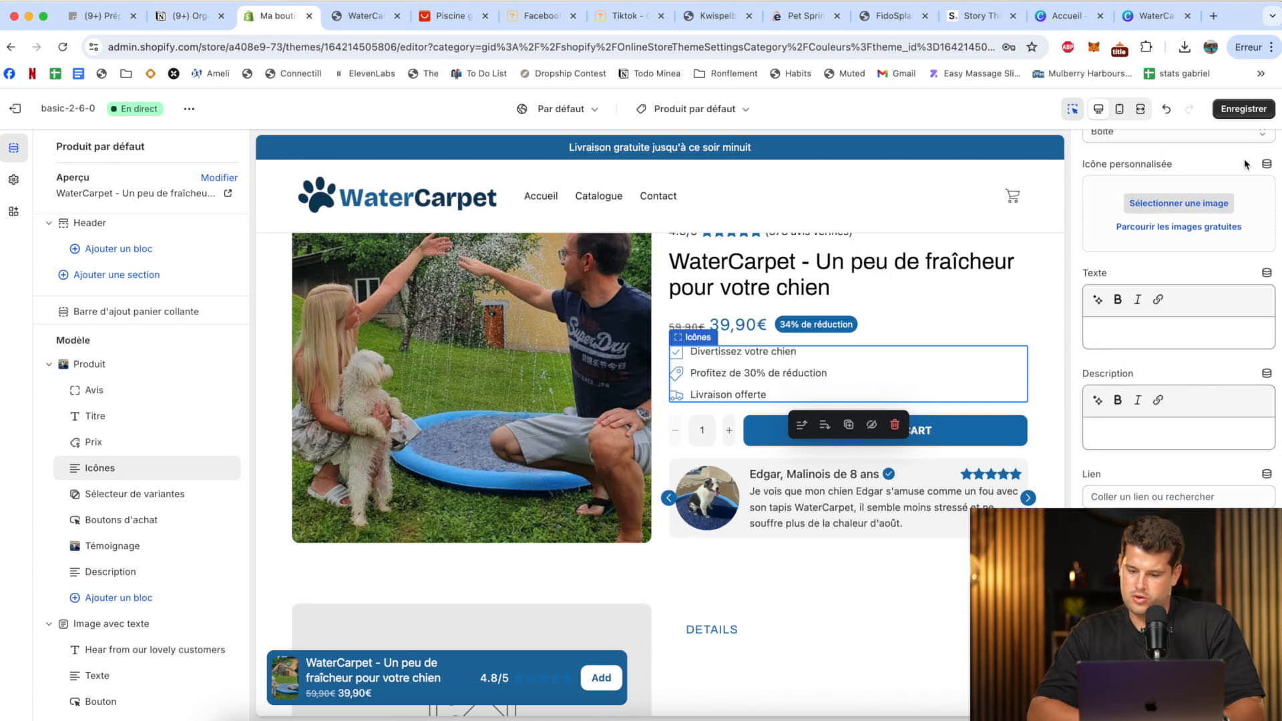
Save the theme and add the petsprinklerpadhero2 WebP file from the Pet tapis folder as the image of the Image avec texte section.
left_click(1245, 115)
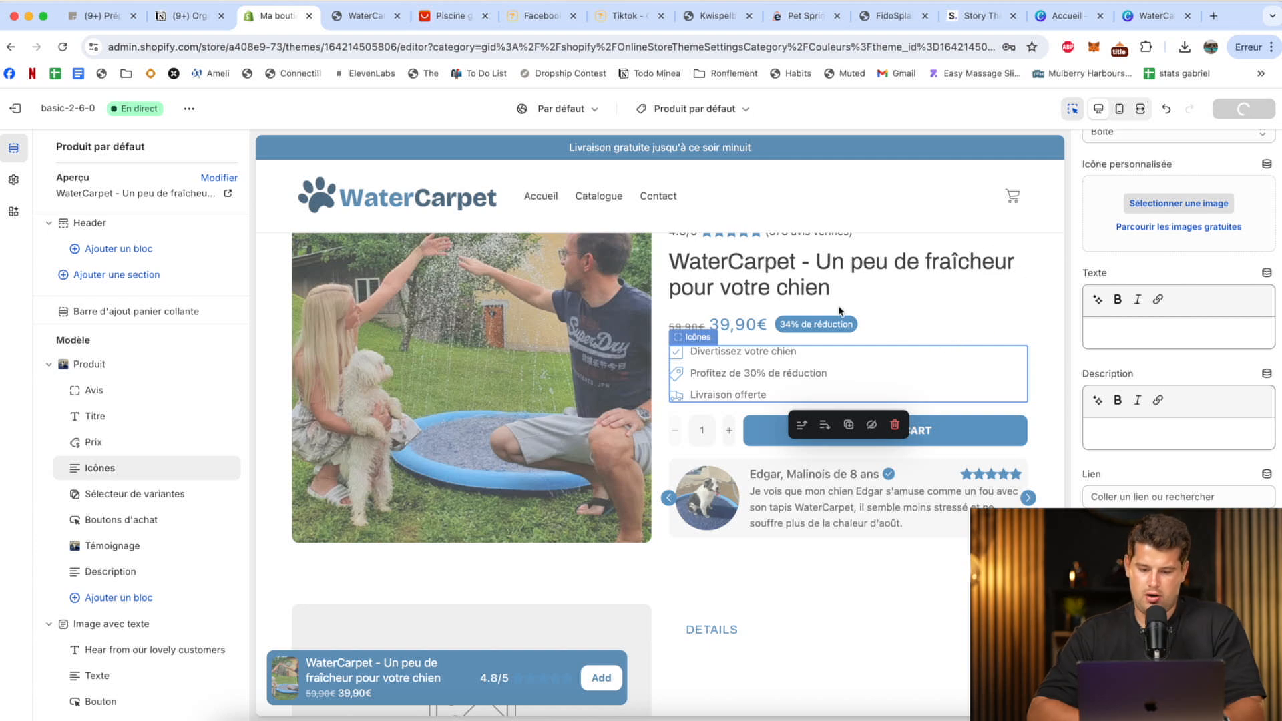
scroll(840, 311, "down", 5)
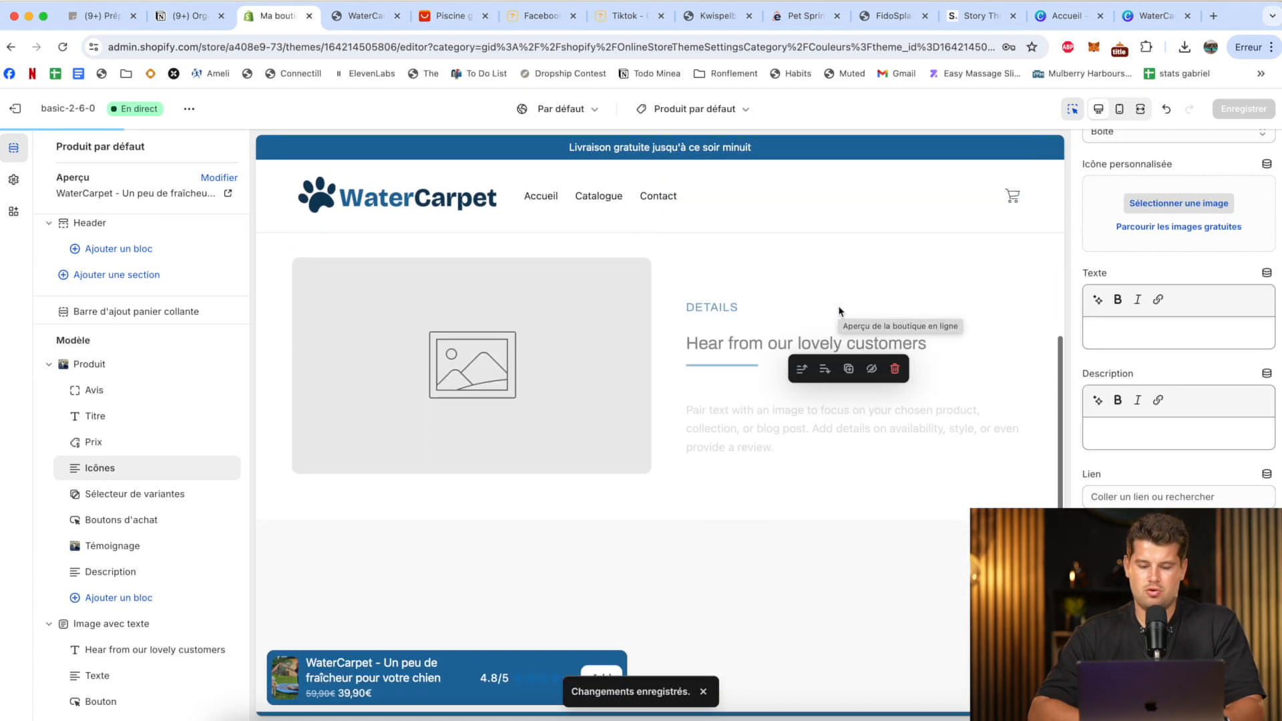
scroll(601, 348, "up", 4)
scroll(635, 494, "down", 3)
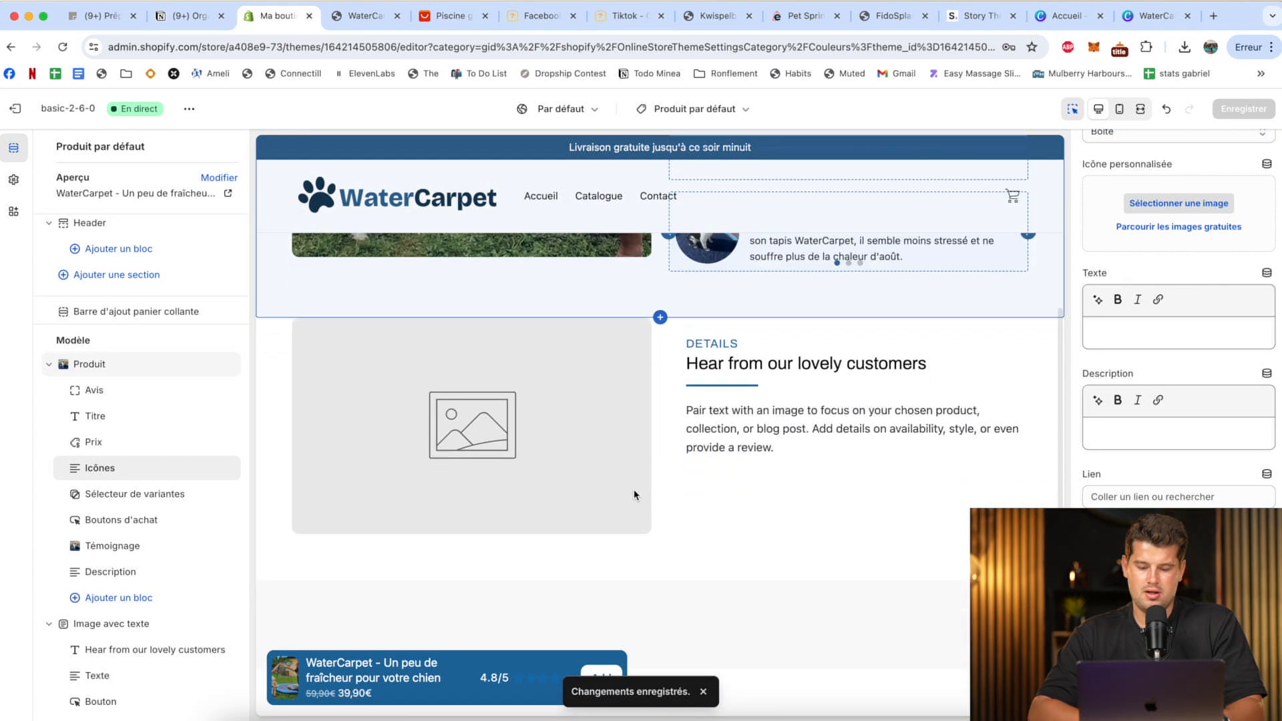
left_click(474, 372)
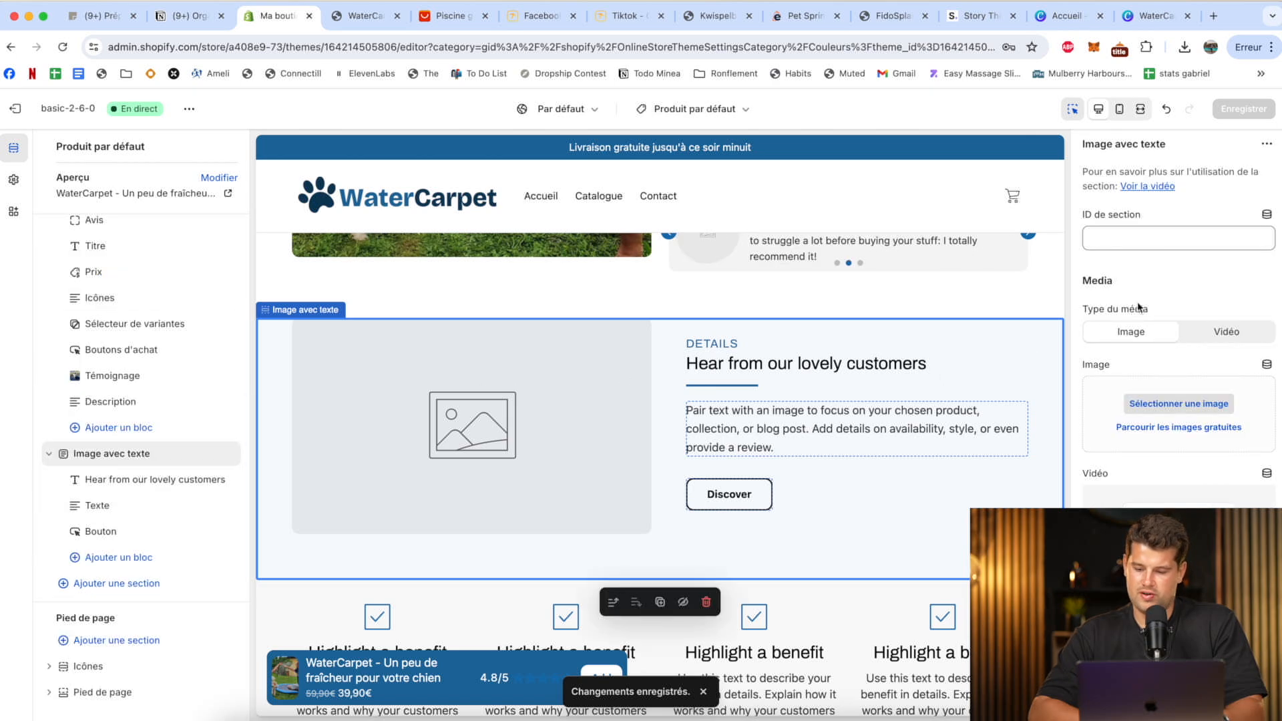
left_click(1166, 401)
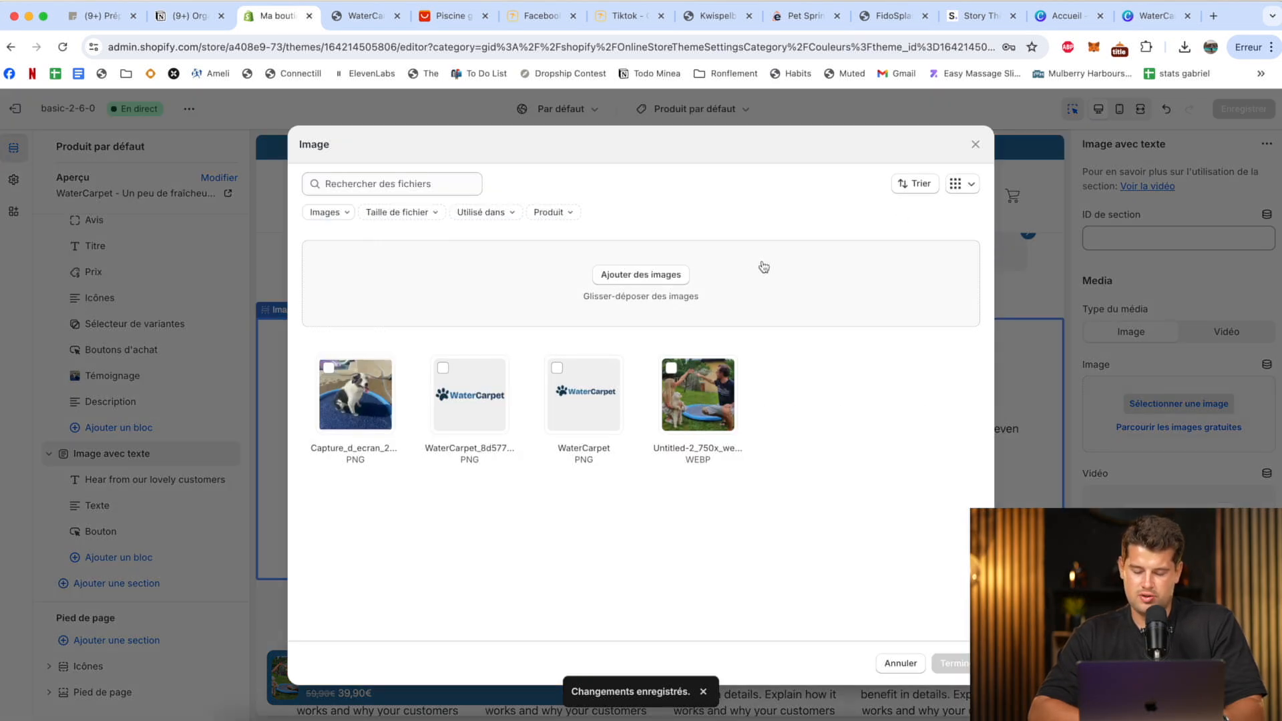
key("ctrl+Up")
left_click(924, 152)
left_click(701, 294)
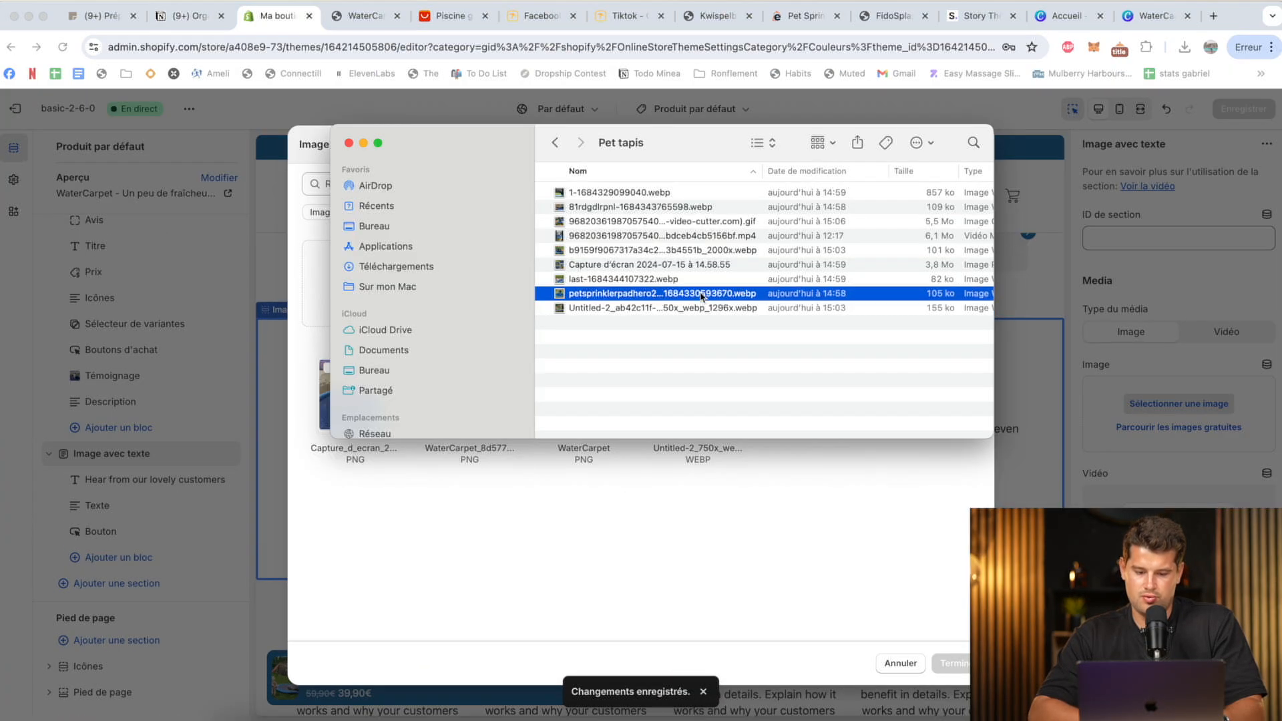
key("space")
key("space")
left_click_drag(639, 301, 290, 288)
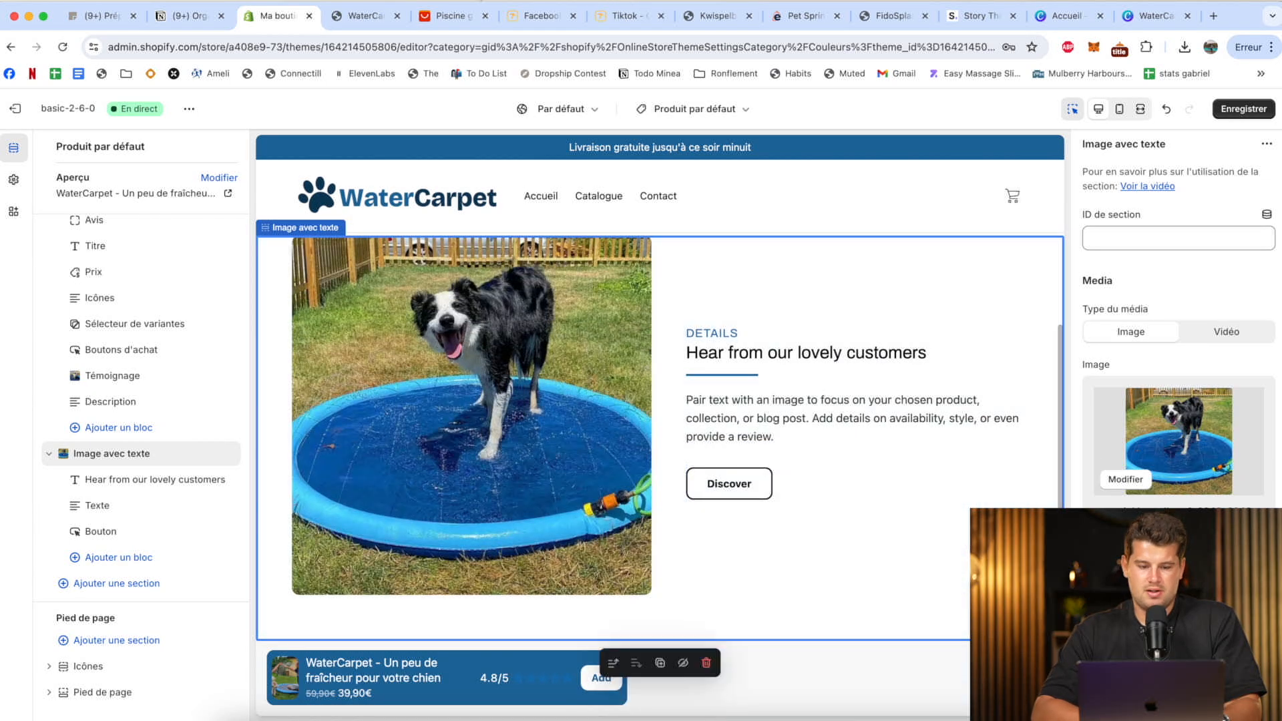
On the FidoSplash competitor page, find the "Built To Endure TONS Of Ruff-Housing!" section and copy its paragraph about non-slip, rip resistant vinyl.
left_click(889, 21)
left_click(847, 127)
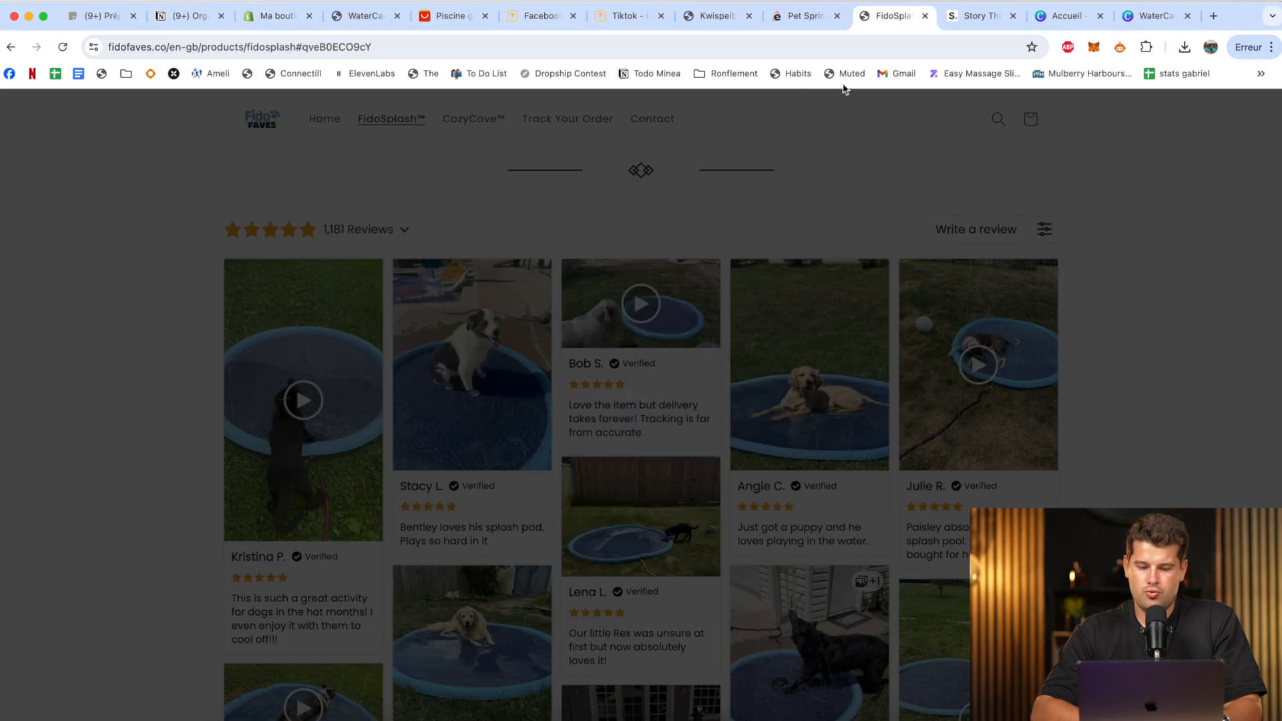
scroll(857, 295, "up", 15)
scroll(858, 296, "up", 10)
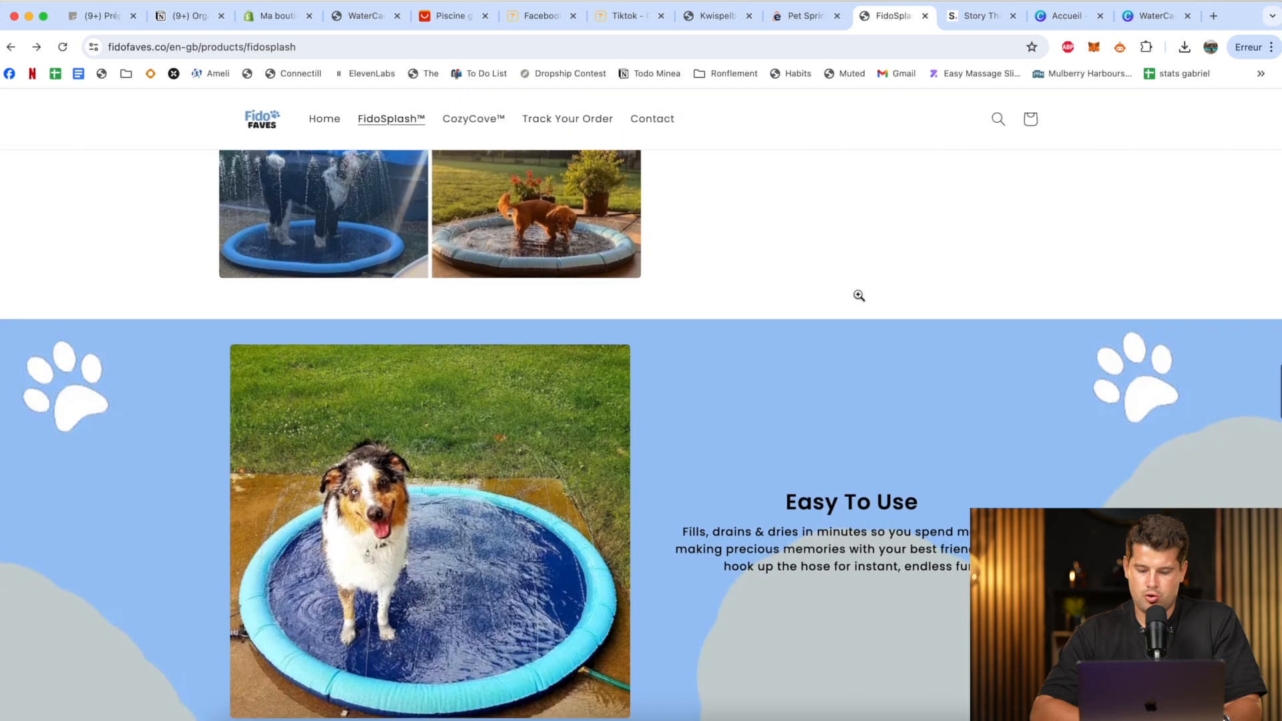
scroll(858, 296, "down", 5)
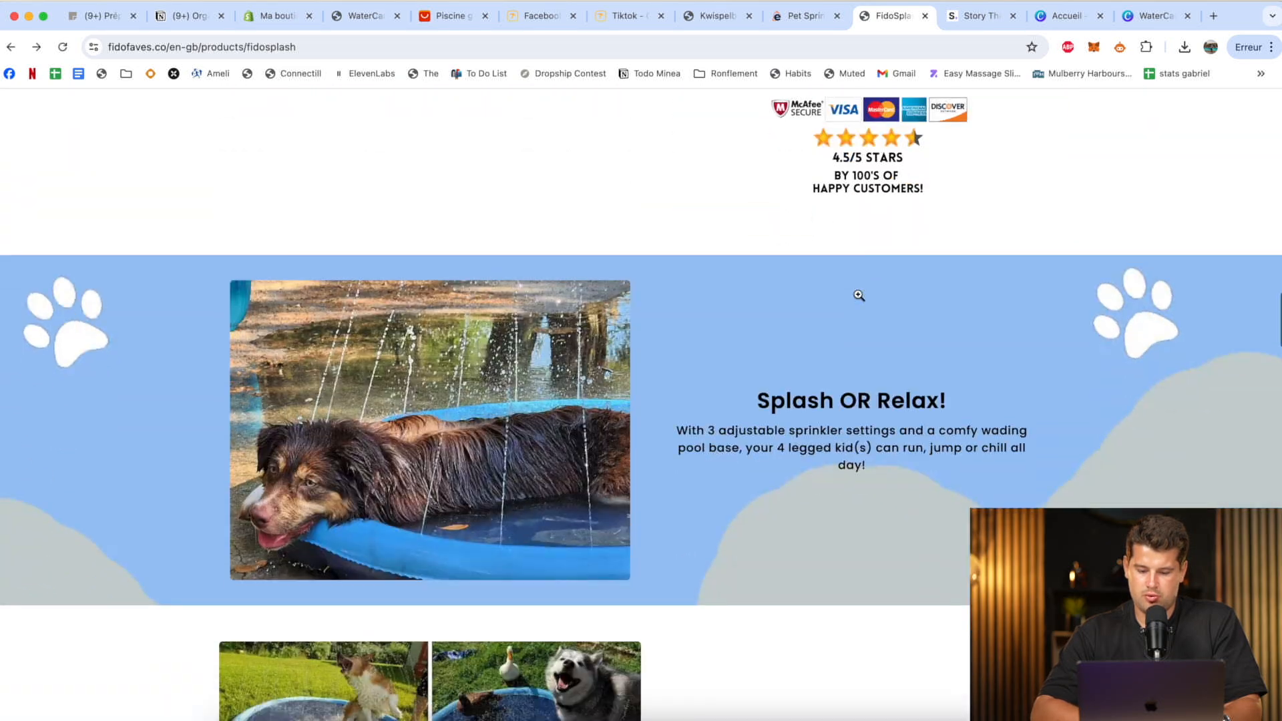
scroll(859, 296, "up", 5)
scroll(859, 295, "down", 8)
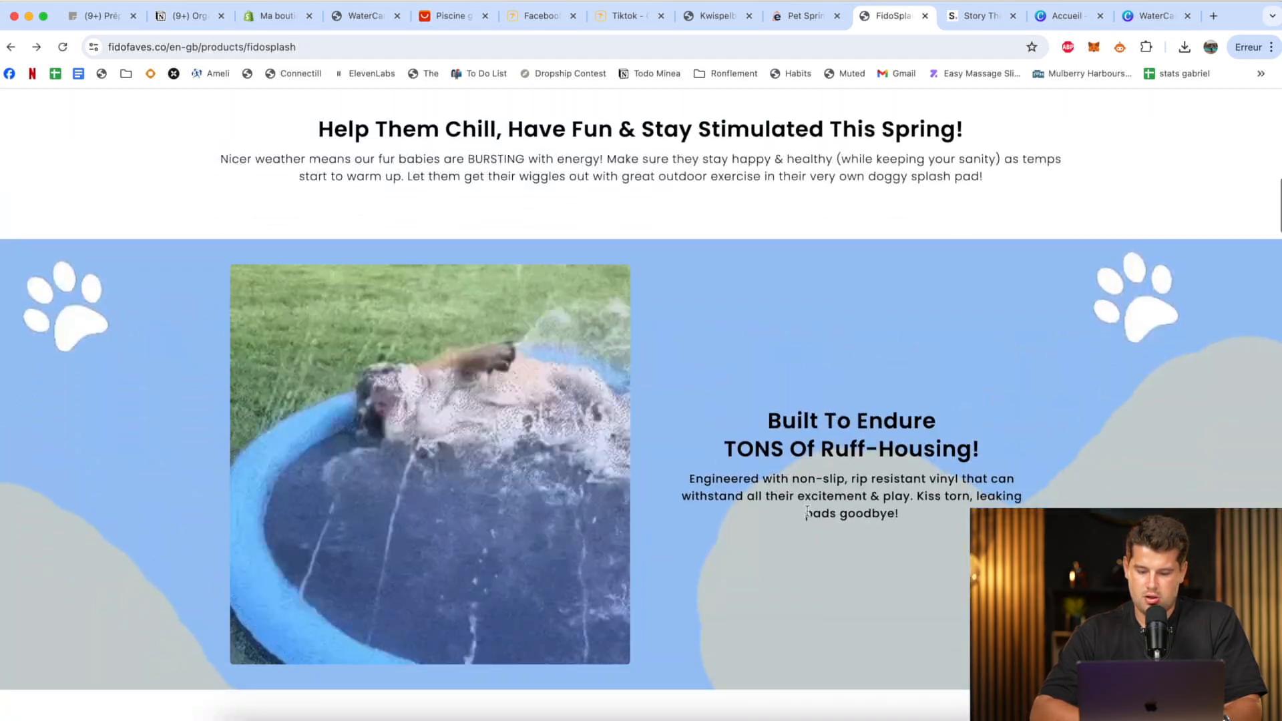
triple_click(820, 490)
key("super+c")
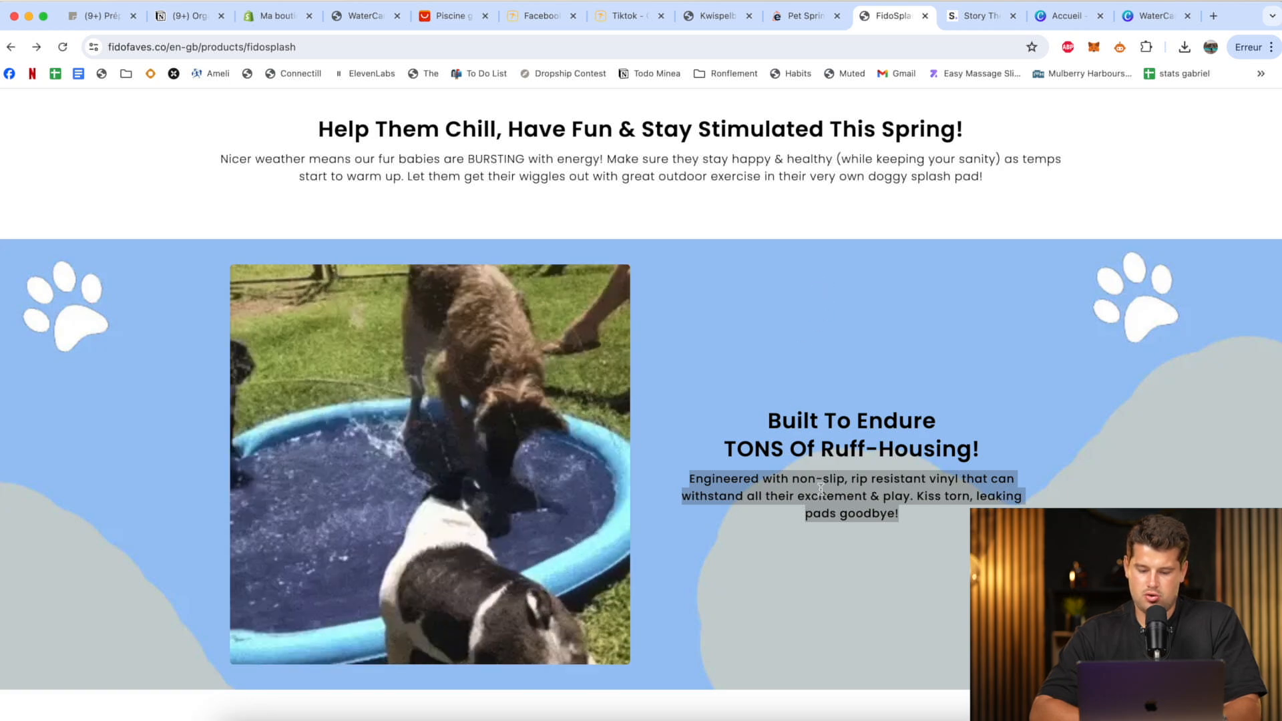
Open DeepL, translate the copied vinyl paragraph from English into French, and copy the translation.
key("super+t")
type("deepl.com")
key("Return")
left_click(303, 354)
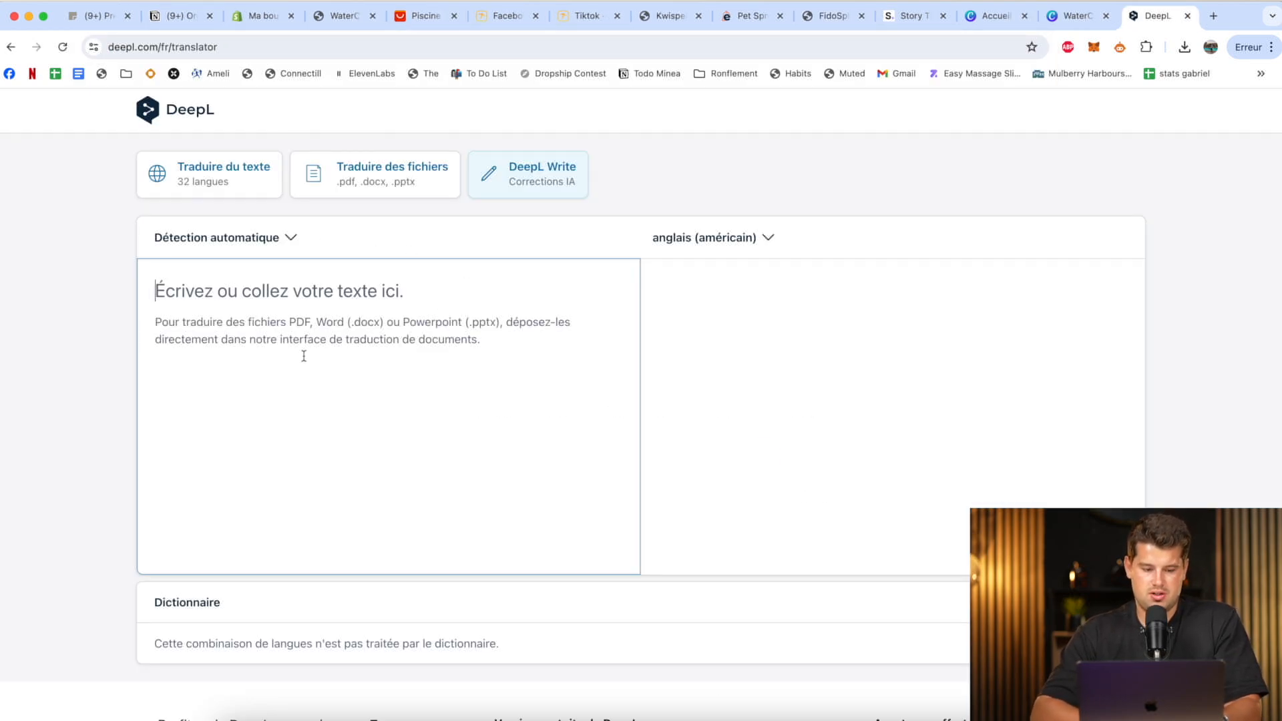
key("super+v")
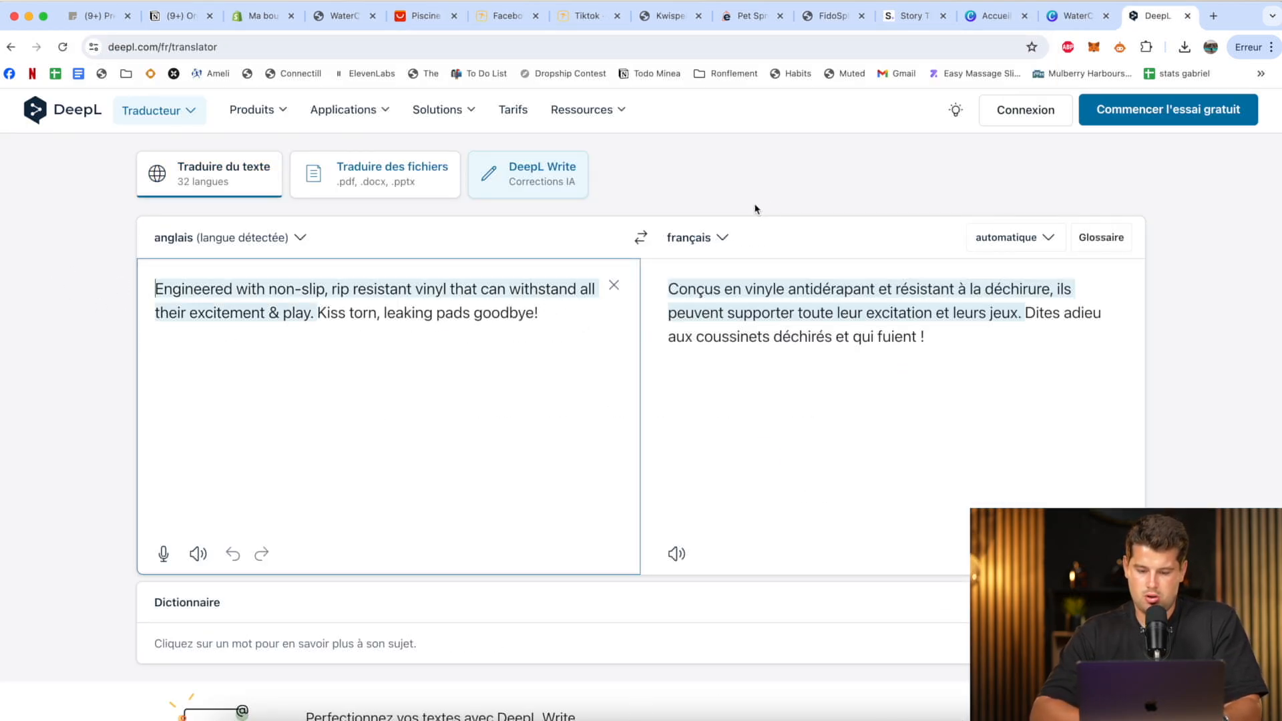
left_click(972, 383)
left_click_drag(971, 383, 641, 326)
key("super+c")
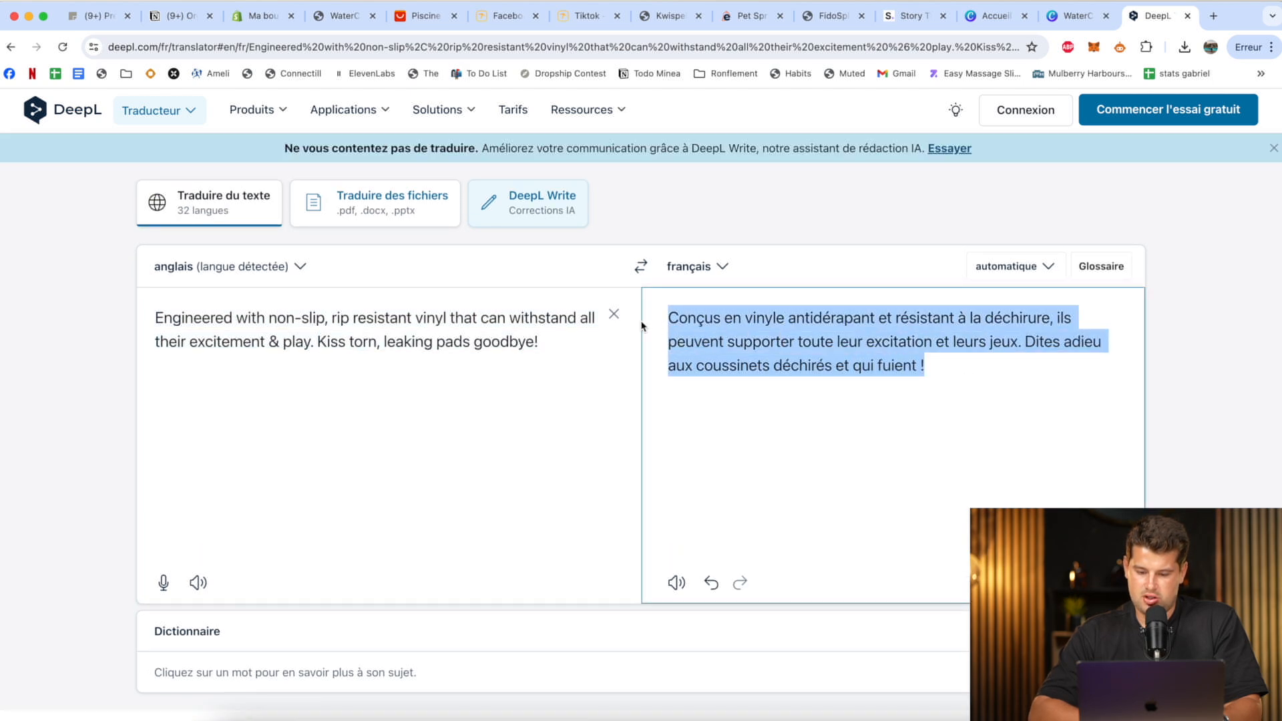
Back in the Shopify theme editor, replace the description of the Image avec texte section's Texte block with the copied French translation.
left_click(262, 16)
scroll(1210, 410, "down", 5)
scroll(1210, 410, "down", 12)
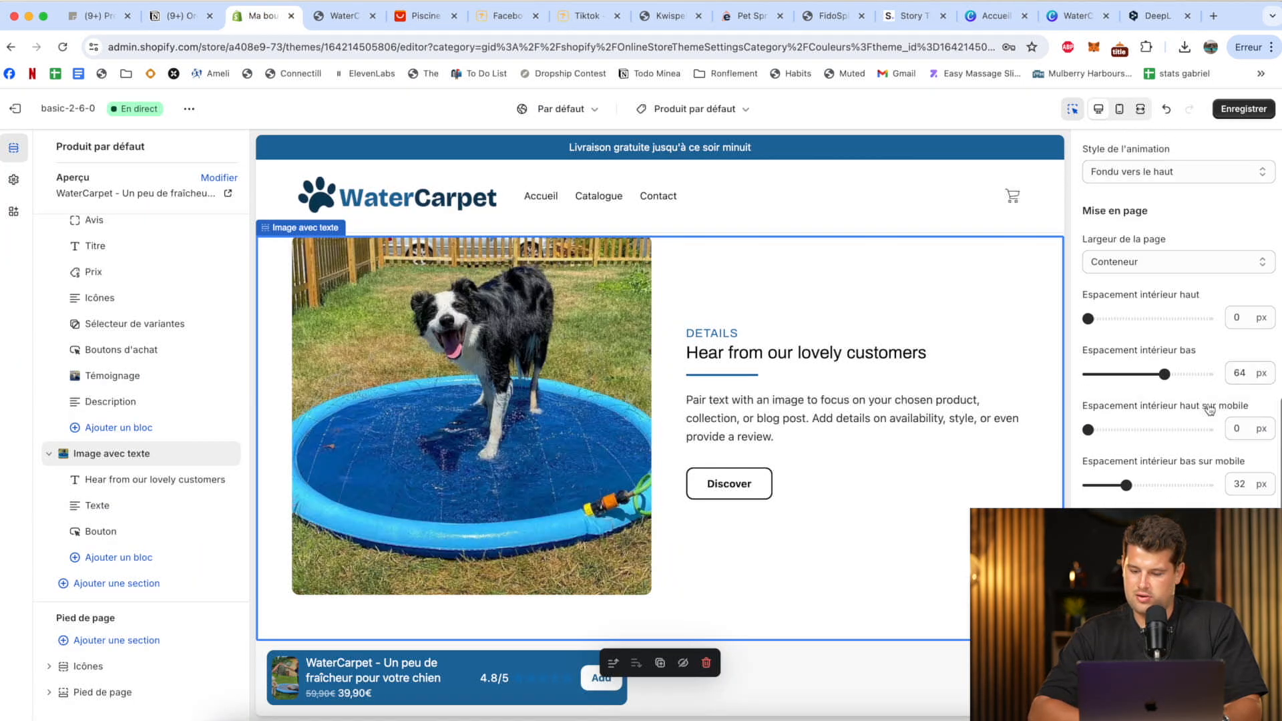
scroll(1209, 409, "up", 16)
left_click(120, 509)
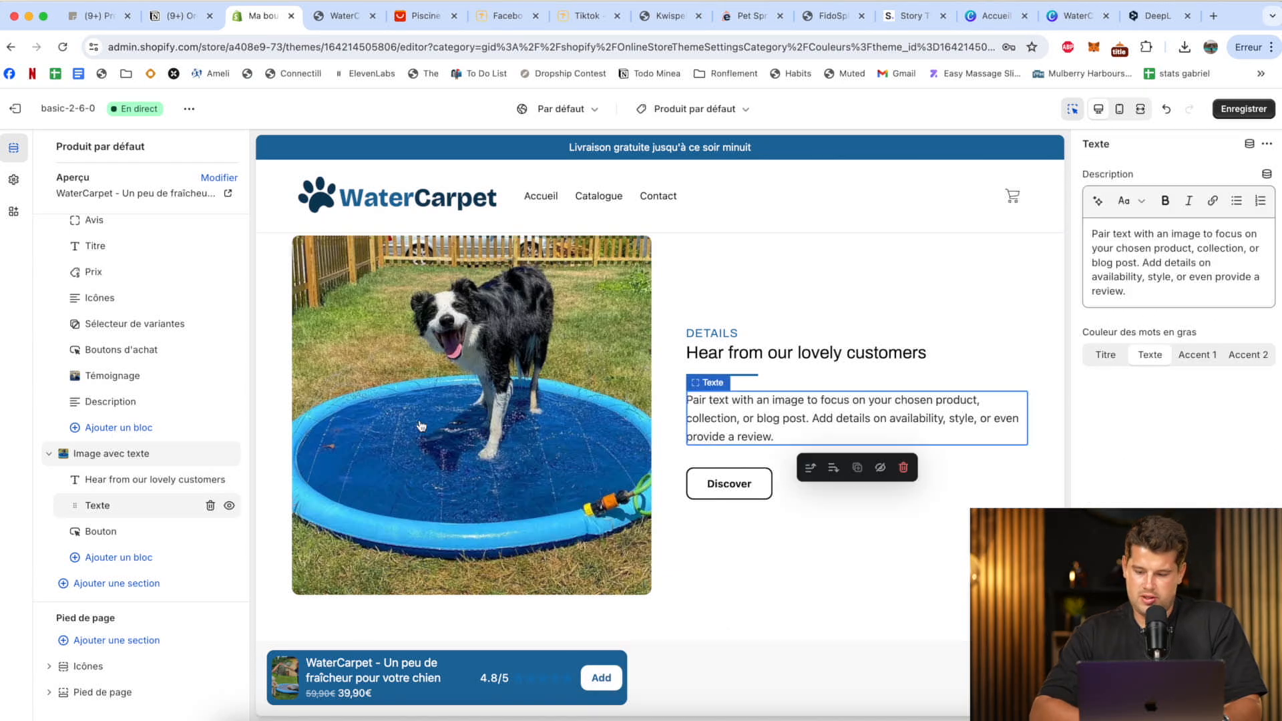
left_click(1093, 249)
key("super+v")
key("super+a")
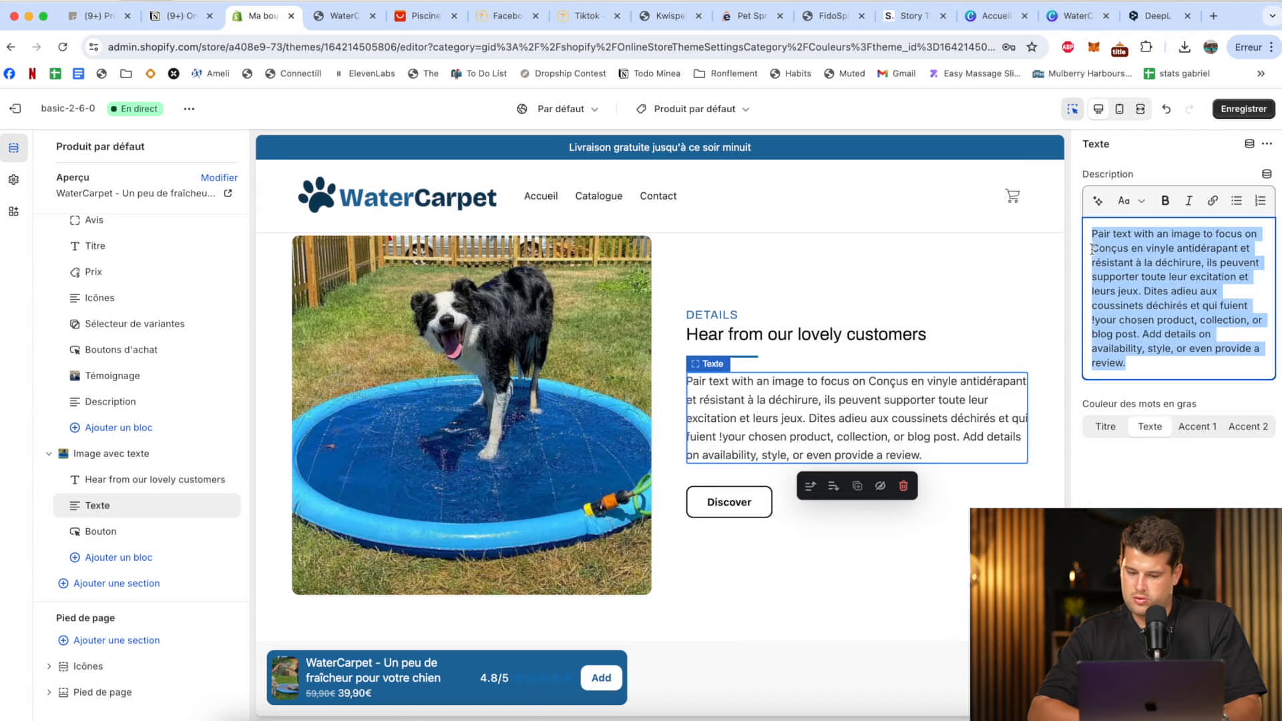
key("super+v")
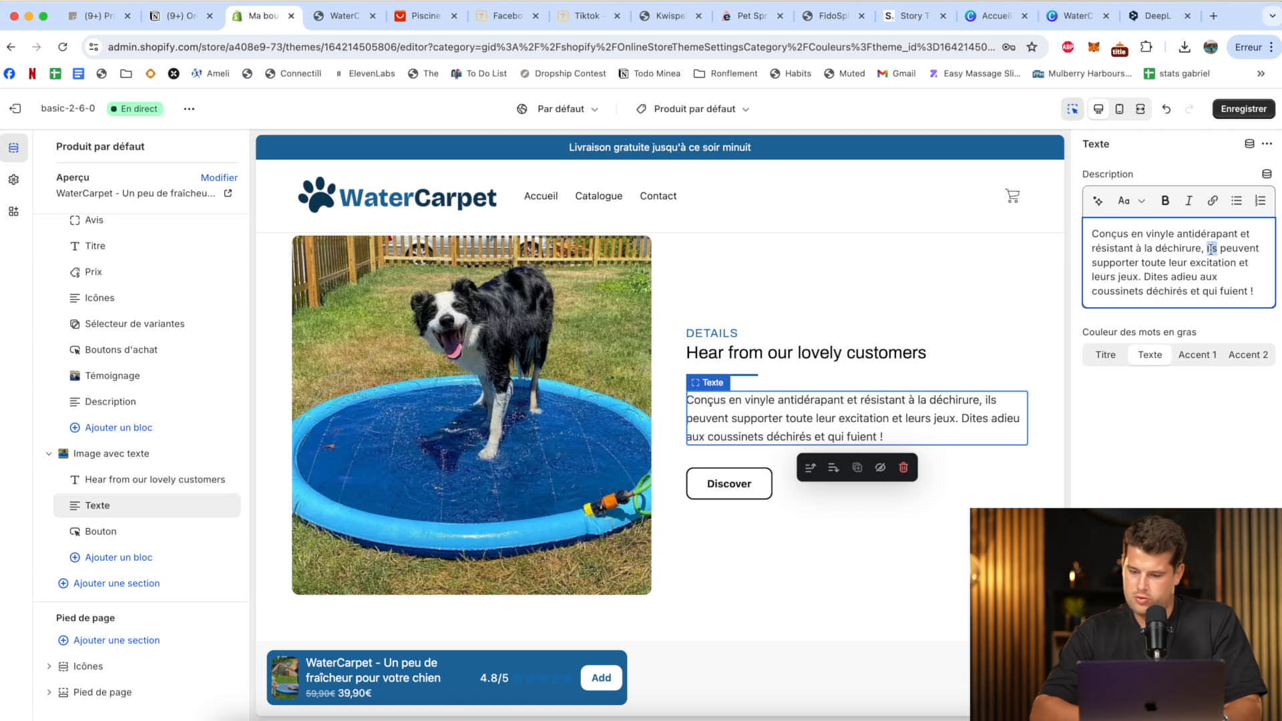
Reword the description to "nos tapis peuvent supporter l'excitation et les bêtises de votre chien" and replace "coussinets" with "bouées".
type("s tapis")
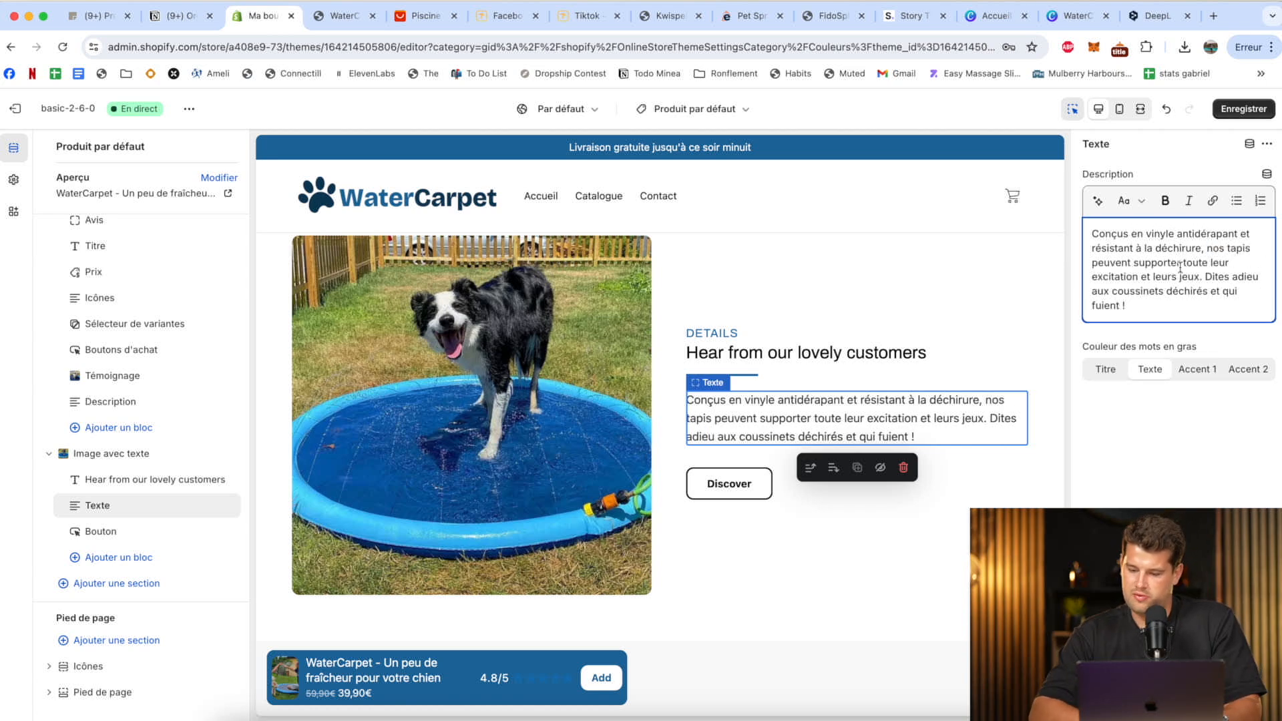
double_click(1196, 263)
type("l'excitation e")
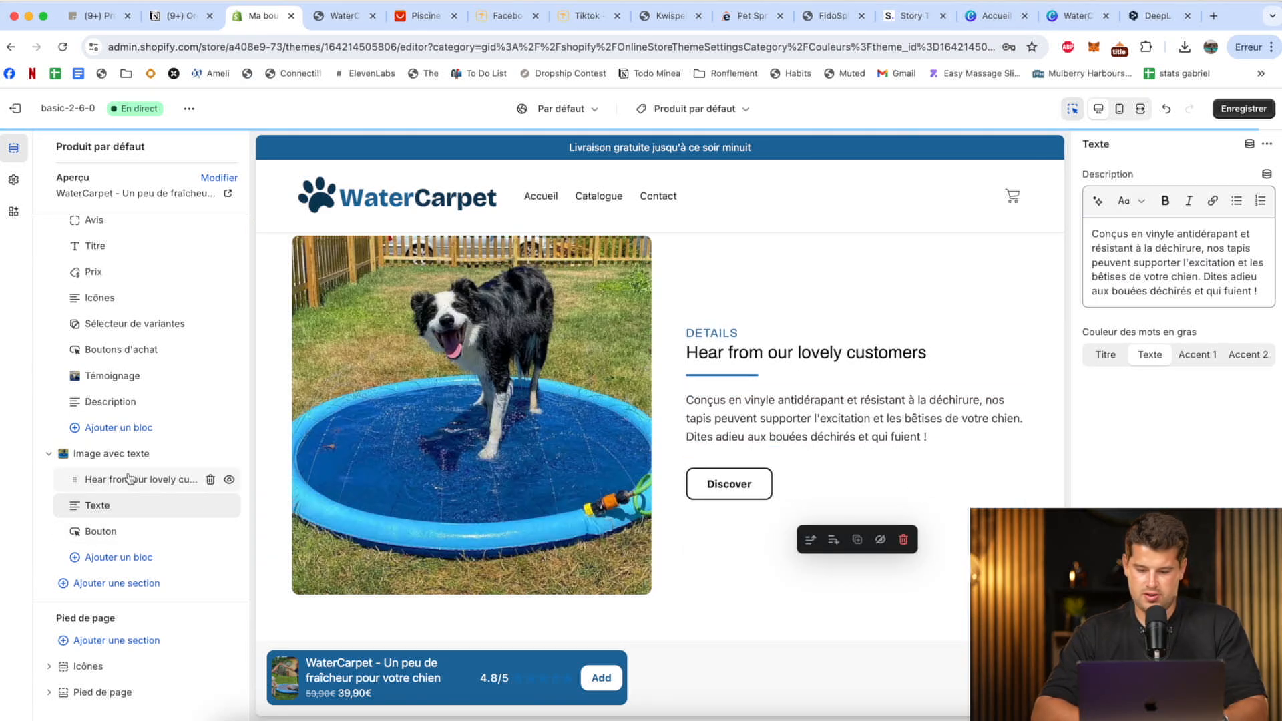
Set the Image avec texte section's title to "Résistent à 1000%" and clear its "Details" subtitle.
left_click(129, 480)
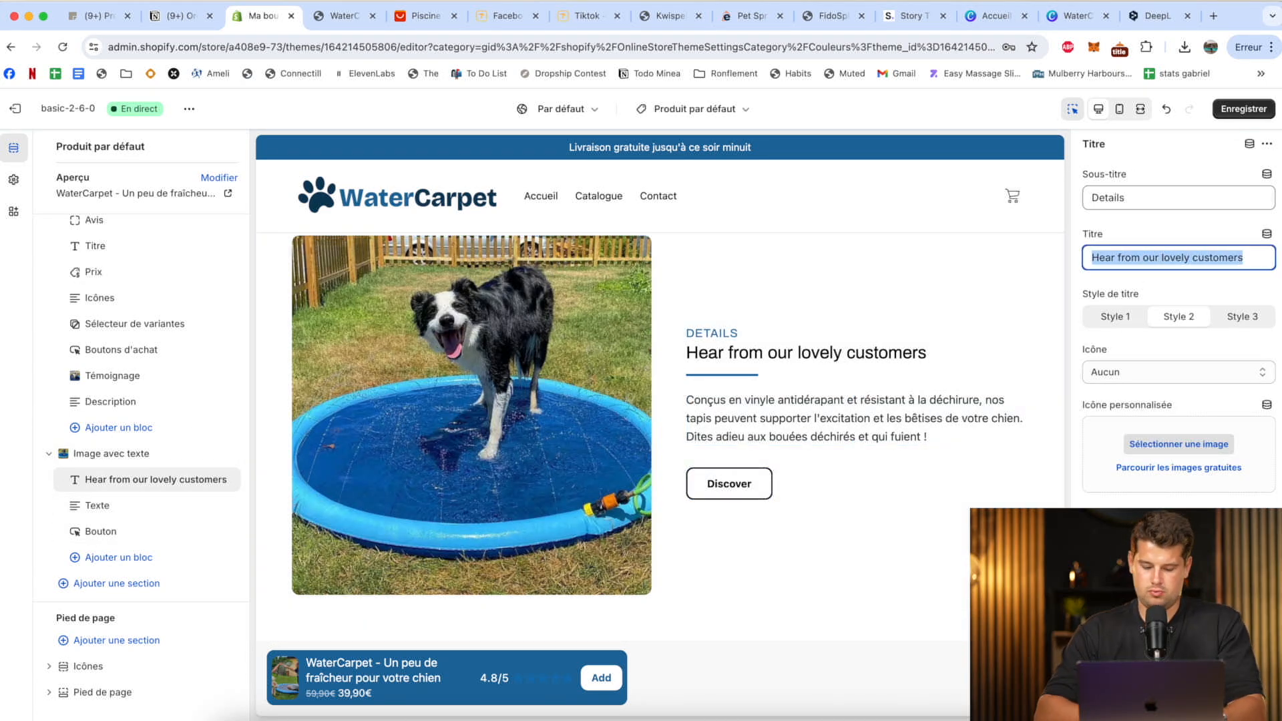
type("Résistent à")
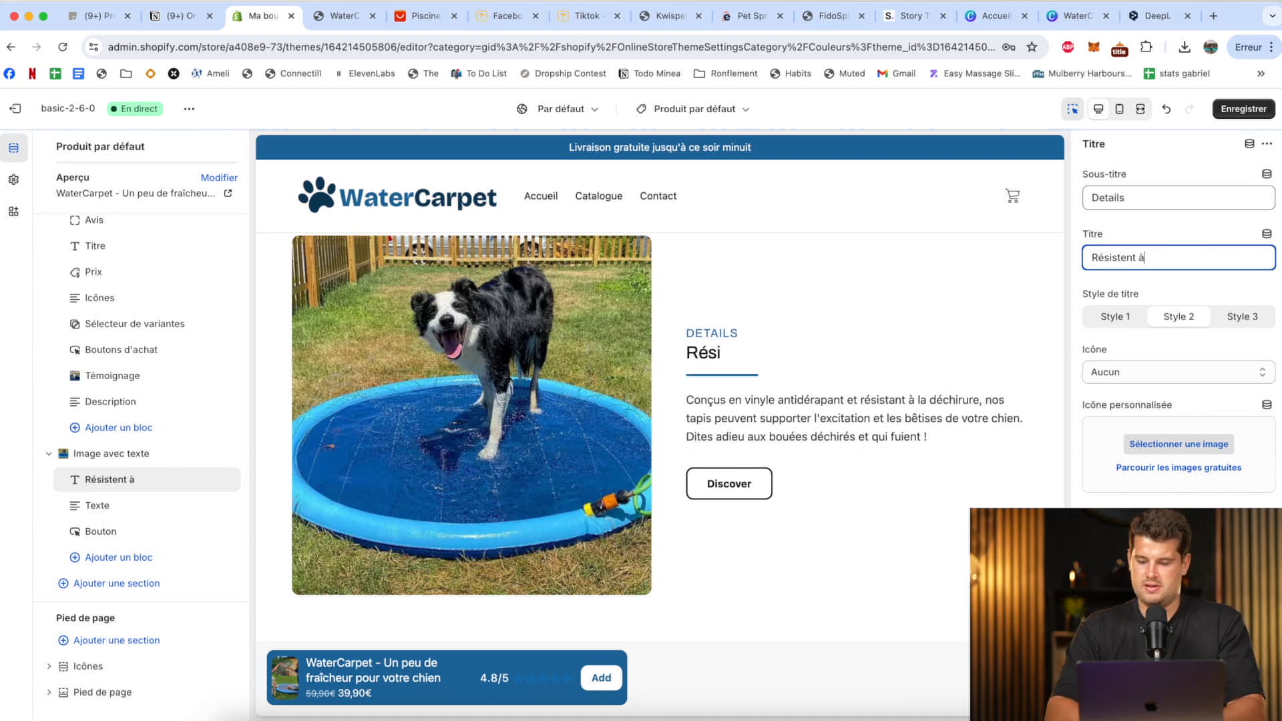
type(" 1000%")
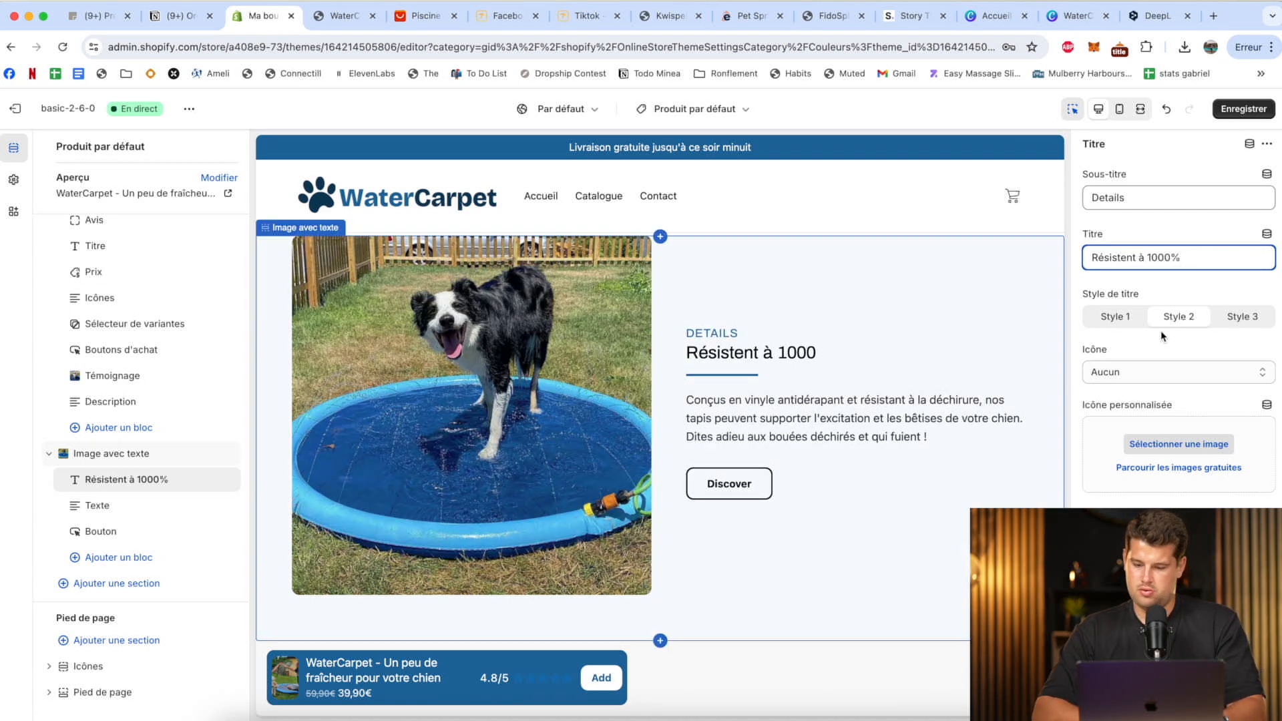
left_click(1137, 197)
key("super+a")
key("BackSpace")
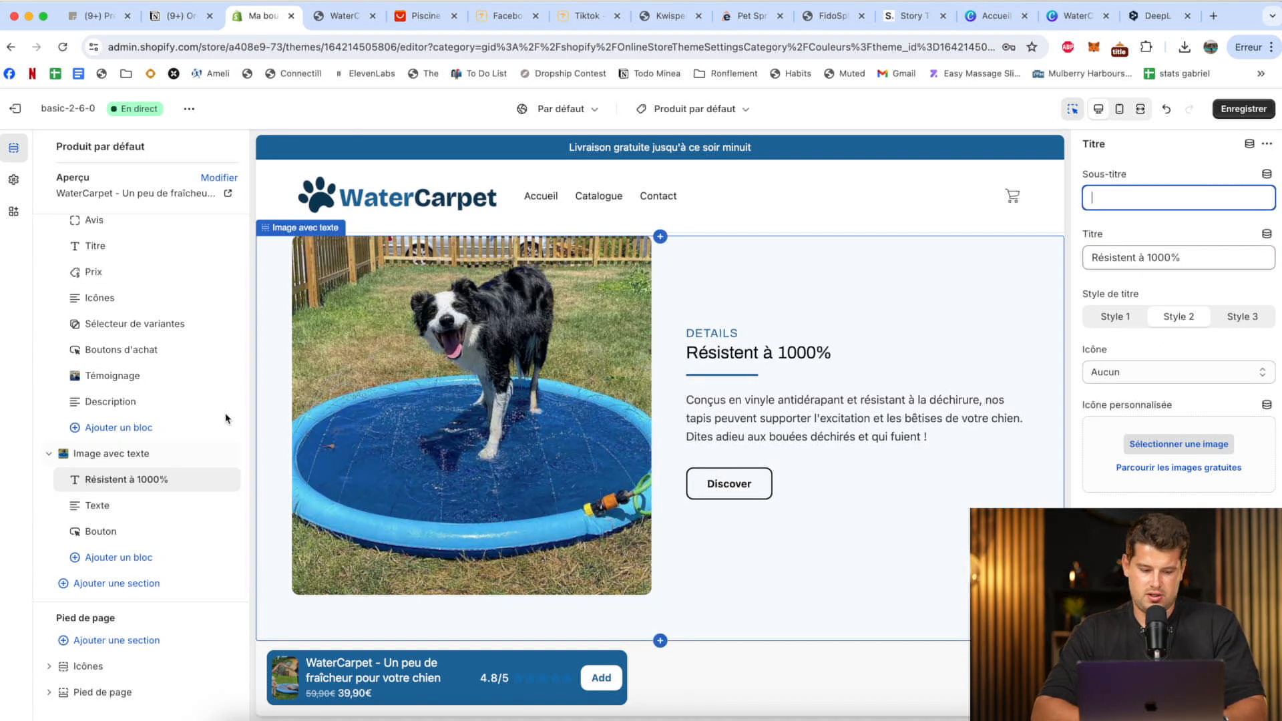
Clear the main button text of the Image avec texte section's Bouton block and save the theme.
left_click(100, 531)
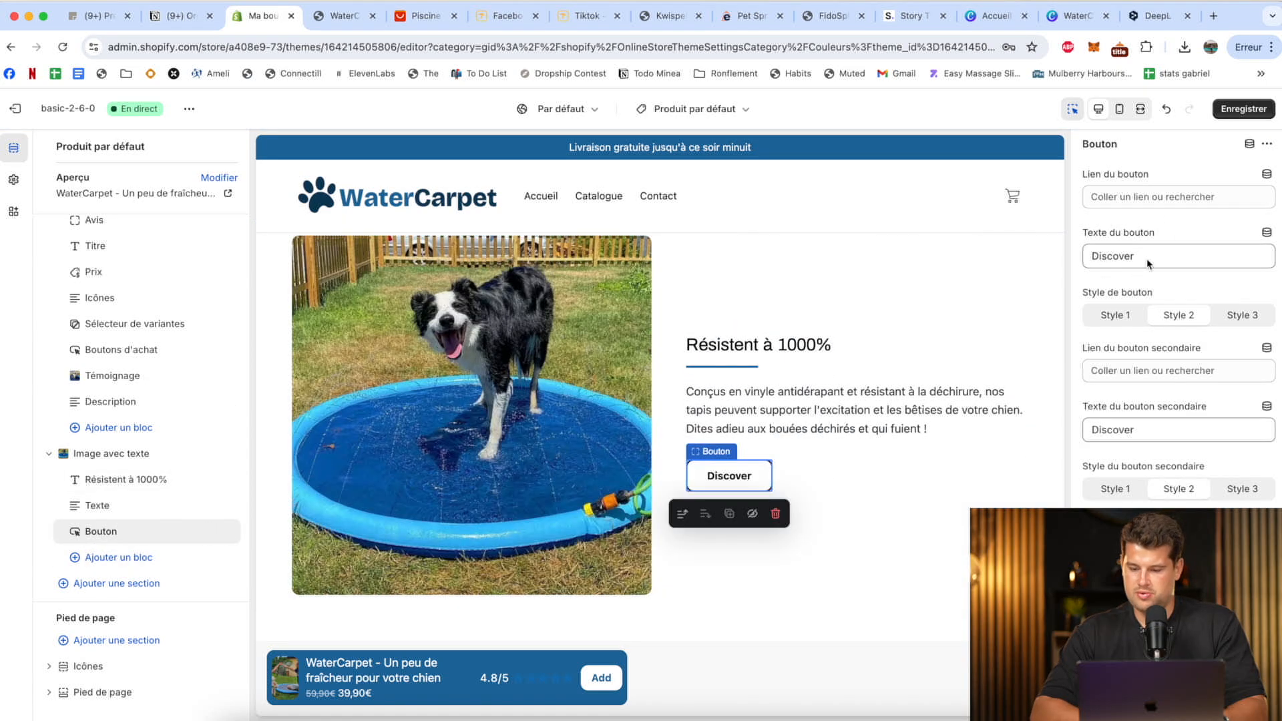
key("BackSpace")
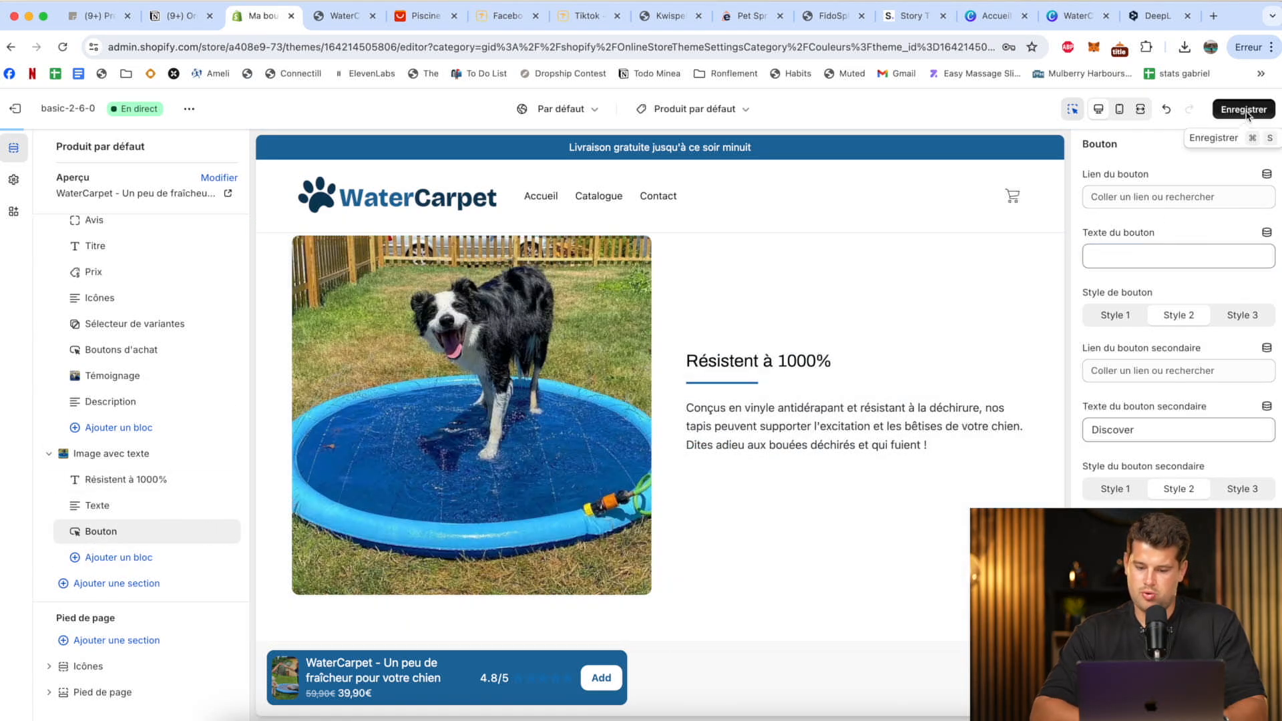
left_click(1243, 110)
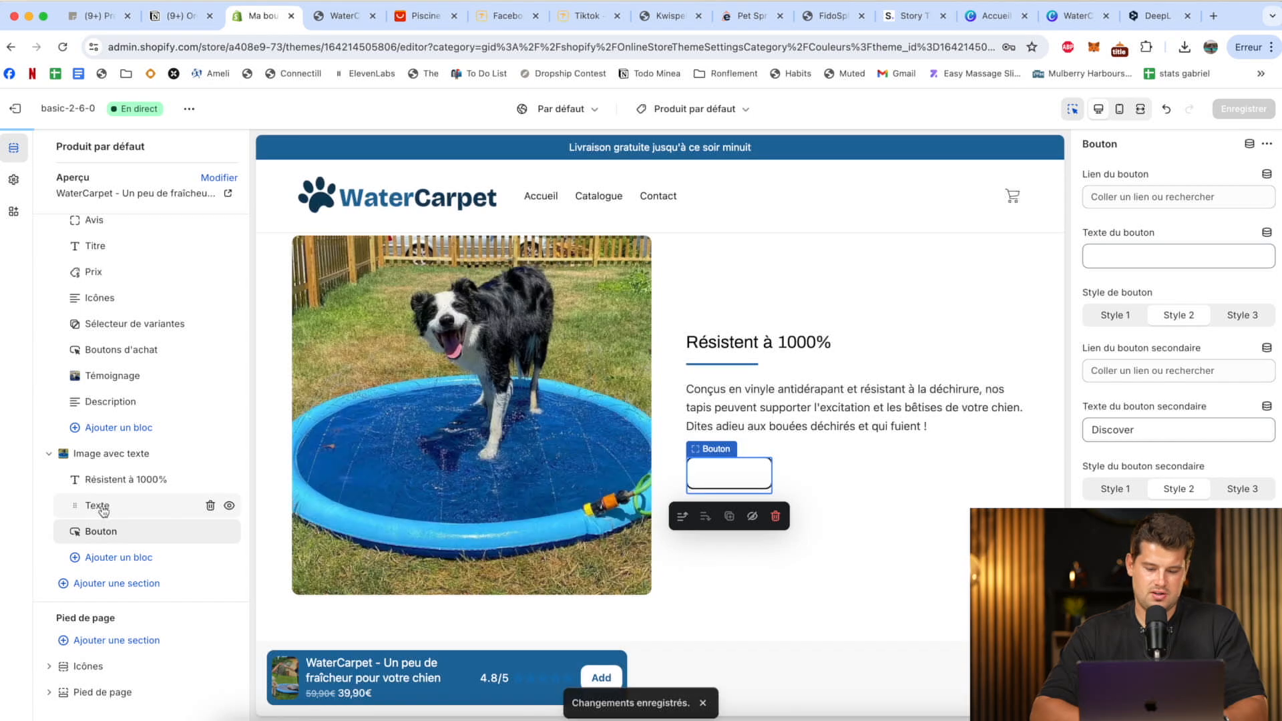
In the Texte block's description, bold "vinyle antidérapant" and "supporter l'excitation et les bêtises de votre chien".
left_click(94, 507)
left_click_drag(1146, 234, 1231, 229)
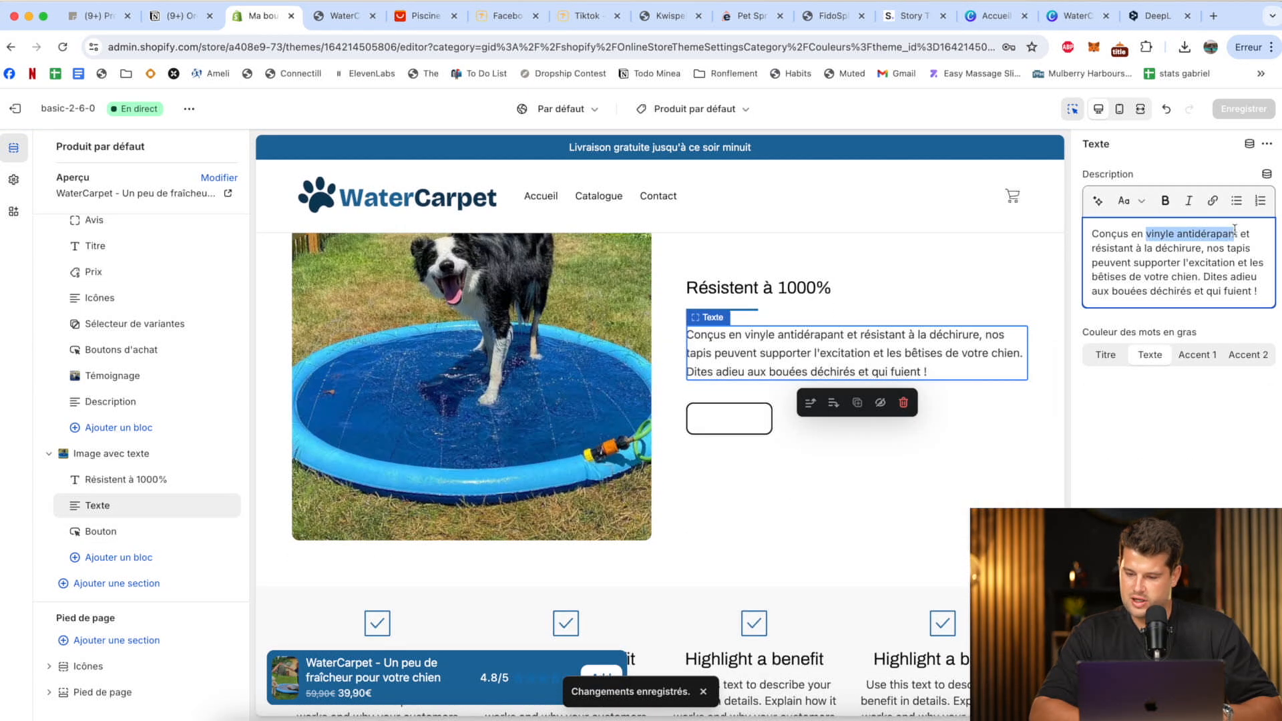
left_click(1165, 202)
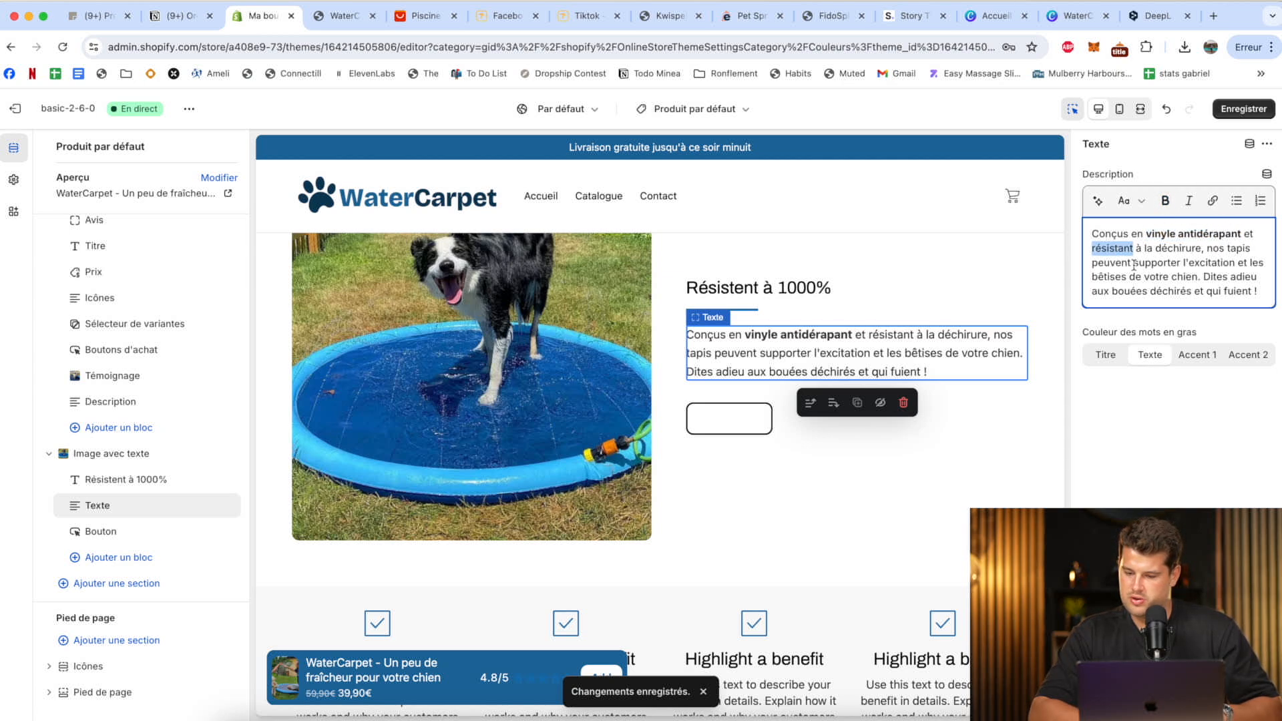
mouse_move(1192, 262)
left_mouse_down()
mouse_move(1135, 264)
mouse_move(1172, 274)
left_mouse_up()
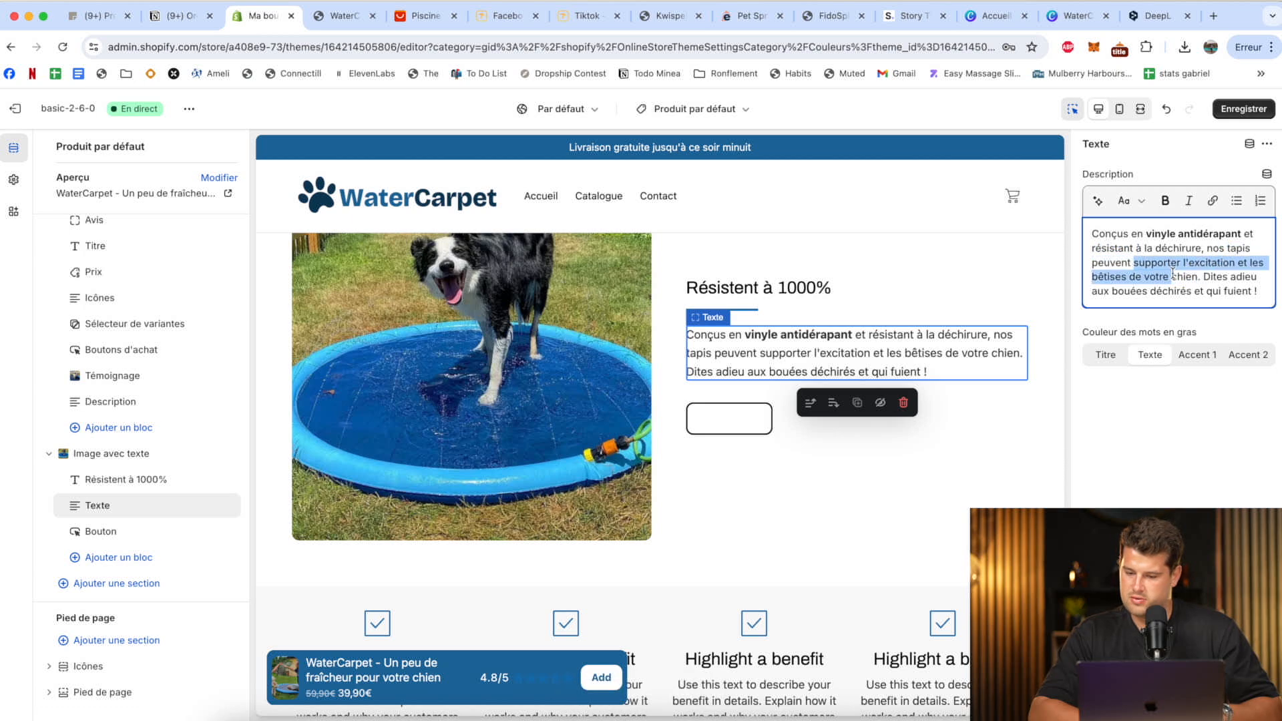
left_click(1165, 202)
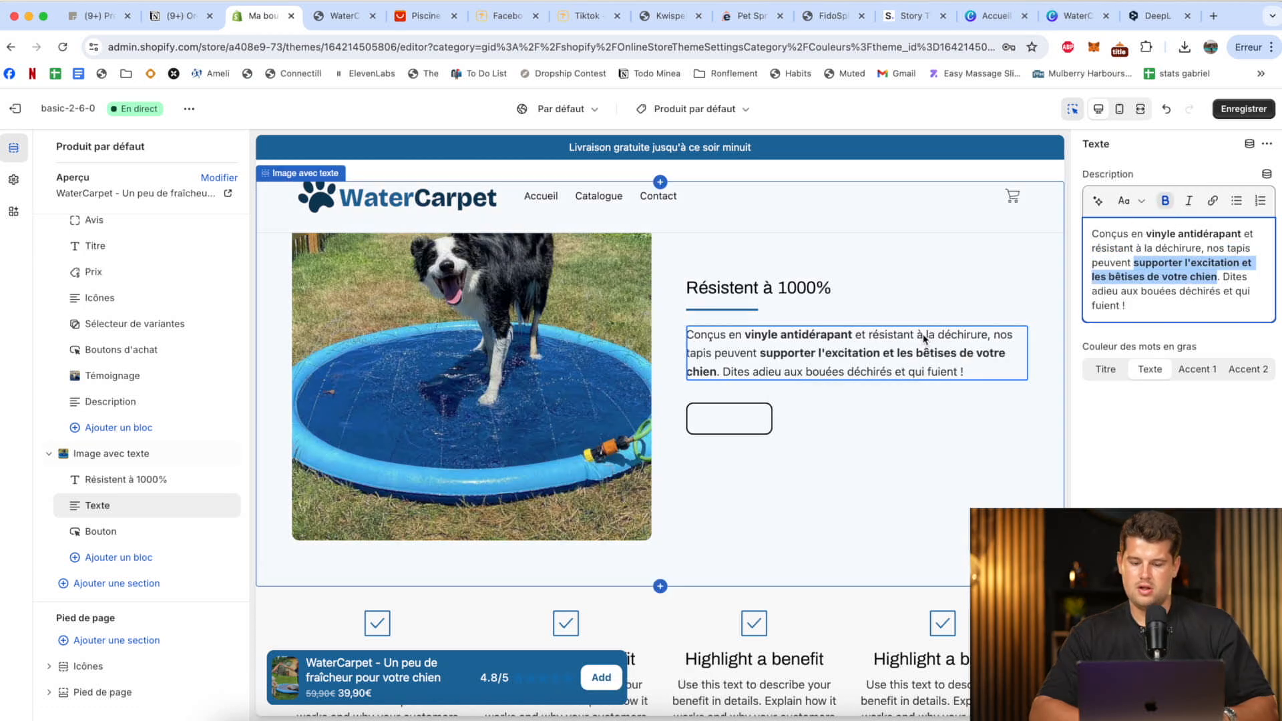
Delete the Bouton block from the Image avec texte section and save the theme.
left_click(211, 532)
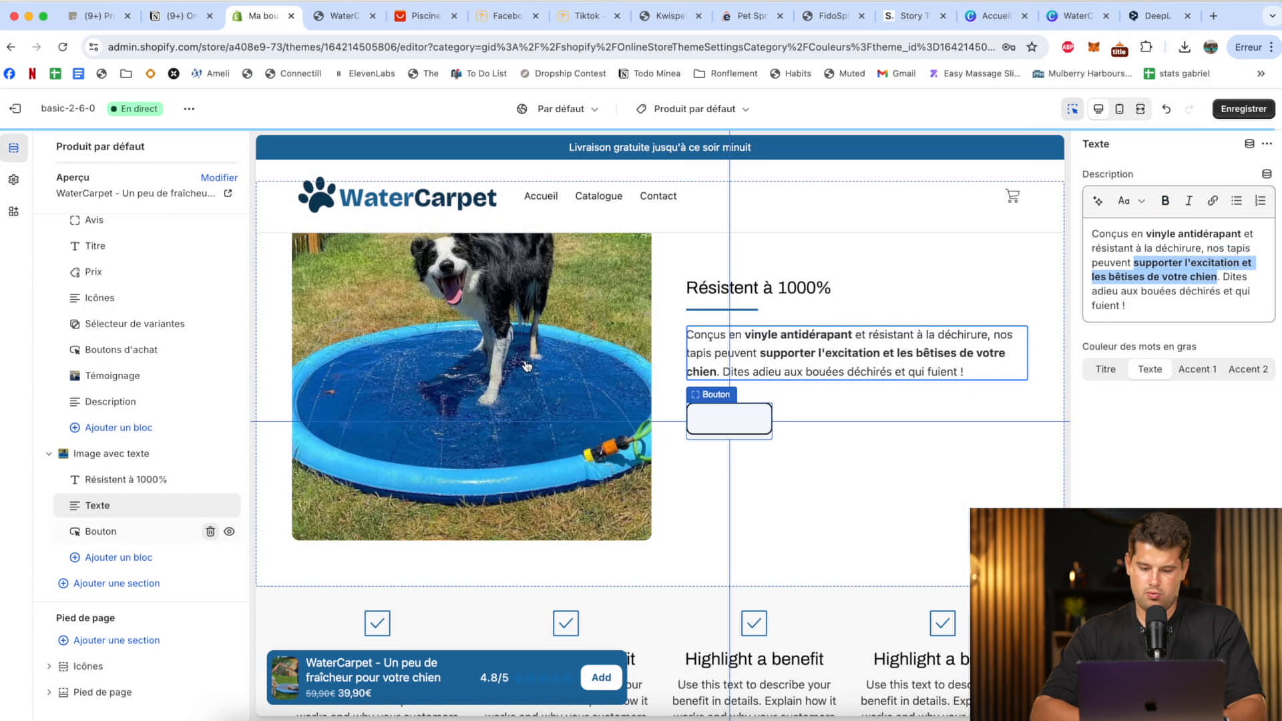
left_click(1243, 109)
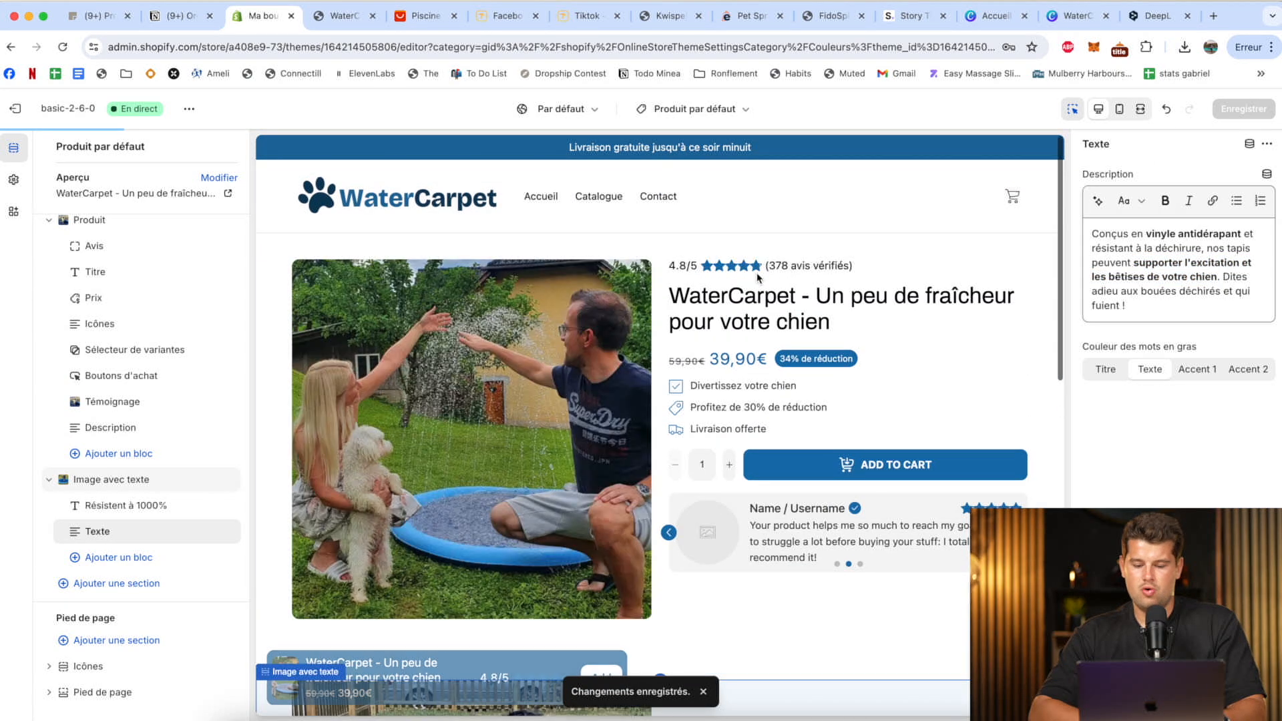
Switch the theme preview to mobile view and review the product page from the product images to the Image avec texte section.
left_click(1119, 108)
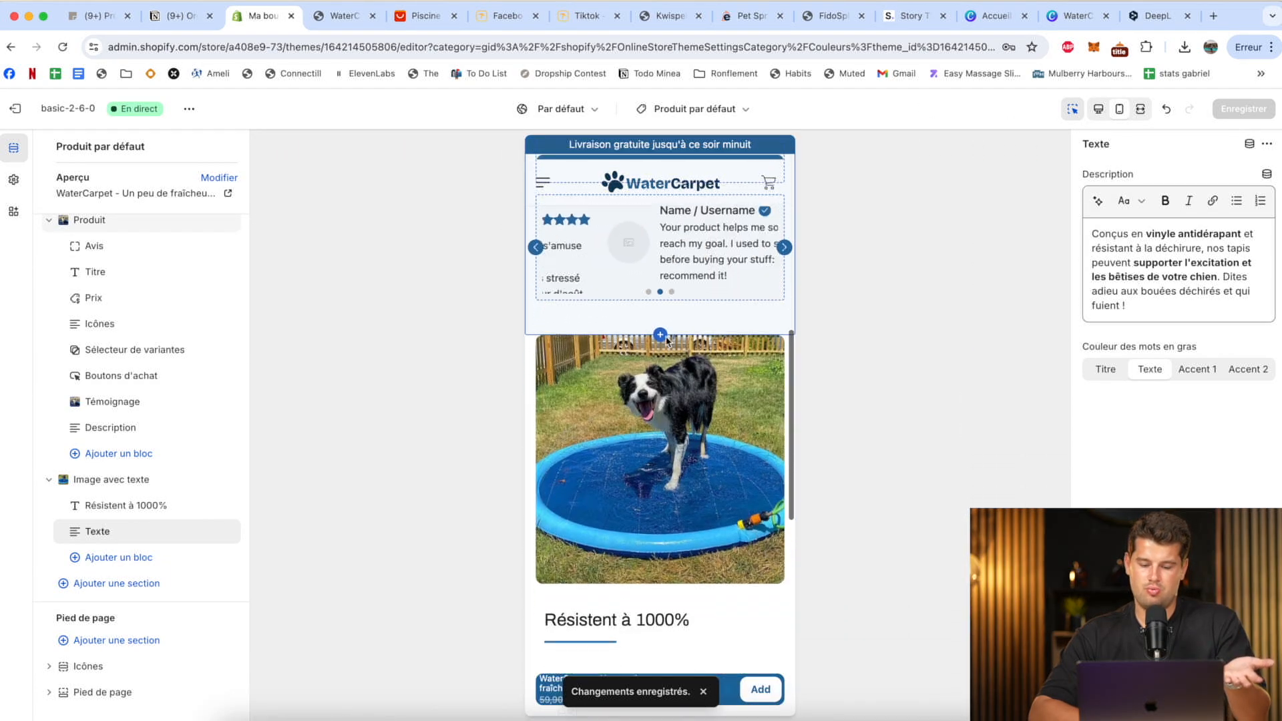
scroll(667, 342, "down", 1)
scroll(667, 342, "up", 11)
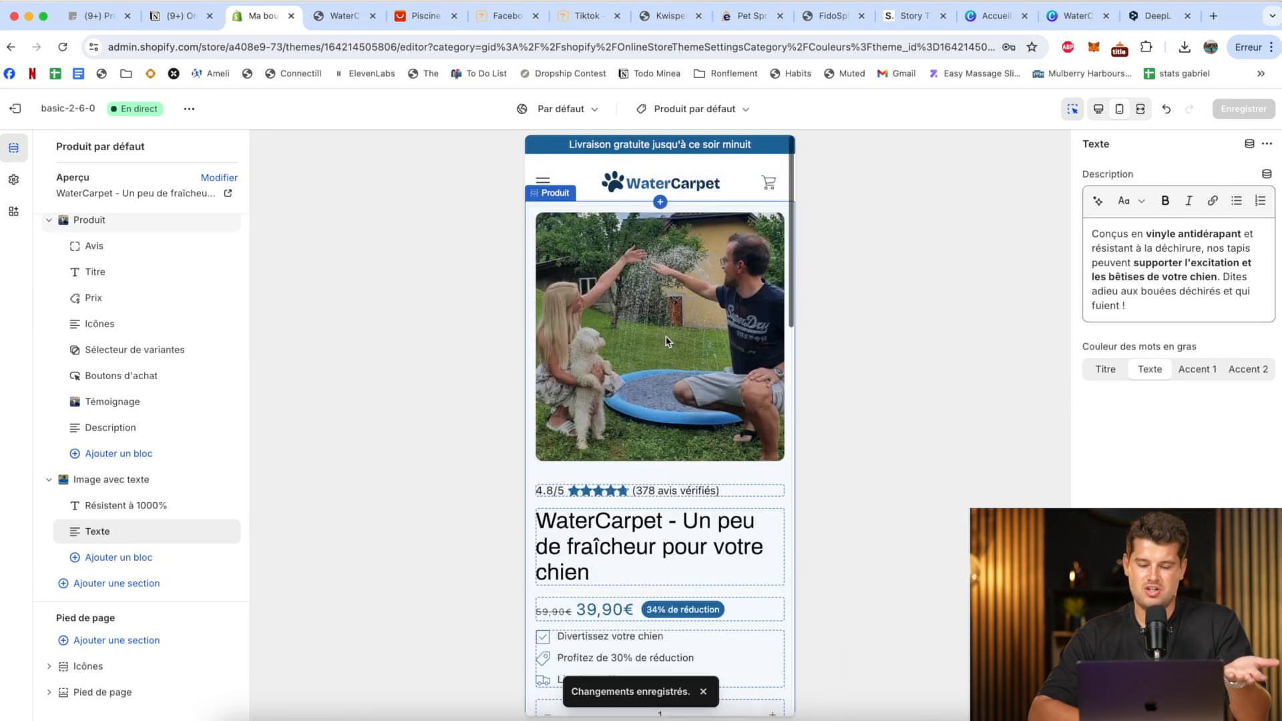
scroll(666, 342, "down", 5)
scroll(666, 342, "down", 5)
scroll(666, 342, "up", 4)
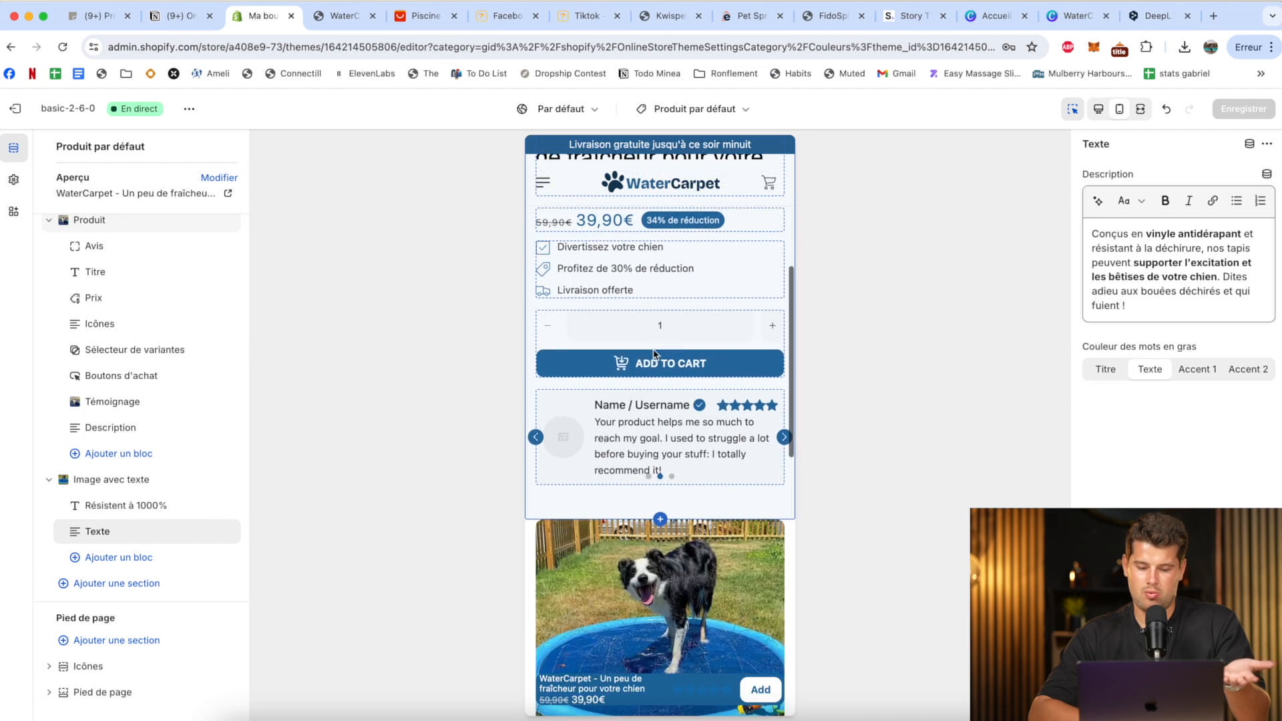
Clear the placeholder texts of testimonials 2 and 3 in the product's Témoignage block and save the theme.
left_click(560, 437)
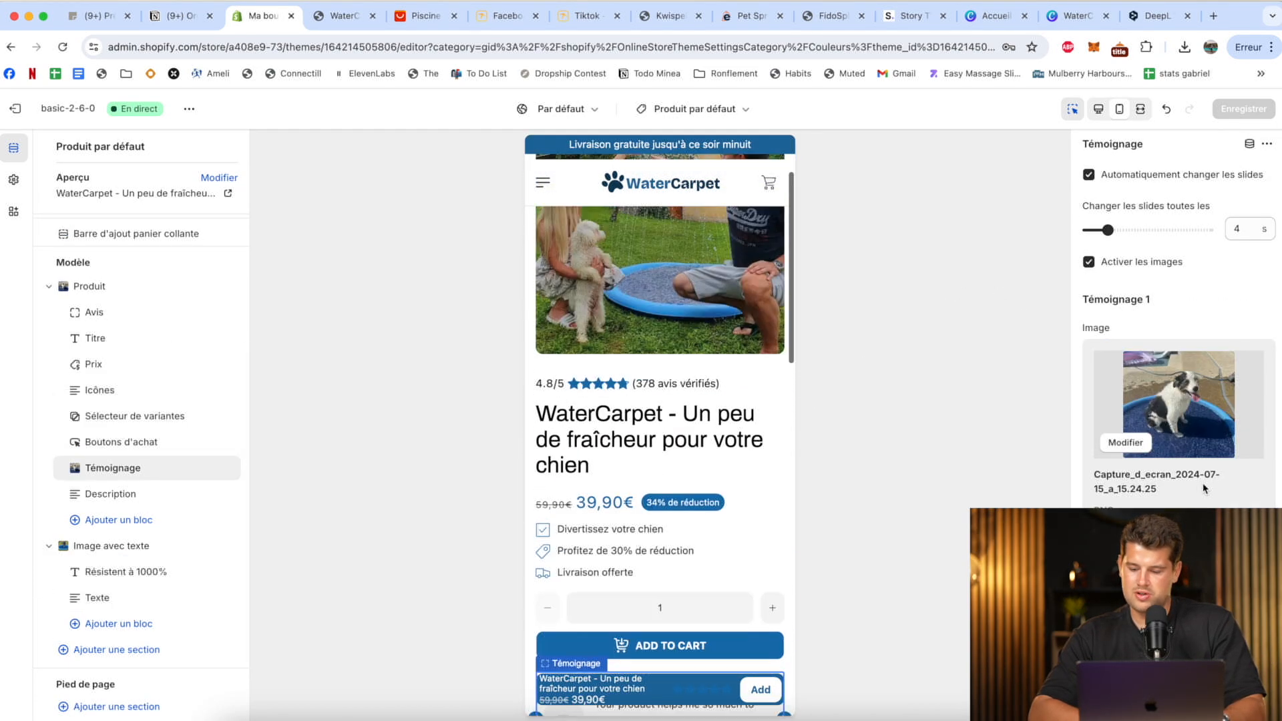
scroll(1203, 483, "down", 4)
scroll(1203, 483, "down", 6)
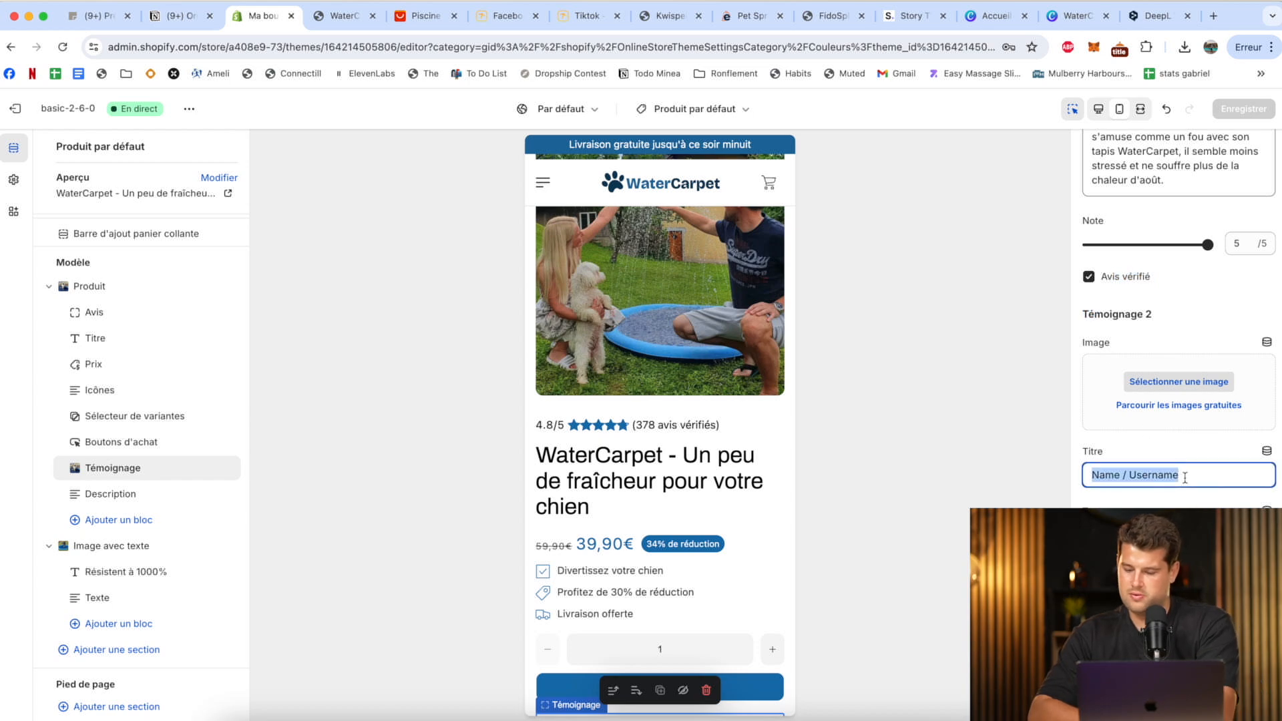
scroll(1172, 279, "down", 4)
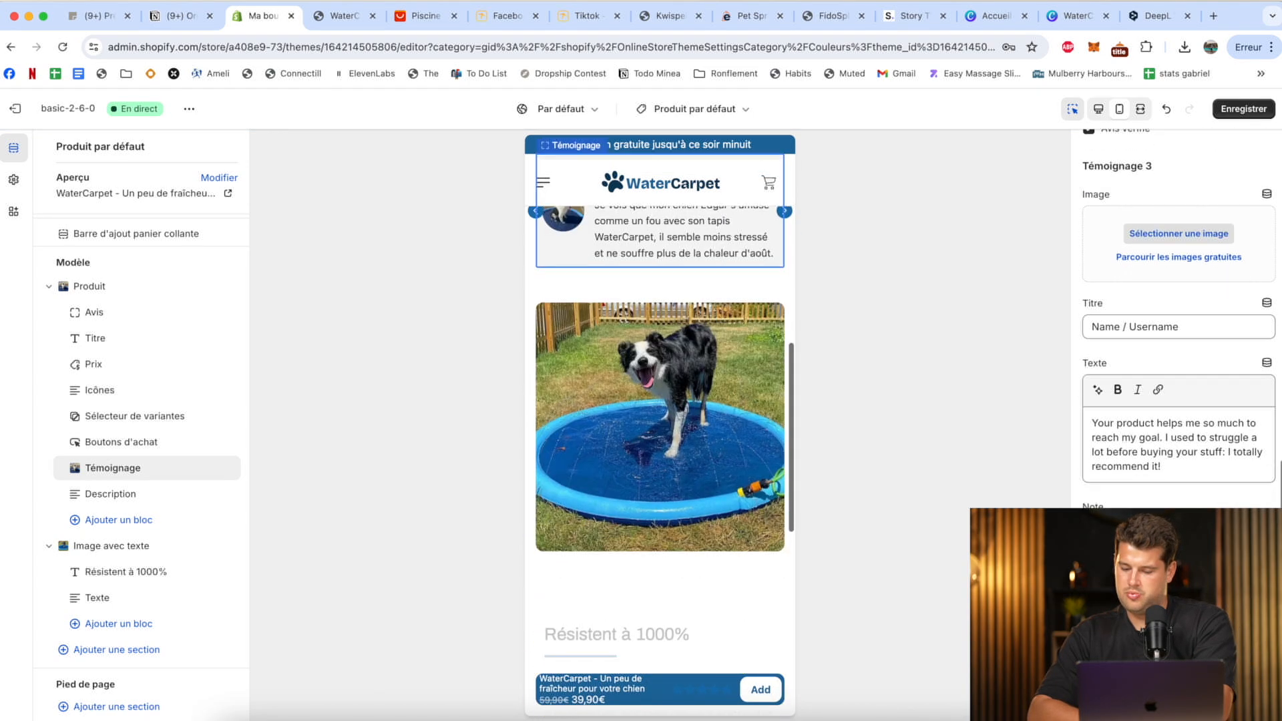
key("ctrl+a")
key("BackSpace")
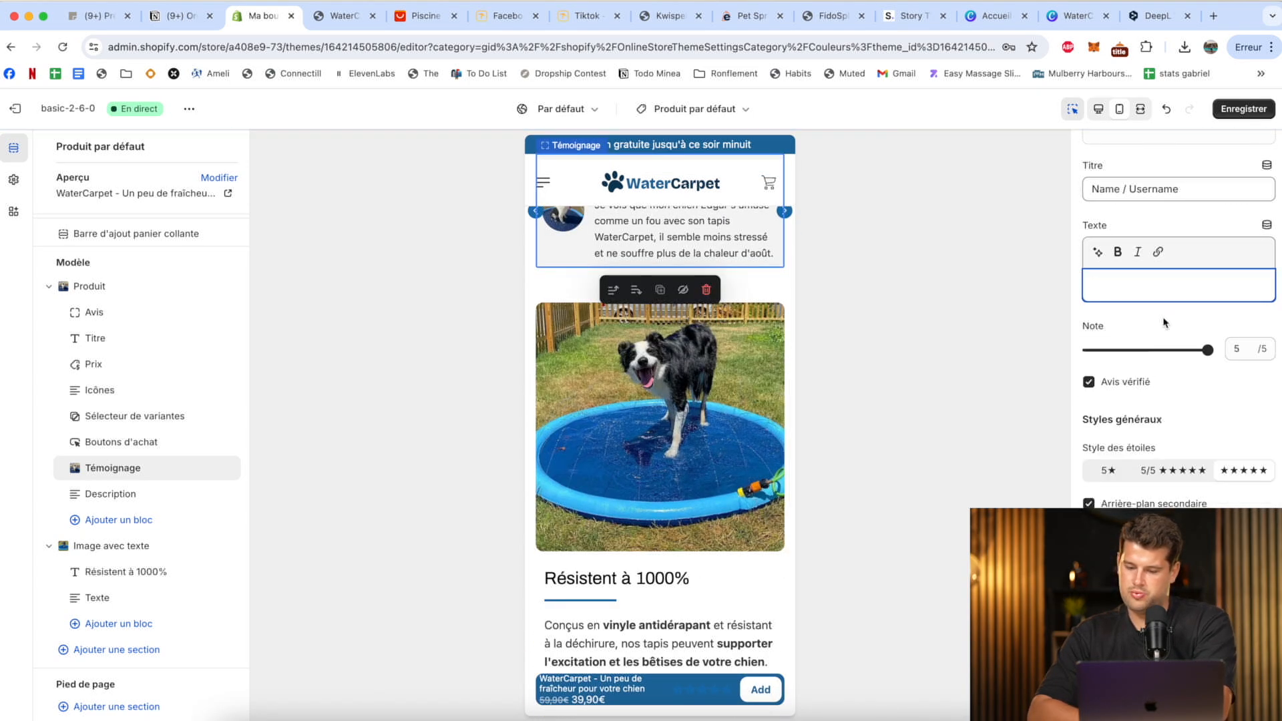
scroll(1155, 316, "up", 3)
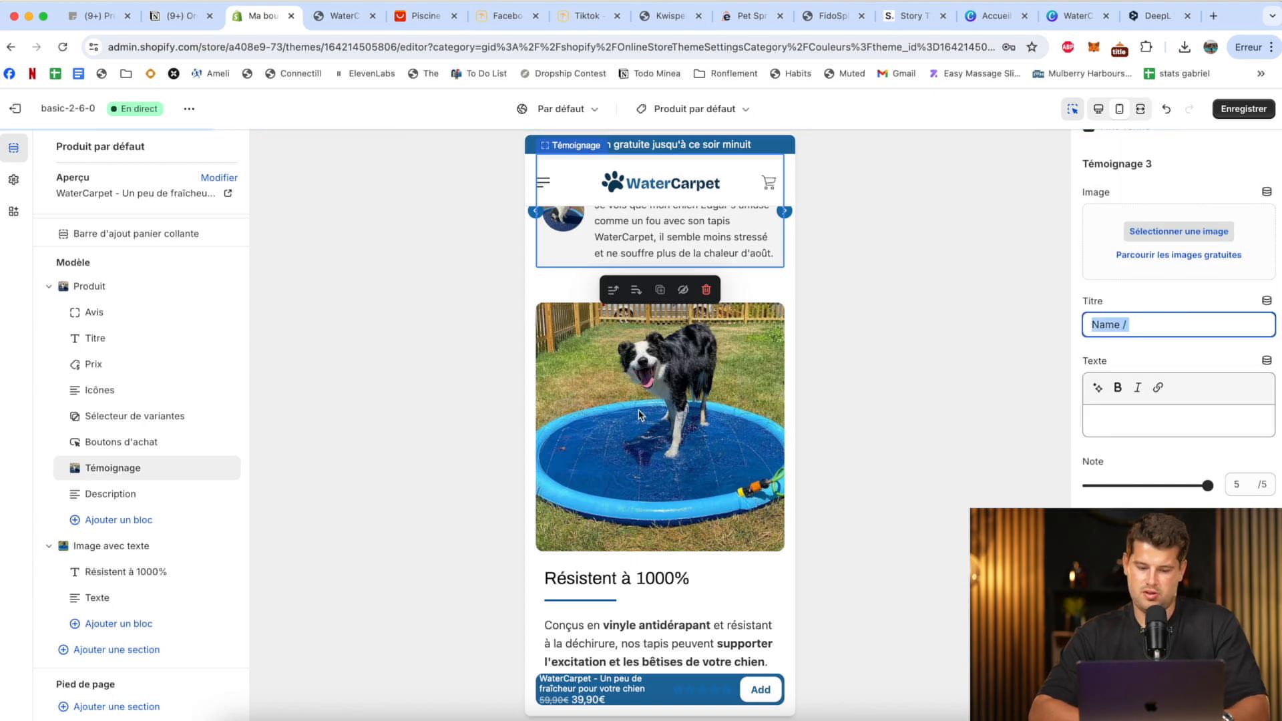
scroll(1093, 400, "down", 3)
scroll(1127, 200, "up", 10)
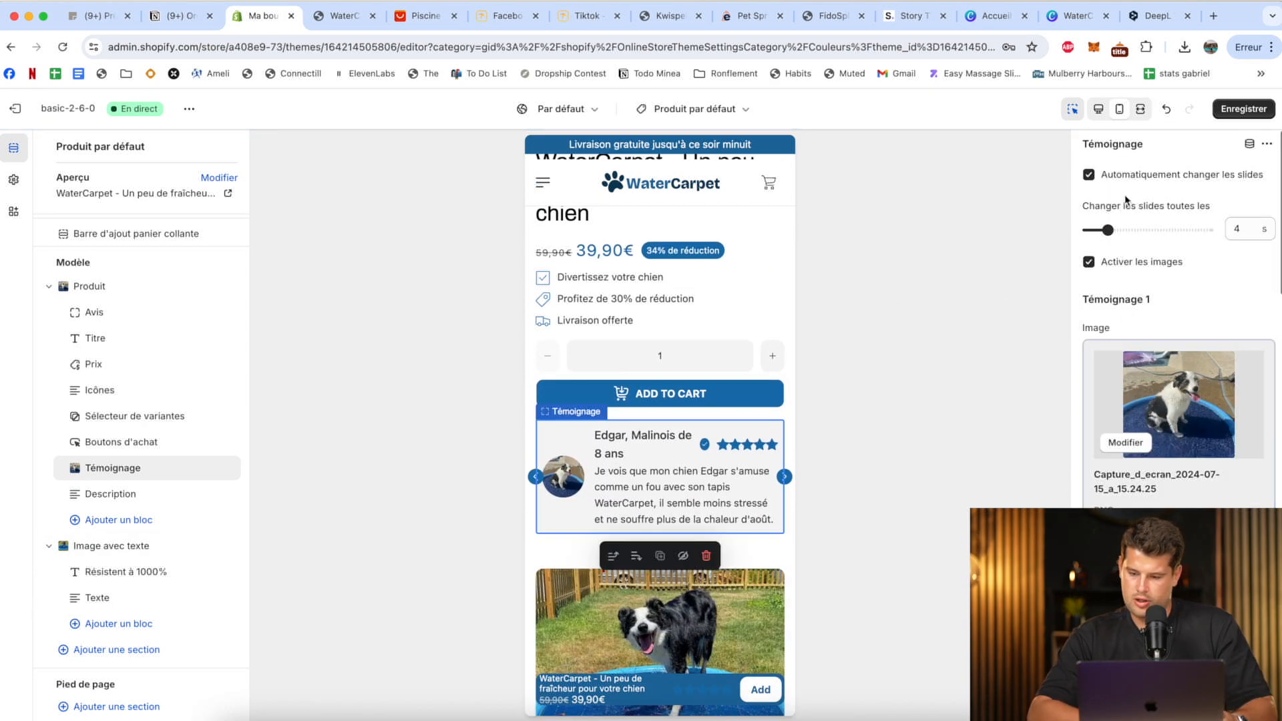
scroll(1175, 307, "down", 10)
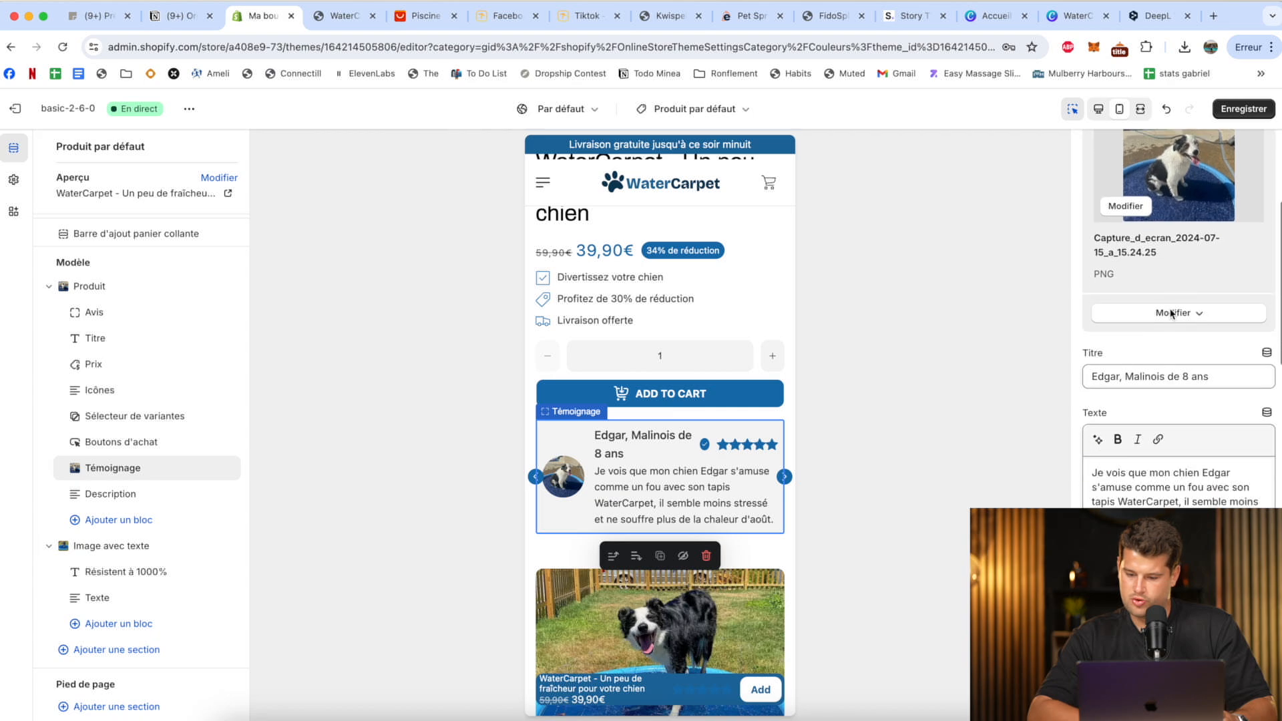
left_click(1230, 112)
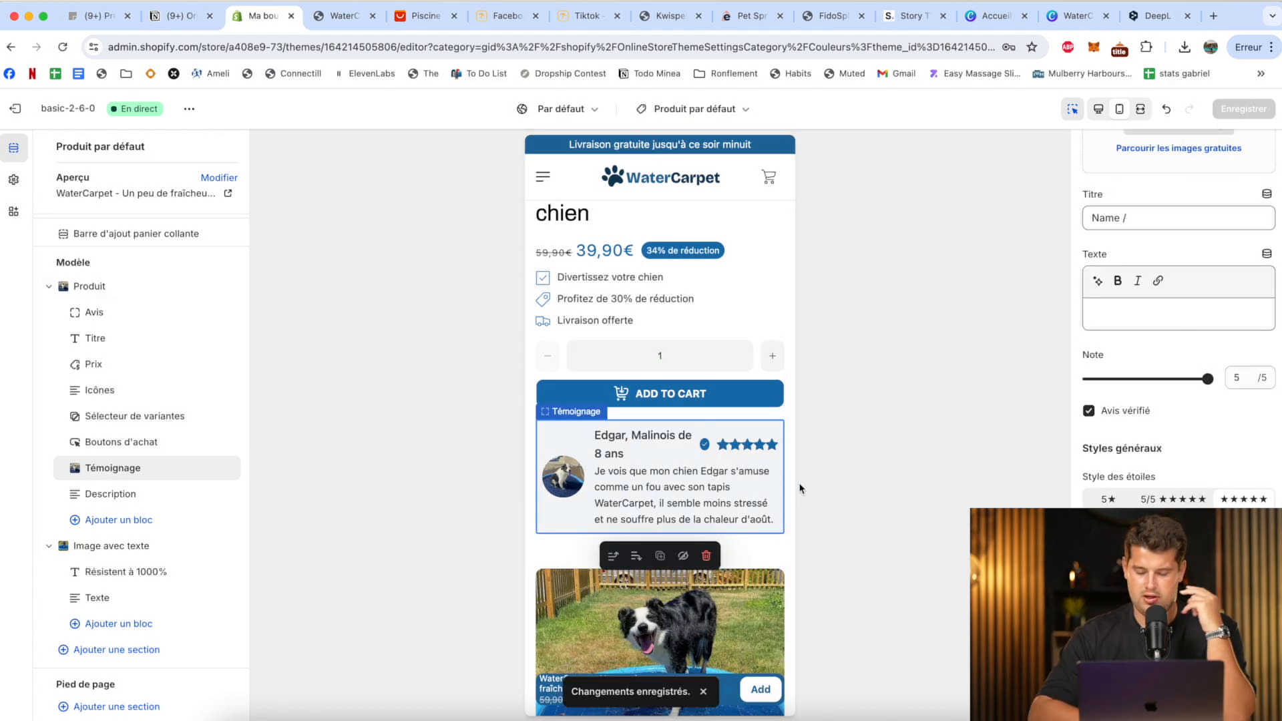
Set the button text of the product's Boutons d'achat block to "AJOUTER AU PANIER".
scroll(755, 405, "down", 6)
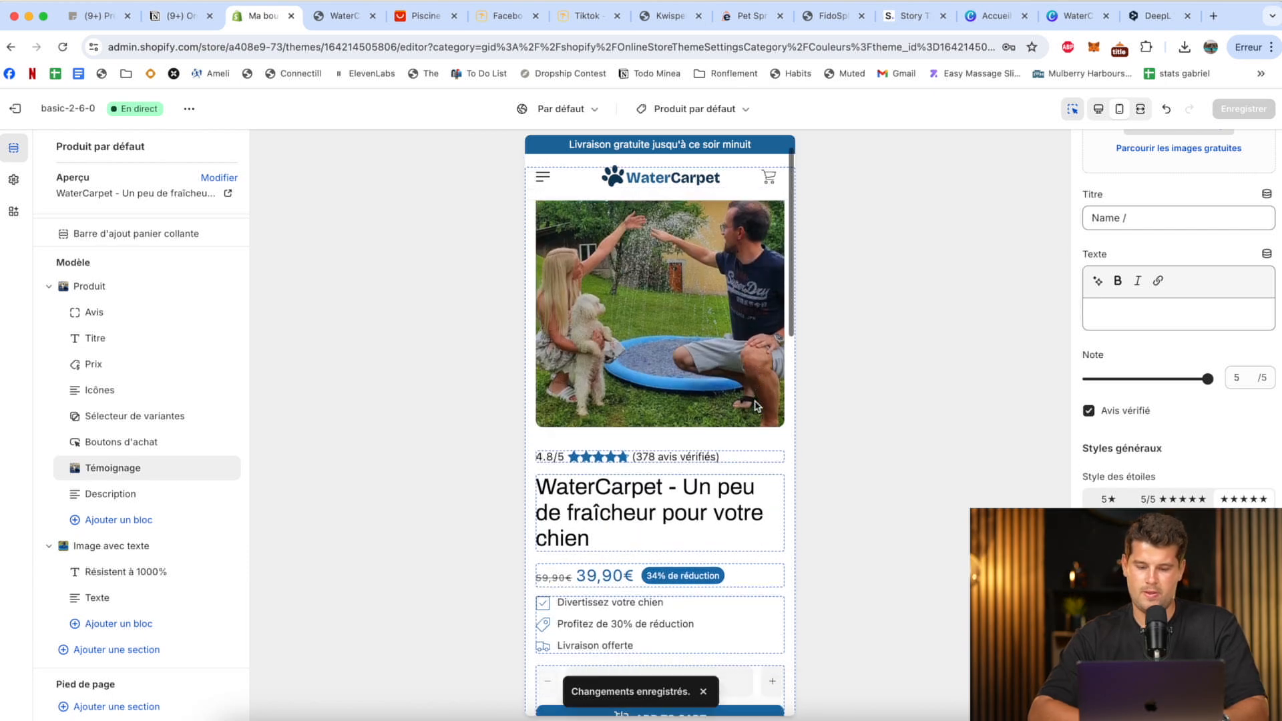
scroll(755, 407, "down", 4)
scroll(755, 405, "up", 10)
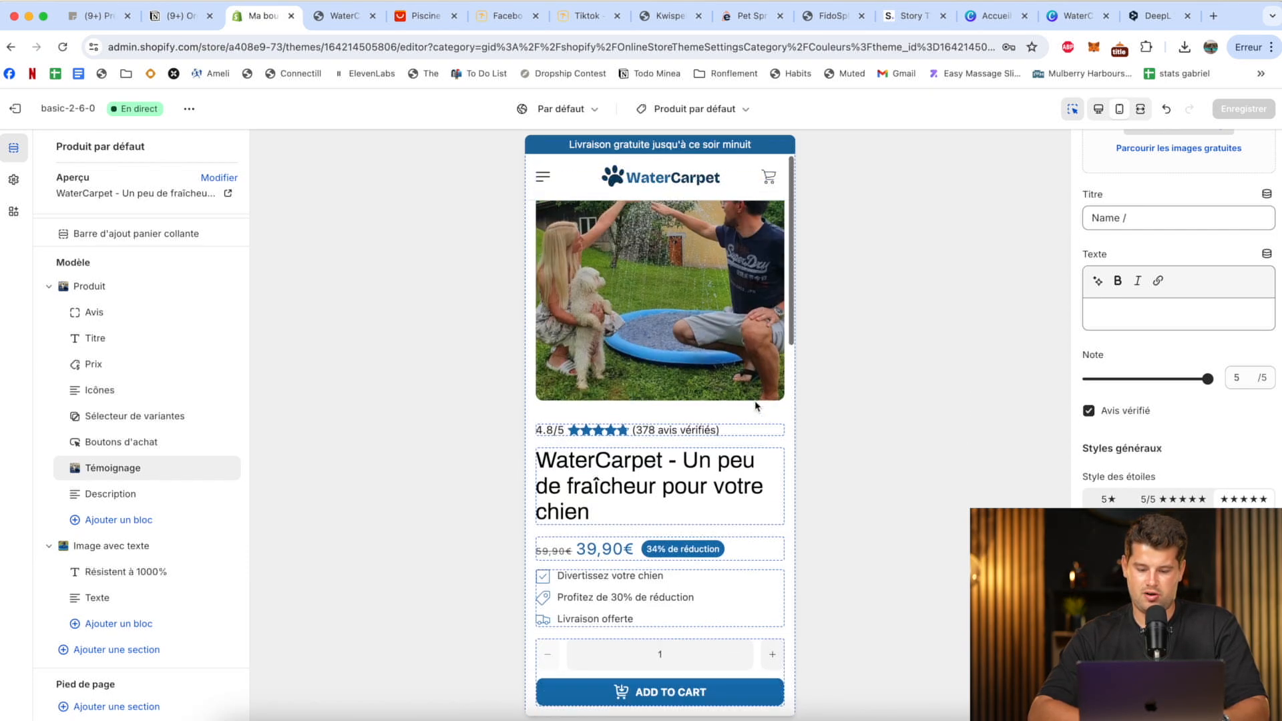
scroll(755, 405, "down", 2)
left_click(659, 531)
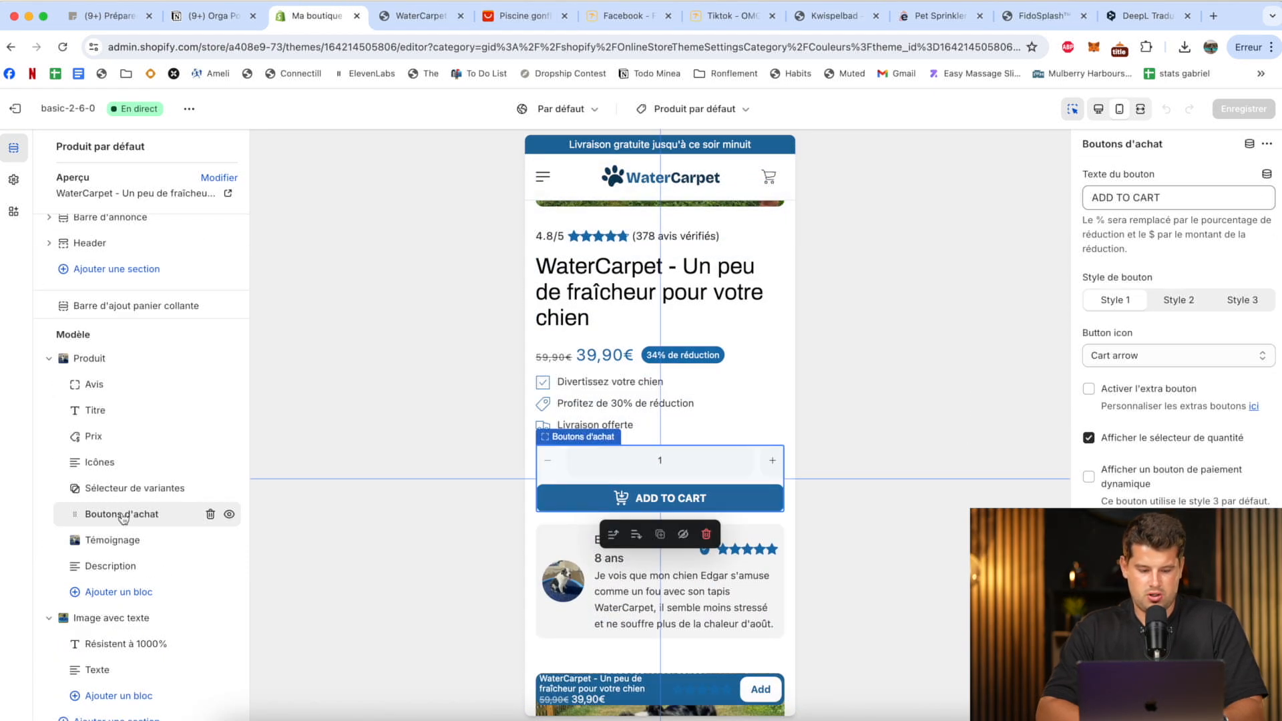
type("Aj")
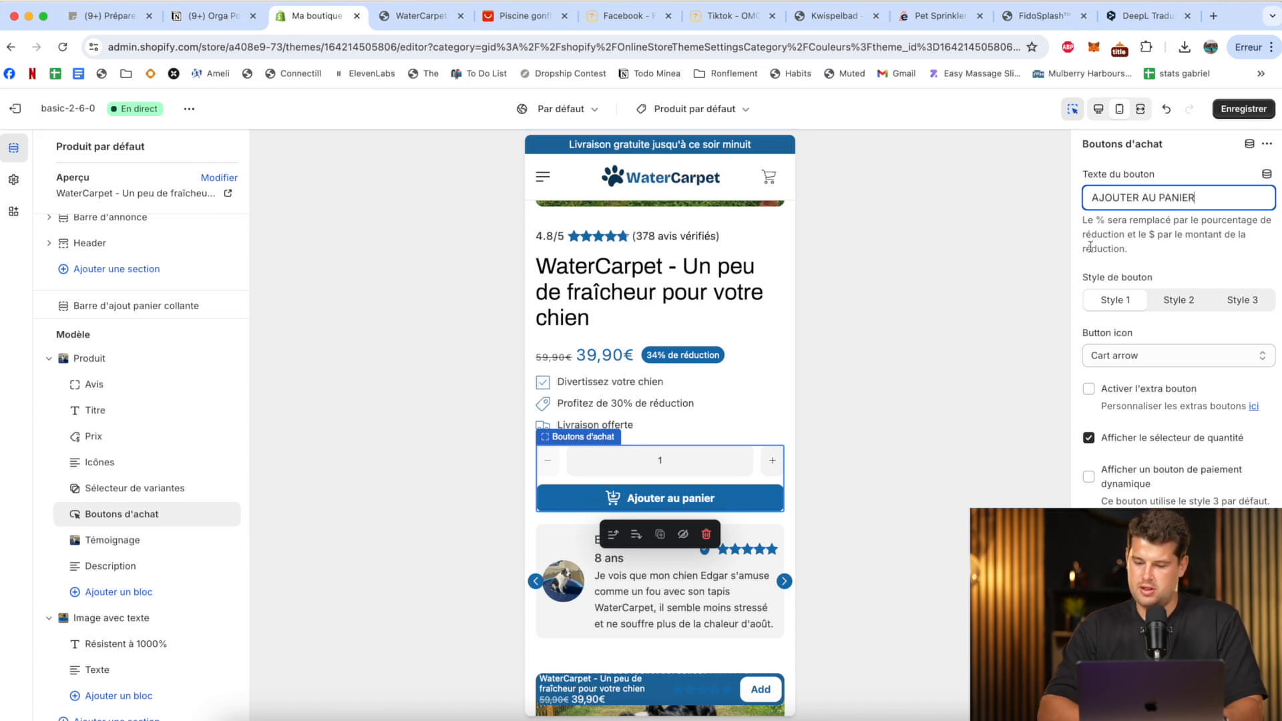
Try the Cart plus and Shield icons on the add-to-cart button and set its icon to Arrow.
scroll(1101, 287, "down", 2)
left_click(1105, 306)
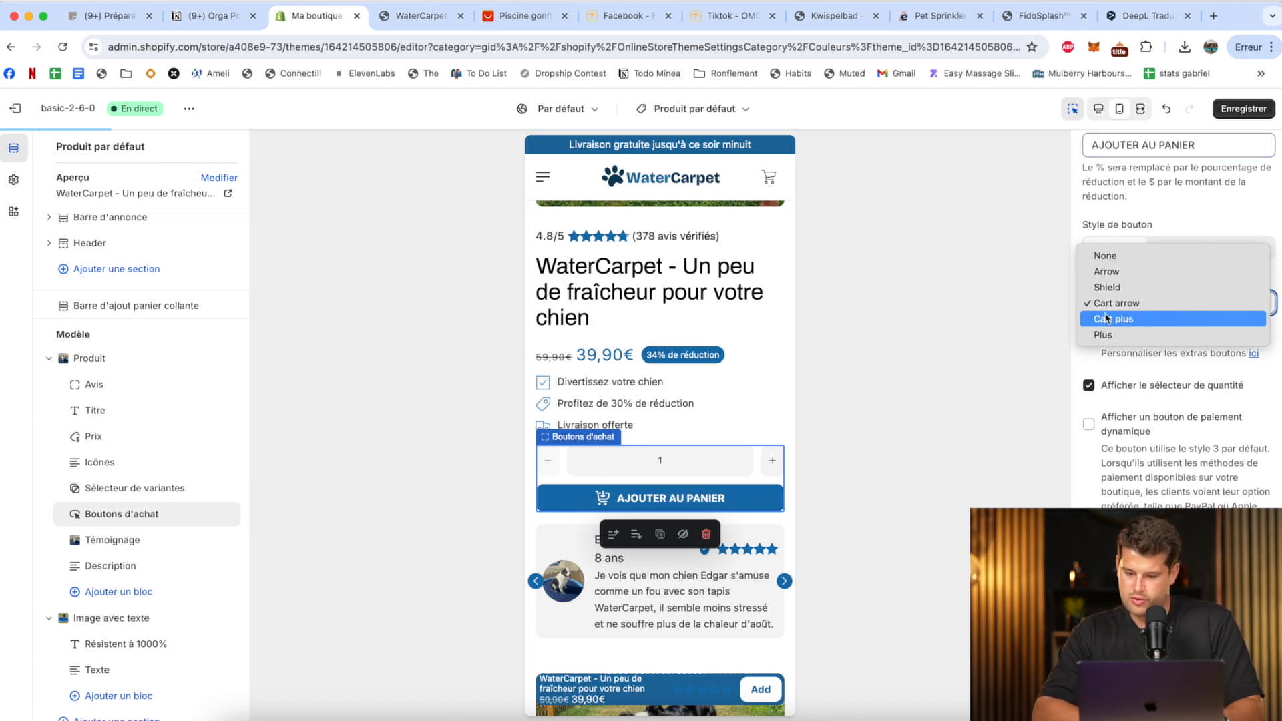
left_click(1113, 318)
left_click(1116, 304)
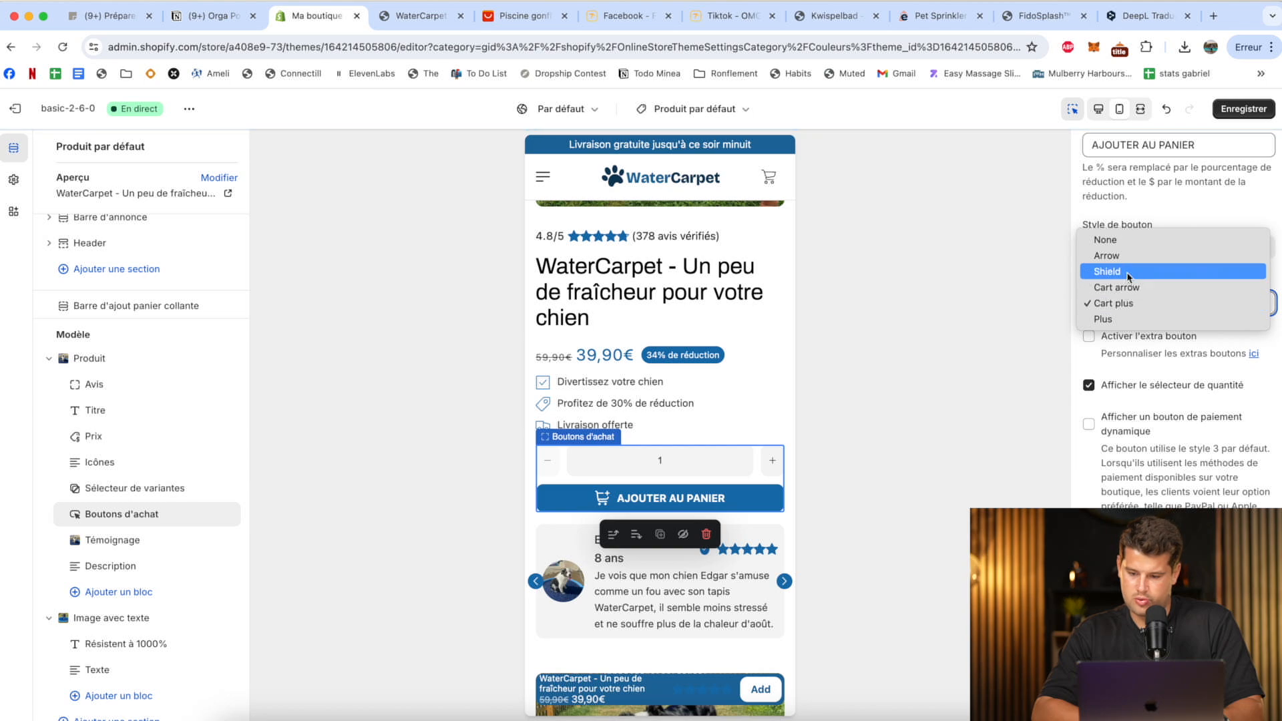
left_click(1126, 303)
left_click(1120, 306)
left_click(1122, 271)
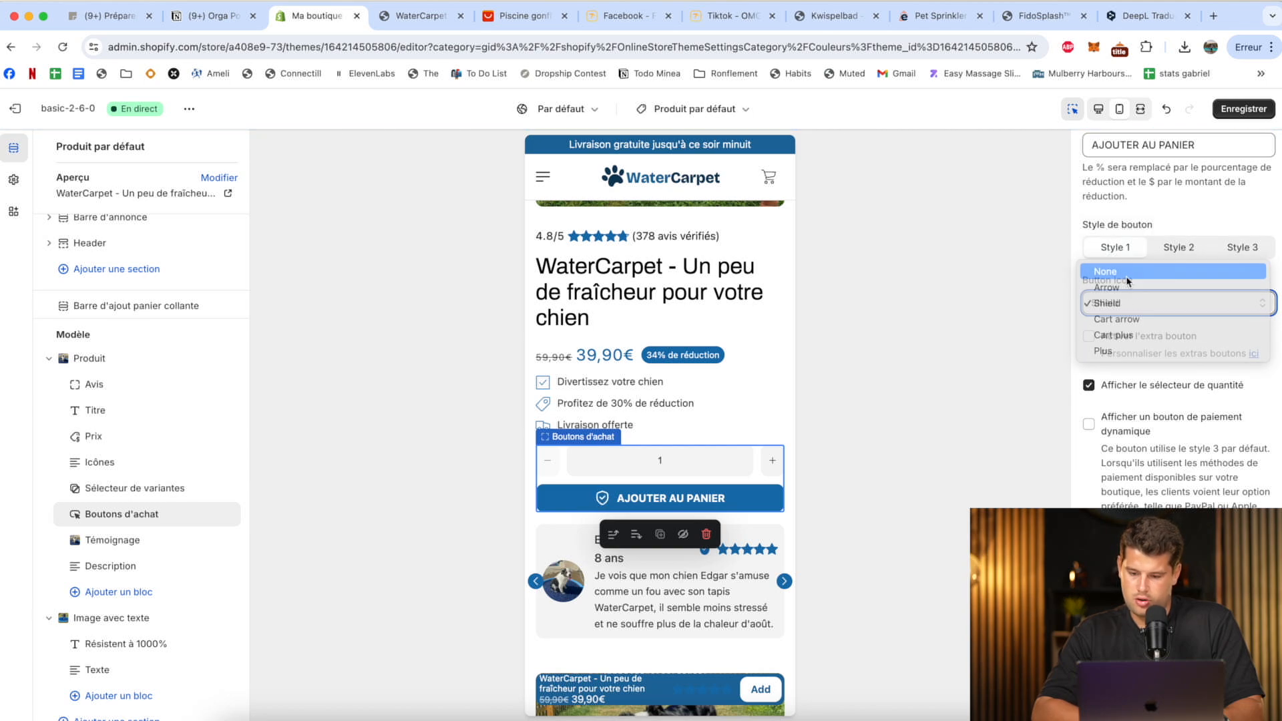
left_click(1124, 304)
left_click(1117, 319)
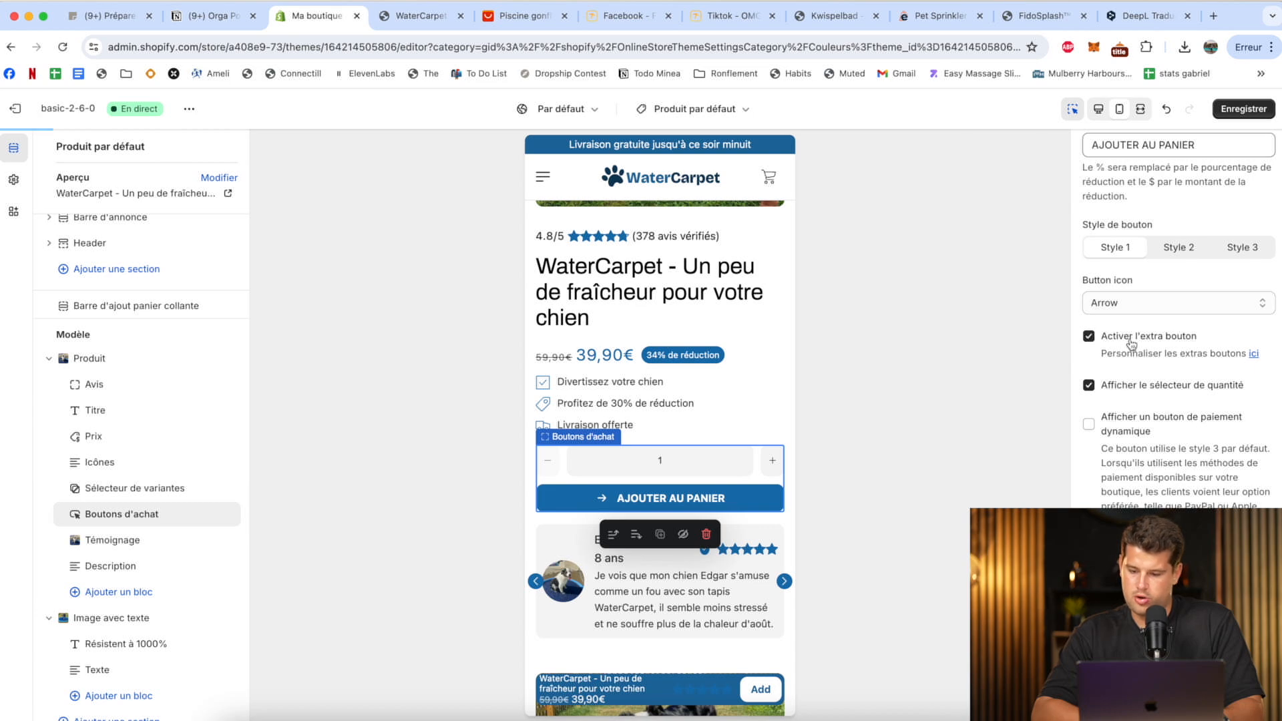
Turn off the extra button and the quantity selector in the Boutons d'achat block and save the theme.
left_click(1131, 344)
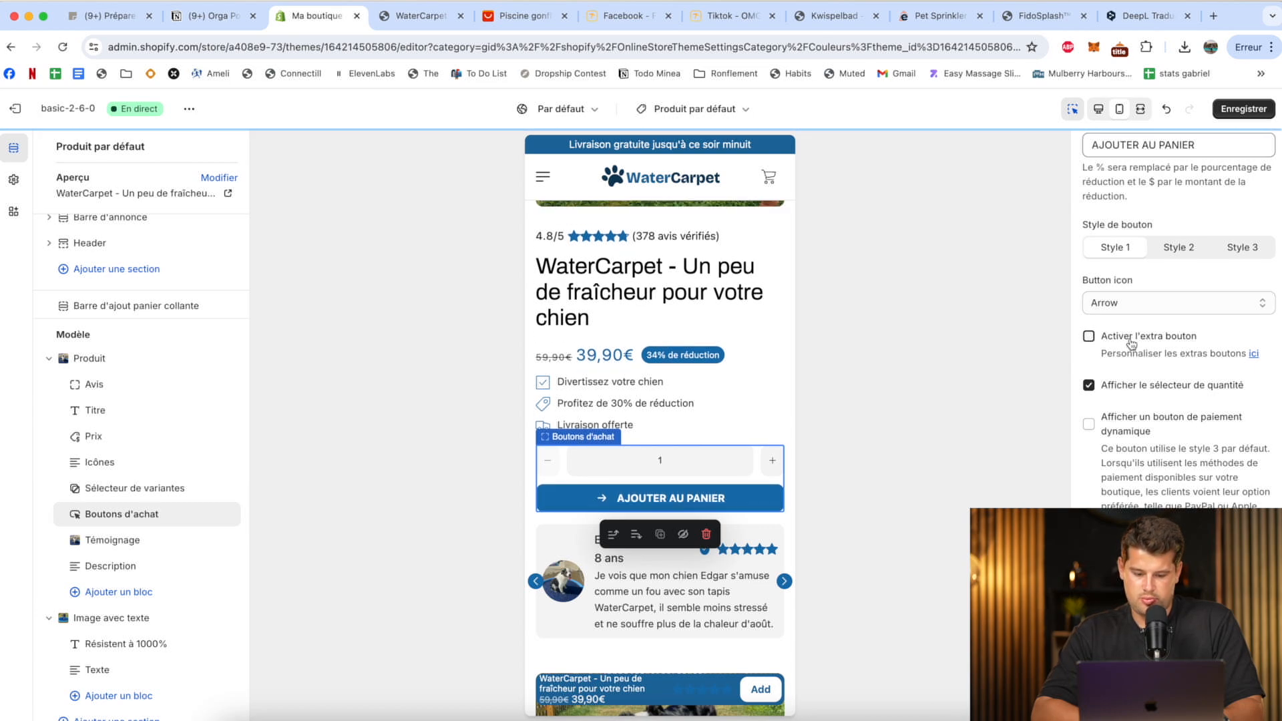
left_click(1131, 344)
left_click(1131, 344)
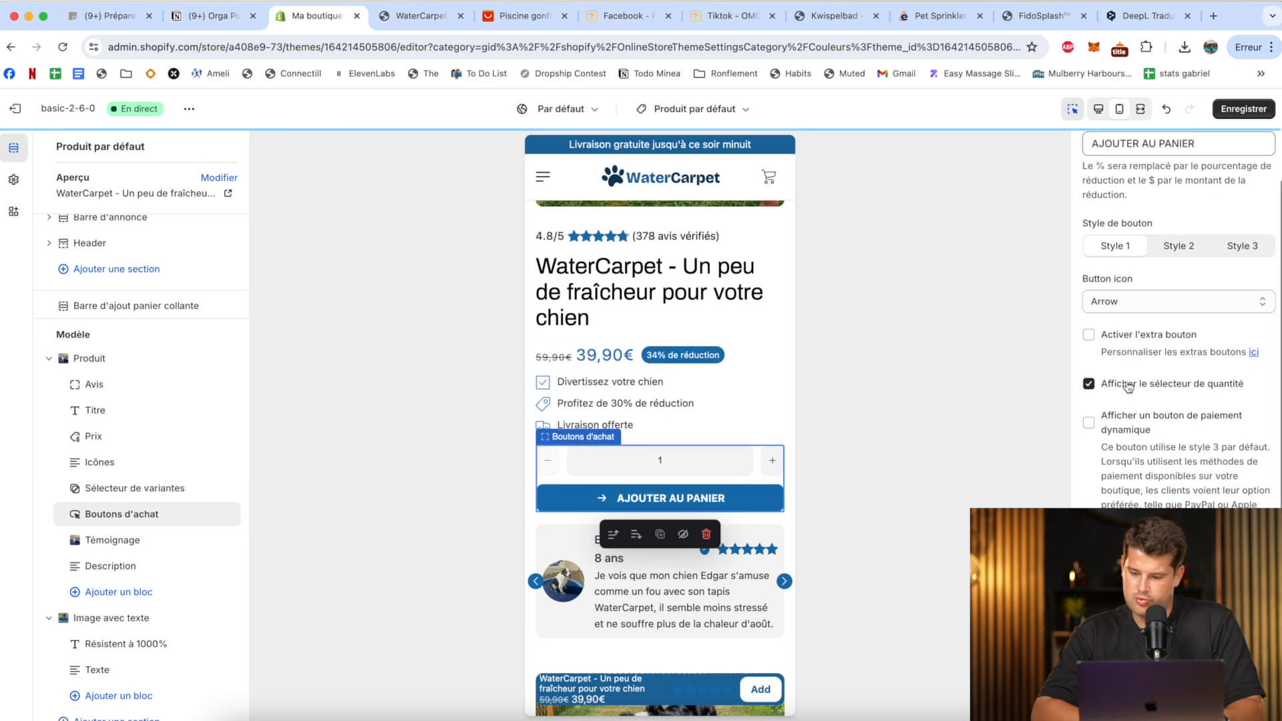
left_click(1128, 385)
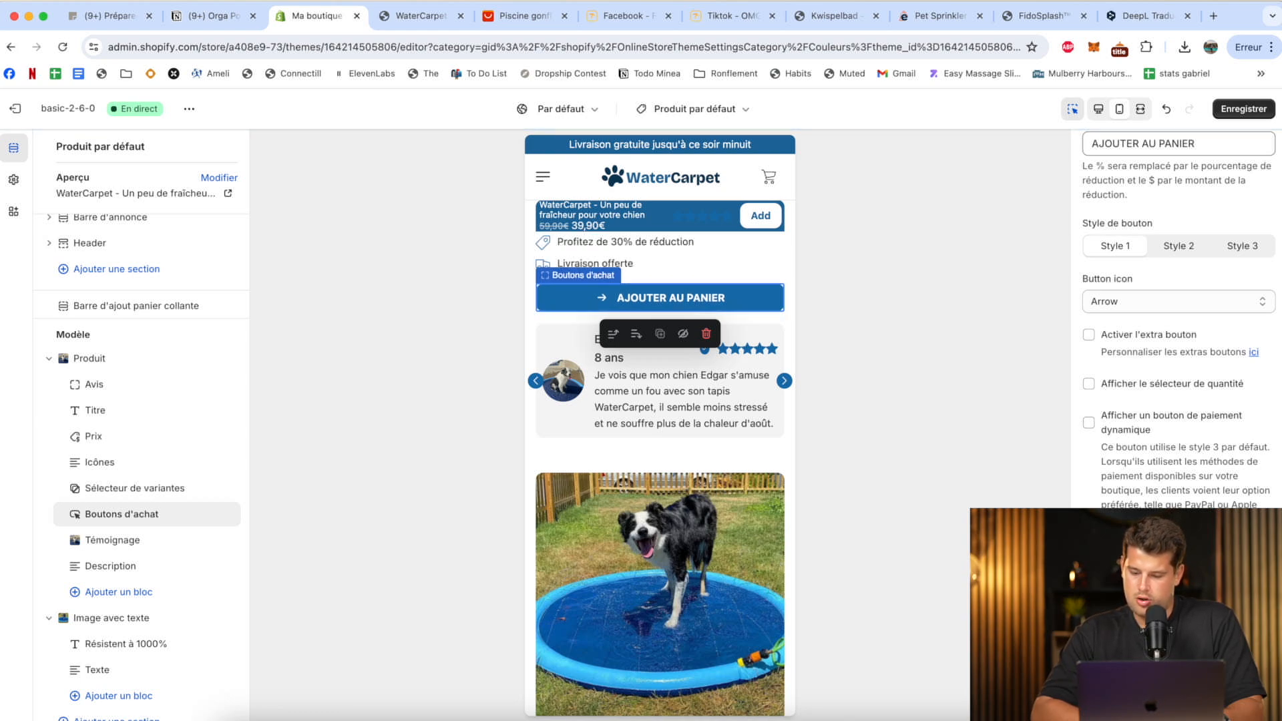
left_click(1256, 109)
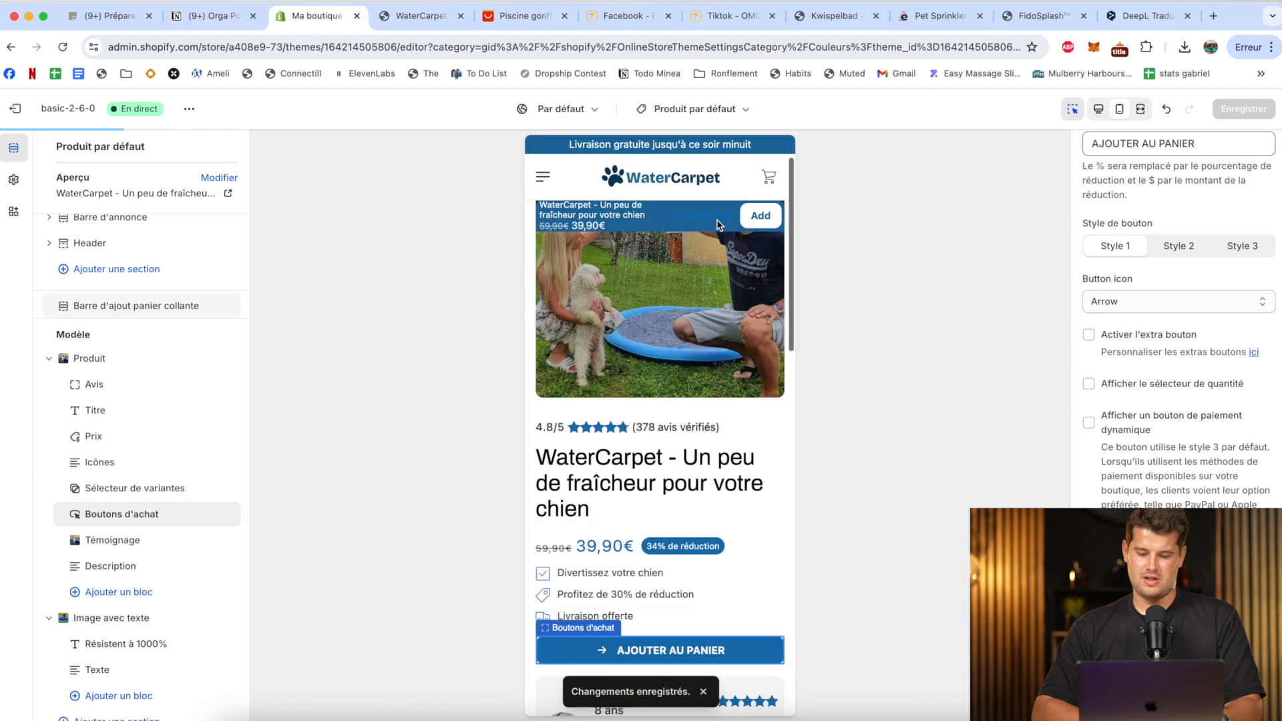
Review the mobile product page and examine the section types that can be added below the Image avec texte section.
scroll(719, 225, "down", 15)
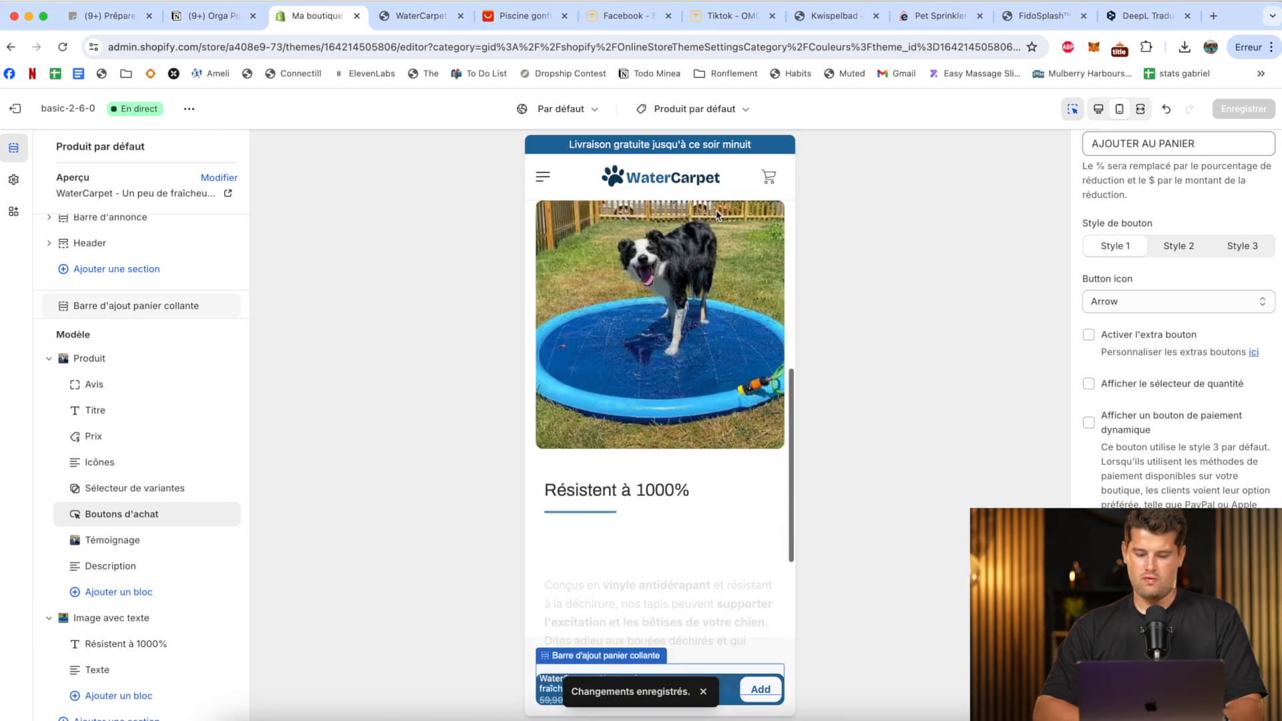
scroll(100, 607, "down", 2)
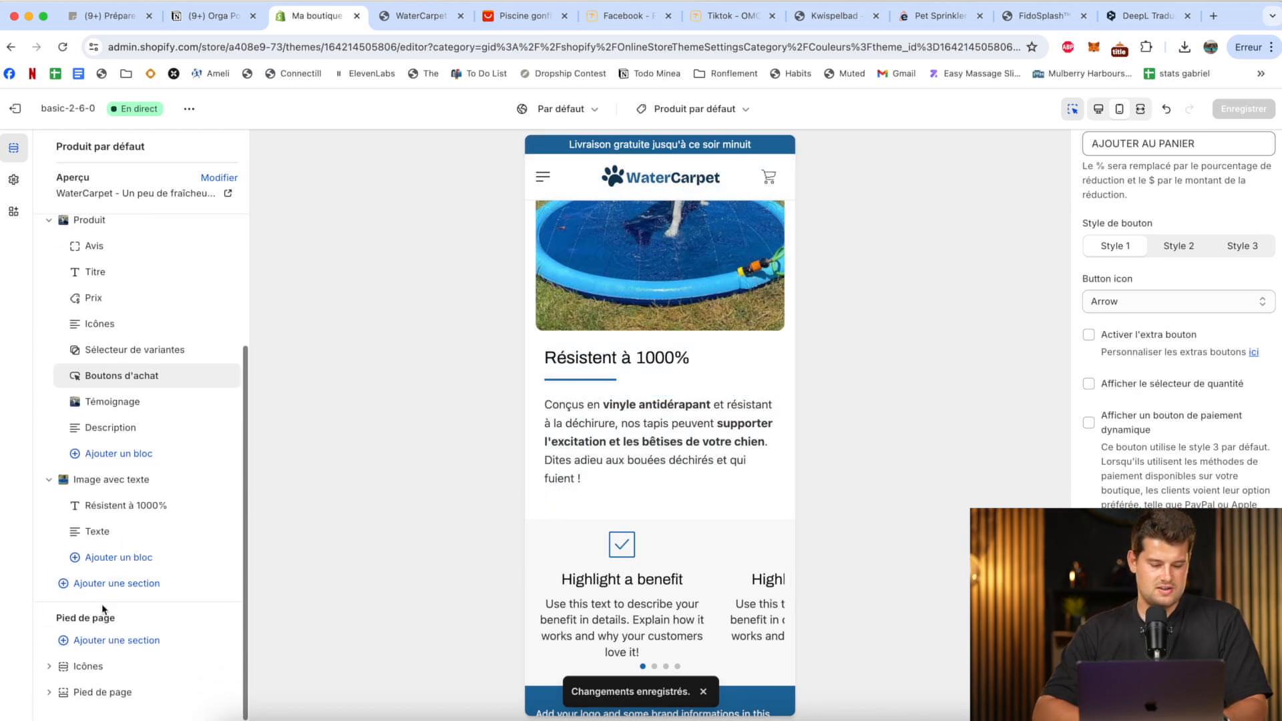
left_click(117, 586)
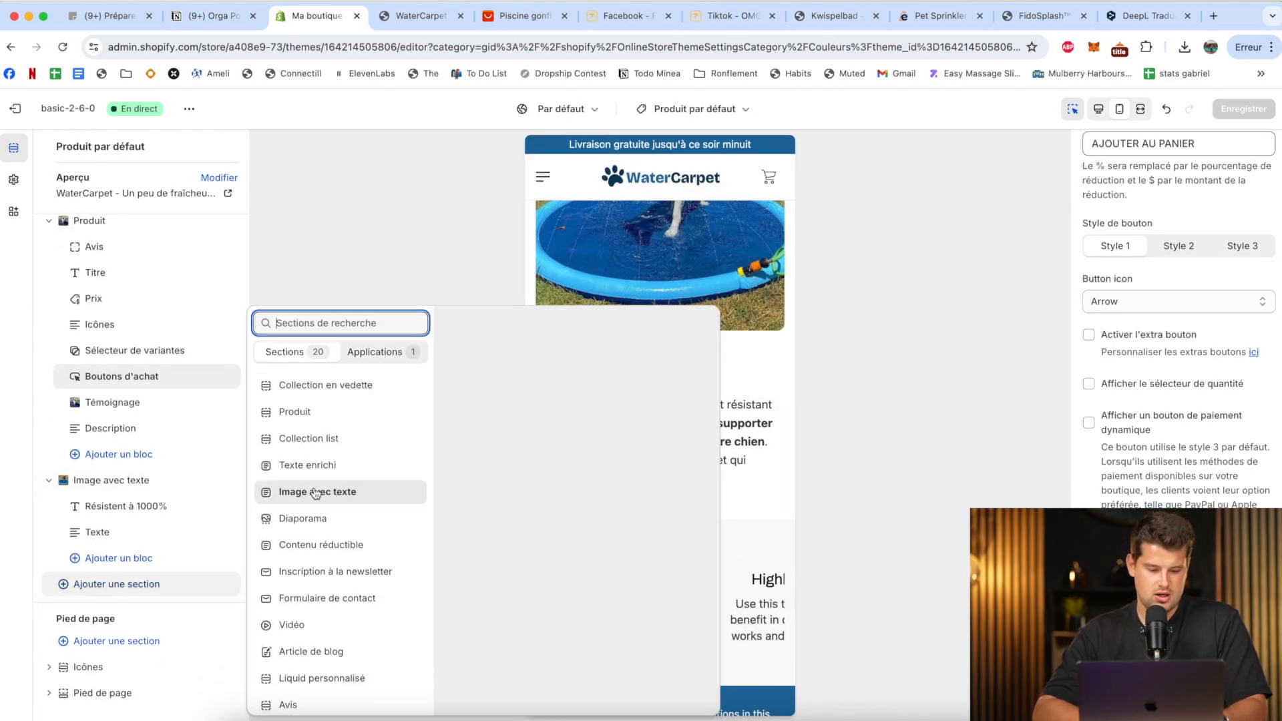
scroll(317, 528, "down", 2)
scroll(317, 527, "up", 1)
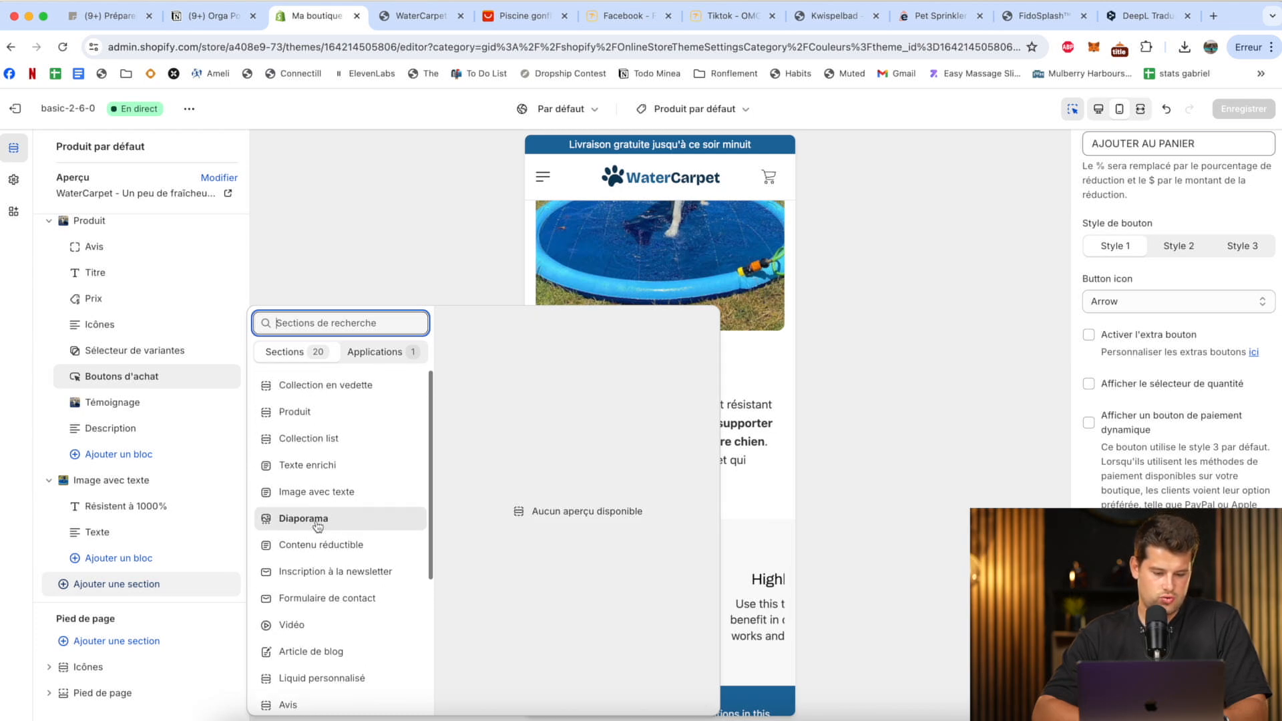
scroll(320, 534, "down", 4)
scroll(332, 583, "down", 1)
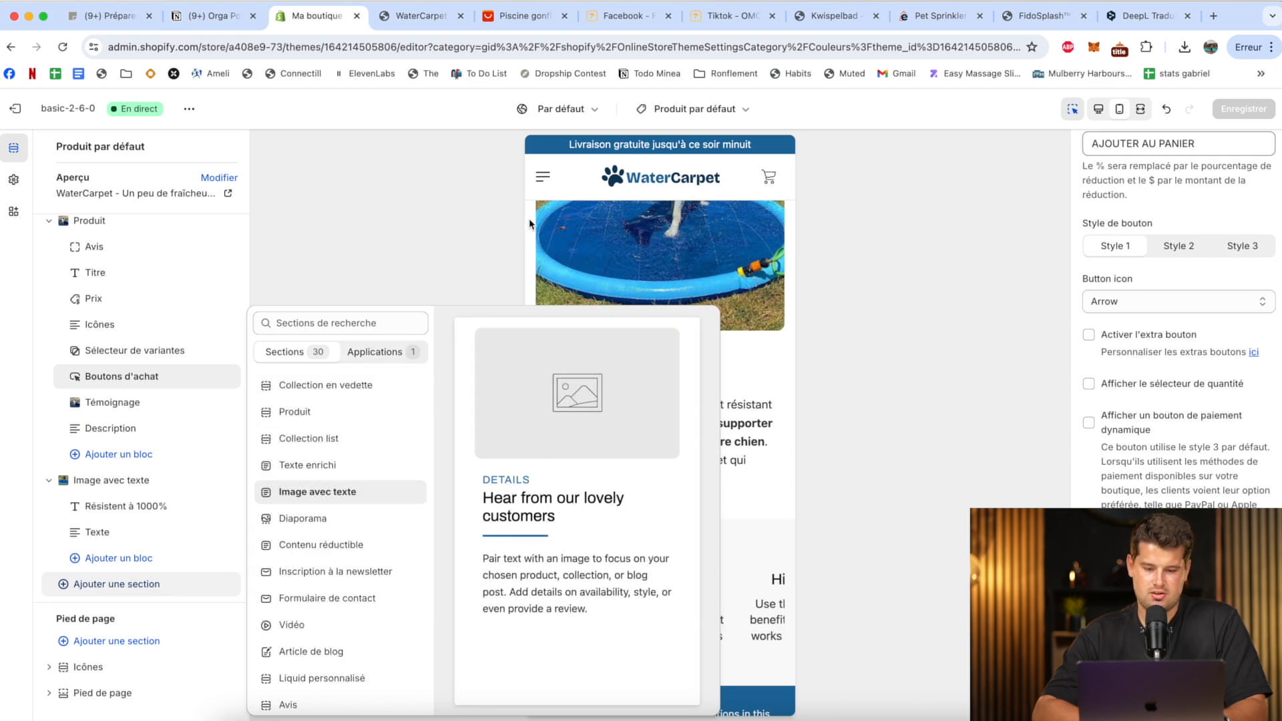
left_click(490, 251)
Duplicate the Image avec texte section titled "Résistent à 1000%".
left_click(731, 364)
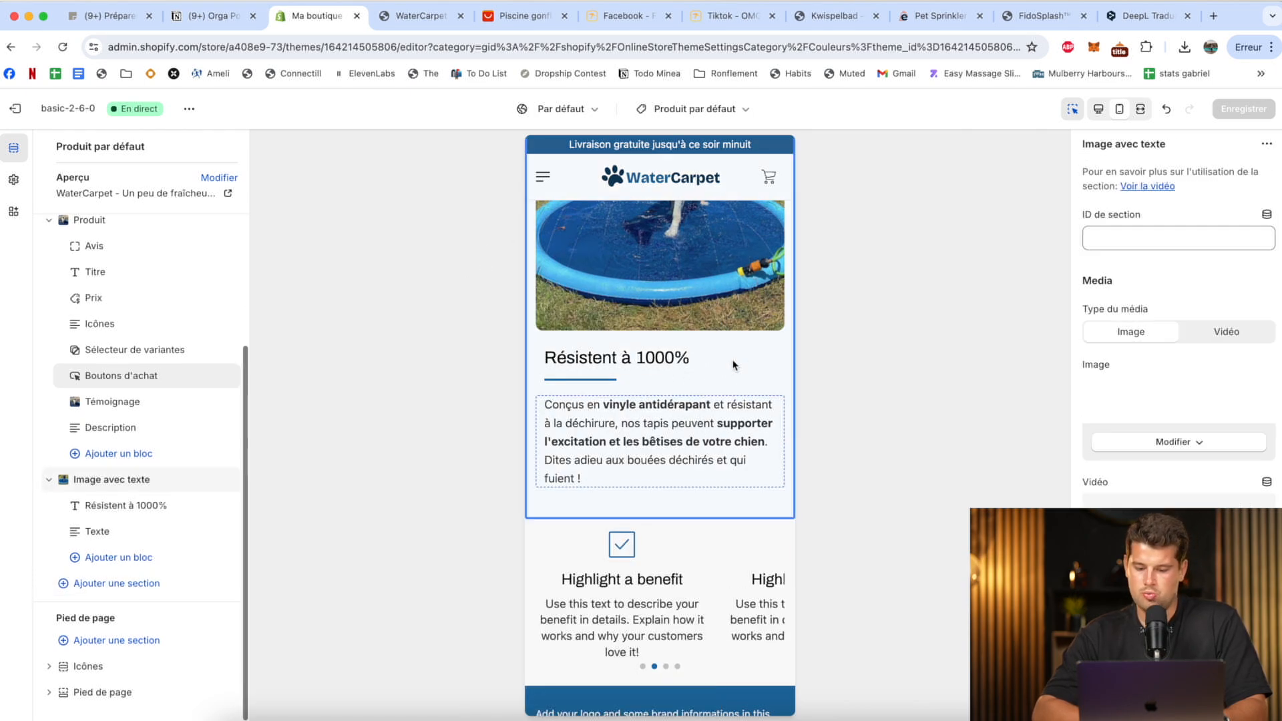
left_click(1266, 145)
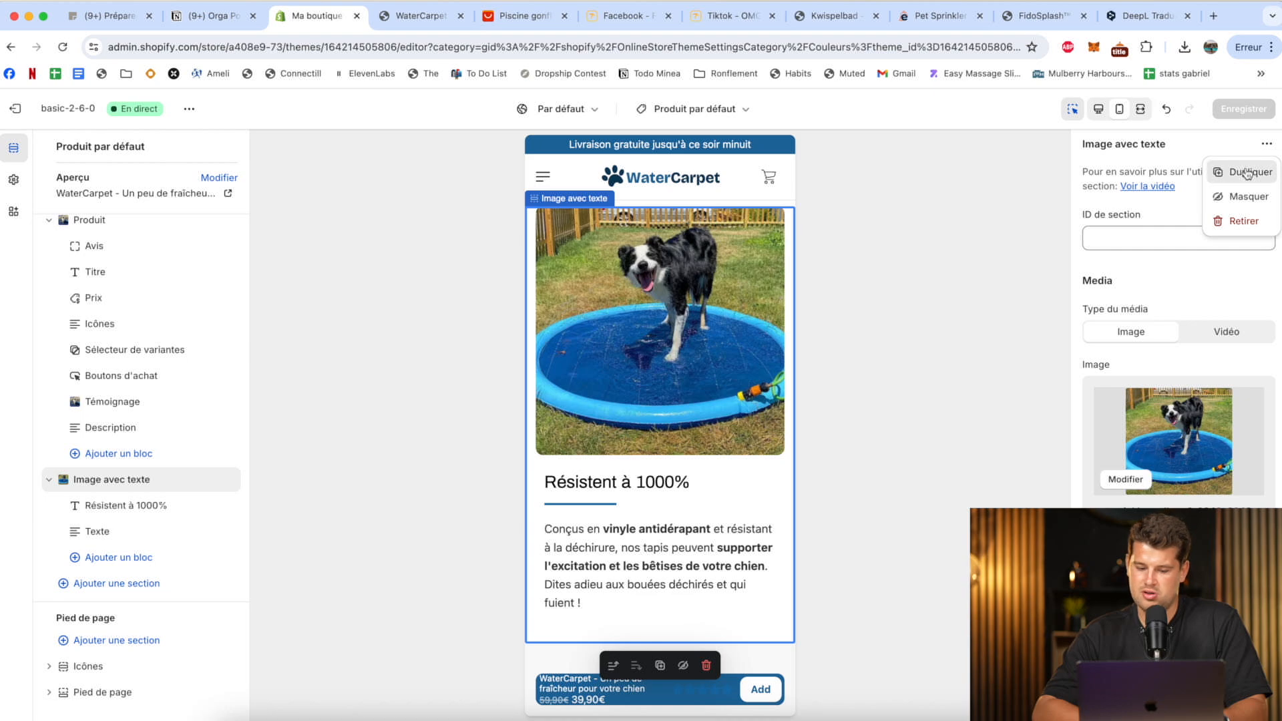
left_click(1247, 172)
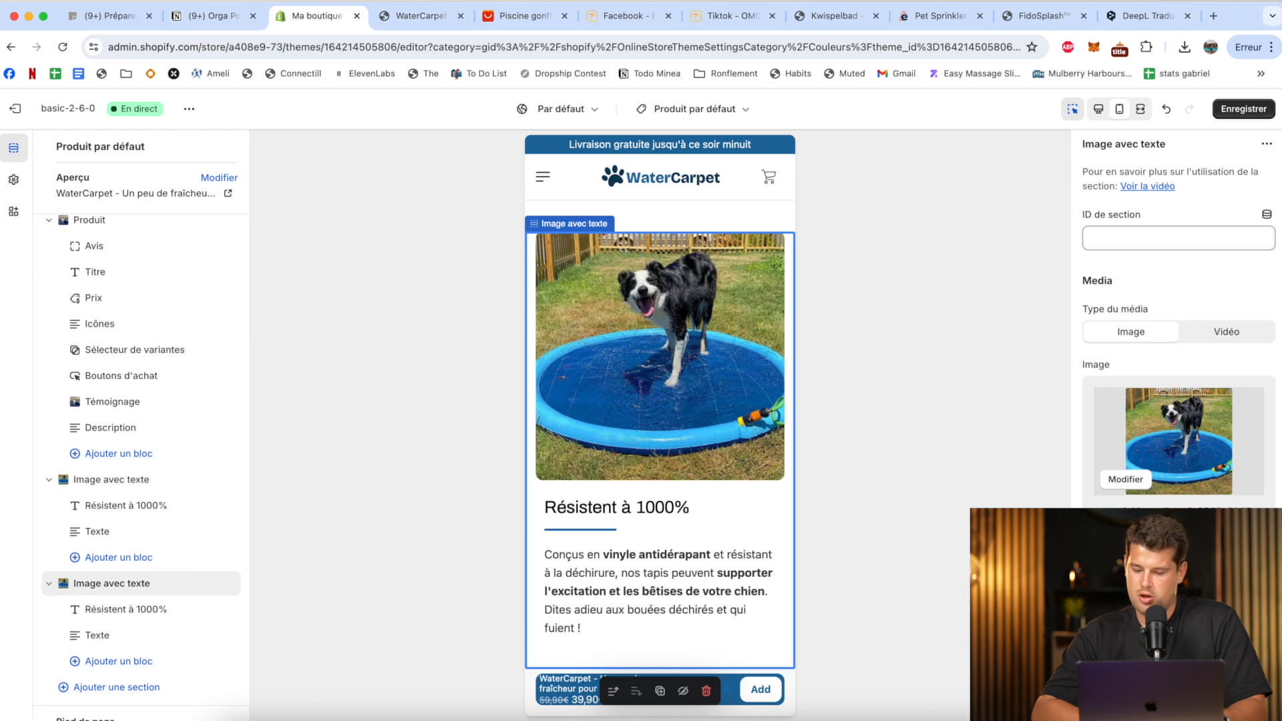
Replace the duplicated section's image with "Capture d'écran 2024-07-15 à 14.58.55", uploaded from the Pet tapis folder.
left_click(1179, 568)
key("ctrl+Up")
left_click(1063, 277)
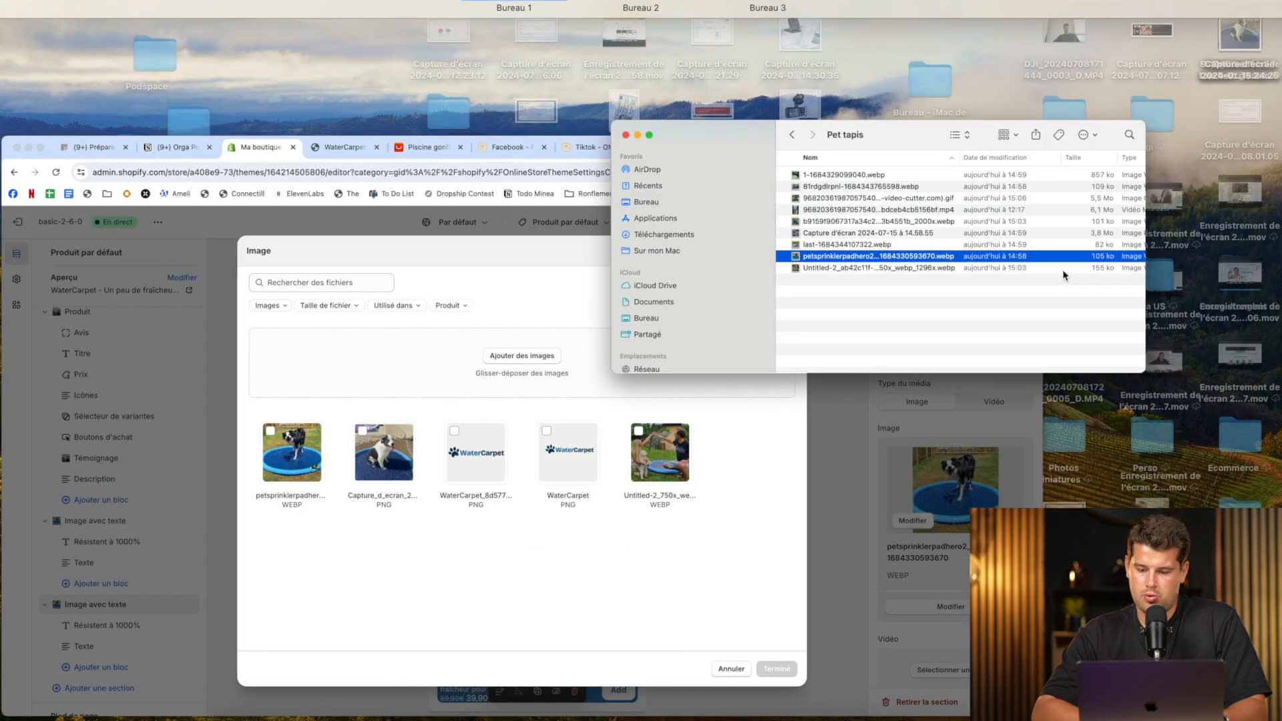
left_click(751, 283)
key("space")
key("space")
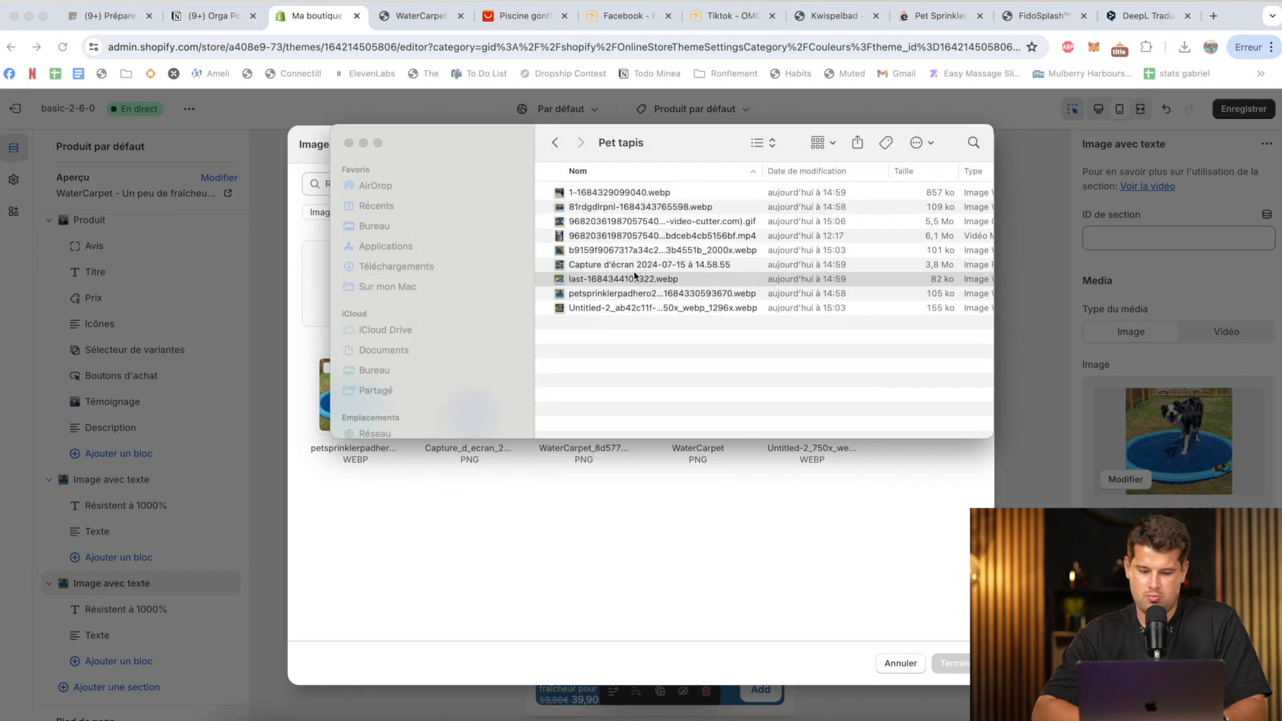
left_click(635, 266)
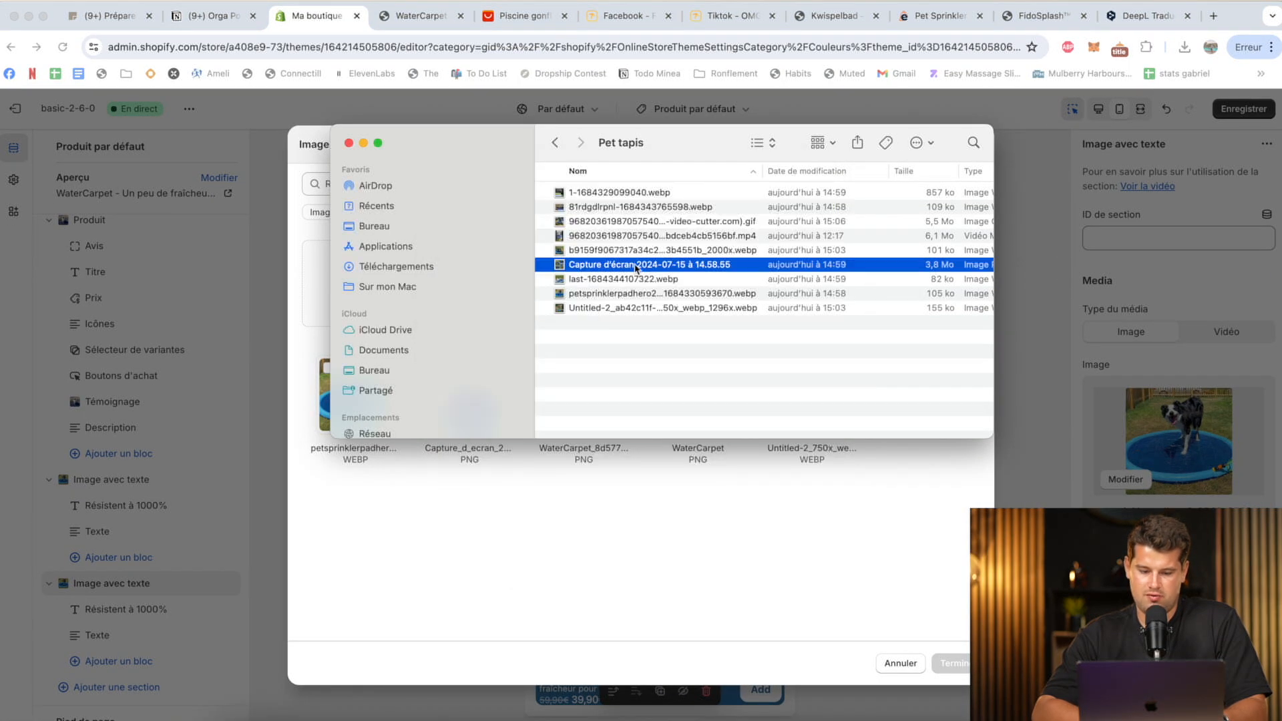
left_click(603, 235)
key("space")
key("space")
left_click_drag(598, 264, 908, 608)
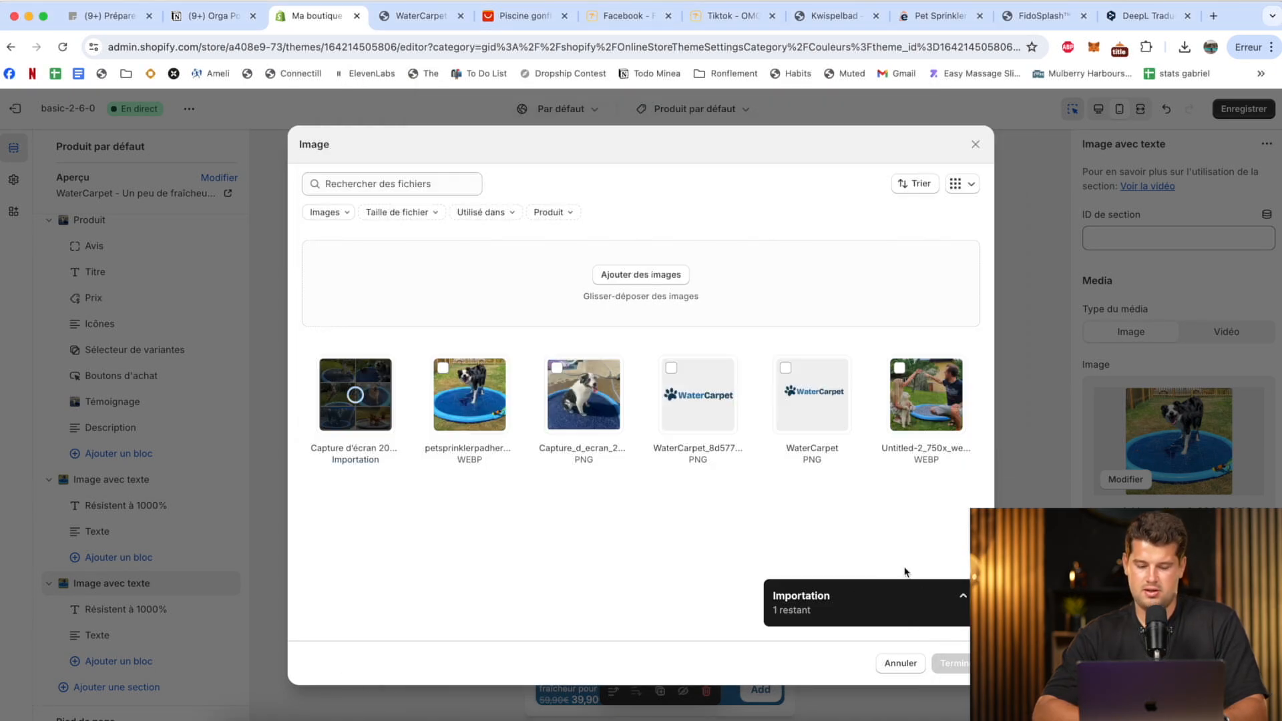
left_click(954, 668)
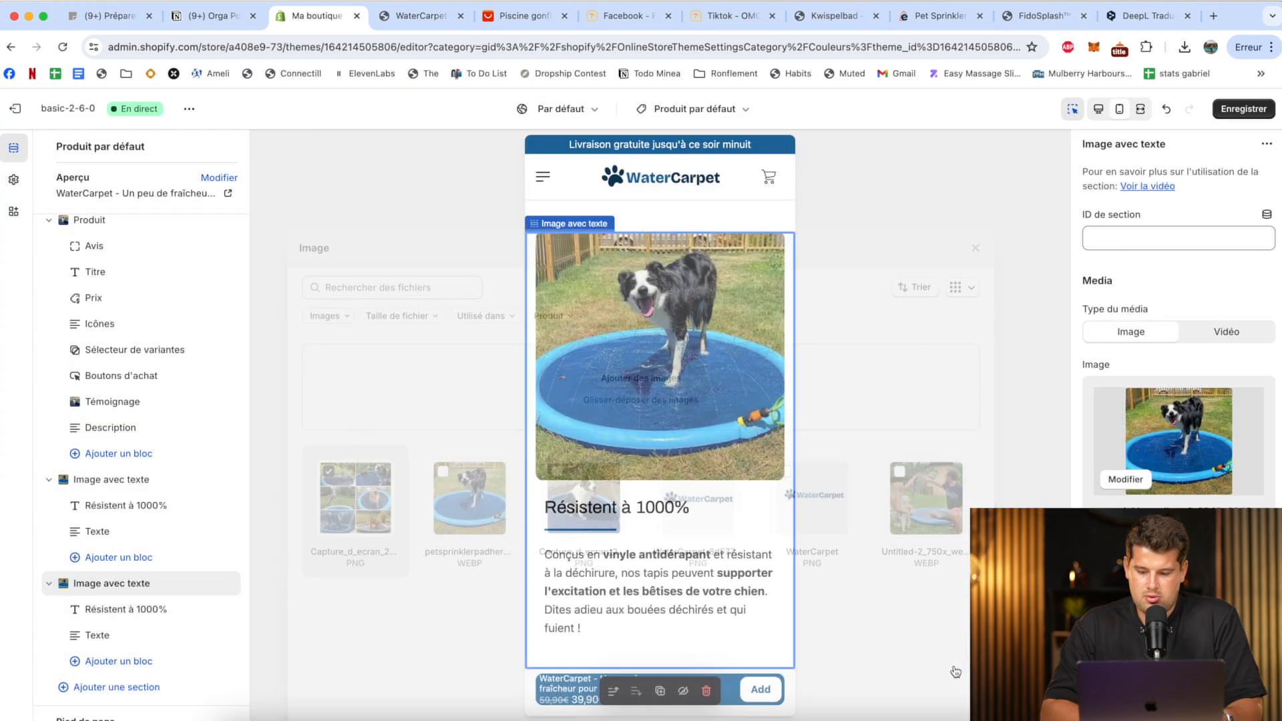
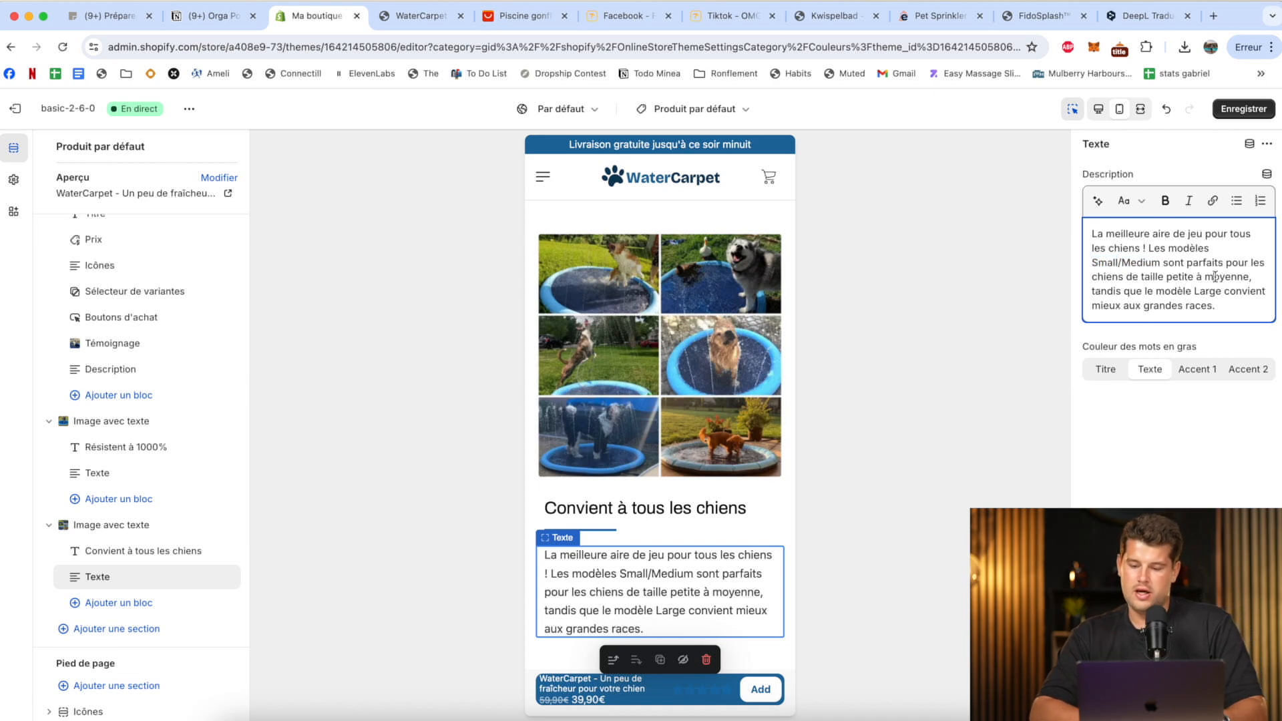
Save the theme and review the mobile product page from the footer up to the product title and purchase area.
left_click(1255, 111)
scroll(670, 498, "down", 6)
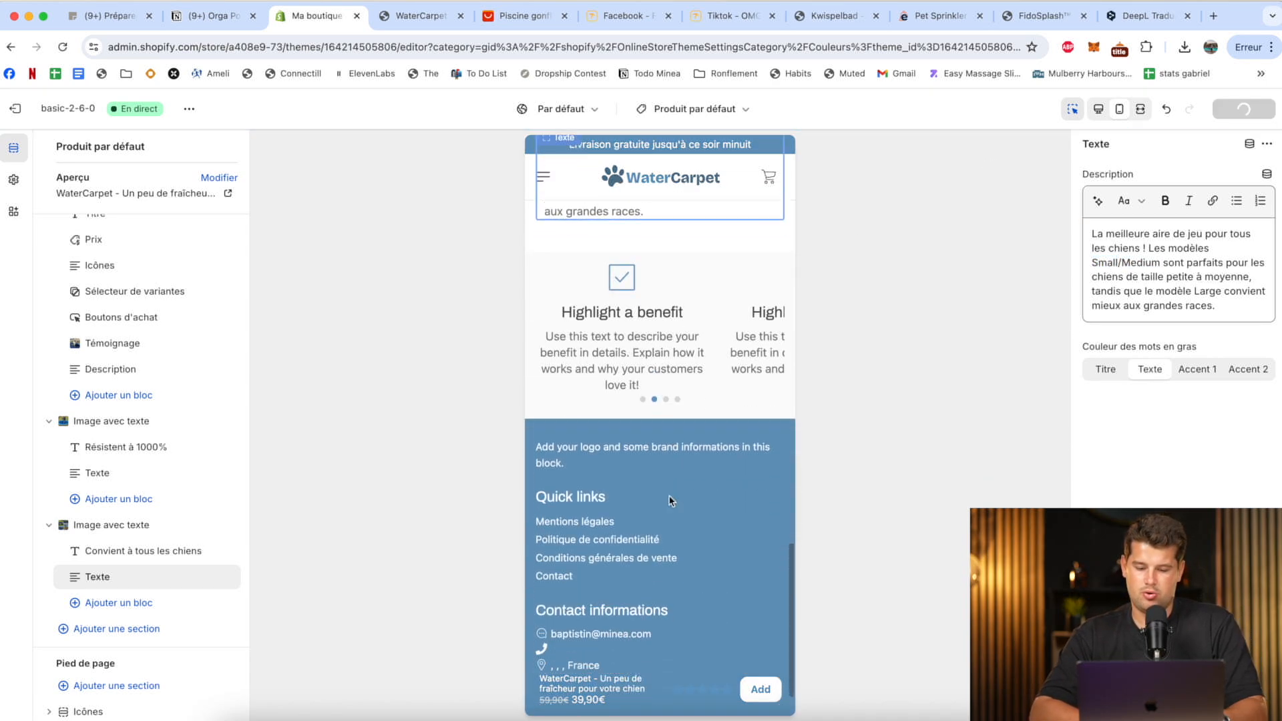
scroll(670, 501, "up", 10)
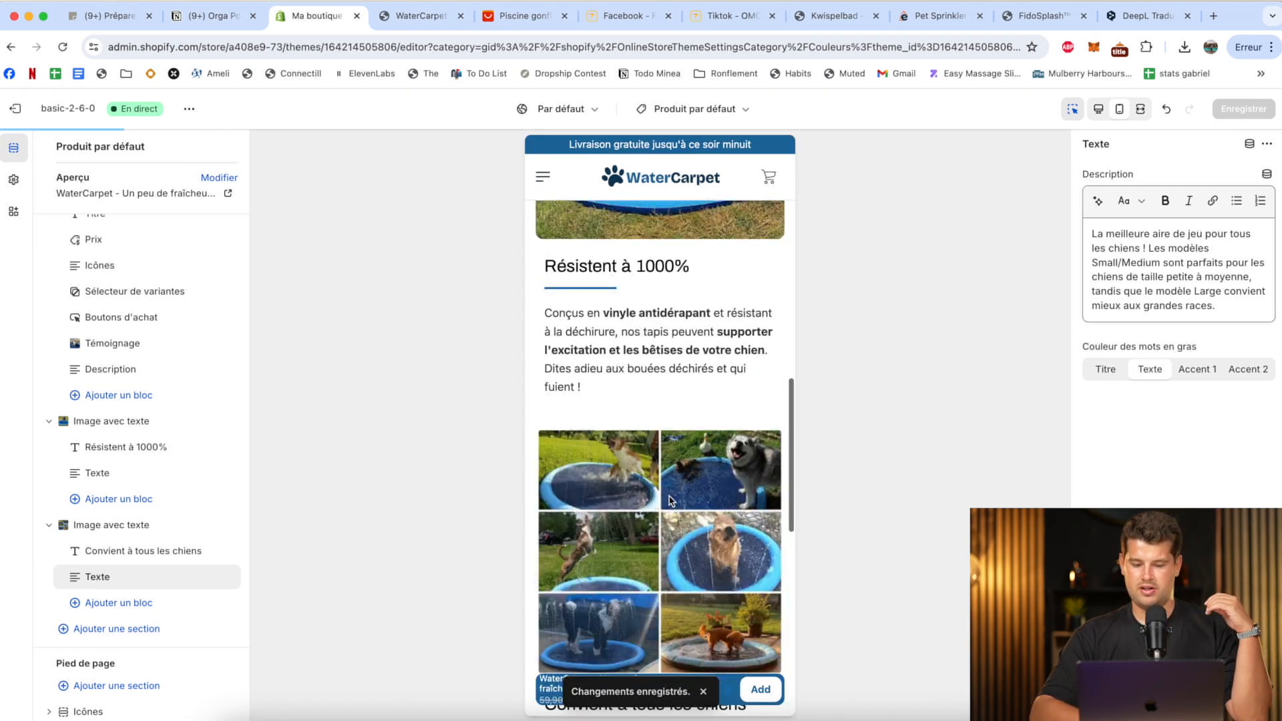
scroll(670, 501, "up", 4)
scroll(670, 501, "down", 8)
scroll(687, 361, "up", 10)
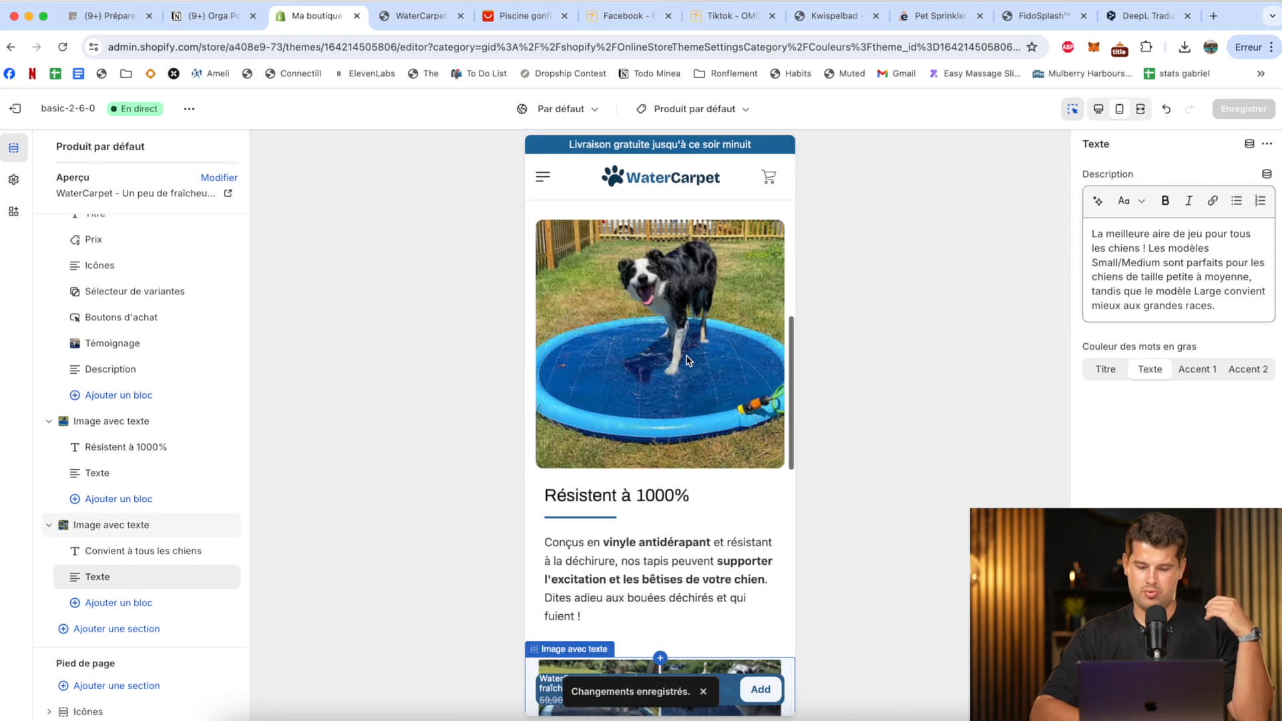
scroll(688, 361, "up", 5)
scroll(641, 413, "down", 2)
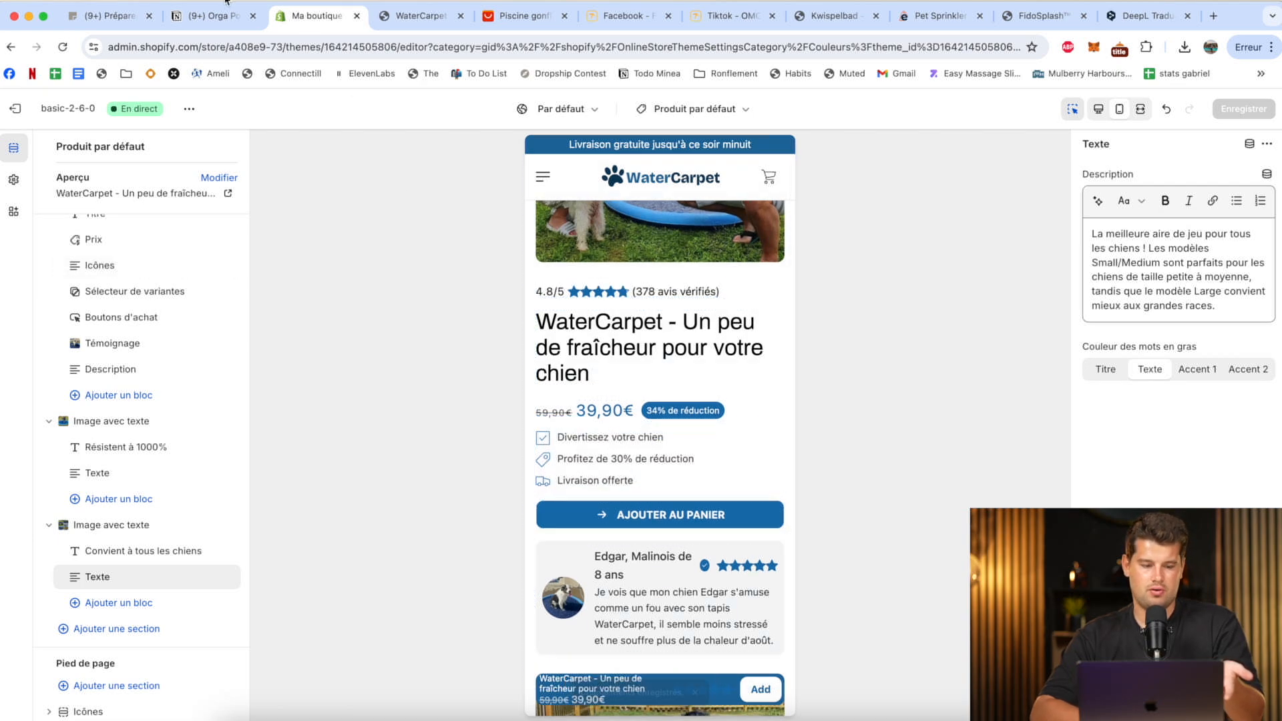
Leave the theme editor and open the "WaterCarpet - Un peu de fraîcheur pour votre chien" product in the store admin.
left_click(15, 108)
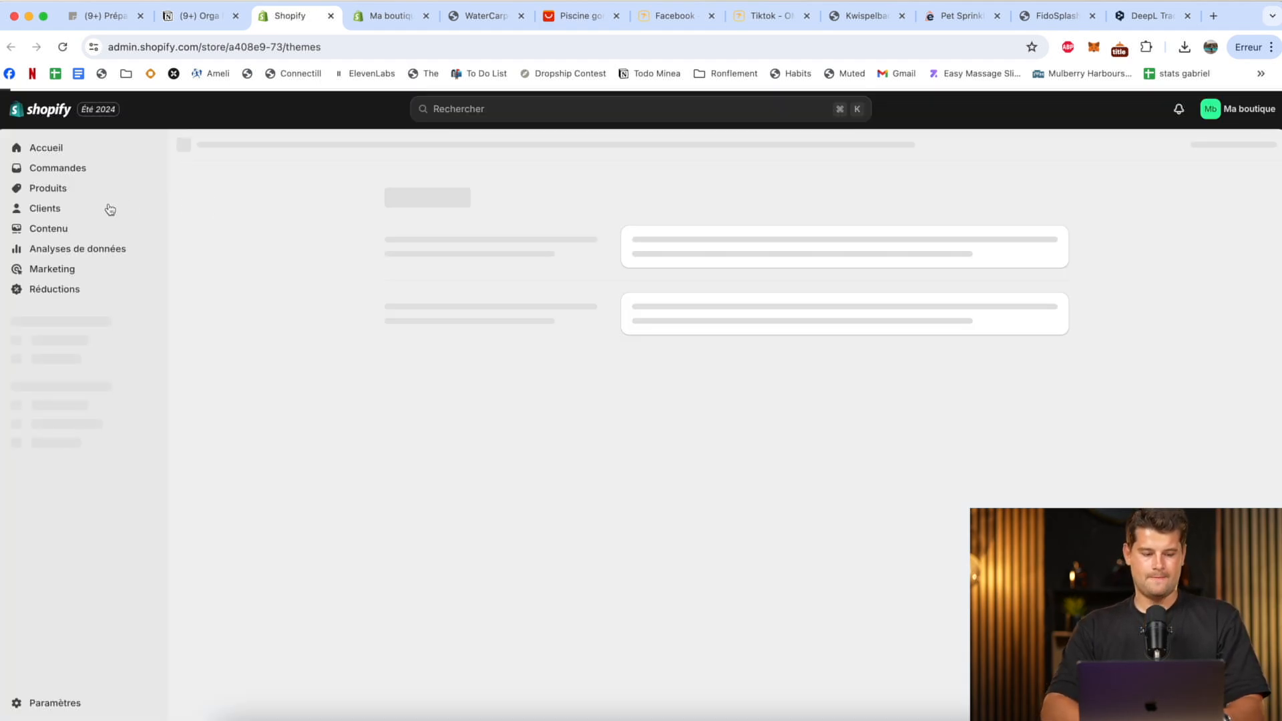
left_click(85, 193)
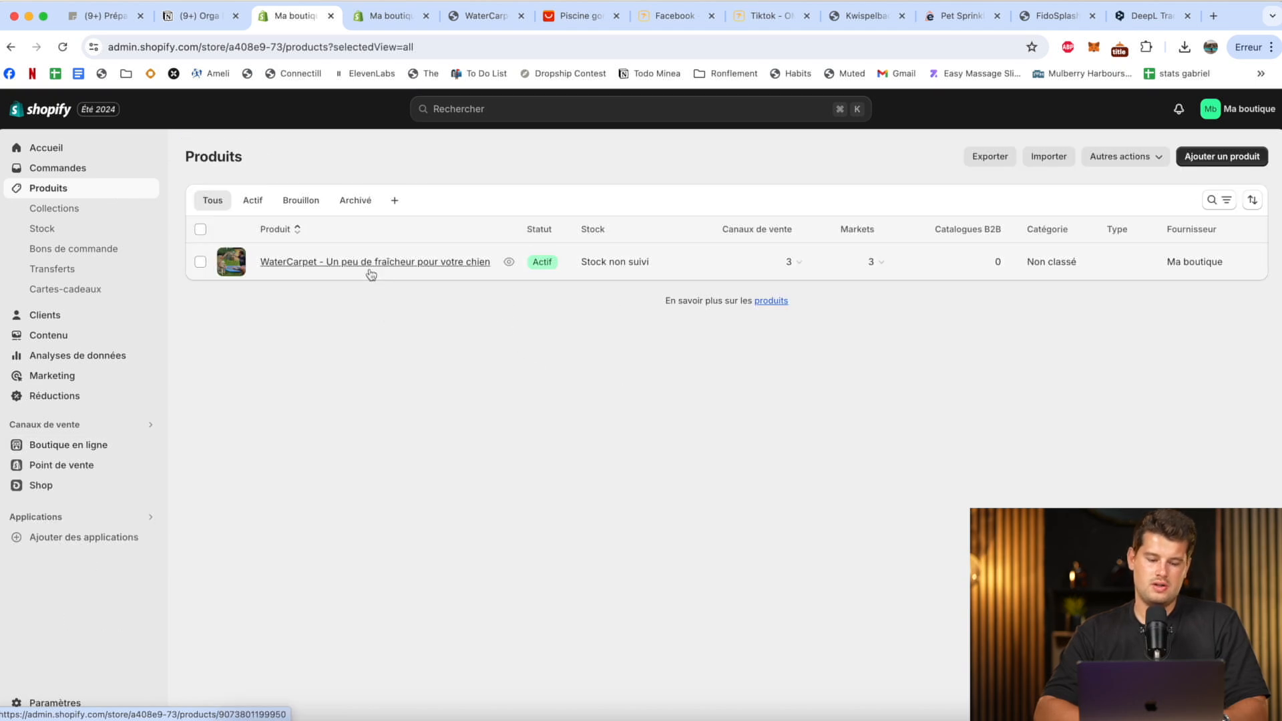
left_click(370, 269)
Add a Taille variant option with the values Small, Medium and Large to the product and save it.
scroll(359, 366, "down", 10)
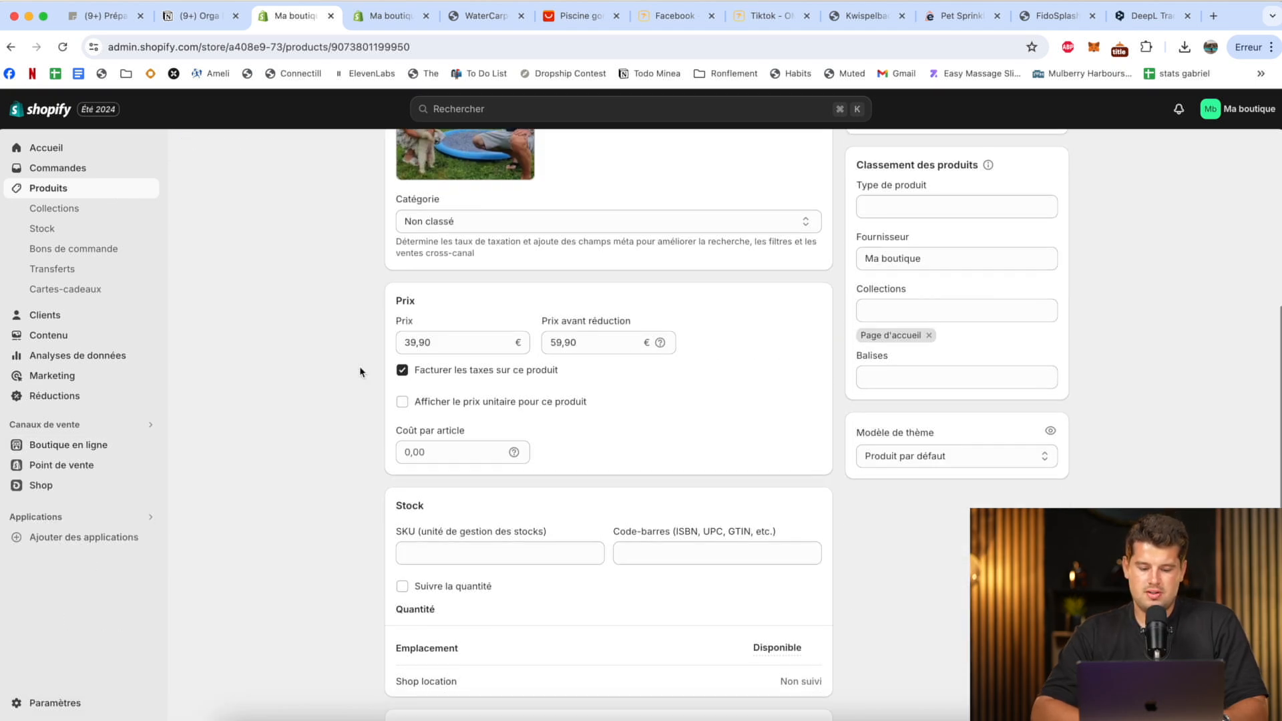
scroll(360, 369, "down", 2)
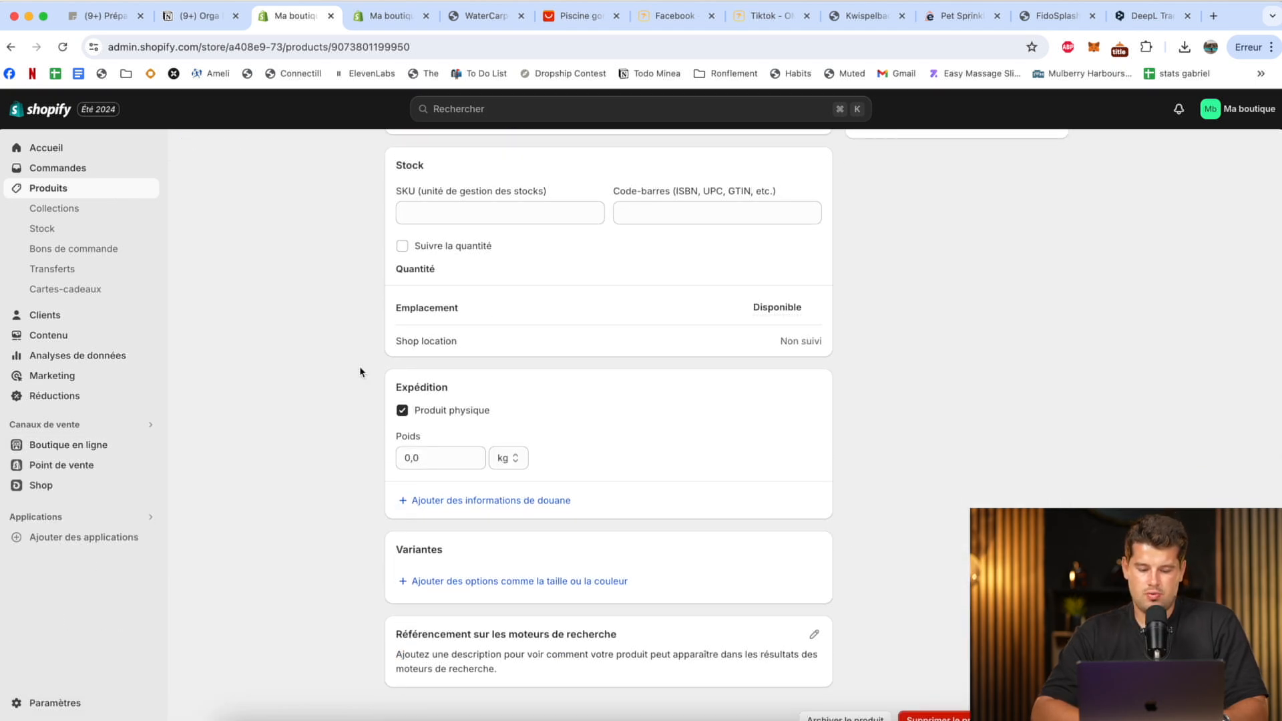
left_click(498, 593)
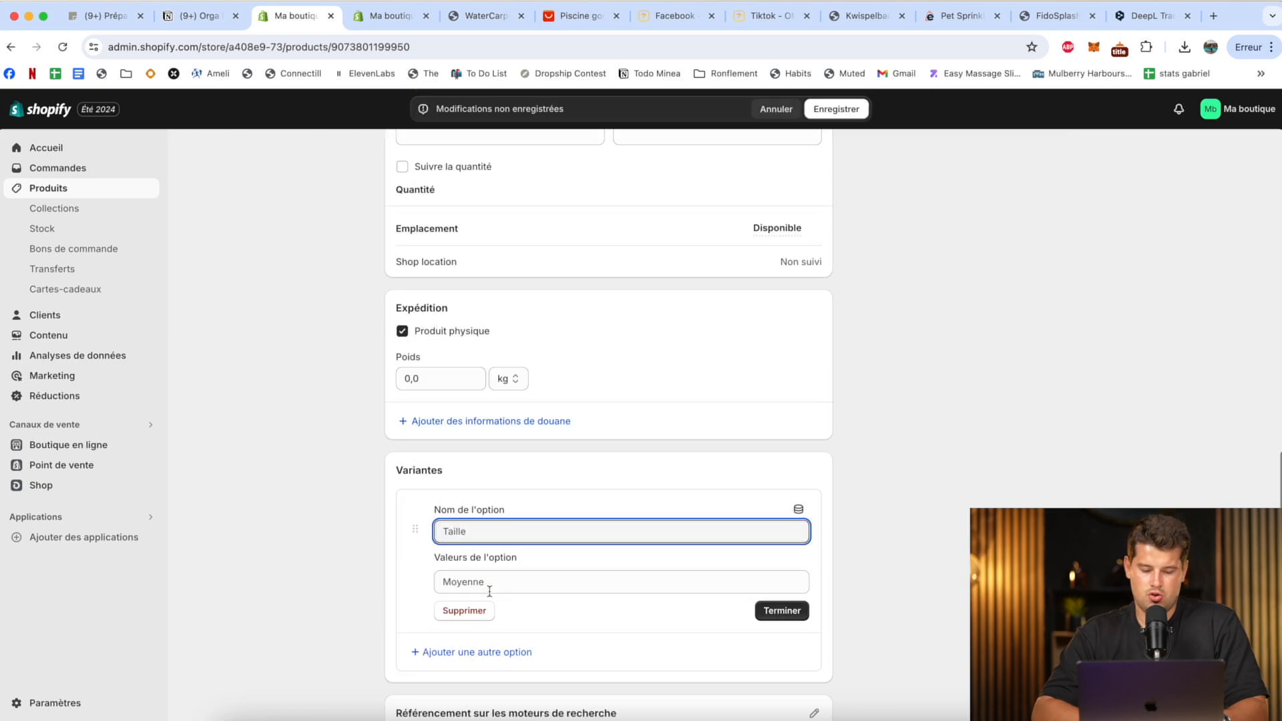
type("Taille")
key("Tab")
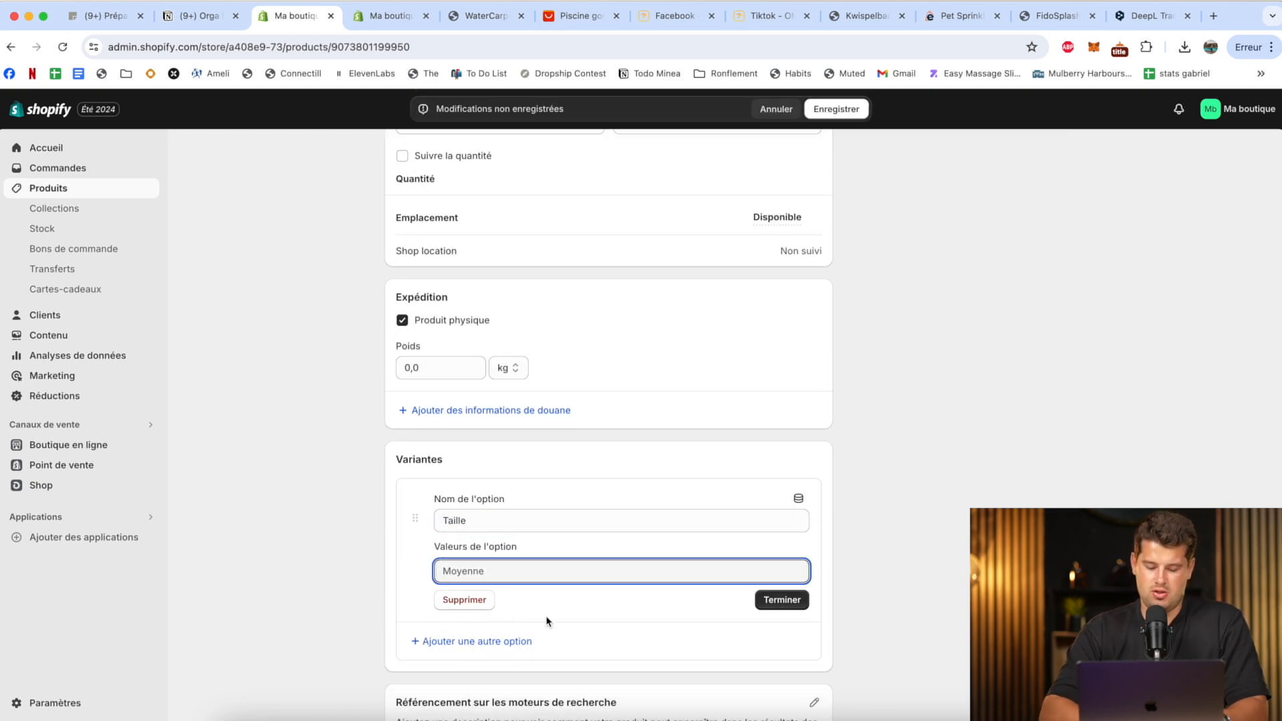
type("S")
key("Return")
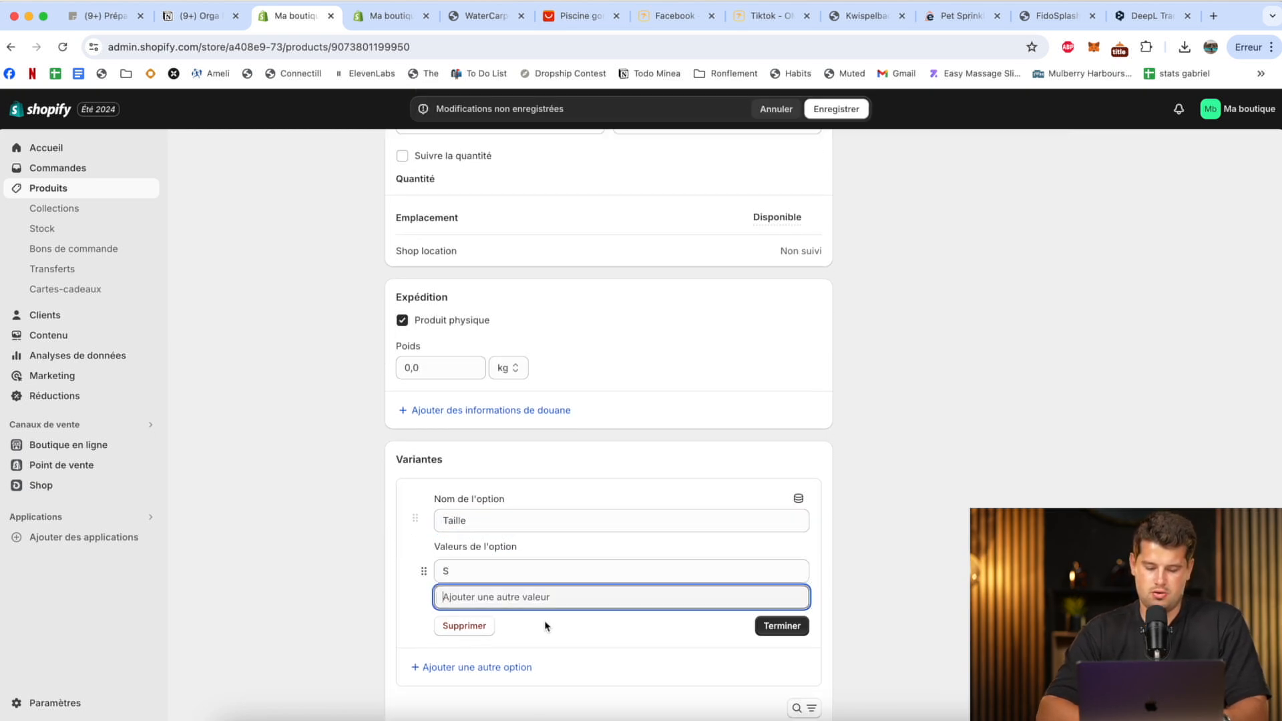
left_click(549, 569)
key("Return")
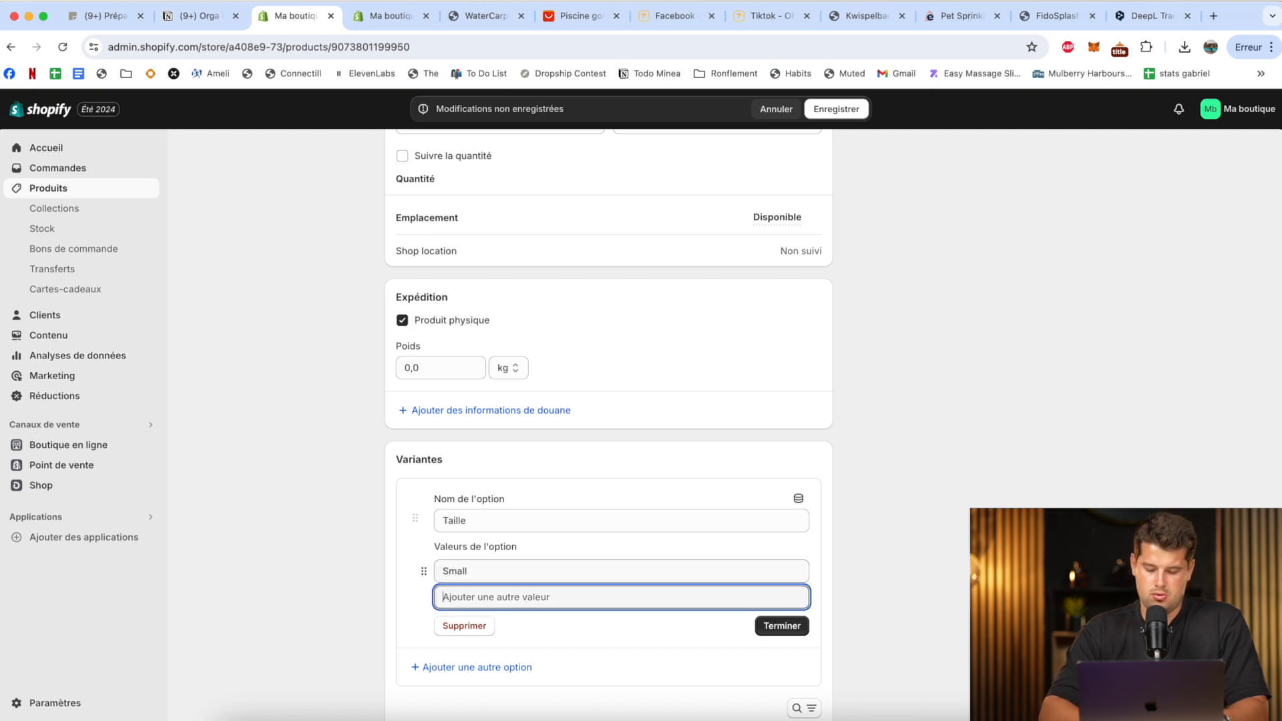
type("Medium")
key("Return")
type("Large")
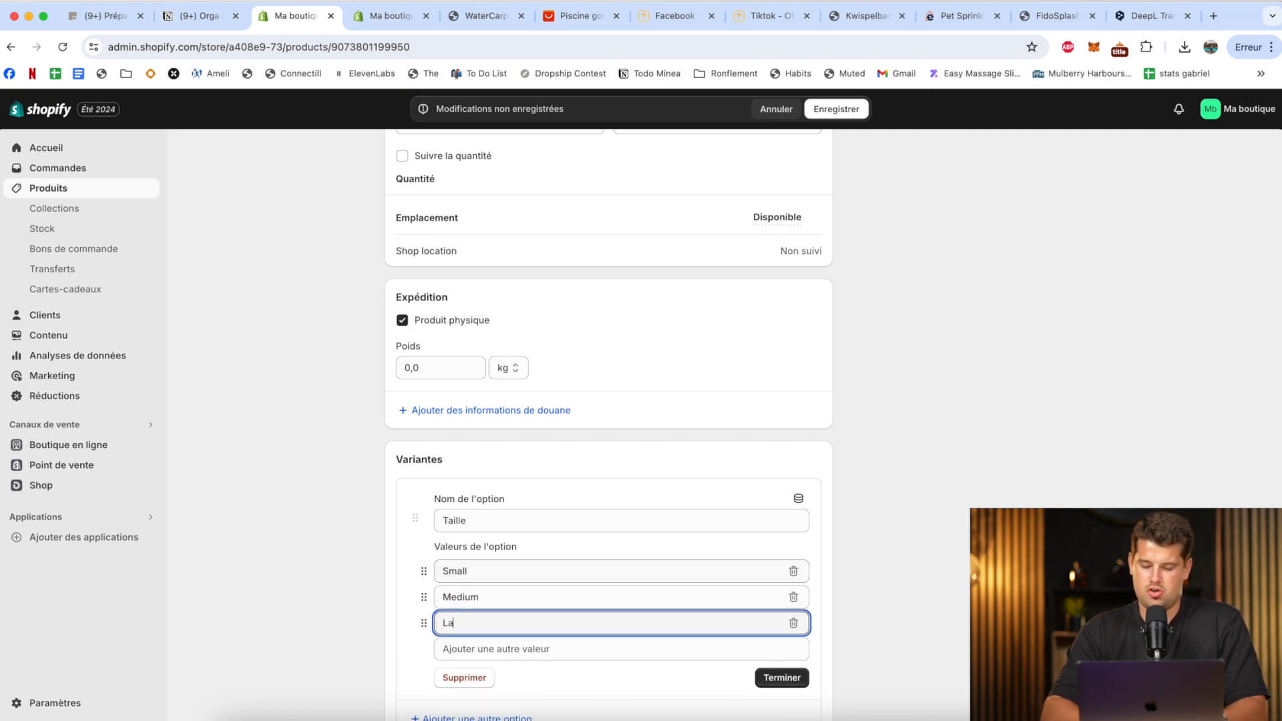
left_click(792, 676)
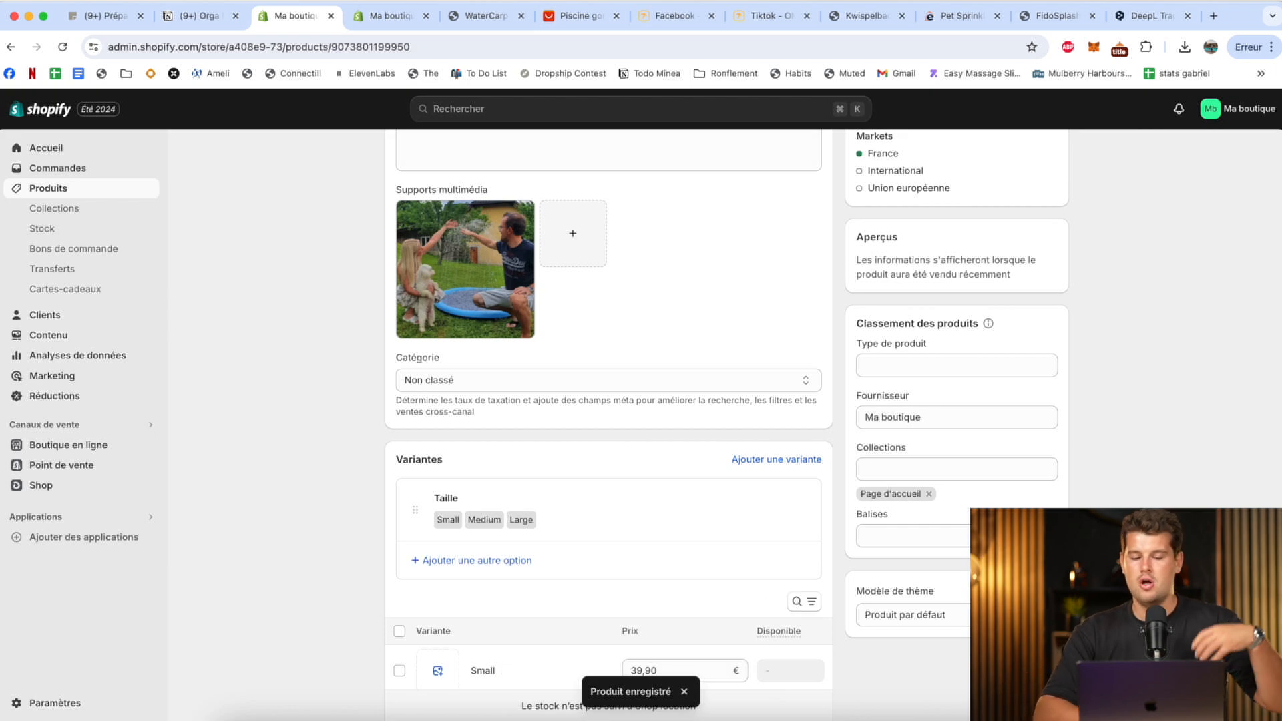
Set the Small variant's price to 29,90 € and its price before reduction to 49,90 €, and save the variant.
scroll(449, 372, "down", 5)
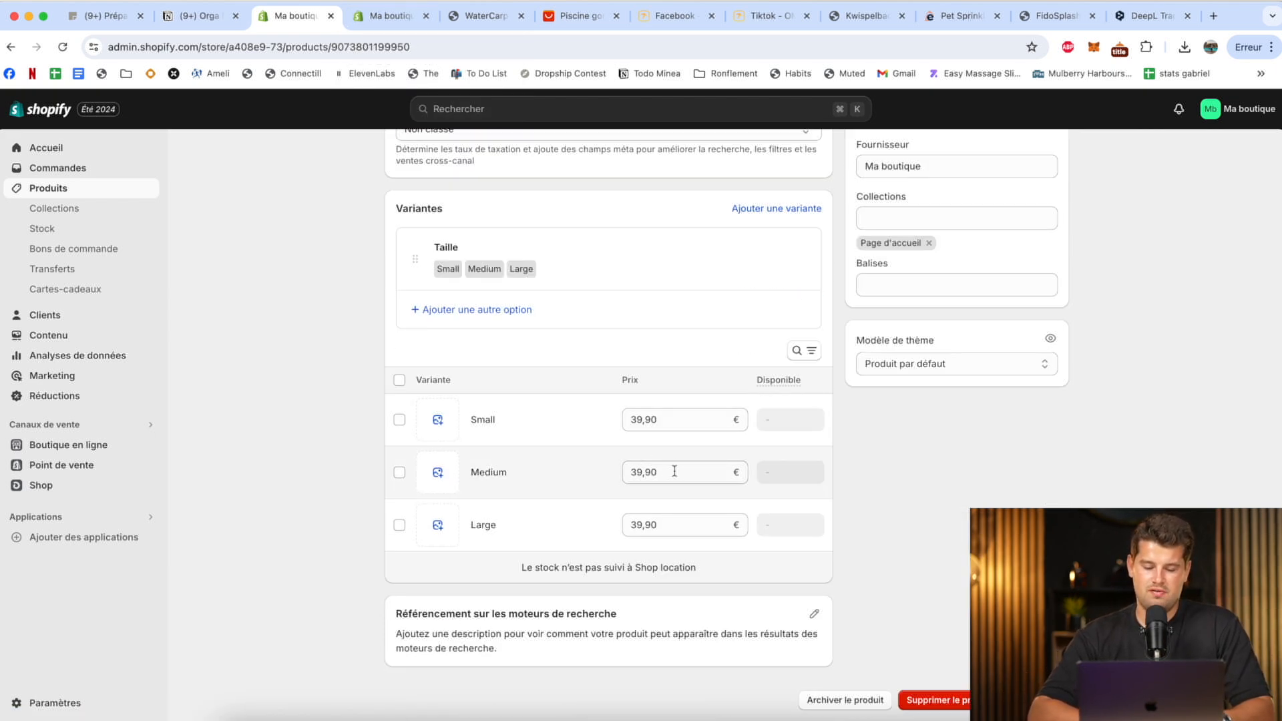
left_click(489, 472)
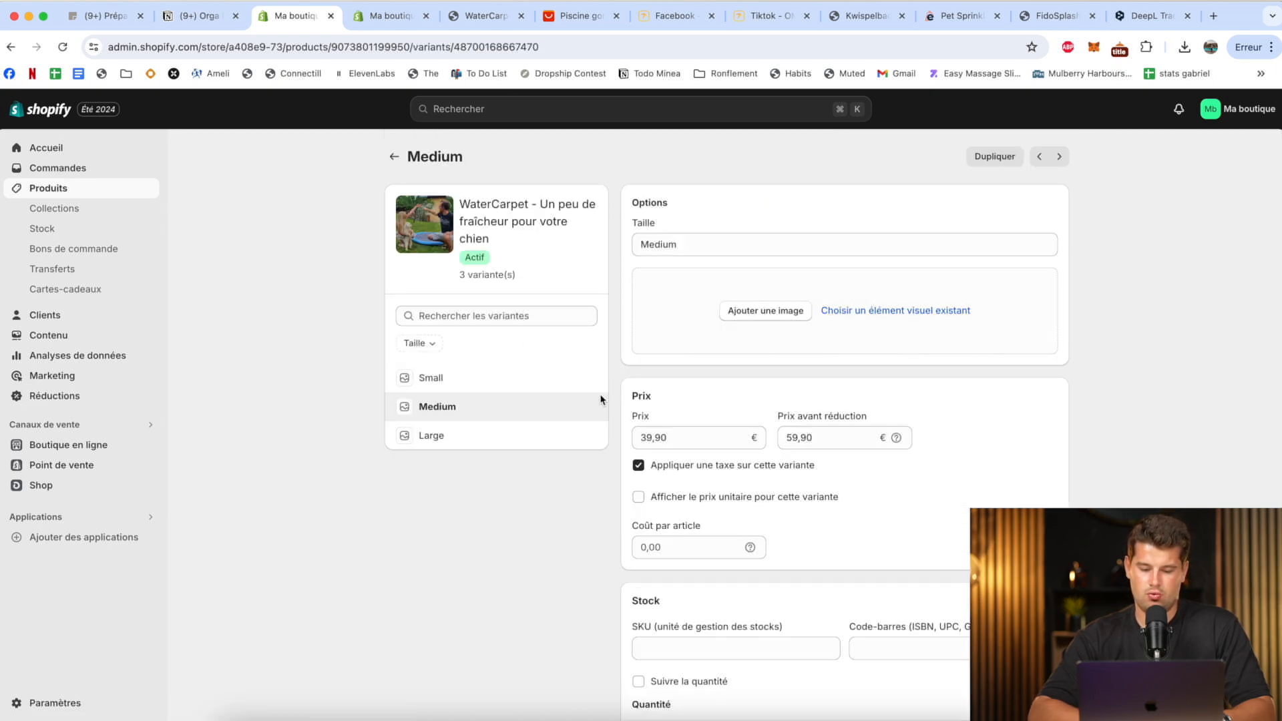
left_click(467, 380)
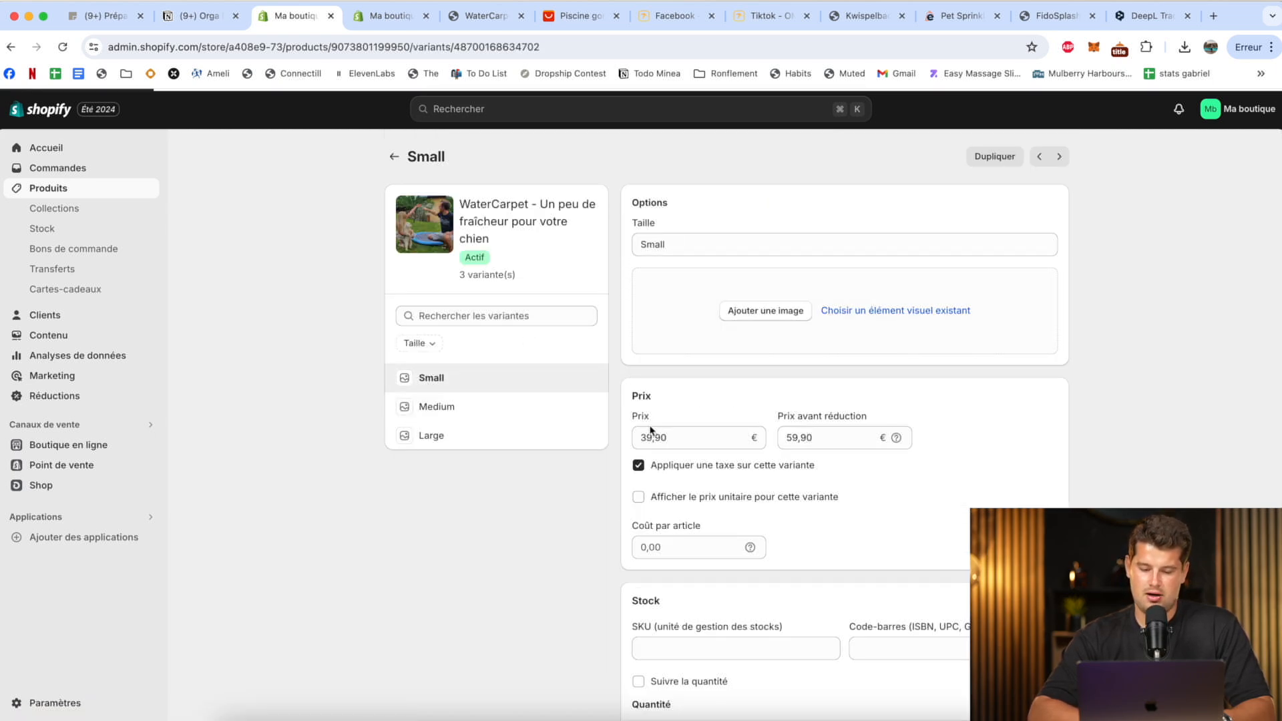
type("29.9")
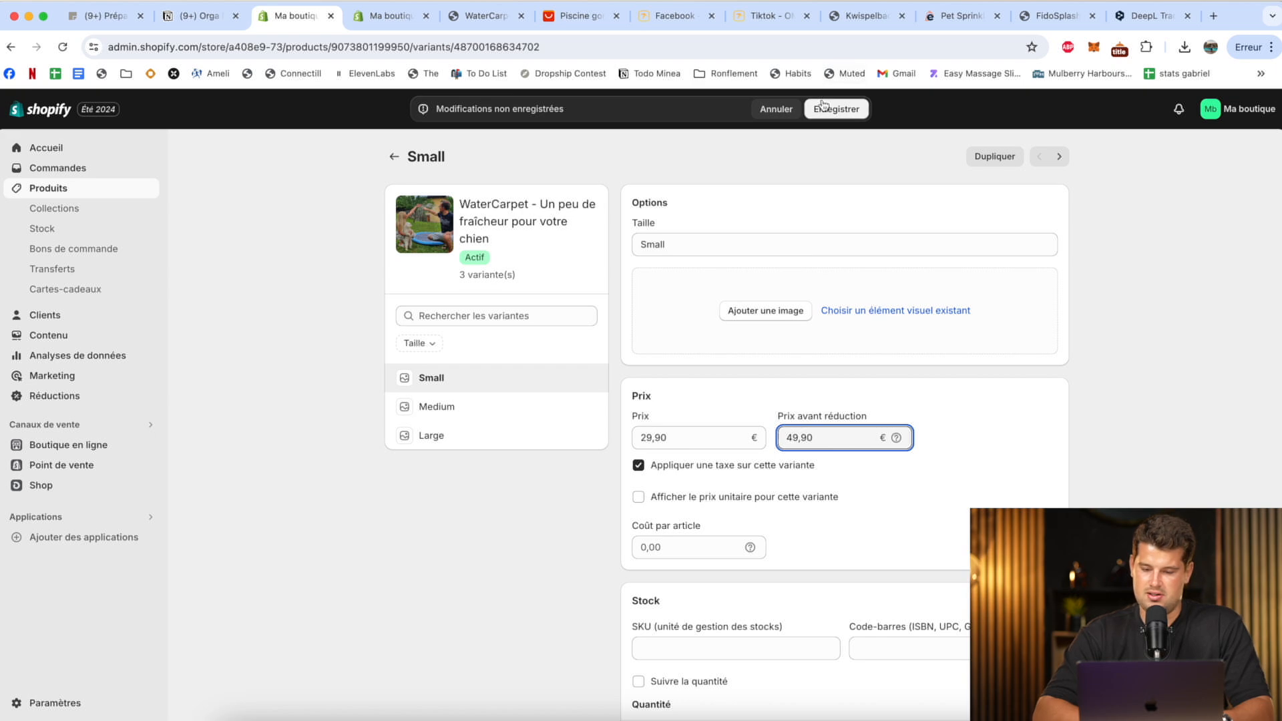
Set the Large variant's price to 59,90 € and its price before reduction to 89,90 €, and save the variant.
left_click(480, 440)
type("59.9")
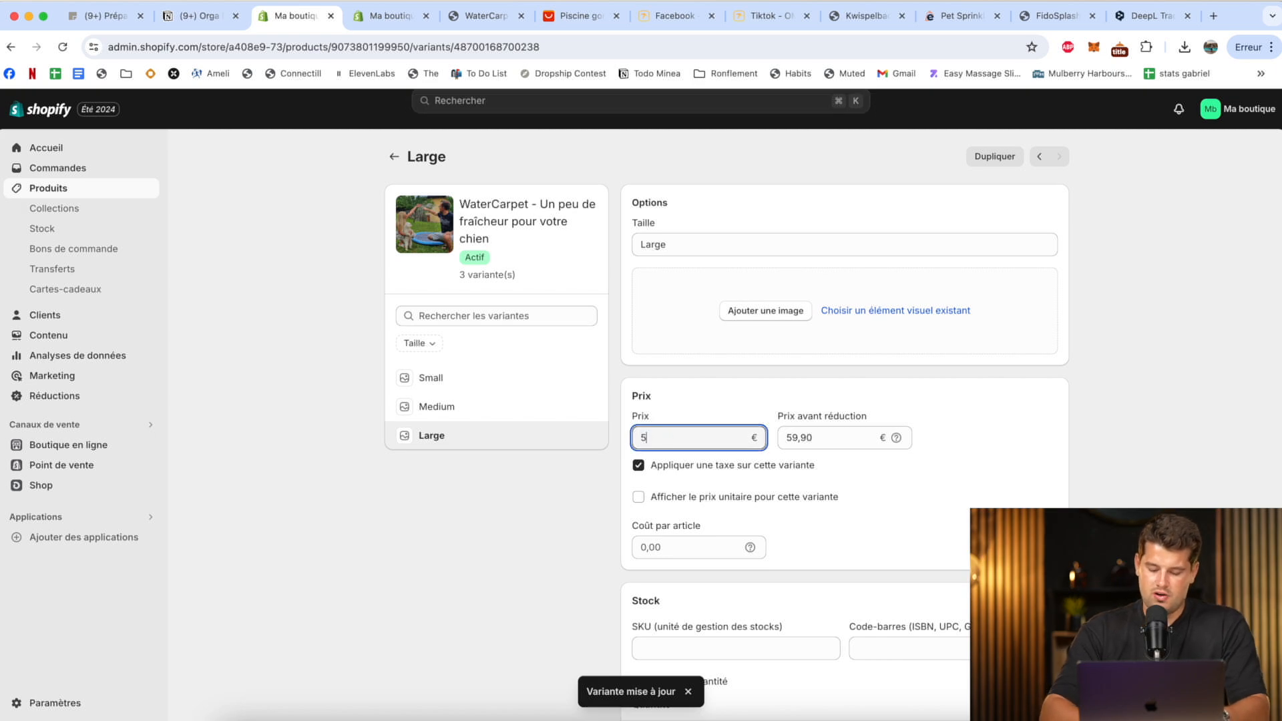
left_click(798, 435)
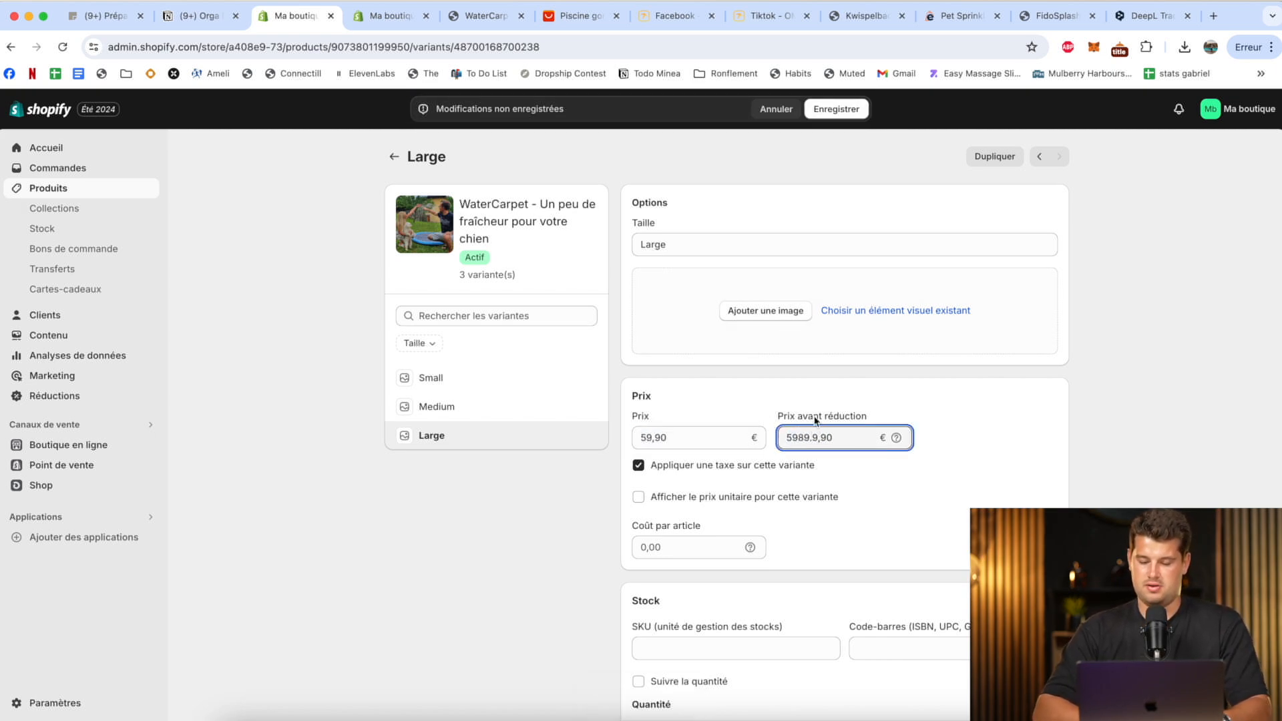
left_click(833, 111)
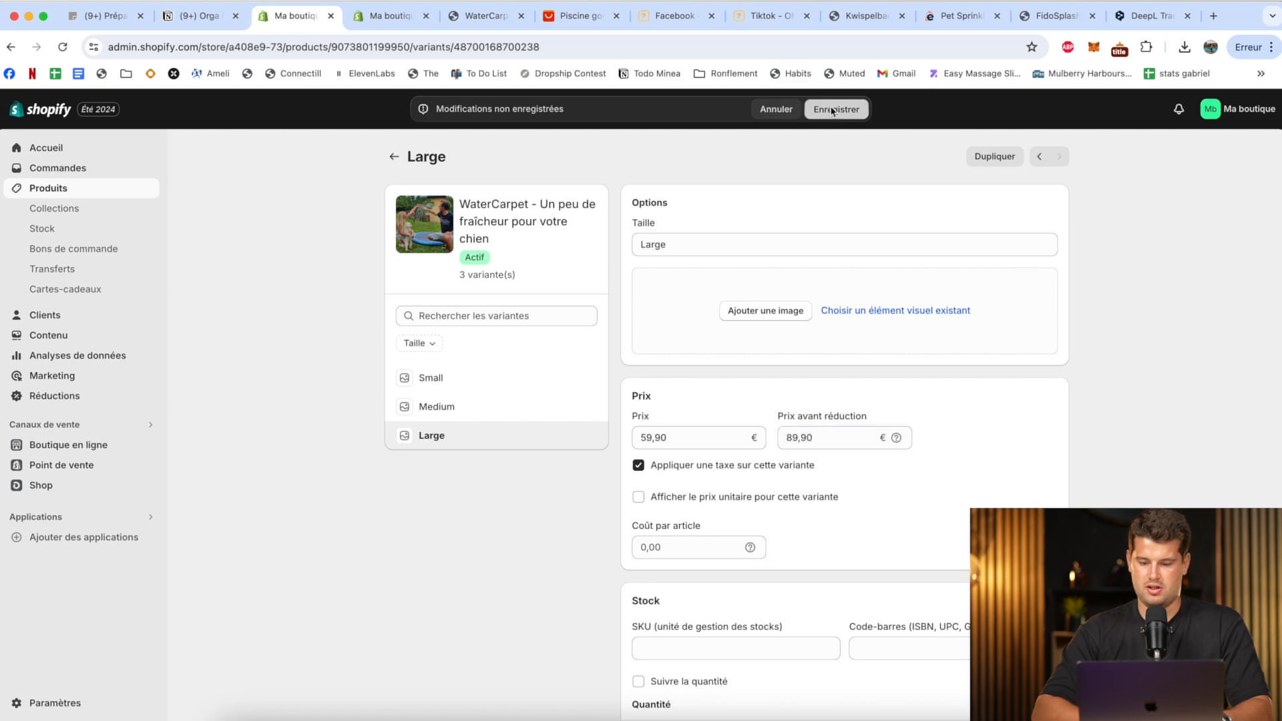
Return to the theme editor, set the Sélecteur de variantes block's selector type to Déroulant after comparing the alternatives, and save the theme.
left_click(378, 13)
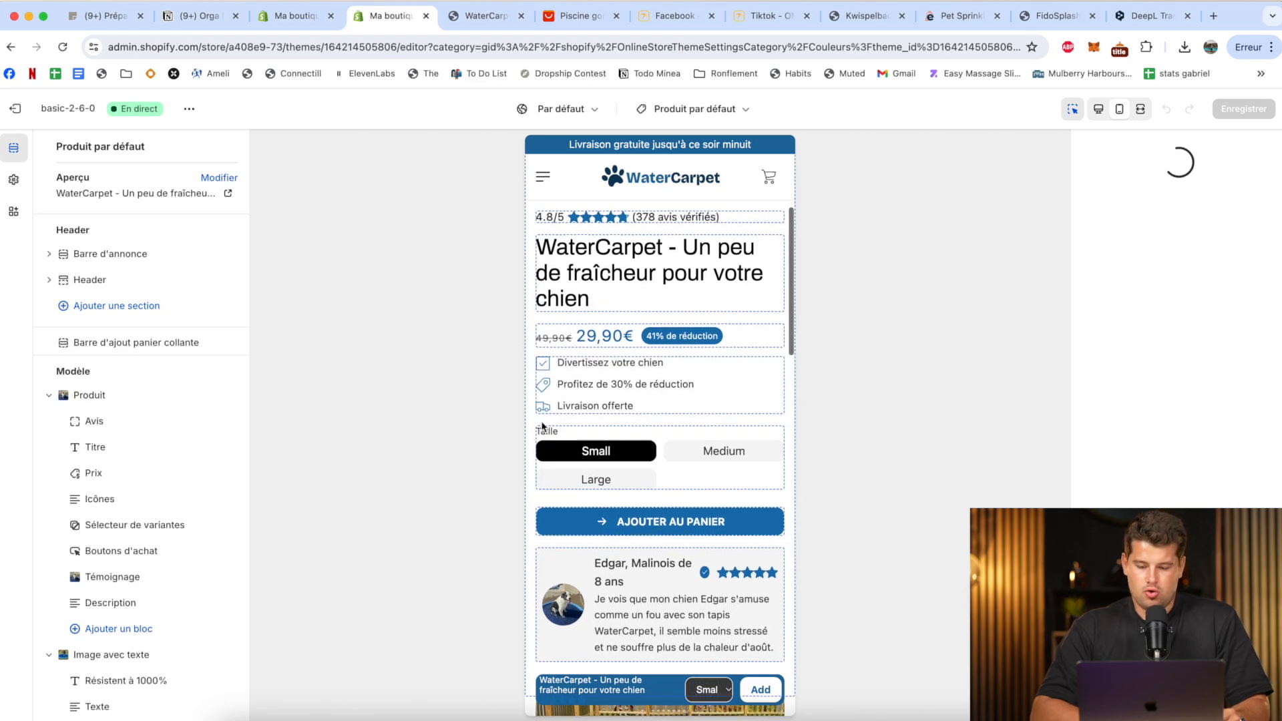
scroll(723, 485, "down", 1)
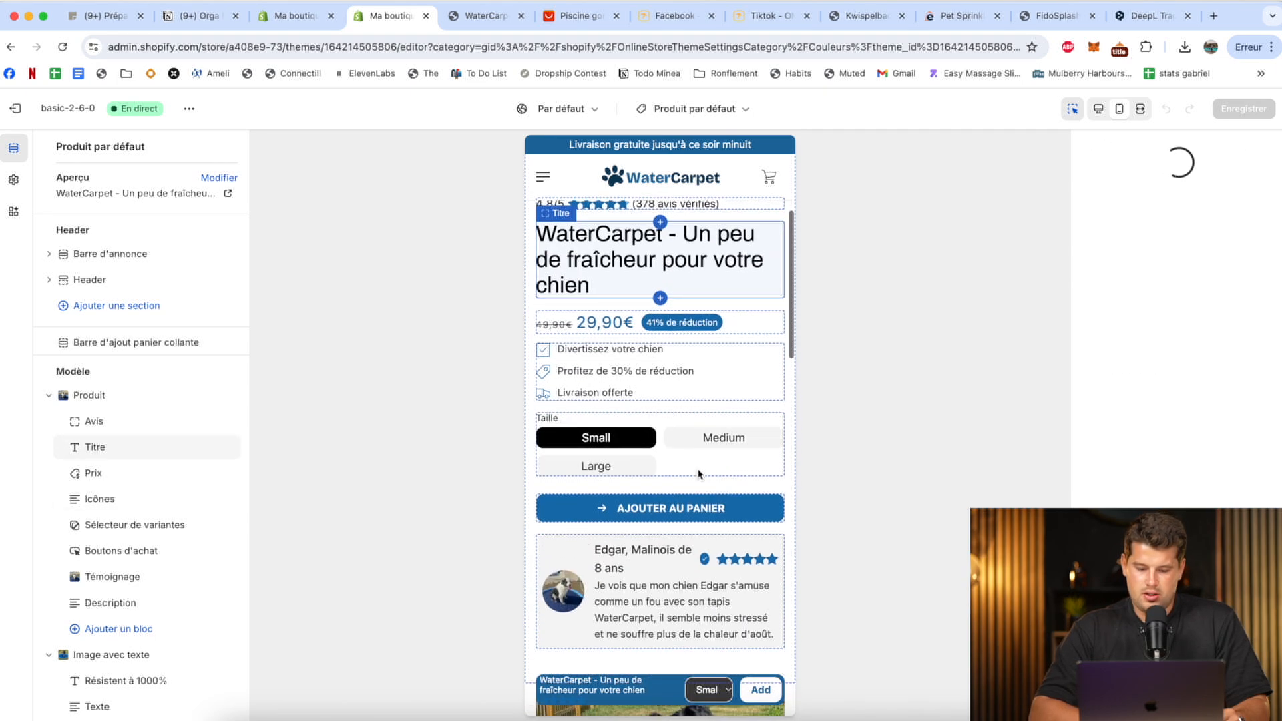
left_click(134, 524)
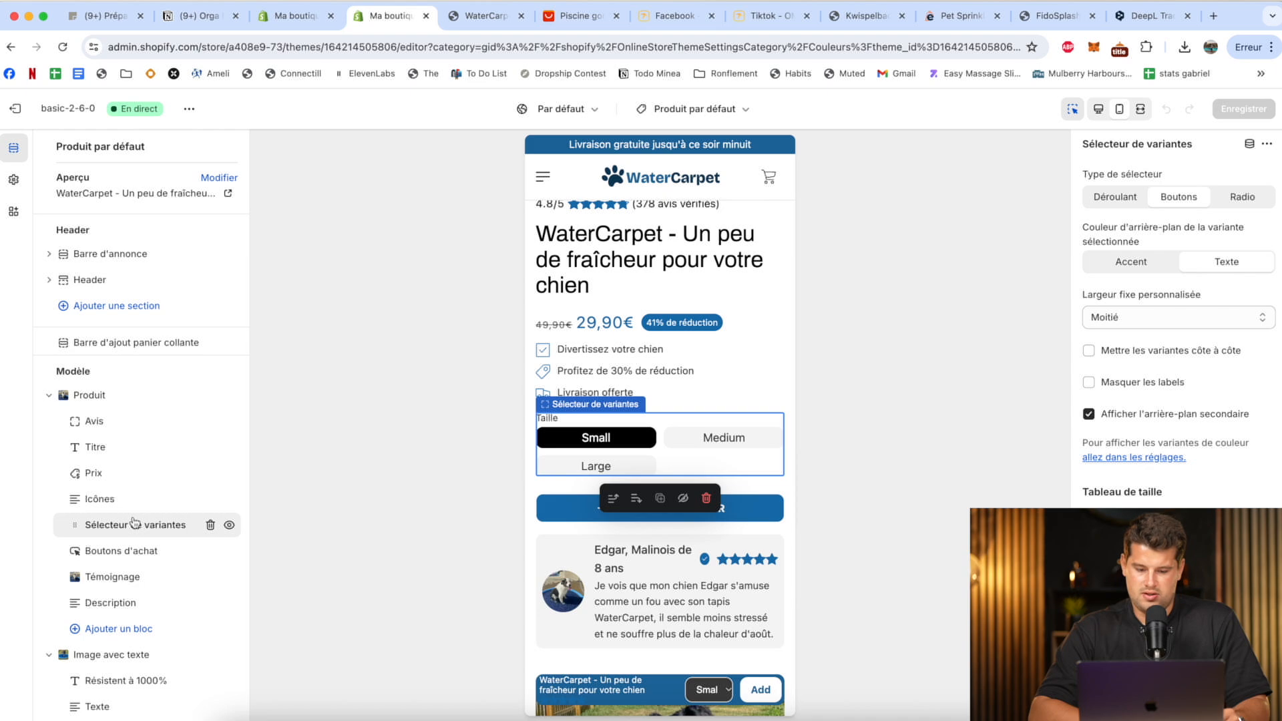
left_click(1116, 198)
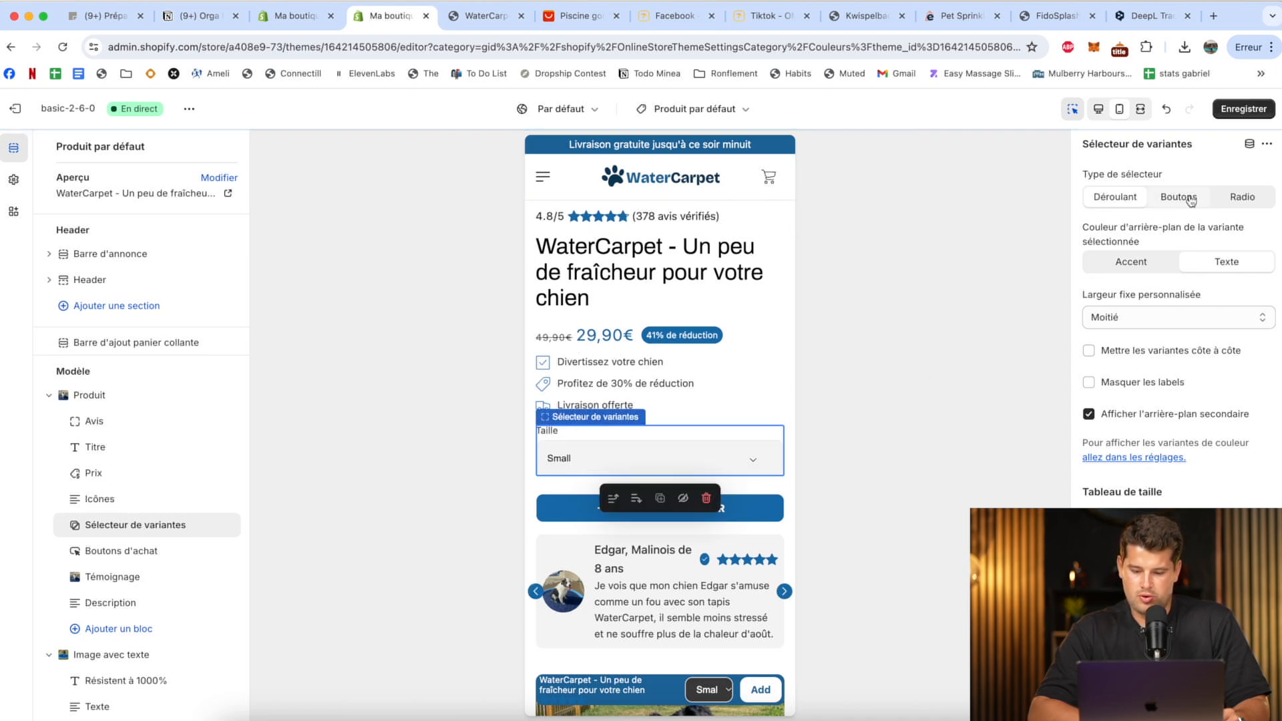
left_click(1235, 199)
left_click(1179, 197)
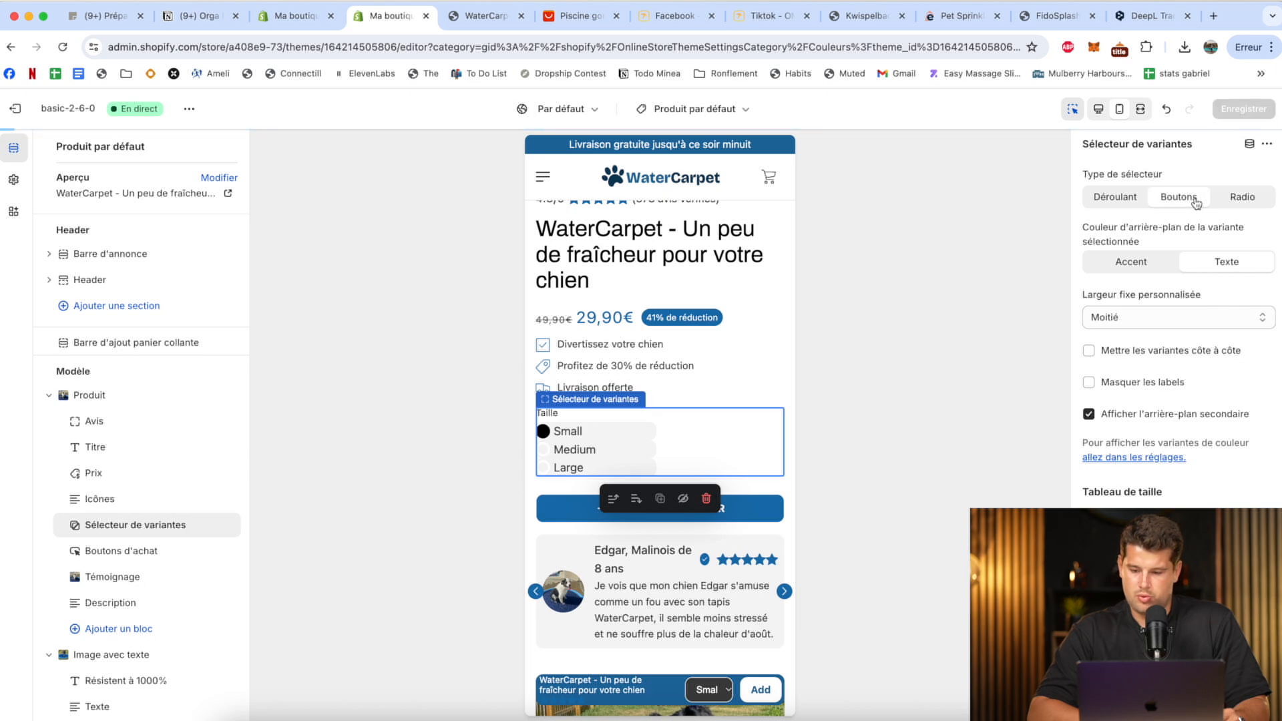
left_click(1121, 199)
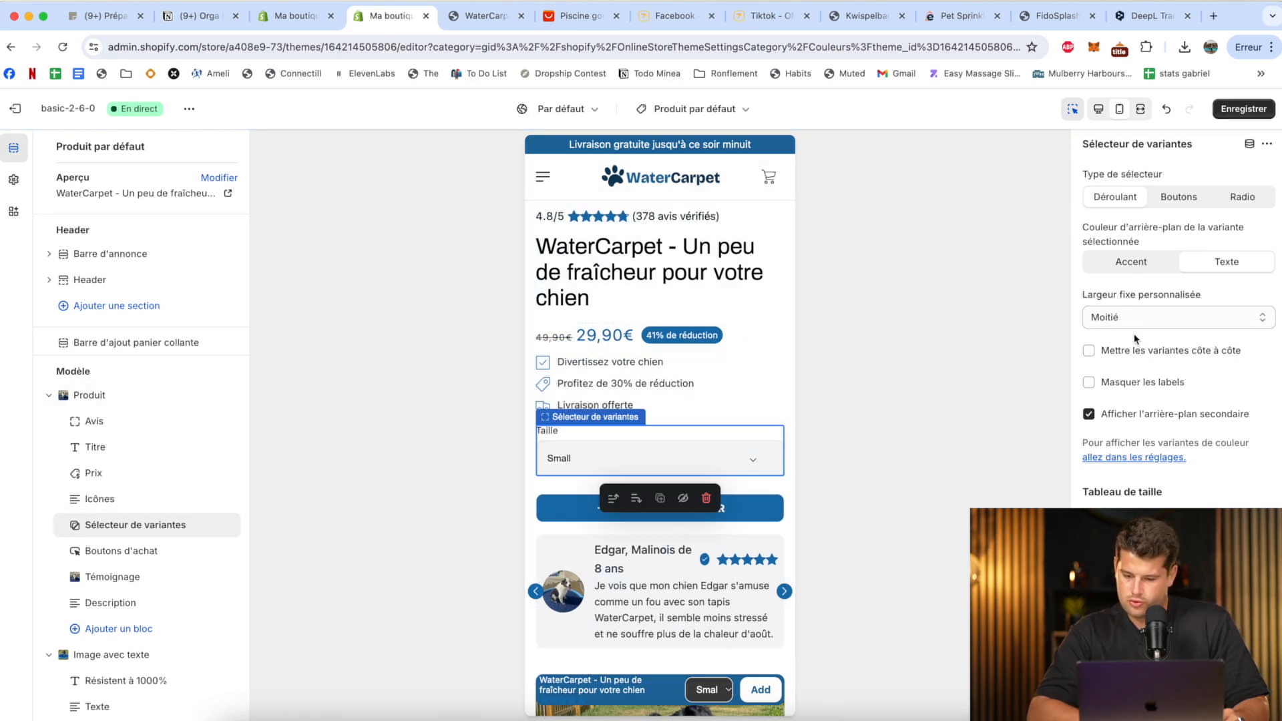
left_click(1148, 384)
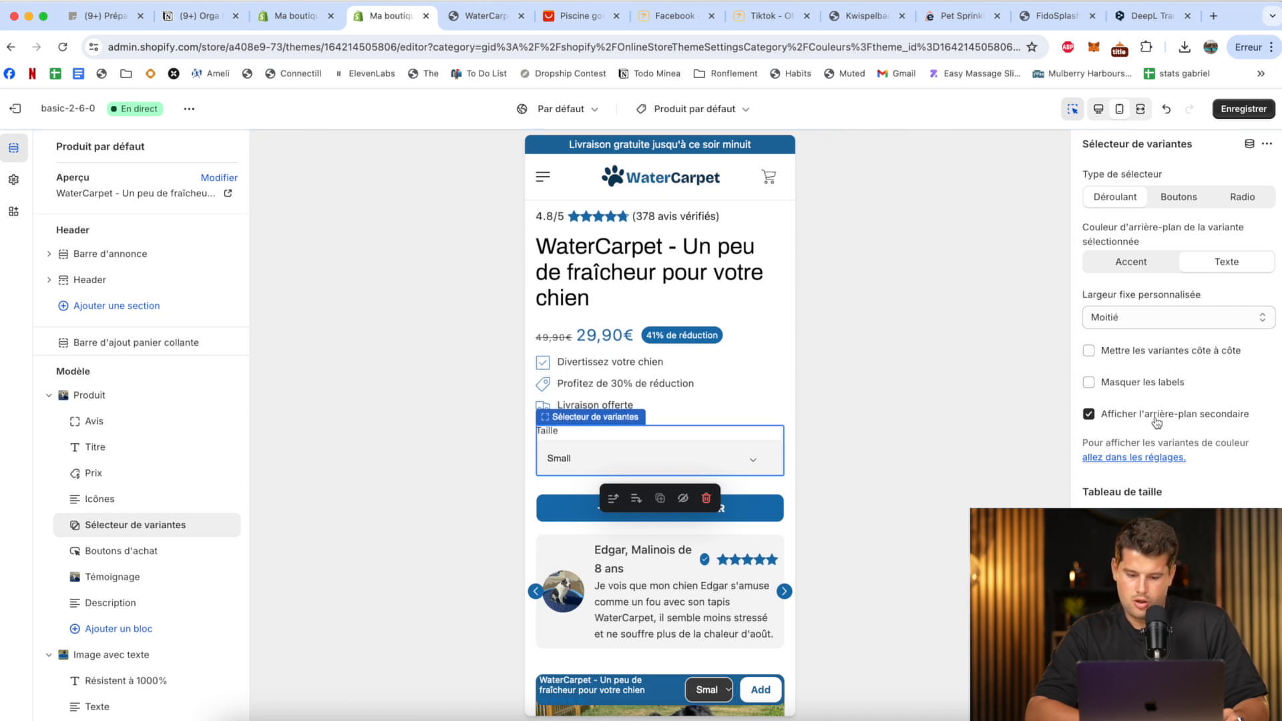
scroll(772, 433, "down", 3)
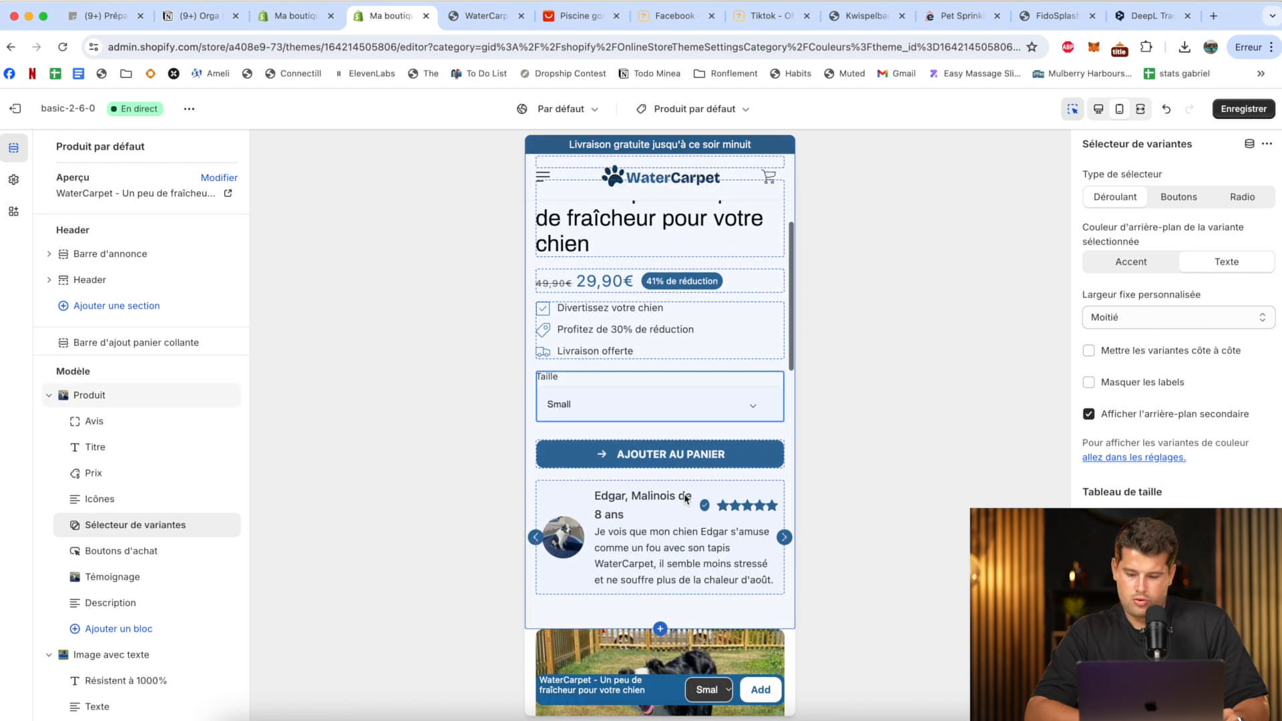
left_click(1246, 109)
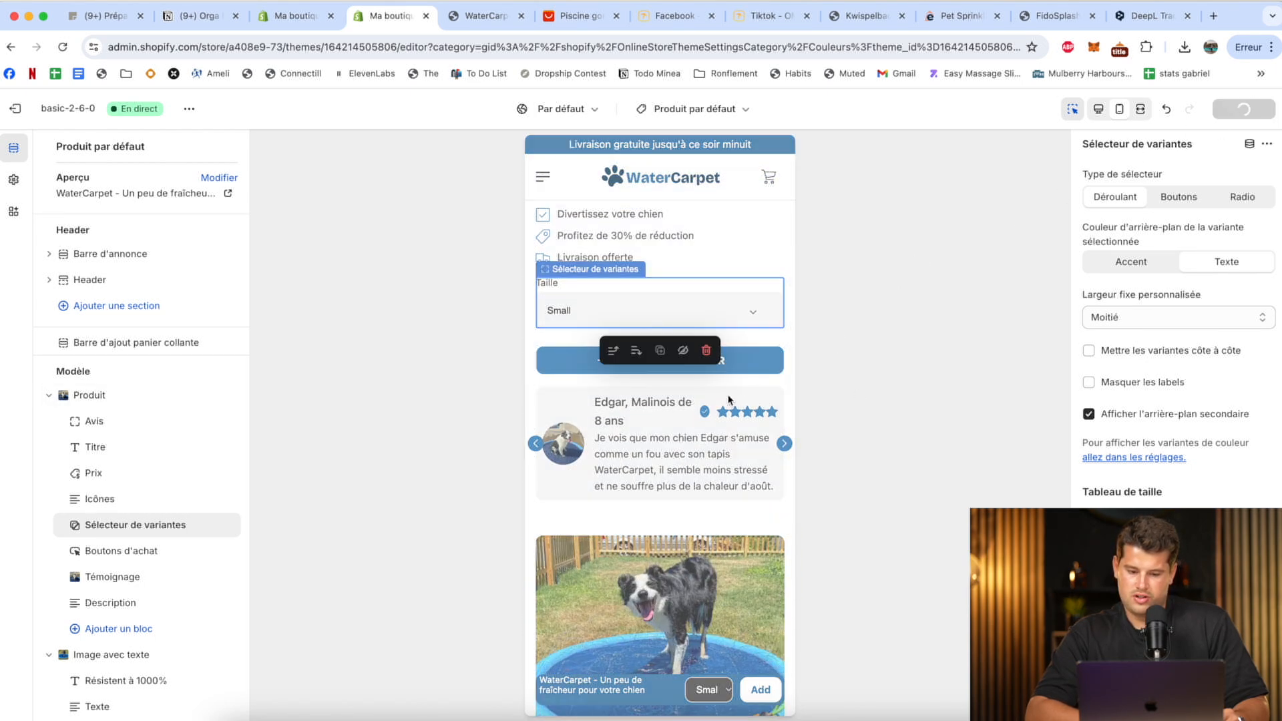
Add an Avis section to the product template below the "Convient à tous les chiens" image-with-text section.
scroll(687, 441, "down", 15)
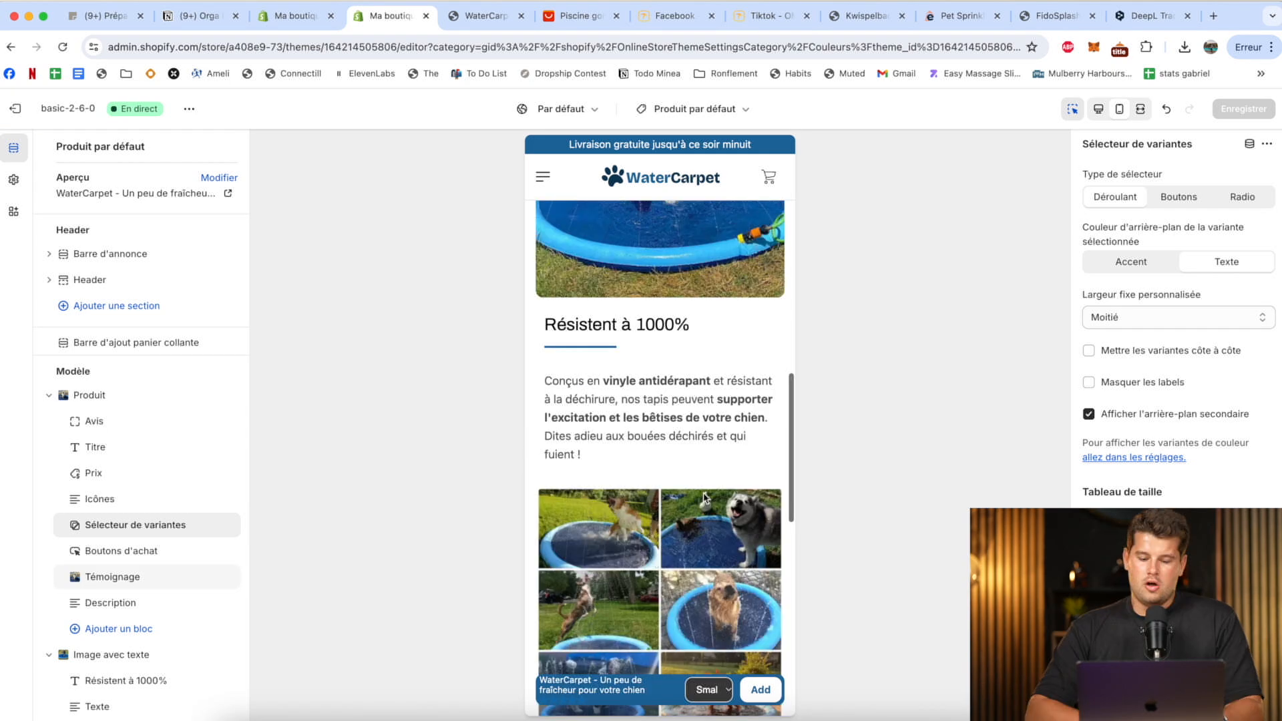
scroll(659, 482, "down", 3)
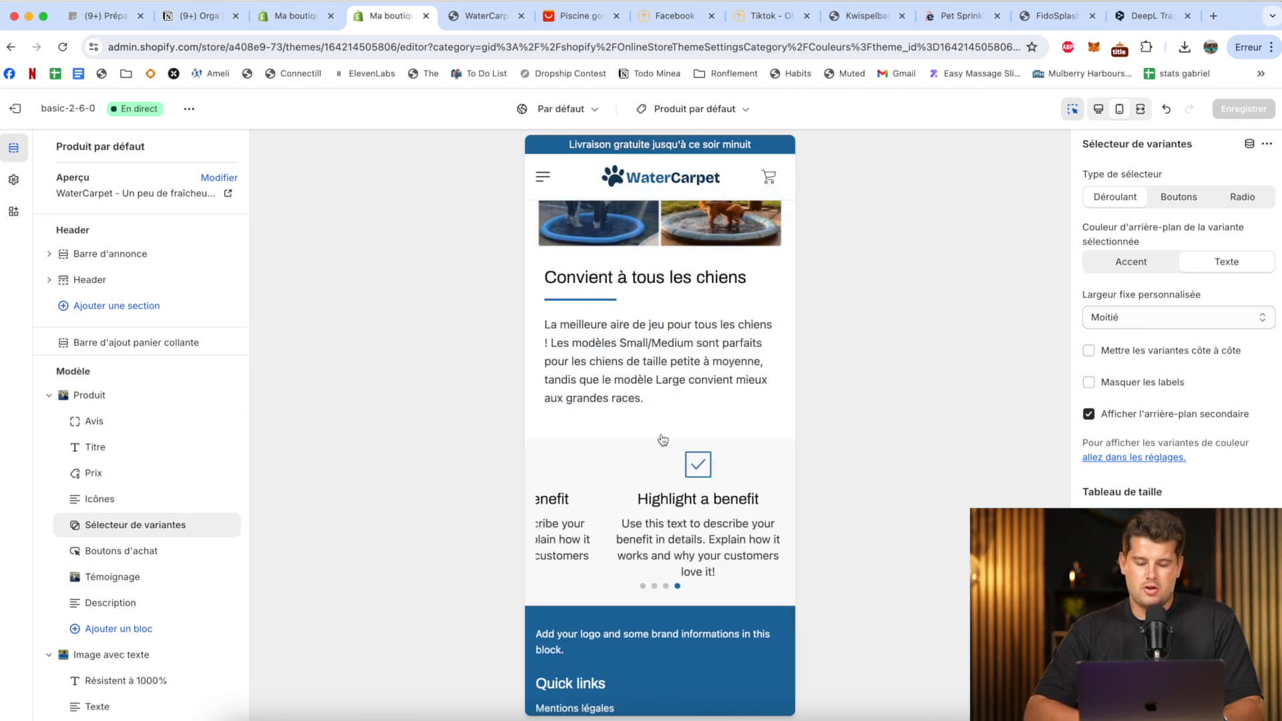
scroll(134, 515, "down", 5)
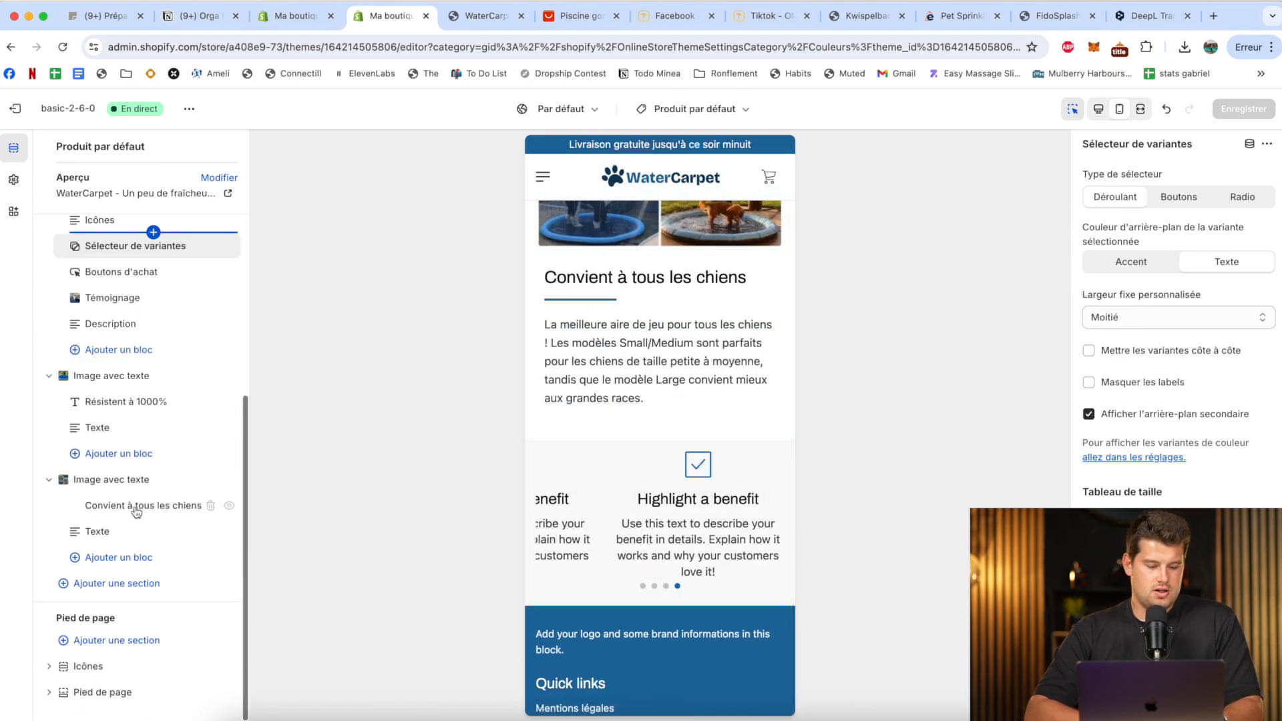
left_click(130, 585)
scroll(337, 527, "down", 4)
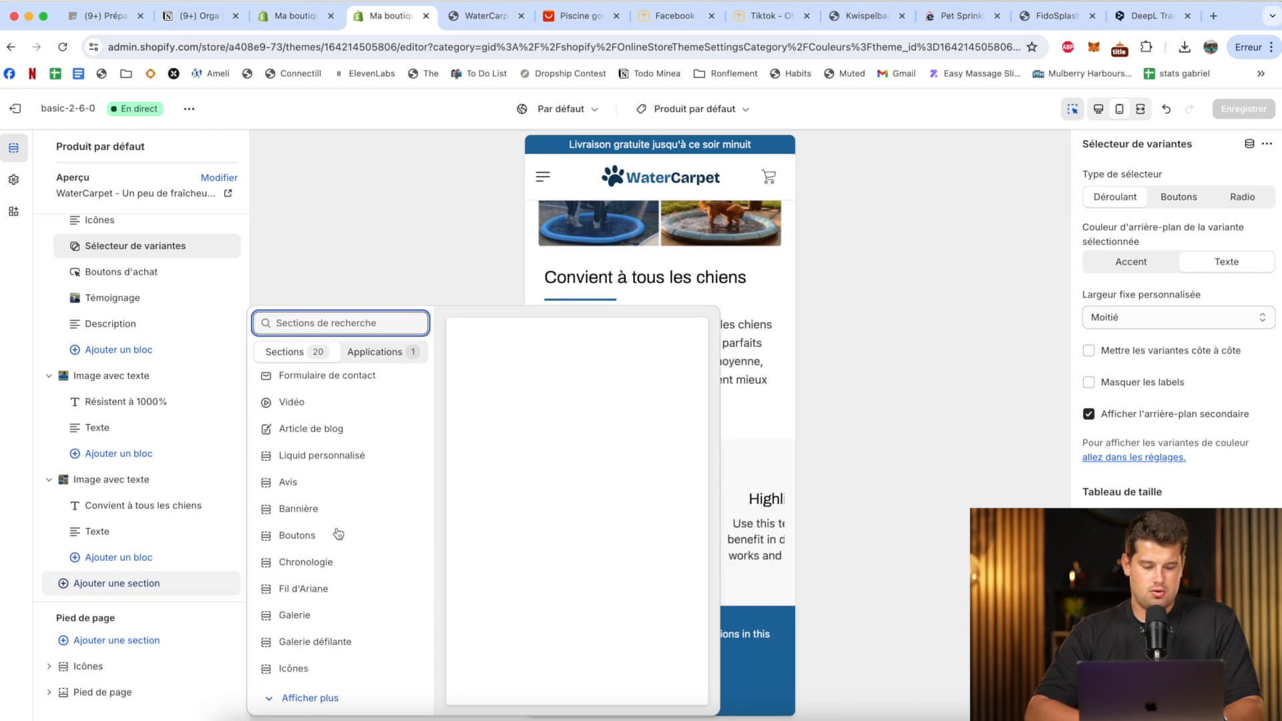
left_click(306, 699)
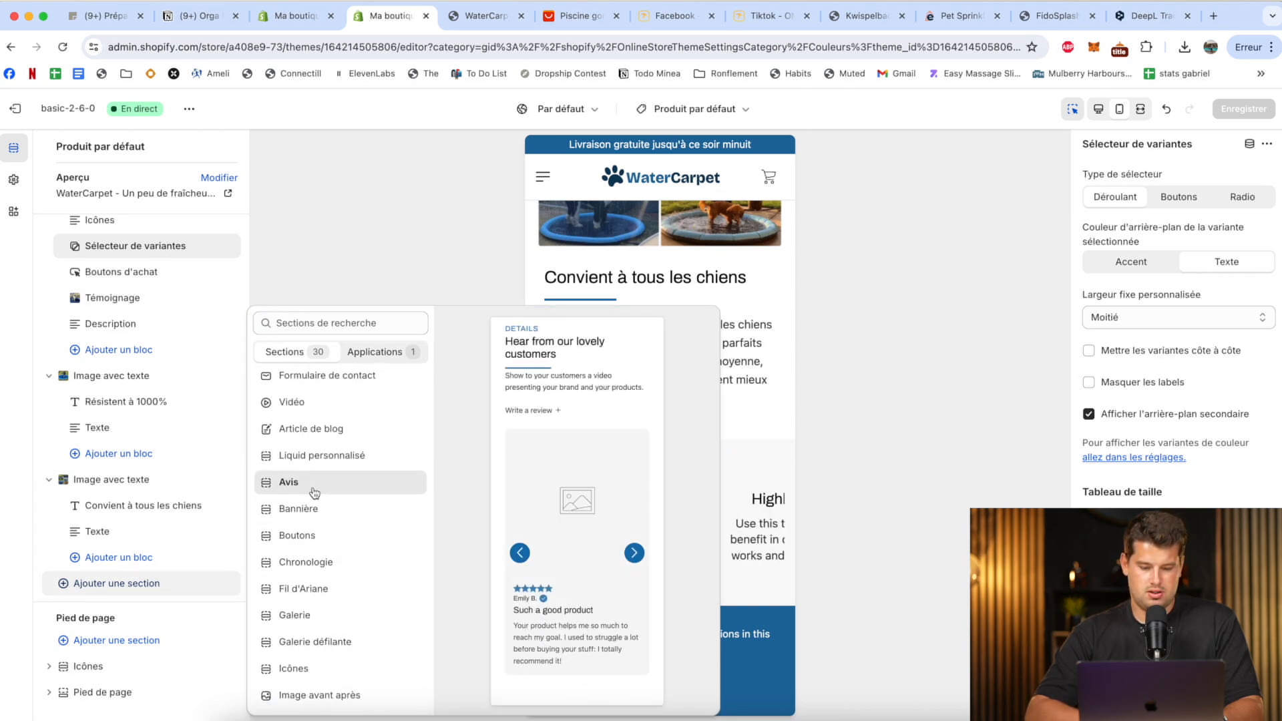
left_click(315, 493)
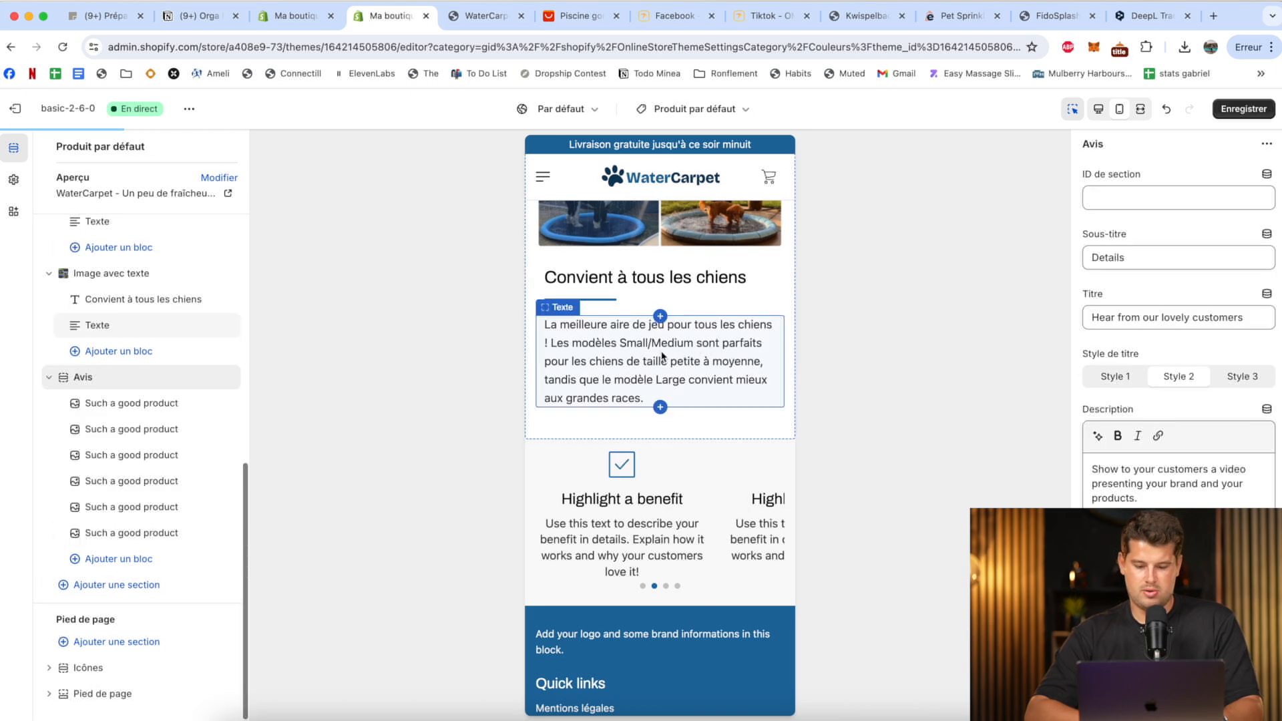
scroll(641, 327, "up", 2)
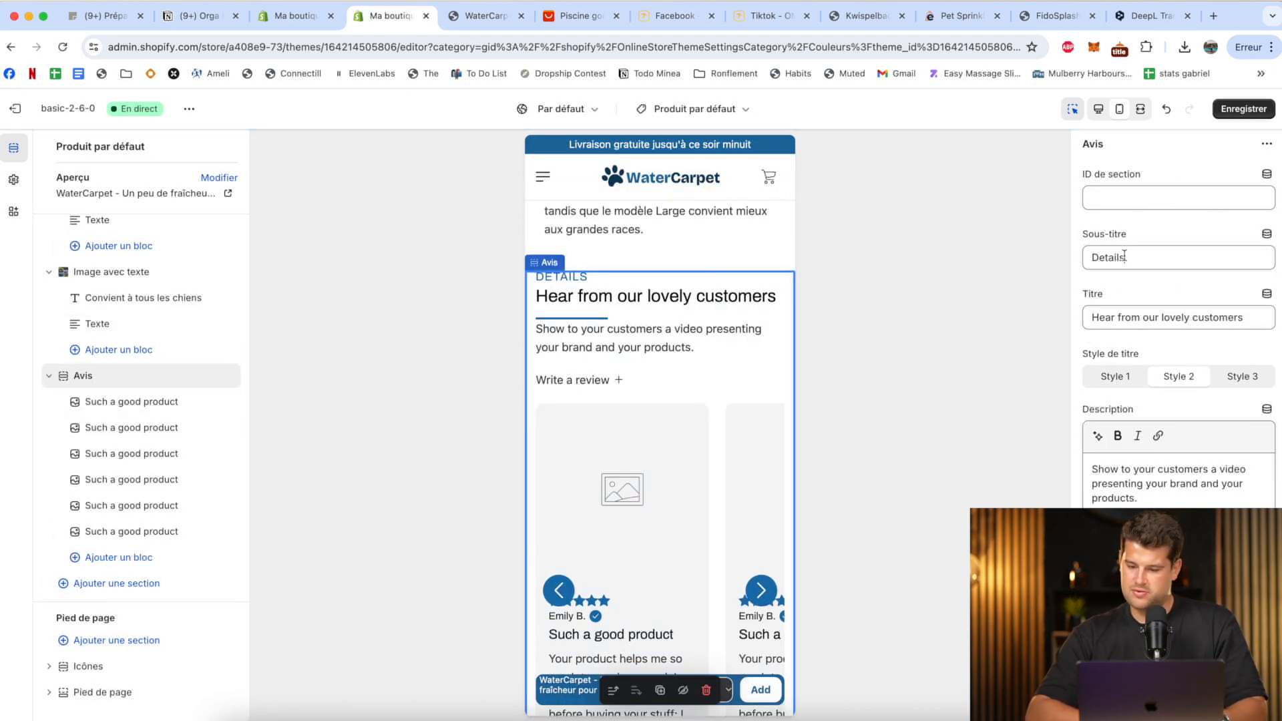
Clear the Avis section's subtitle and set its title to "Ce qu'en pense nos amis les chiens".
key("BackSpace")
key("BackSpace")
key("BackSpace")
key("BackSpace")
key("BackSpace")
key("BackSpace")
key("BackSpace")
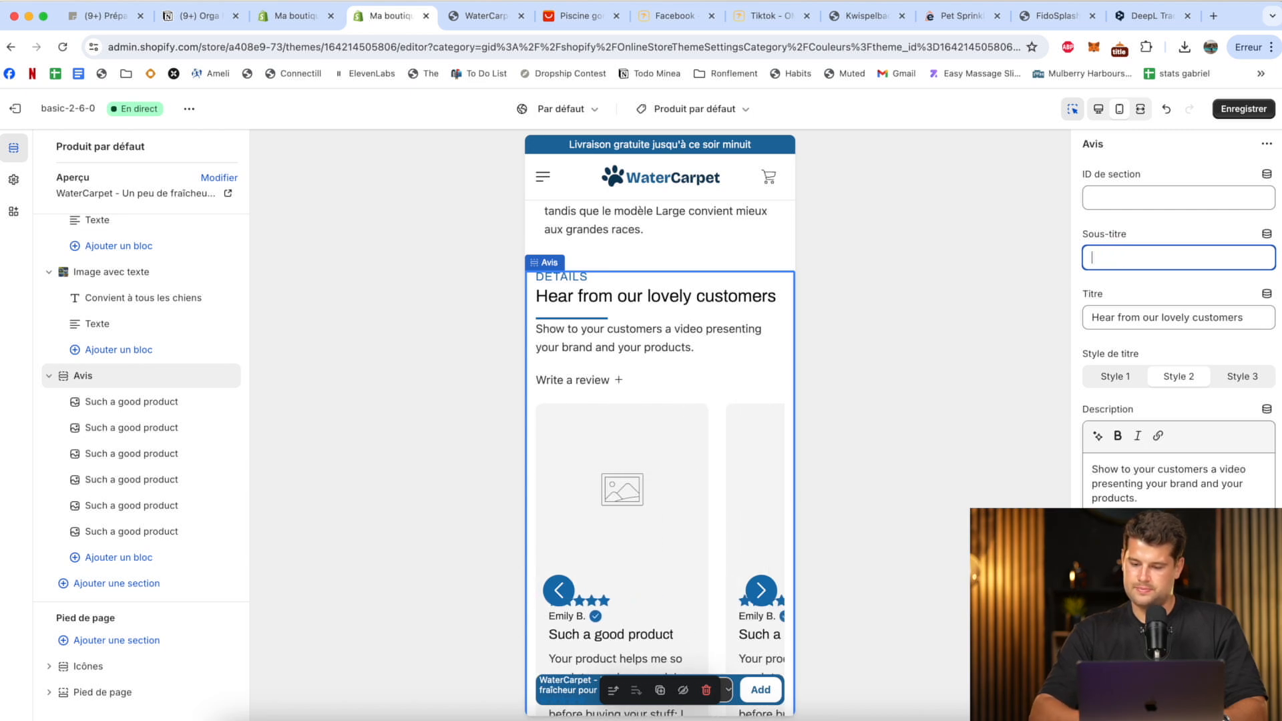
triple_click(1153, 318)
type("Ce qu'o")
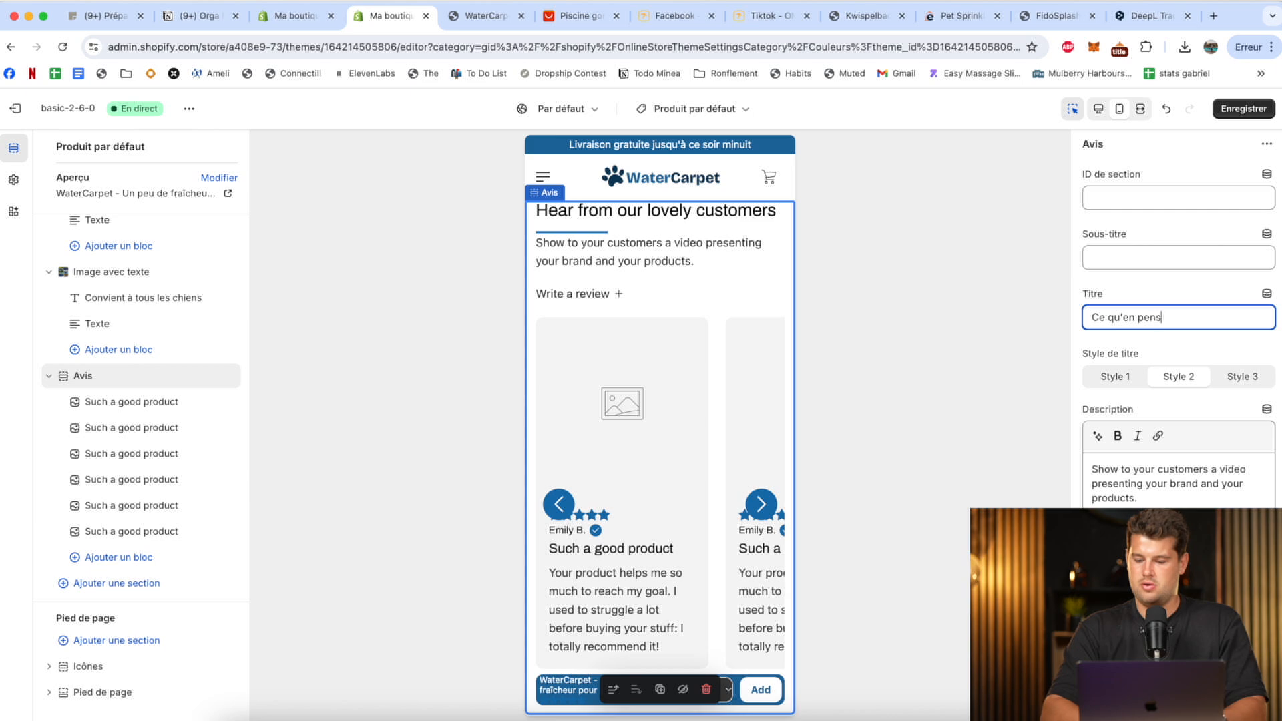
type("n pense nos amis les ")
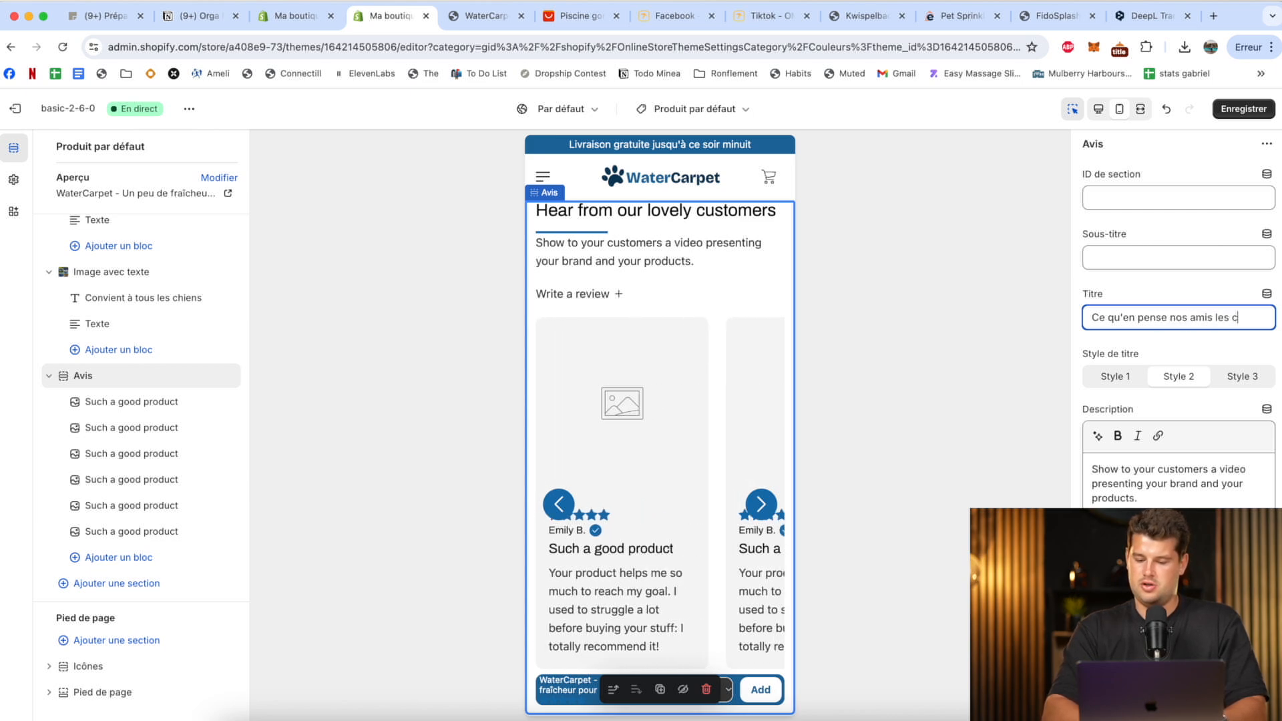
type("chiens")
Set the Avis description to "WaterCarpet a déjà été adopté par plus de 10'000 chiens, découvrez ce qu'ils en ont pensé.".
triple_click(1167, 484)
type("+7")
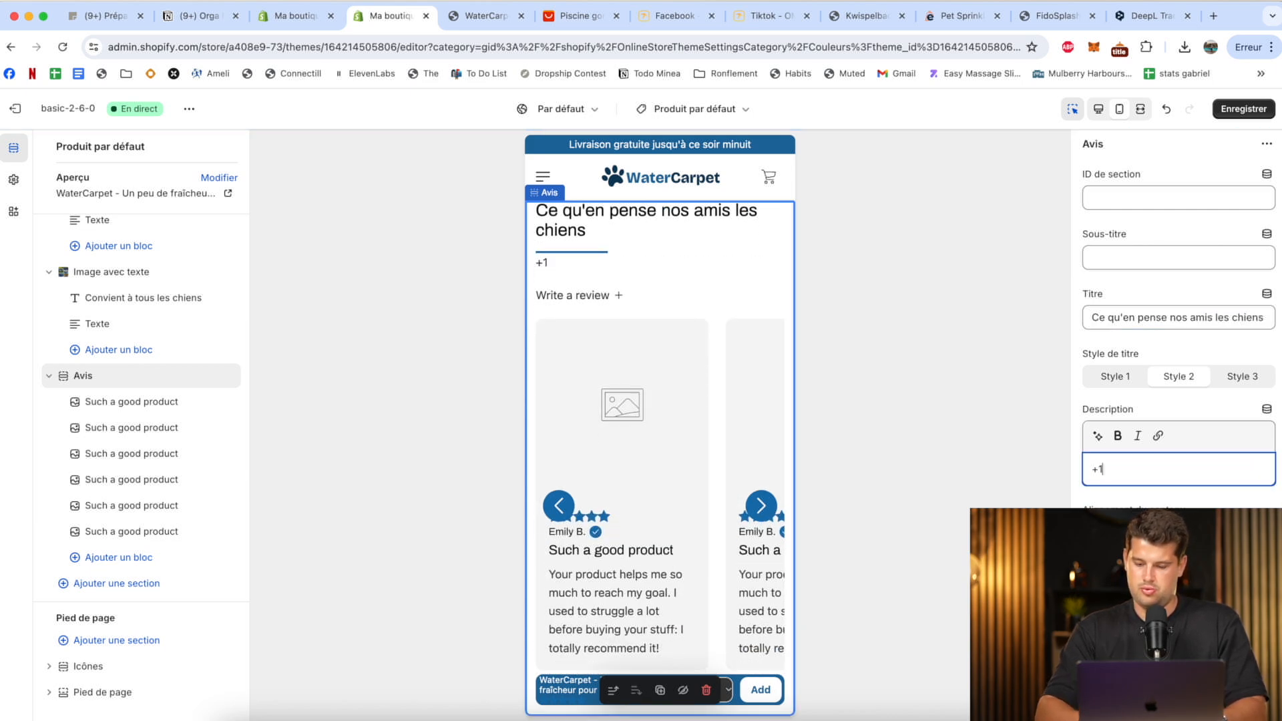
key("BackSpace")
key("BackSpace")
type("WaterCarpet a dé")
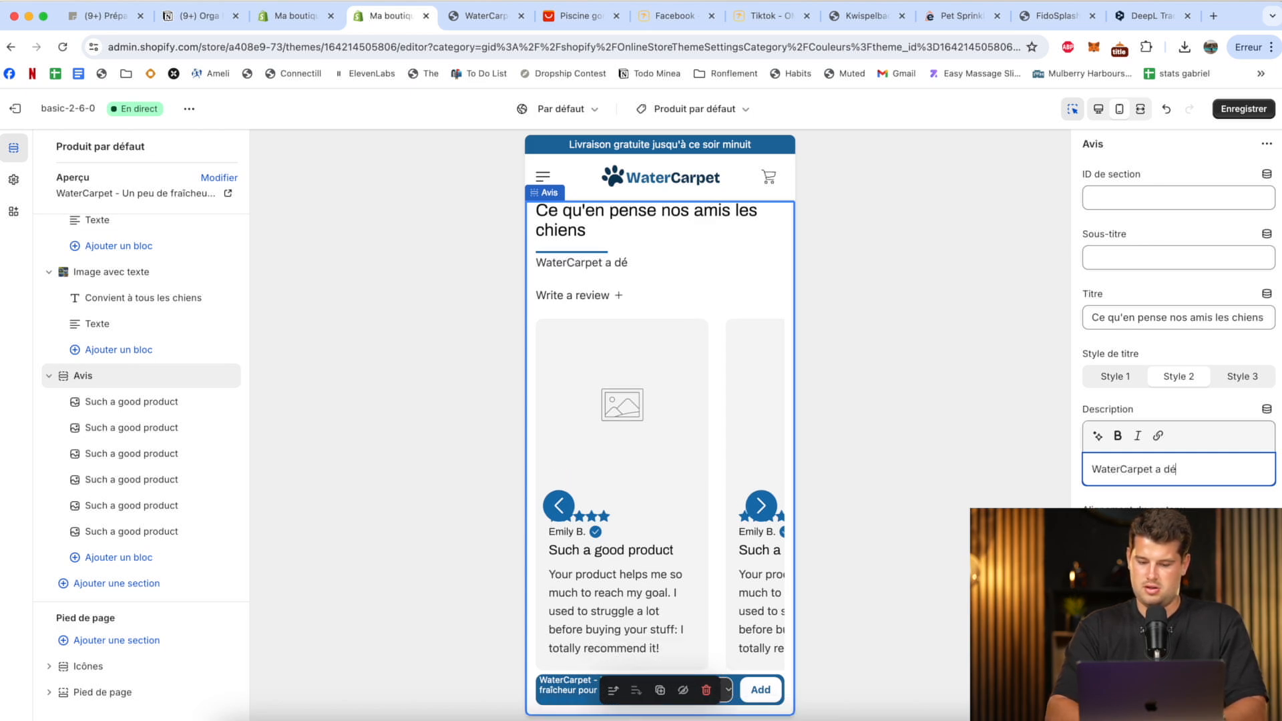
type("jà été adopté p")
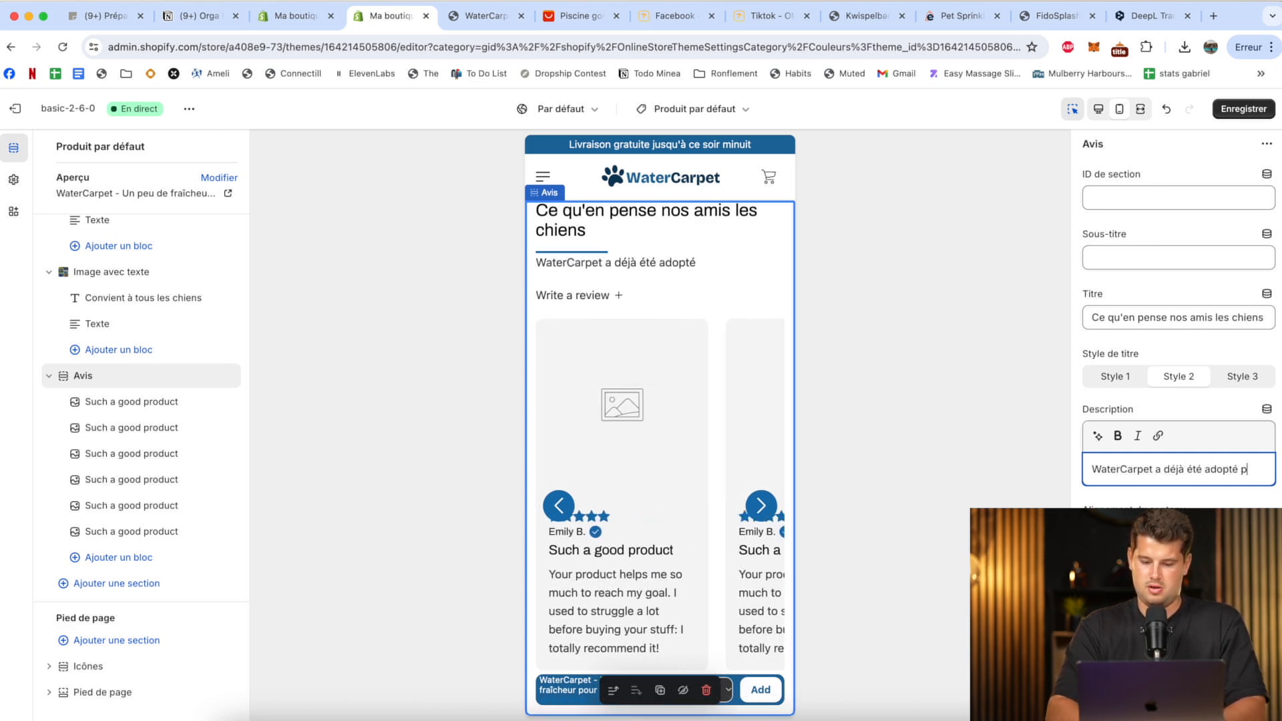
type("ar plus de 10'000 chiens, découvrez ce qu'ils en ont pensé.")
Disable review submission in the Avis section and save the theme.
scroll(1167, 504, "down", 5)
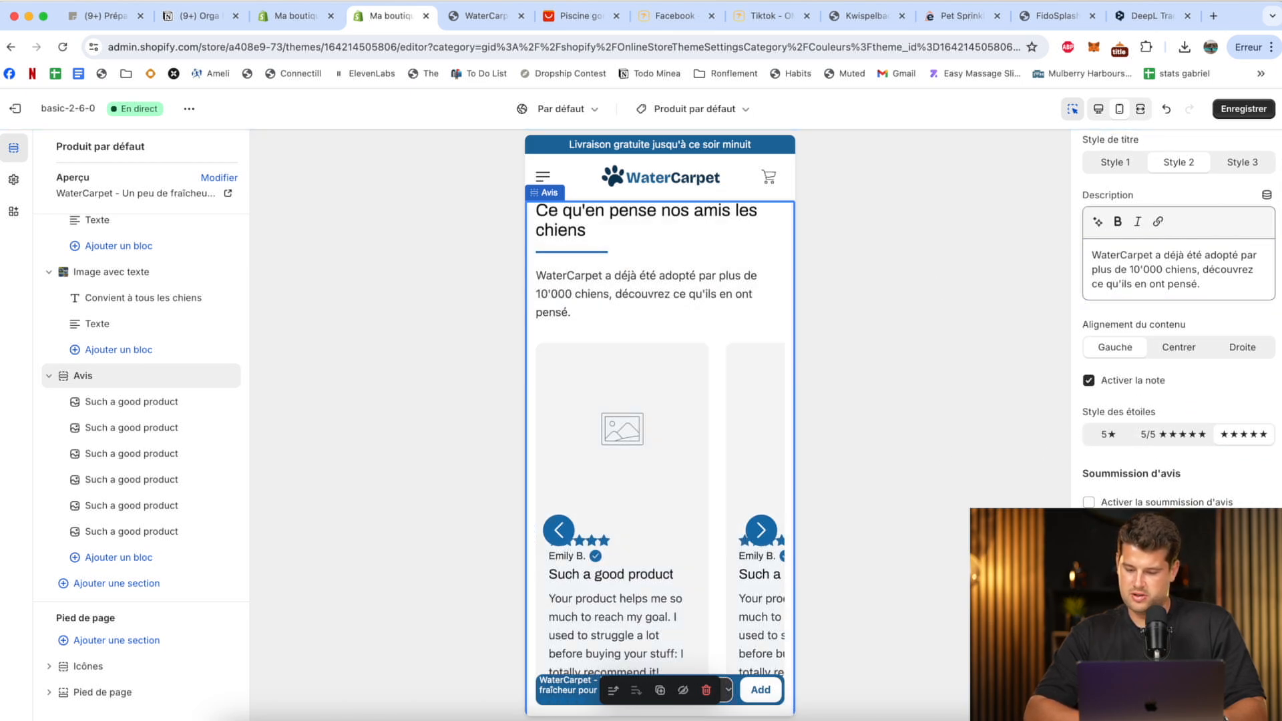
scroll(1179, 334, "down", 3)
left_click(1235, 117)
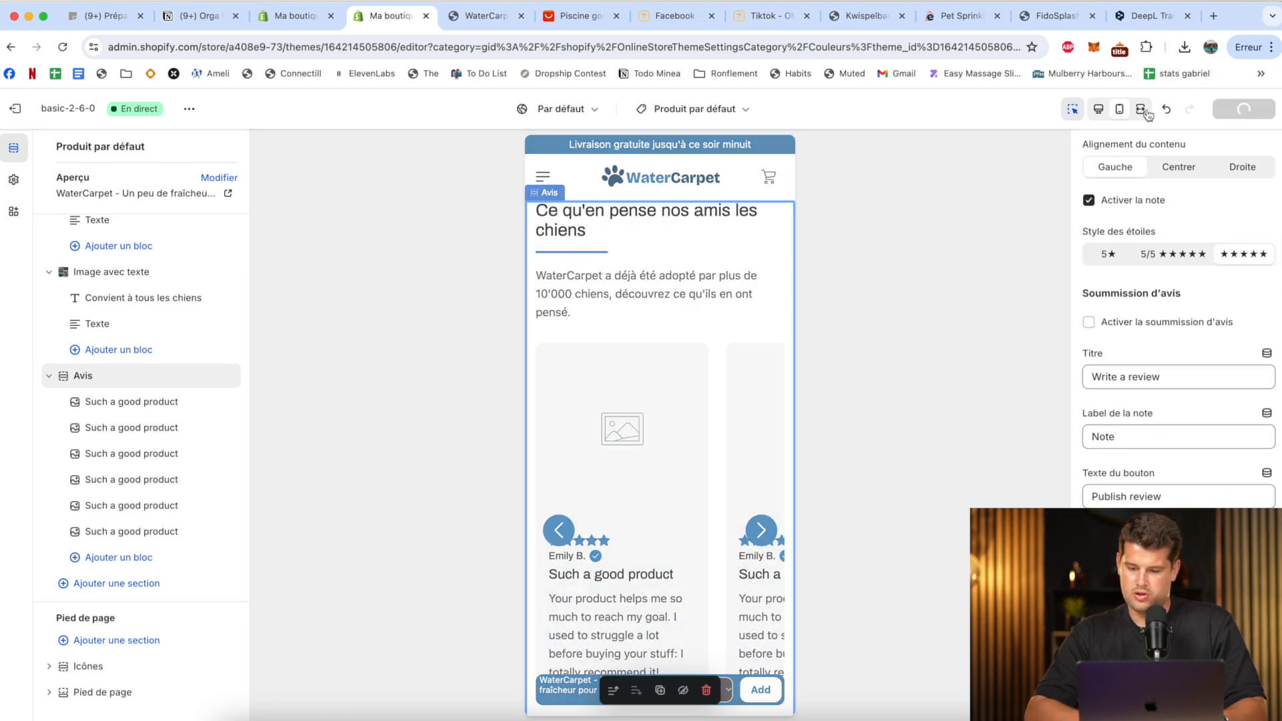
Open the first review block, then download the dog photos from the Testimonials on the easecart.us Pet Sprinkler Pad page.
scroll(641, 293, "down", 5)
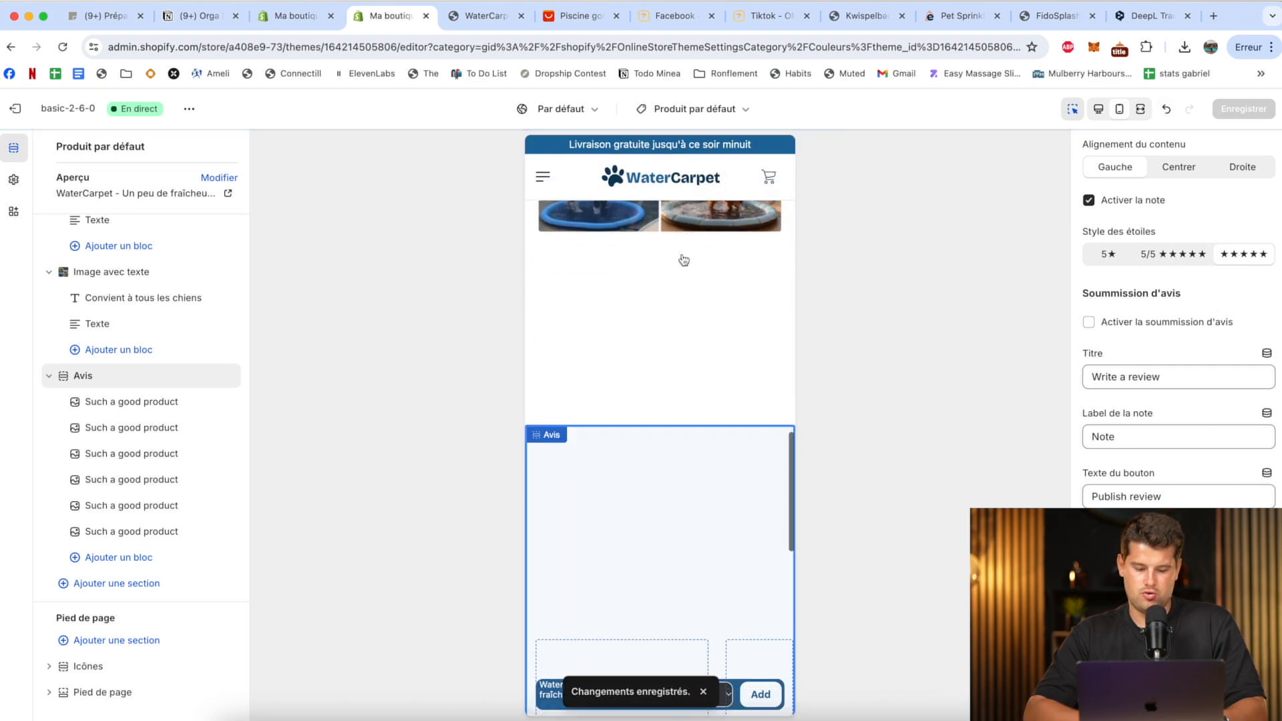
left_click(115, 405)
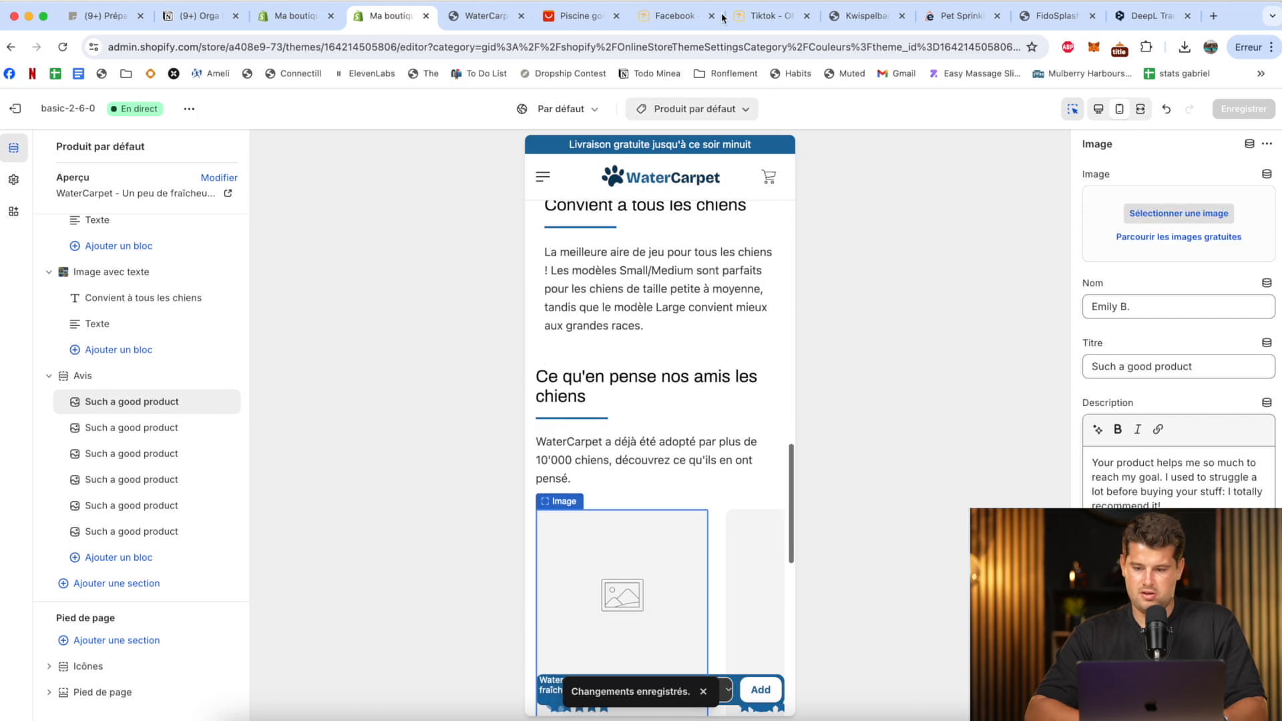
left_click(955, 17)
scroll(686, 254, "up", 12)
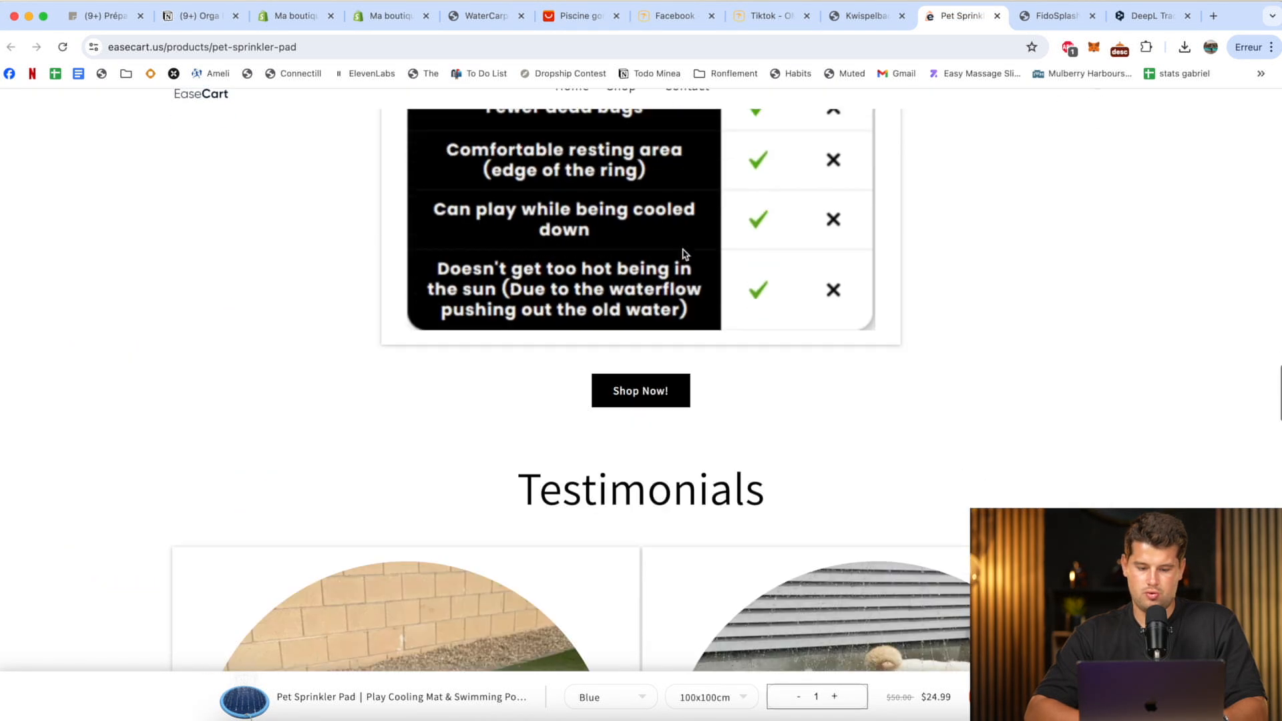
scroll(686, 254, "down", 8)
right_click(452, 255)
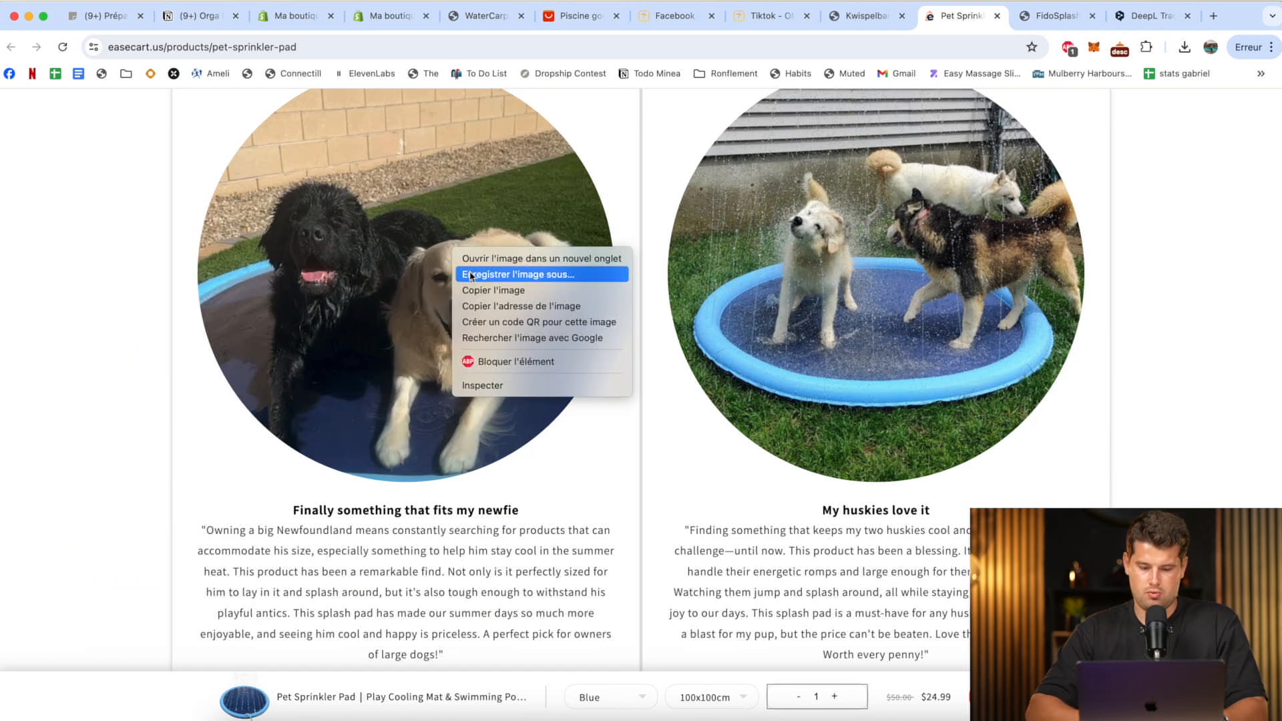
left_click(471, 276)
key("Return")
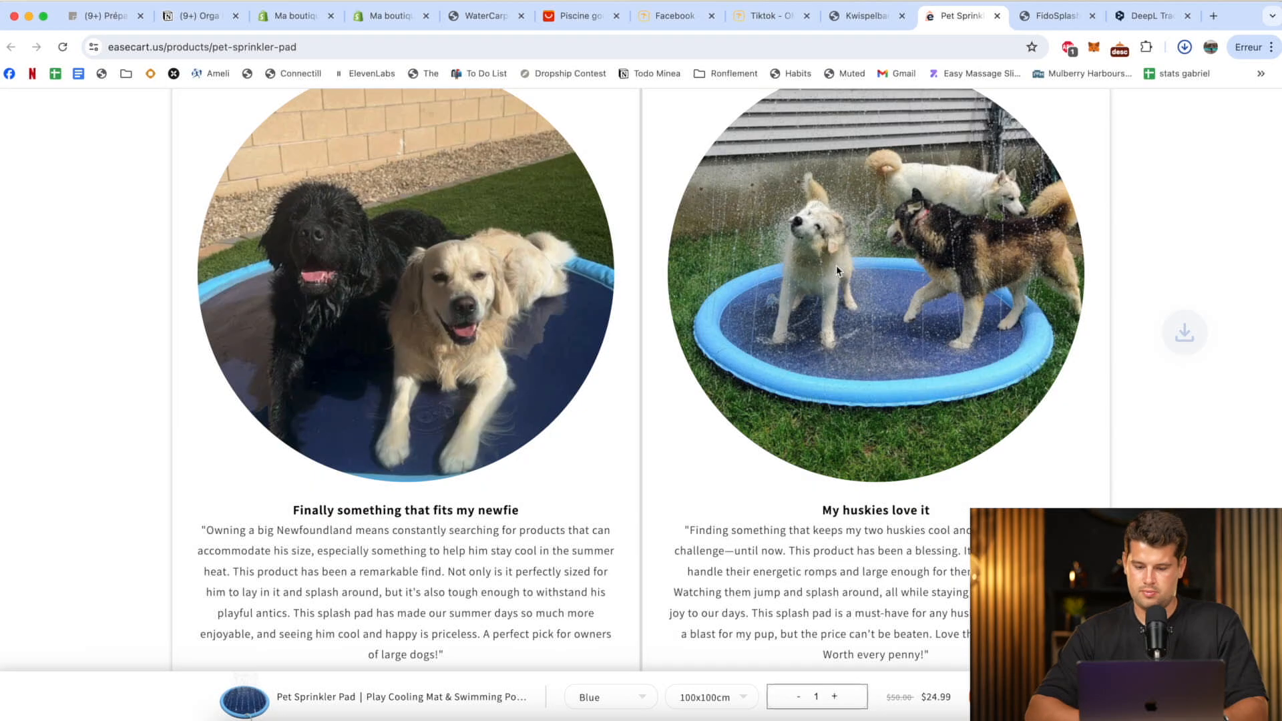
Return to the theme editor, upload the five downloaded photos from the Pet tapis folder, and use the 100-150-170cm photo as the first review's image.
left_click(404, 15)
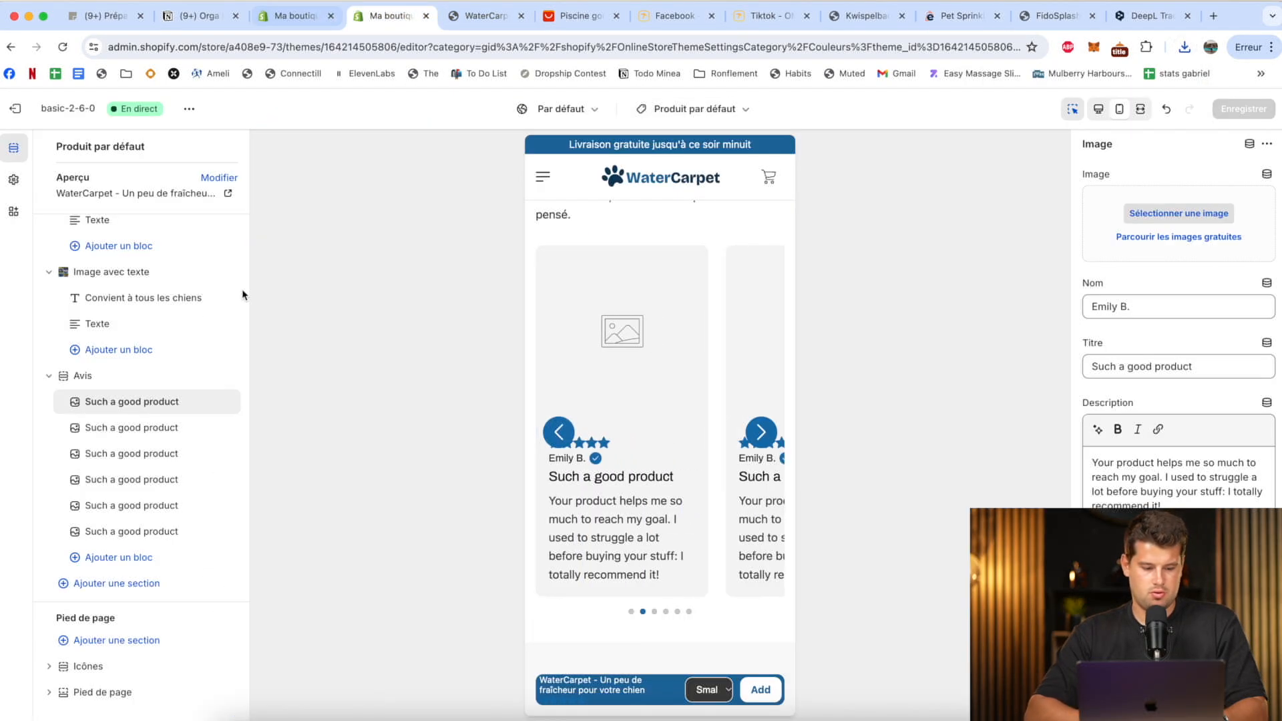
left_click(1152, 220)
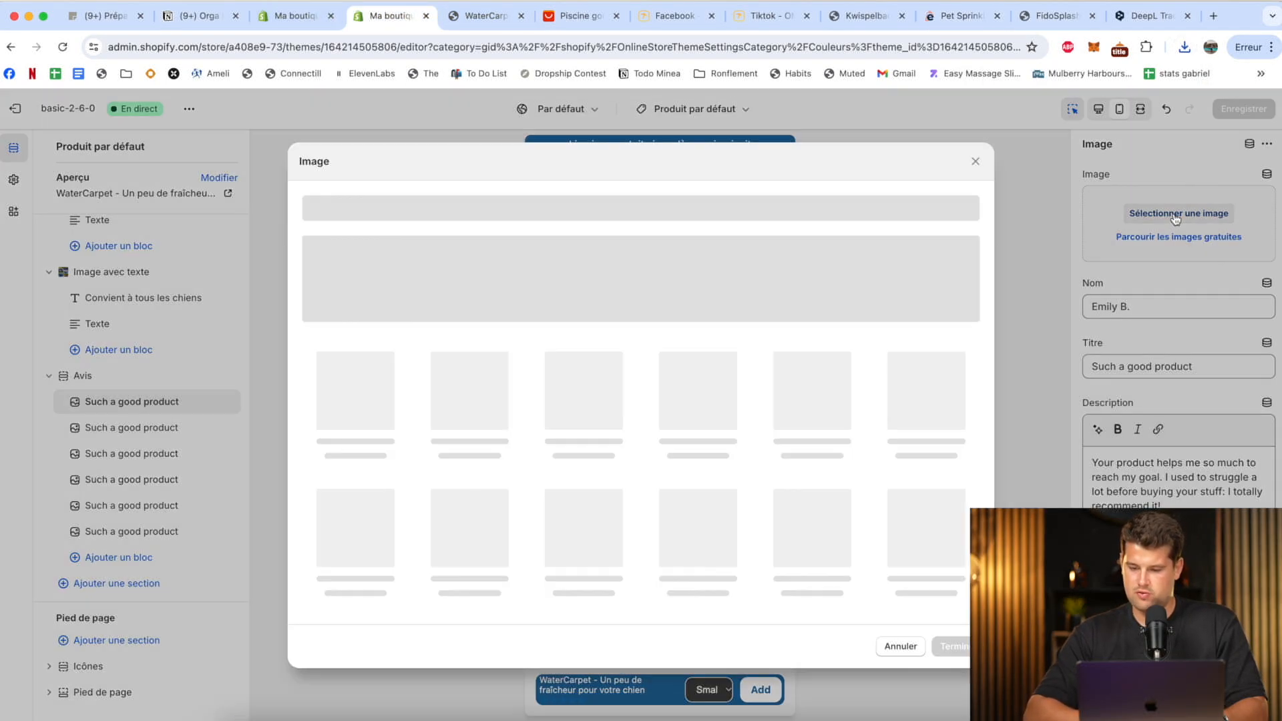
left_click(1185, 46)
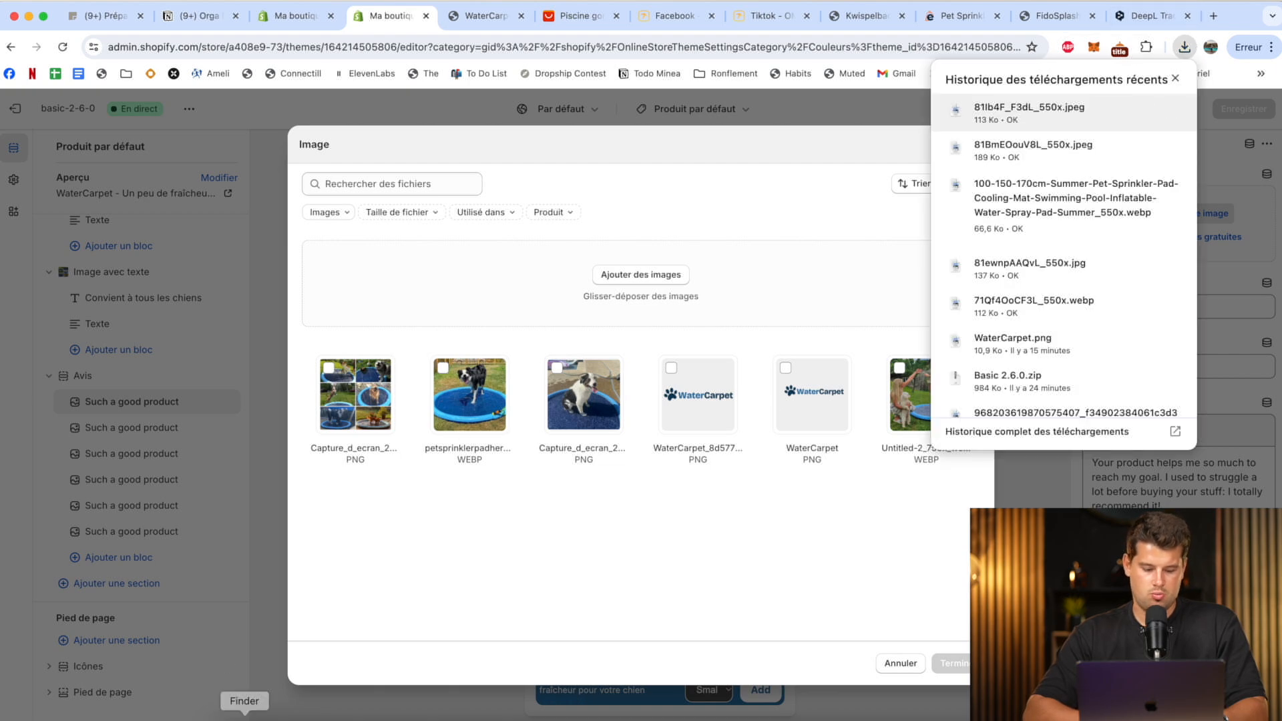
left_click(245, 719)
left_click(431, 271)
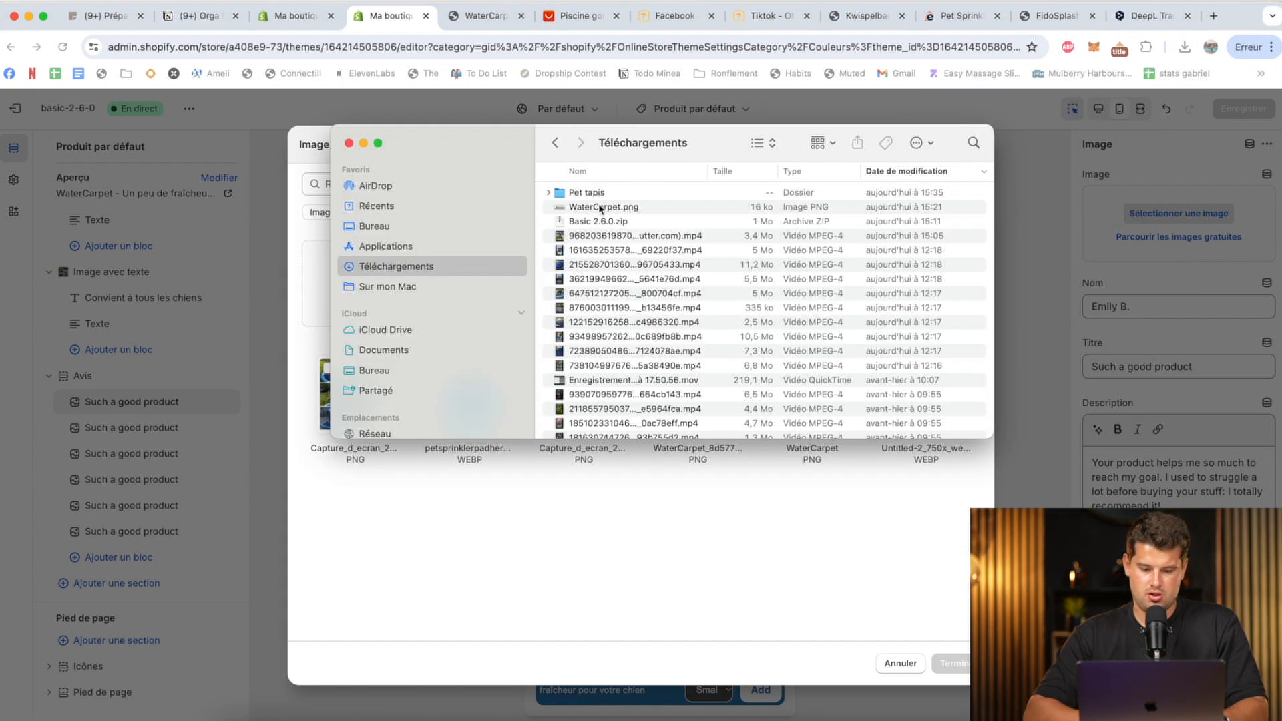
double_click(608, 196)
left_click(636, 293)
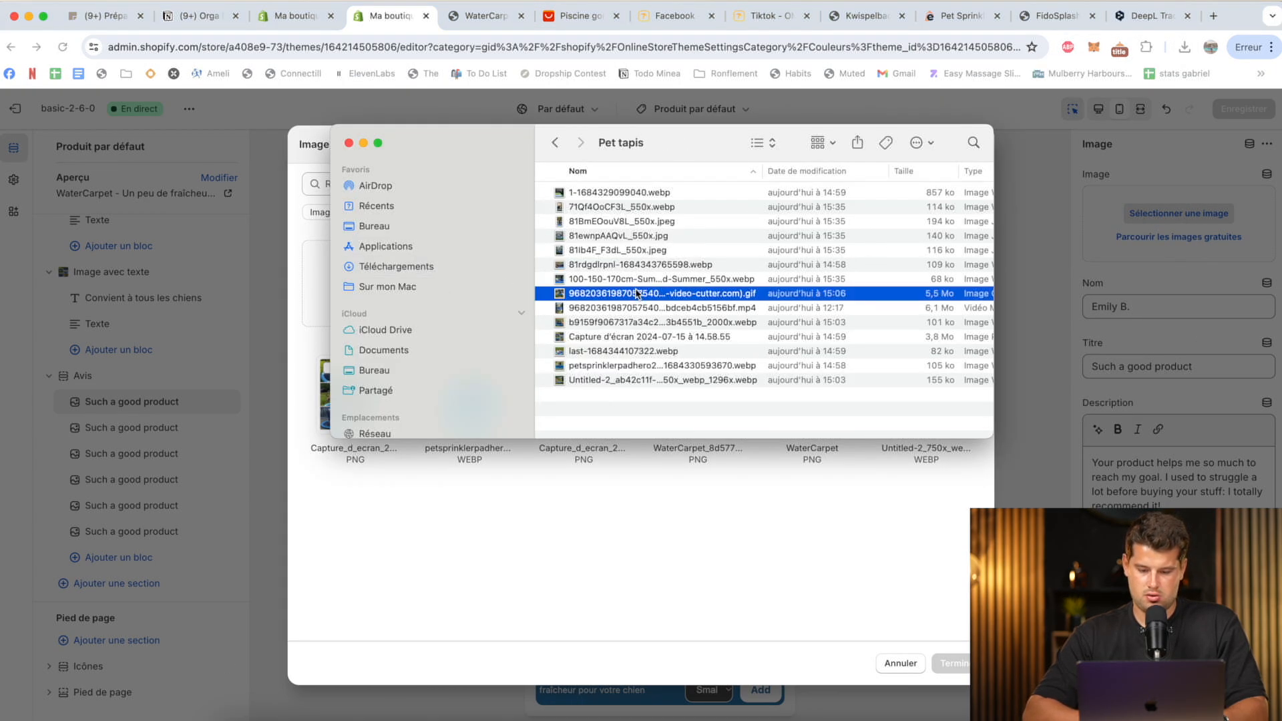
left_click(808, 171)
left_click_drag(811, 191, 601, 521)
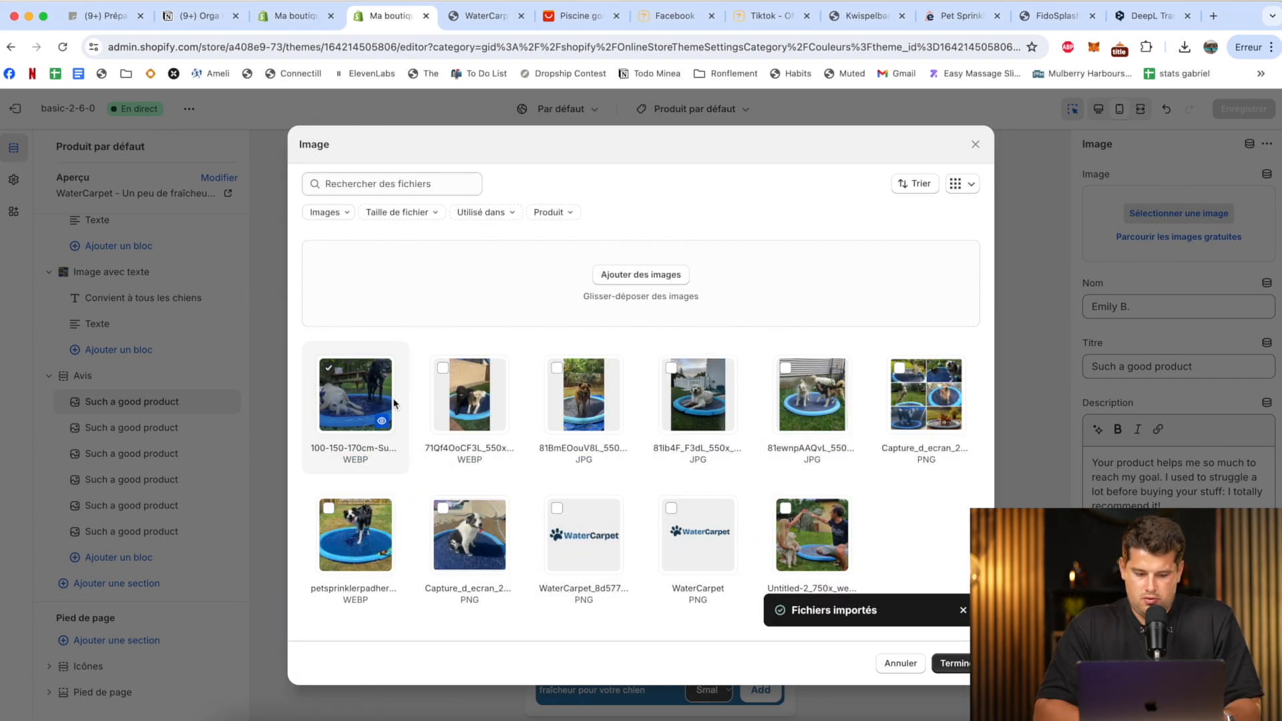
left_click(951, 665)
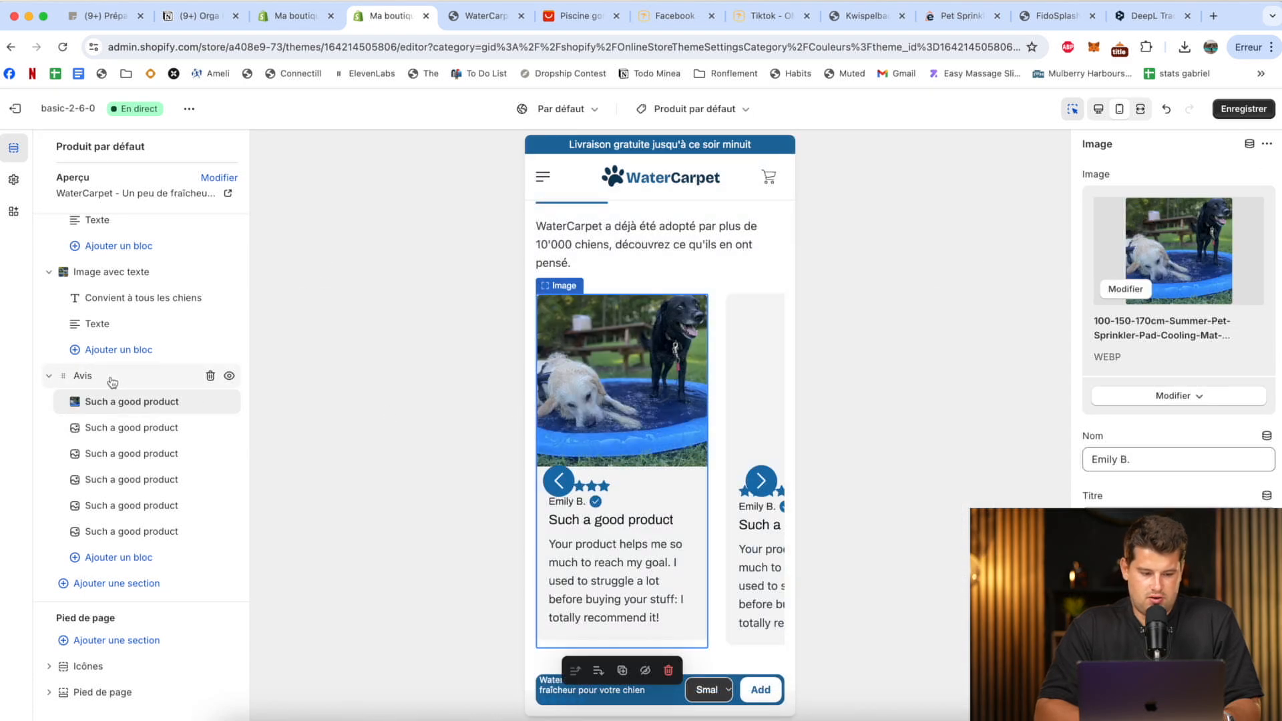
Assign a different uploaded dog photo to each of the second to fifth review blocks in the Avis section.
left_click(110, 380)
scroll(1217, 327, "down", 15)
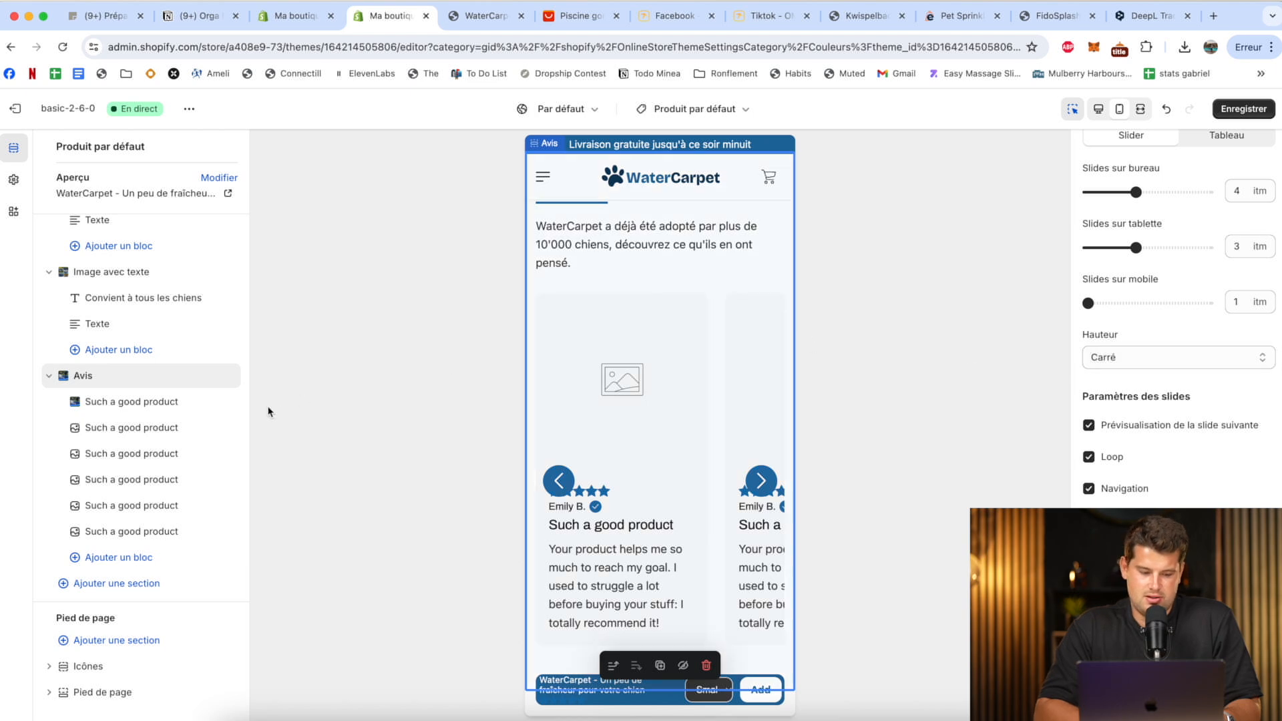
left_click(143, 427)
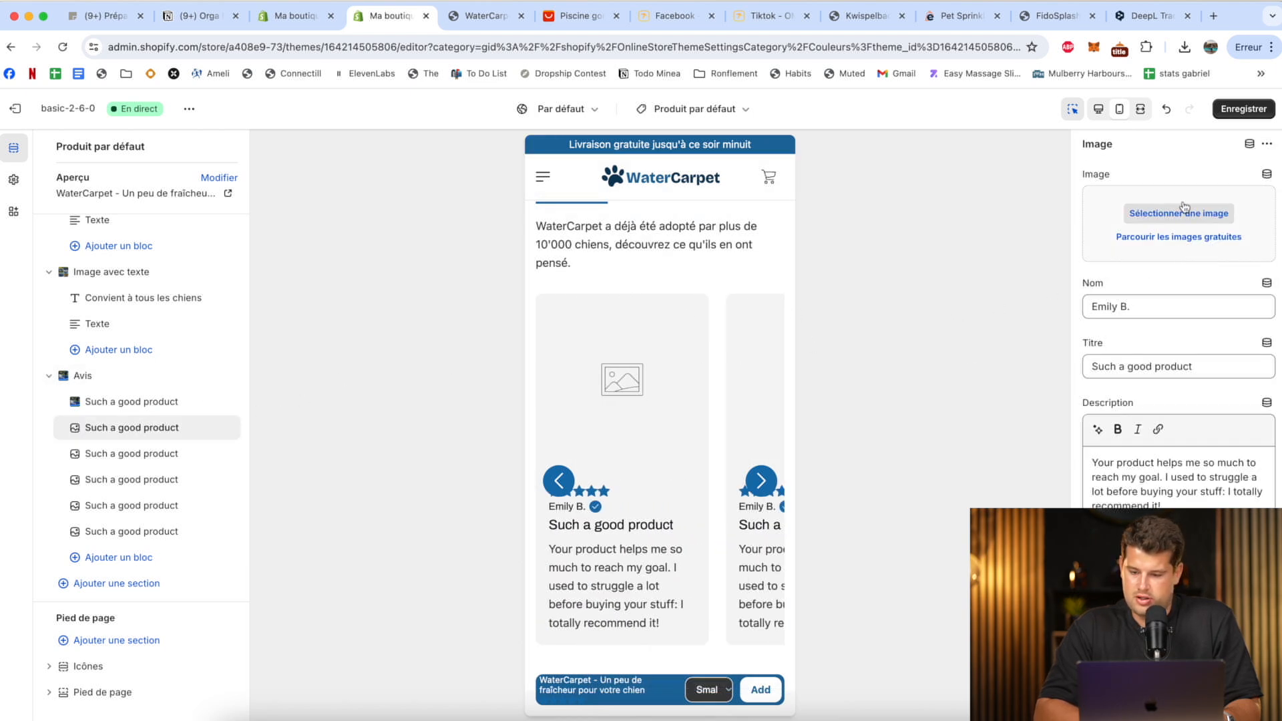
left_click(1178, 213)
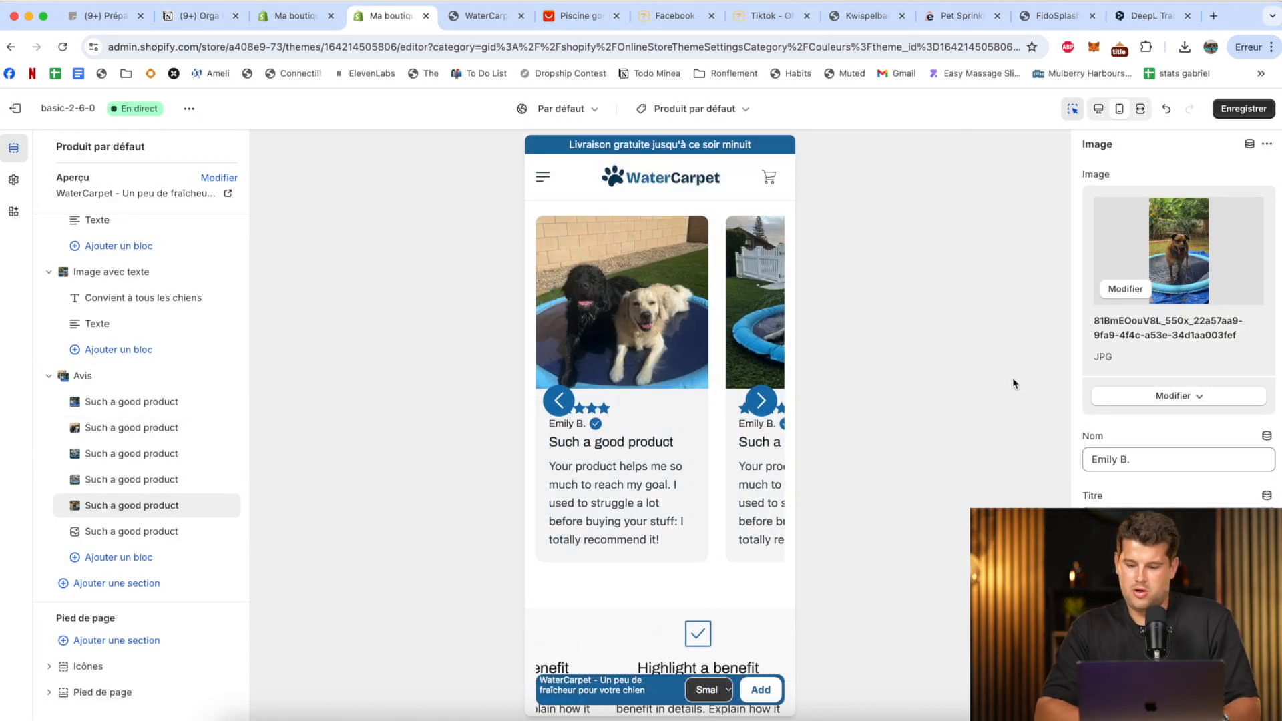
Clear the reviewer name in the first and second review blocks.
left_click(135, 404)
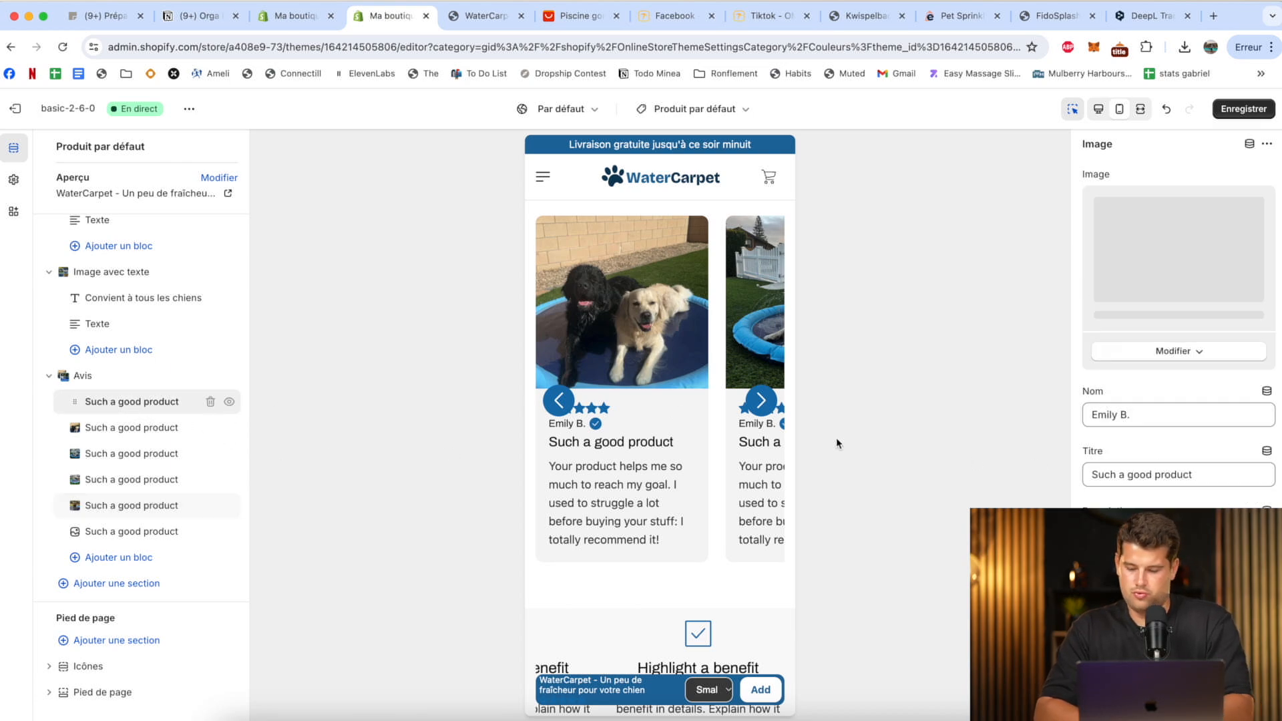
left_click(1119, 459)
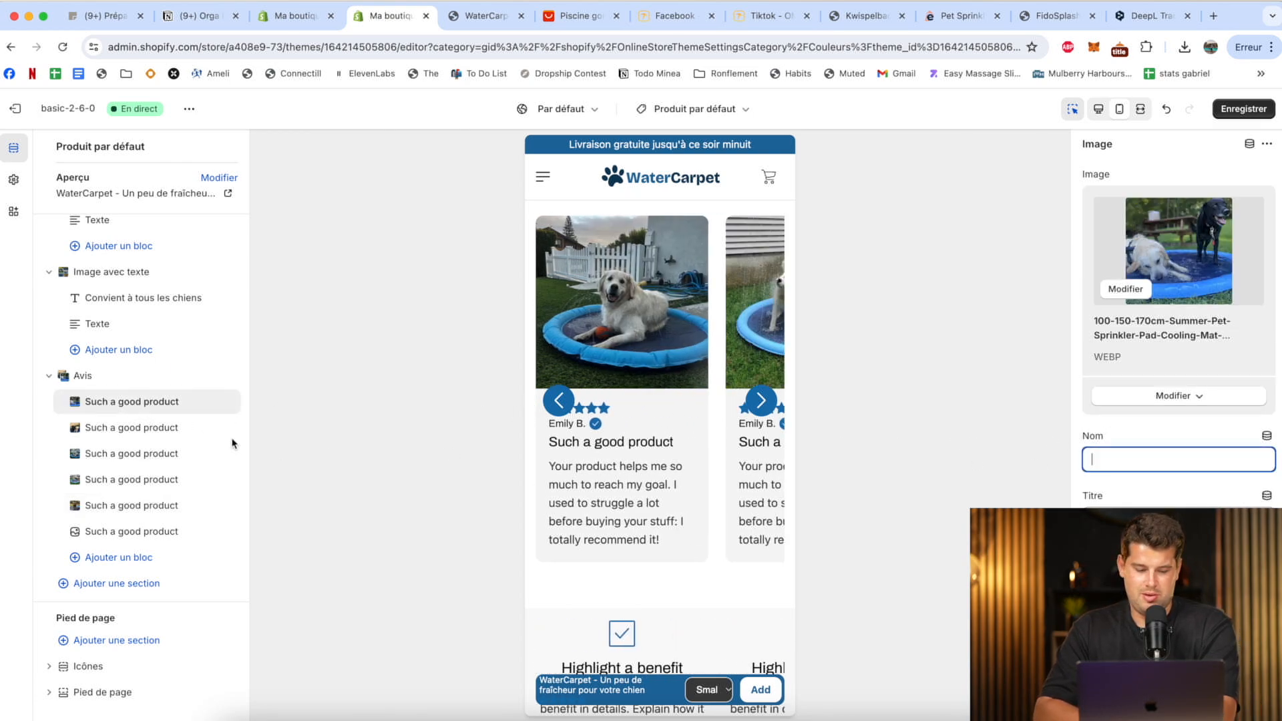
left_click(118, 430)
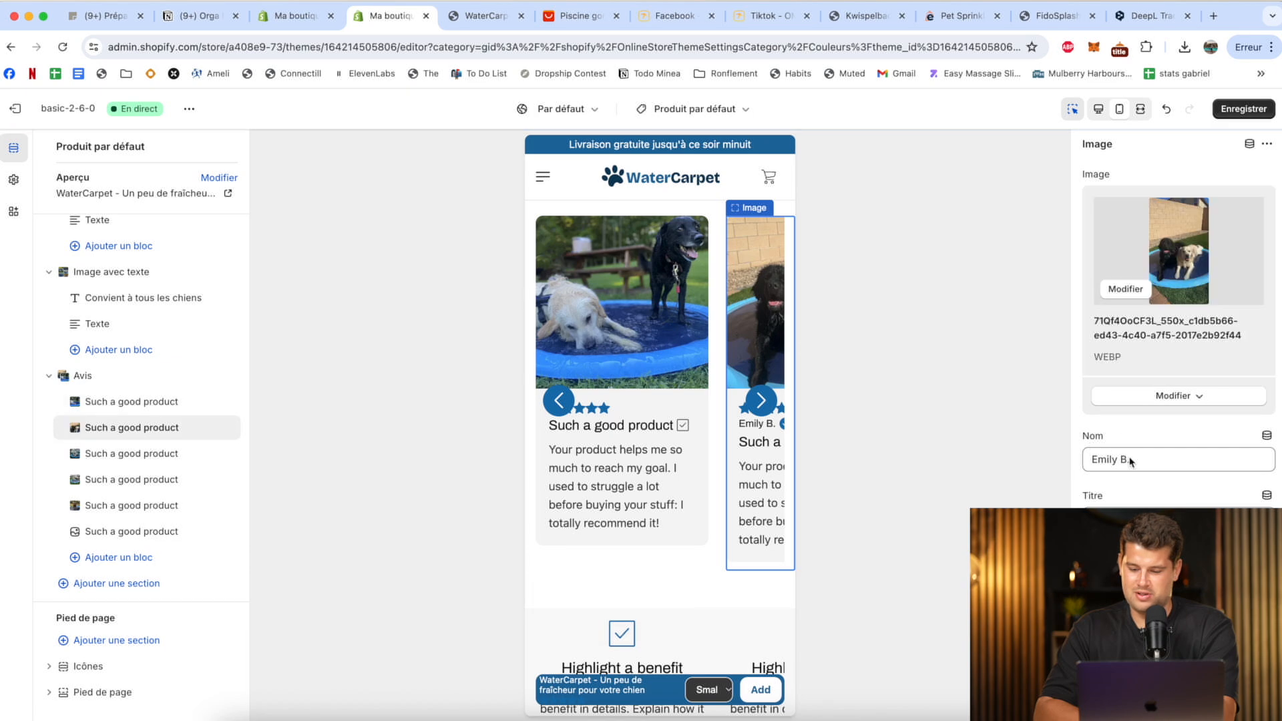
key("BackSpace")
key("BackSpace")
key("BackSpace")
key("BackSpace")
key("BackSpace")
key("BackSpace")
key("BackSpace")
key("BackSpace")
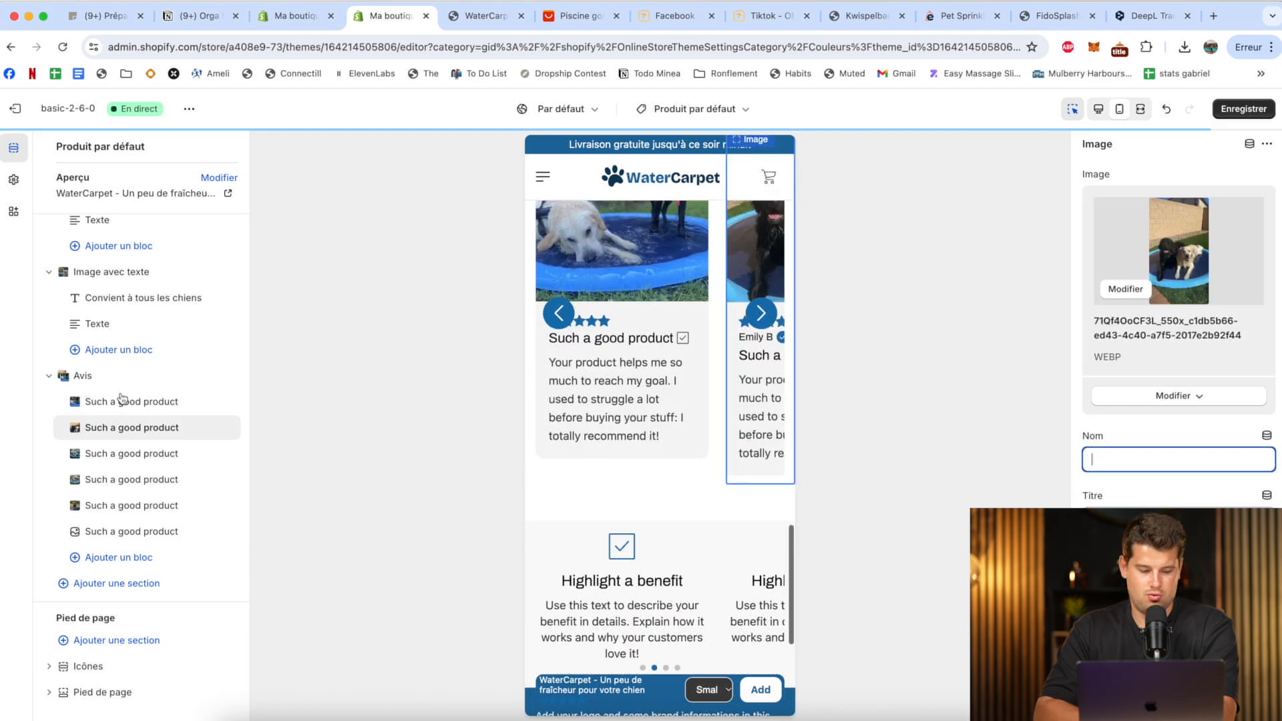
Bring up the testimonials on the easecart.us Pet Sprinkler Pad page and place that page's browser tab beside the theme editor's.
left_click(865, 16)
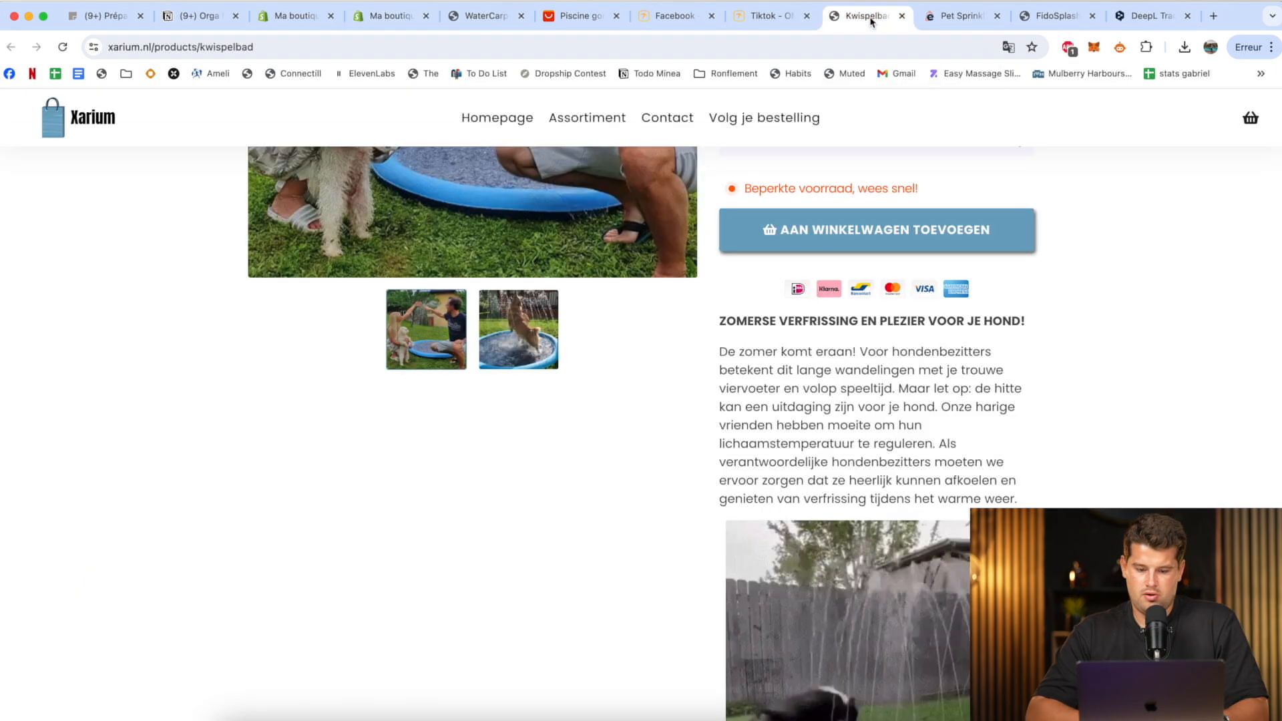
left_click(954, 15)
left_click_drag(934, 19, 375, 20)
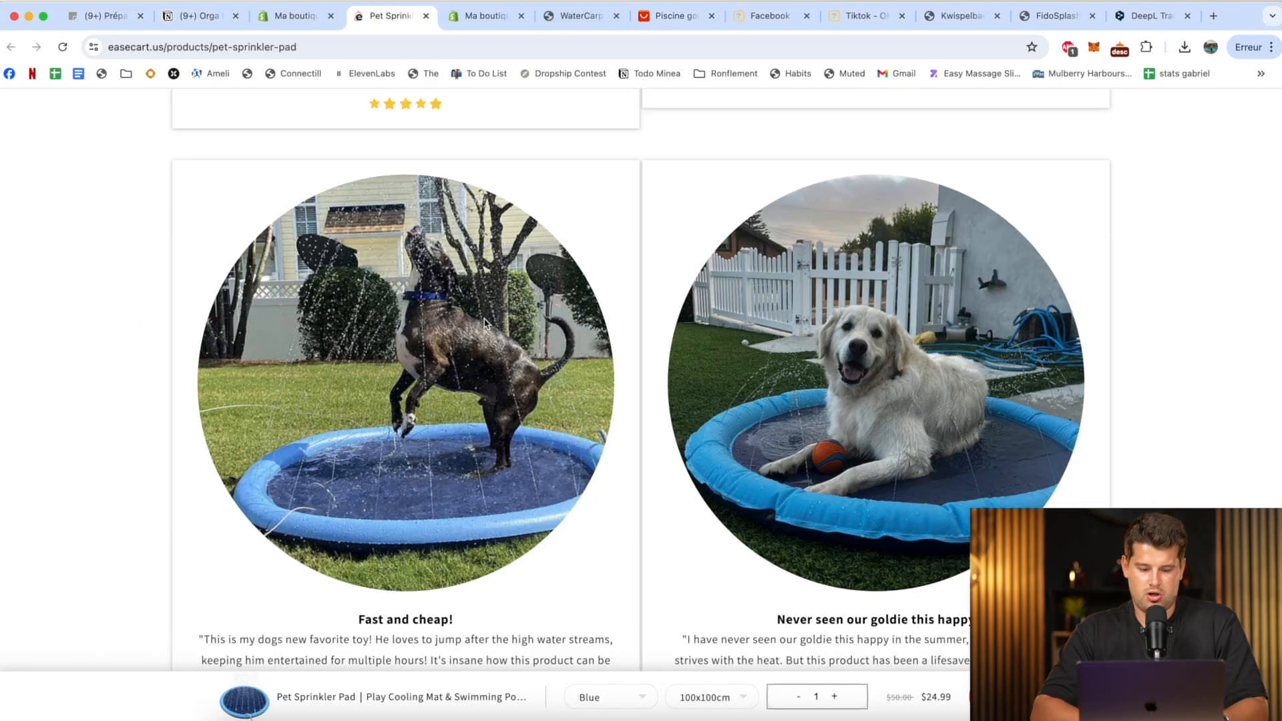
scroll(485, 322, "down", 4)
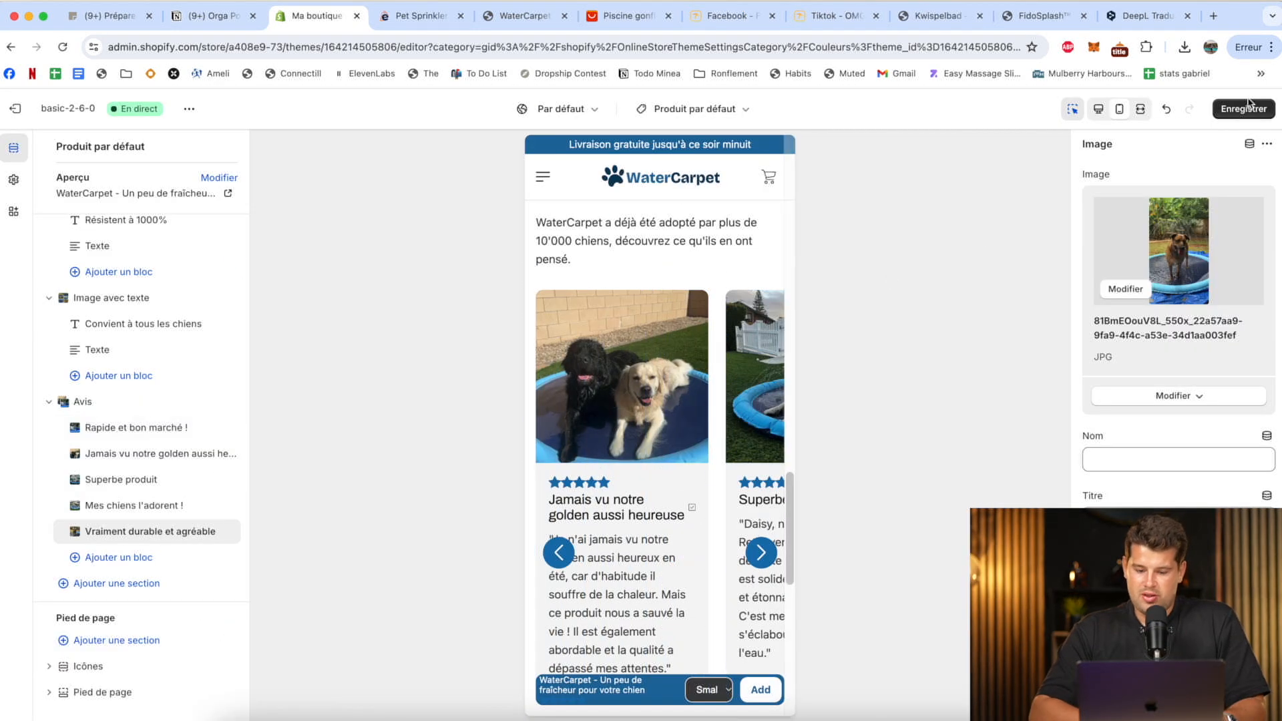
Check the French review texts of the Avis section in the mobile preview and save the theme changes.
scroll(644, 297, "down", 3)
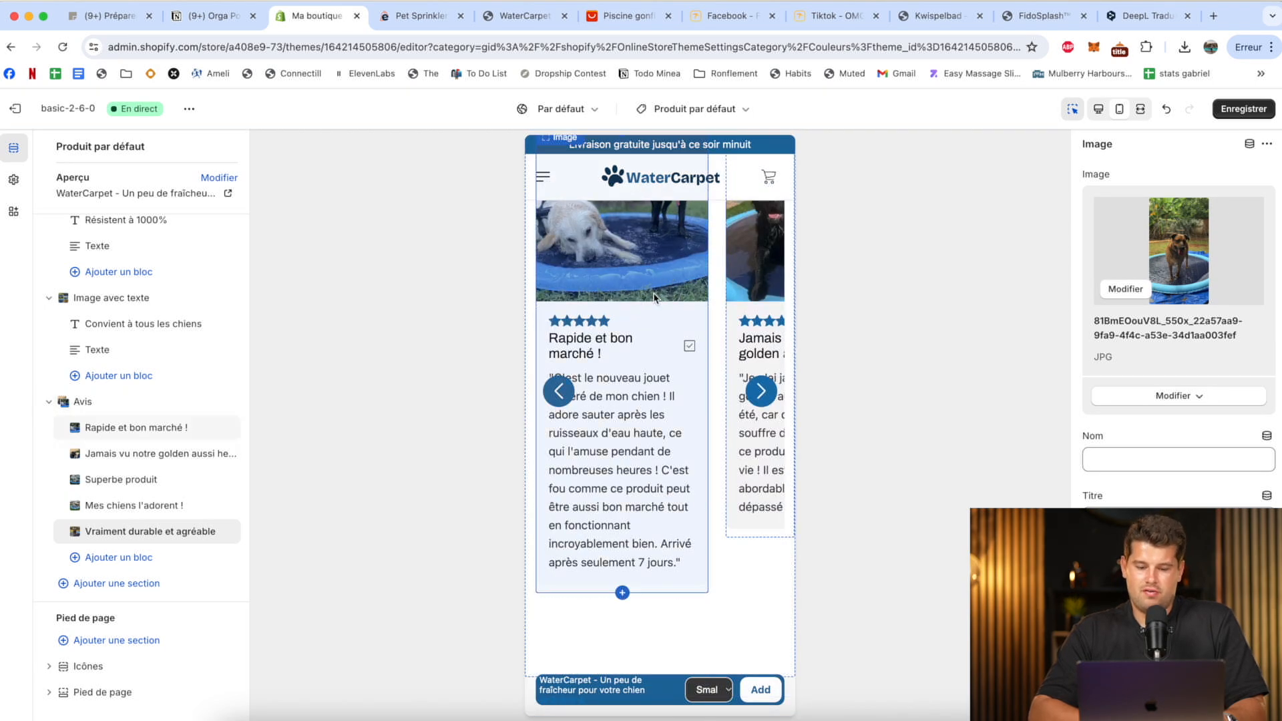
scroll(655, 297, "up", 4)
left_click(1240, 106)
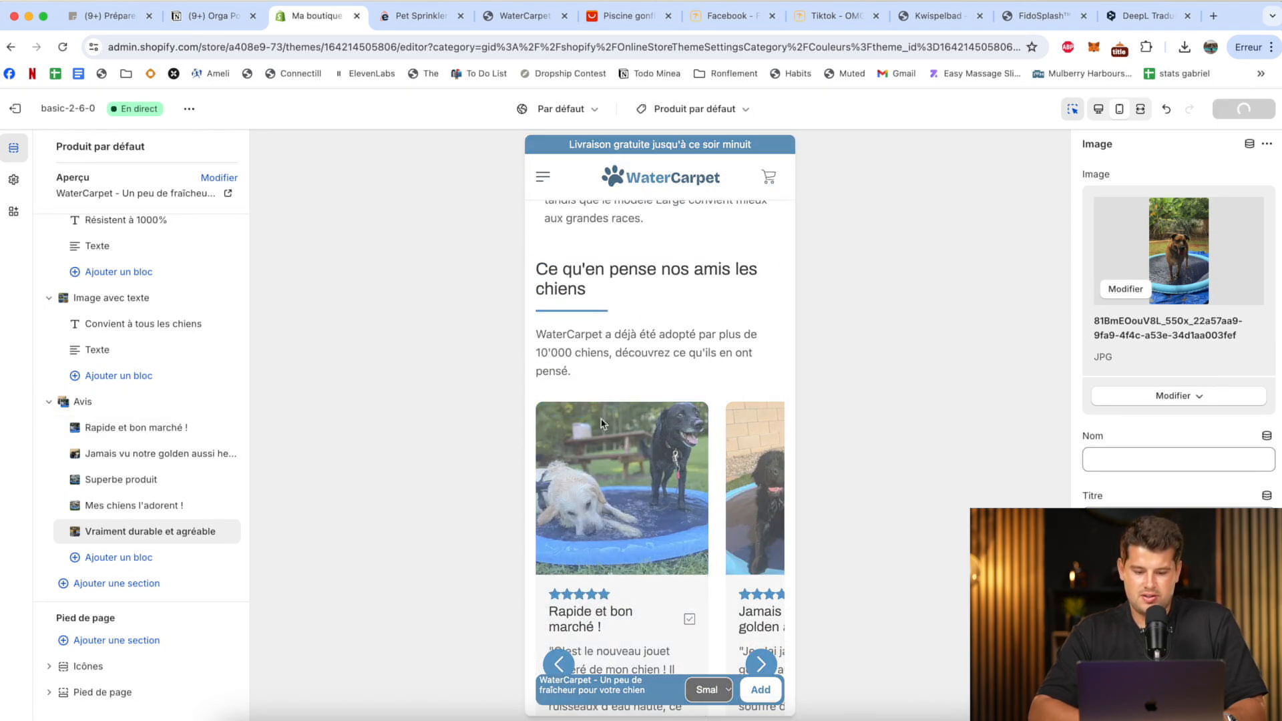
Examine the mobile preview from the "Résistent à 1000%" section down and step through the review slides of the Avis carousel.
scroll(640, 301, "up", 15)
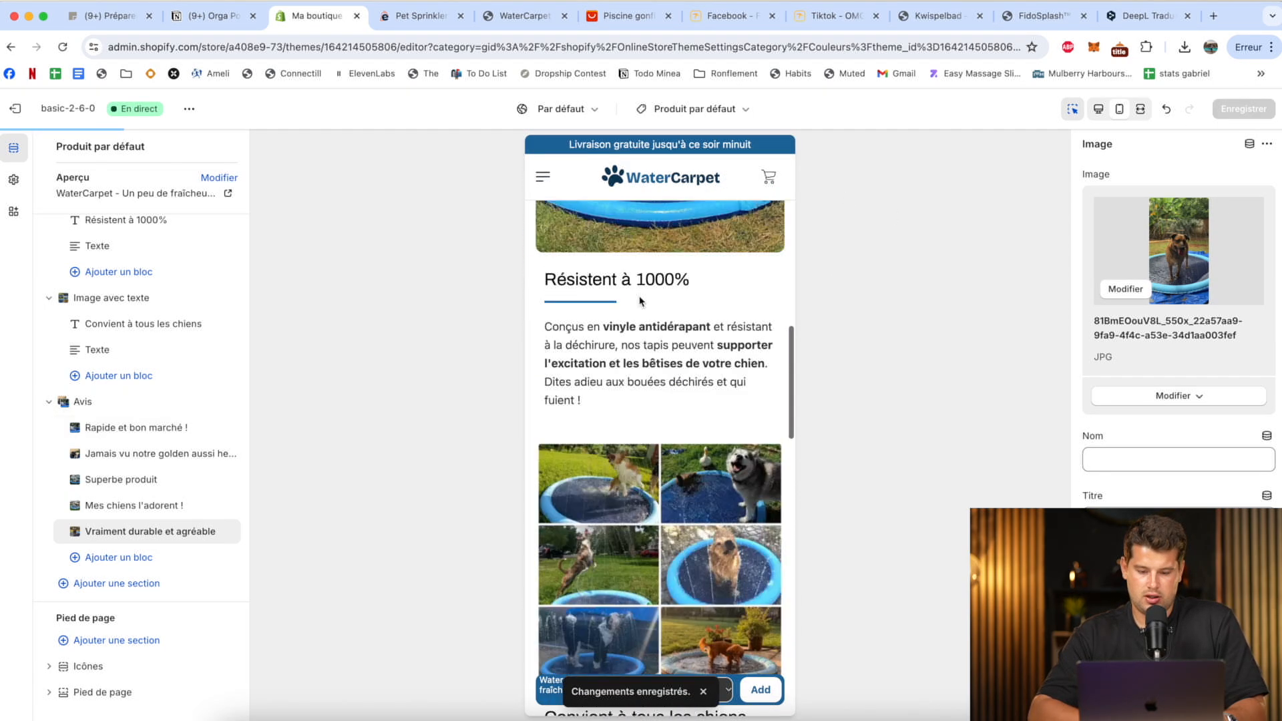
scroll(639, 301, "down", 15)
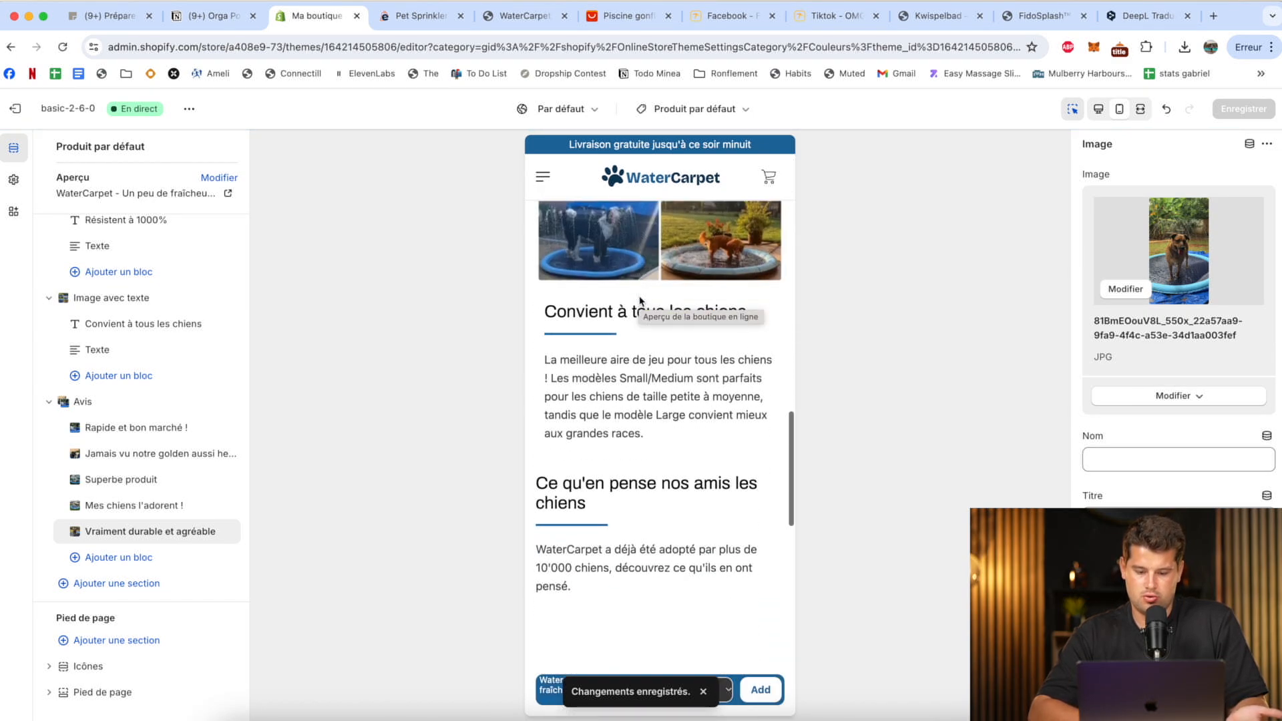
scroll(639, 301, "down", 2)
scroll(644, 321, "down", 6)
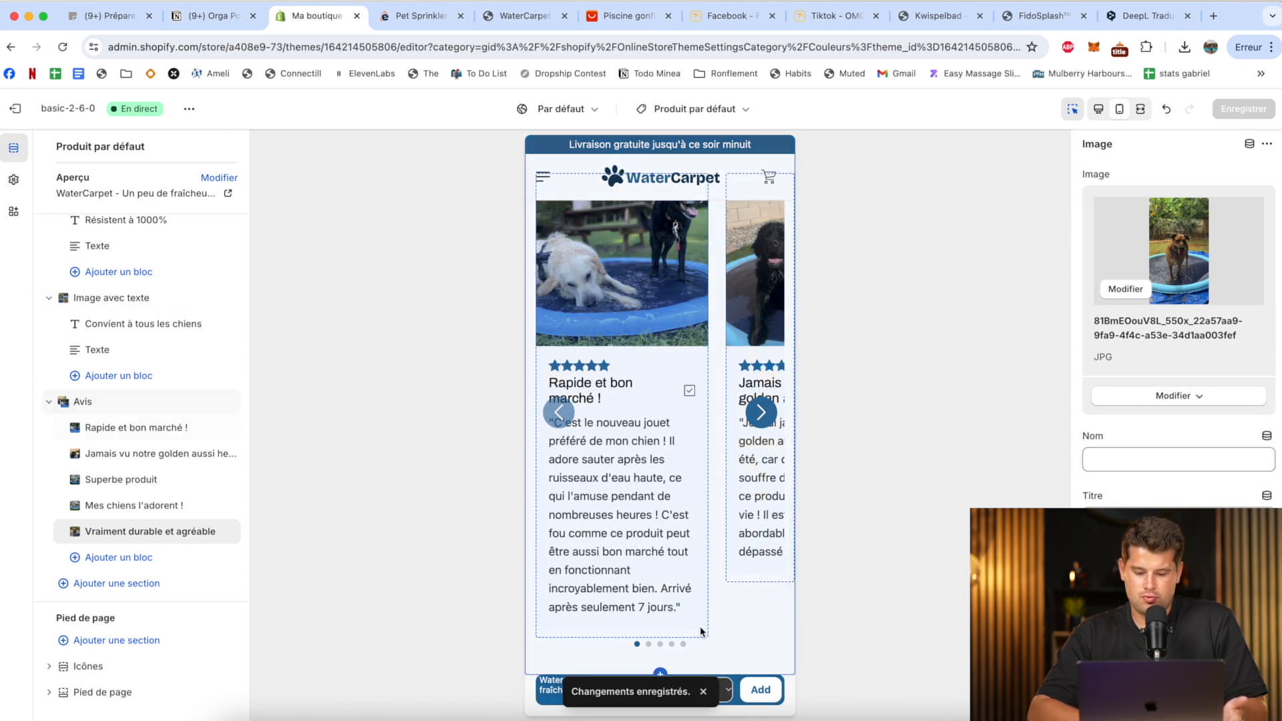
left_click(760, 410)
left_click(768, 386)
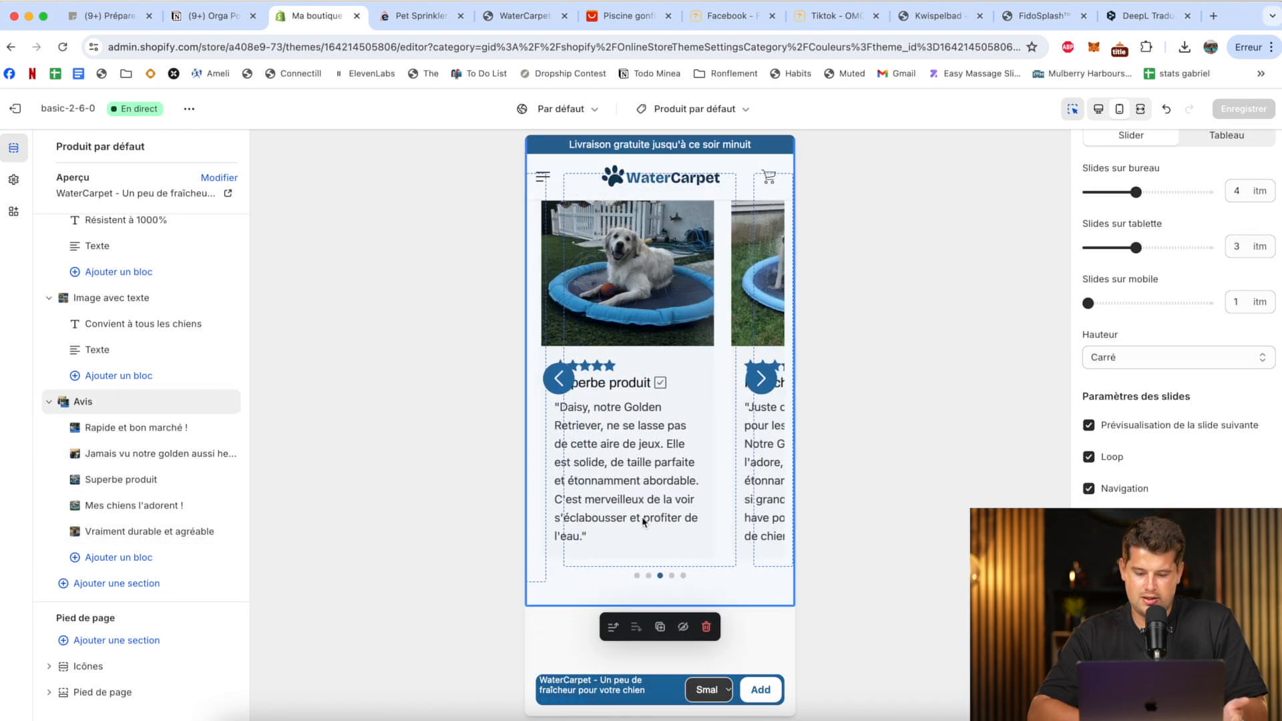
left_click(761, 394)
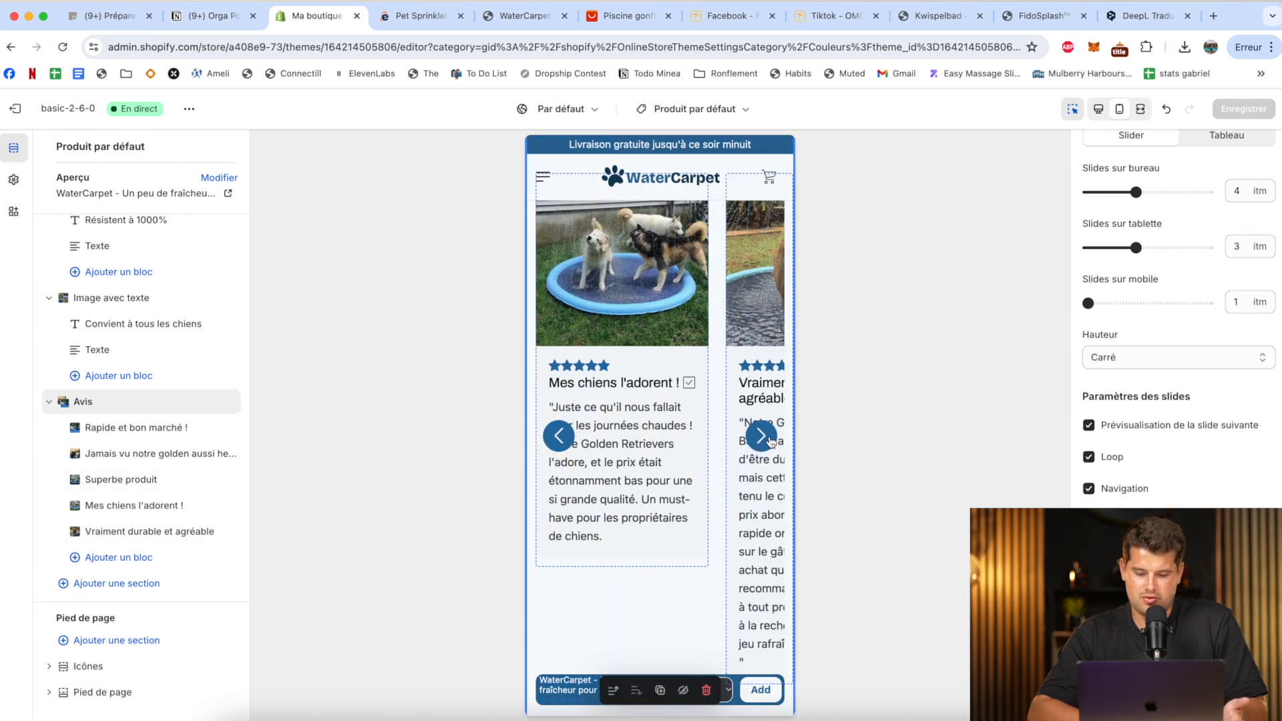
left_click(762, 438)
scroll(627, 401, "down", 2)
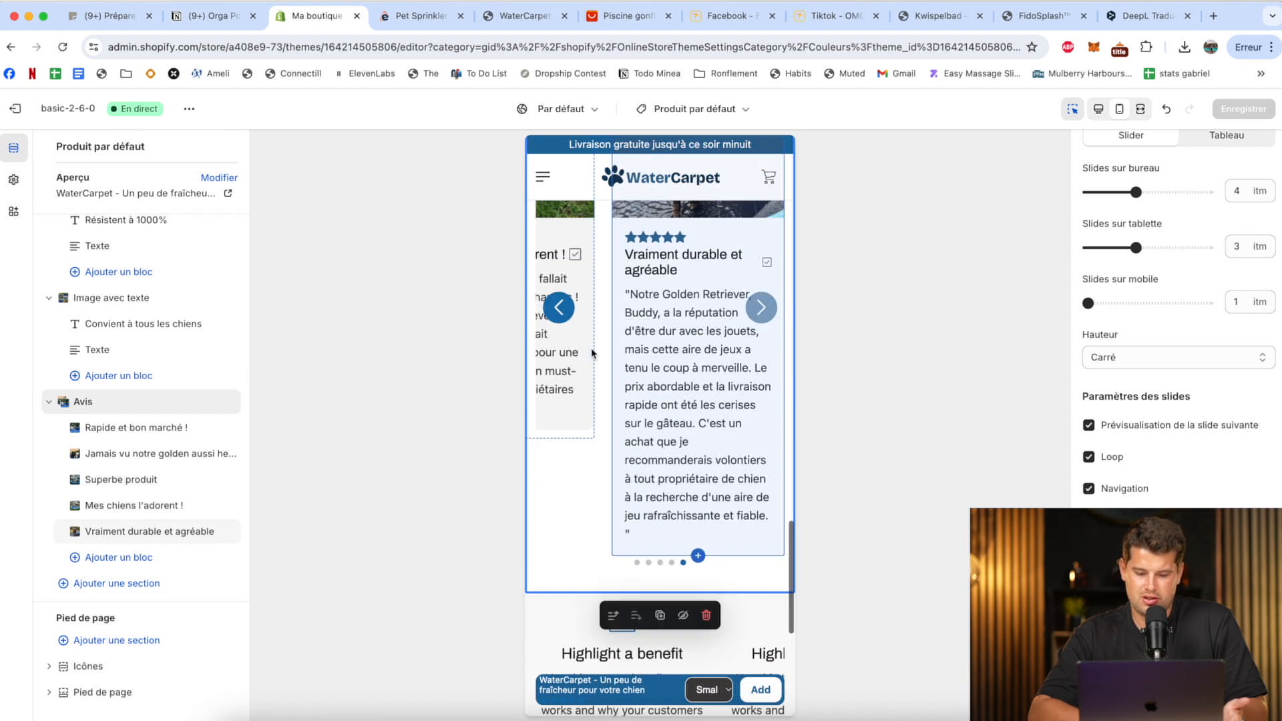
left_click(560, 308)
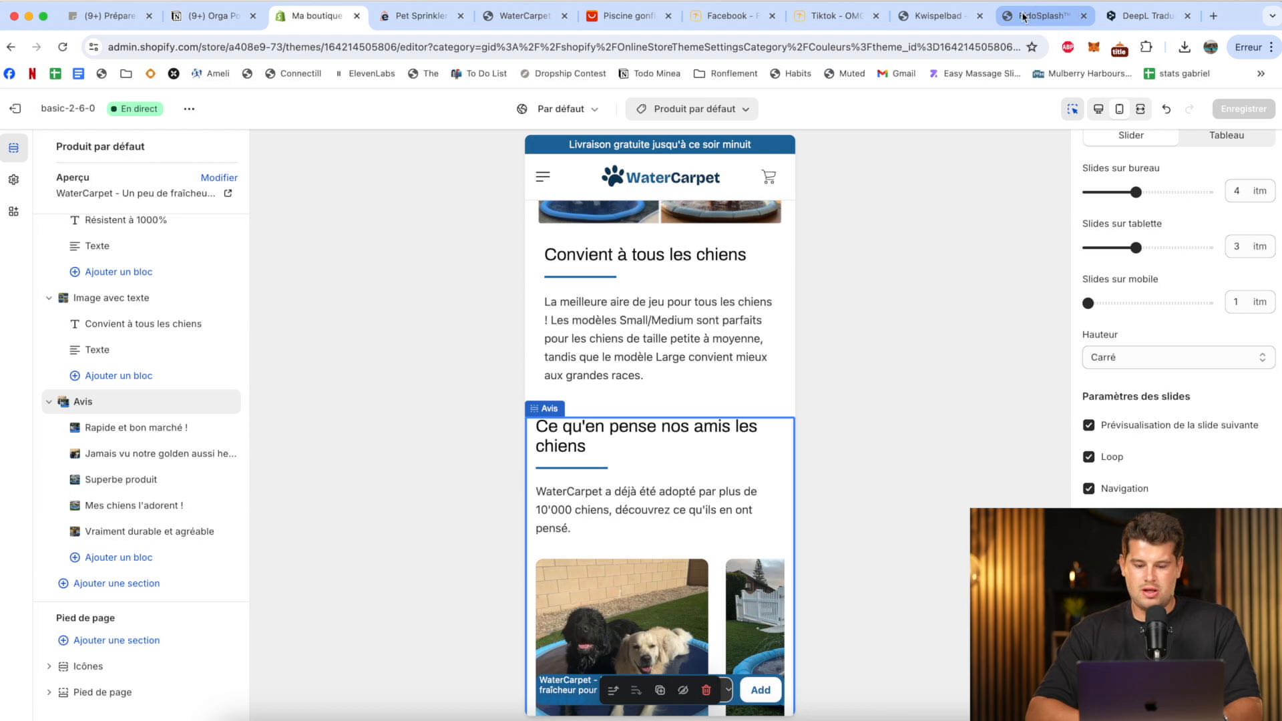
Consult the FAQs on the FidoSplash product page and add a Contenu réductible section below Avis in the theme editor.
left_click(1029, 16)
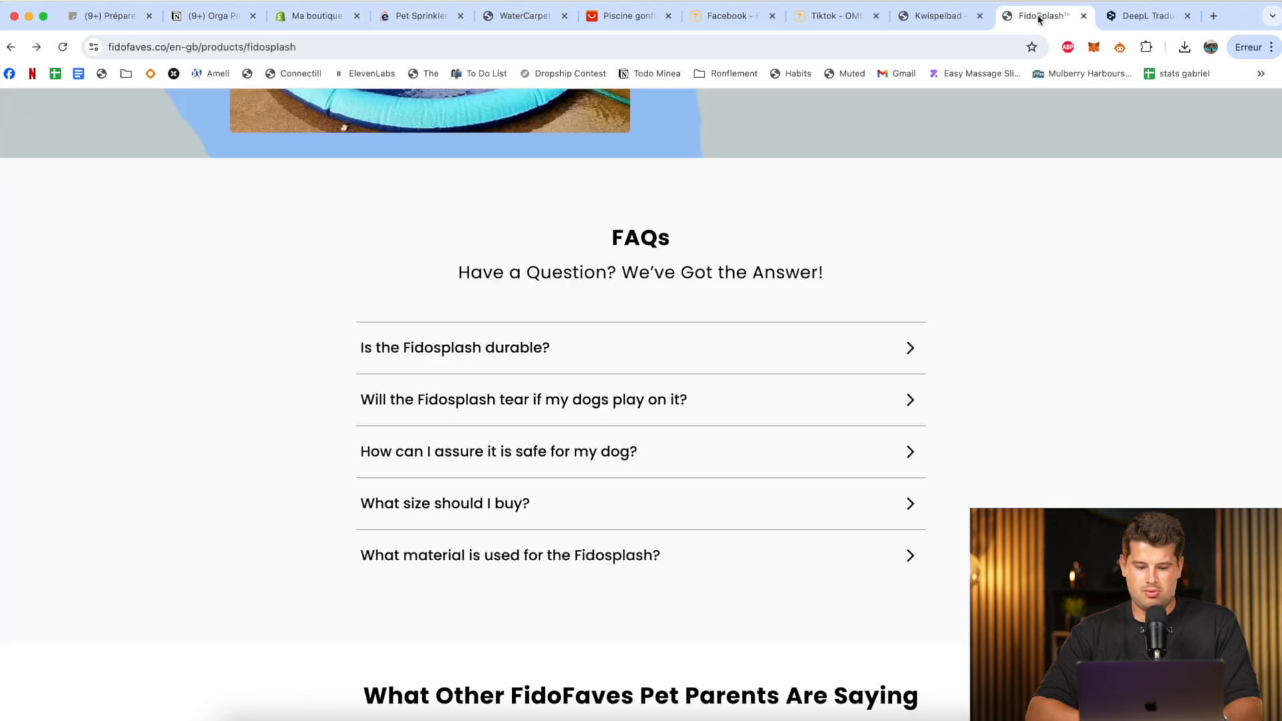
left_click(301, 18)
scroll(655, 514, "down", 5)
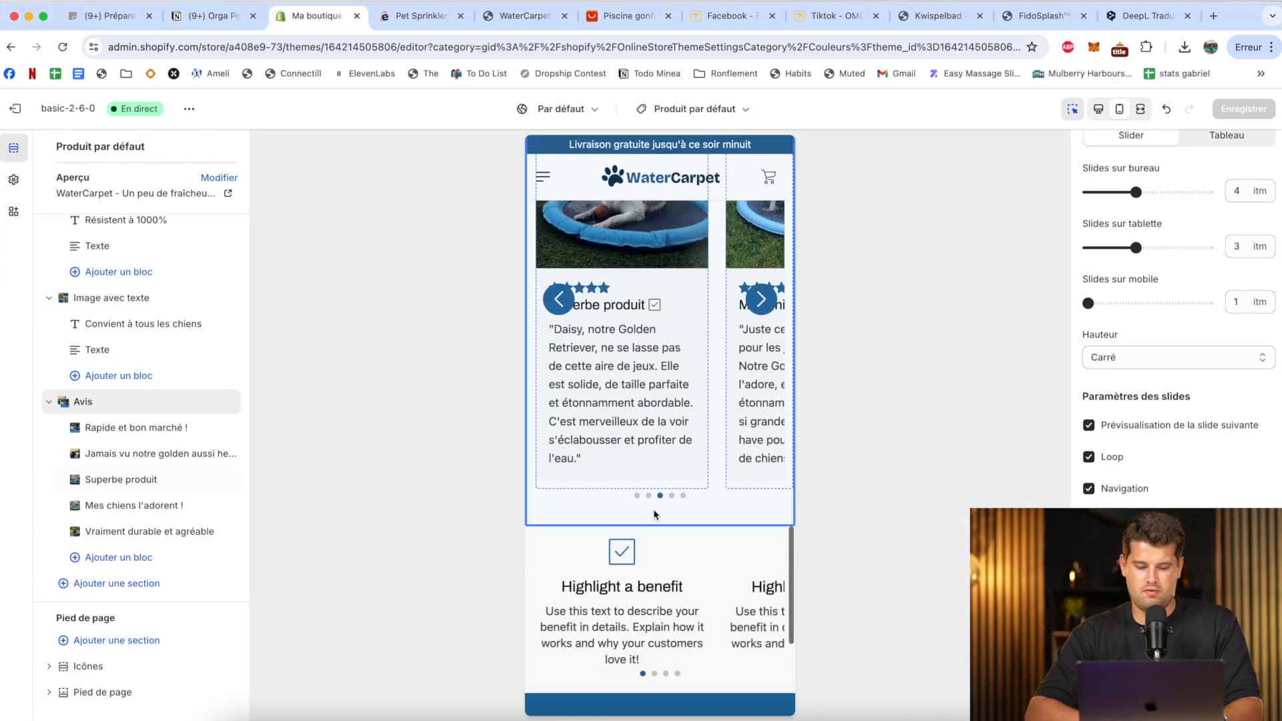
left_click(95, 583)
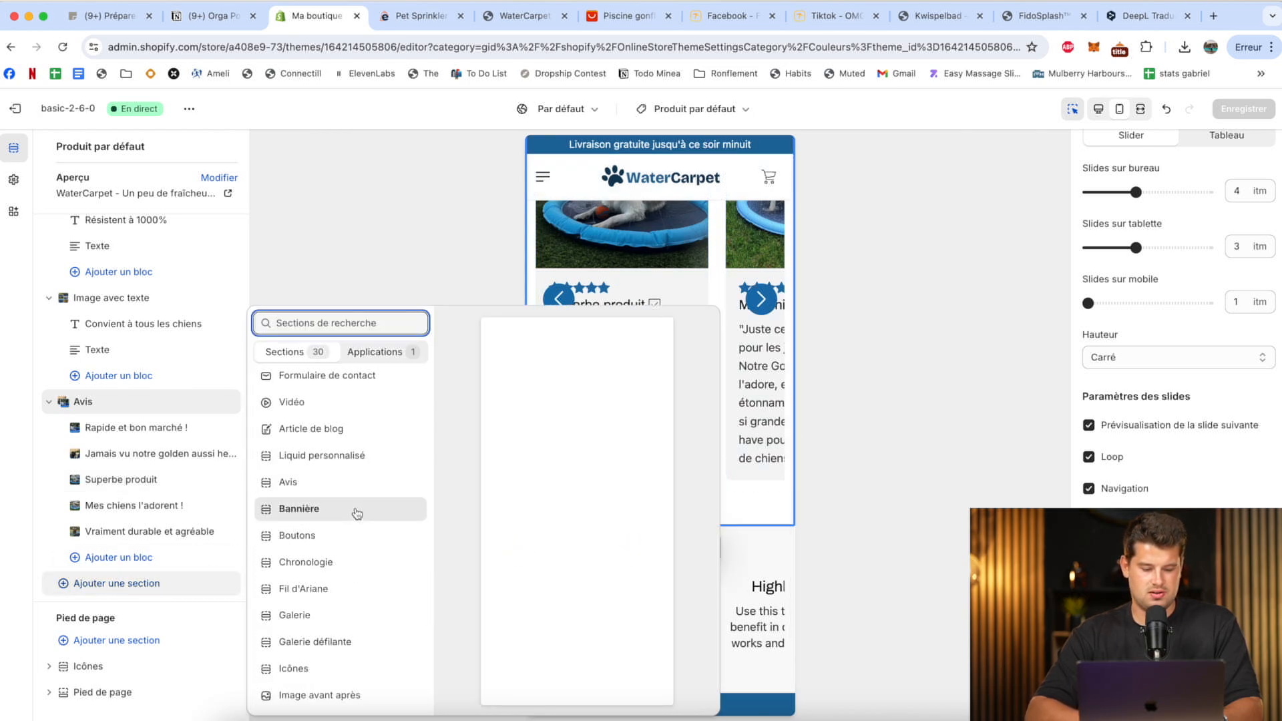
scroll(357, 514, "up", 3)
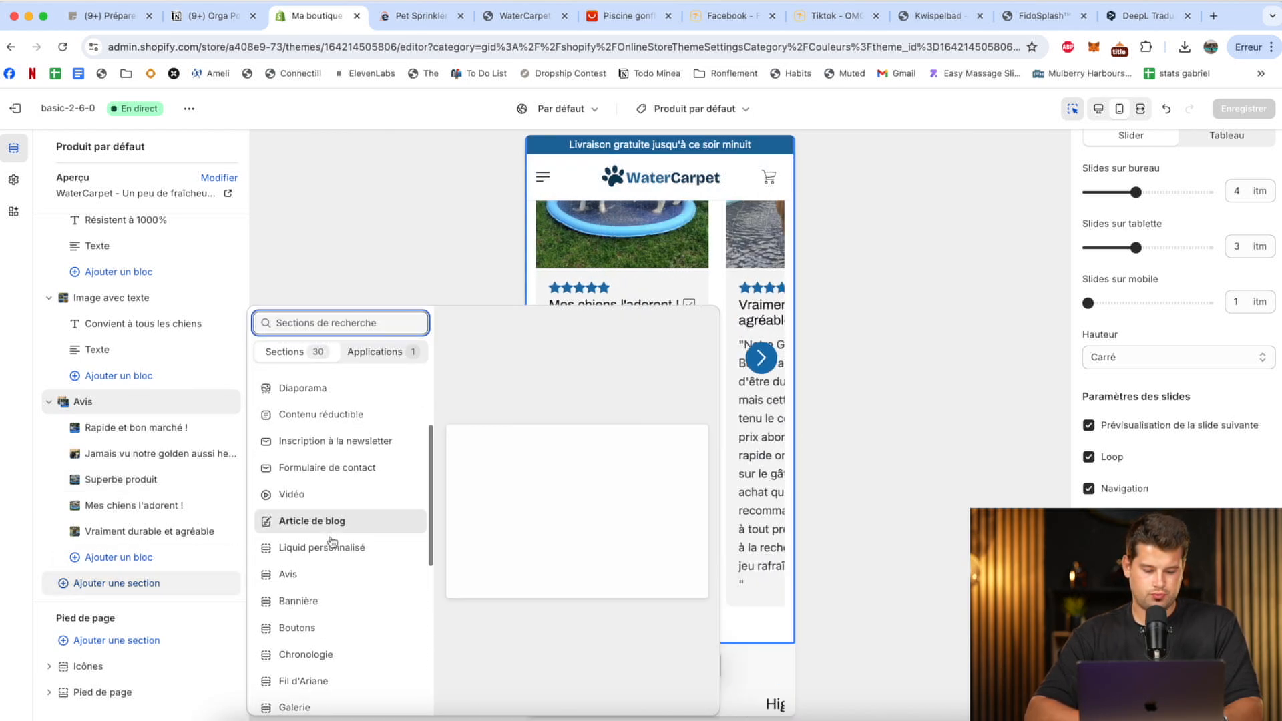
scroll(330, 531, "down", 3)
scroll(323, 554, "down", 1)
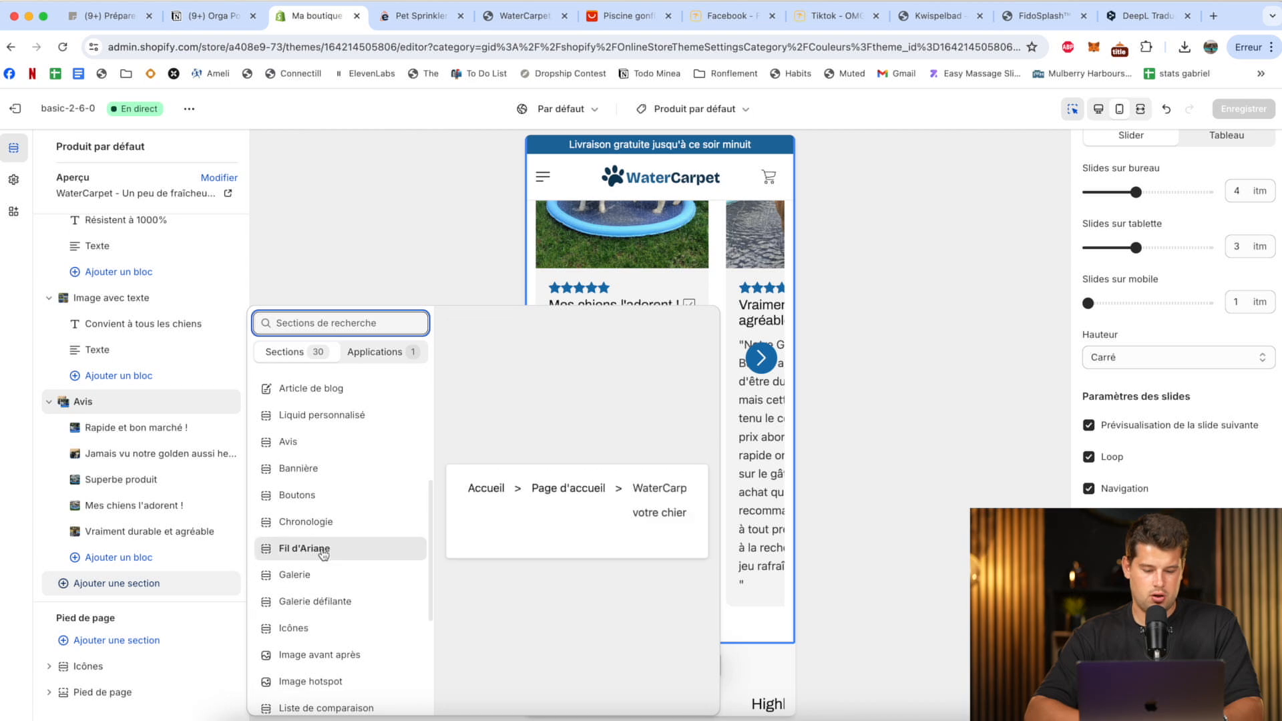
scroll(315, 647, "down", 4)
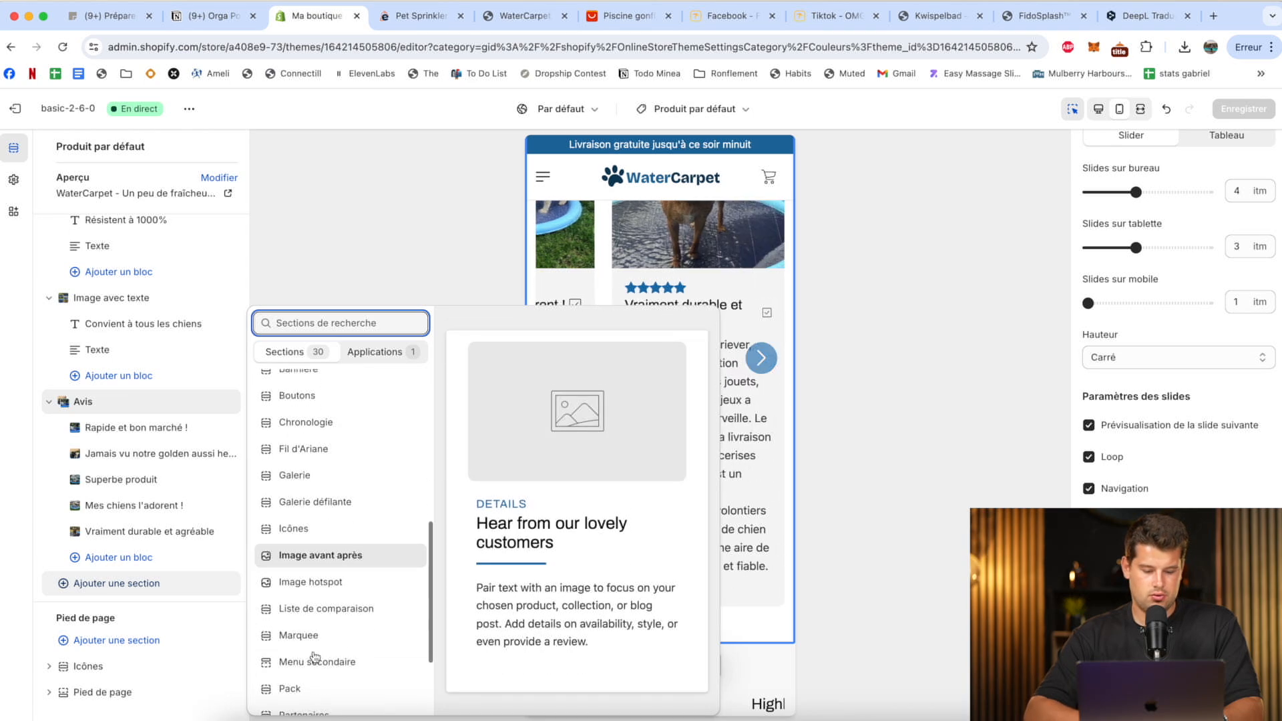
scroll(315, 657, "down", 3)
left_click(297, 695)
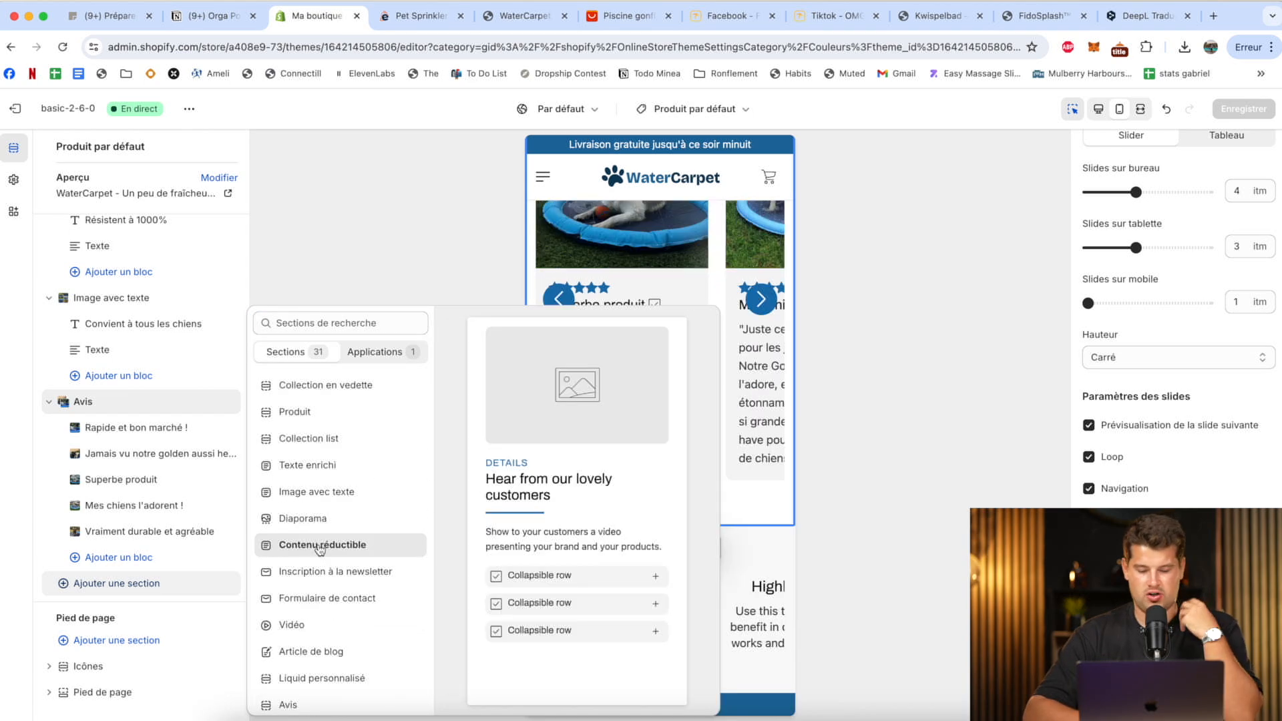
left_click(325, 545)
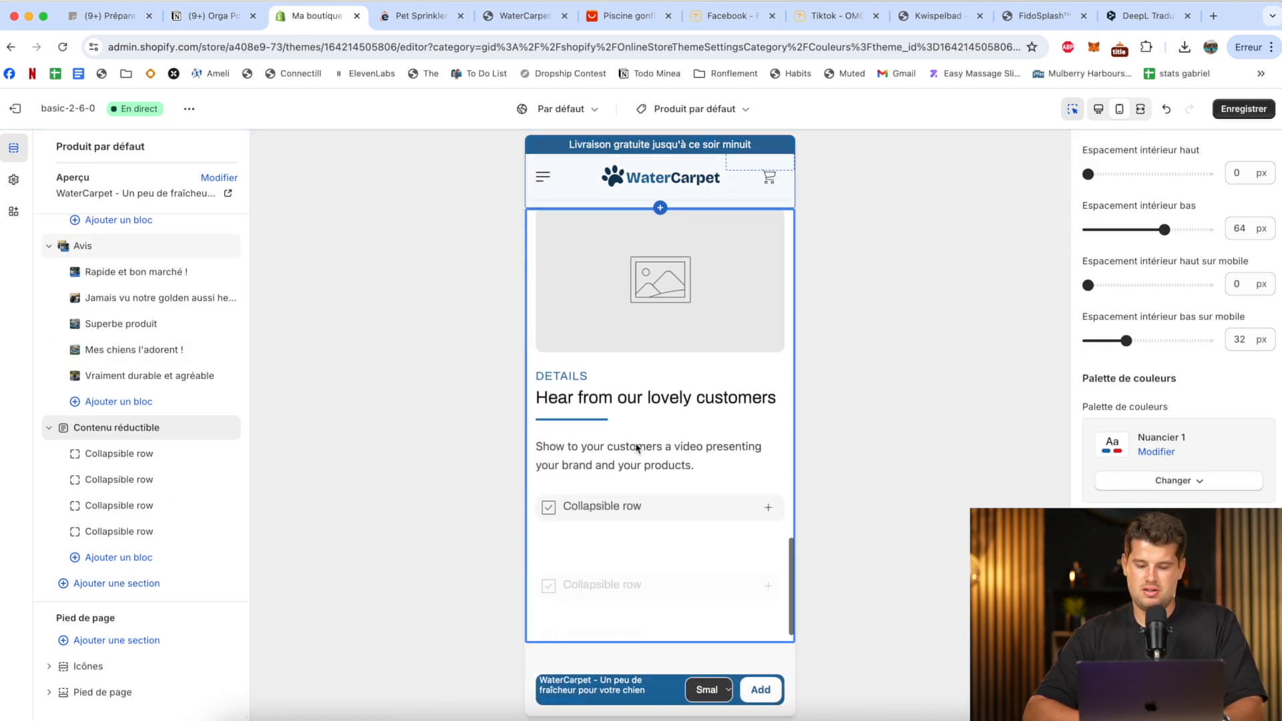
Disable the image in the new Contenu réductible section and clear its subtitle.
scroll(1169, 307, "down", 4)
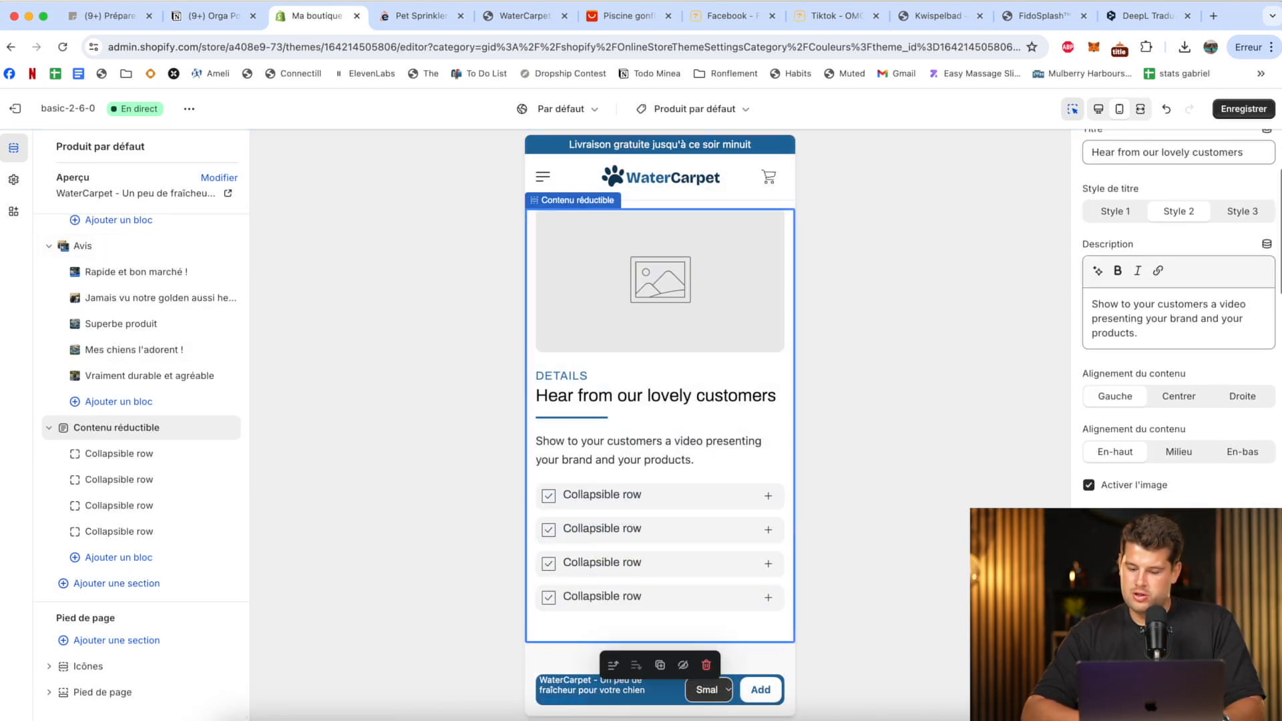
left_click(1134, 469)
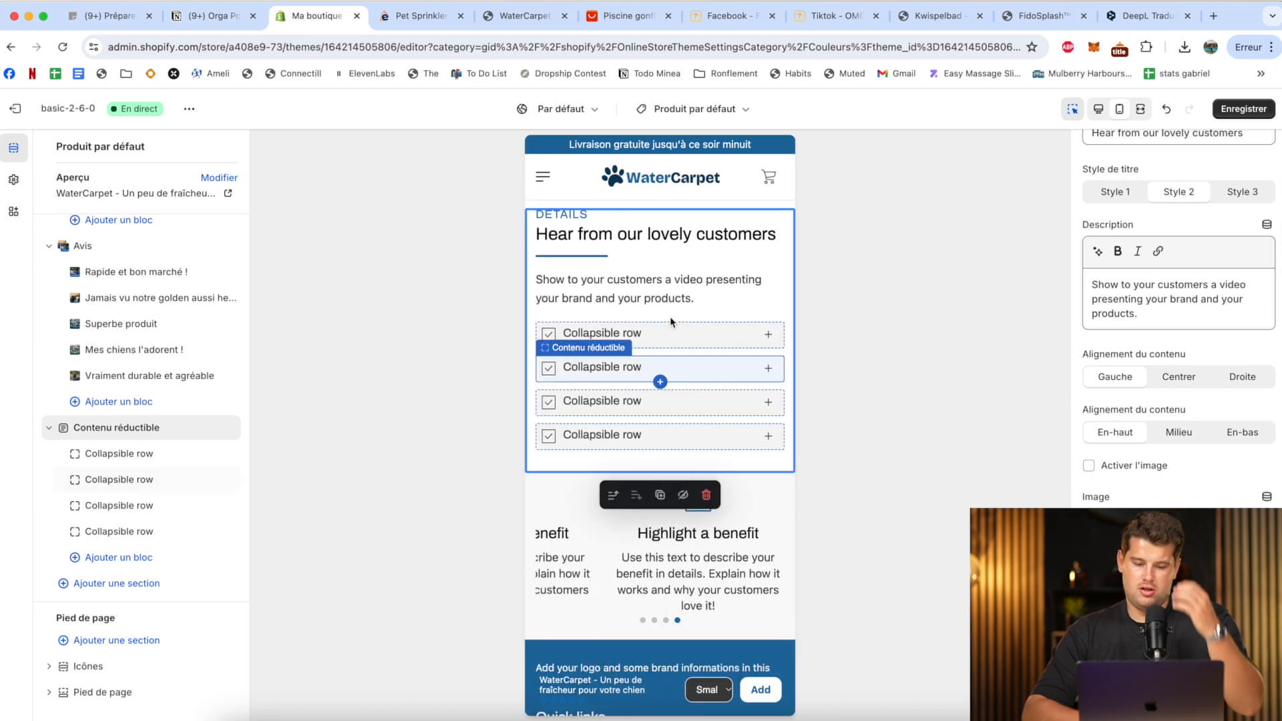
scroll(1198, 321, "up", 3)
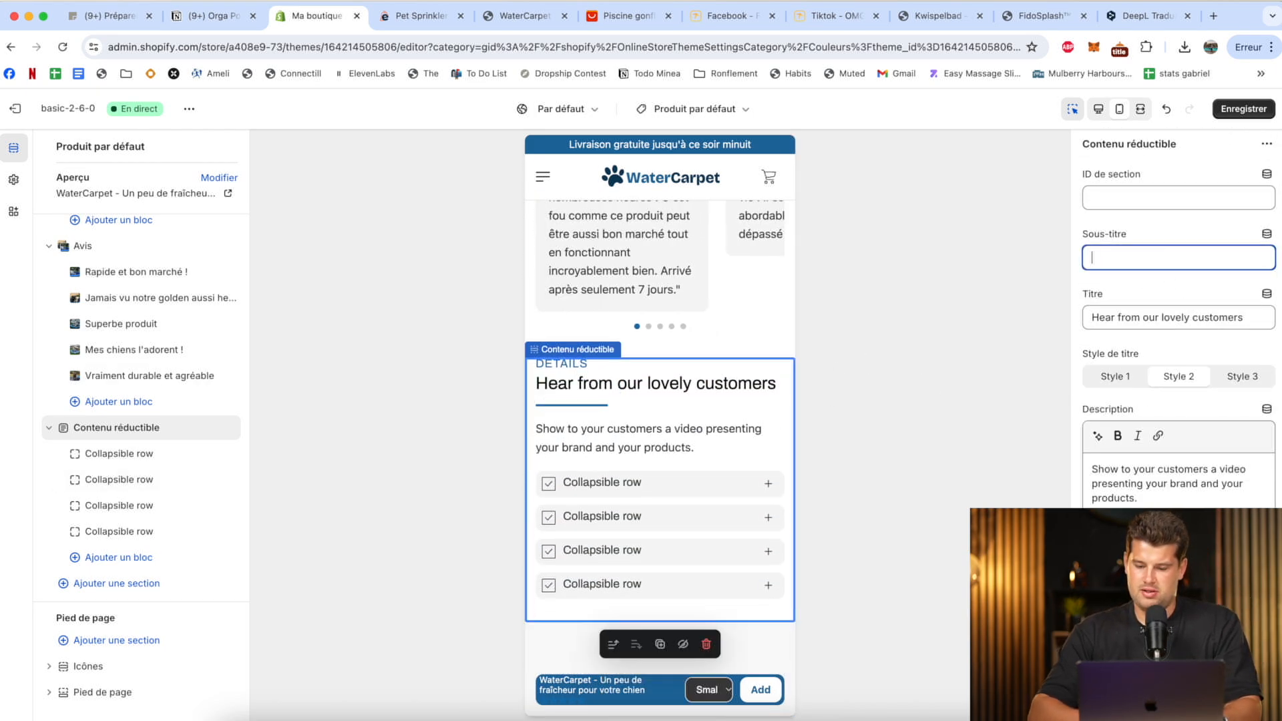
Set the collapsible section's title to "Questions fréquentes" and clear its description.
triple_click(1130, 323)
type("Questions f")
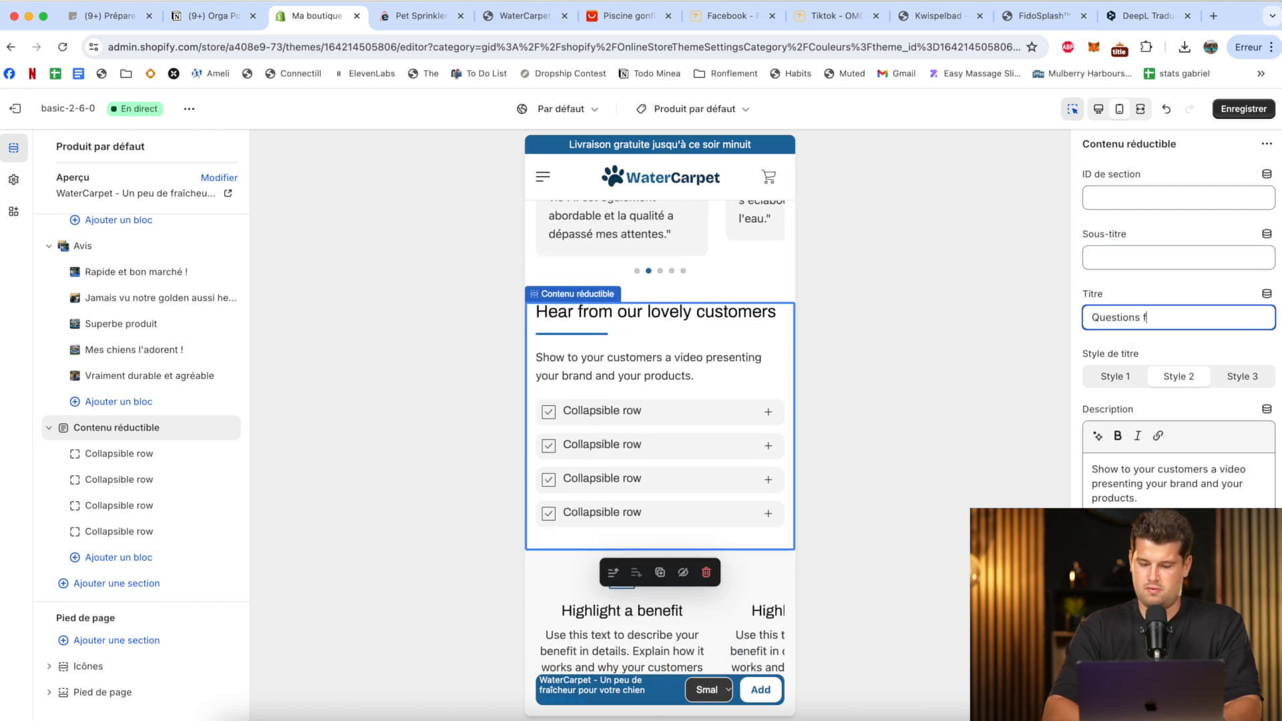
type("réquen")
type("tes")
left_click(1147, 318)
type("r")
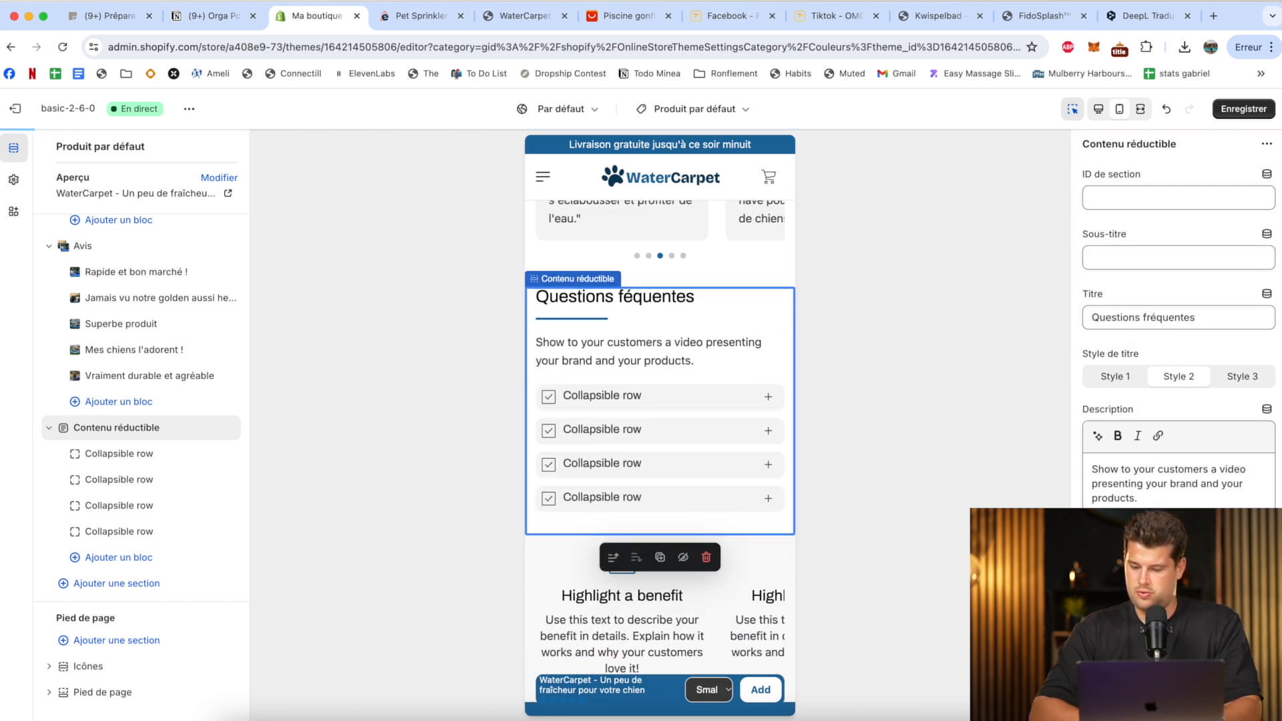
triple_click(1147, 484)
key("BackSpace")
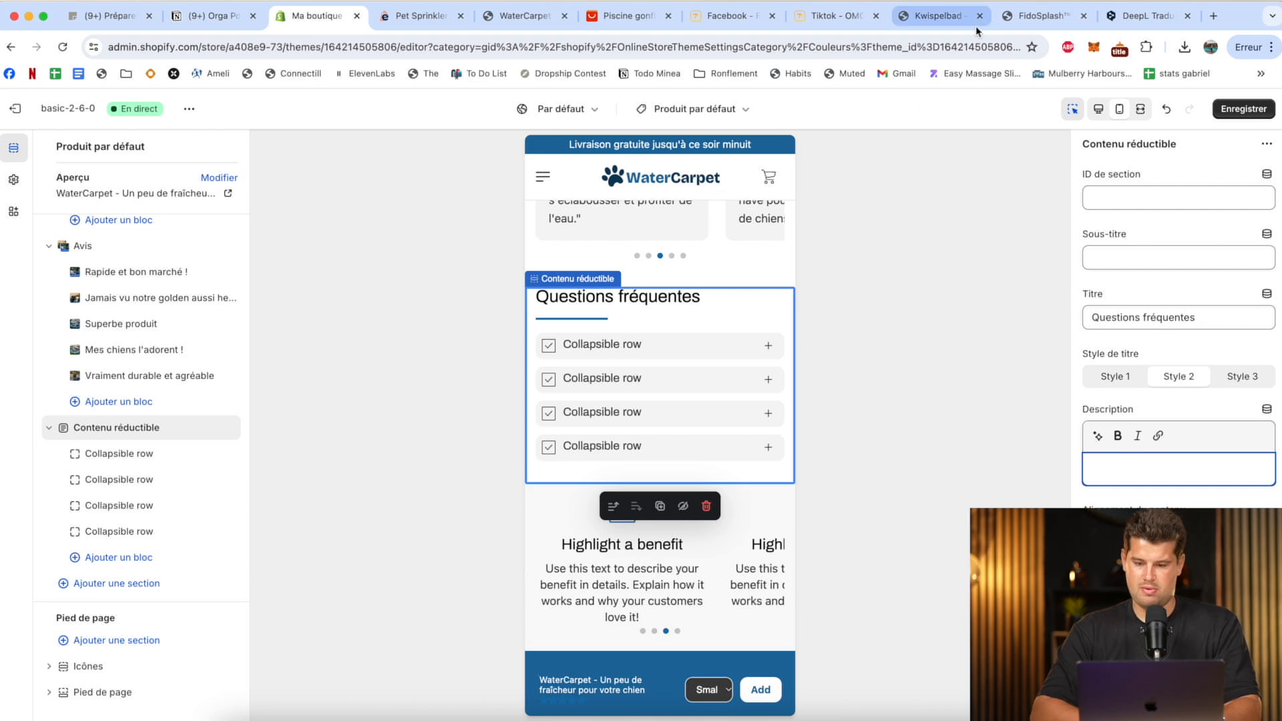
Copy the question "Is the Fidosplash durable?" from the FidoSplash FAQs and translate it into French in DeepL.
left_click(1052, 15)
left_click(598, 348)
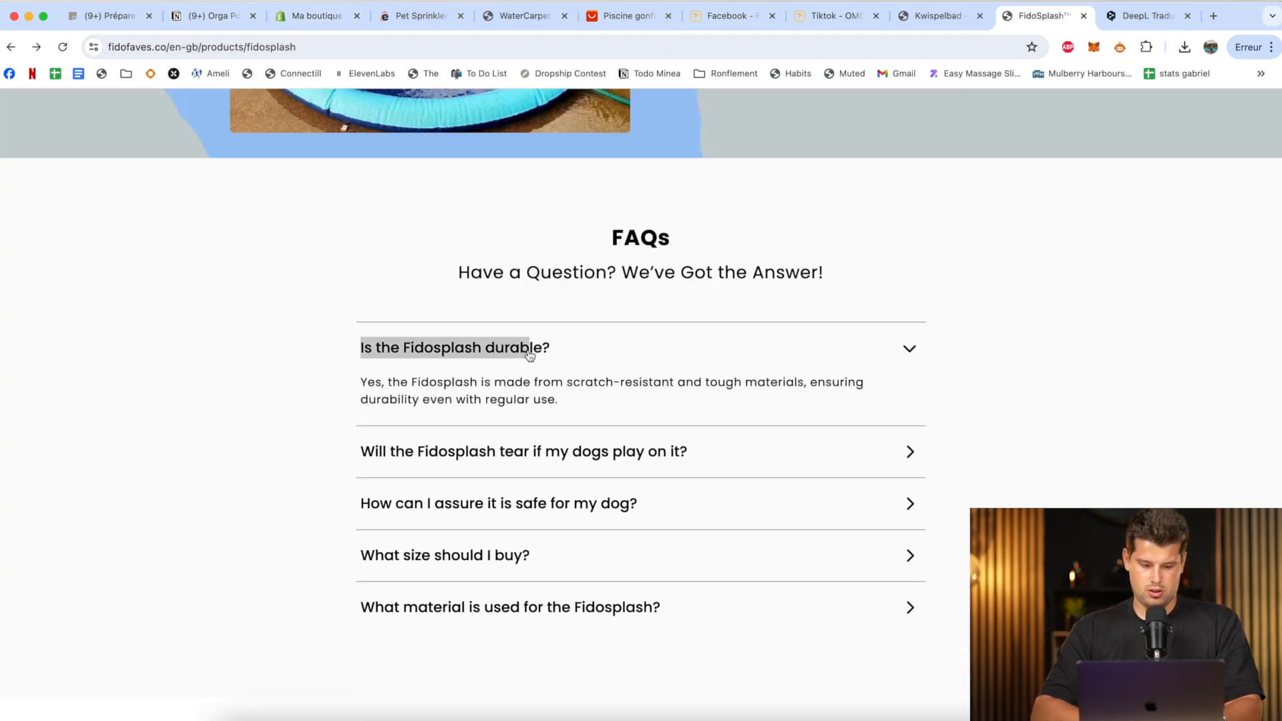
left_click(1121, 15)
key("ctrl+a")
type("Is the Fidosplash durable?")
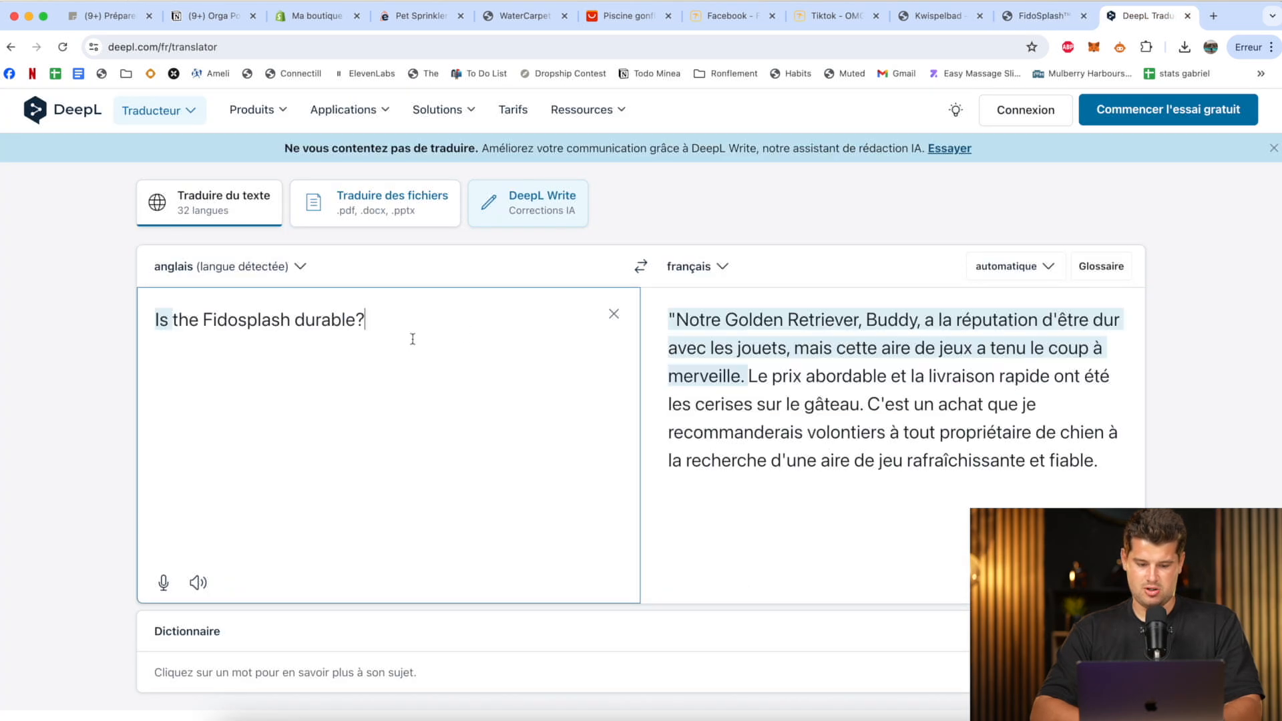
left_click(812, 322)
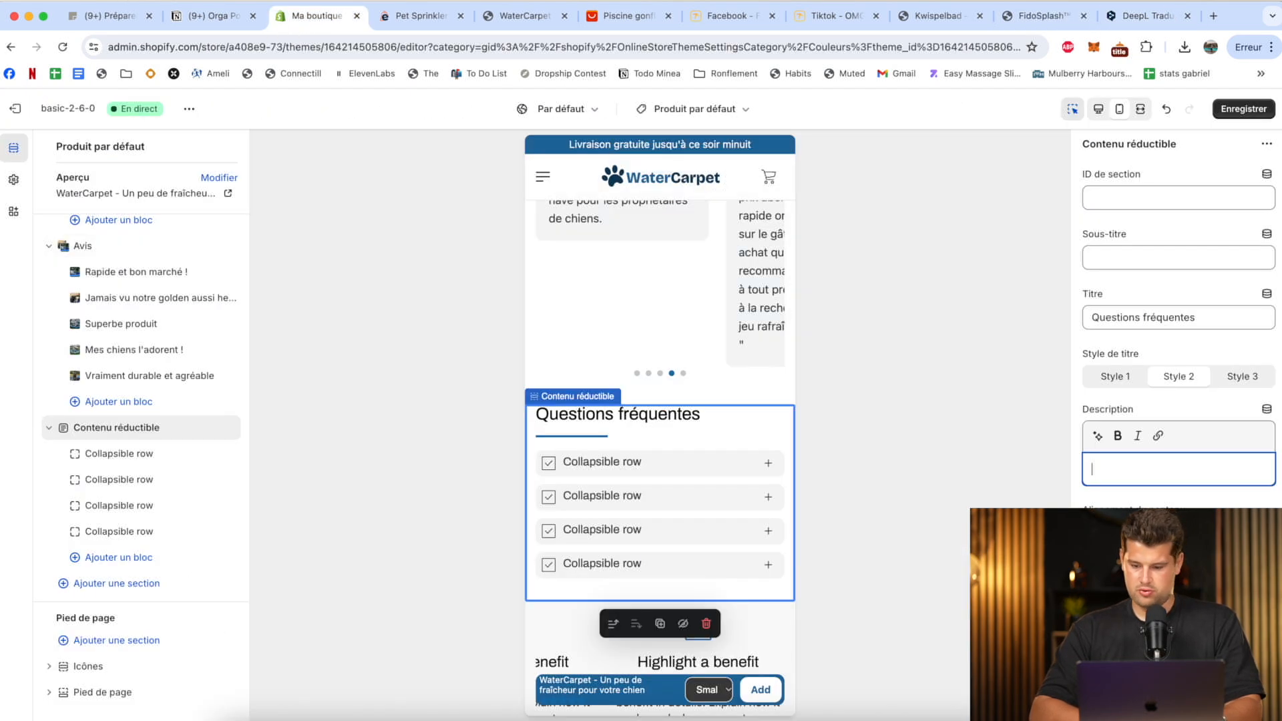
Title the five collapsible rows with the translated WaterCarpet FAQ questions, starting with "Le WaterCarpet est-il durable ?", save, and check the preview.
key("ctrl+z")
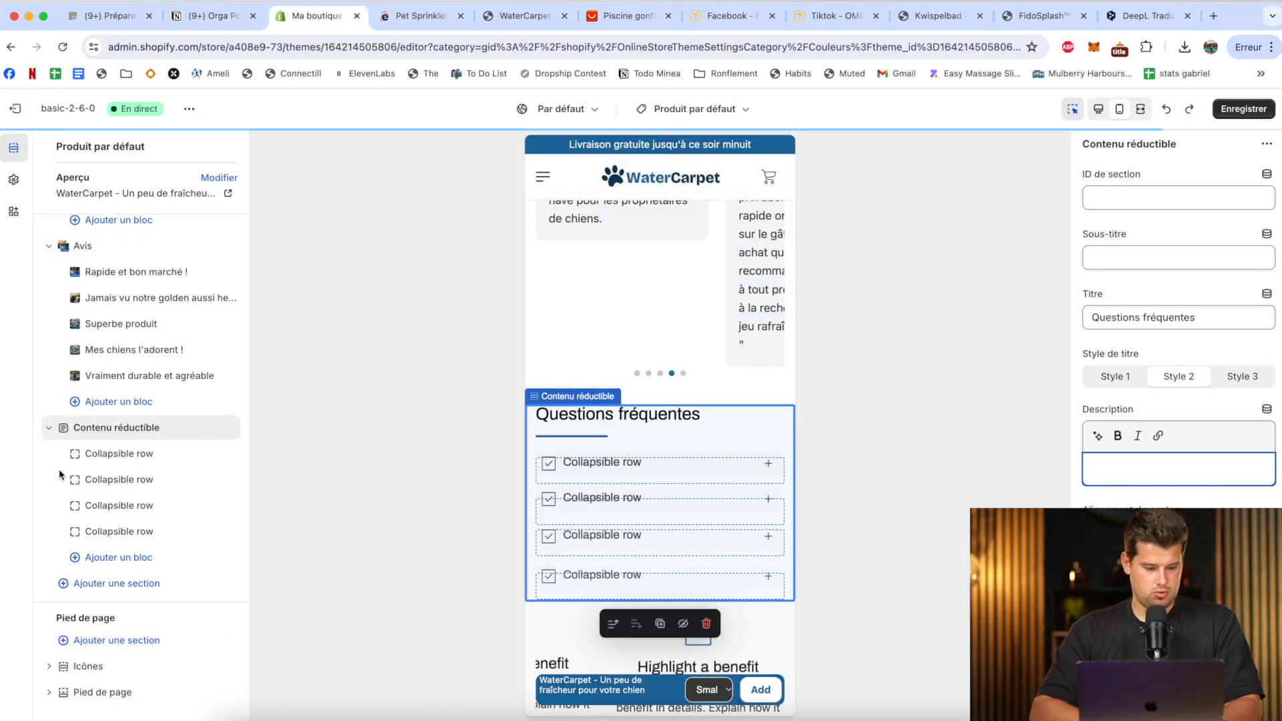
left_click(121, 456)
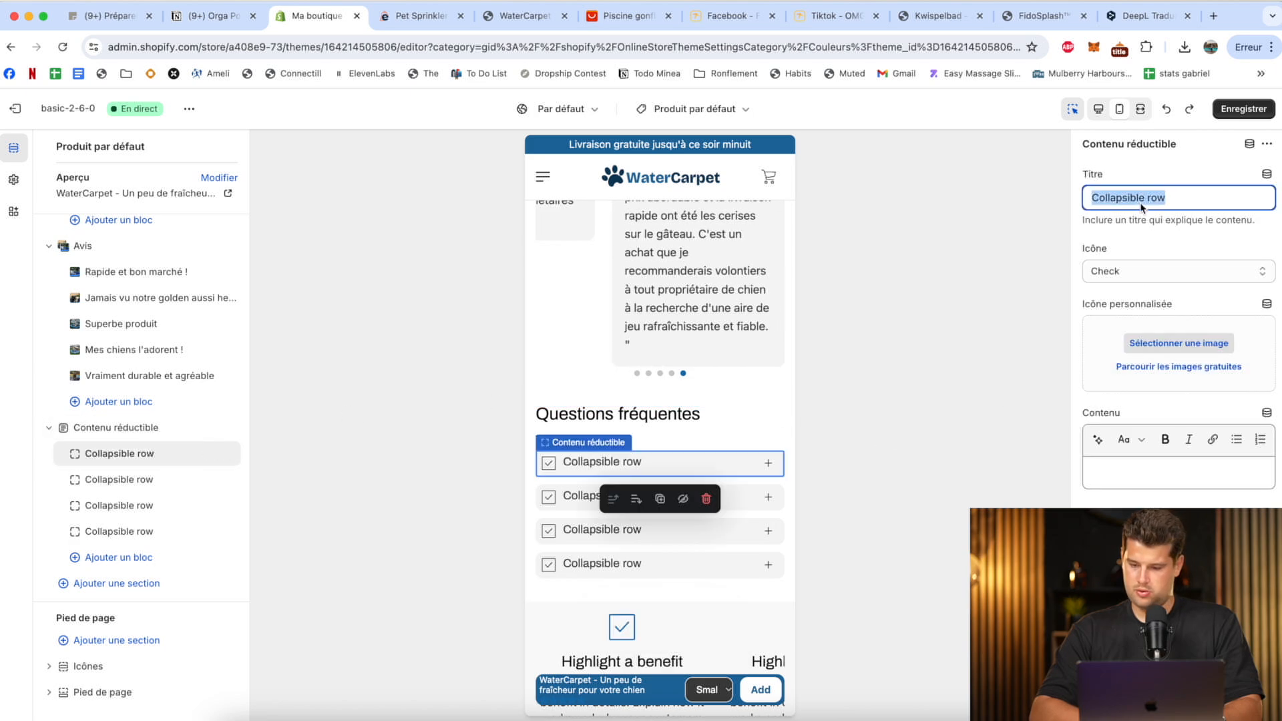
key("ctrl+shift+z")
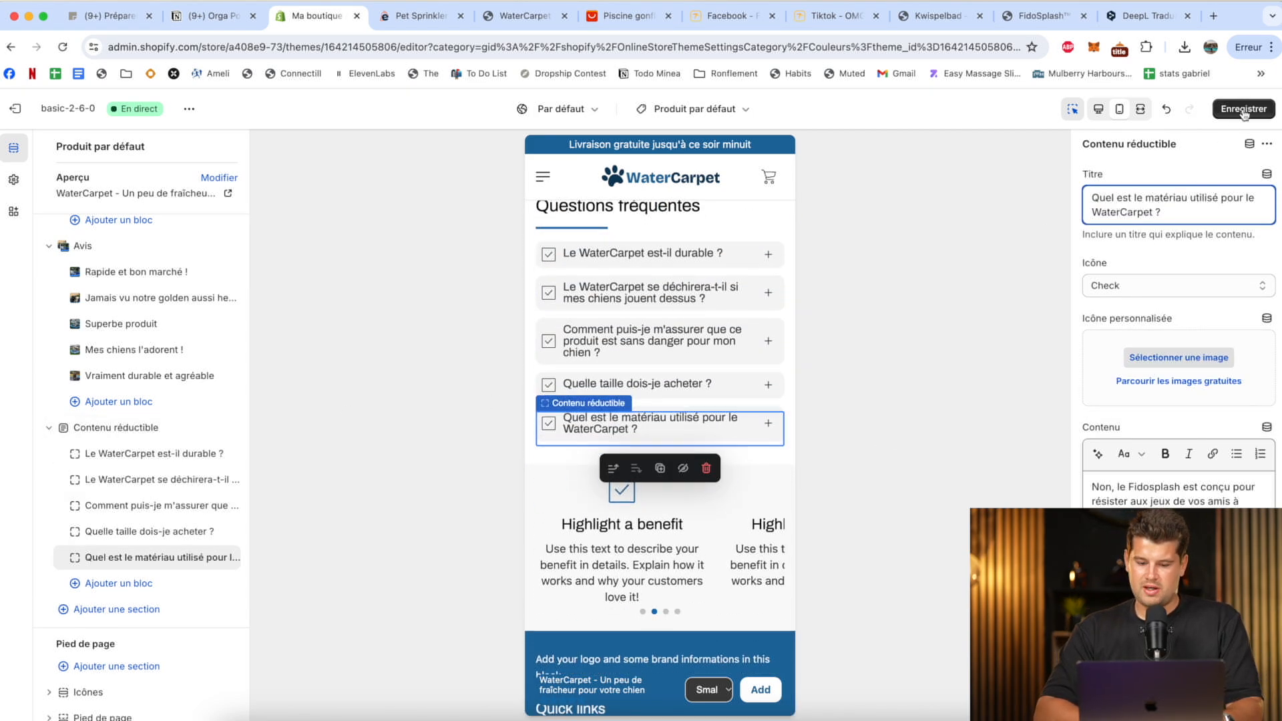
left_click(1241, 109)
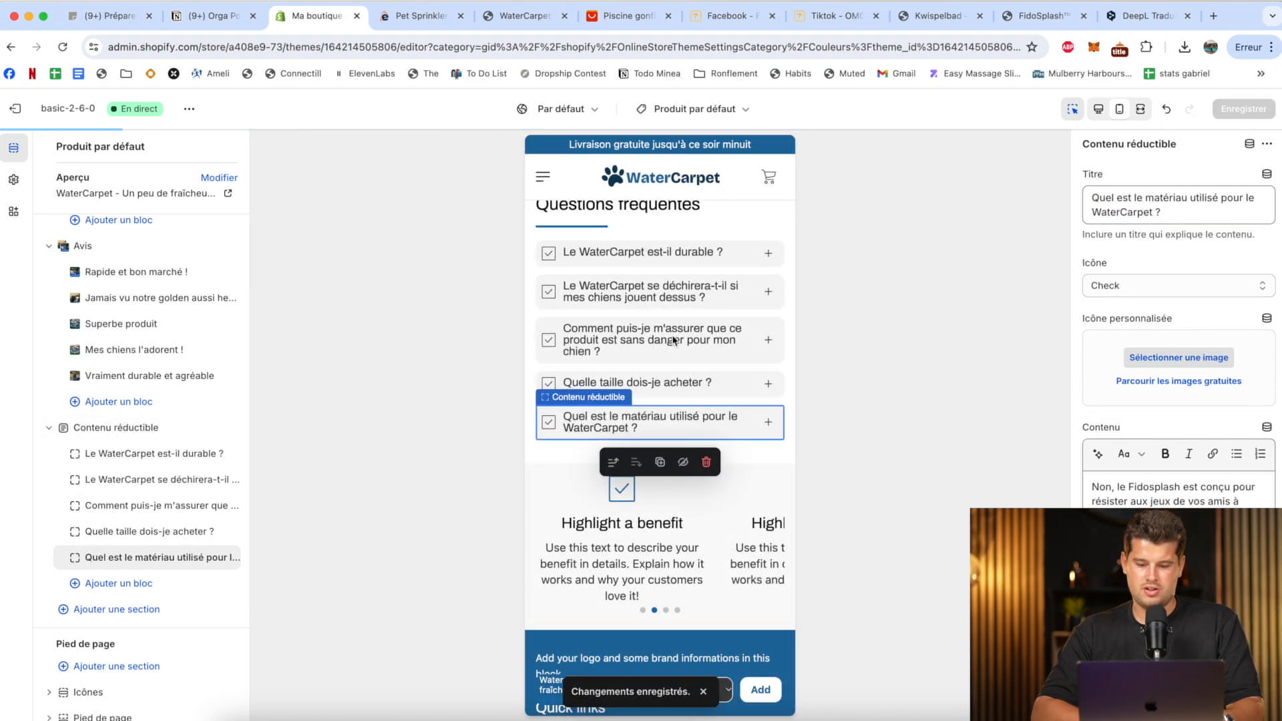
scroll(673, 340, "up", 10)
scroll(673, 341, "down", 10)
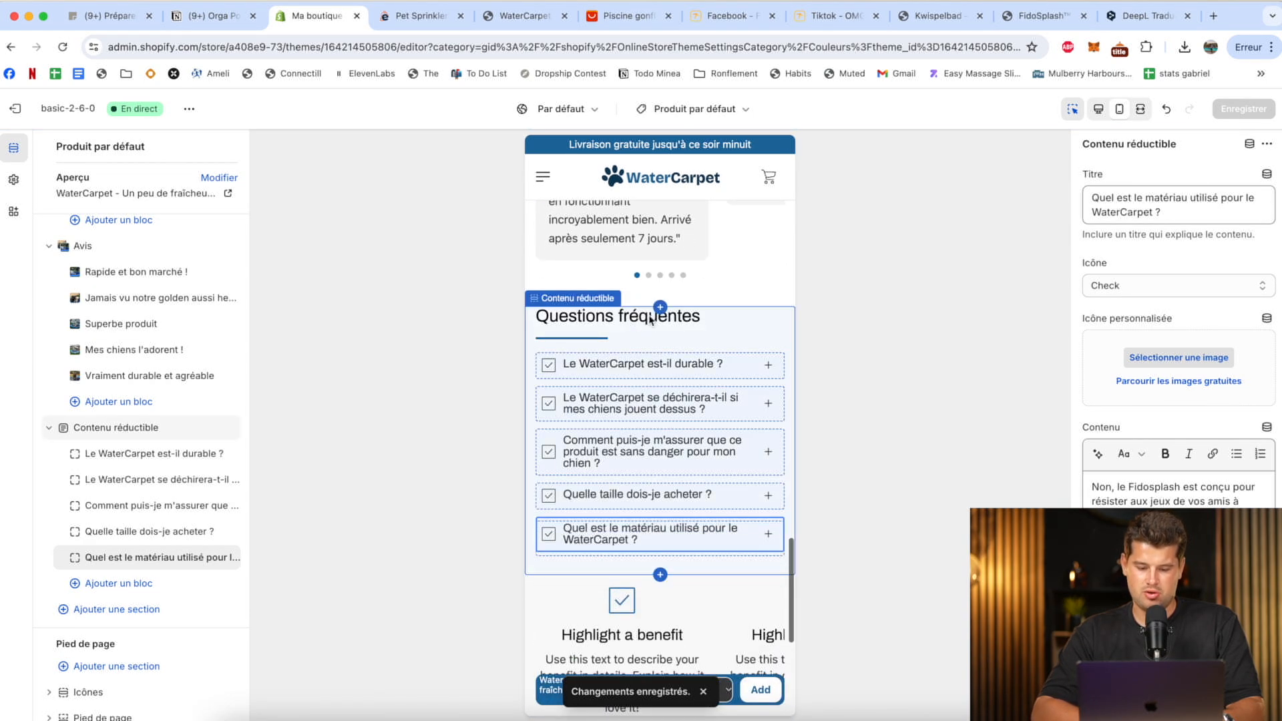
left_click(647, 320)
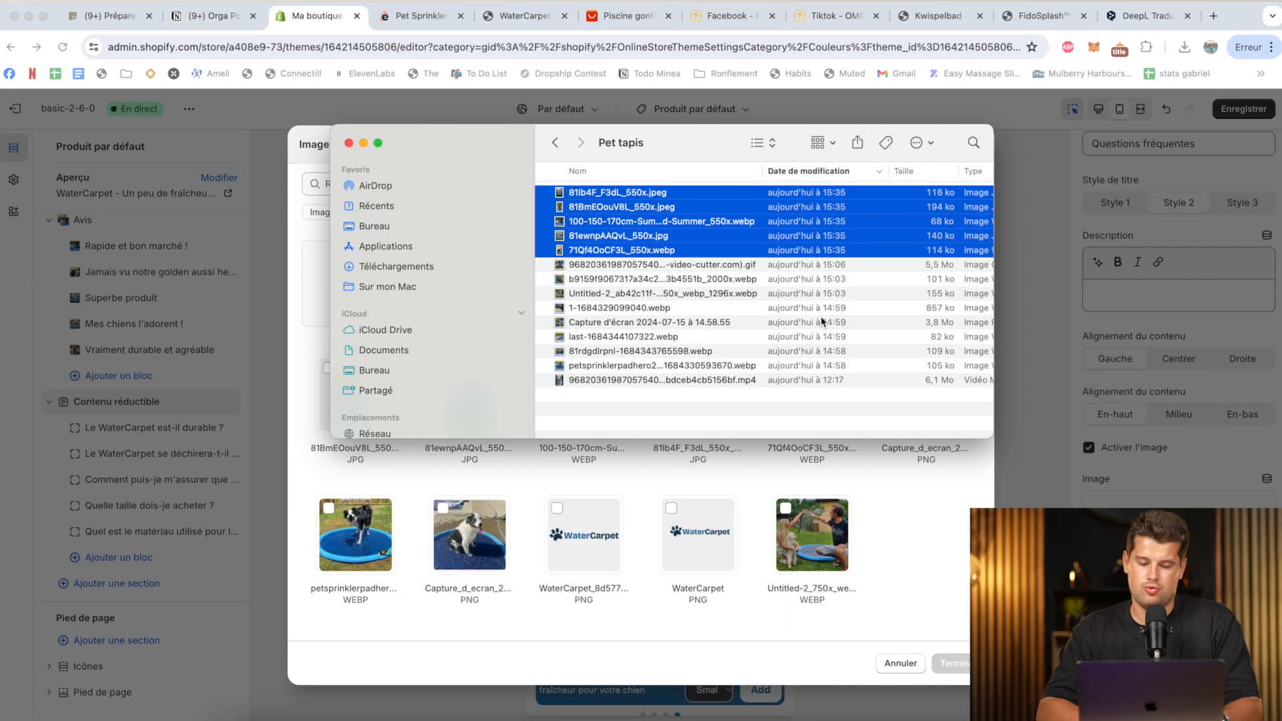
Preview the pictures in the Pet tapis folder, set the dog pool GIF as the "Questions fréquentes" section's image, and save.
left_click(709, 294)
key("space")
key("space")
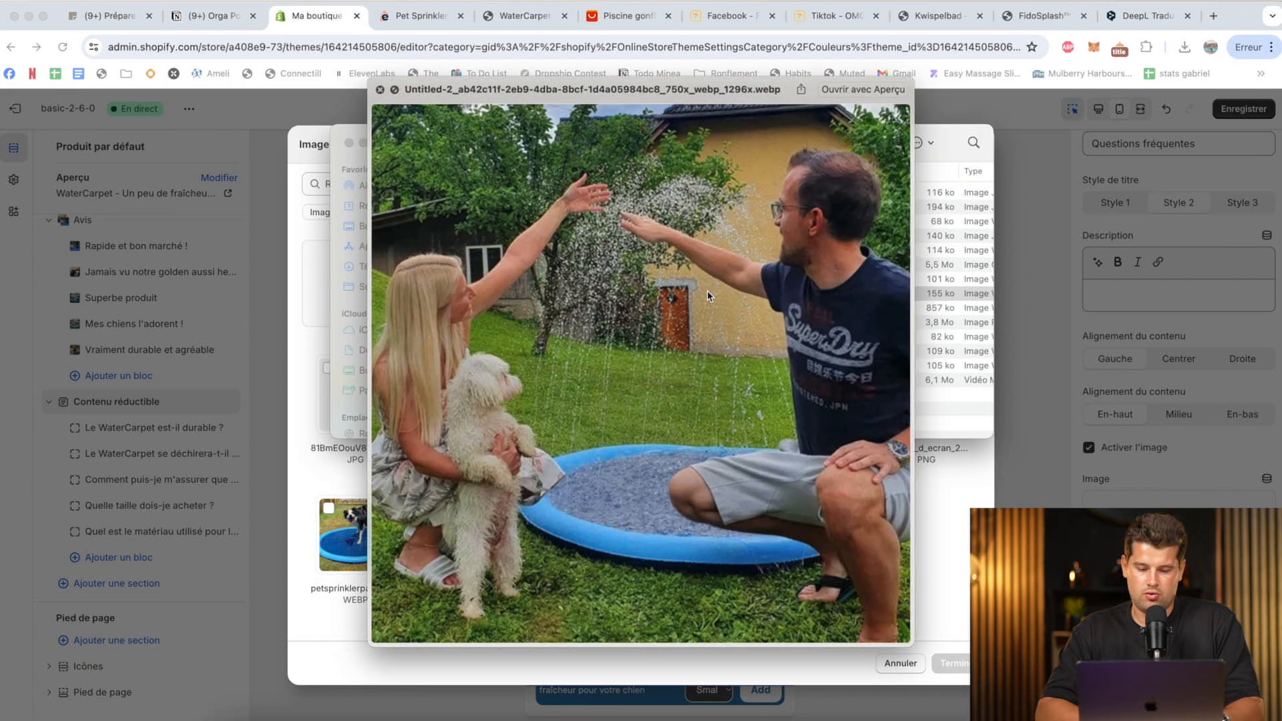
key("space")
key("space")
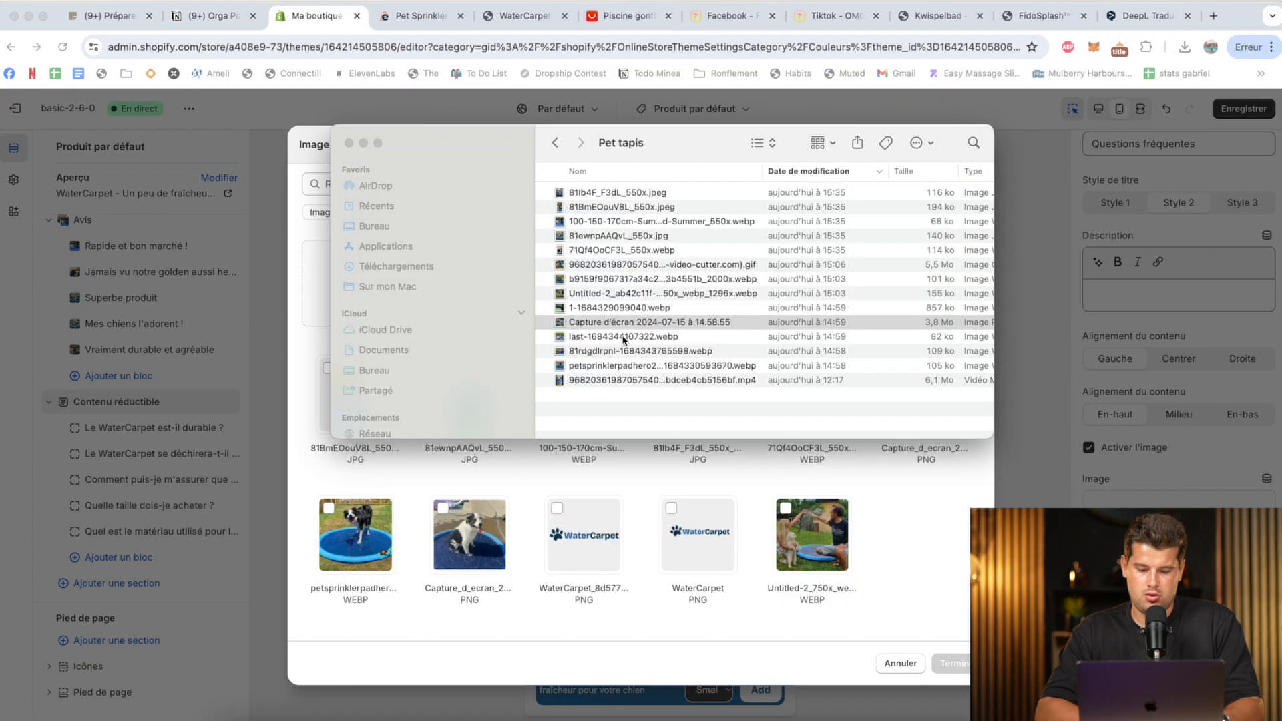
left_click(608, 264)
key("space")
key("space")
left_click_drag(618, 267, 429, 550)
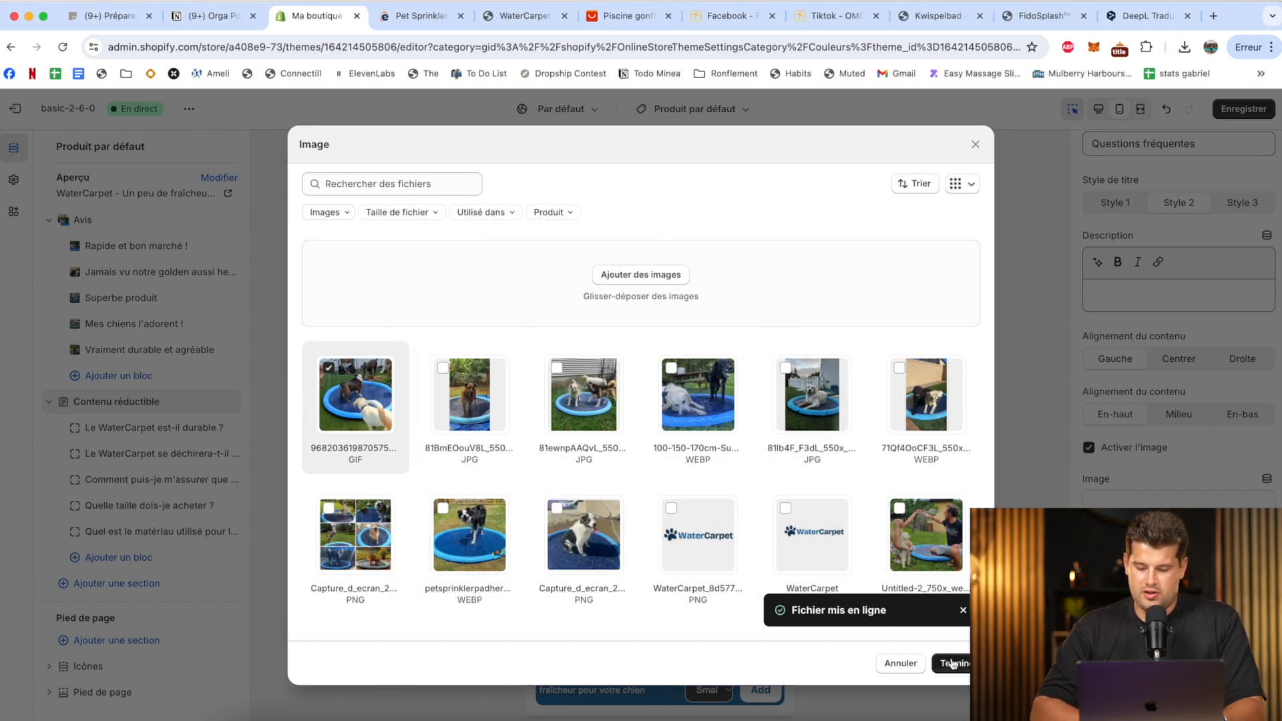
left_click(953, 664)
left_click(1244, 109)
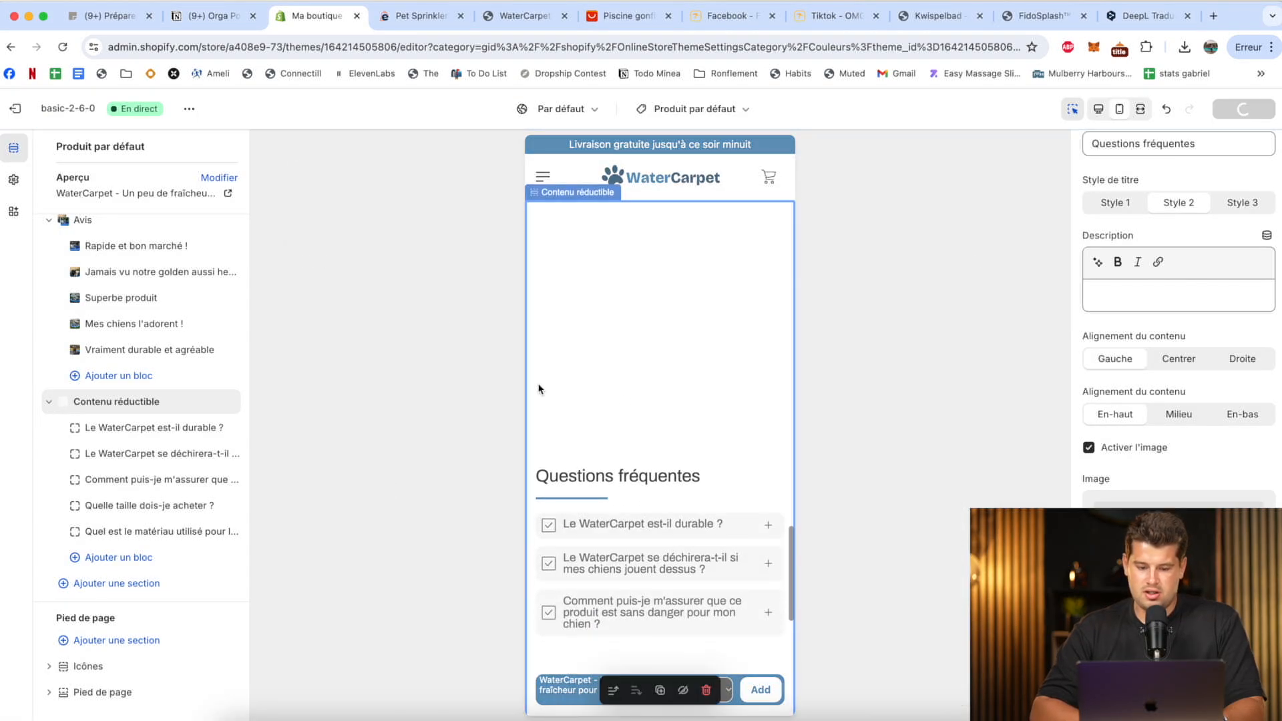
Title the first footer icon block "Livraison Gratuite", clear its description, and set its icon to Avion.
scroll(682, 374, "down", 10)
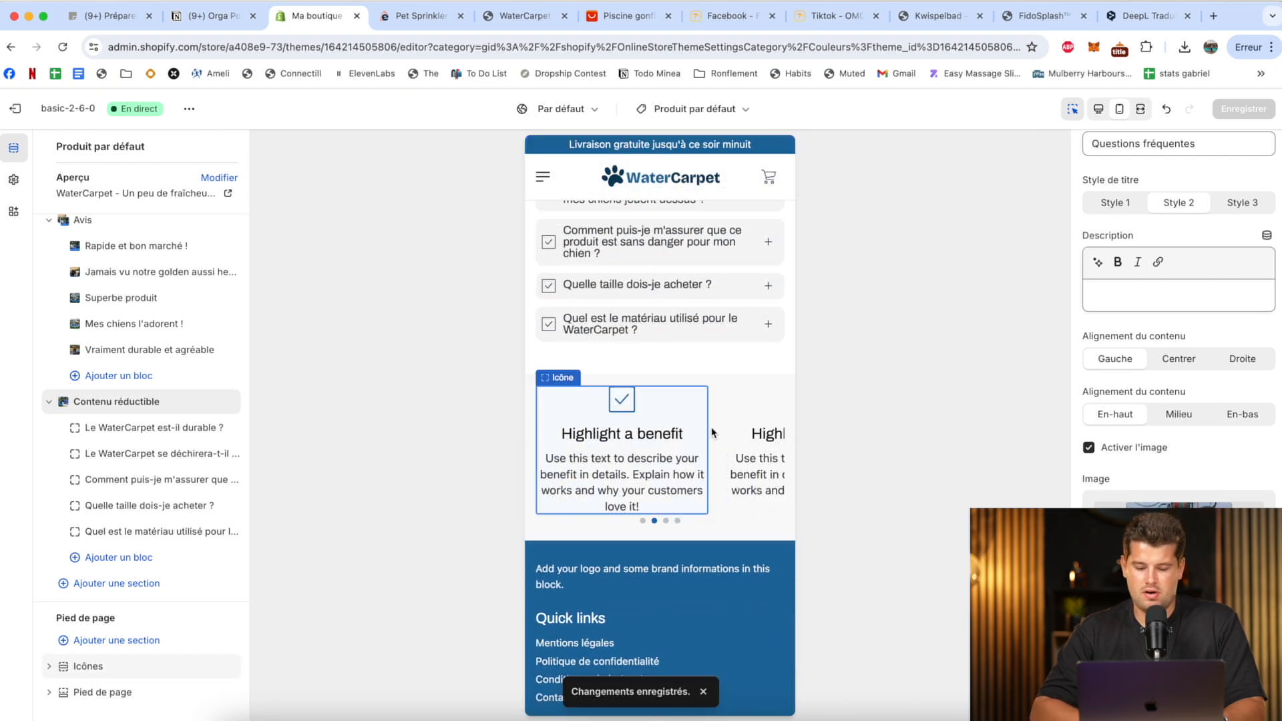
left_click(626, 440)
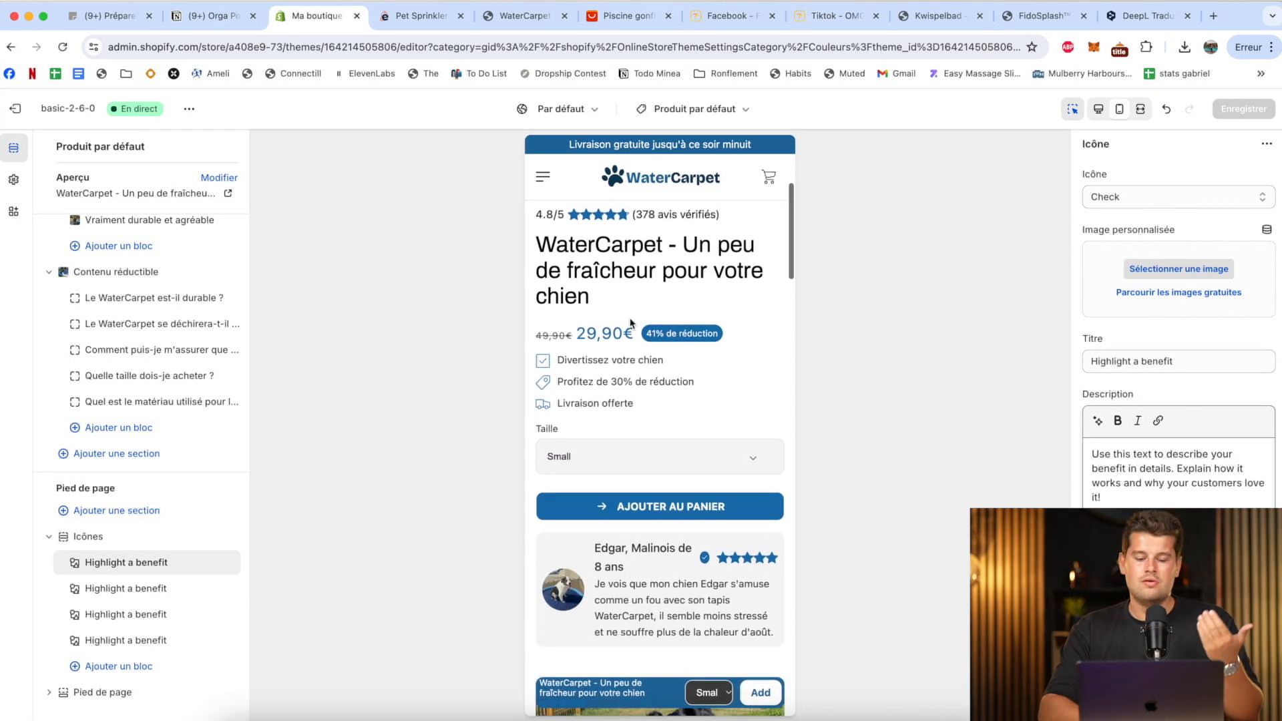
scroll(631, 324, "down", 10)
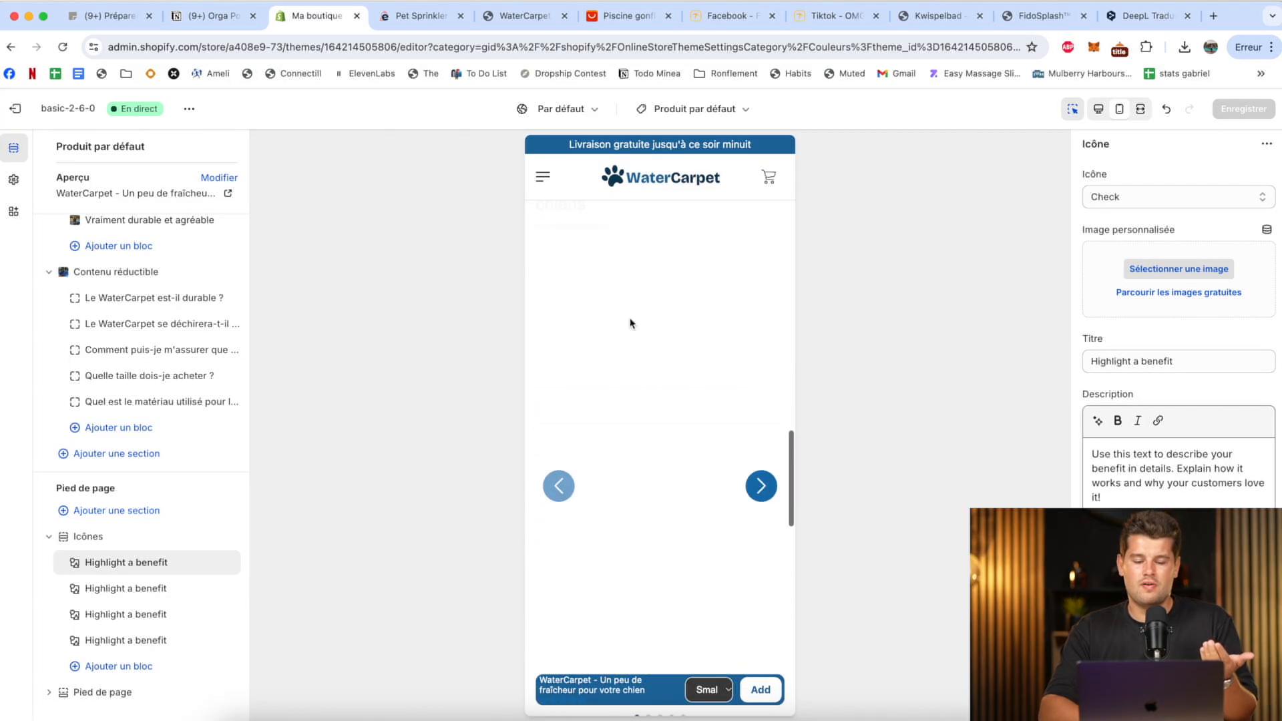
scroll(631, 324, "down", 10)
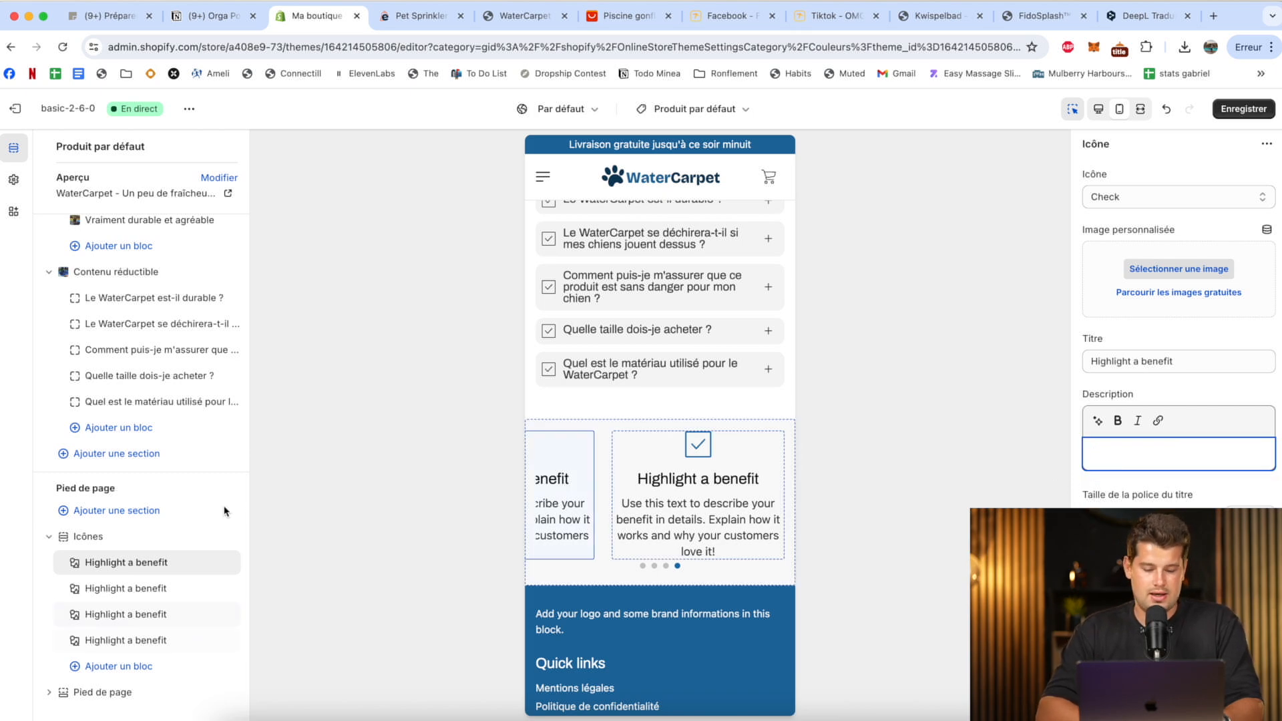
left_click(1145, 360)
key("super+a")
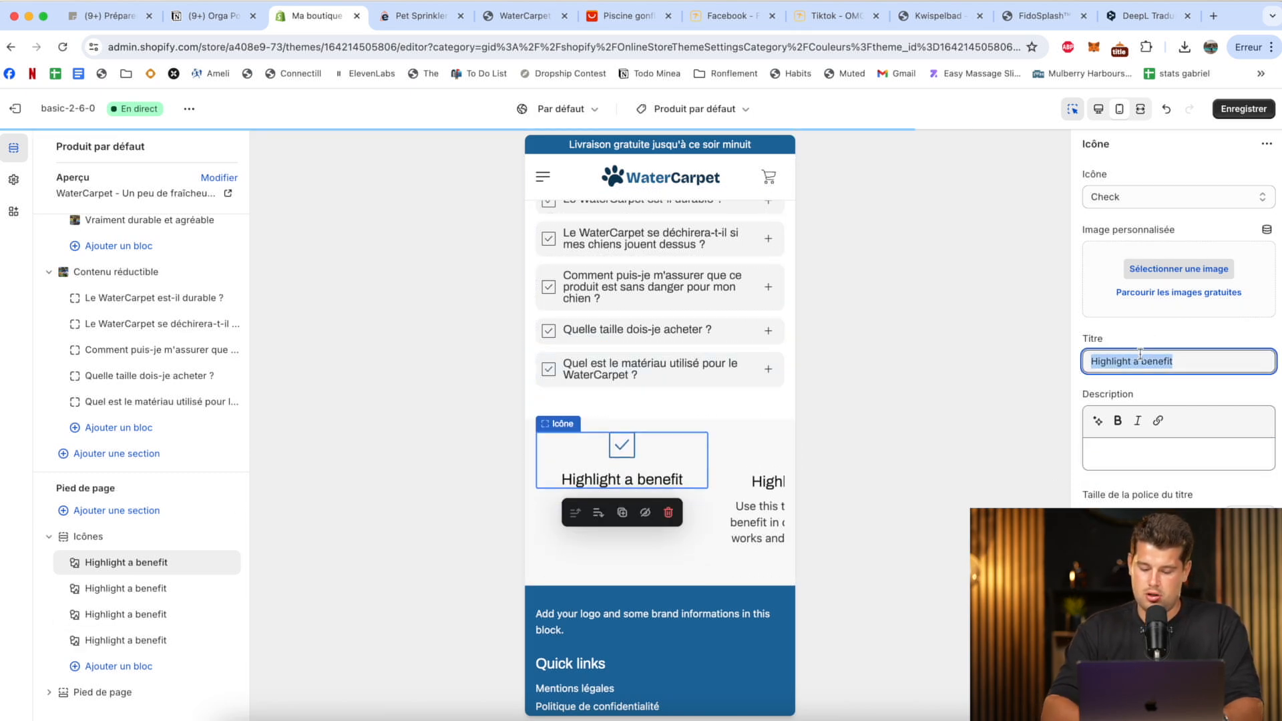
type("Livraison Gratuite")
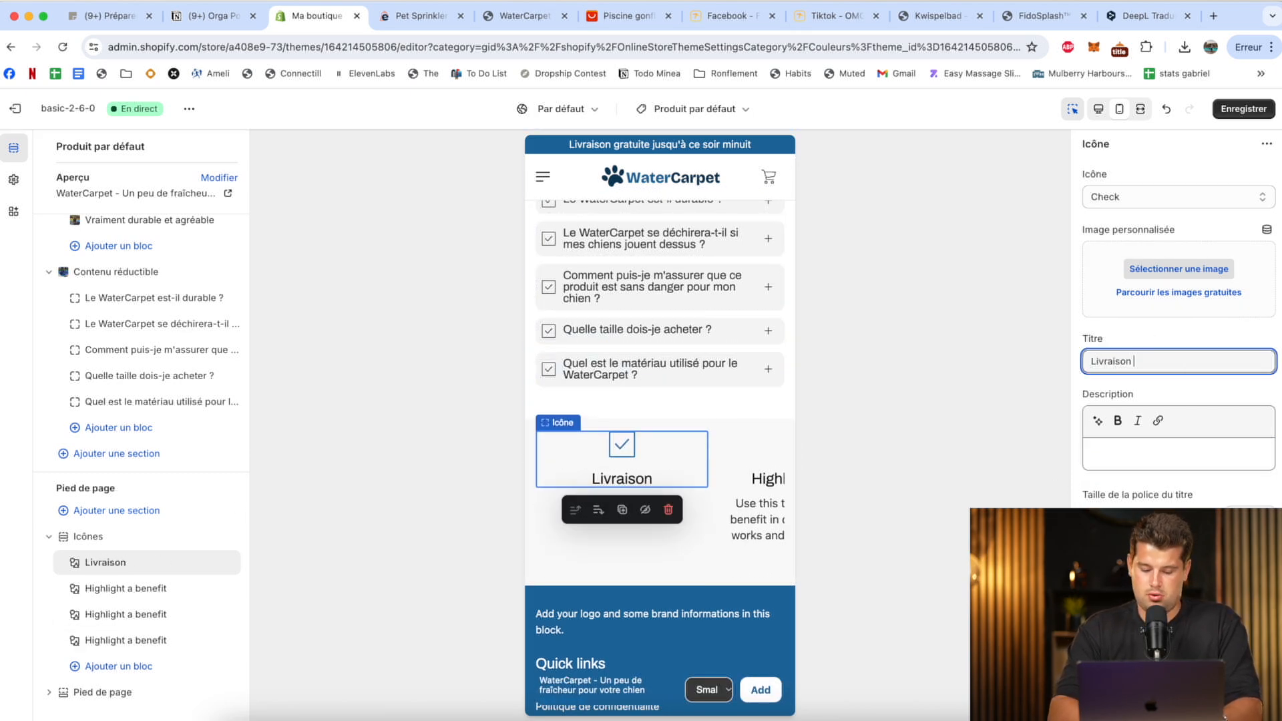
left_click(1157, 198)
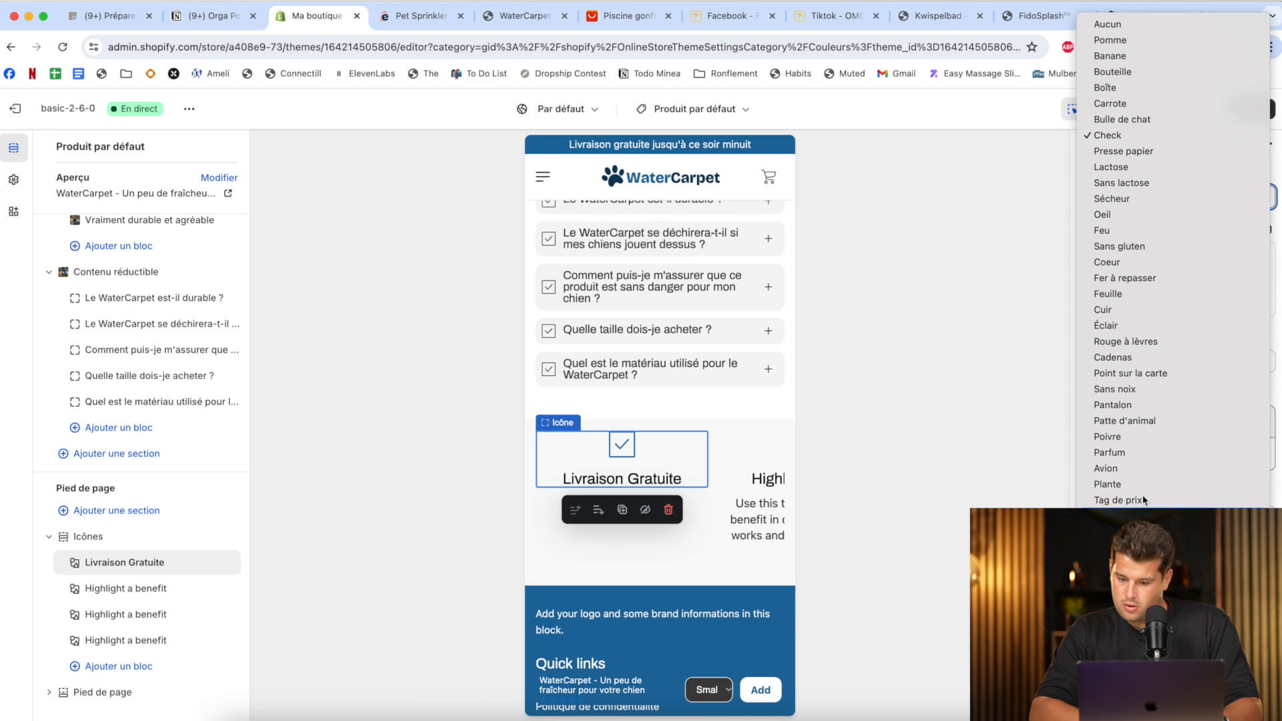
left_click(1143, 468)
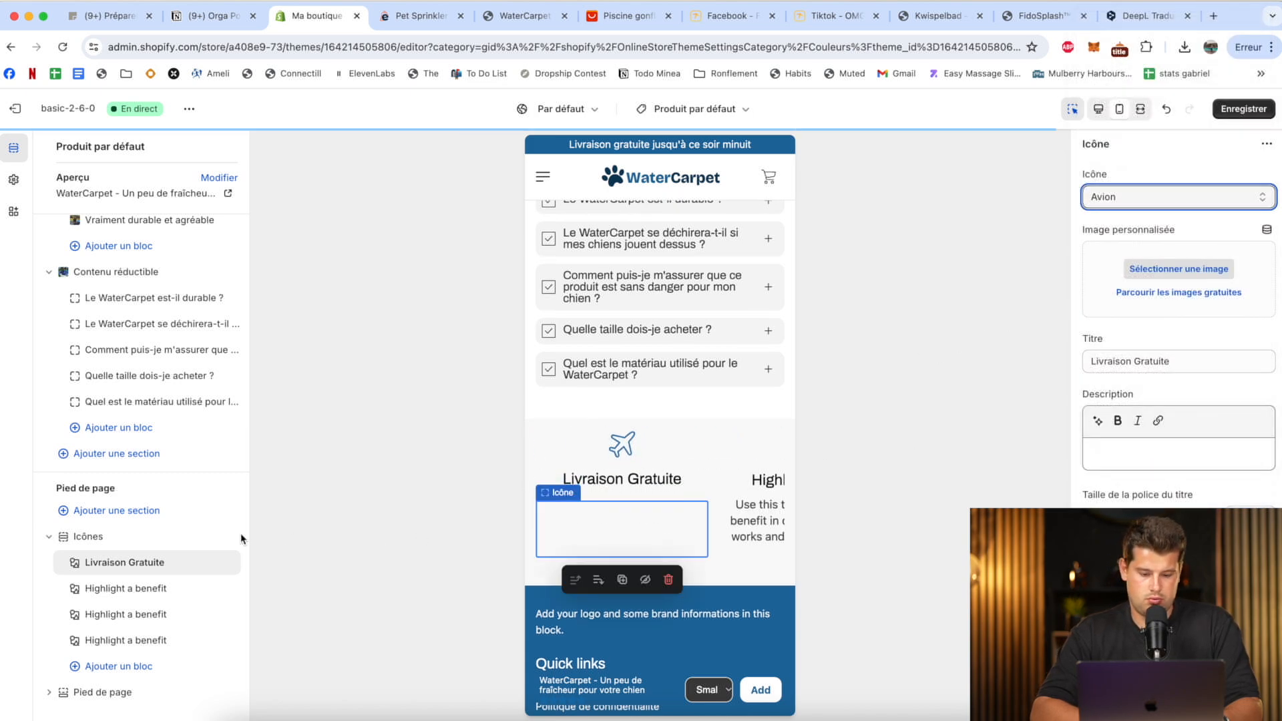
Set the second icon block to Tag de prix with the title "Réduction jusqu'à ce soir minuit" and an empty description.
left_click(128, 591)
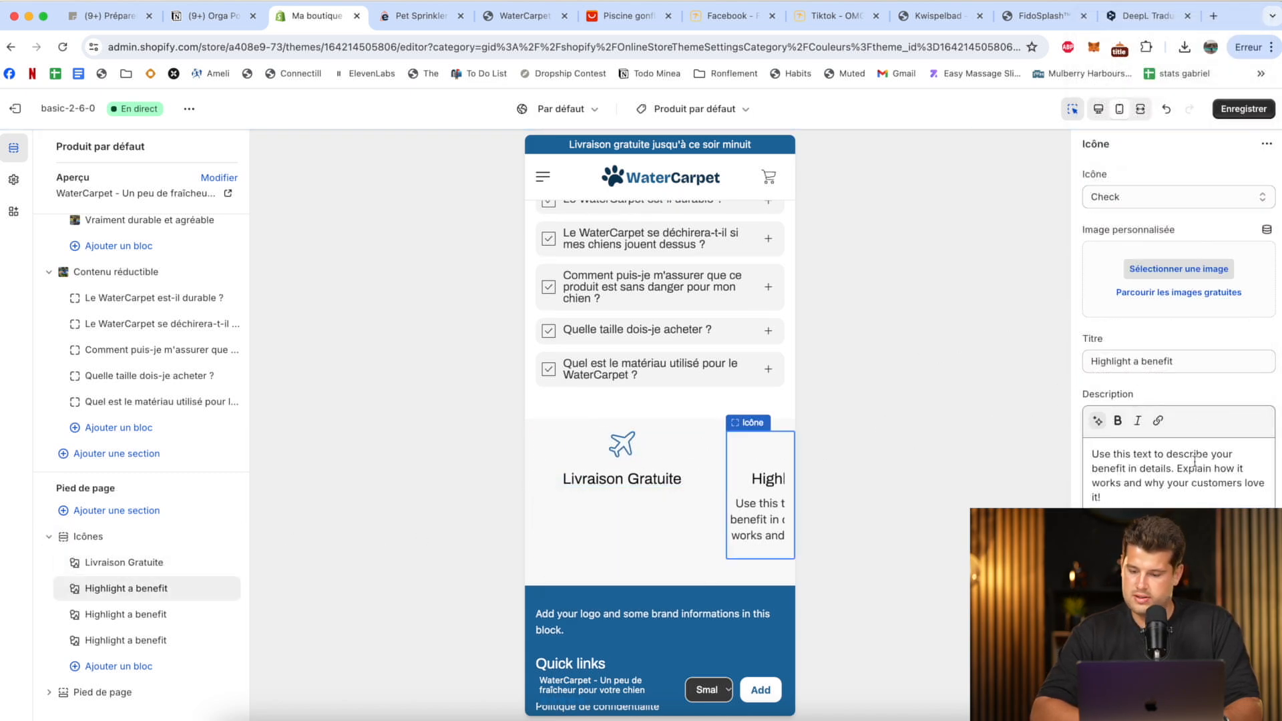
left_click(1179, 197)
left_click(1116, 498)
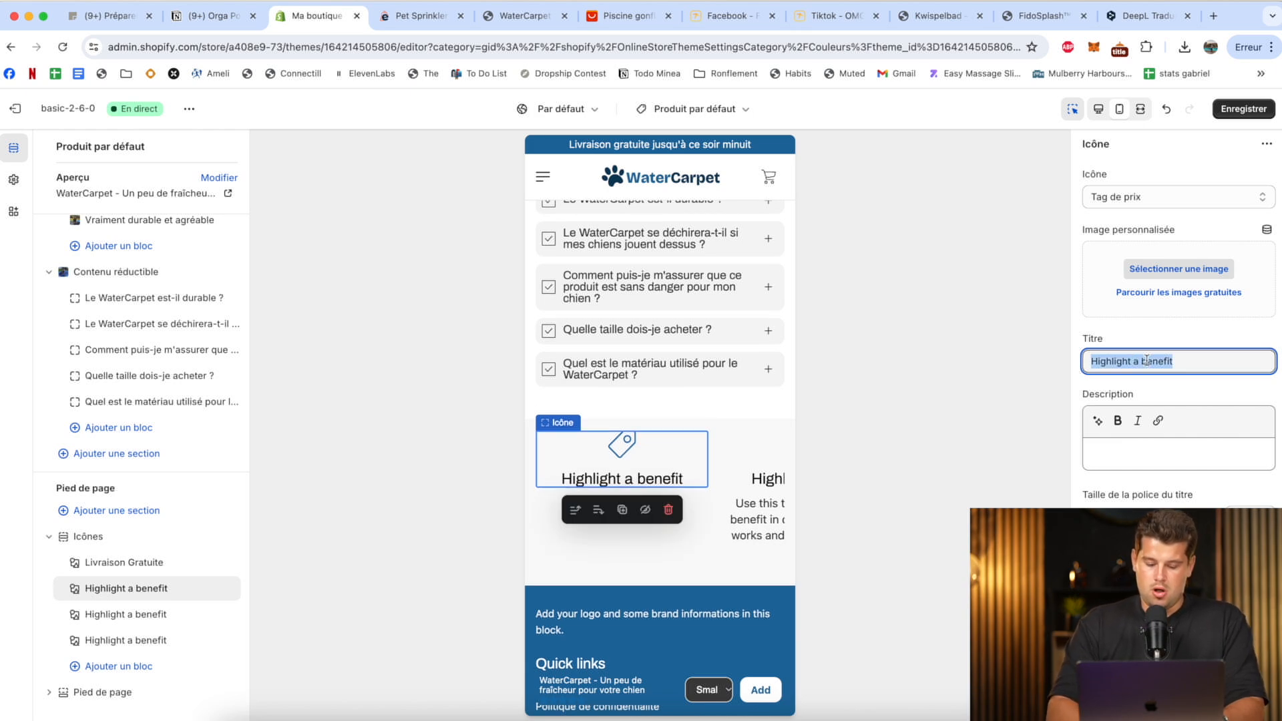
type("duction jusqu'à ce soir minuit")
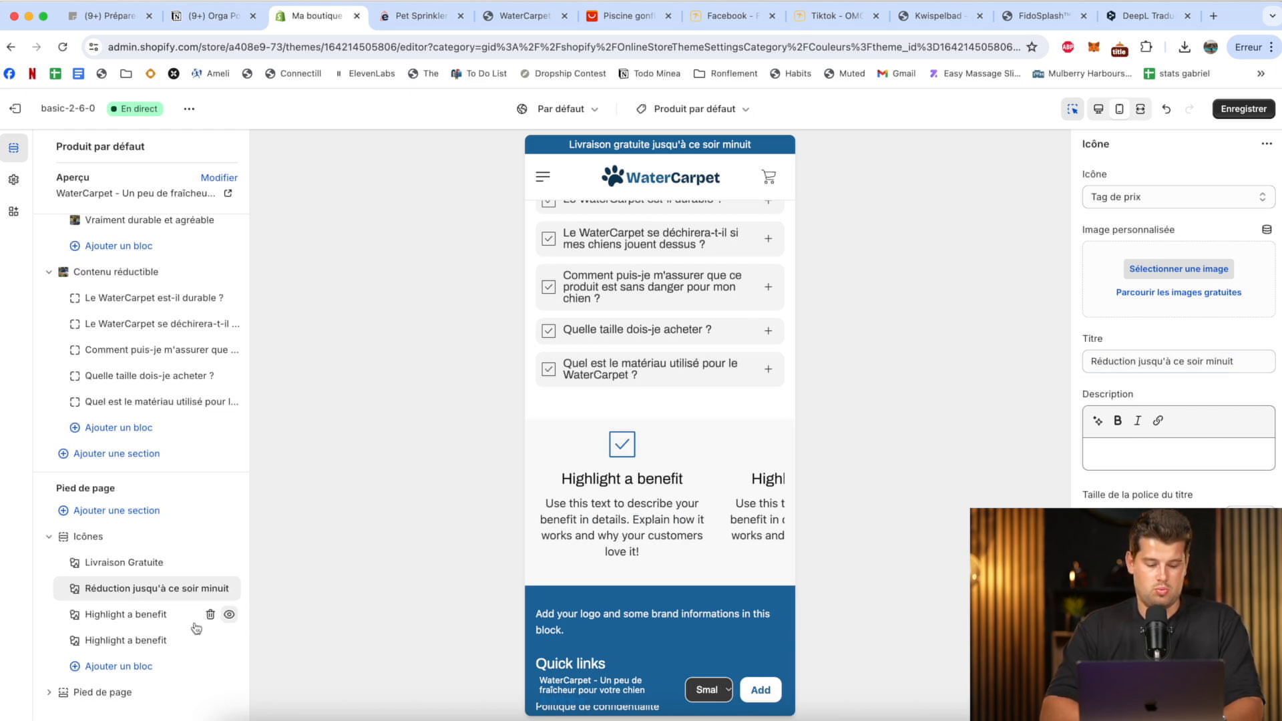
Remove the surplus fourth icon block, title the third "Paiement sécurisé" with an empty description, and save.
left_click(210, 614)
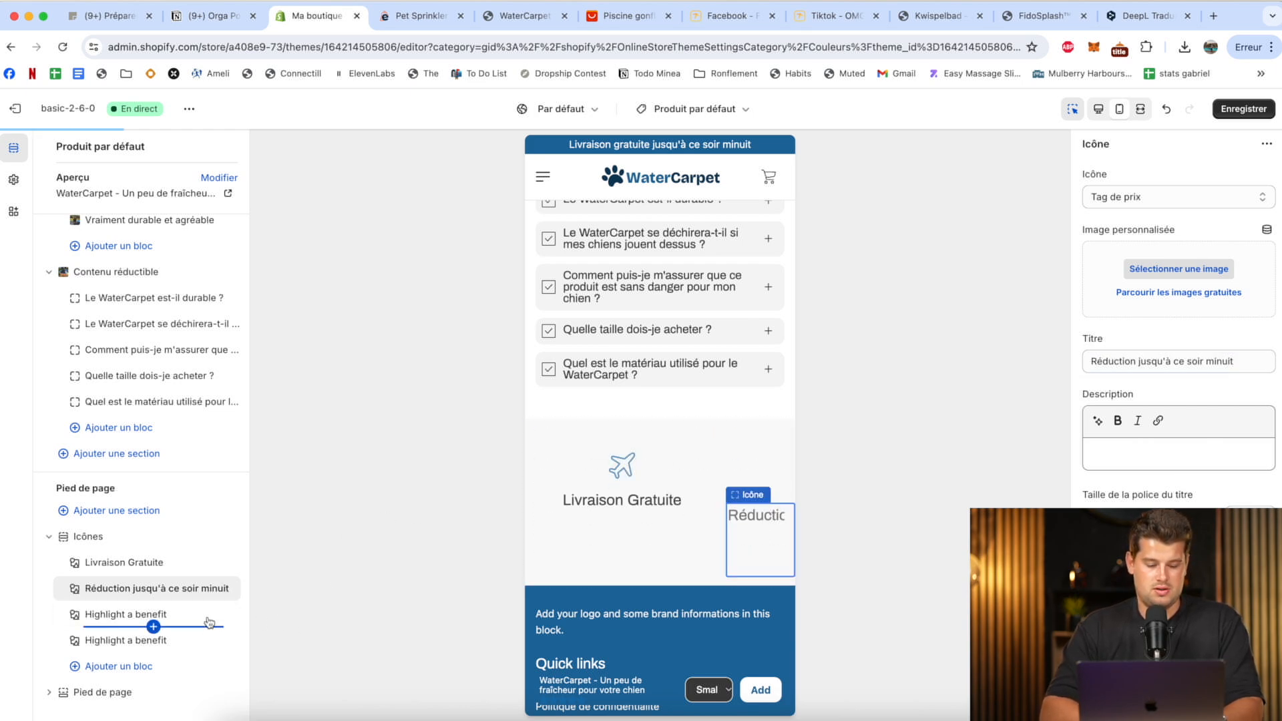
left_click(187, 645)
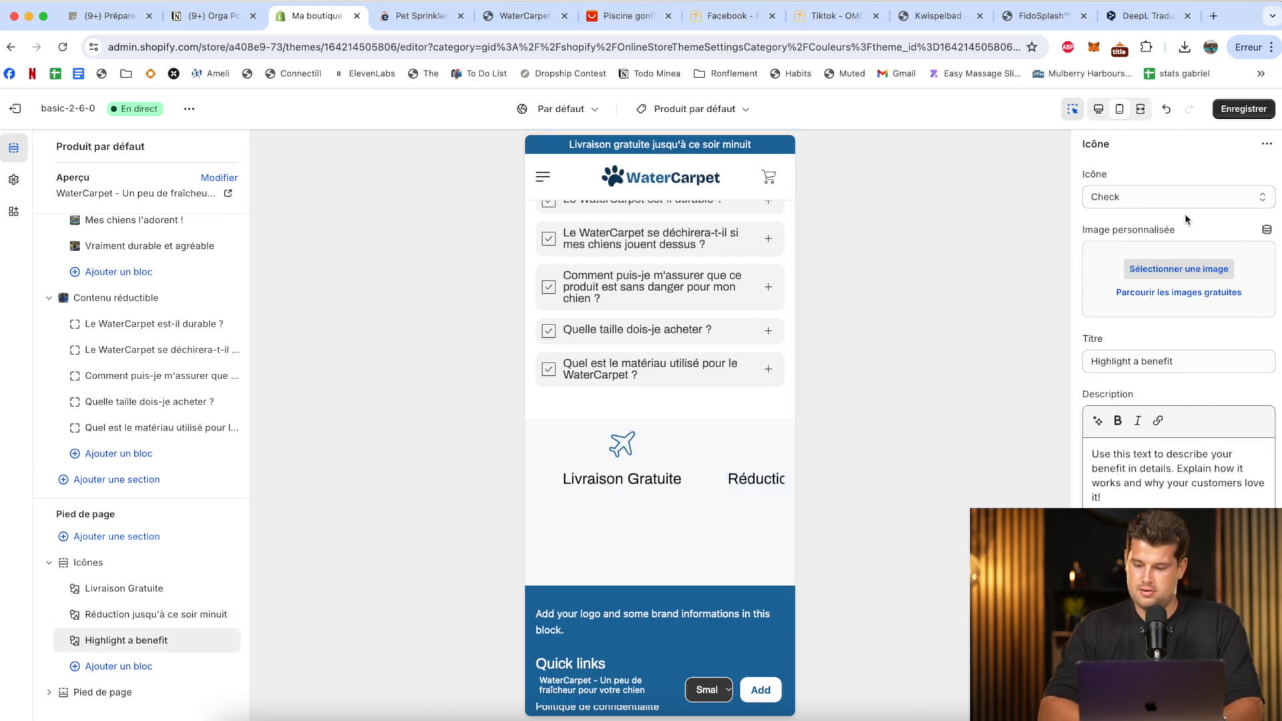
left_click(1144, 198)
left_click(1130, 199)
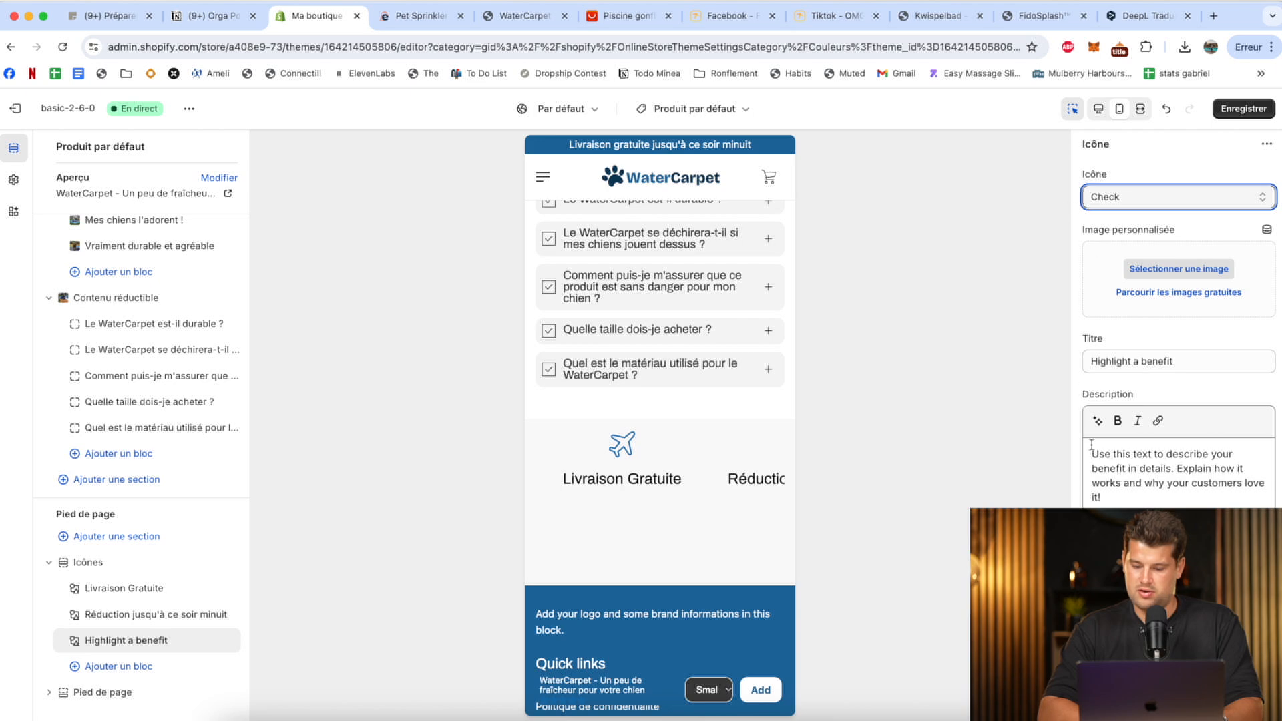
key("super+a")
key("BackSpace")
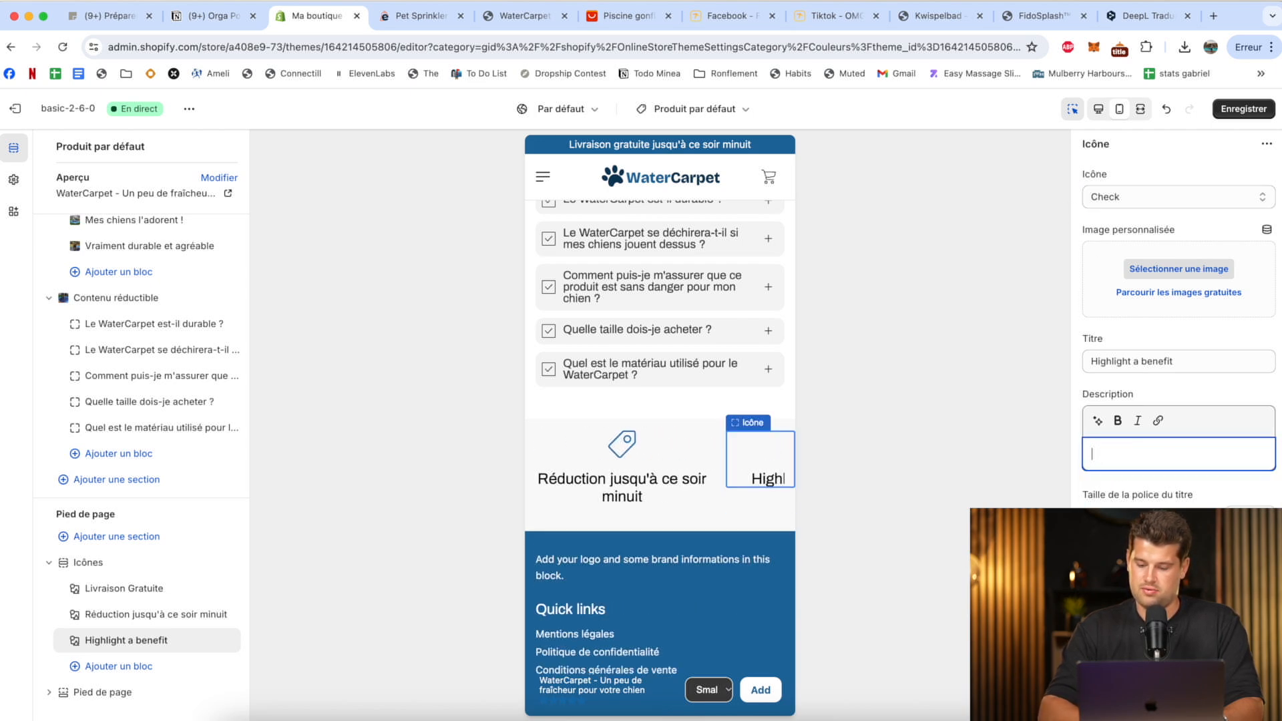
triple_click(1177, 364)
type("Paiement sécurisé")
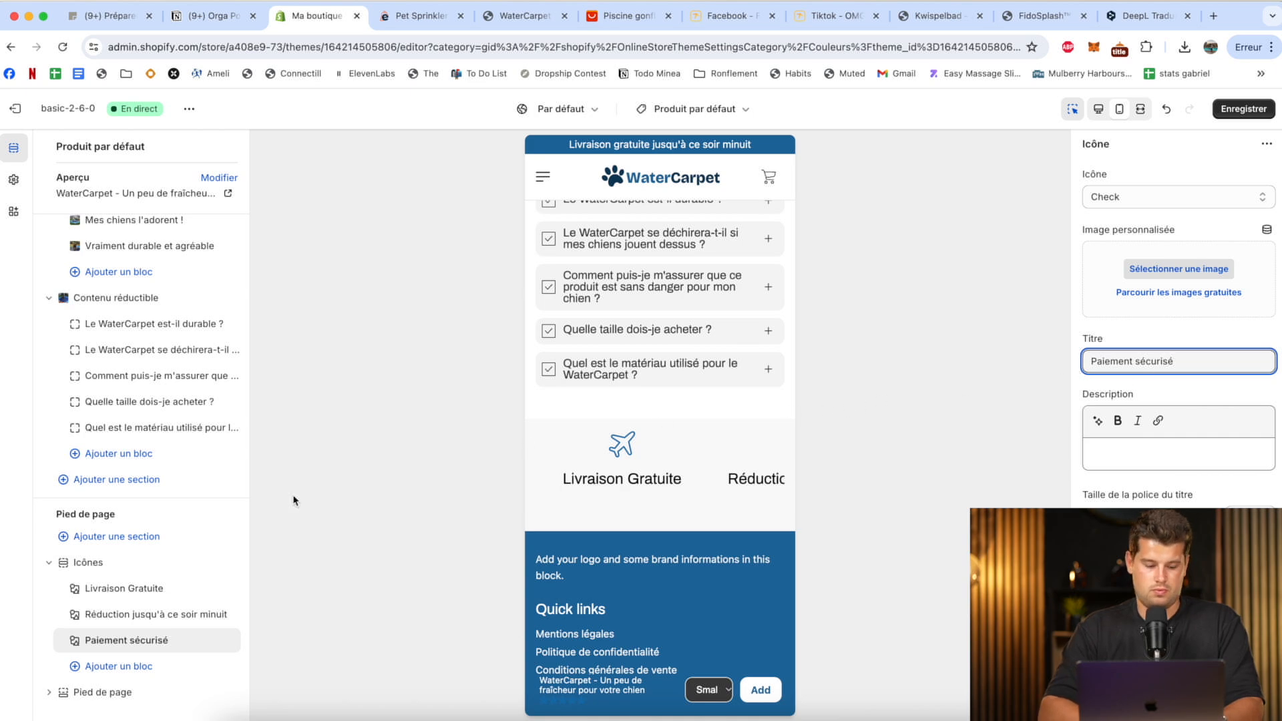
left_click(1227, 108)
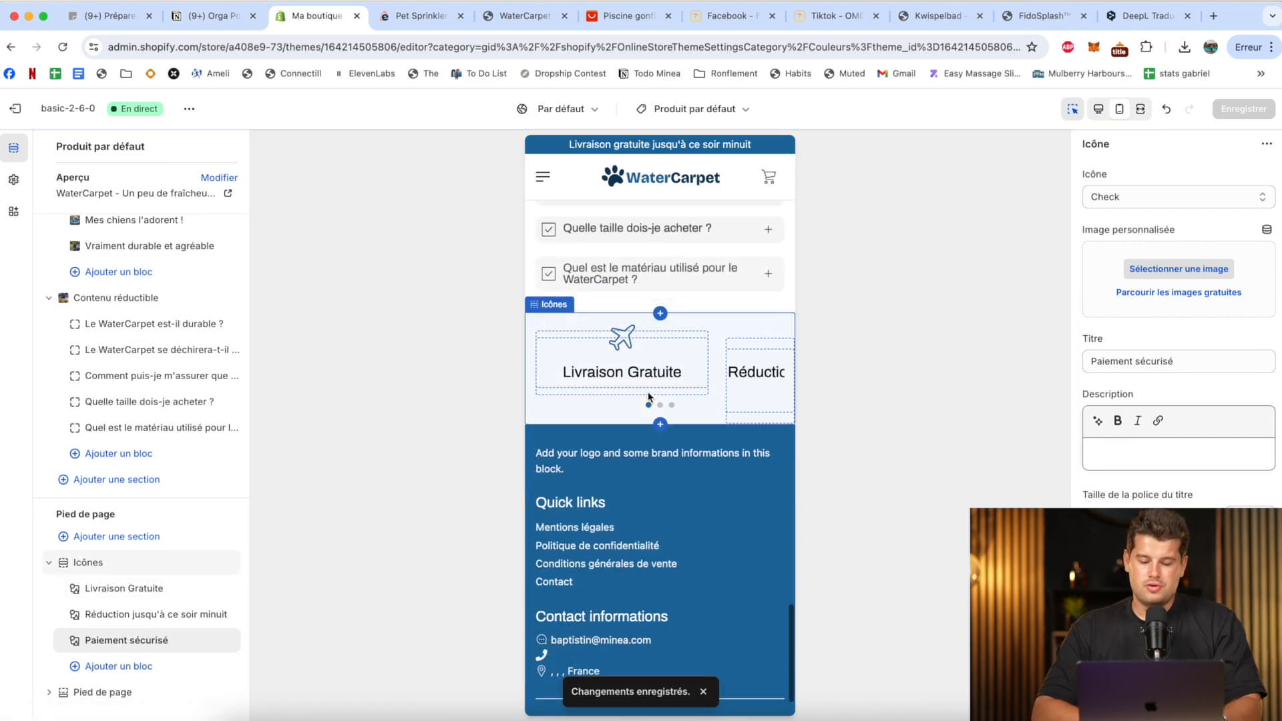
Switch to the WaterCarpet logo design in Canva and duplicate its page for the footer logo.
left_click(621, 386)
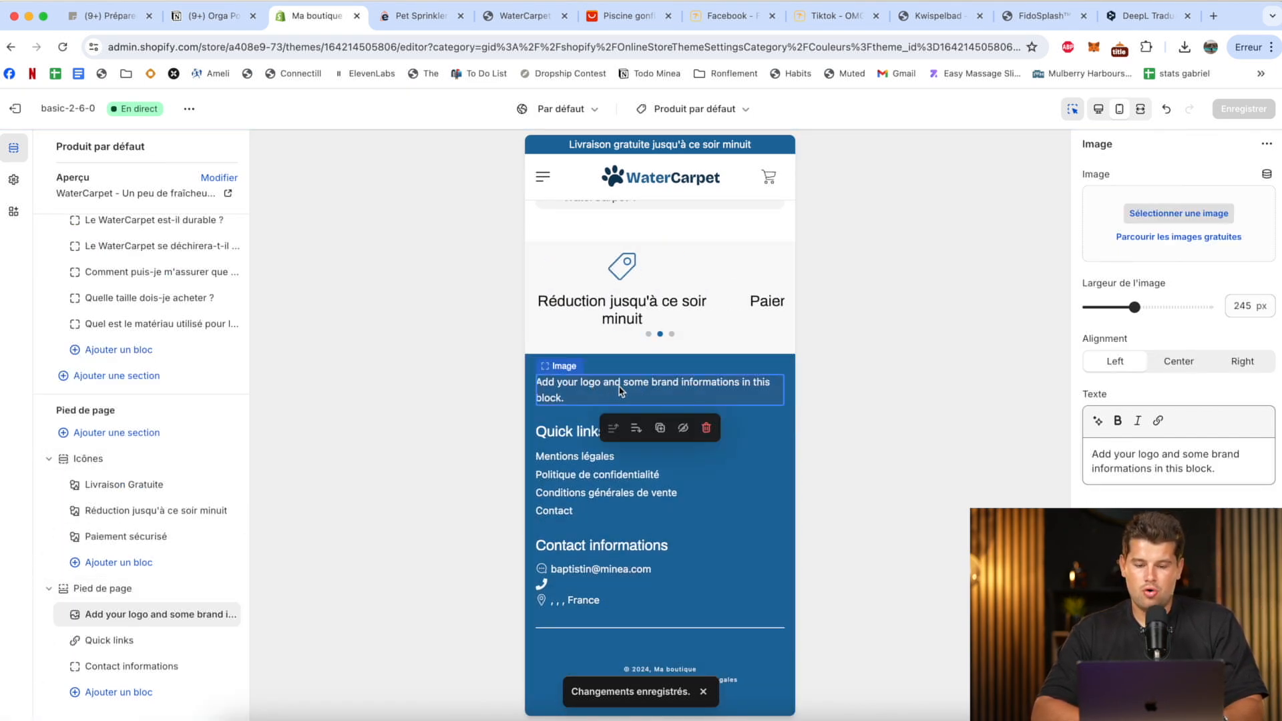
key("super+t")
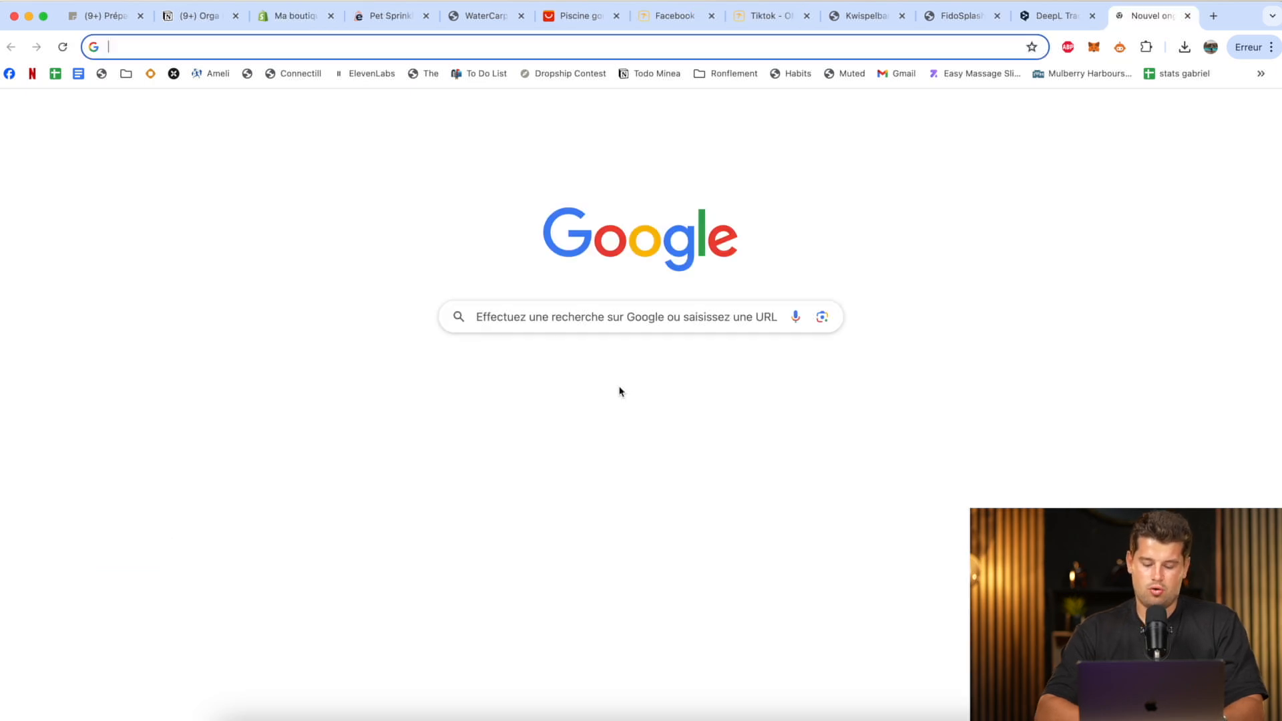
type("canva")
key("Return")
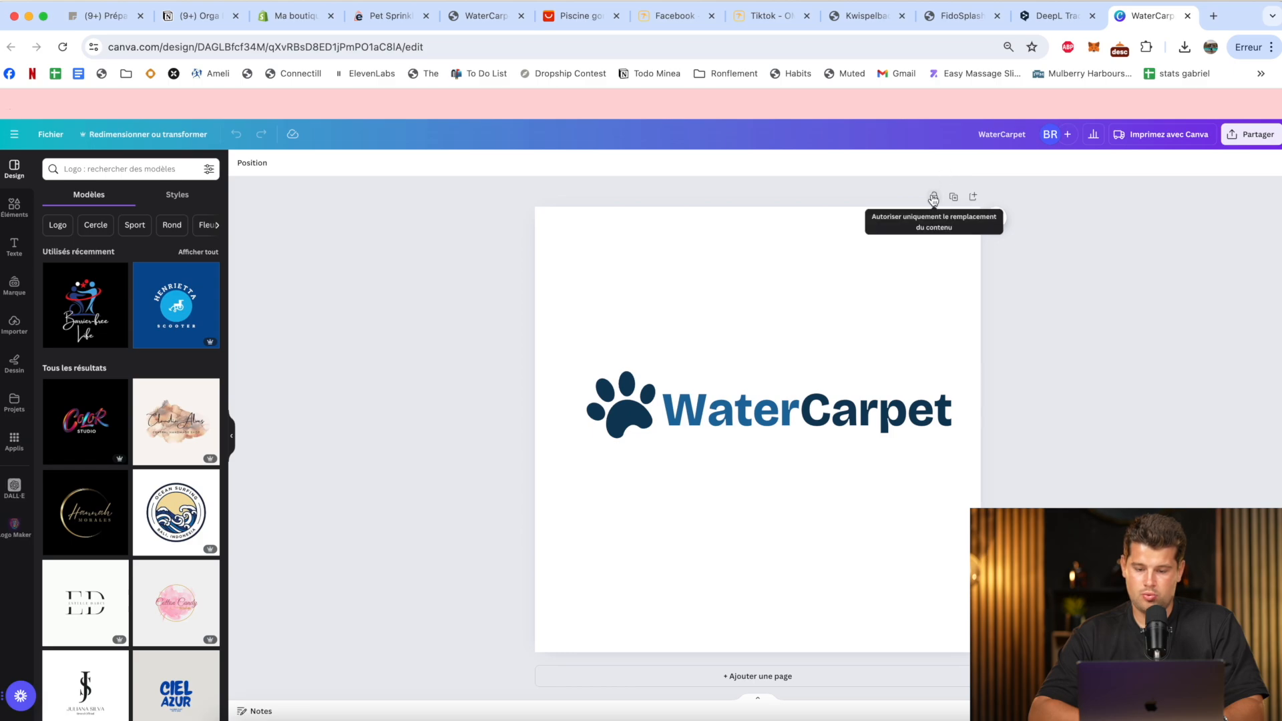
left_click(955, 198)
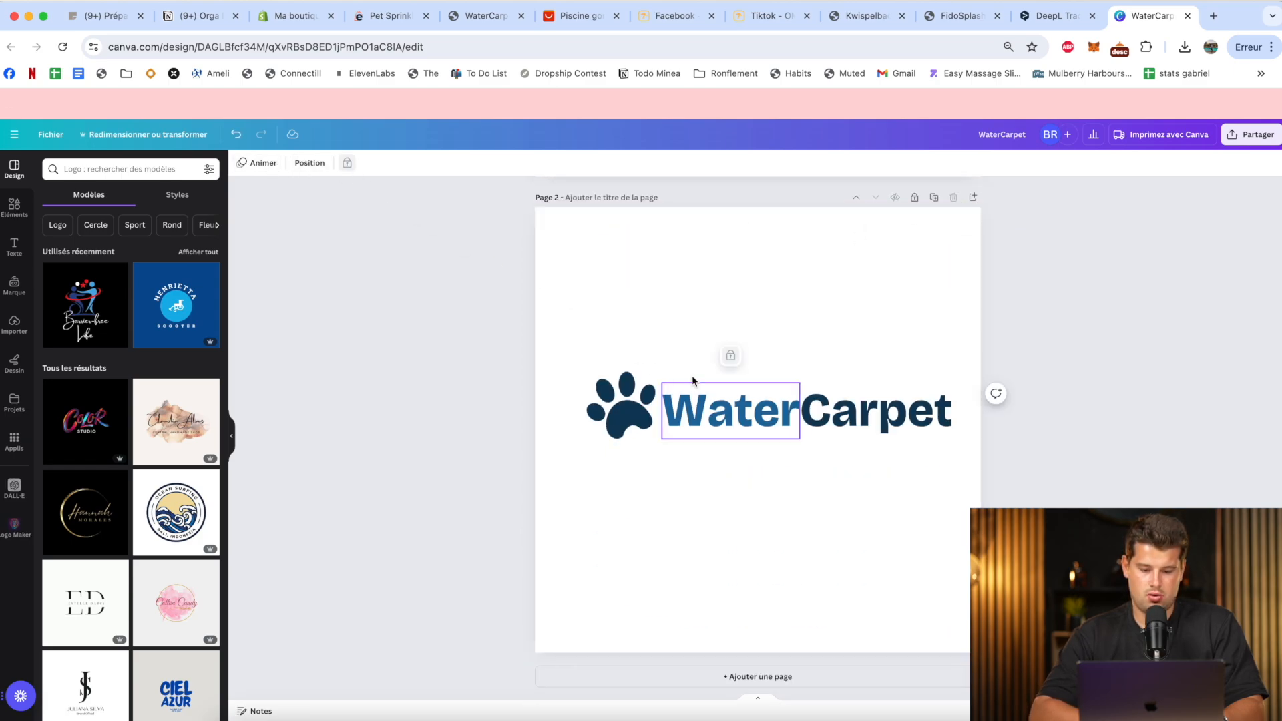
Unlock the "Water" text on page 2 and recolour "Water", the paw and "Carpet" to white.
left_click(730, 355)
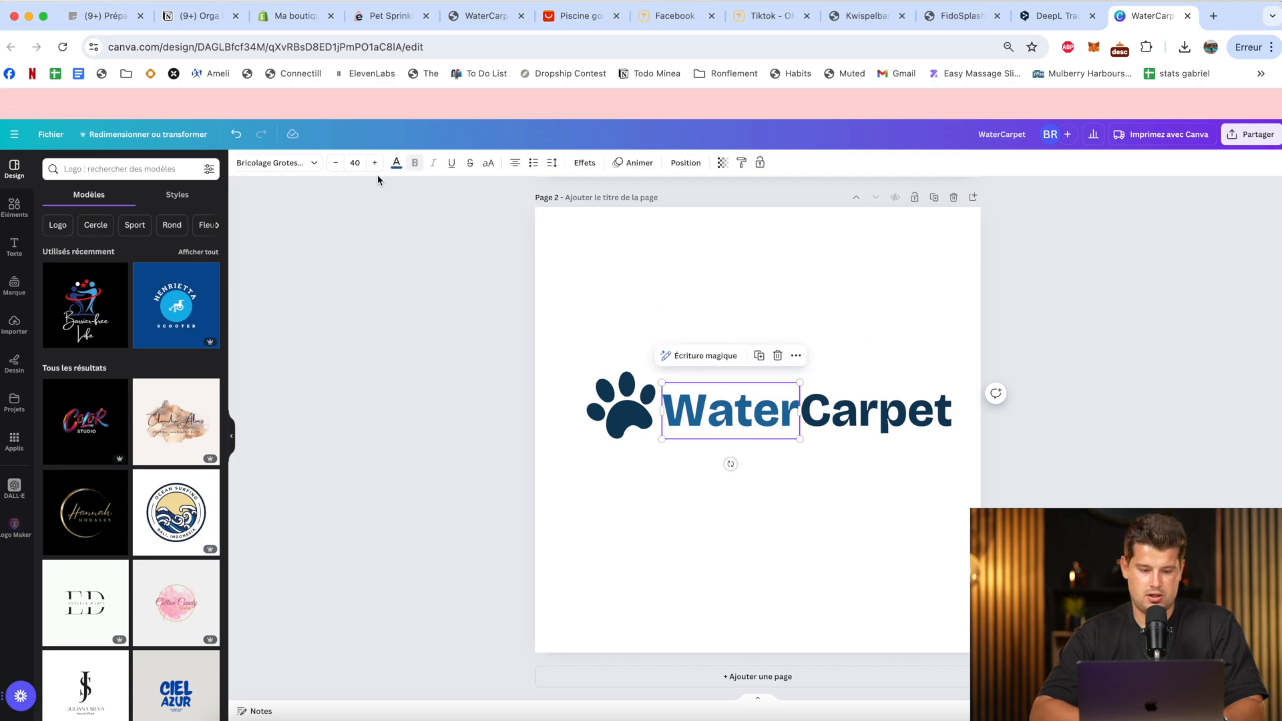
left_click(397, 164)
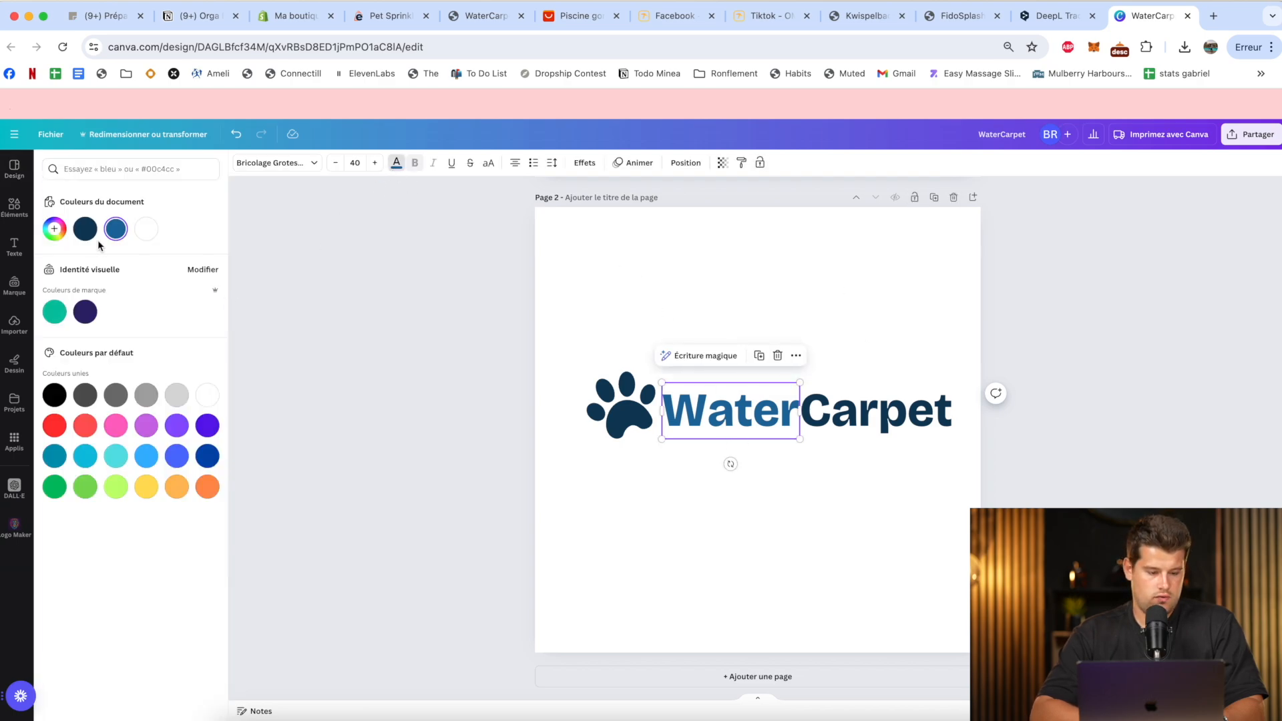
left_click(617, 406)
left_click(386, 163)
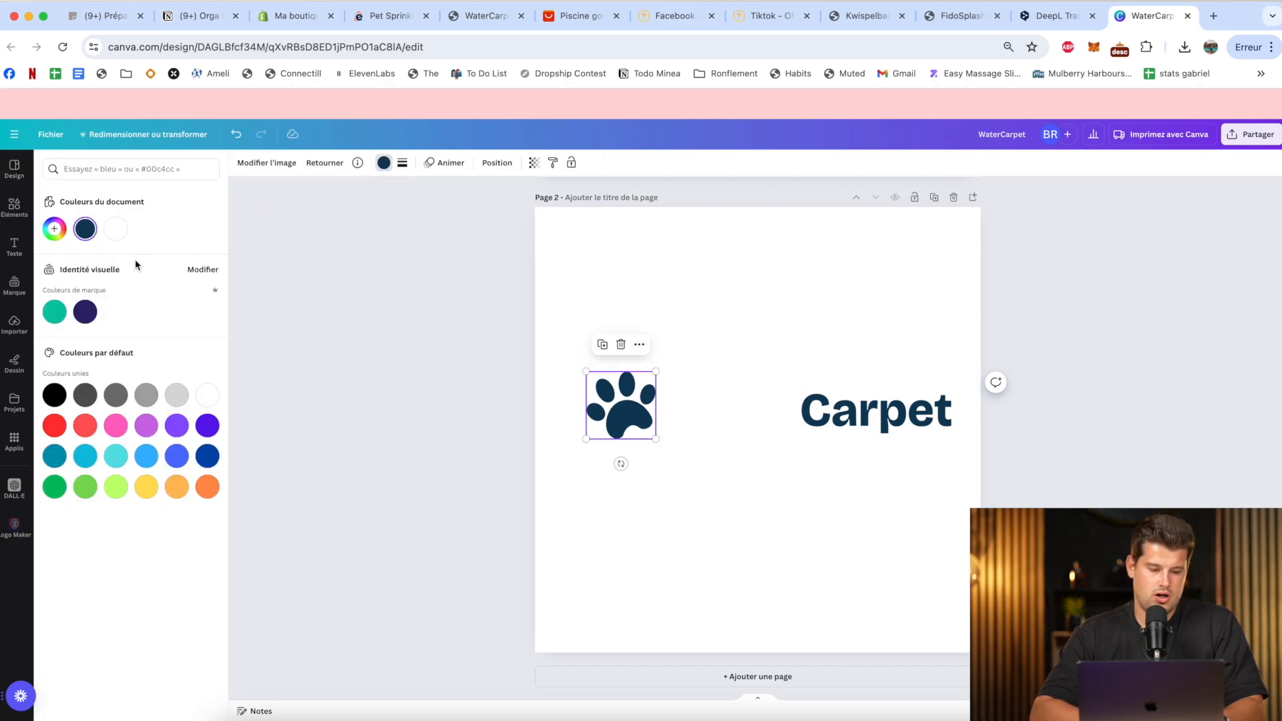
left_click(843, 398)
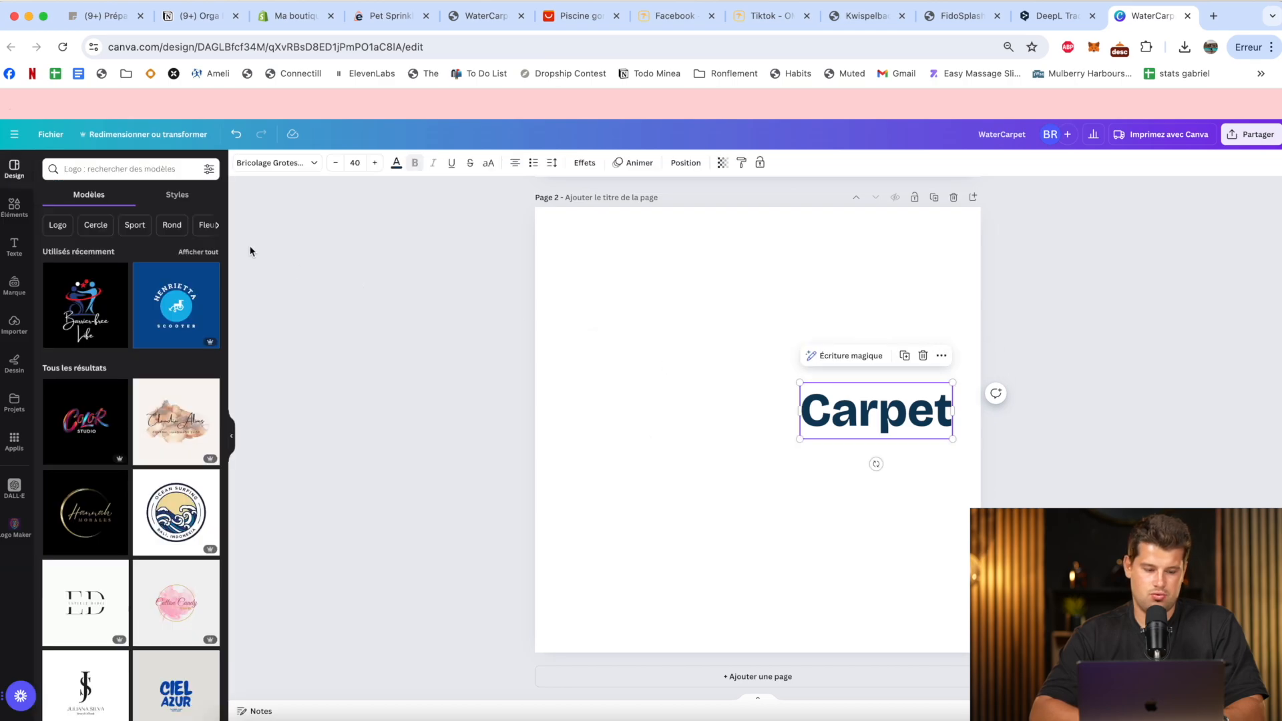
left_click(397, 163)
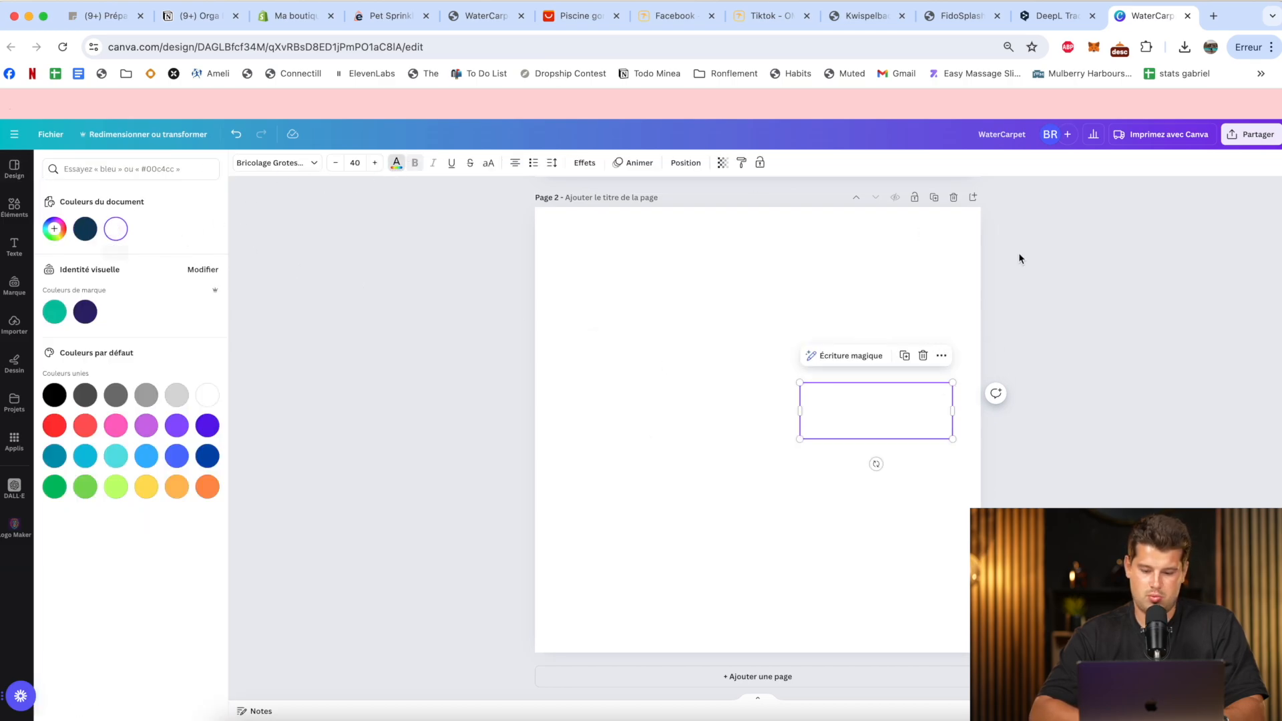
Download only page 2 as a PNG with a transparent background and open the downloaded file.
left_click(1250, 134)
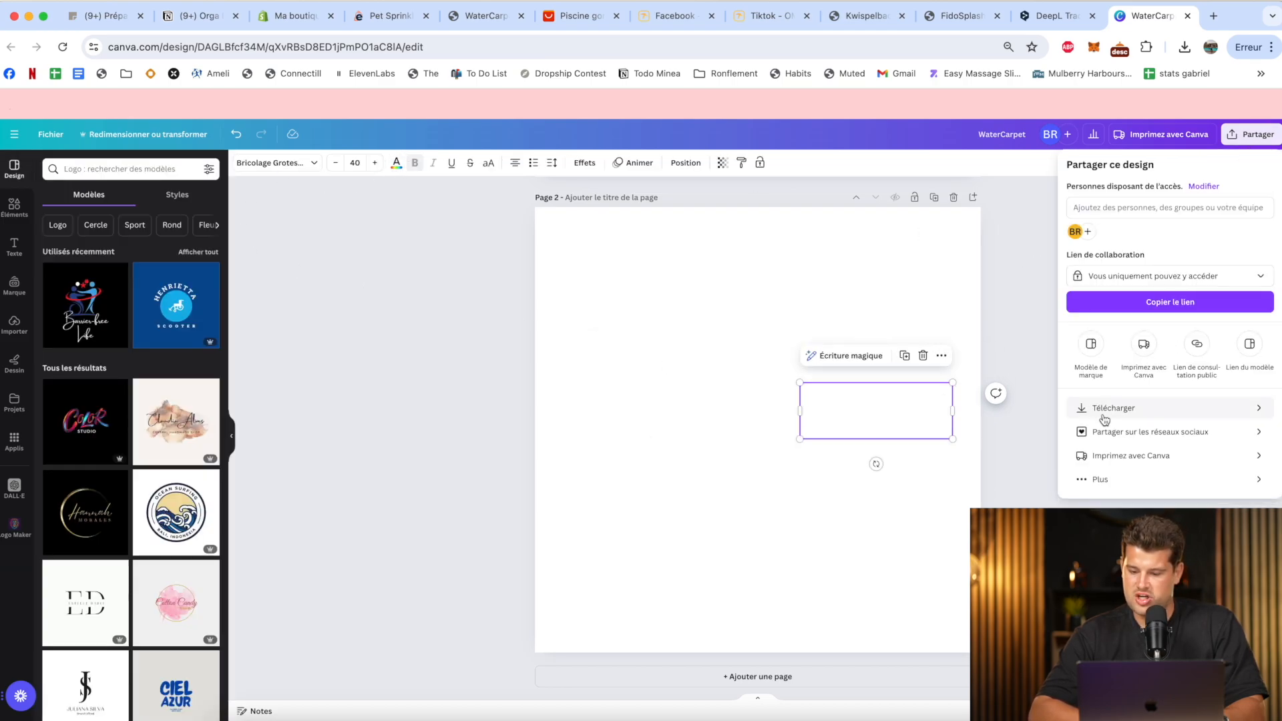
left_click(1109, 409)
left_click(1134, 337)
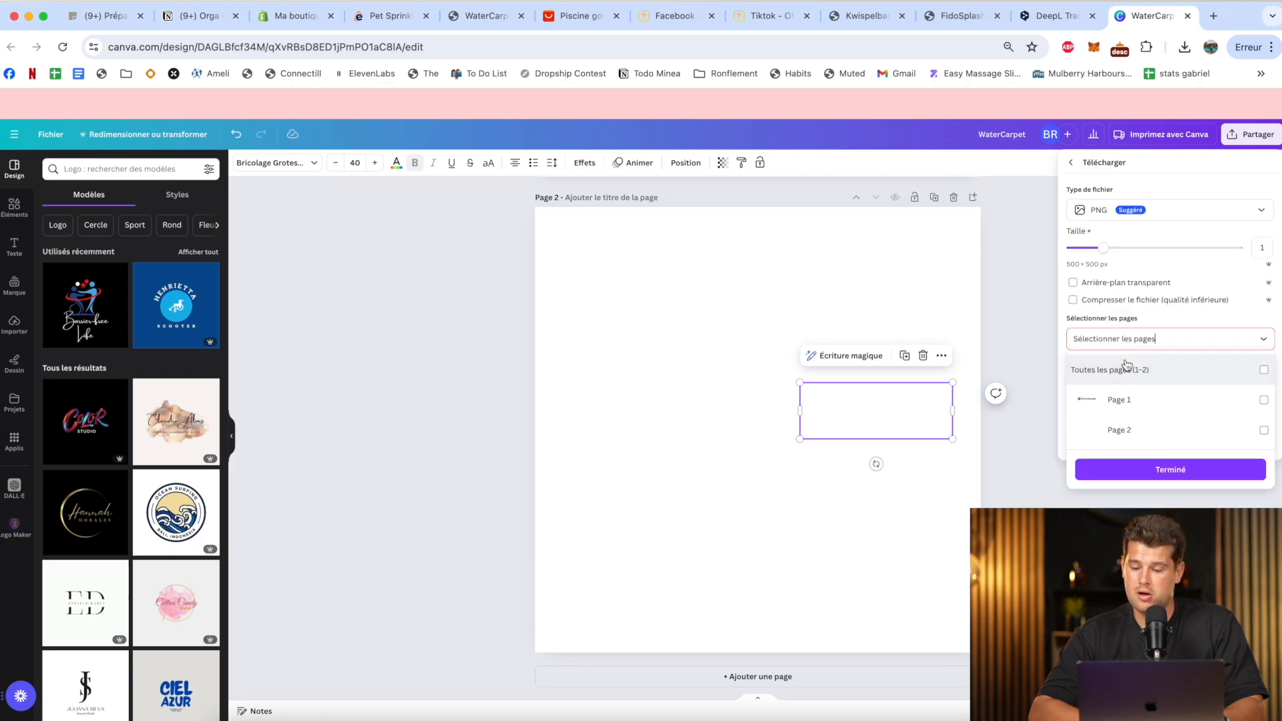
left_click(1141, 432)
left_click(1148, 338)
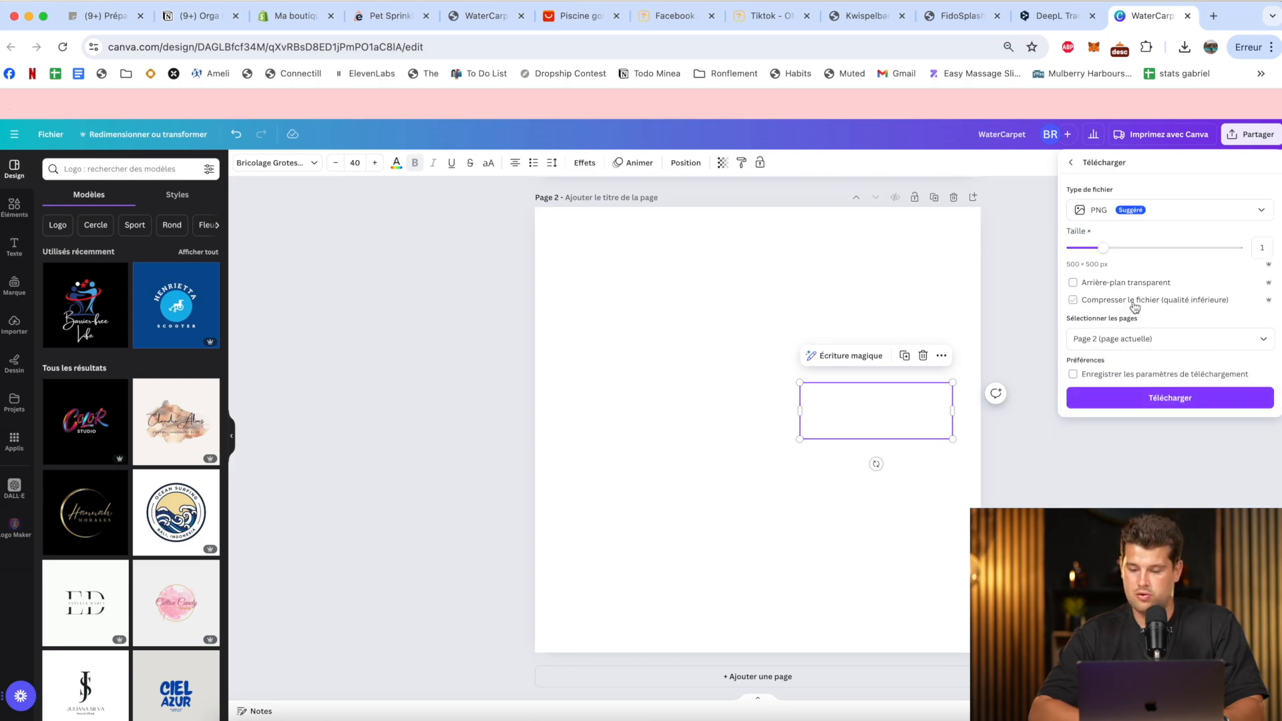
left_click(1168, 398)
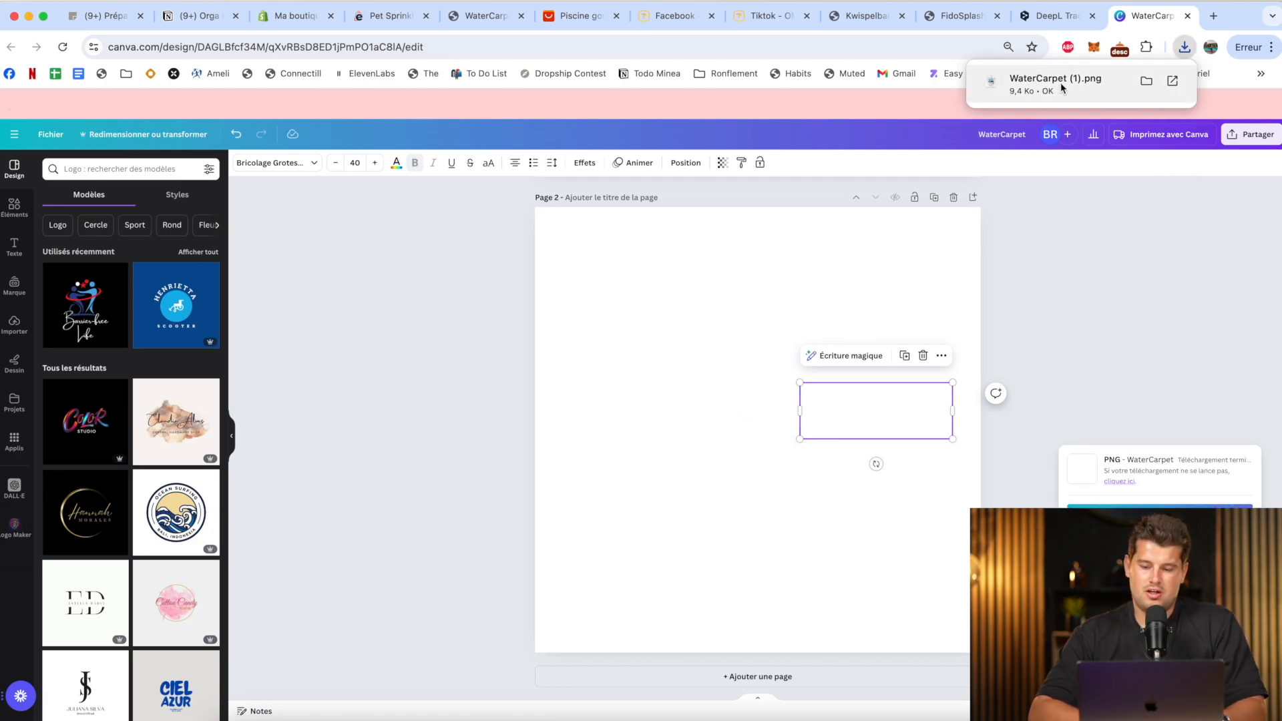
left_click(1060, 82)
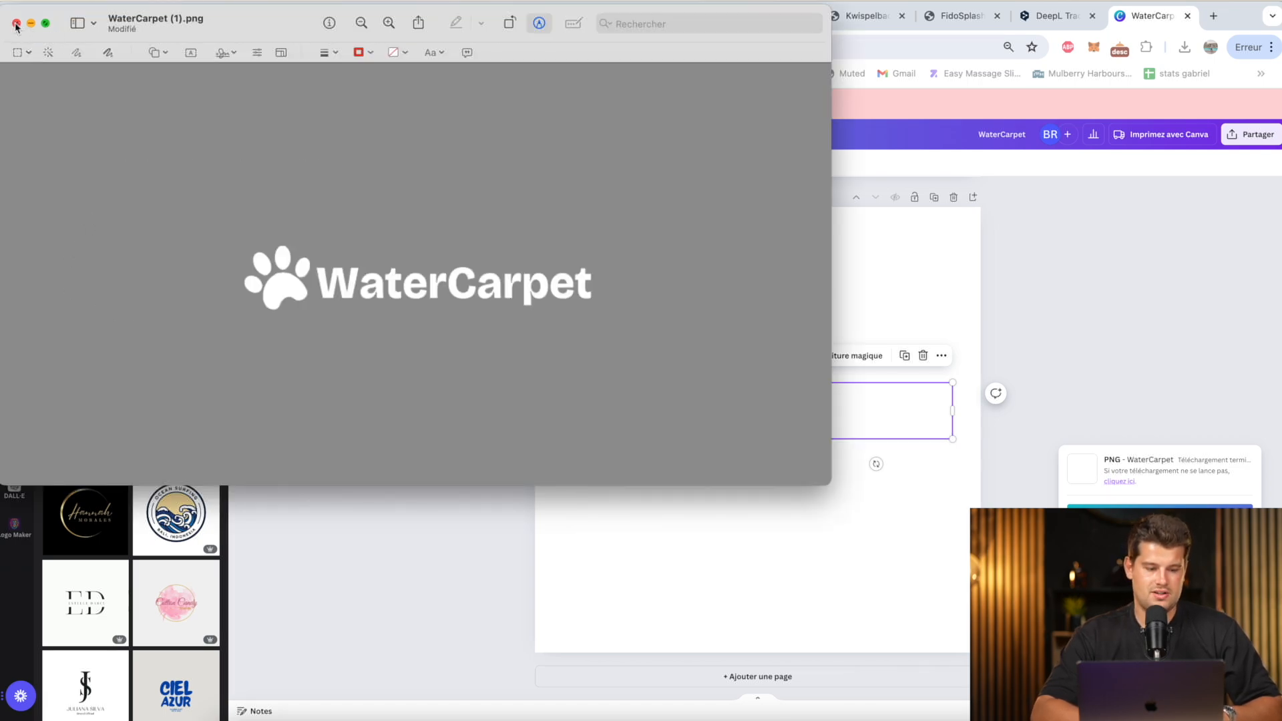
Return to the Shopify theme editor, upload WaterCarpet (1).png as the footer Image block's picture and clear the placeholder text.
left_click(16, 26)
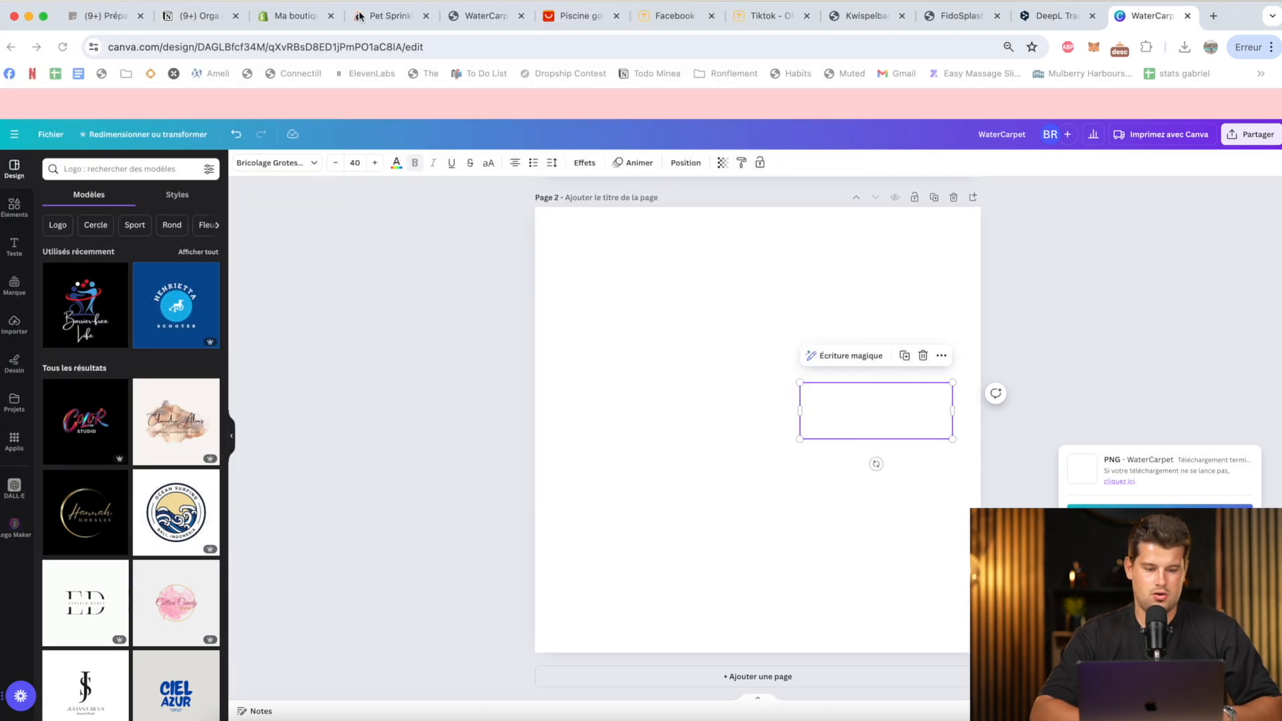
left_click(285, 15)
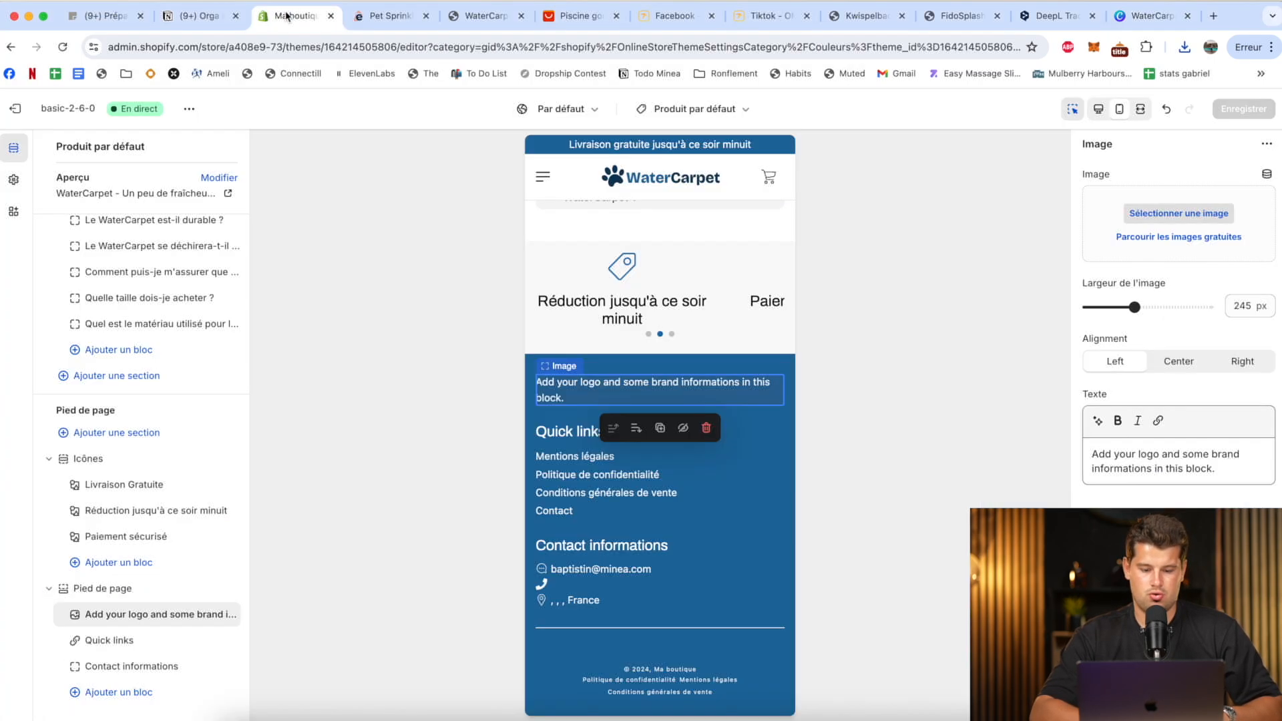
left_click(1144, 214)
left_click(1184, 47)
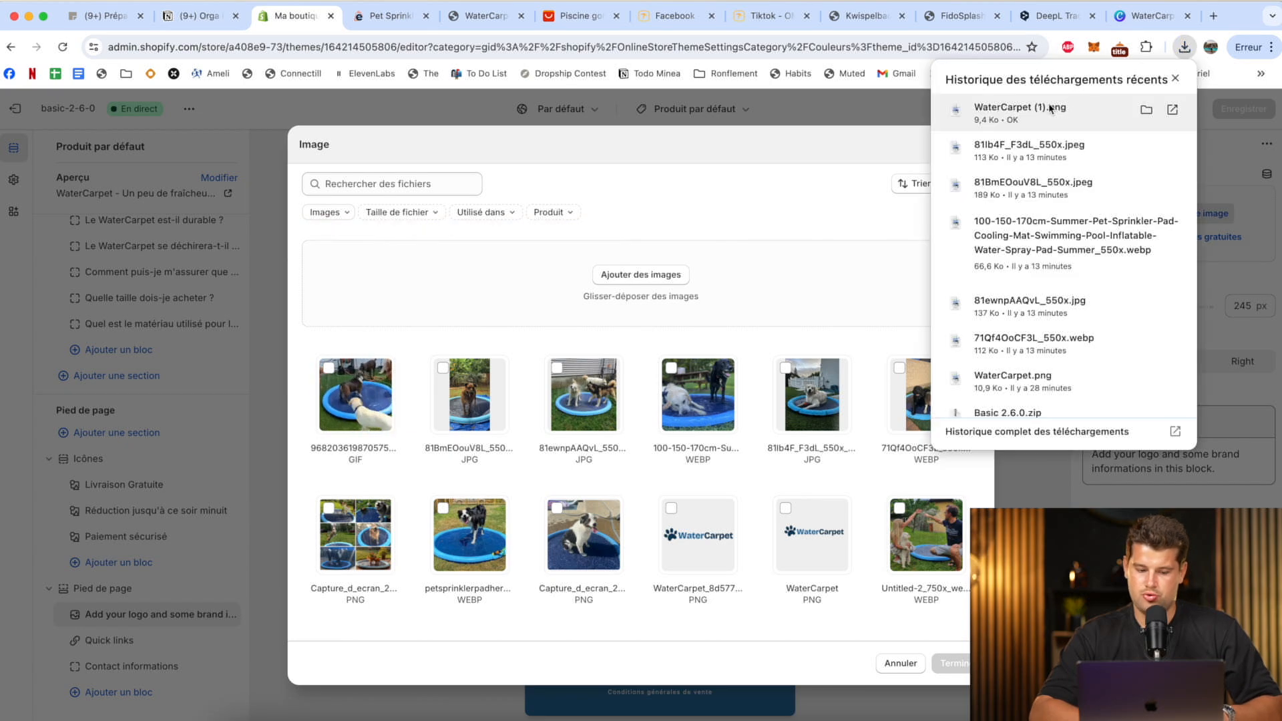
left_click_drag(1051, 109, 664, 255)
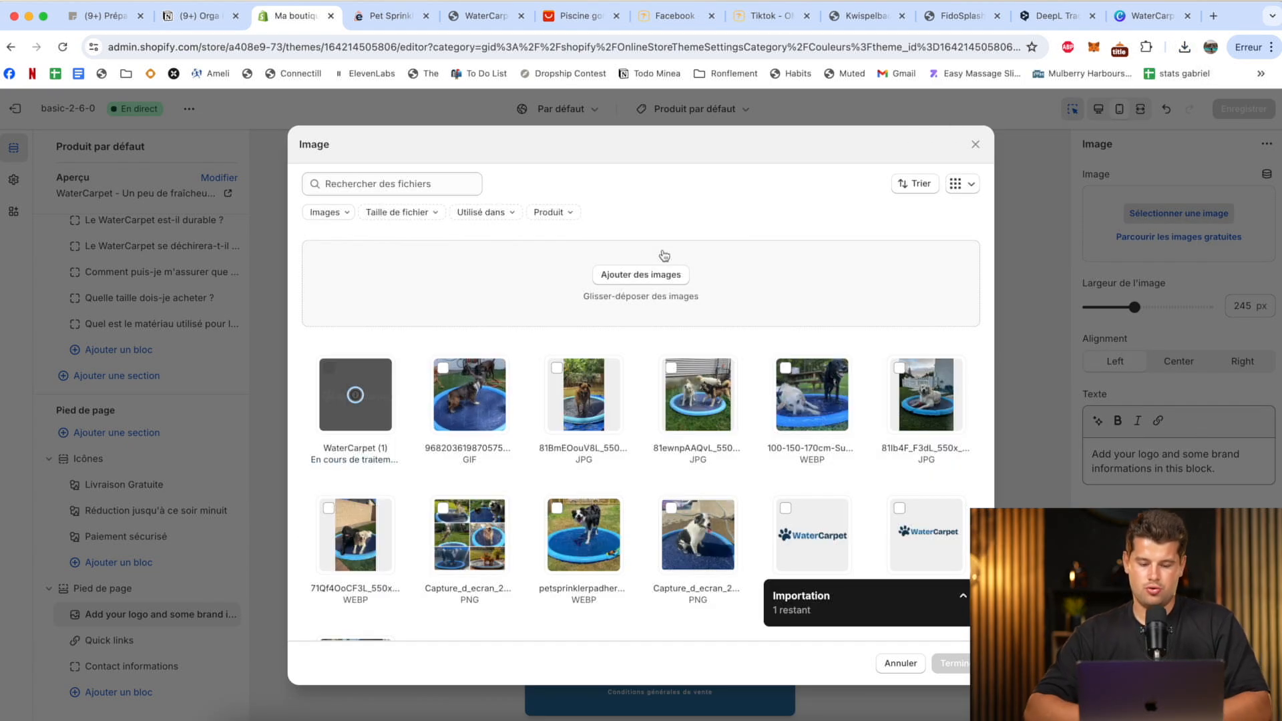
left_click(946, 664)
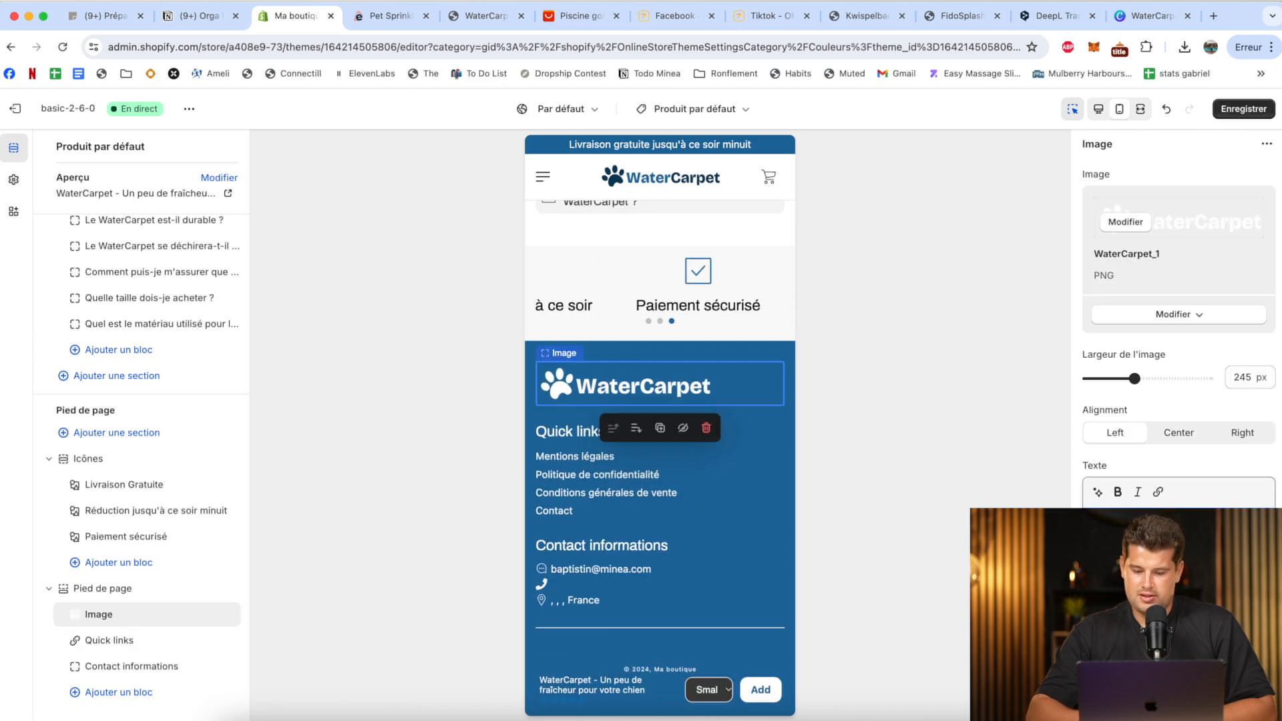
Retitle the footer's contact information block "Une question ?".
left_click(590, 558)
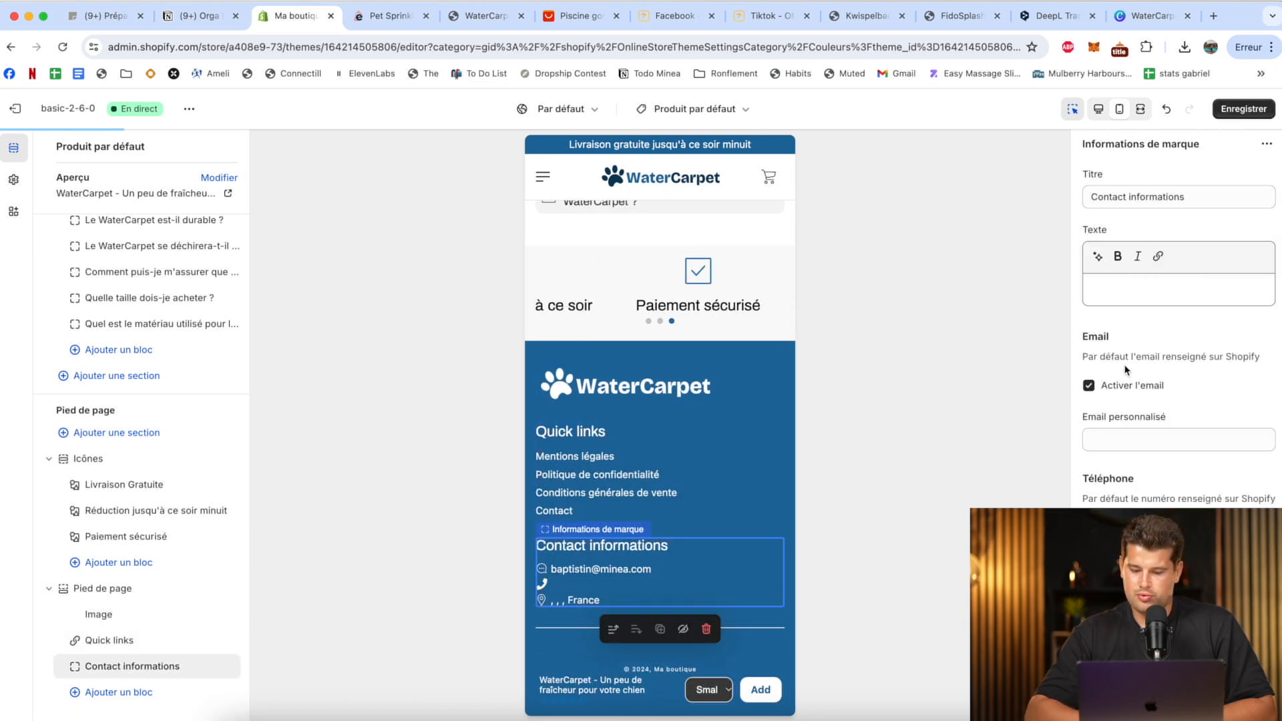
left_click(1175, 197)
key("cmd+a")
type("Une")
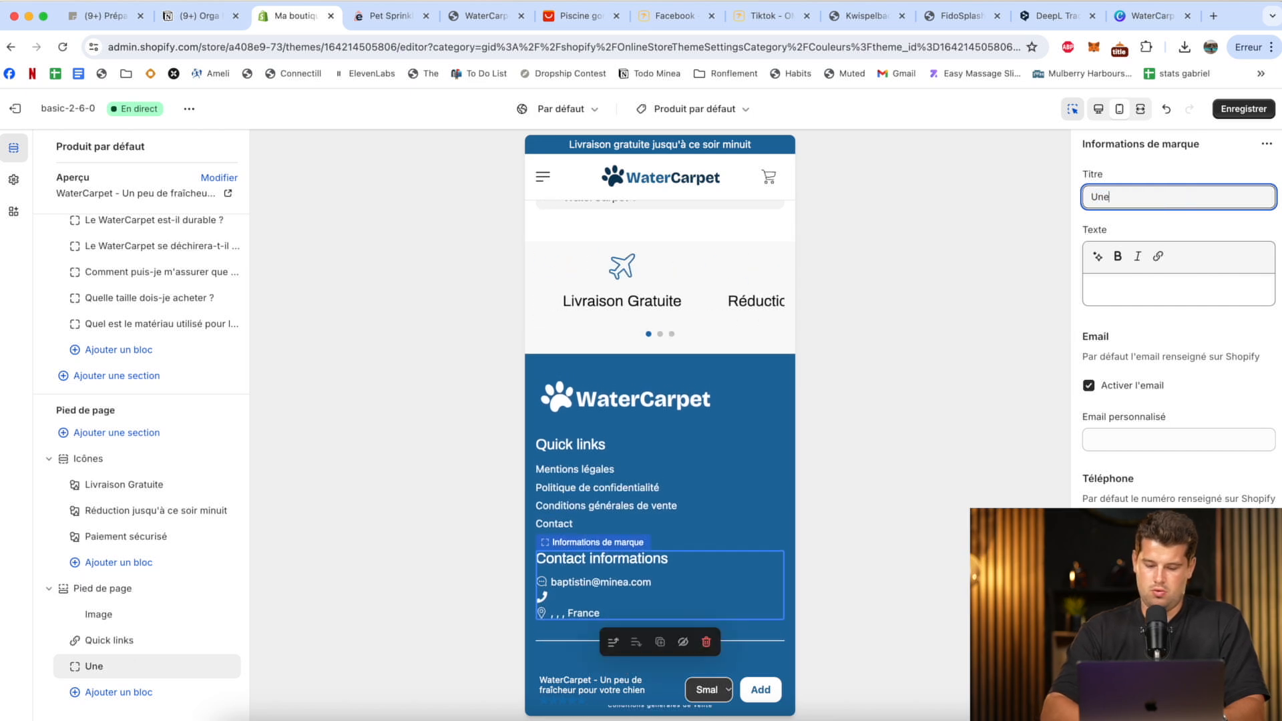
type(" quest")
key("BackSpace")
key("BackSpace")
type("estion ?")
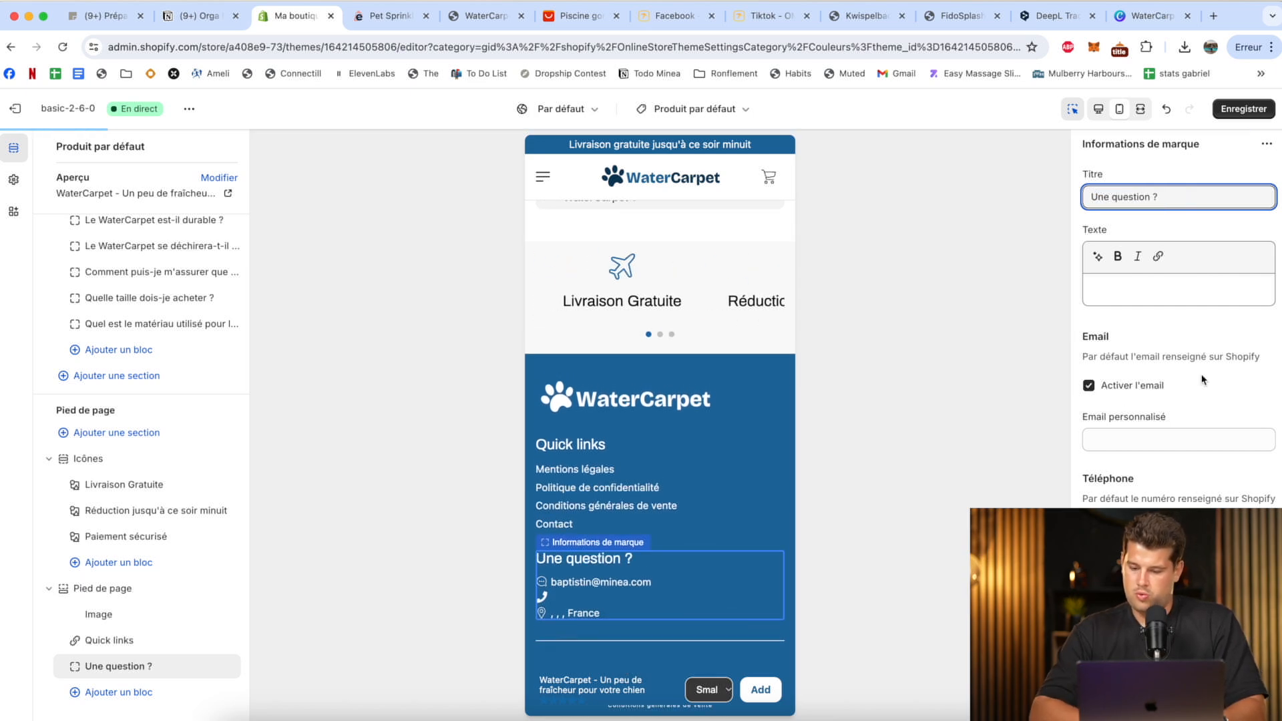
Enter the store's custom contact e-mail and phone number in the contact block and hide its address.
scroll(1133, 341, "down", 1)
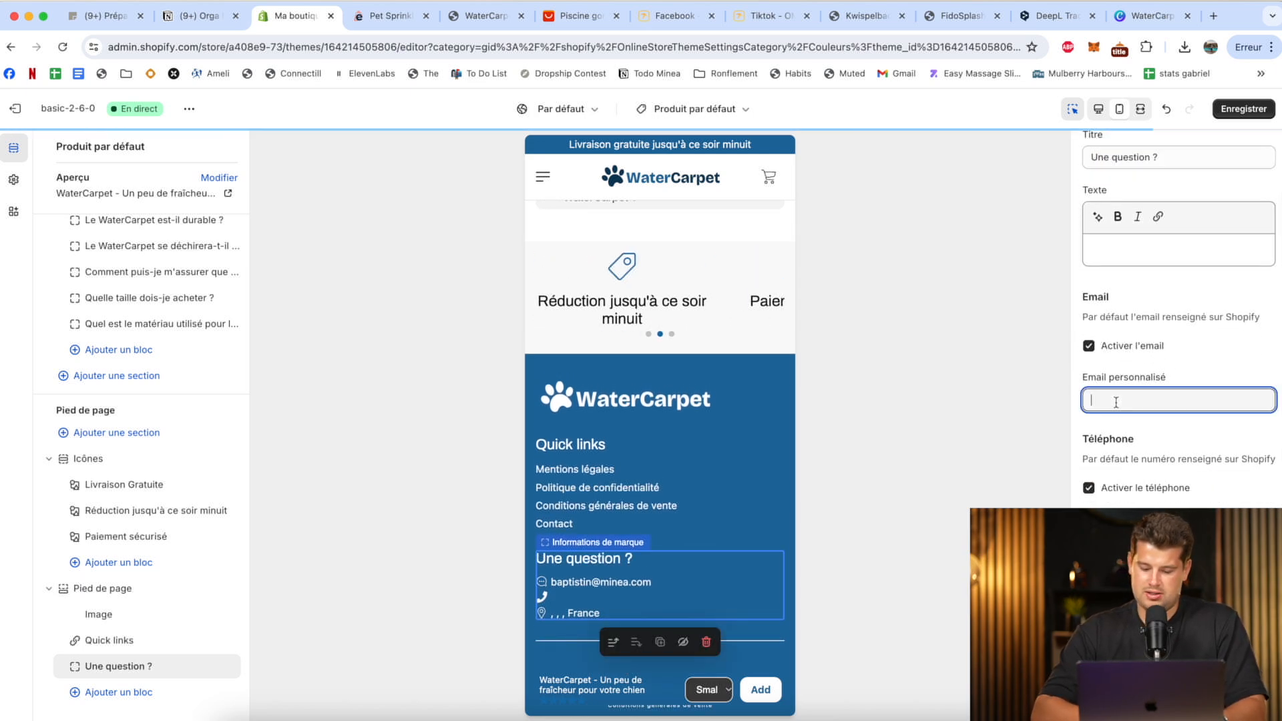
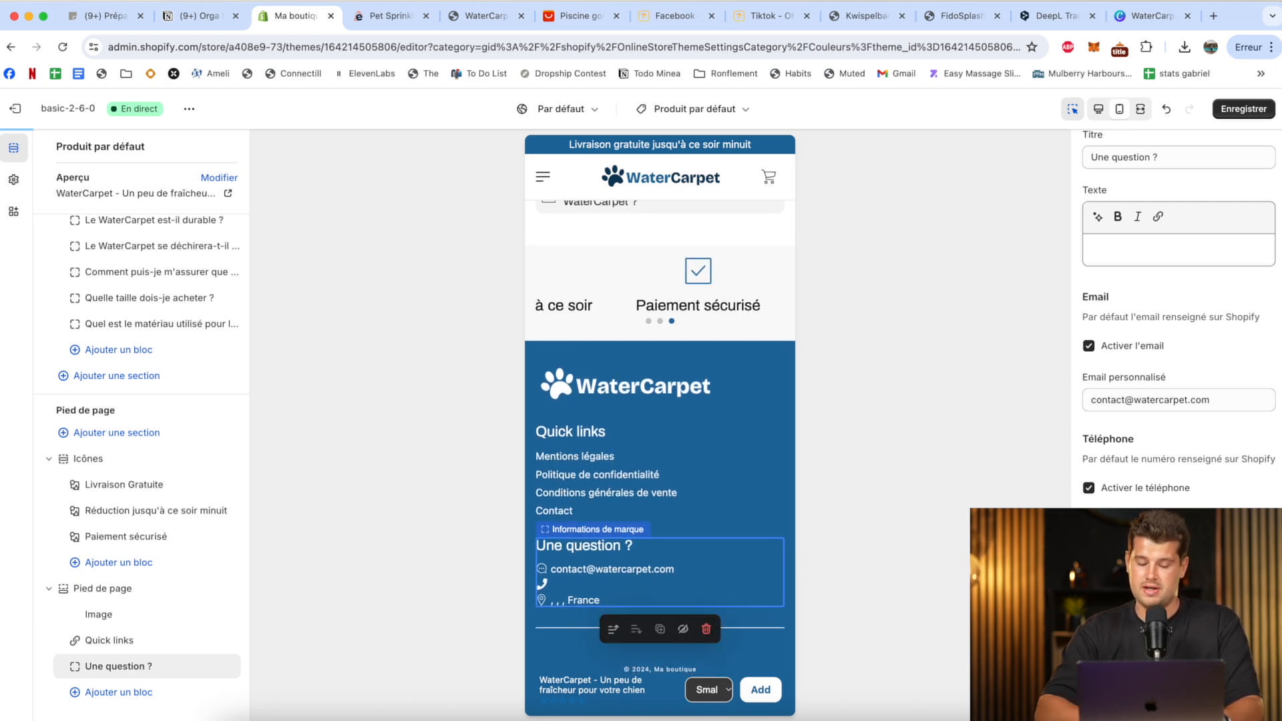
scroll(1179, 400, "down", 1)
left_click(992, 309)
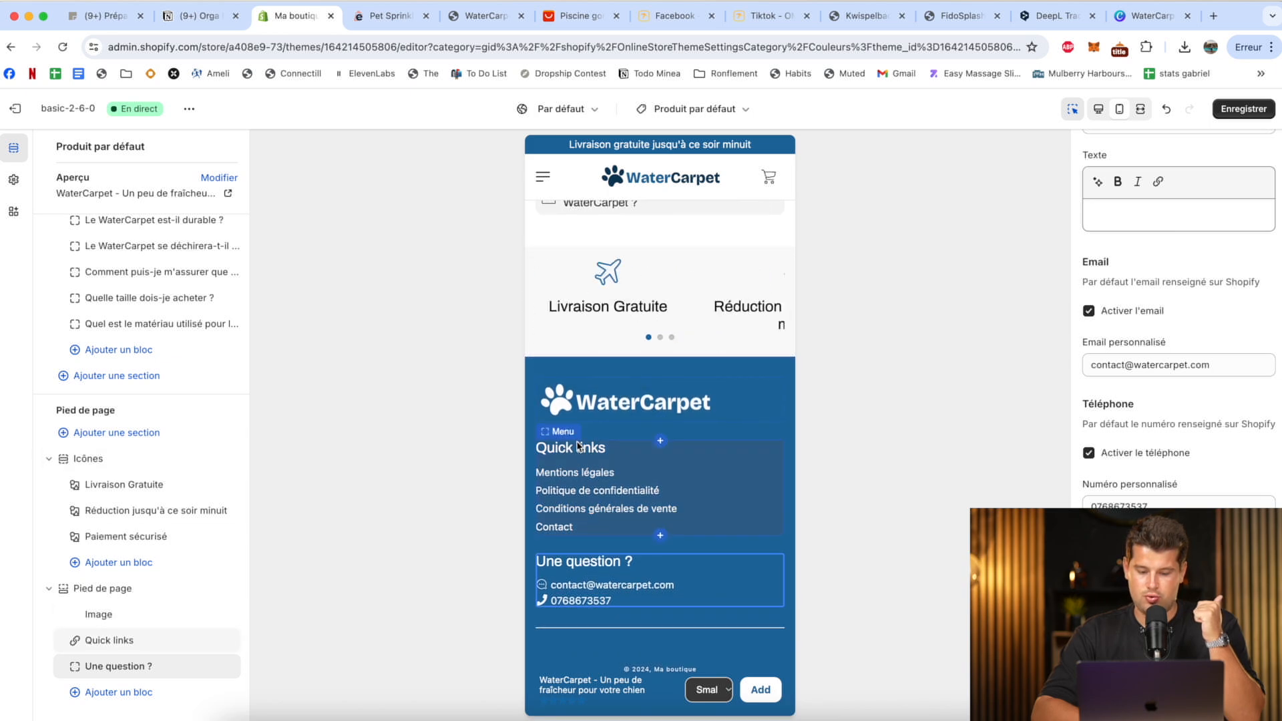
Leave the title of the footer's "Quick links" menu block empty and save the theme.
scroll(1208, 267, "up", 2)
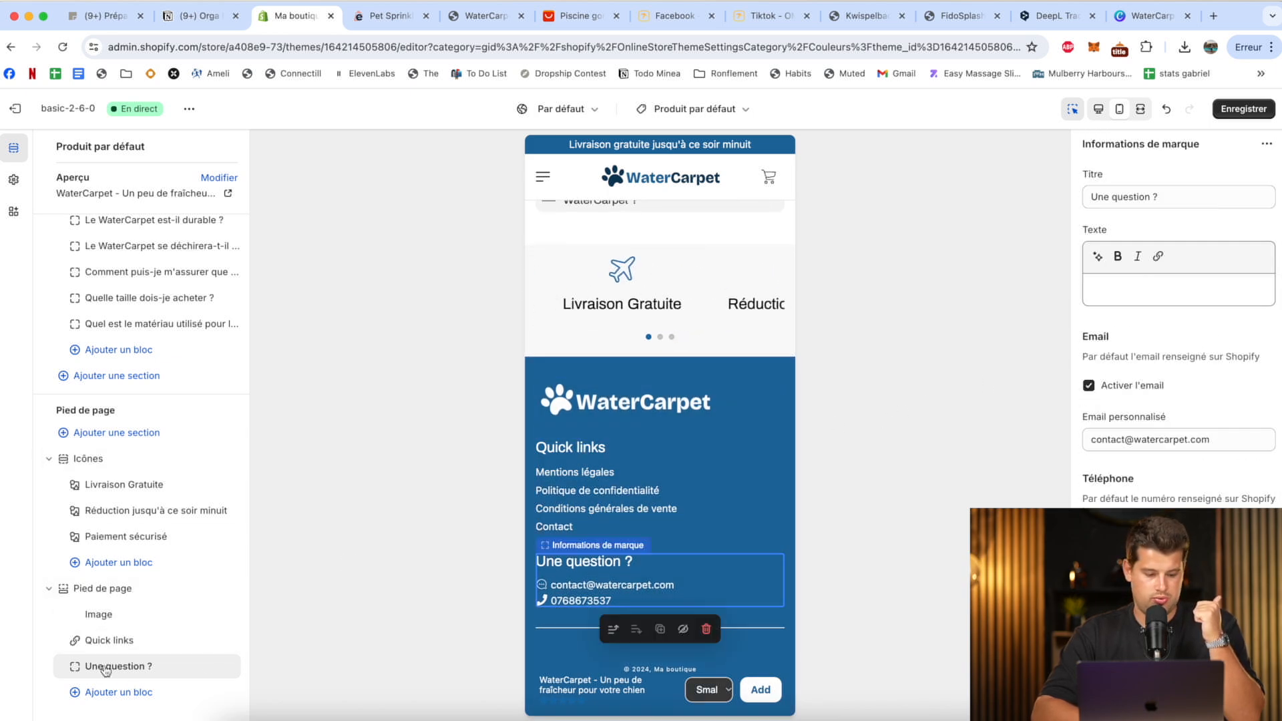
left_click(107, 641)
left_click(1151, 194)
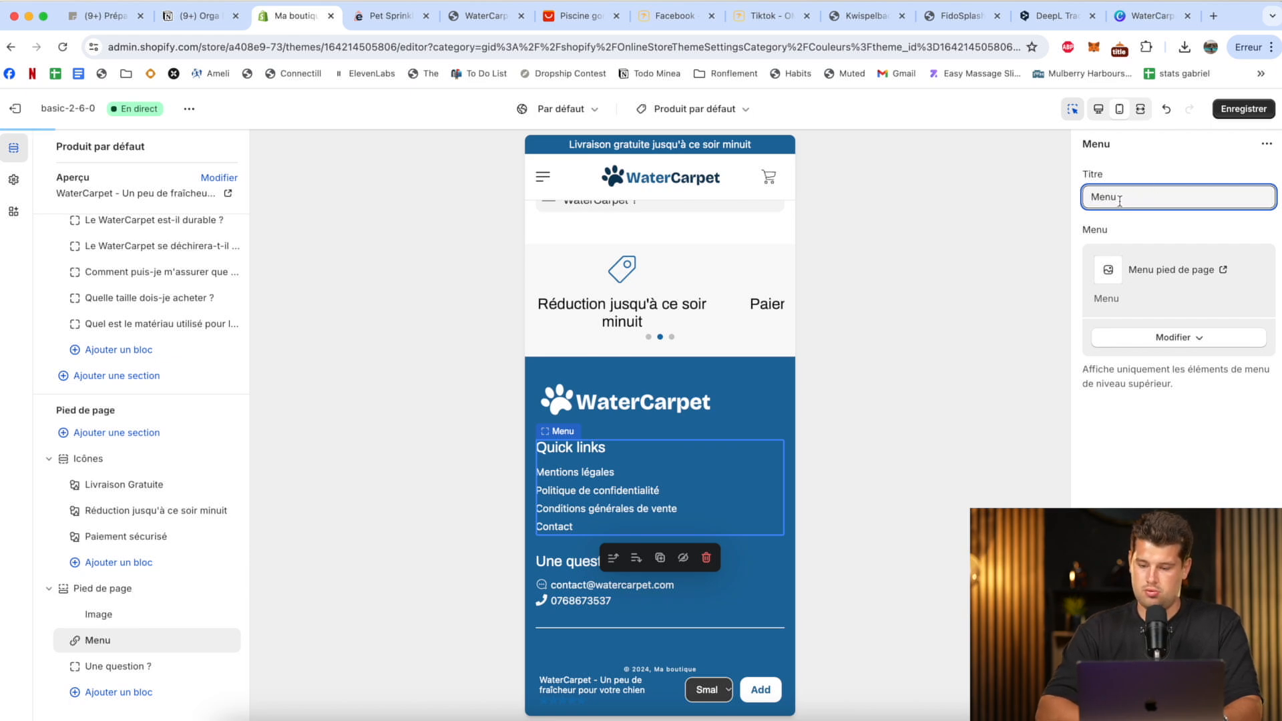
key("BackSpace")
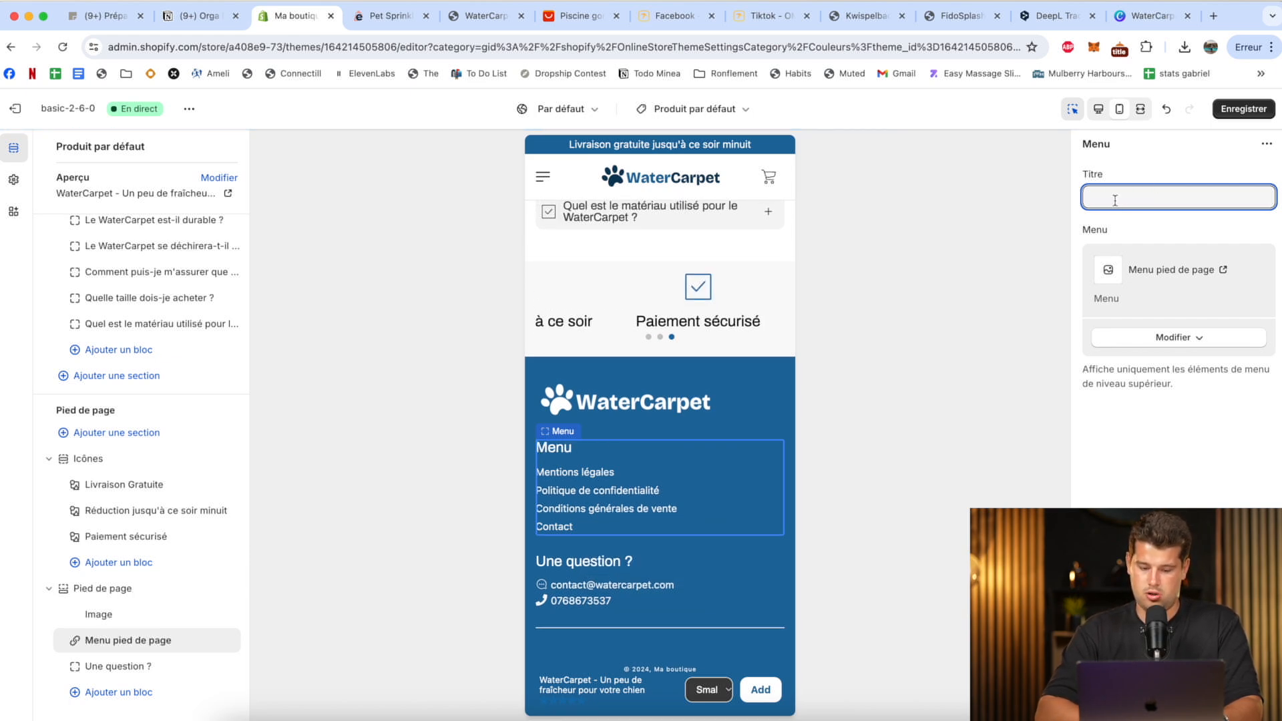
left_click(1247, 109)
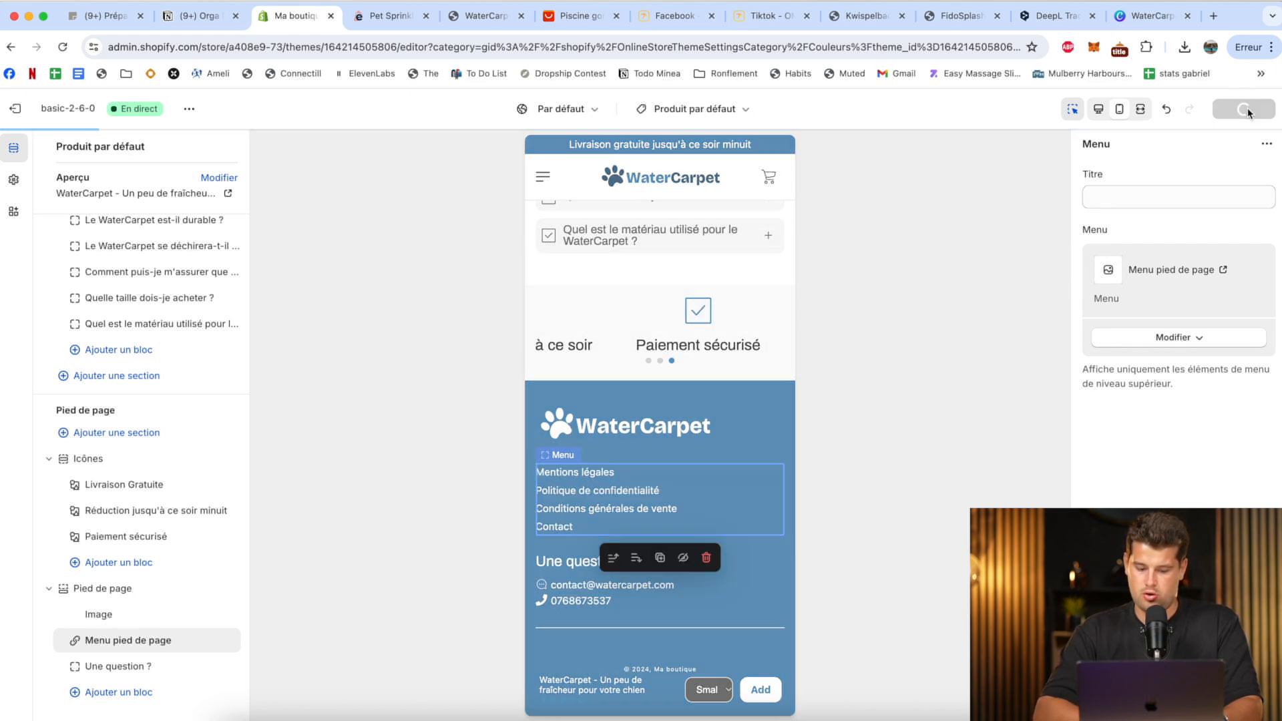
Disable the sticky add-to-cart bar ("Afficher la barre d'ajout panier collante") on the product page and save.
scroll(741, 338, "up", 15)
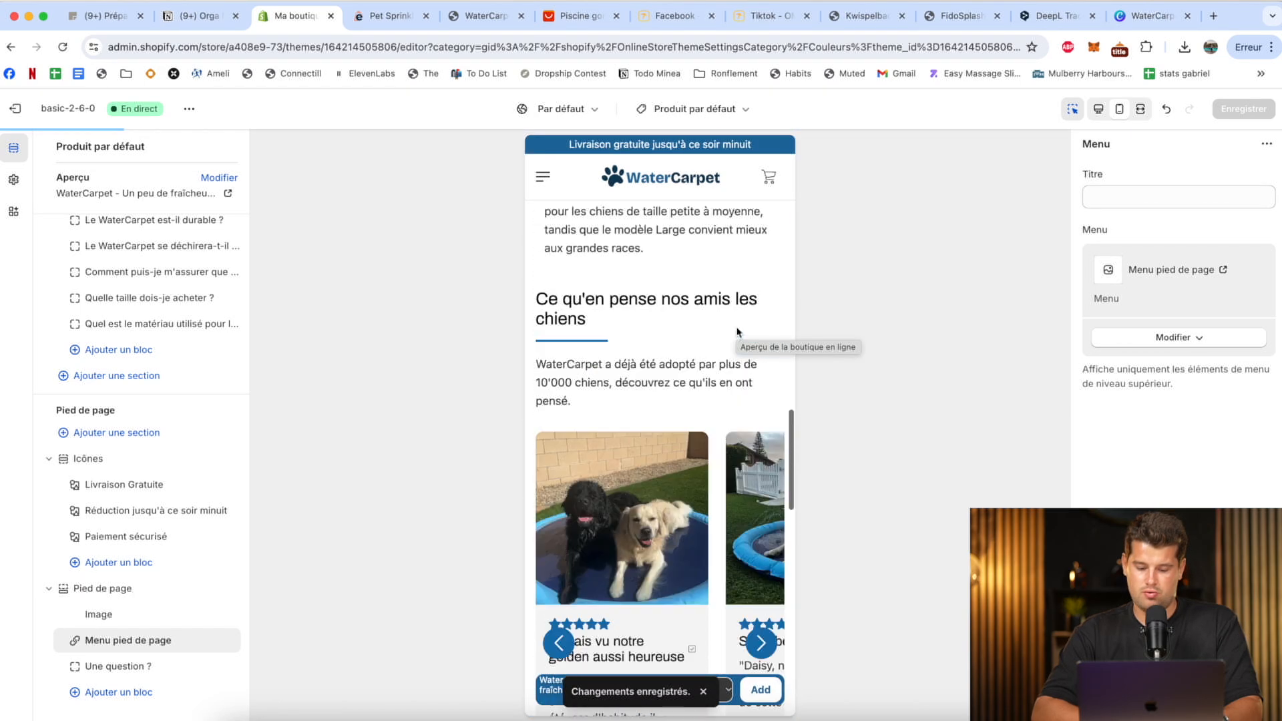
scroll(568, 684, "down", 11)
scroll(664, 446, "up", 15)
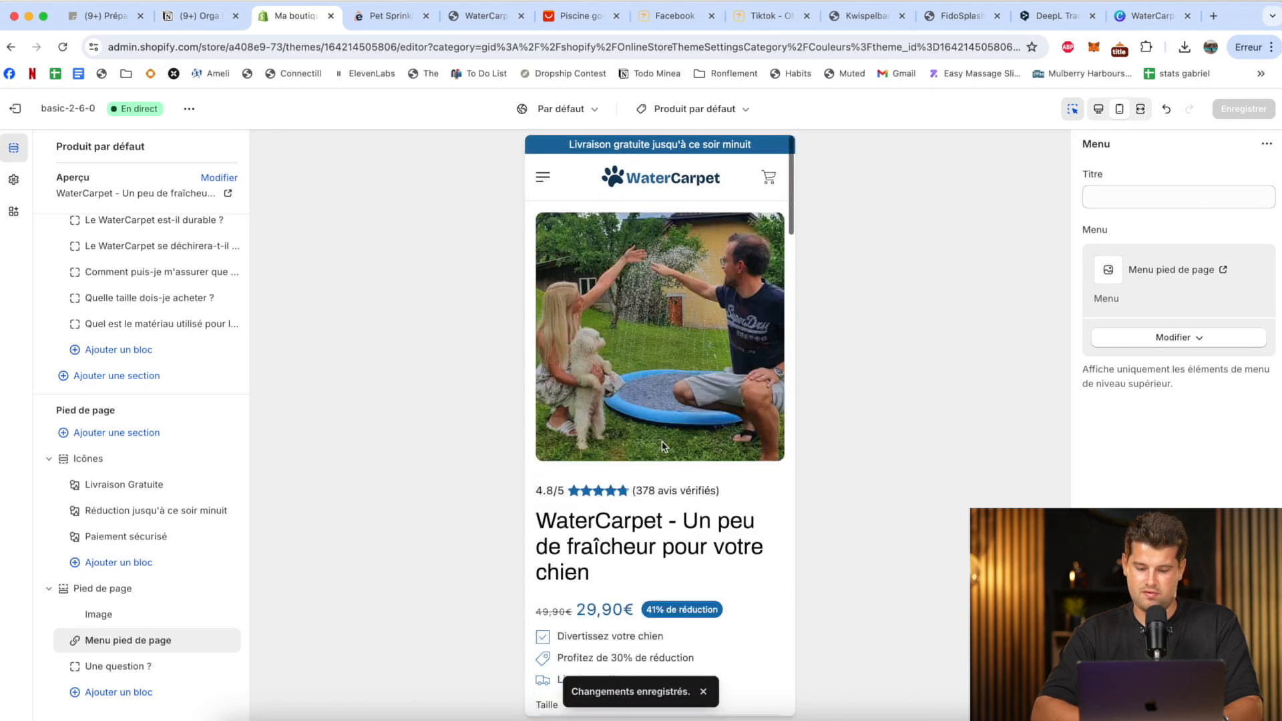
scroll(663, 447, "down", 1)
scroll(664, 446, "down", 5)
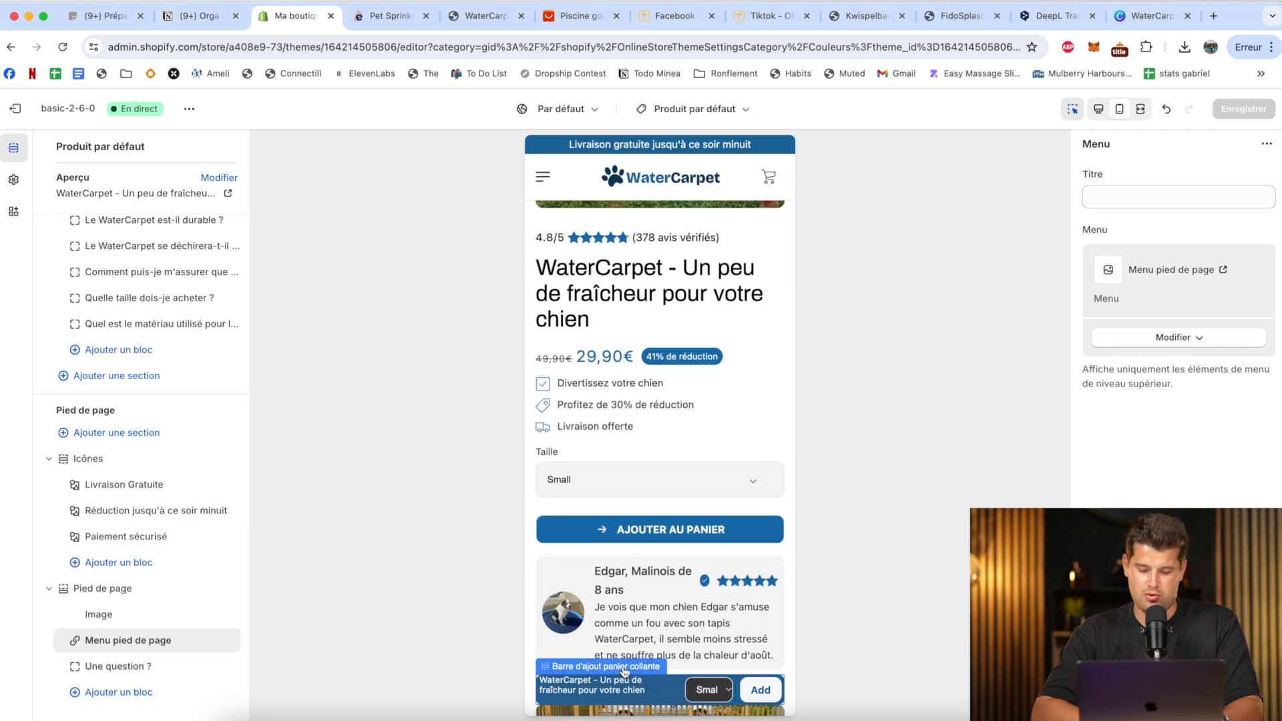
left_click(625, 667)
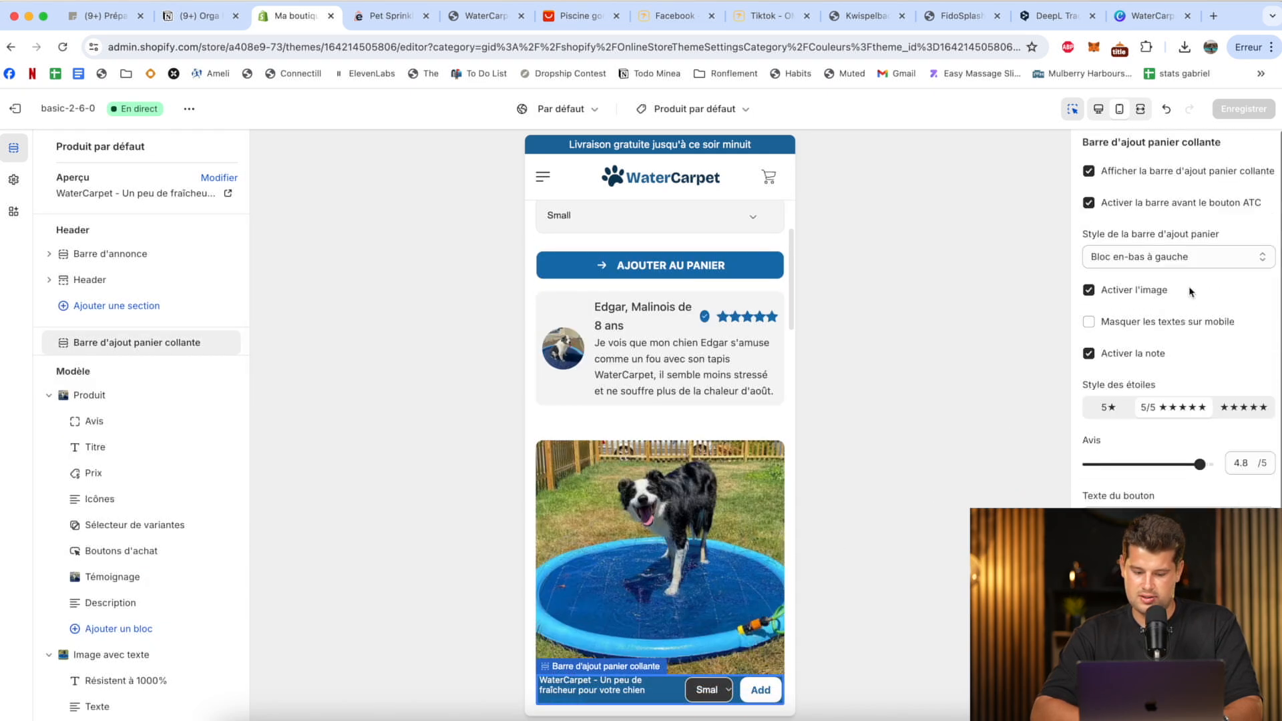
scroll(1164, 345, "down", 1)
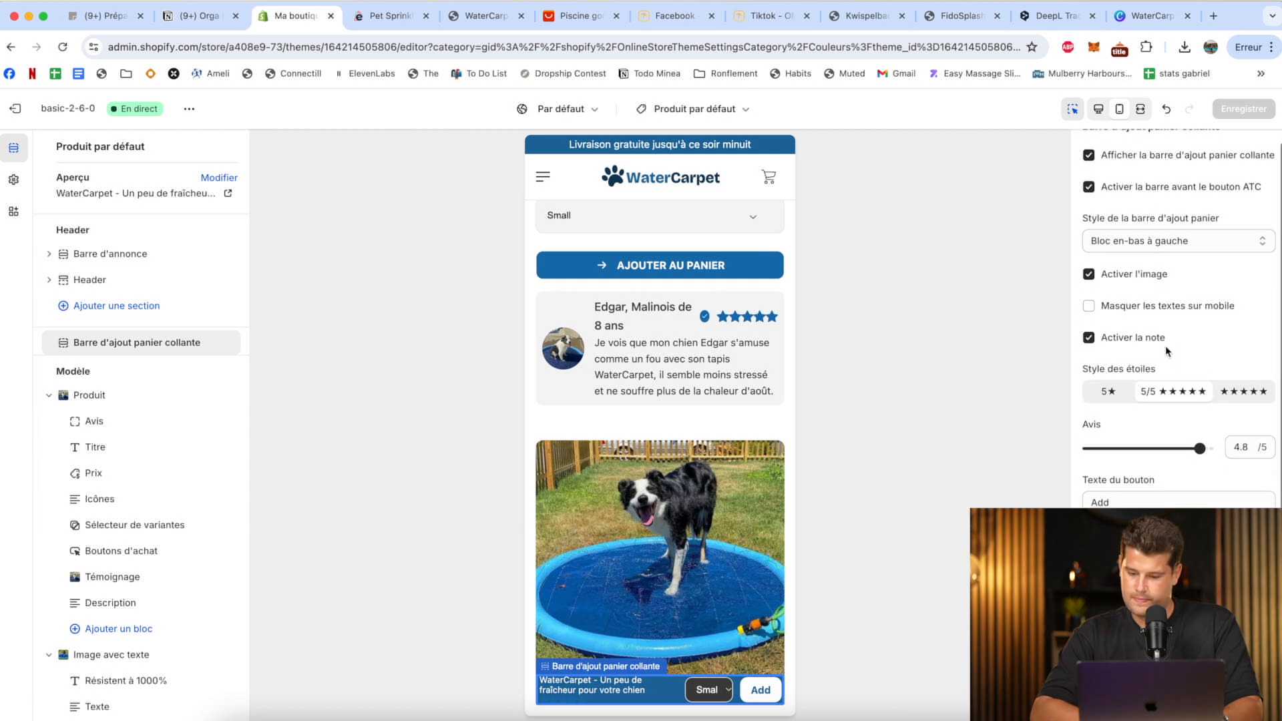
scroll(1165, 346, "up", 1)
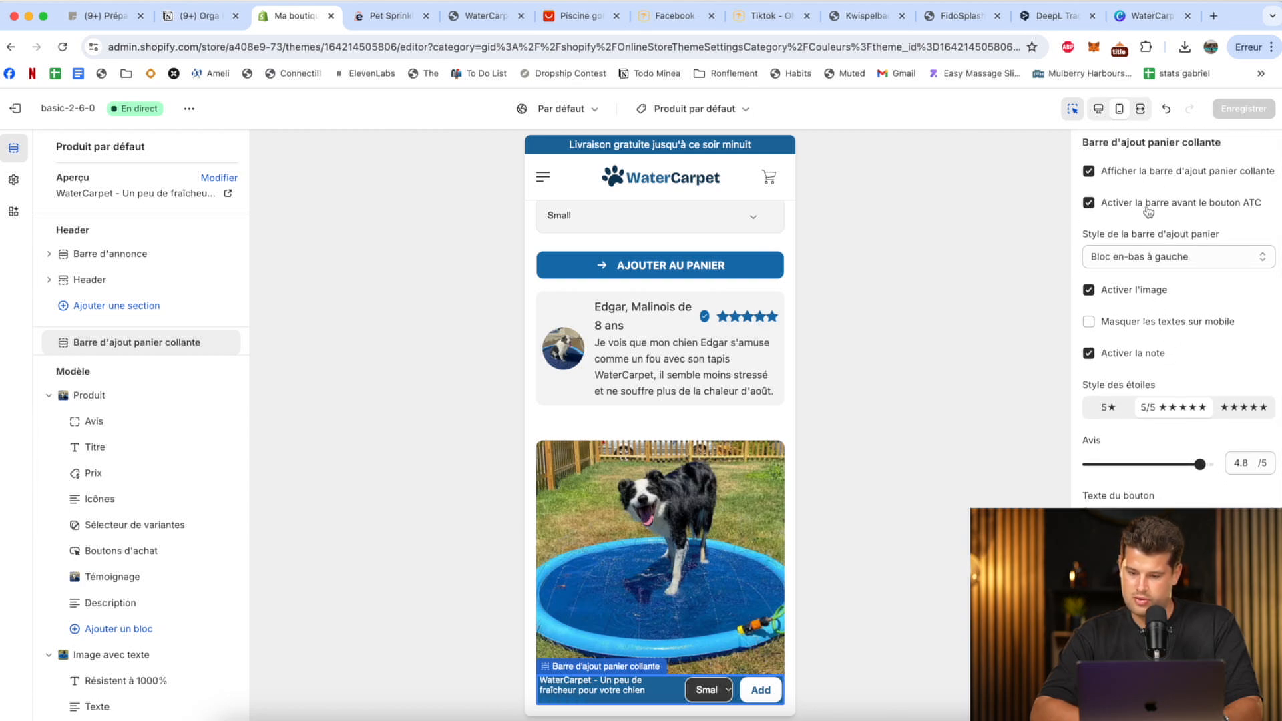
left_click(1173, 174)
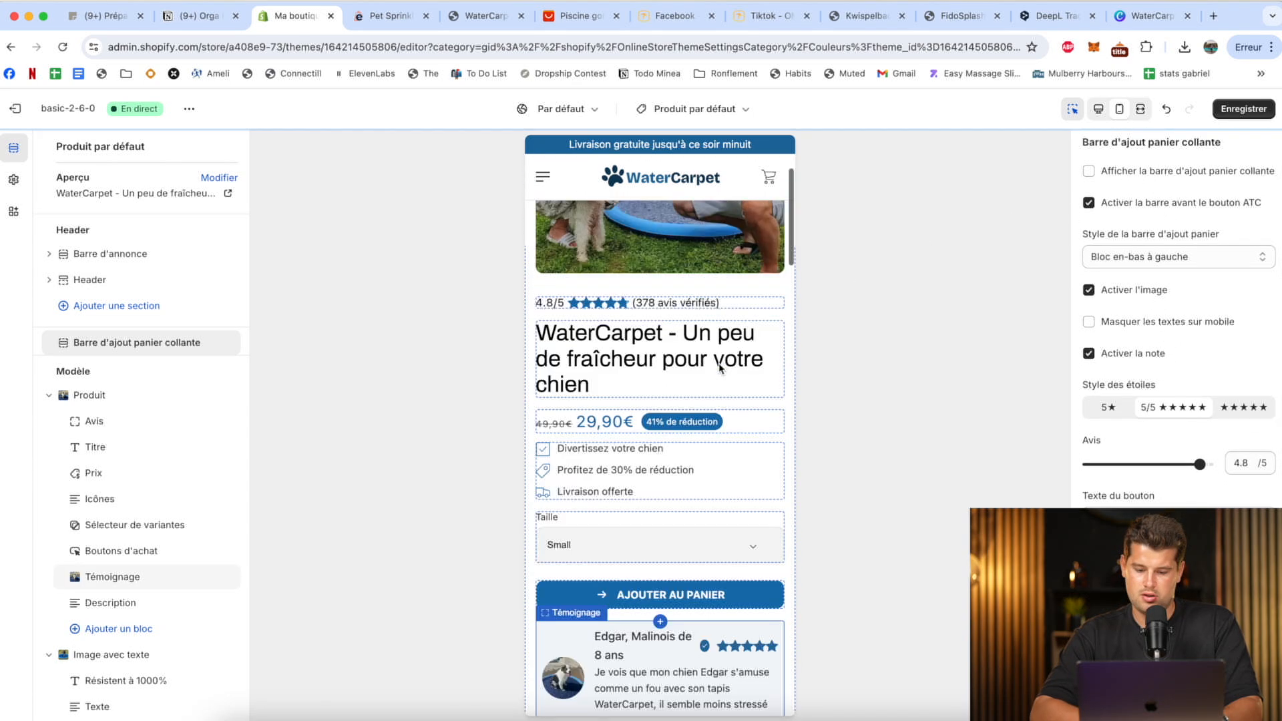
left_click(1243, 109)
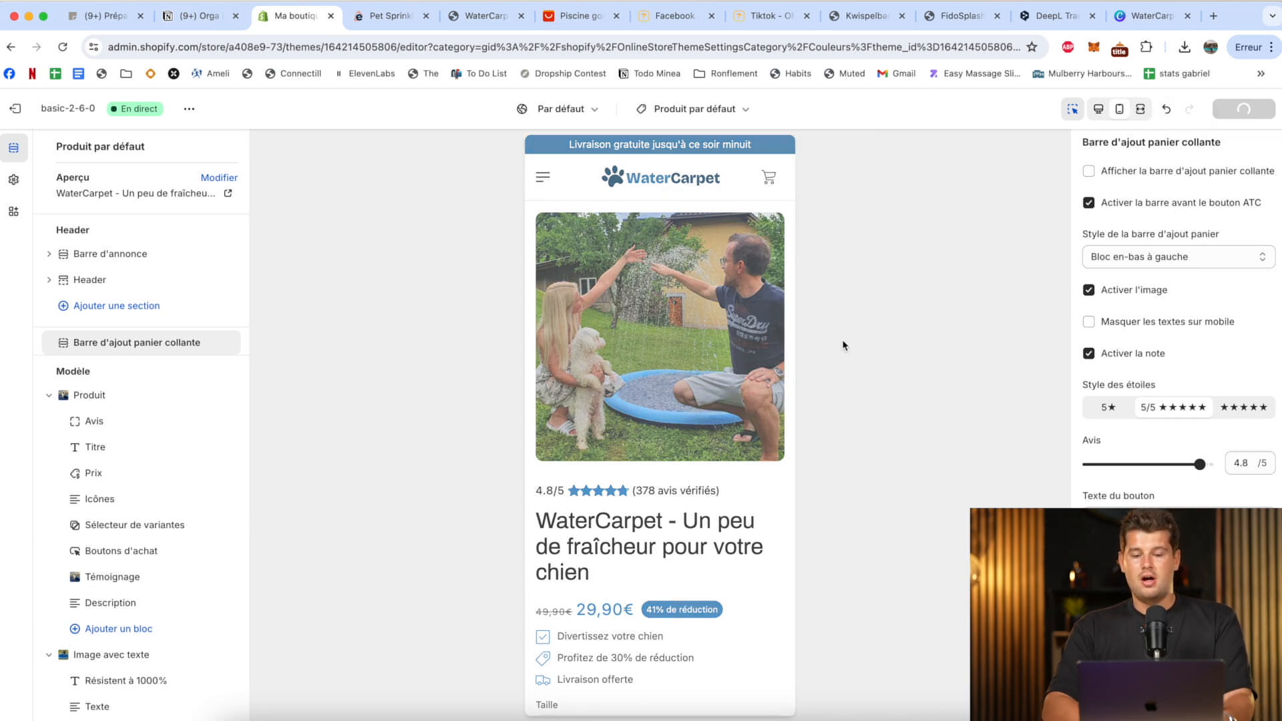
Open the published WaterCarpet product page and review its desktop layout from the product details down to the footer.
left_click(493, 18)
scroll(1008, 201, "down", 3)
scroll(1009, 204, "up", 3)
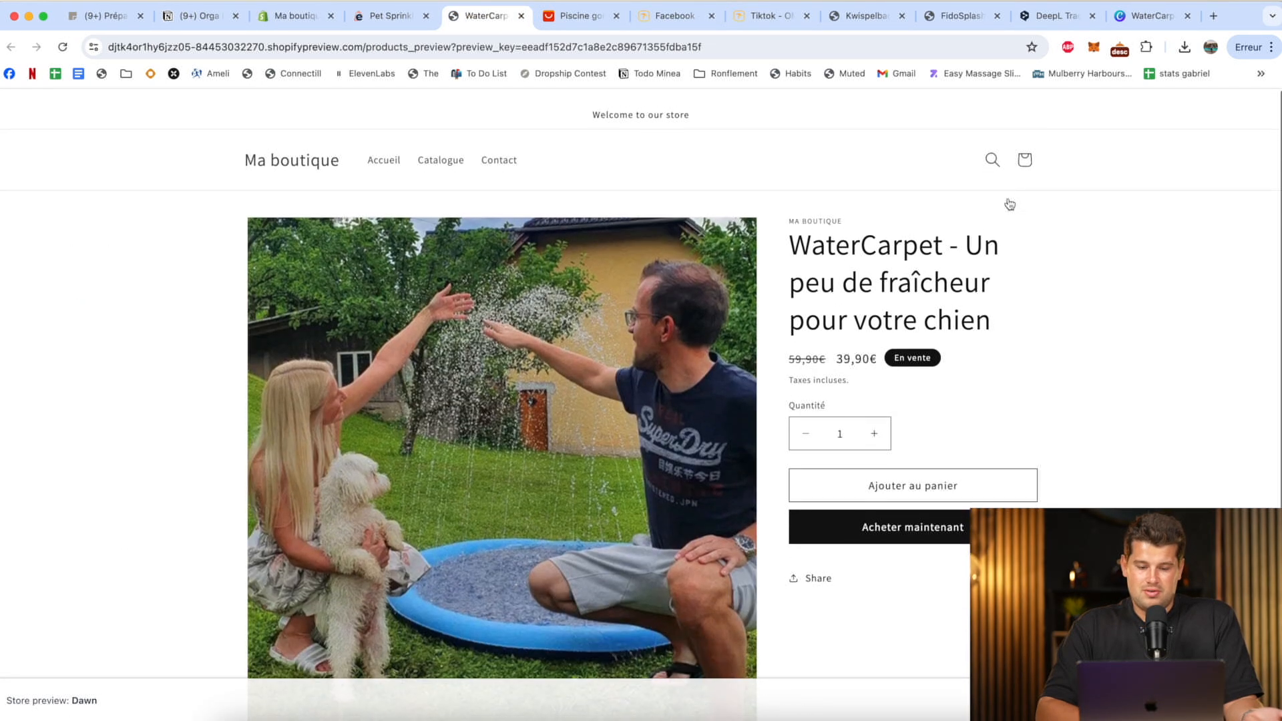
scroll(1009, 203, "down", 5)
scroll(1009, 203, "up", 5)
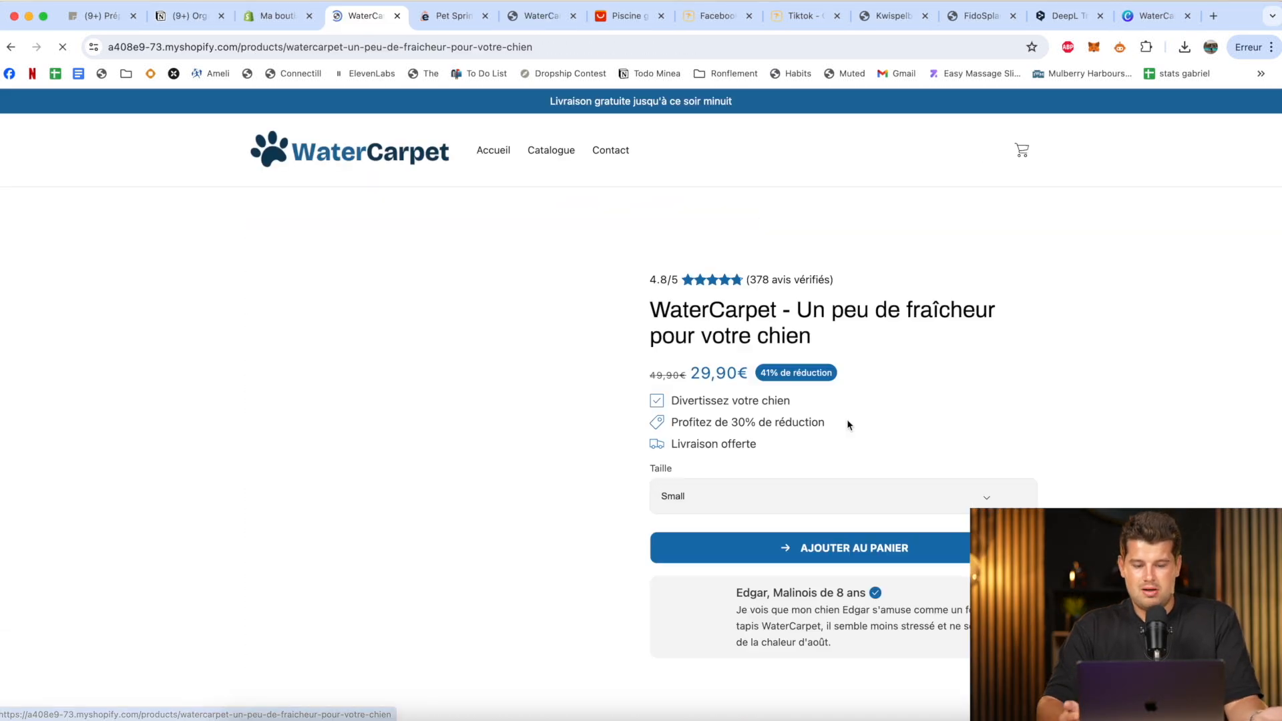
scroll(1136, 454, "down", 6)
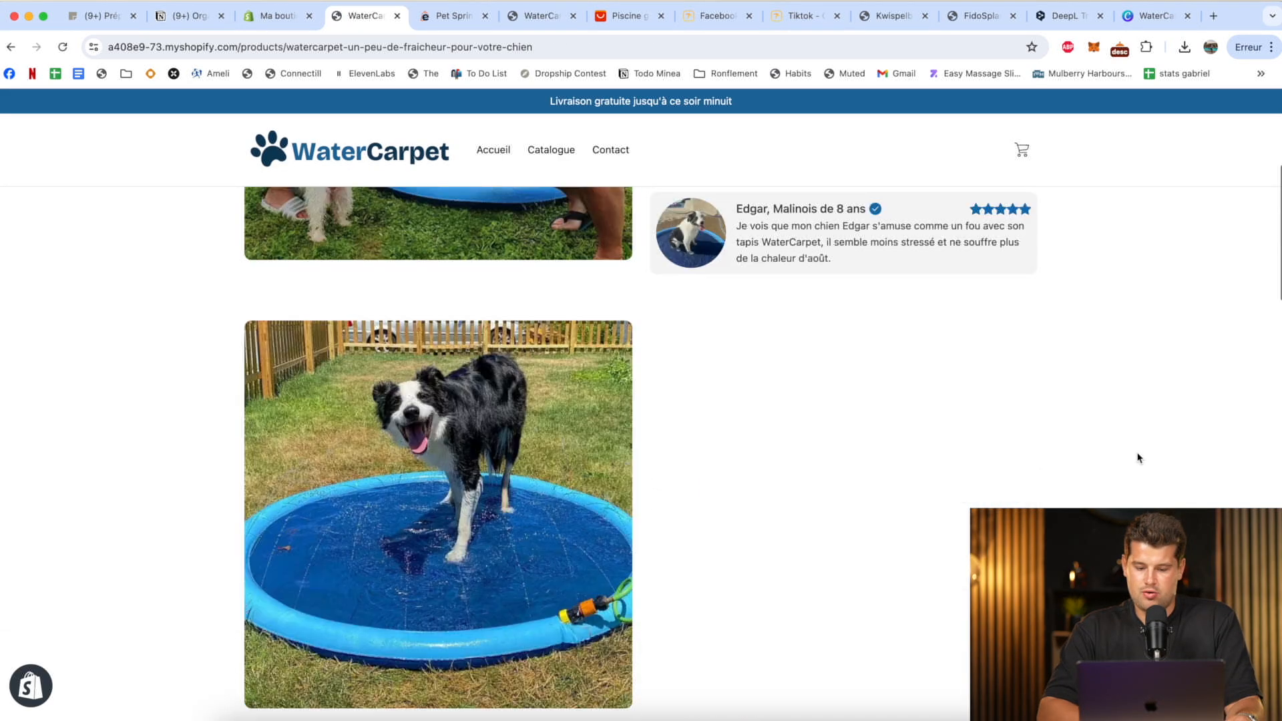
scroll(1138, 457, "down", 15)
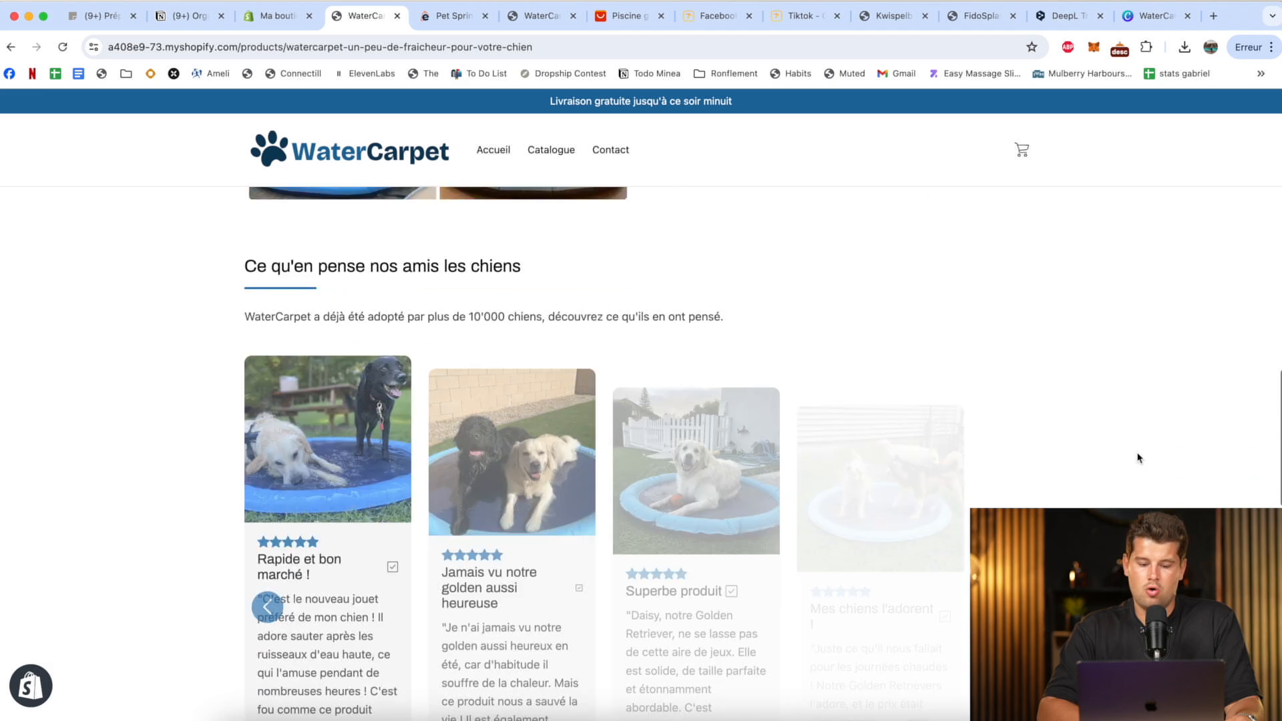
scroll(1138, 458, "down", 10)
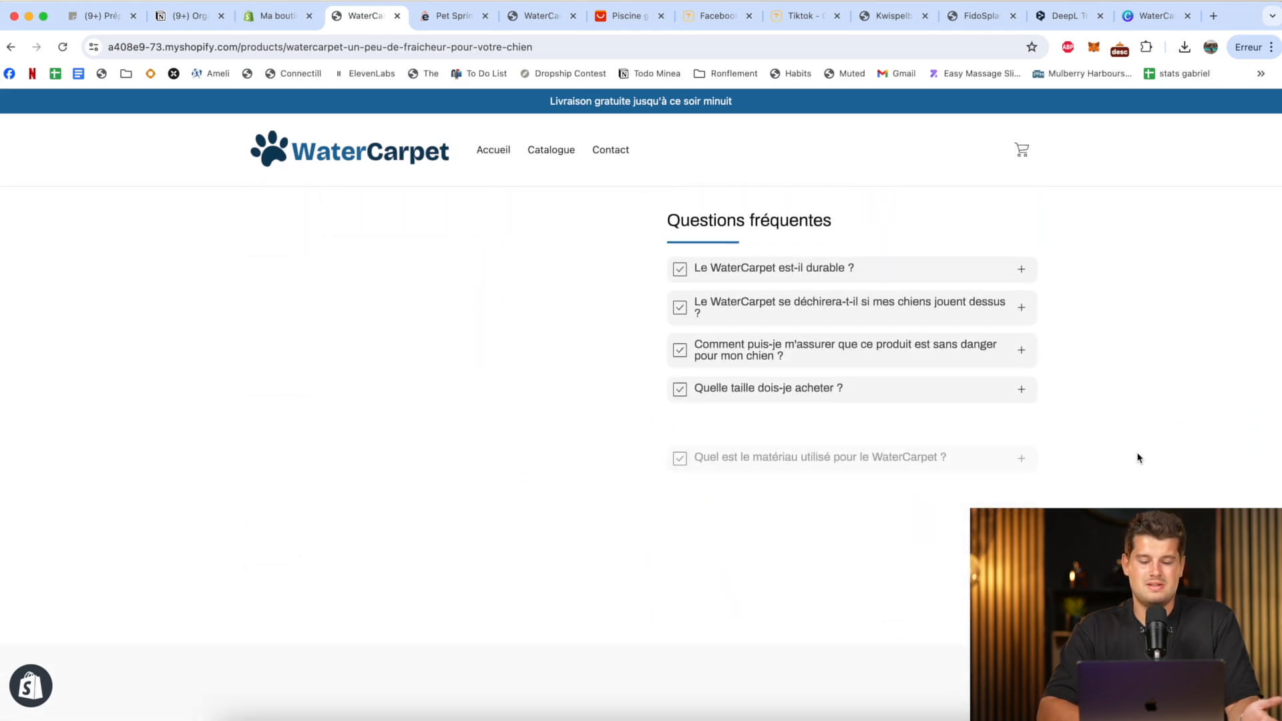
scroll(1138, 457, "down", 5)
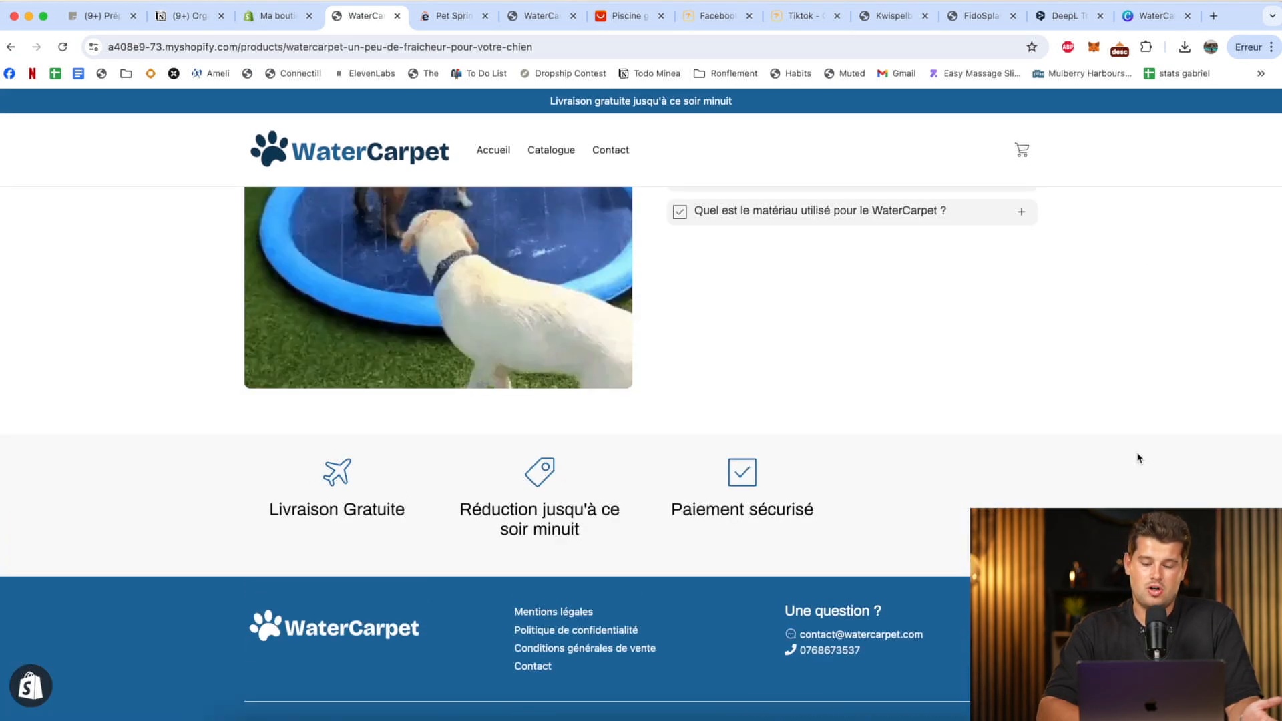
scroll(1139, 458, "up", 20)
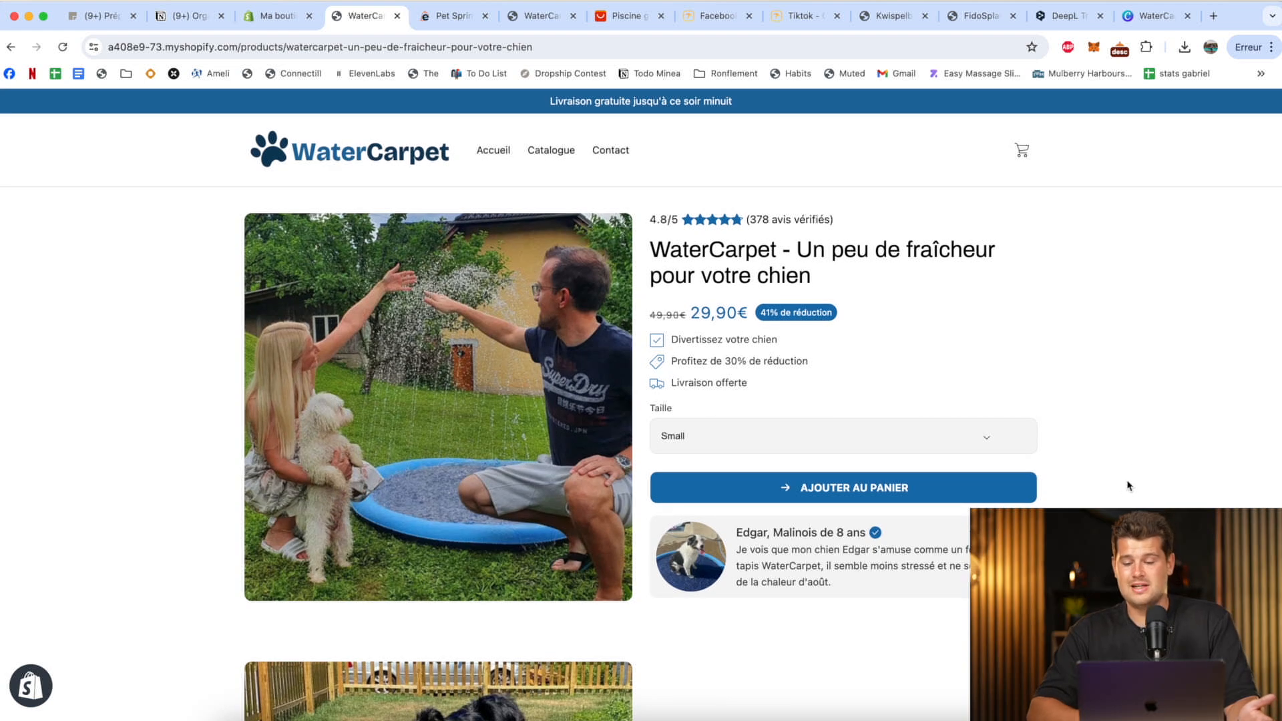
Open the browser's developer tools in responsive view and check the product page's mobile layout down to the customer reviews.
right_click(1124, 486)
left_click(1032, 706)
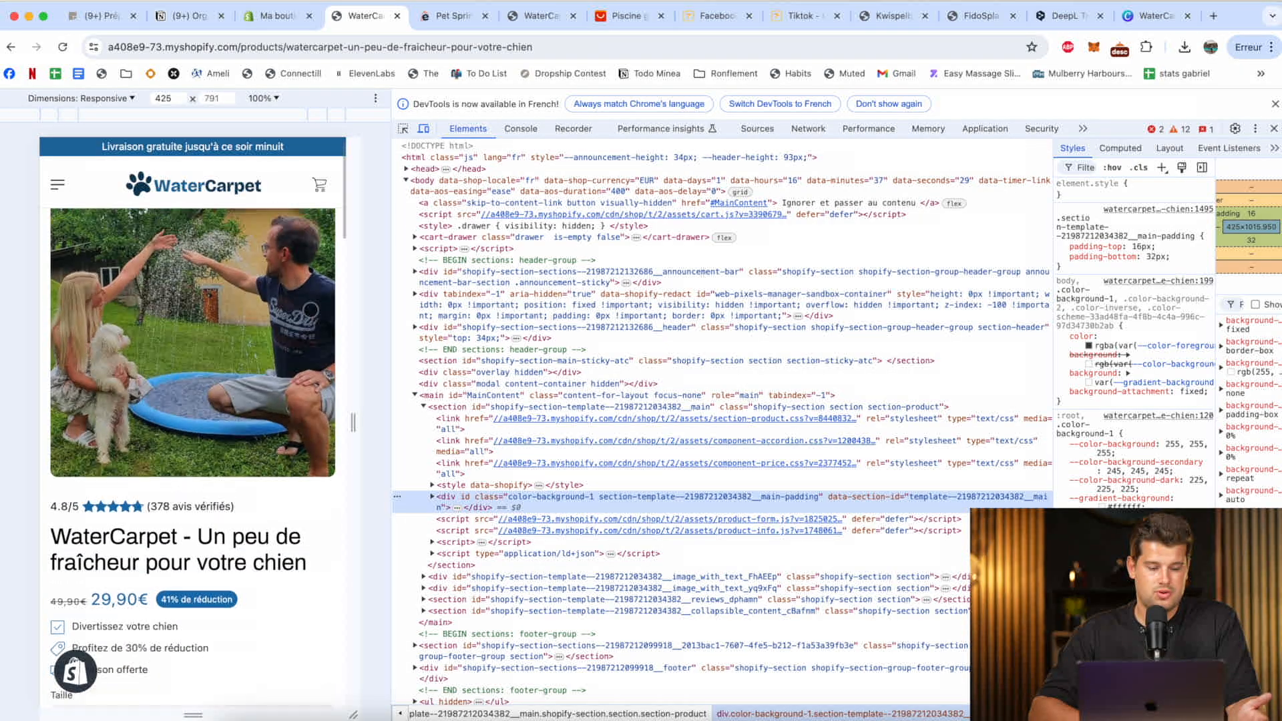
scroll(310, 310, "down", 10)
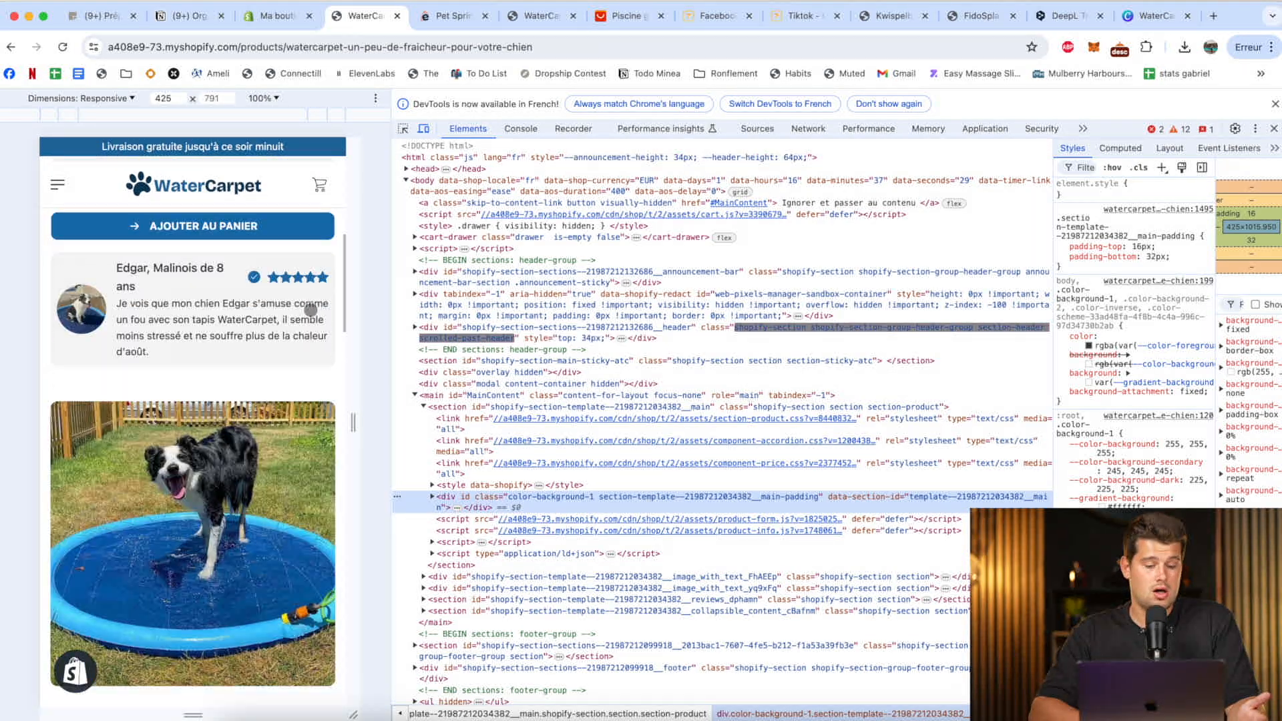
scroll(310, 309, "down", 6)
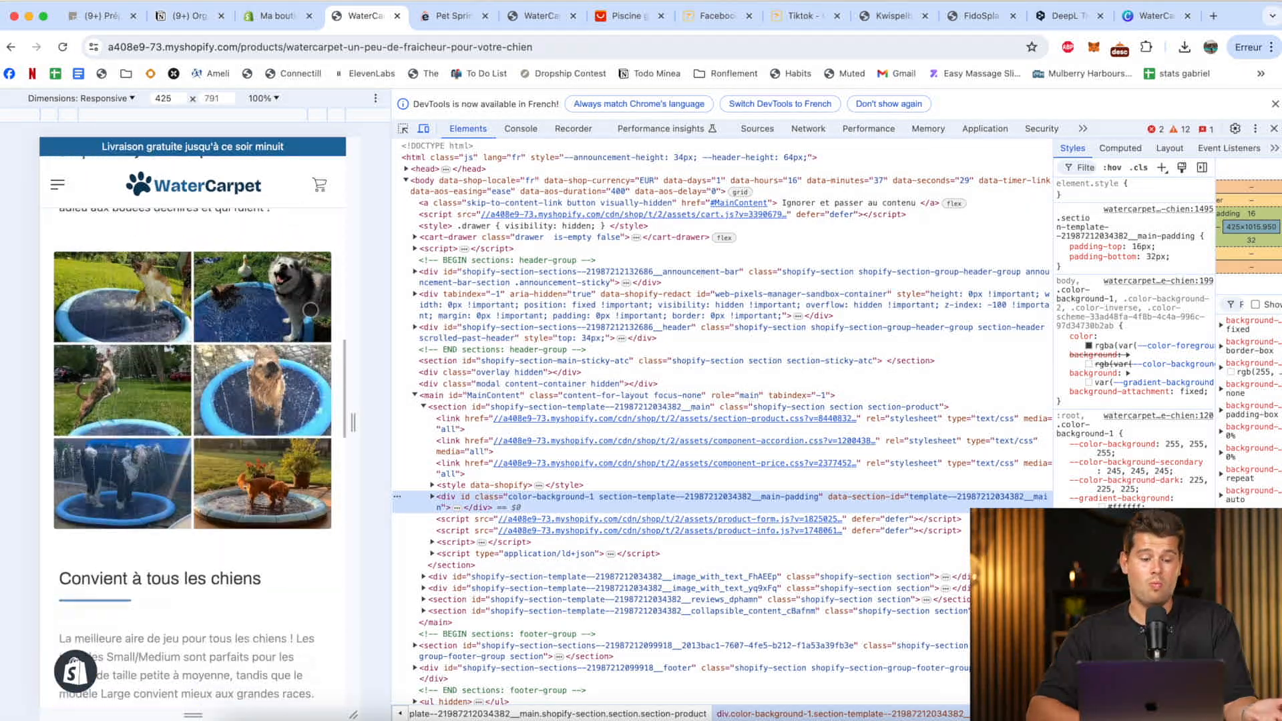
scroll(310, 310, "down", 8)
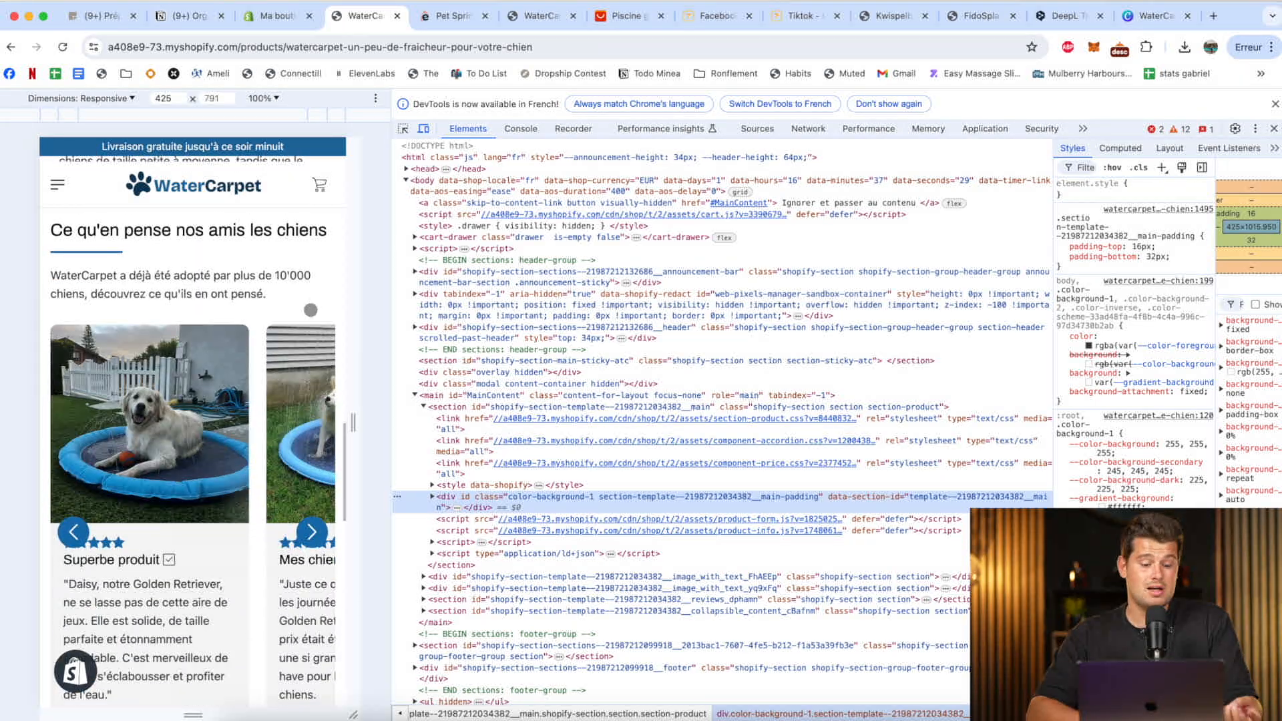
Compare the competitor product pages for Kwispelbad, FidoSplash and Pet Sprinkler Pad with the earlier WaterCarpet preview in the Dawn theme.
left_click(891, 16)
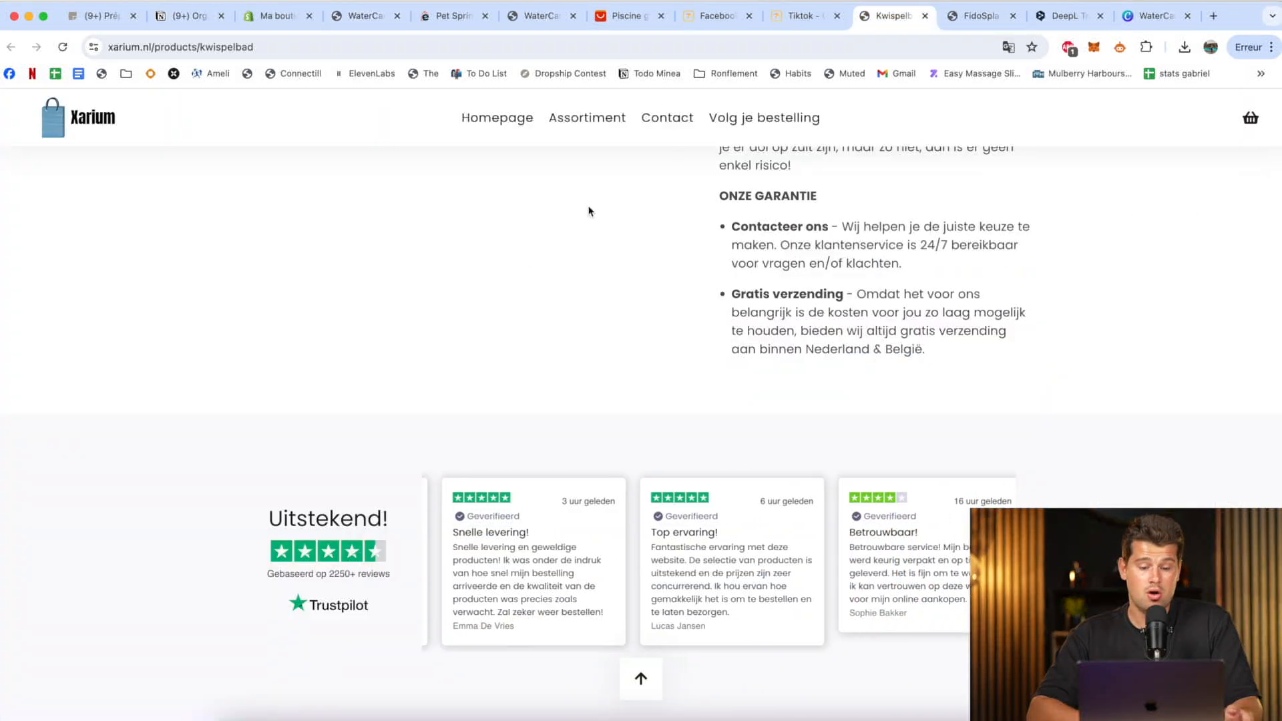
scroll(755, 239, "up", 20)
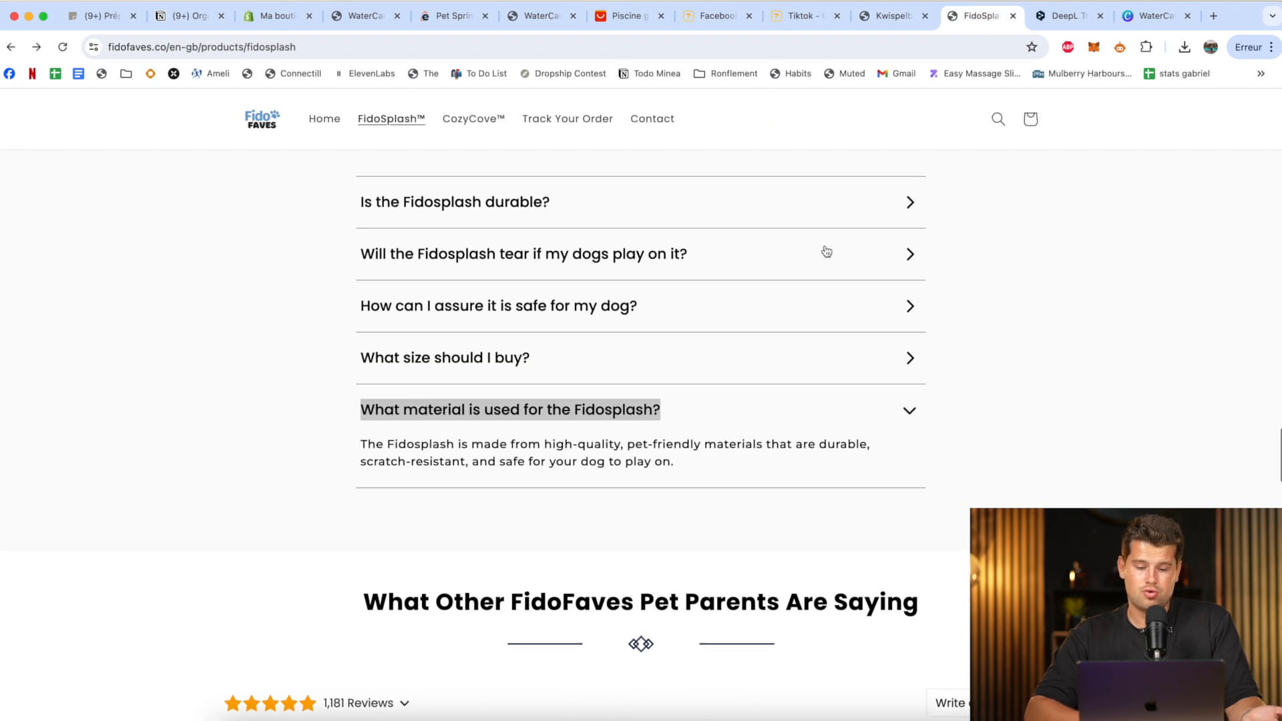
scroll(826, 251, "up", 20)
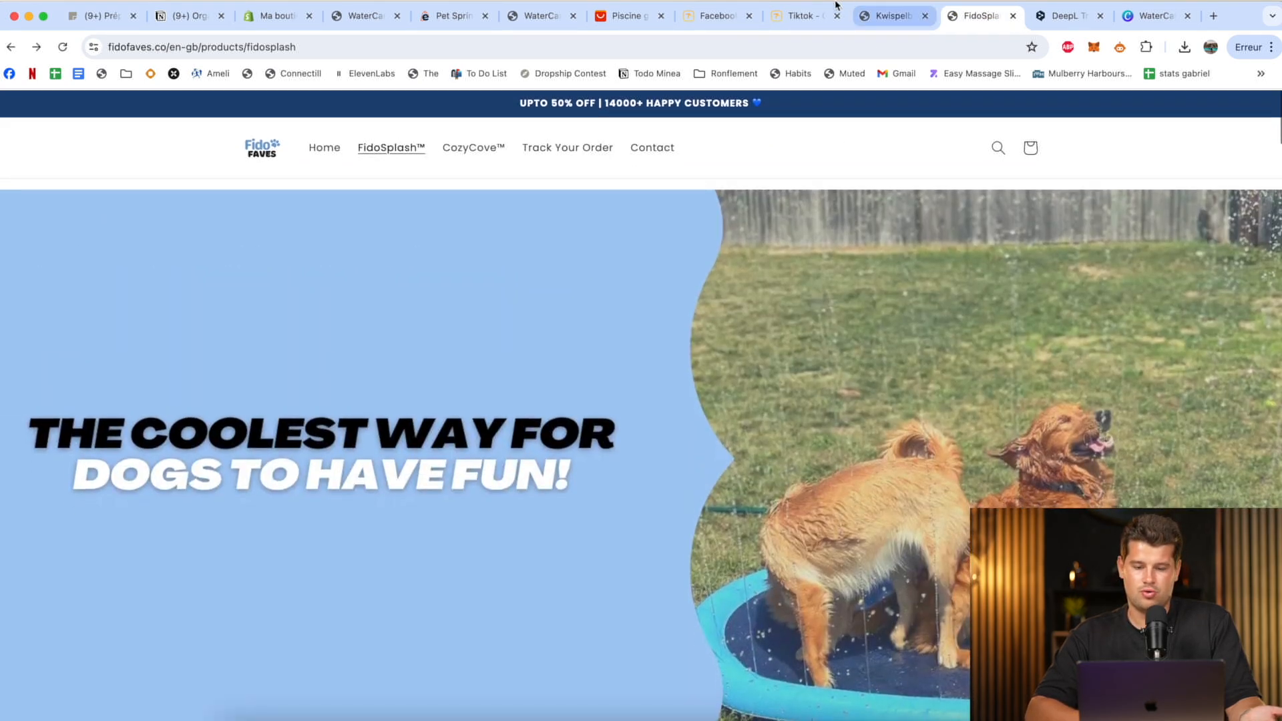
left_click(526, 20)
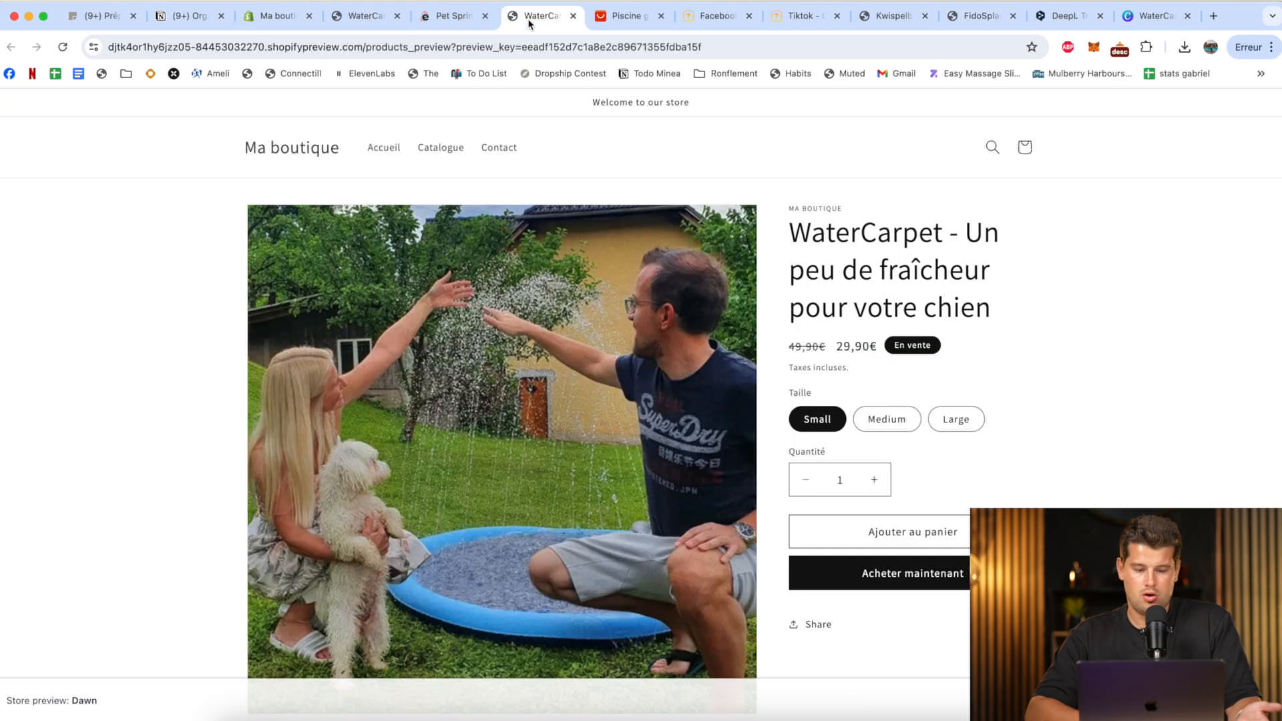
left_click(892, 18)
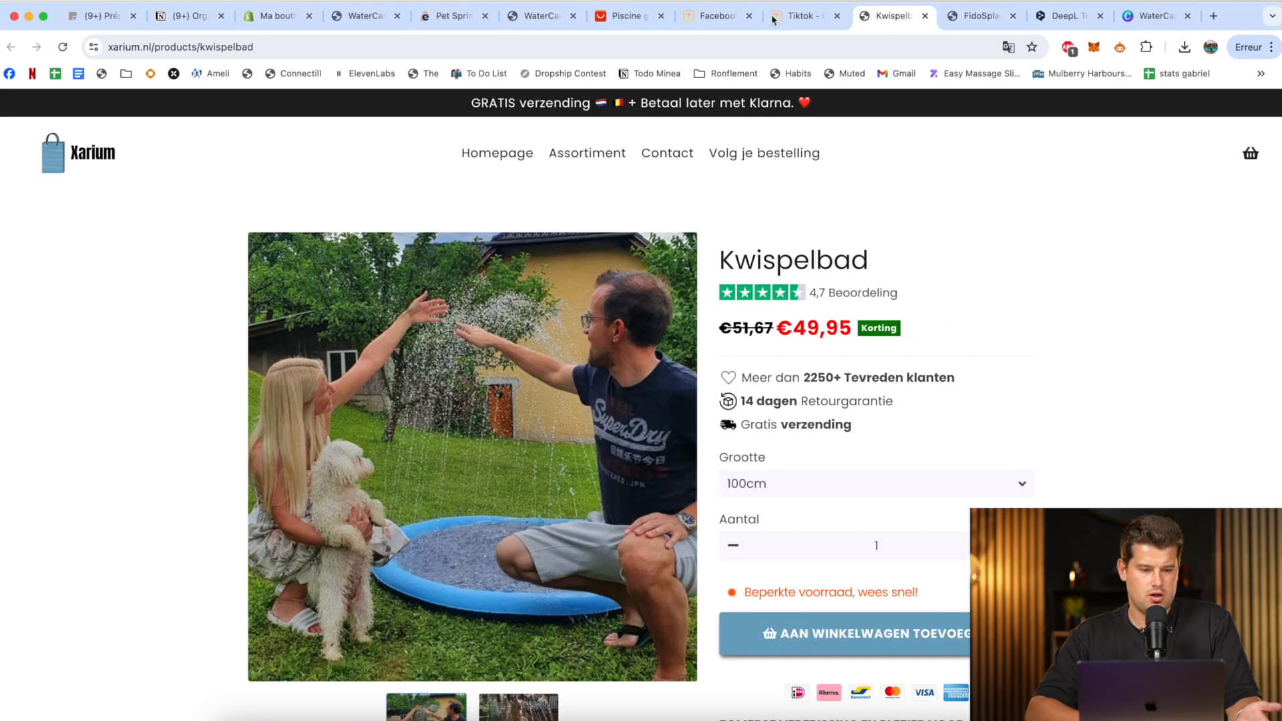
left_click(447, 20)
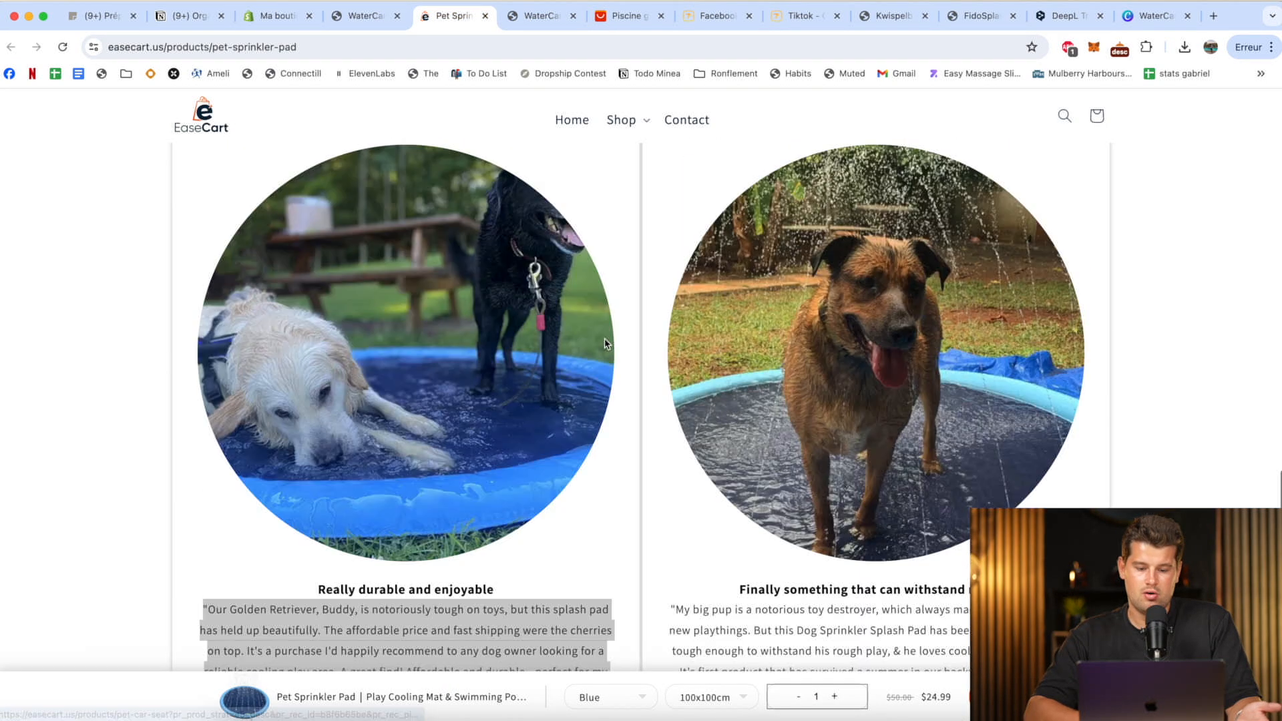
scroll(605, 342, "up", 20)
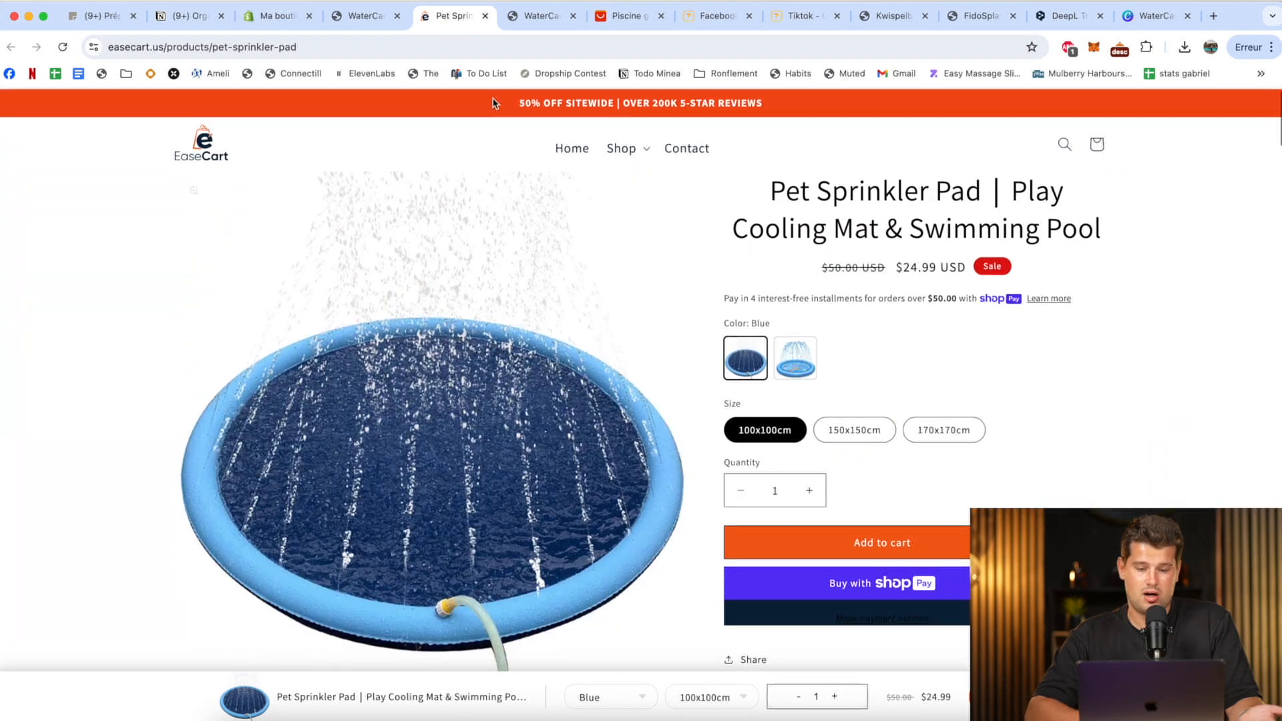
Return to the published WaterCarpet product page and recheck its mobile layout, from the product details and customer reviews to the FAQ and footer.
left_click(368, 18)
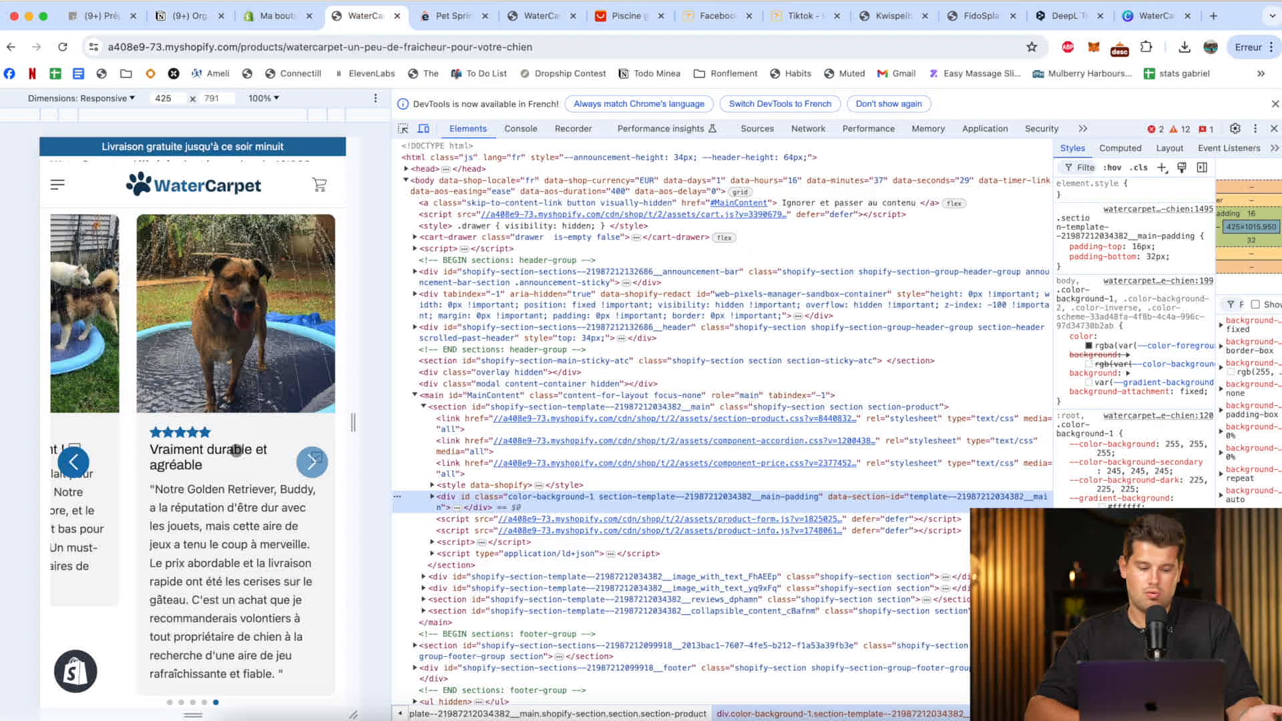
scroll(236, 450, "down", 10)
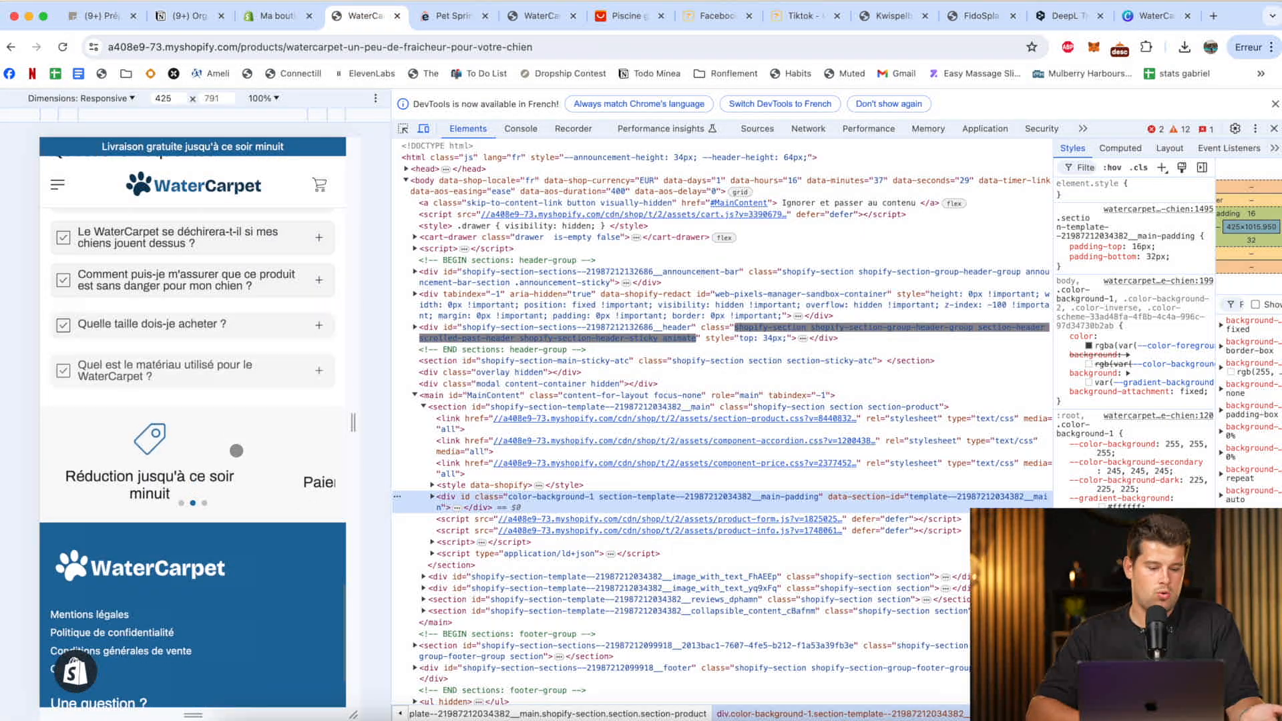
scroll(236, 450, "up", 15)
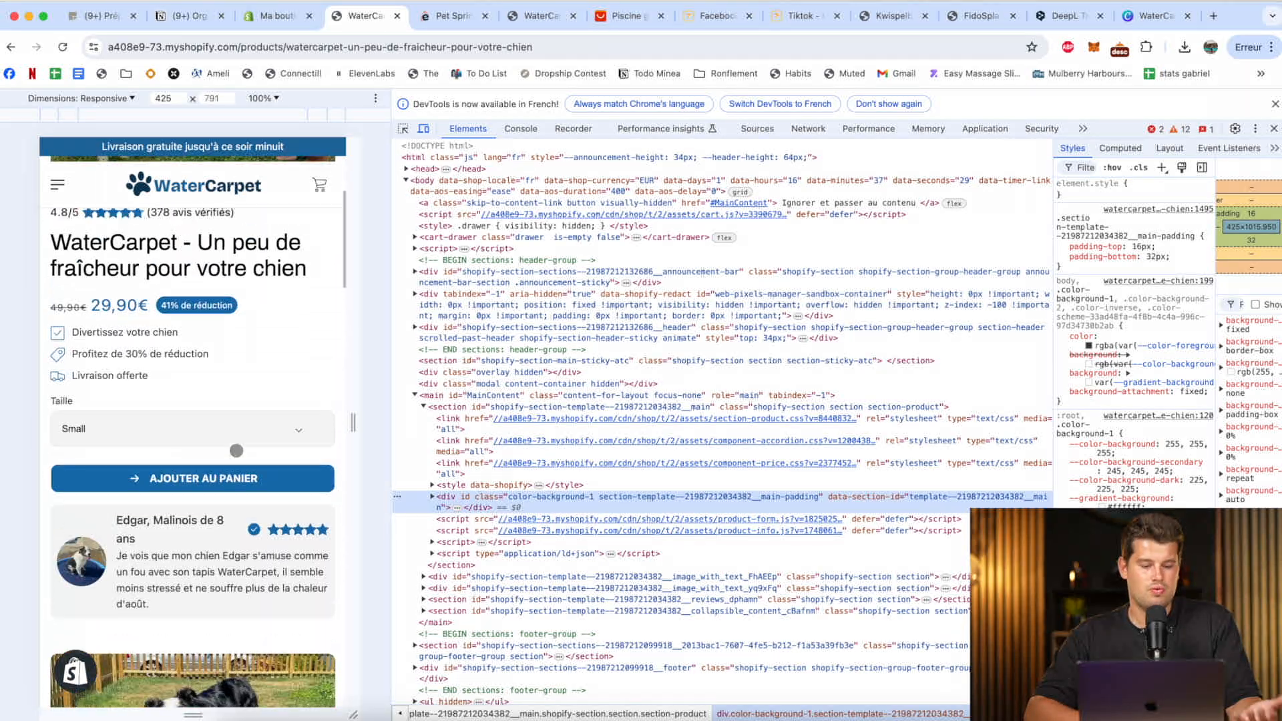
scroll(237, 450, "up", 3)
scroll(236, 450, "down", 10)
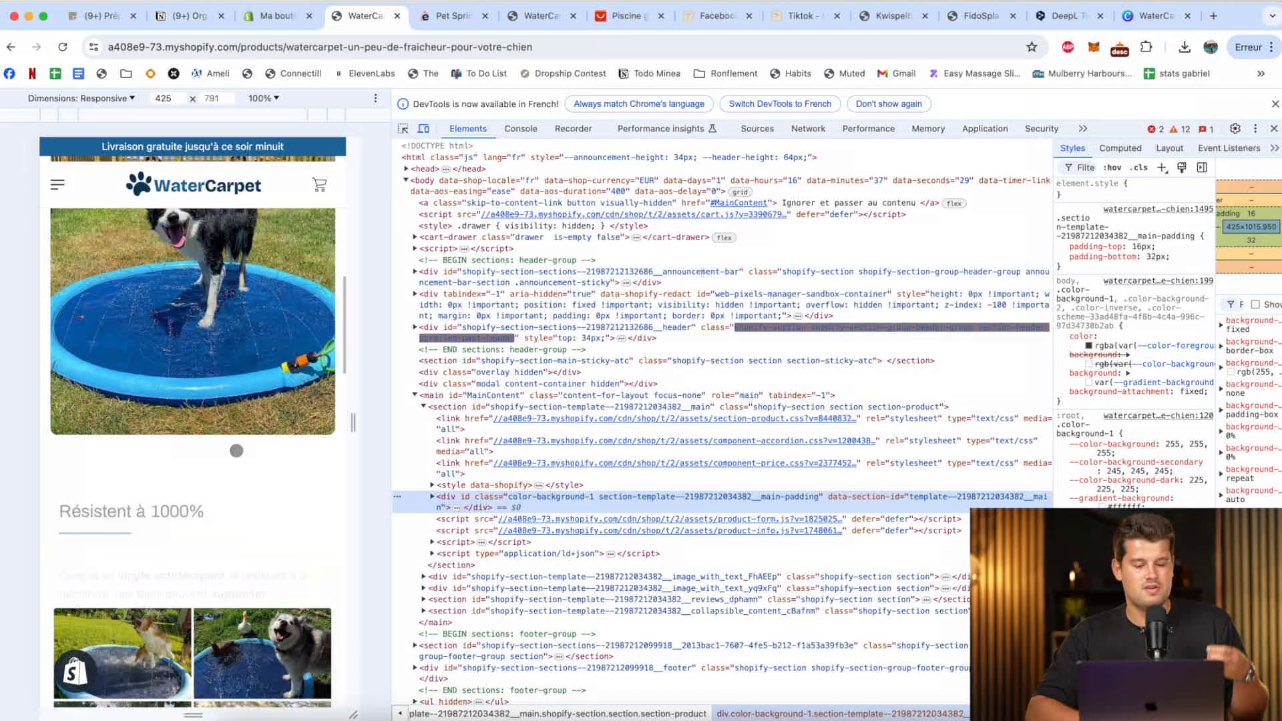
scroll(236, 450, "down", 10)
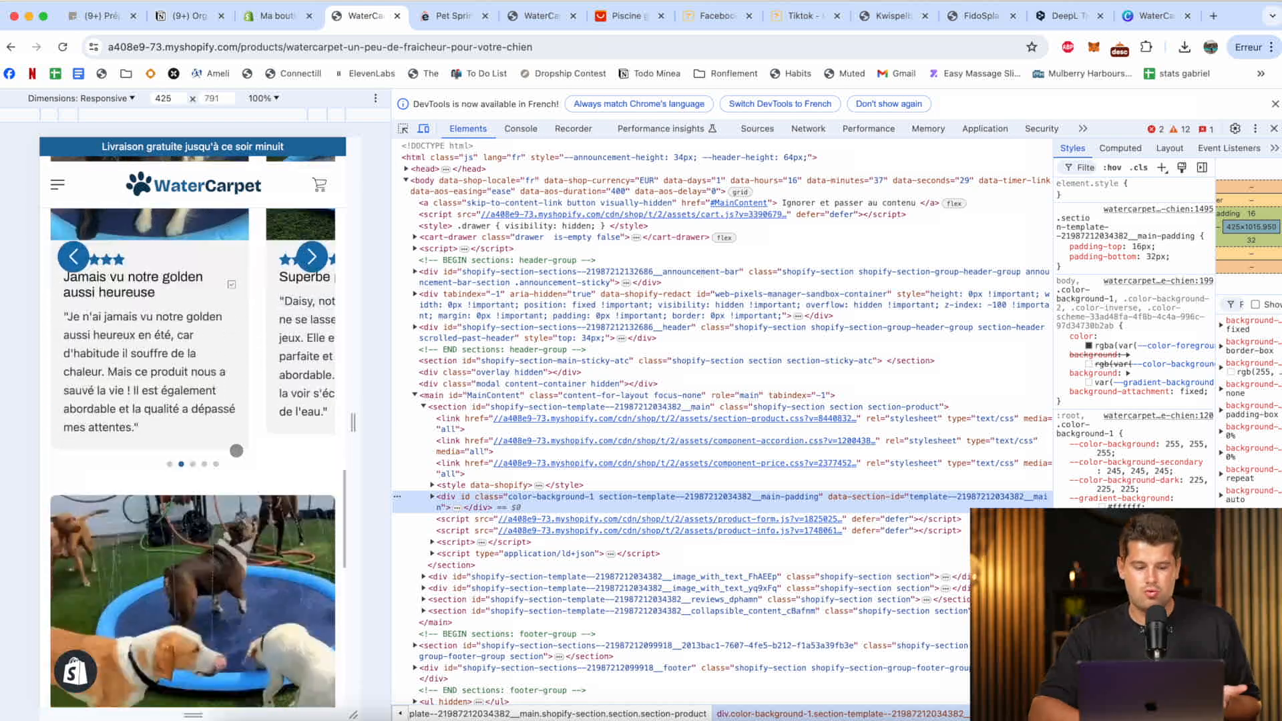
scroll(237, 451, "down", 3)
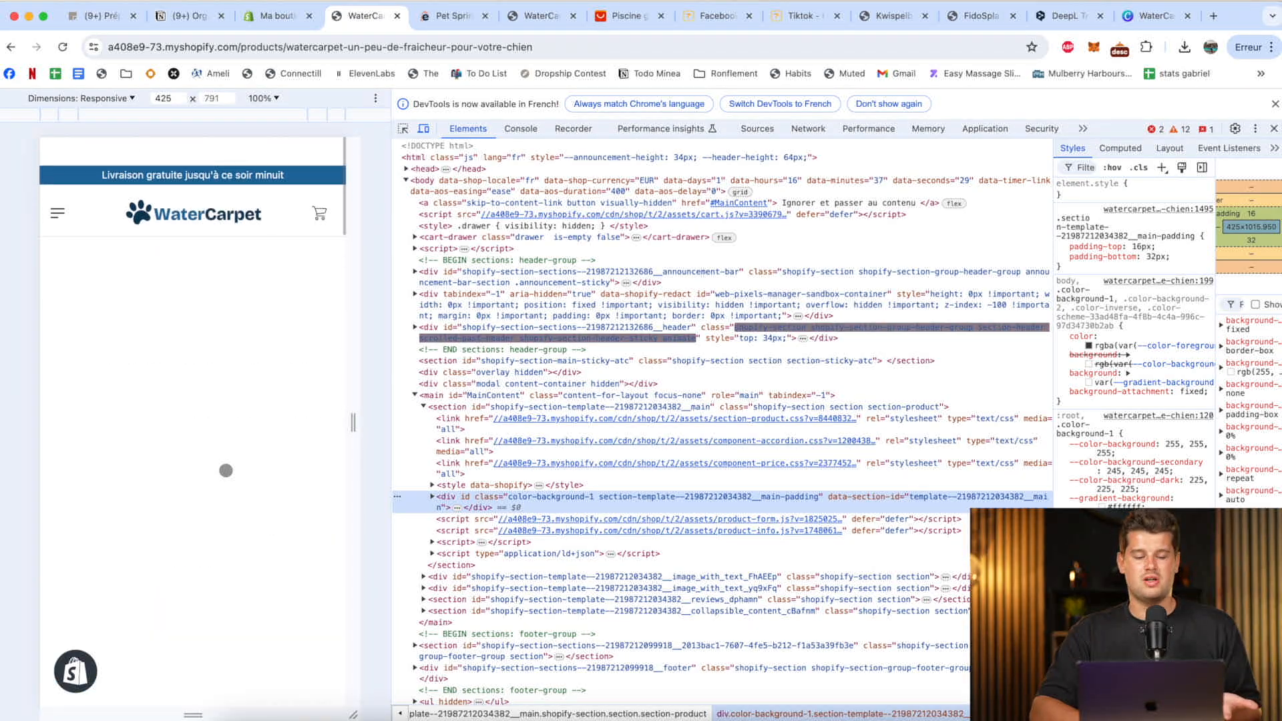